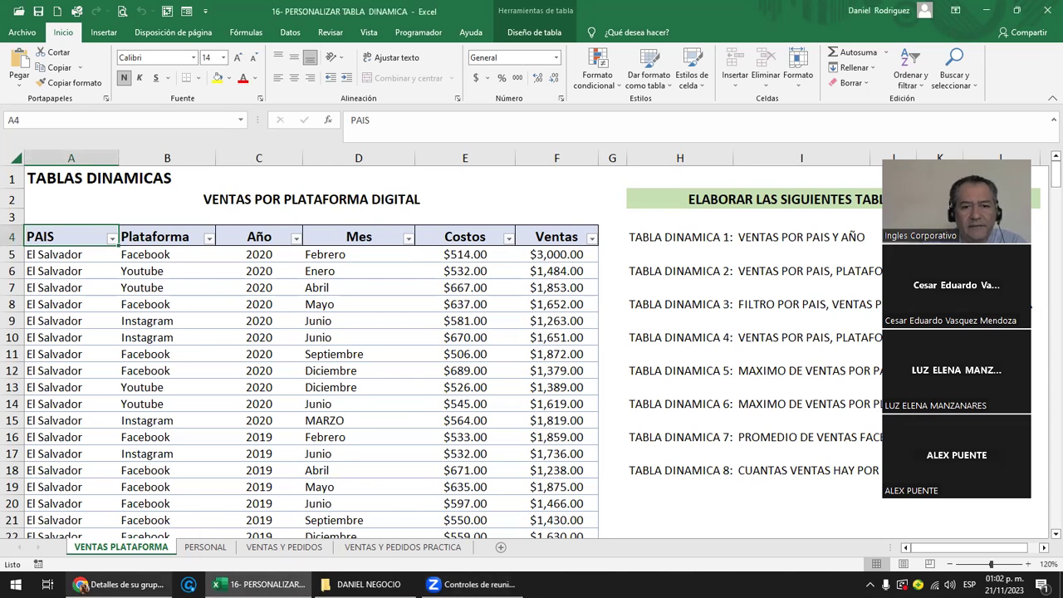
# Switch to the online course in Chrome and read lesson 4.0 on creating a pivot table.
pyautogui.click(121, 583)
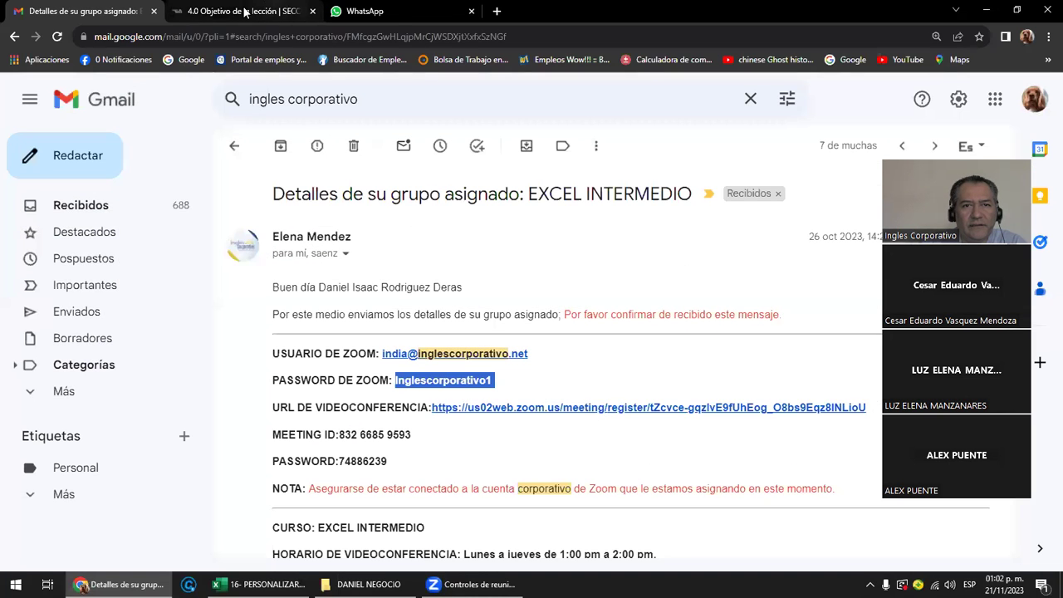
pyautogui.click(241, 11)
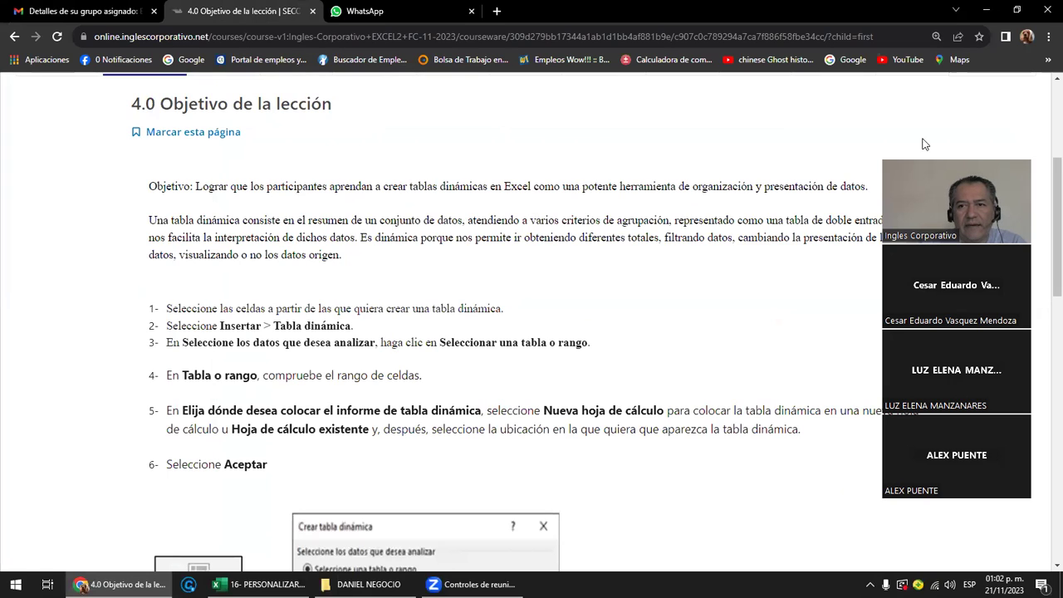
pyautogui.moveTo(955, 199); pyautogui.dragTo(966, 528)
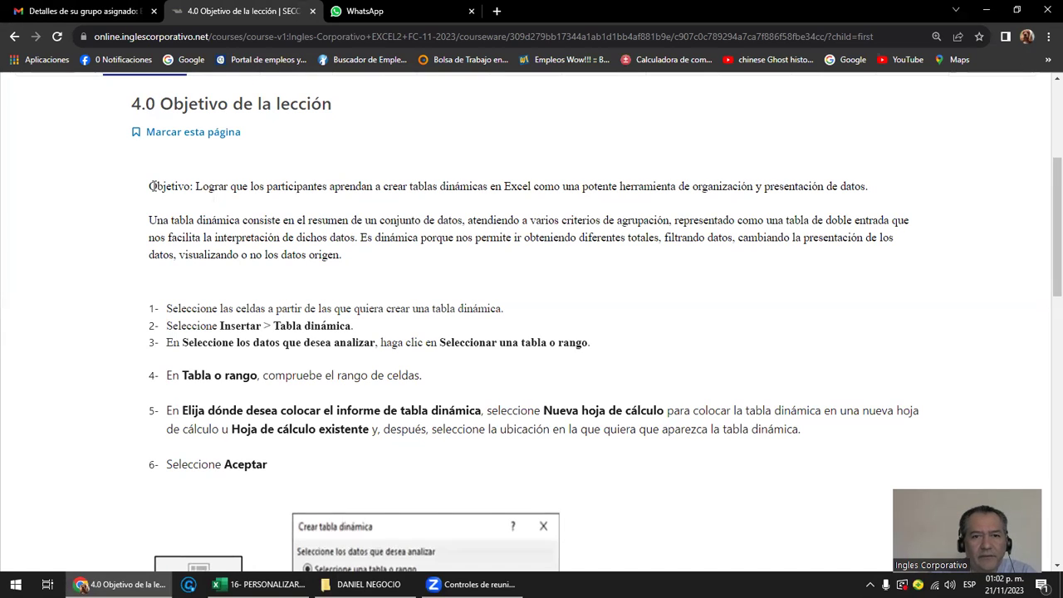
pyautogui.scroll(-5, 152, 188)
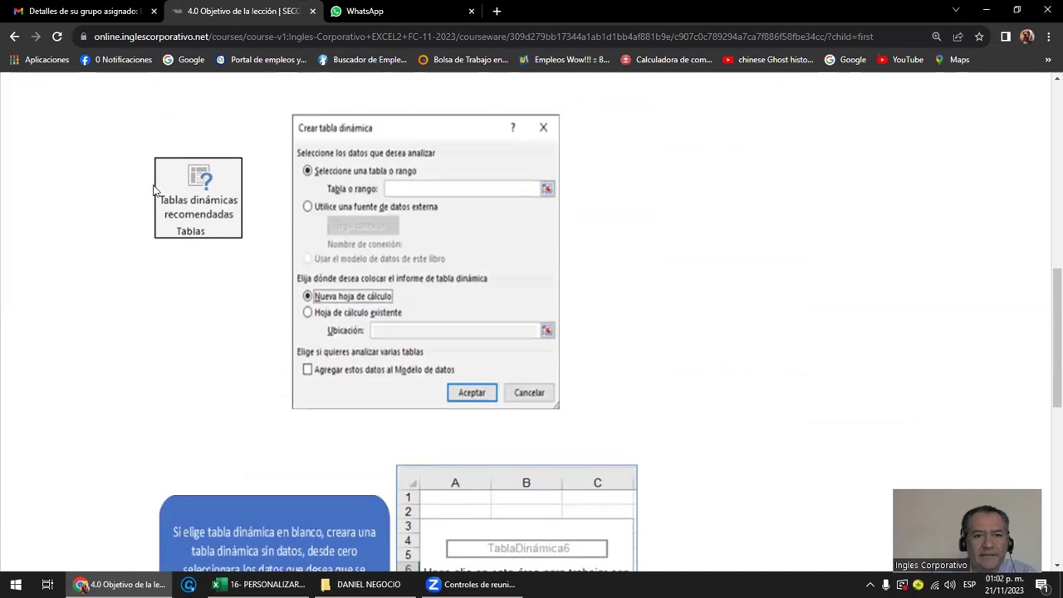
pyautogui.scroll(-3, 153, 191)
pyautogui.scroll(-4, 153, 191)
# Open lesson 4.1 Tablas Dinámicas and look over its video, practice file link and discussion section.
pyautogui.click(560, 384)
pyautogui.scroll(-3, 556, 390)
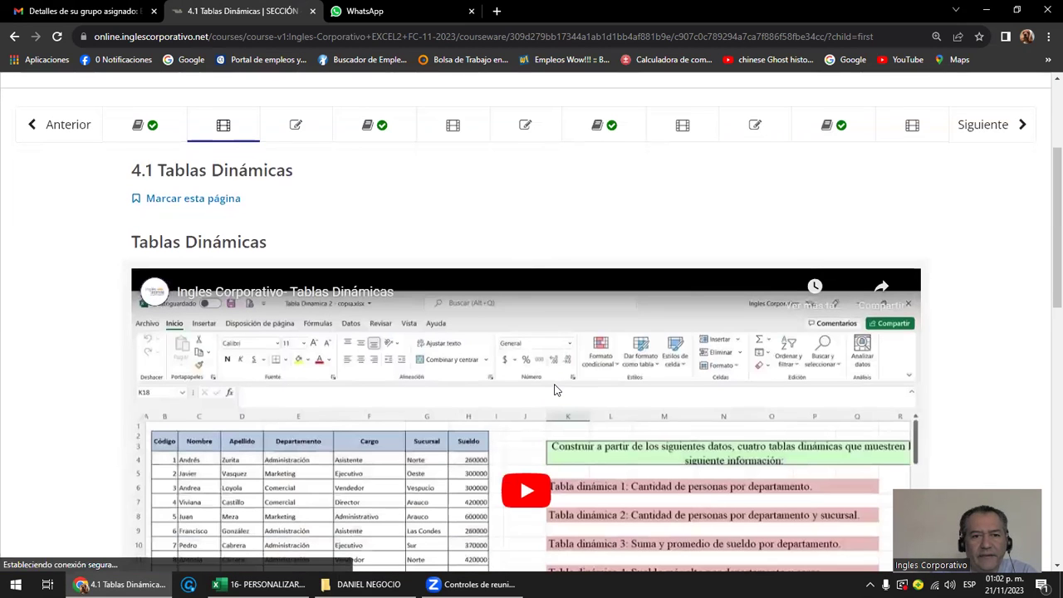
pyautogui.scroll(-1, 557, 390)
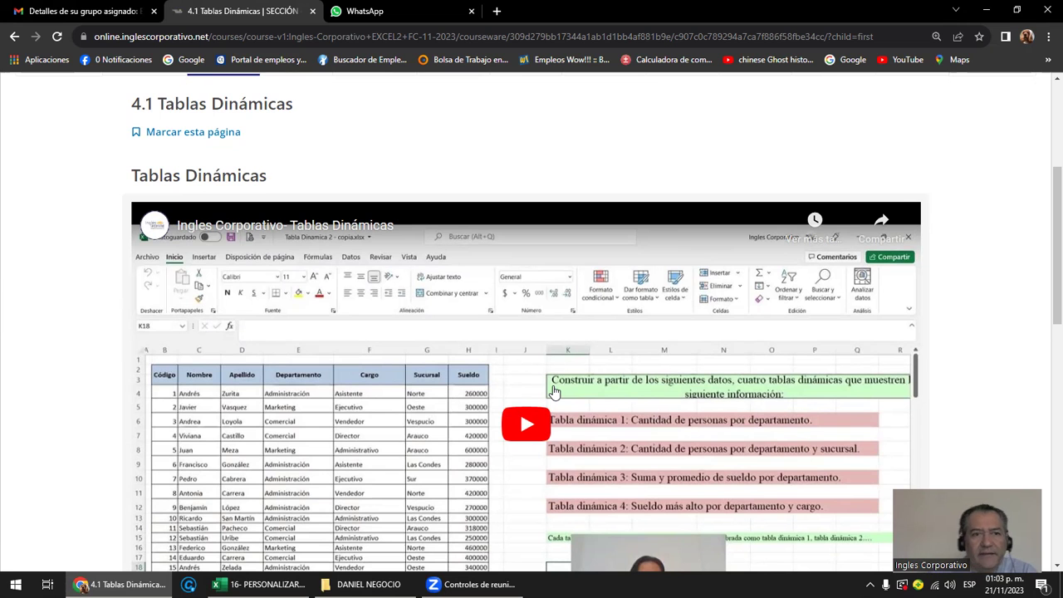
pyautogui.scroll(-3, 554, 390)
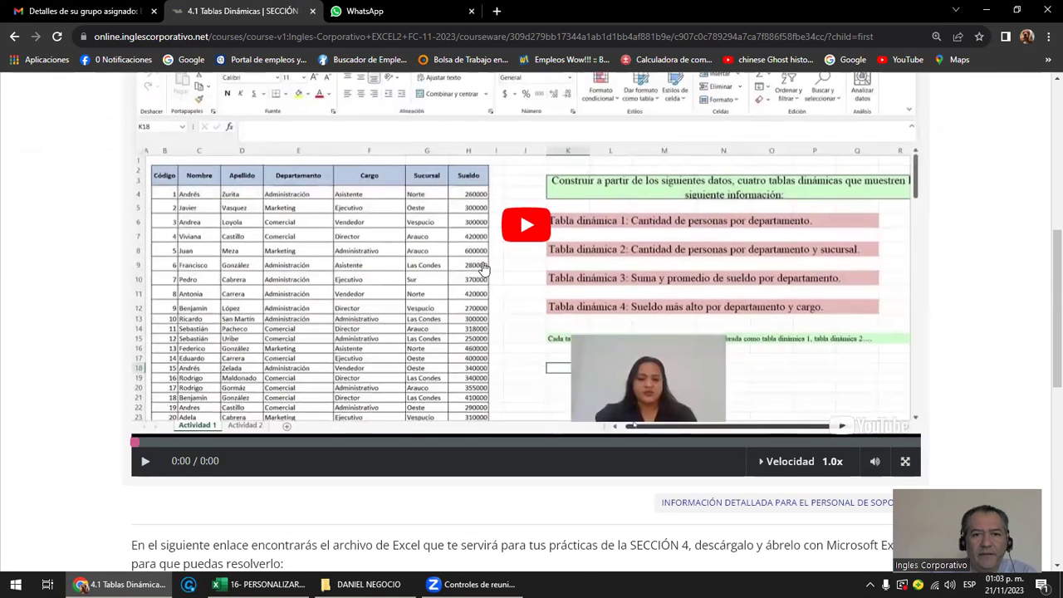
pyautogui.scroll(-2, 502, 272)
pyautogui.scroll(-3, 540, 332)
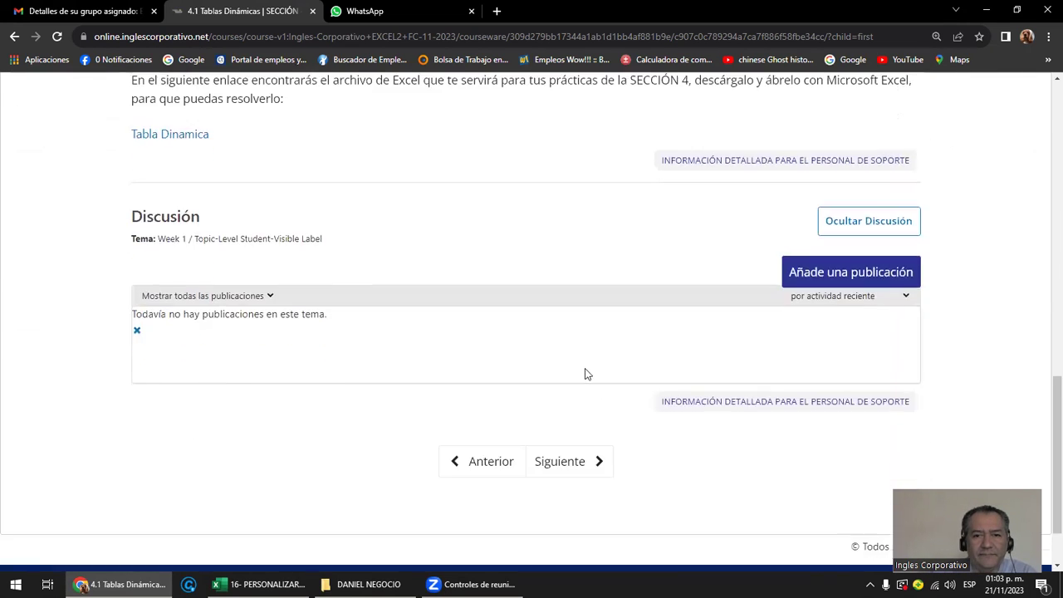
# Open 4.2 Laboratorio 1 and read through its questions on pivot tables.
pyautogui.click(561, 470)
pyautogui.scroll(-3, 548, 467)
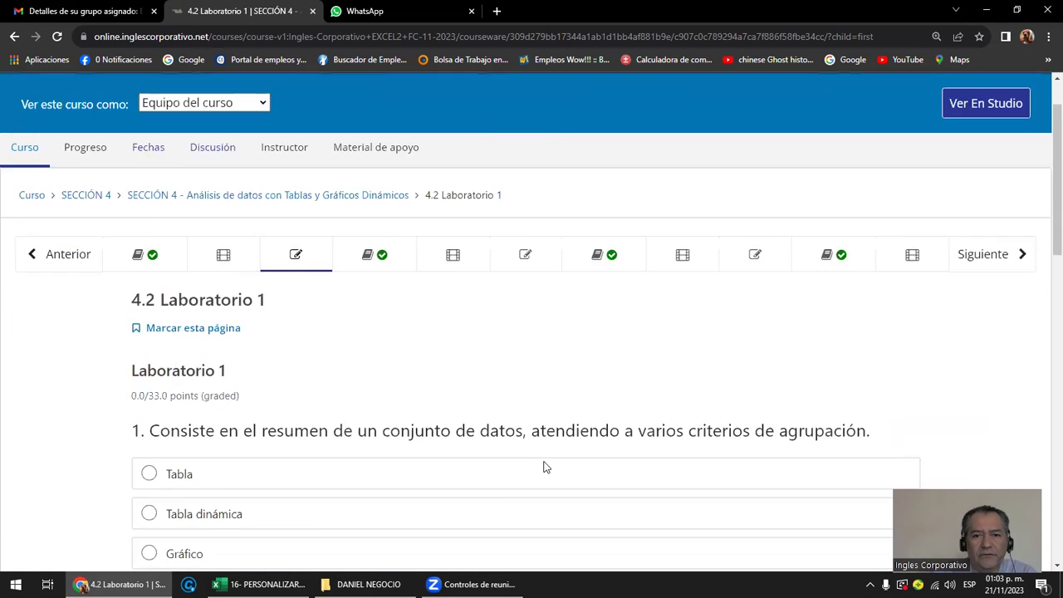
pyautogui.scroll(-1, 545, 466)
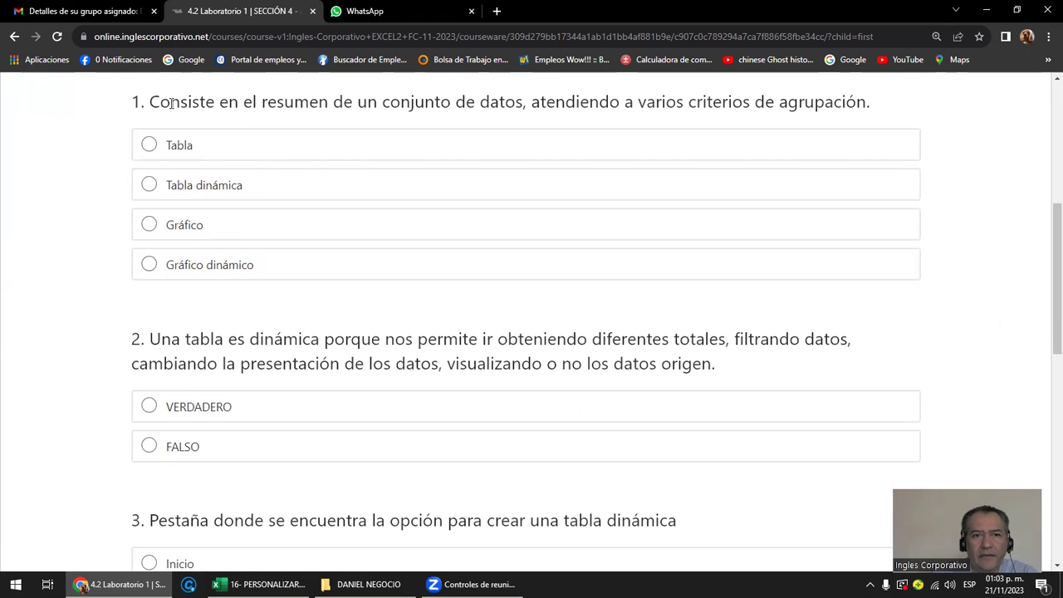
pyautogui.scroll(-6, 486, 321)
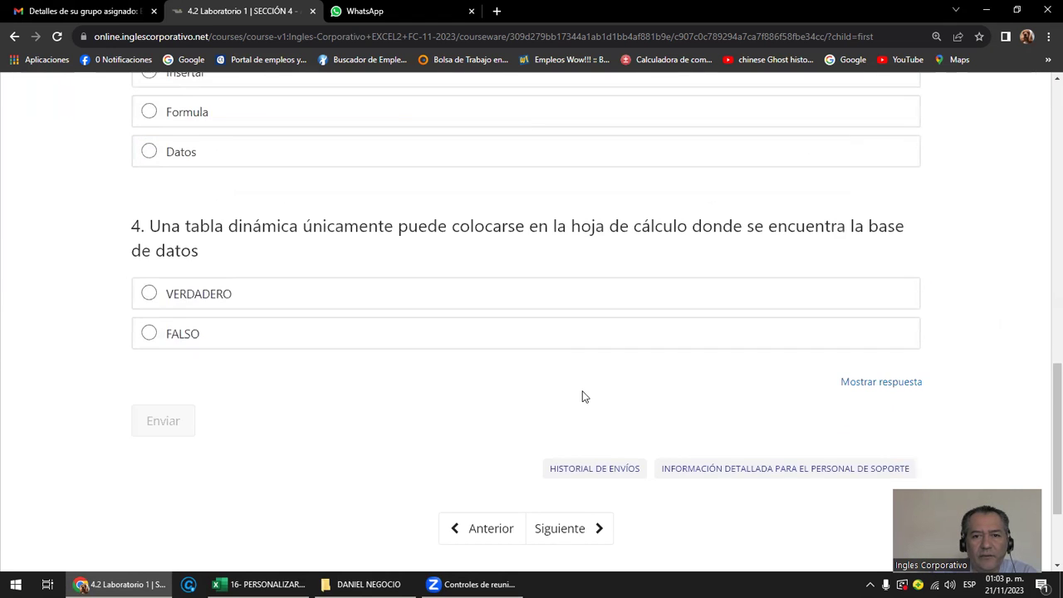
pyautogui.scroll(-2, 581, 395)
# Open lesson 4.3 and examine the diagram and descriptions of the four pivot table areas.
pyautogui.click(576, 378)
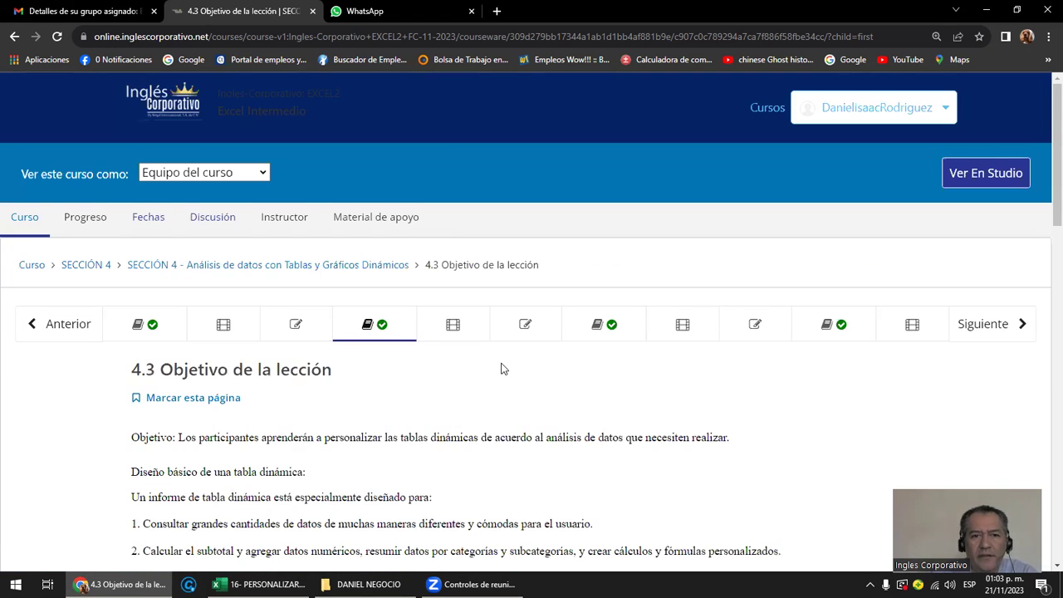
pyautogui.scroll(-2, 501, 368)
pyautogui.scroll(-3, 500, 368)
pyautogui.scroll(-5, 500, 369)
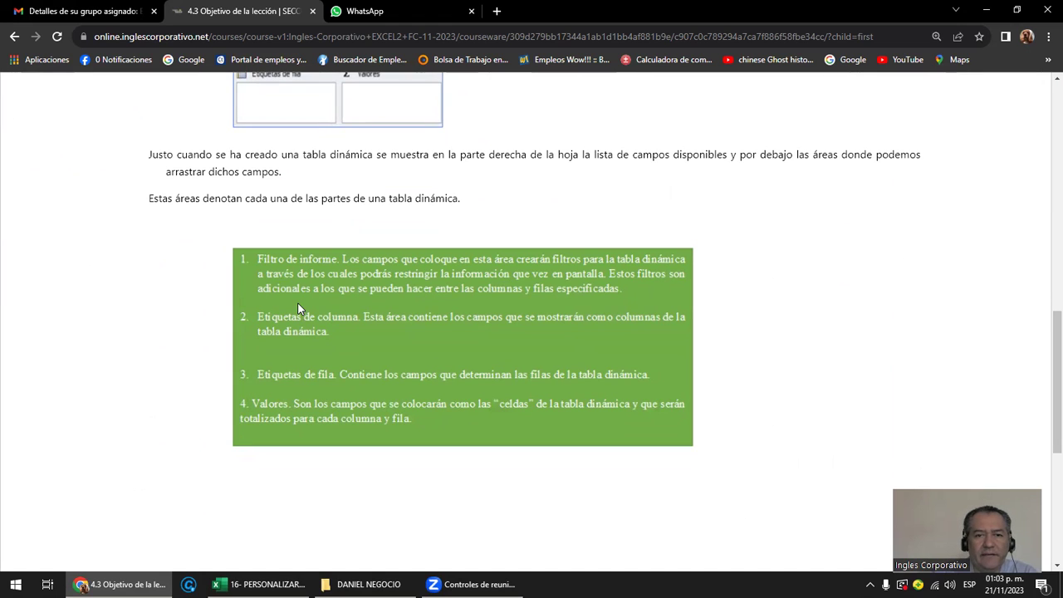
pyautogui.scroll(2, 297, 305)
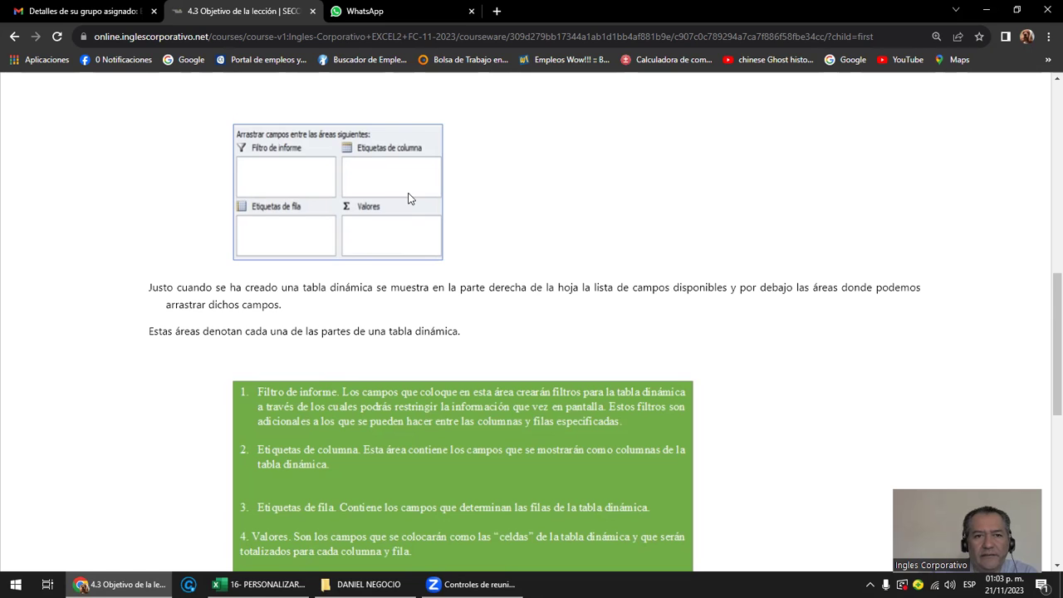
pyautogui.scroll(1, 408, 197)
pyautogui.moveTo(390, 199); pyautogui.dragTo(187, 162)
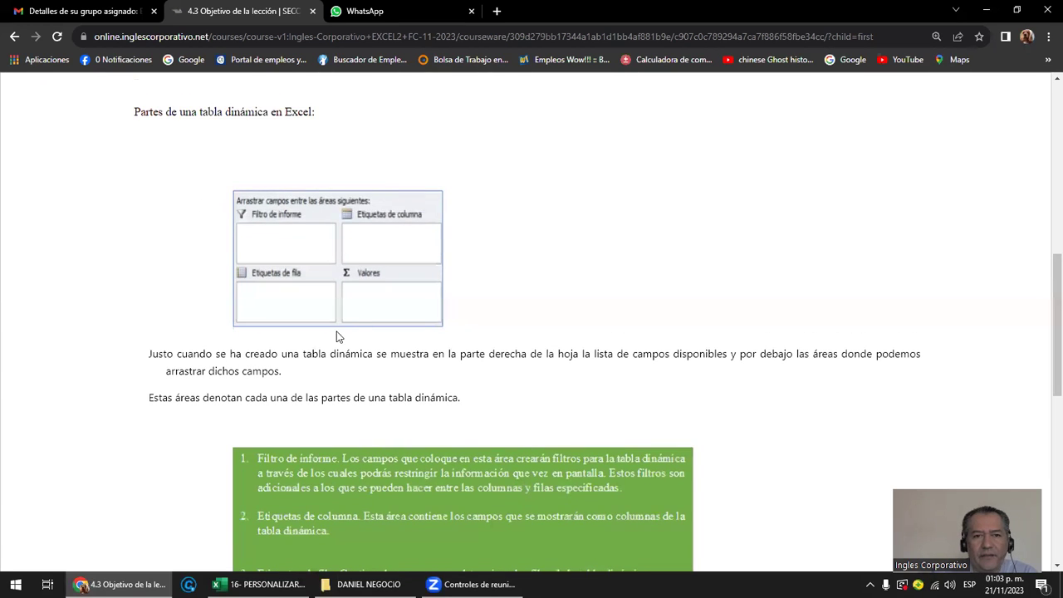
pyautogui.scroll(-1, 349, 330)
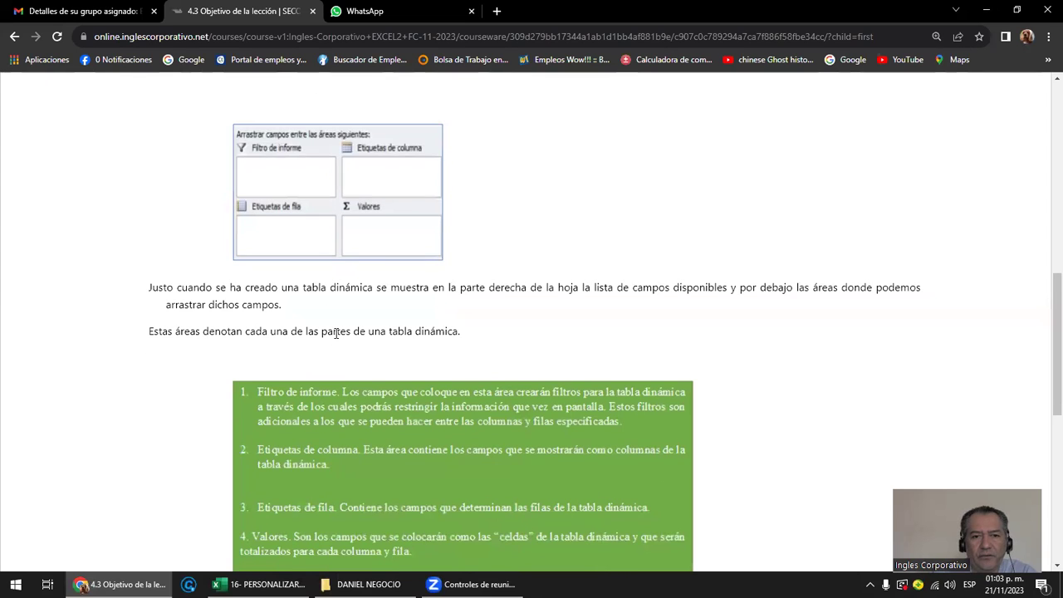
pyautogui.scroll(-10, 335, 332)
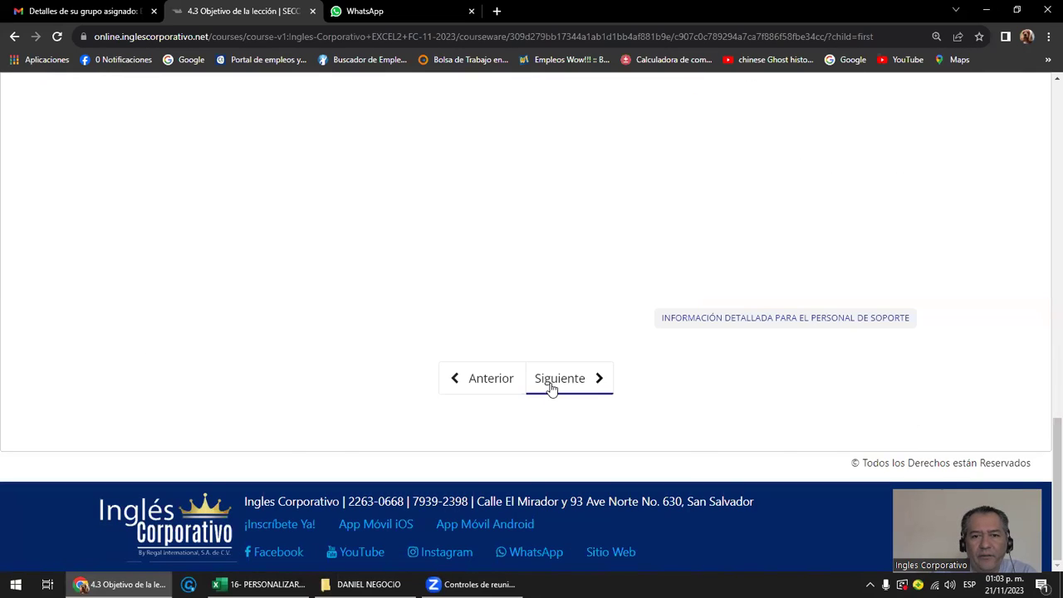
# Open lesson 4.4 Personalizar Tablas Dinámicas, look over its video and practice file link, and dismiss the advertisement popup.
pyautogui.click(550, 387)
pyautogui.scroll(-2, 550, 387)
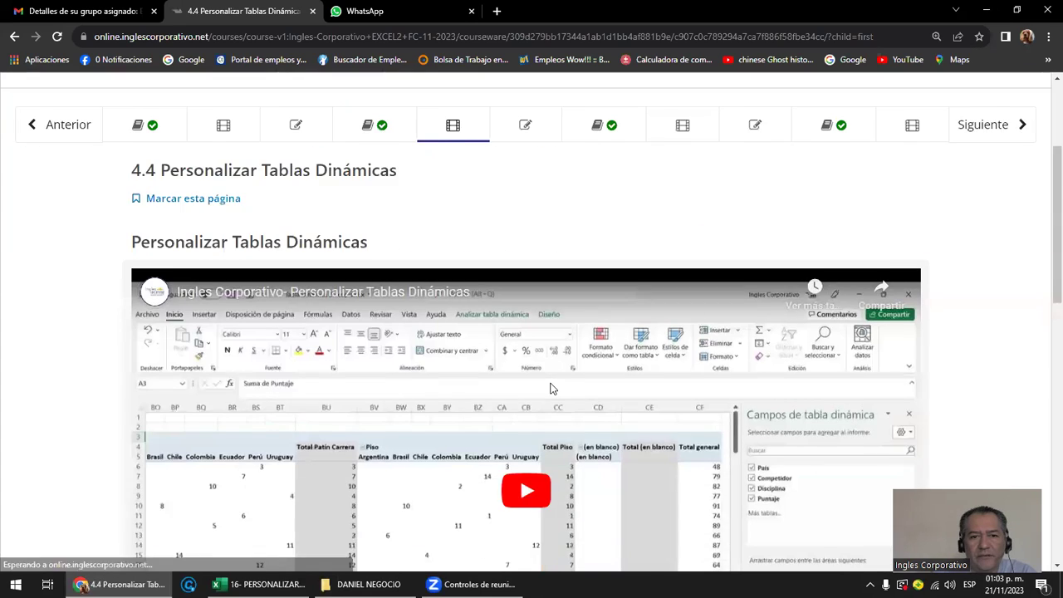
pyautogui.scroll(-2, 552, 388)
pyautogui.scroll(1, 449, 354)
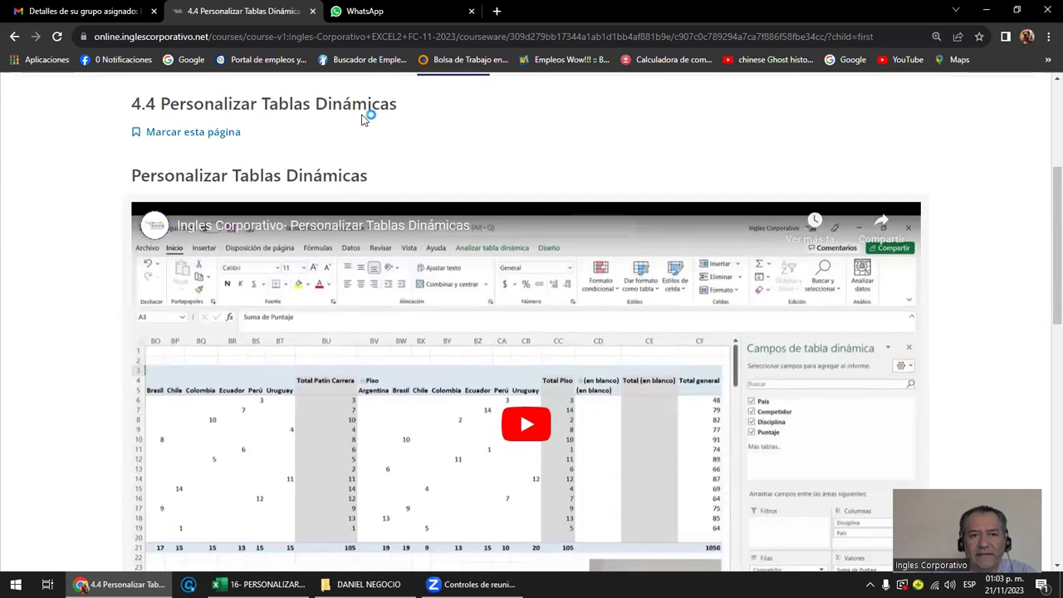
pyautogui.scroll(-7, 462, 200)
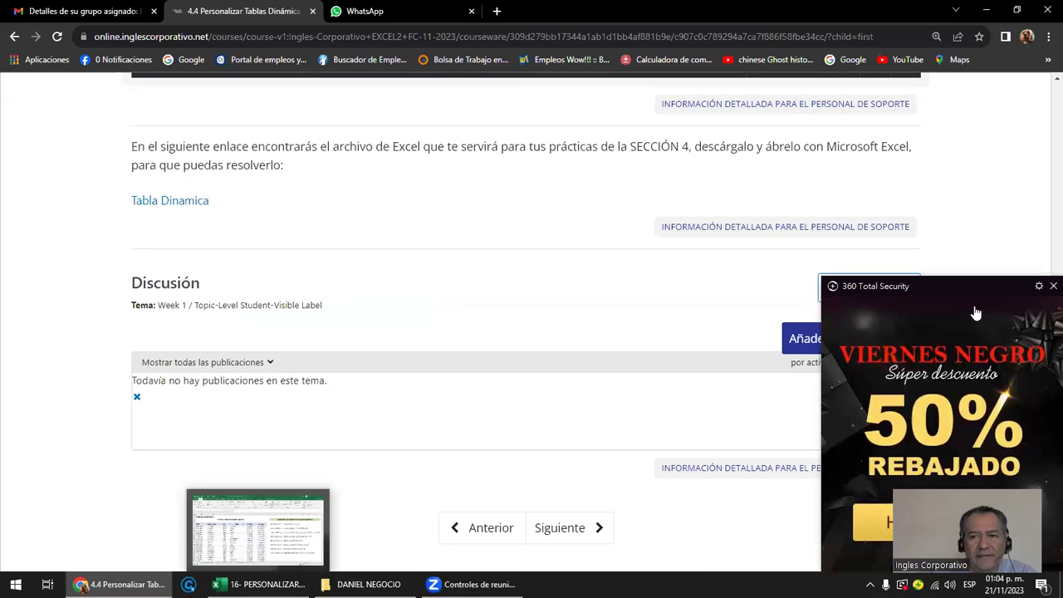
pyautogui.click(1053, 285)
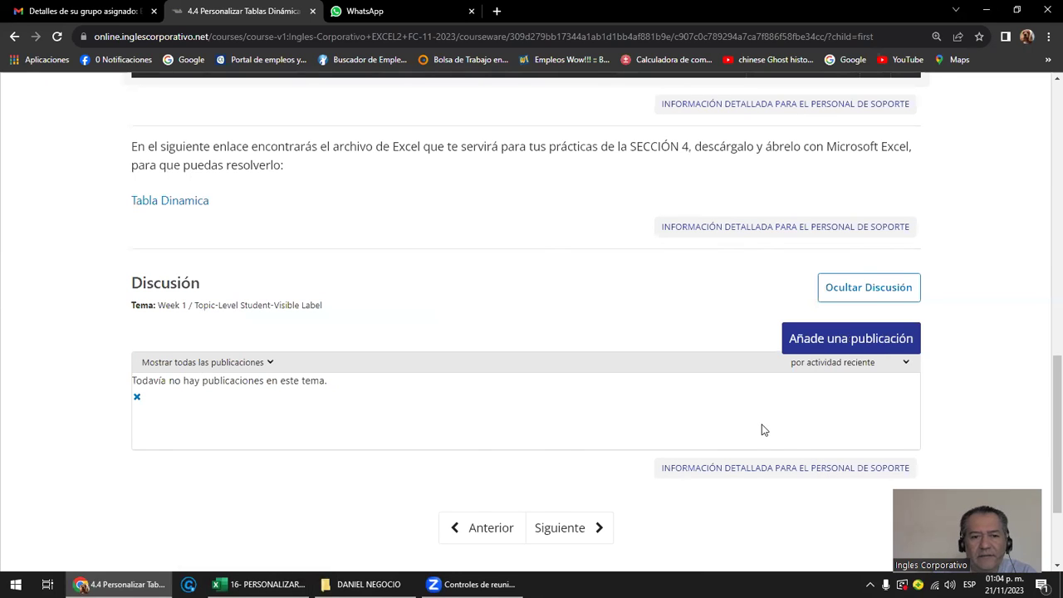
# Switch to the Excel workbook and review the pivot table exercises on the VENTAS PLATAFORMA and PERSONAL sheets.
pyautogui.hotkey('alt', 'Tab')
pyautogui.click(97, 252)
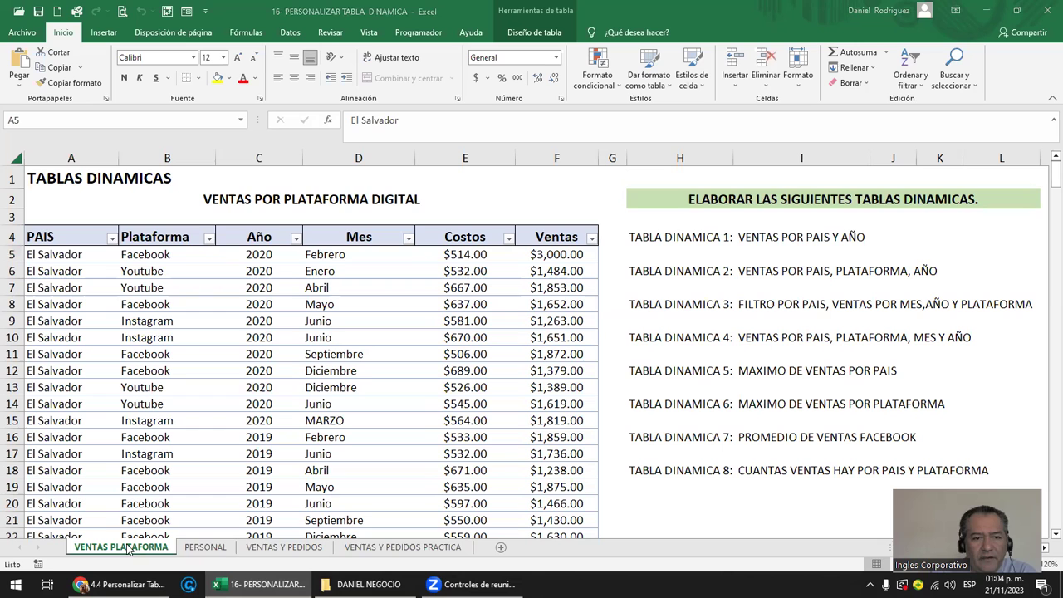
pyautogui.click(92, 555)
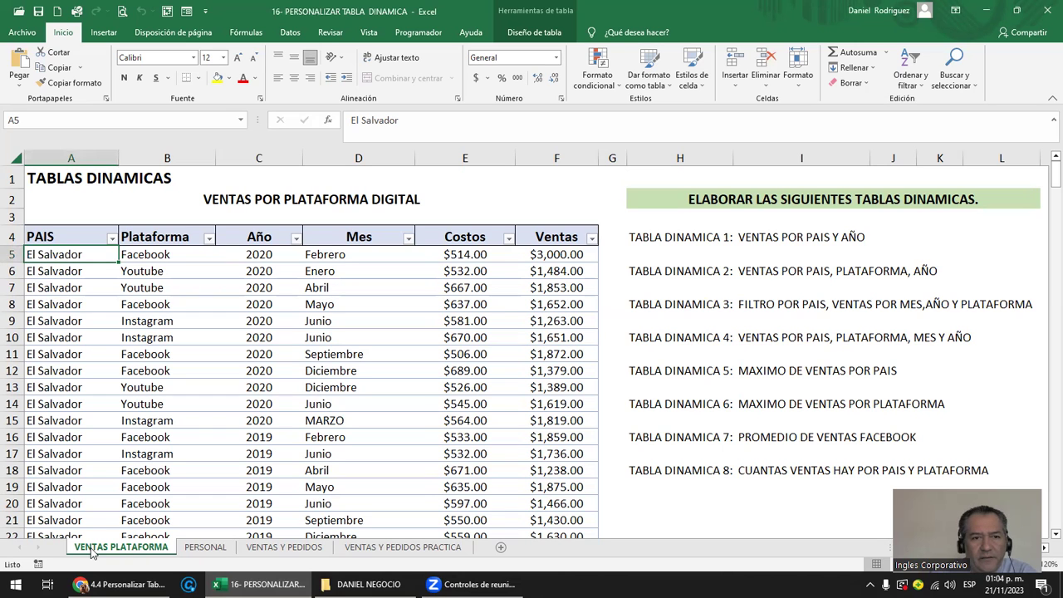
pyautogui.click(205, 548)
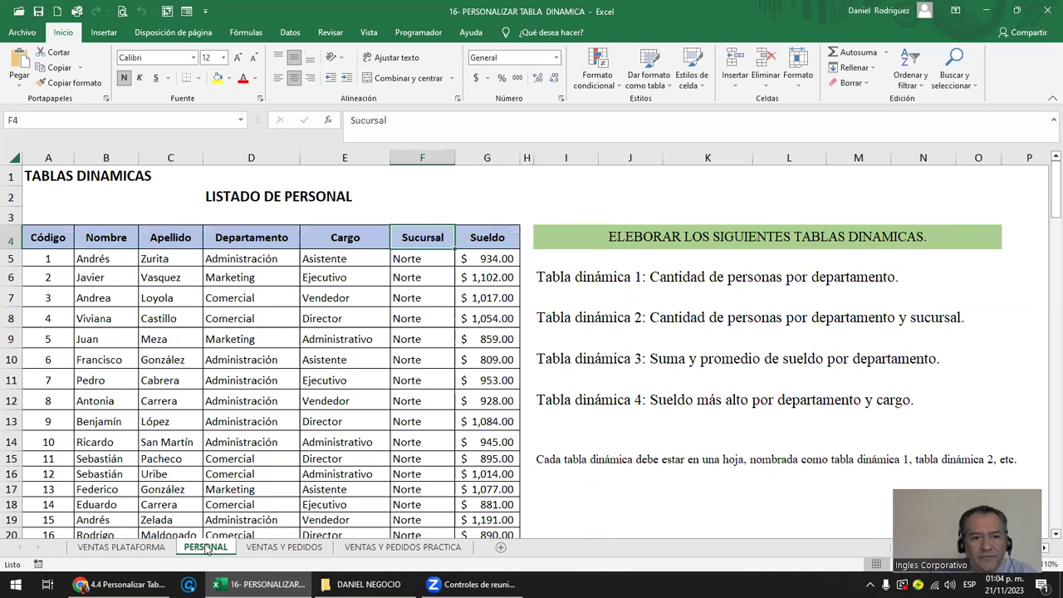
# Open the VENTAS Y PEDIDOS sheet and examine its three sample pivot tables with their slicer and timelines.
pyautogui.click(299, 548)
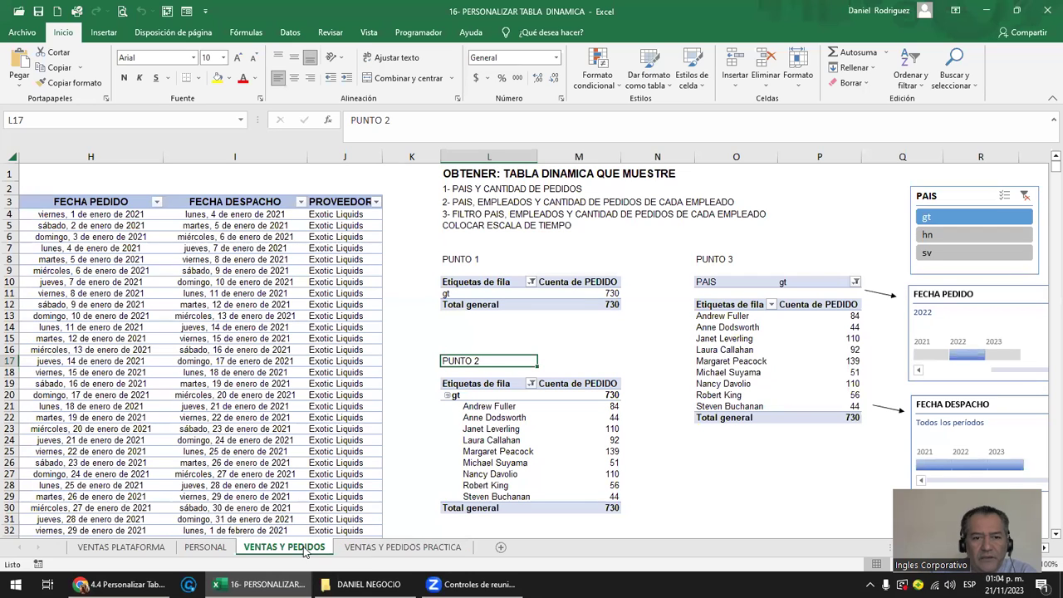
pyautogui.click(669, 450)
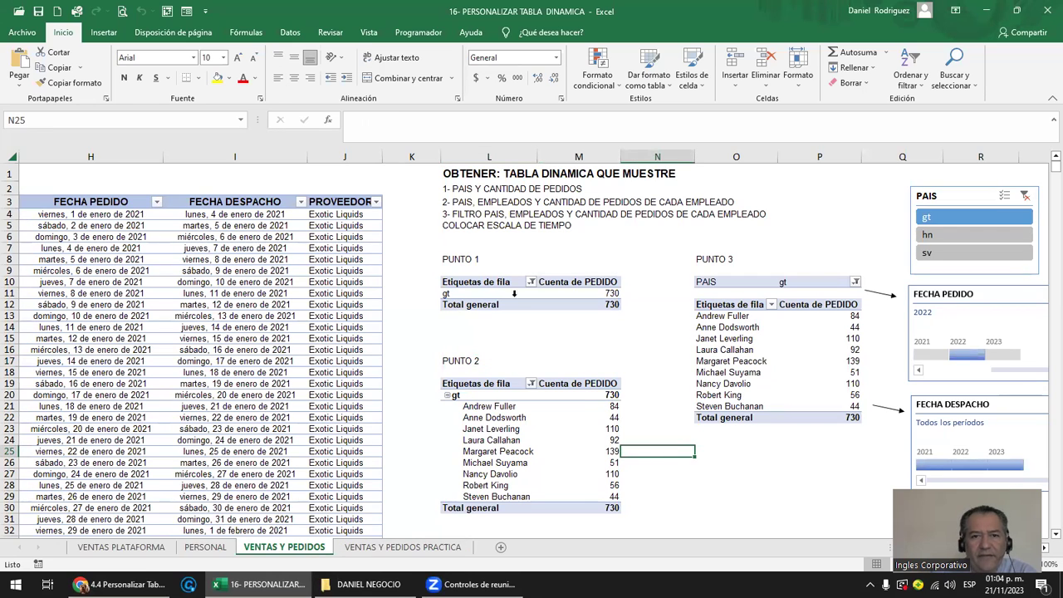
pyautogui.click(832, 243)
pyautogui.press('Right')
pyautogui.press('Right')
pyautogui.press('Right')
pyautogui.press('Right')
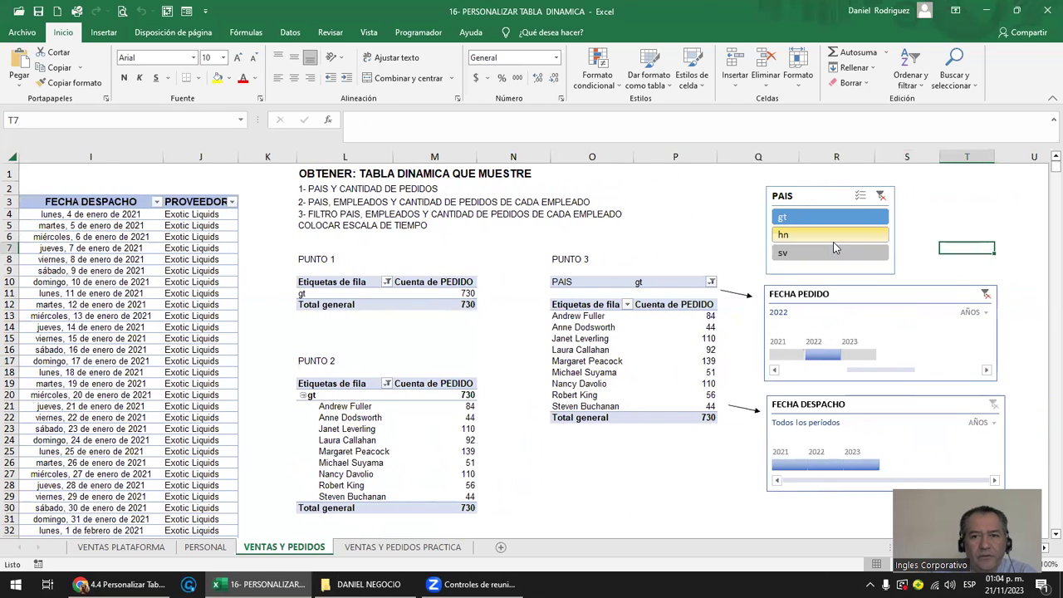
pyautogui.press('Right')
# Inspect the PAIS slicer with gt selected and the FECHA PEDIDO timeline beside the pivot tables.
pyautogui.click(687, 218)
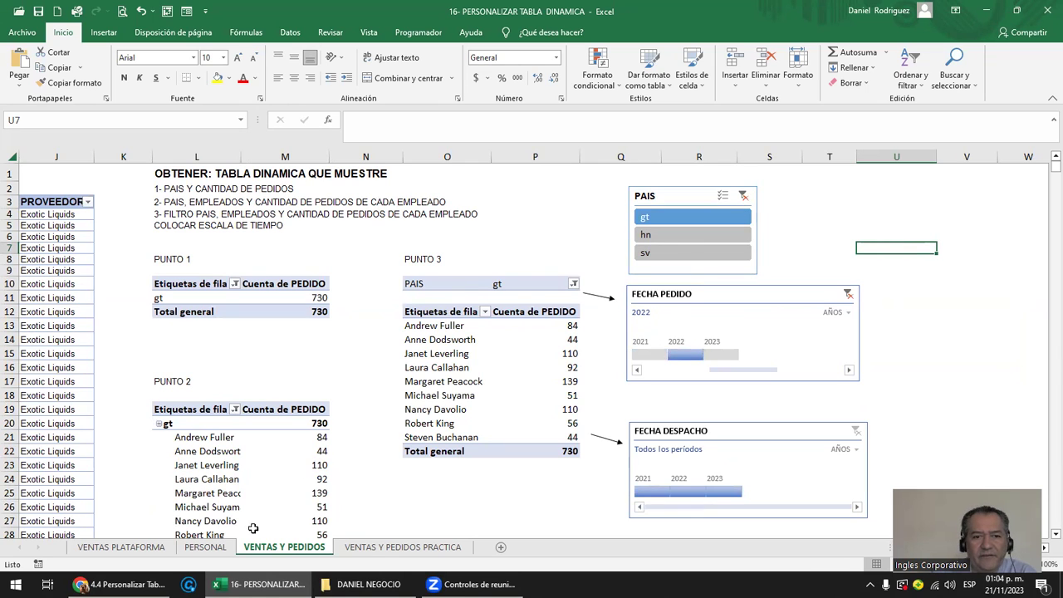
pyautogui.click(672, 215)
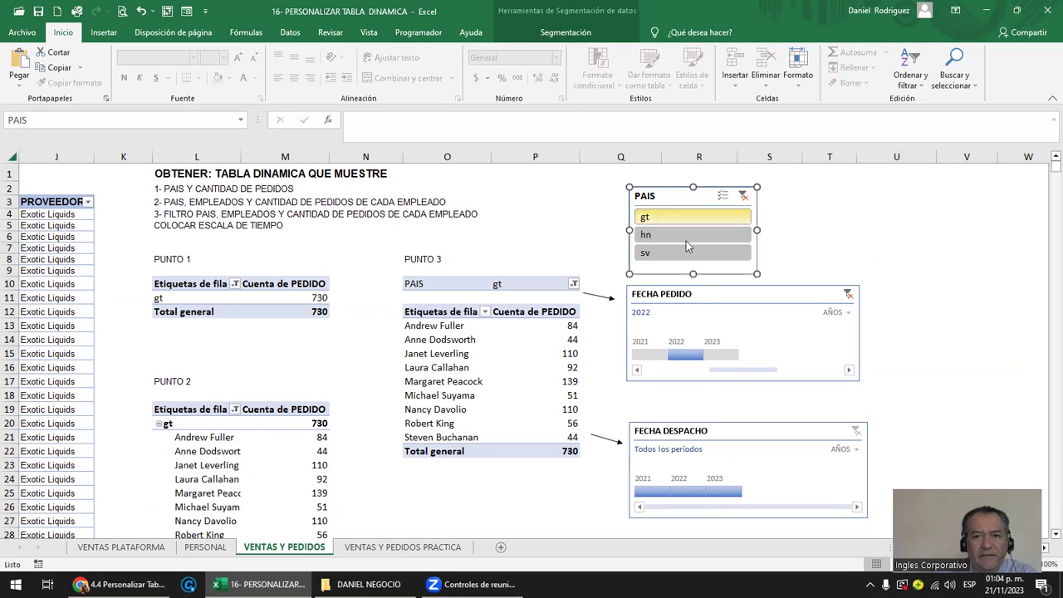
pyautogui.click(707, 301)
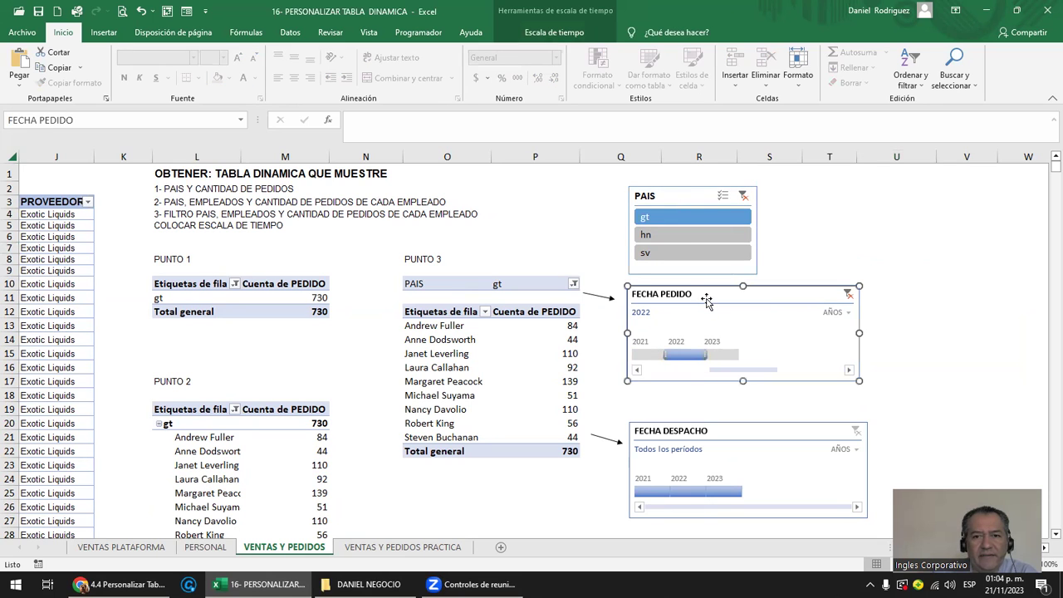
pyautogui.click(475, 520)
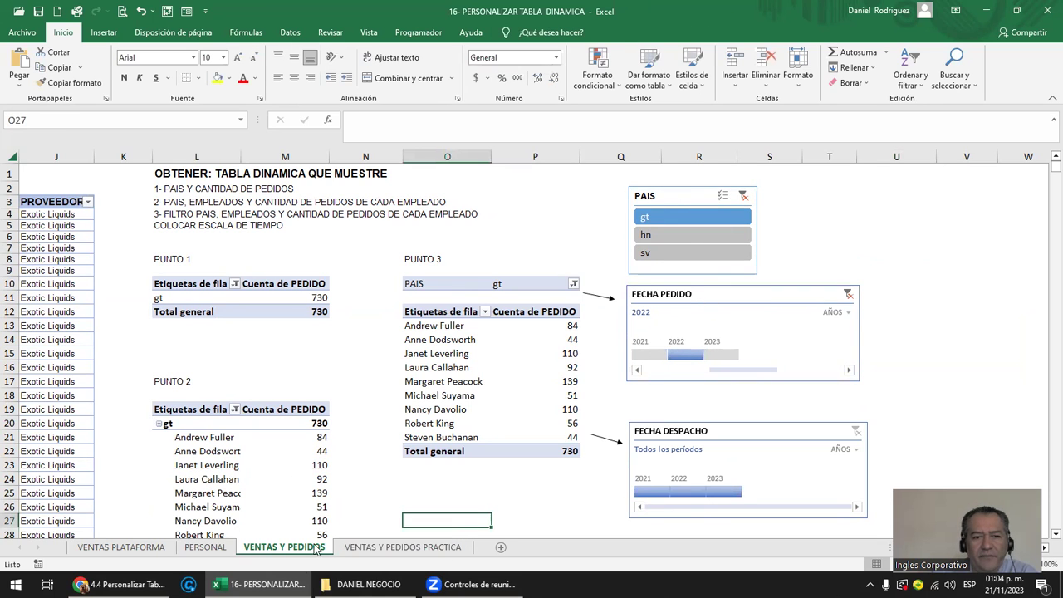
# Examine the FECHA PEDIDO and FECHA DESPACHO date columns in the source table of VENTAS Y PEDIDOS.
pyautogui.click(257, 340)
pyautogui.press('Left')
pyautogui.press('Left')
pyautogui.press('Left')
pyautogui.press('Left')
pyautogui.press('Left')
pyautogui.press('Left')
pyautogui.press('Left')
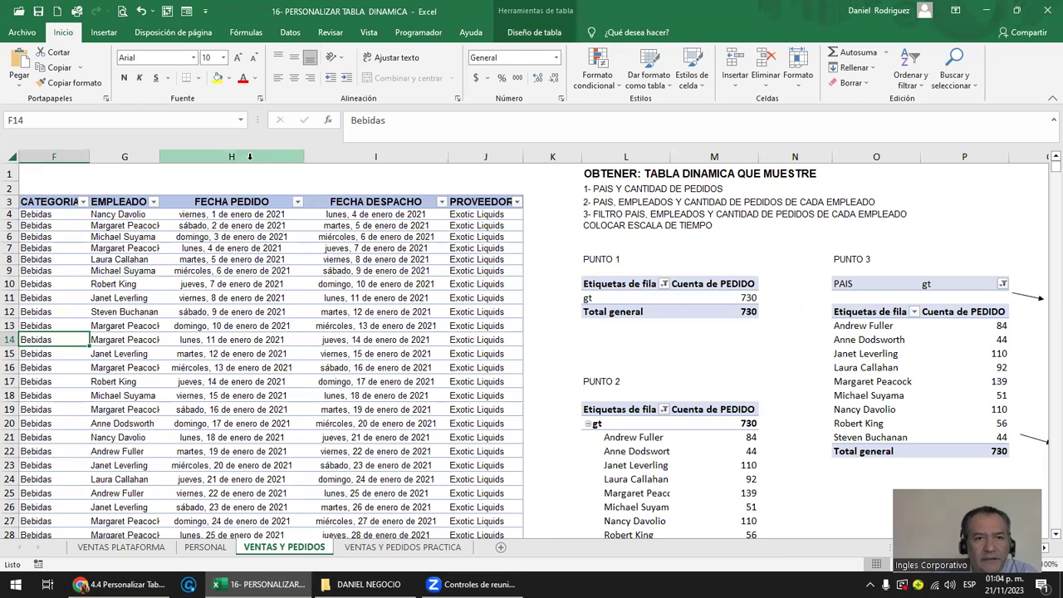
pyautogui.click(234, 154)
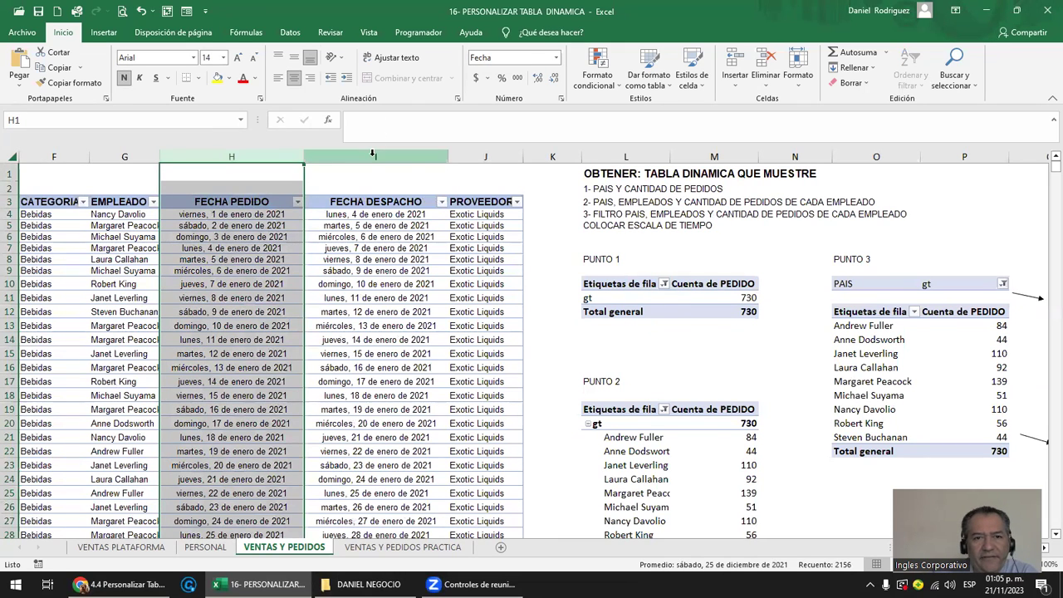
pyautogui.moveTo(368, 154)
pyautogui.mouseDown()
pyautogui.moveTo(296, 166)
pyautogui.moveTo(213, 152)
pyautogui.mouseUp()
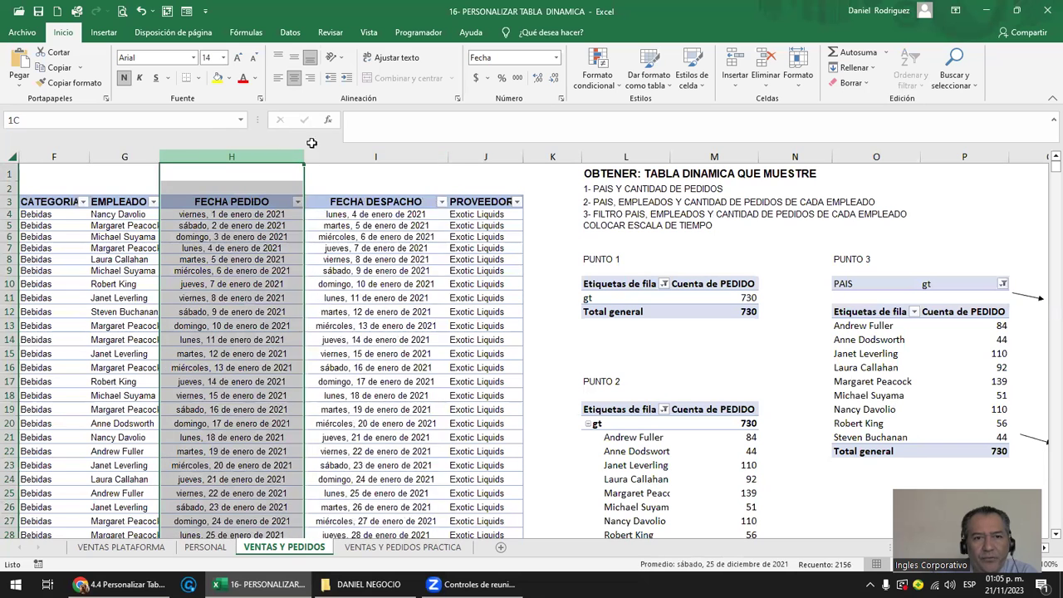
pyautogui.click(255, 215)
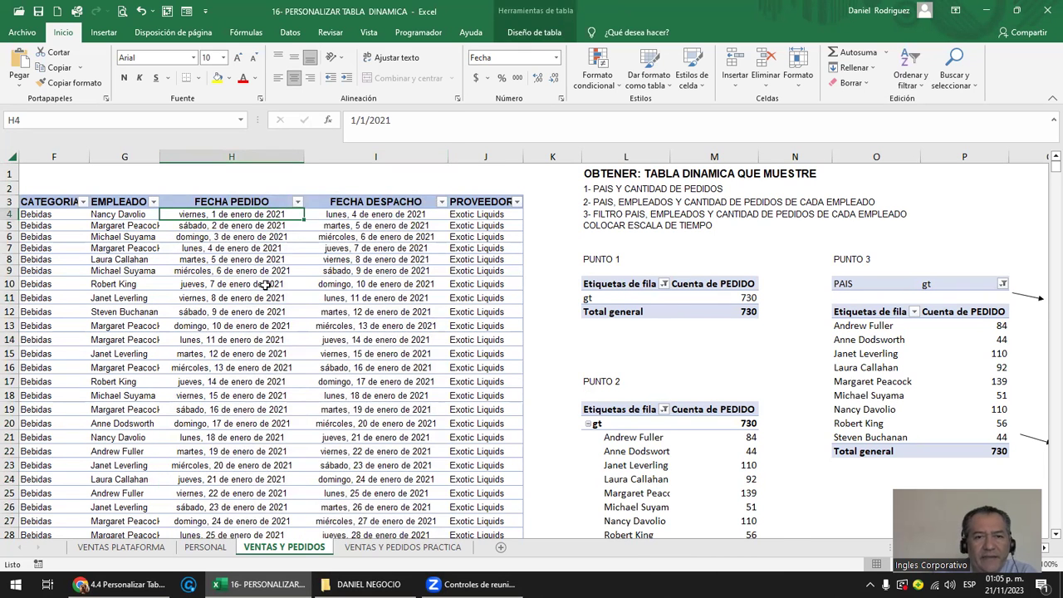
# Examine the FECHA PEDIDO and FECHA DESPACHO timelines beside the pivot tables on VENTAS Y PEDIDOS and return to the source data.
pyautogui.click(930, 251)
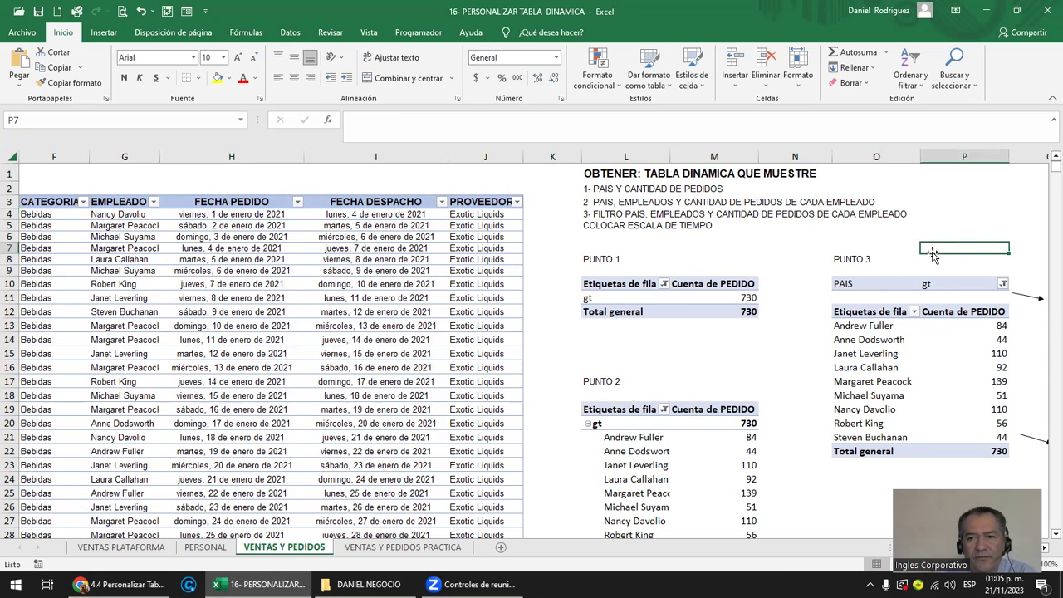
pyautogui.hscroll(2, 932, 256)
pyautogui.press('Right')
pyautogui.press('Right')
pyautogui.press('Right')
pyautogui.press('Right')
pyautogui.press('Right')
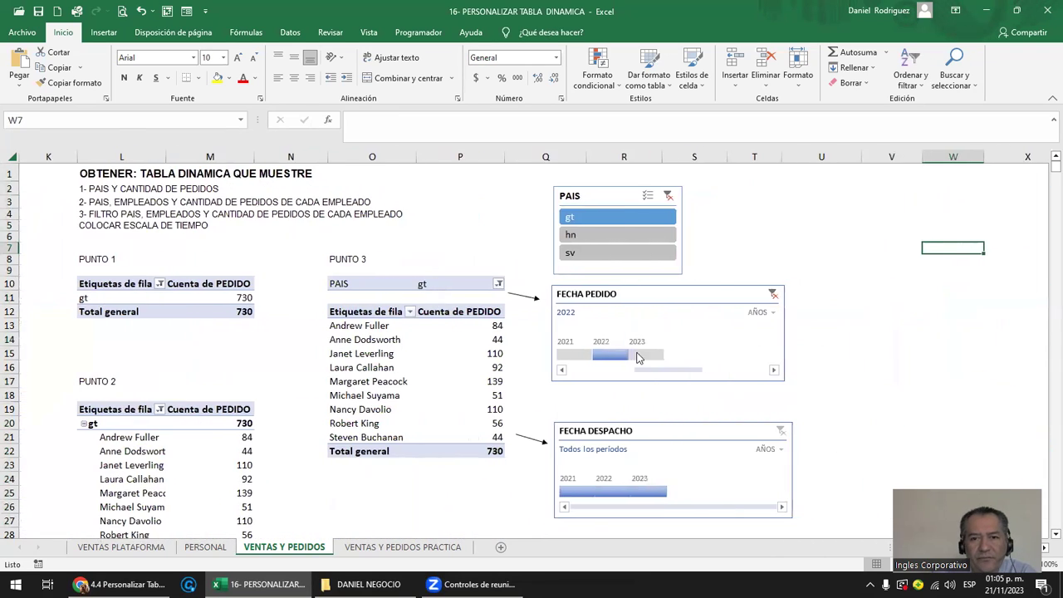
pyautogui.click(635, 297)
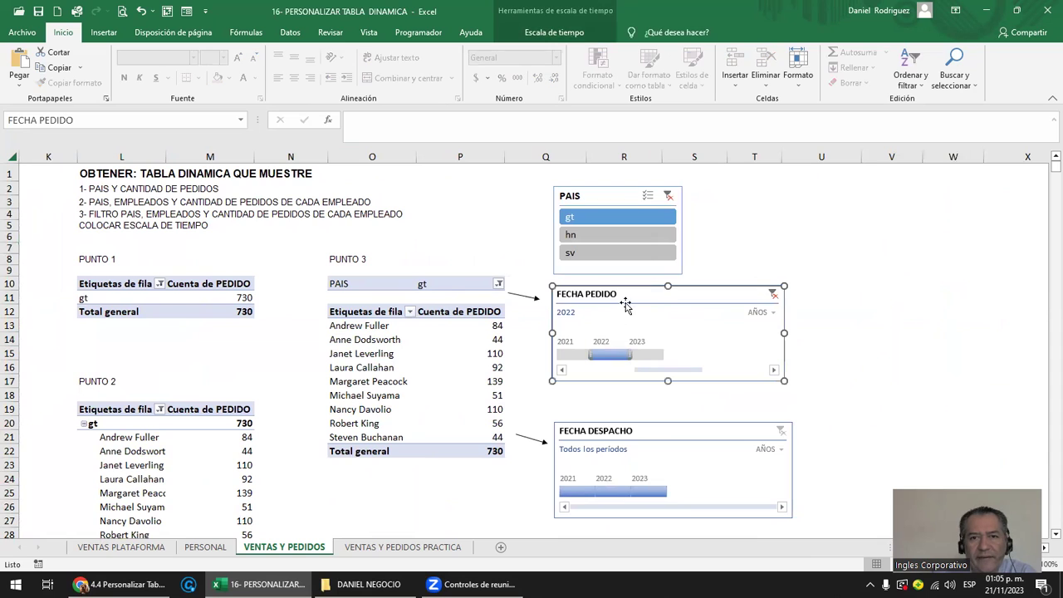
pyautogui.click(671, 430)
pyautogui.click(446, 213)
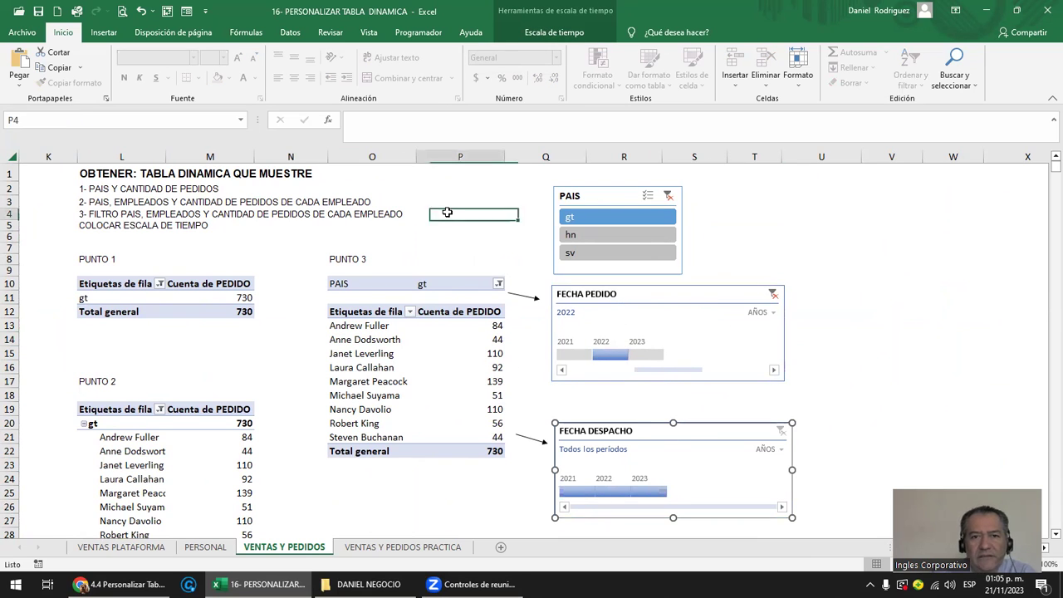
pyautogui.press('Left')
pyautogui.press('Home')
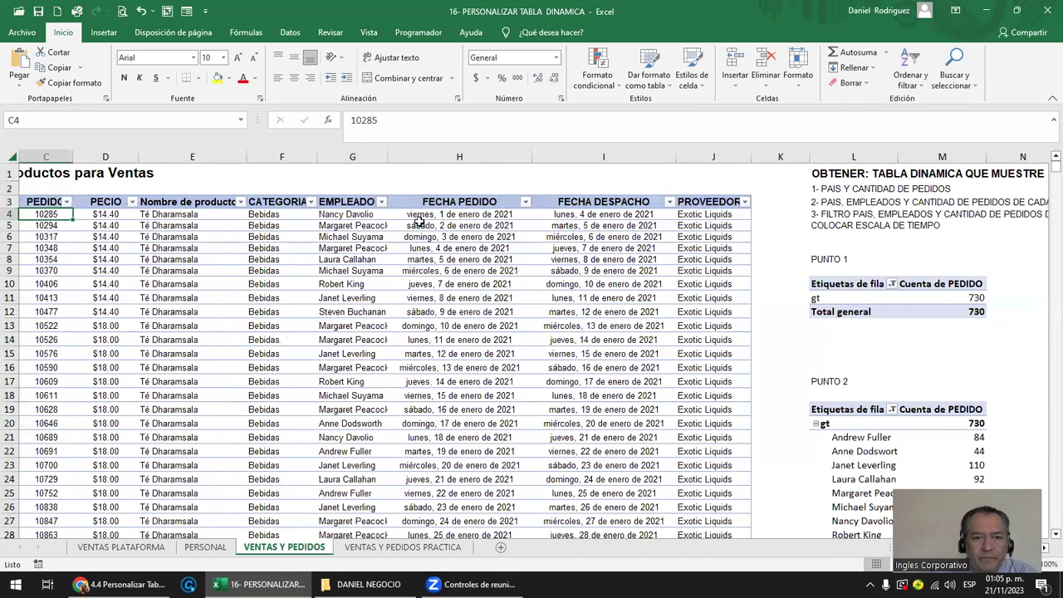
# Open the VENTAS PLATAFORMA sheet and examine the sales table from its headers down to its last row.
pyautogui.click(153, 548)
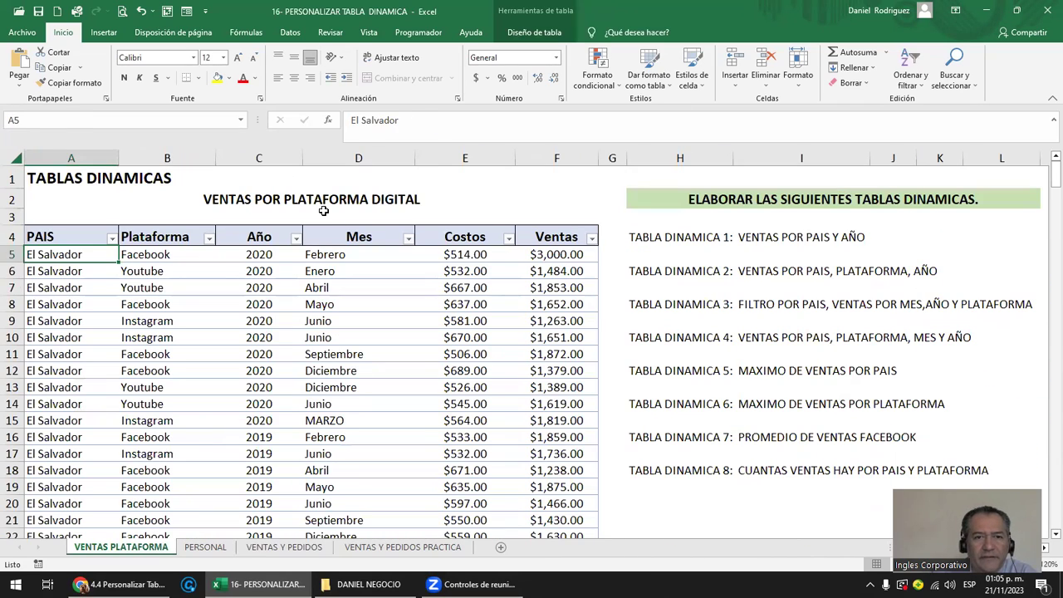
pyautogui.click(324, 212)
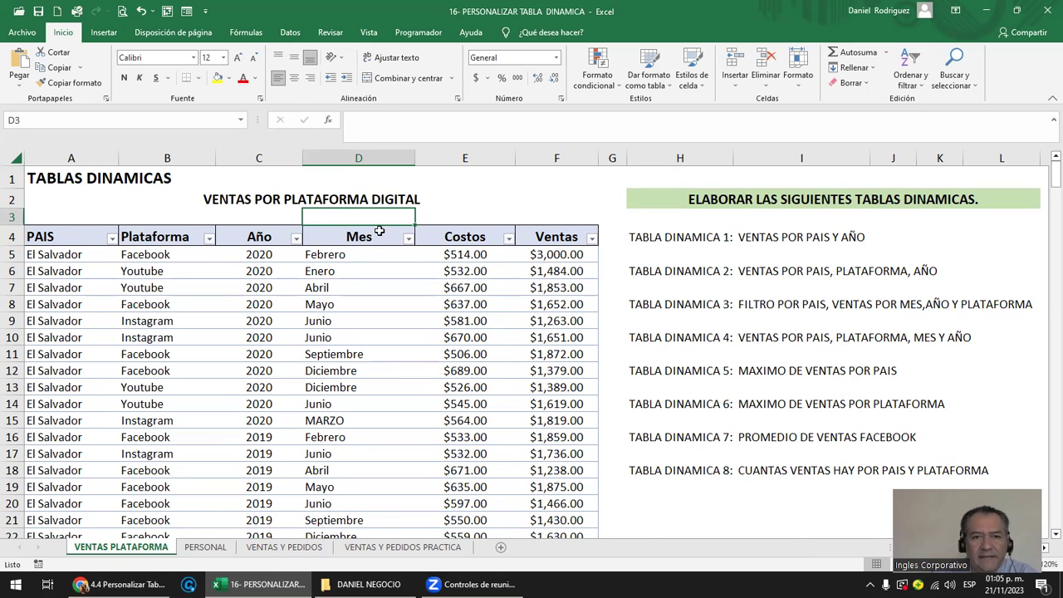
pyautogui.click(52, 240)
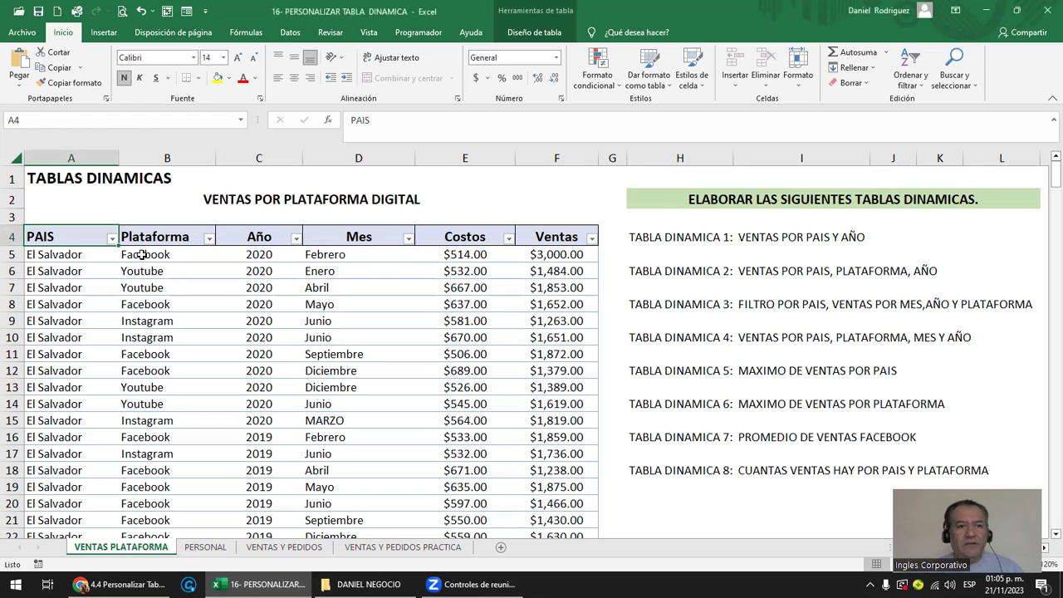
pyautogui.click(82, 257)
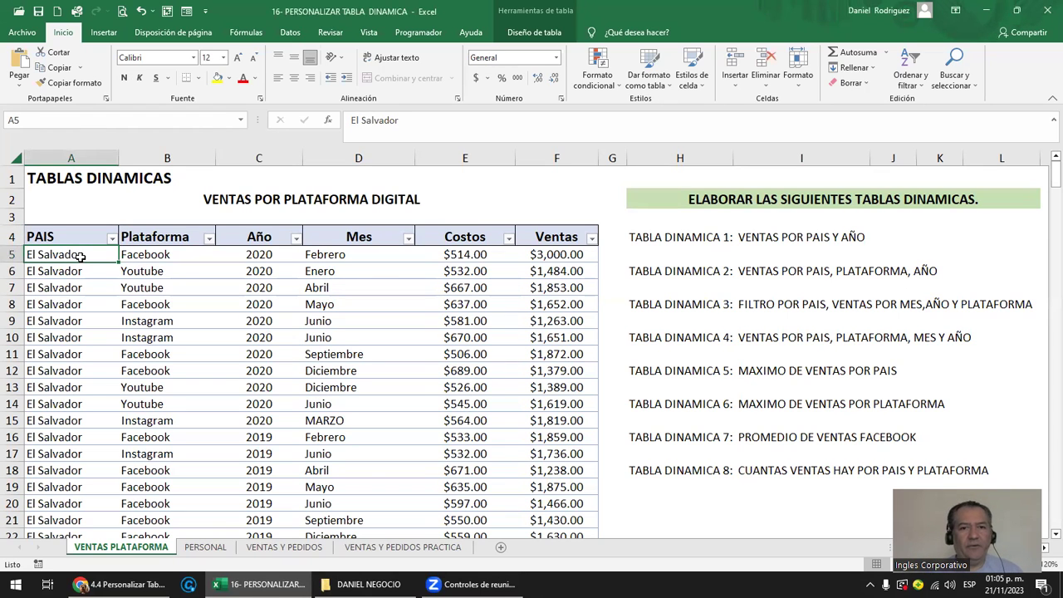
pyautogui.hotkey('ctrl', 'Down')
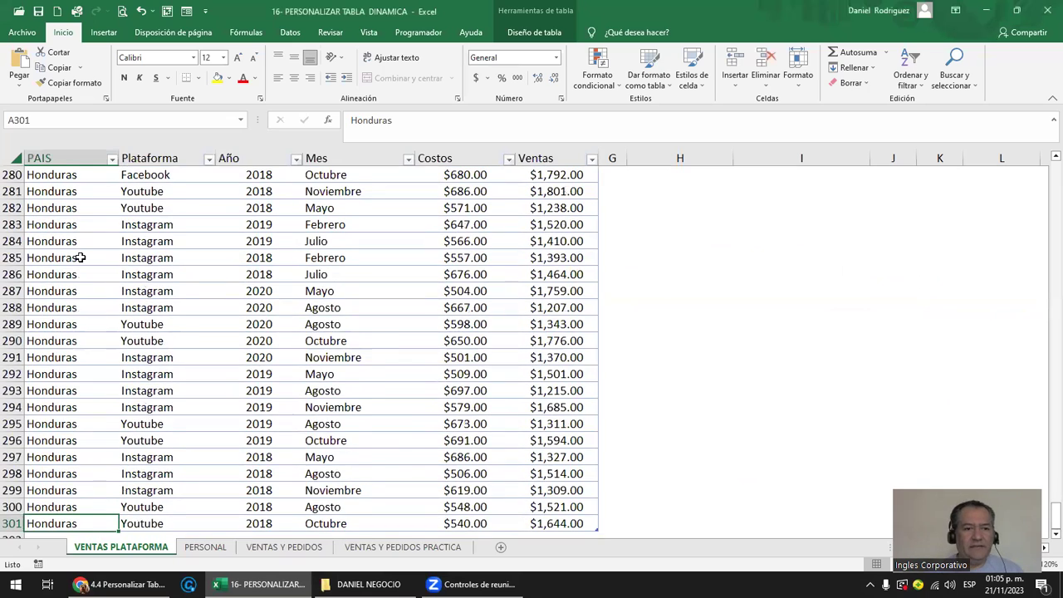
pyautogui.hotkey('ctrl', 'Up')
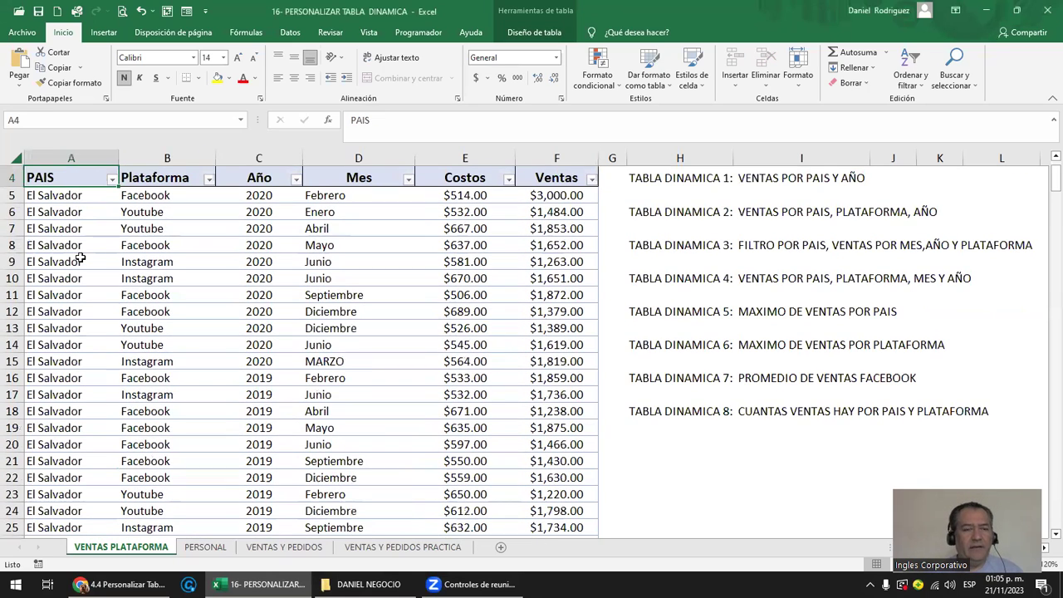
# Inspect the filter lists of the PAIS, Plataforma and Año columns and examine the Ventas column.
pyautogui.click(111, 179)
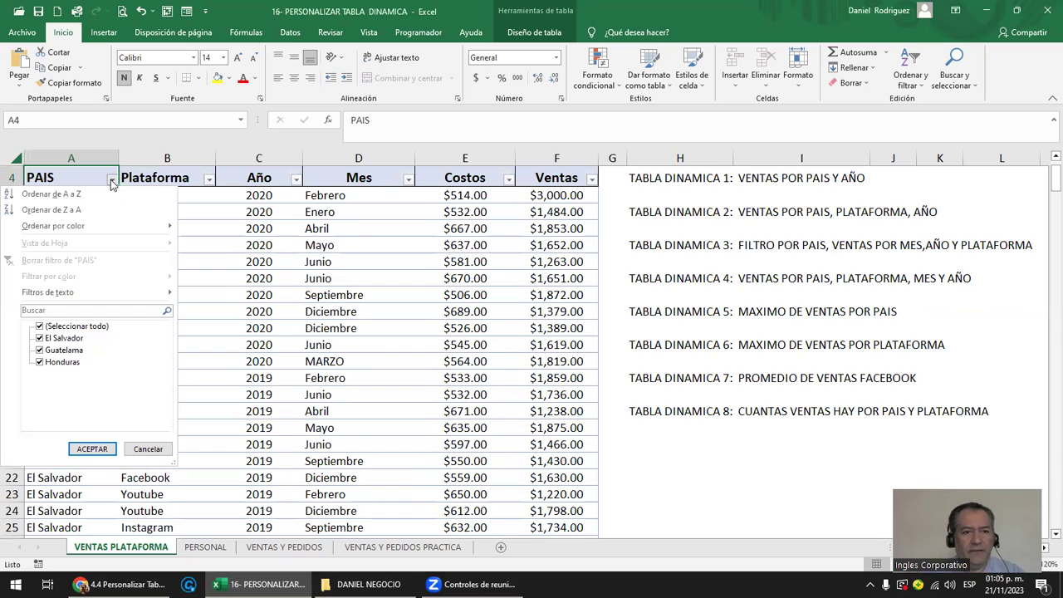
pyautogui.click(127, 182)
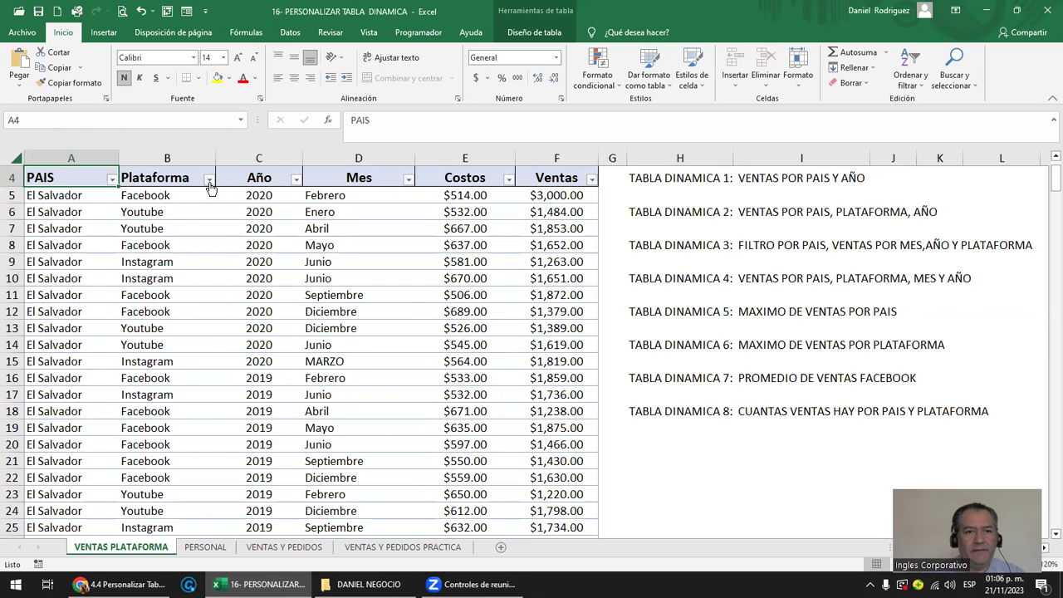
pyautogui.click(209, 179)
pyautogui.click(252, 177)
pyautogui.click(296, 179)
pyautogui.click(296, 180)
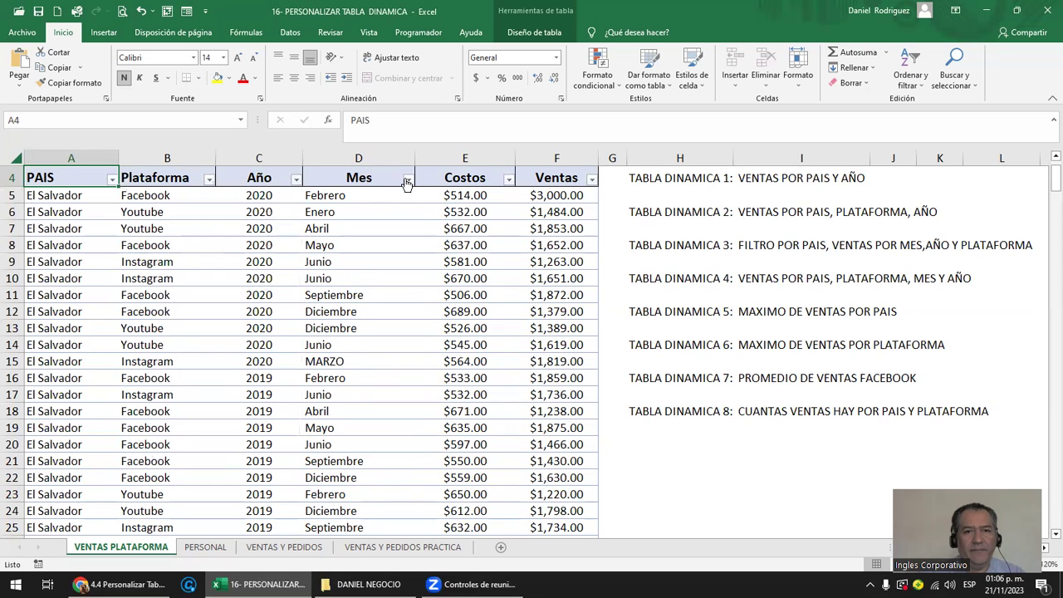
pyautogui.click(490, 157)
pyautogui.click(536, 150)
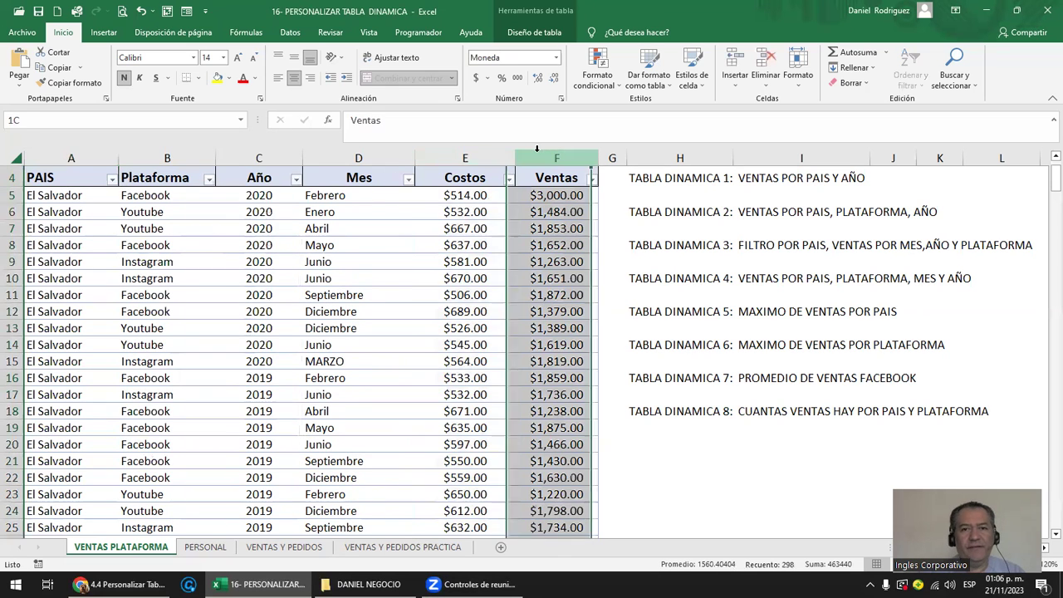
# Insert a pivot table from the VENTAS table on the existing sheet at H22, below the exercise list.
pyautogui.scroll(1, 608, 221)
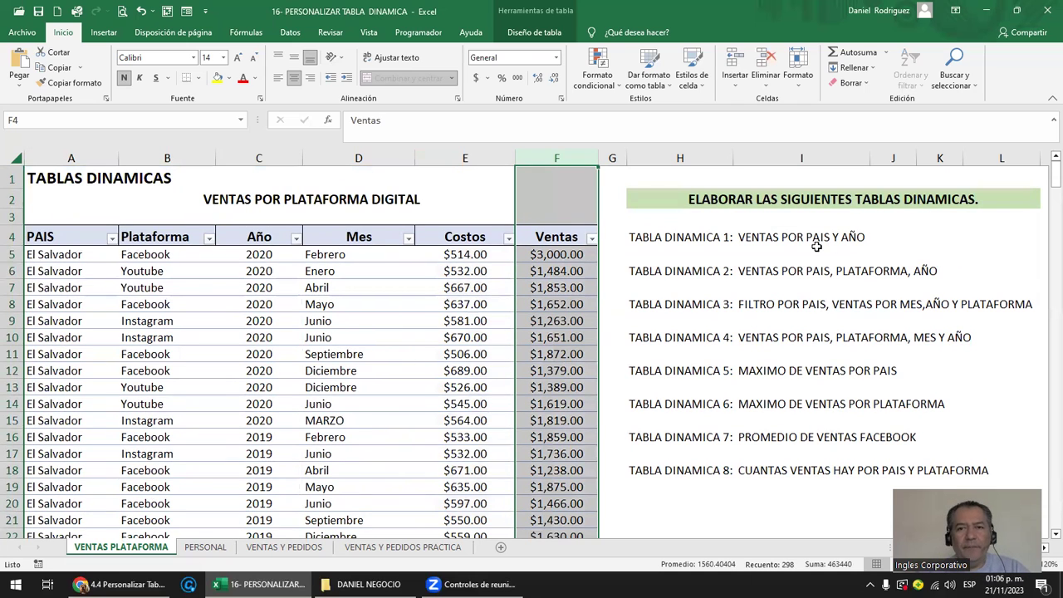
pyautogui.click(676, 241)
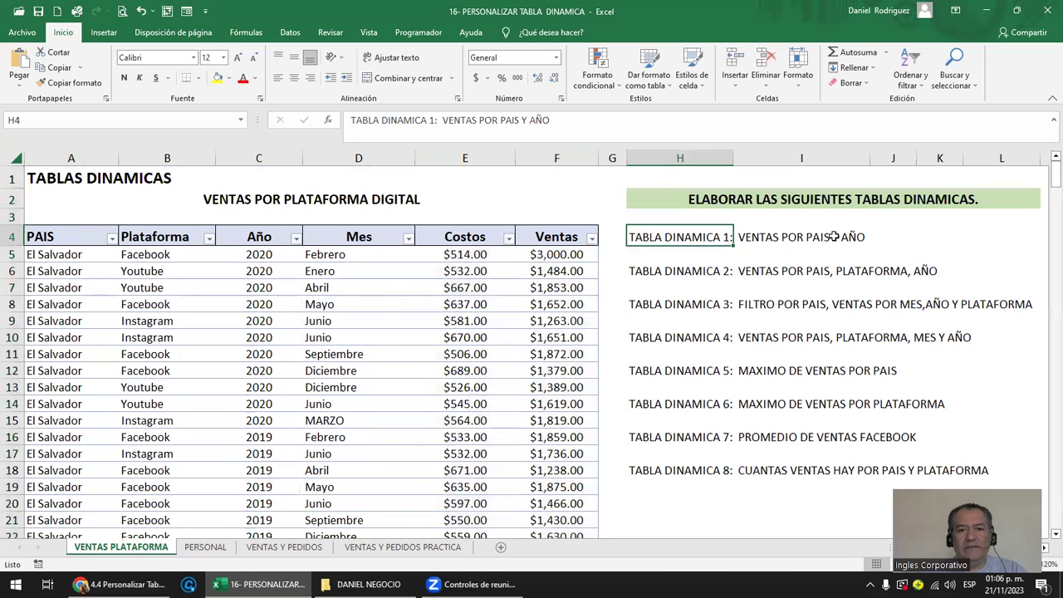
pyautogui.scroll(-3, 781, 282)
pyautogui.click(680, 367)
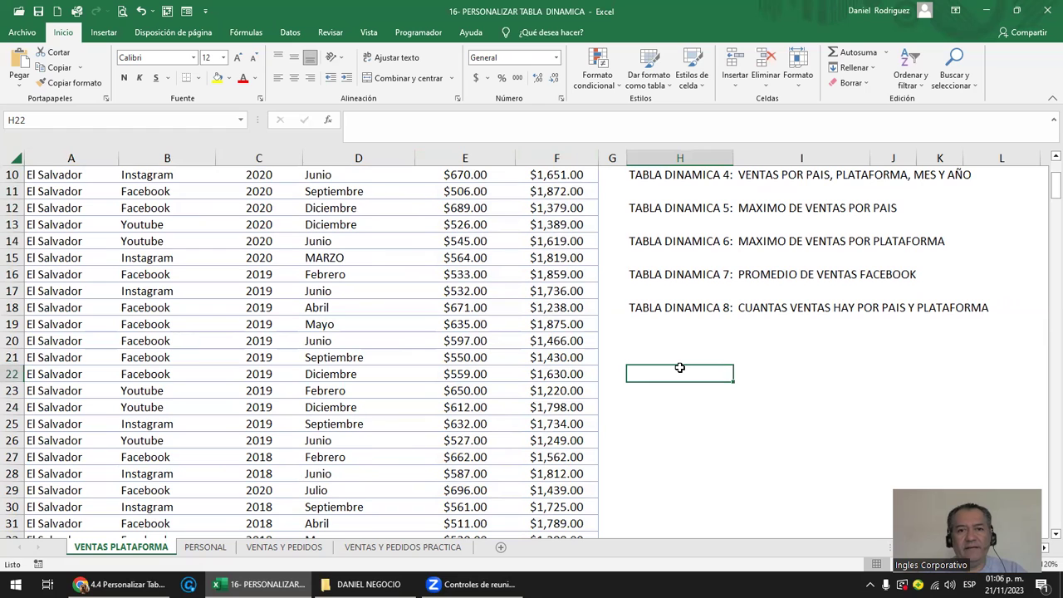
pyautogui.click(559, 371)
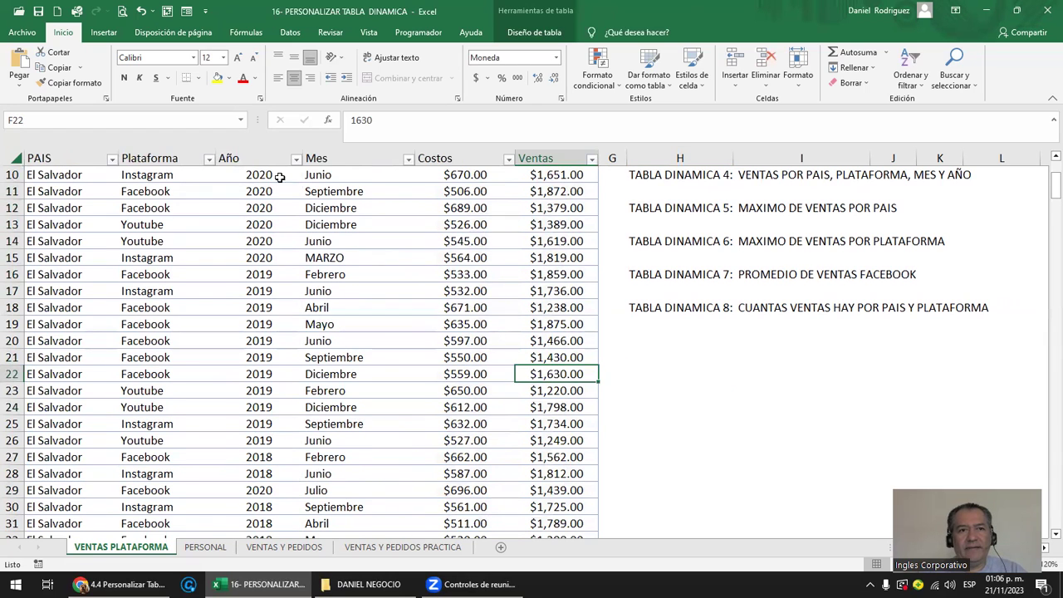
pyautogui.click(104, 31)
pyautogui.click(28, 86)
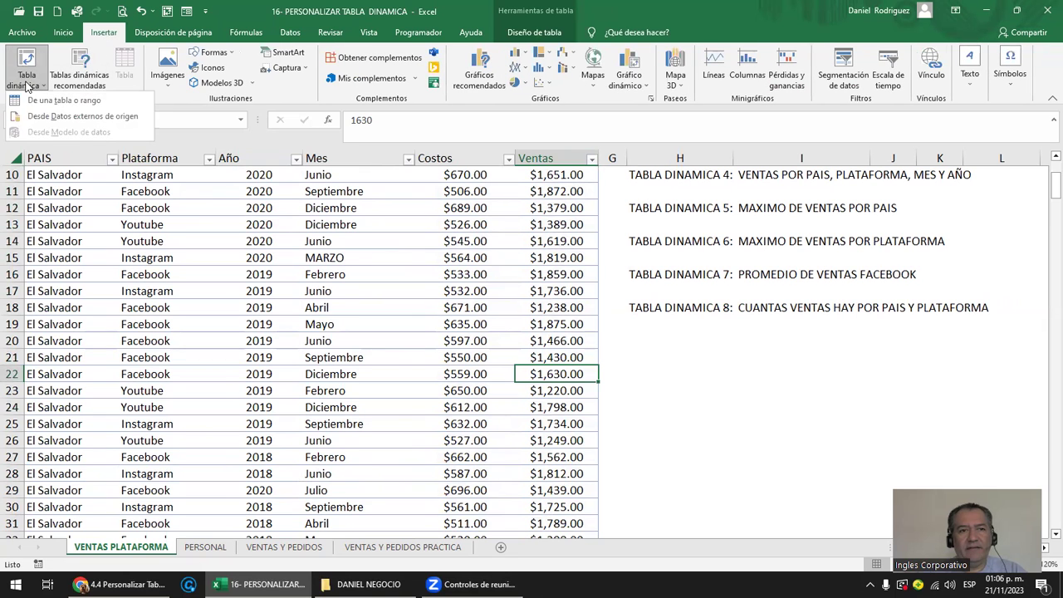
pyautogui.click(52, 101)
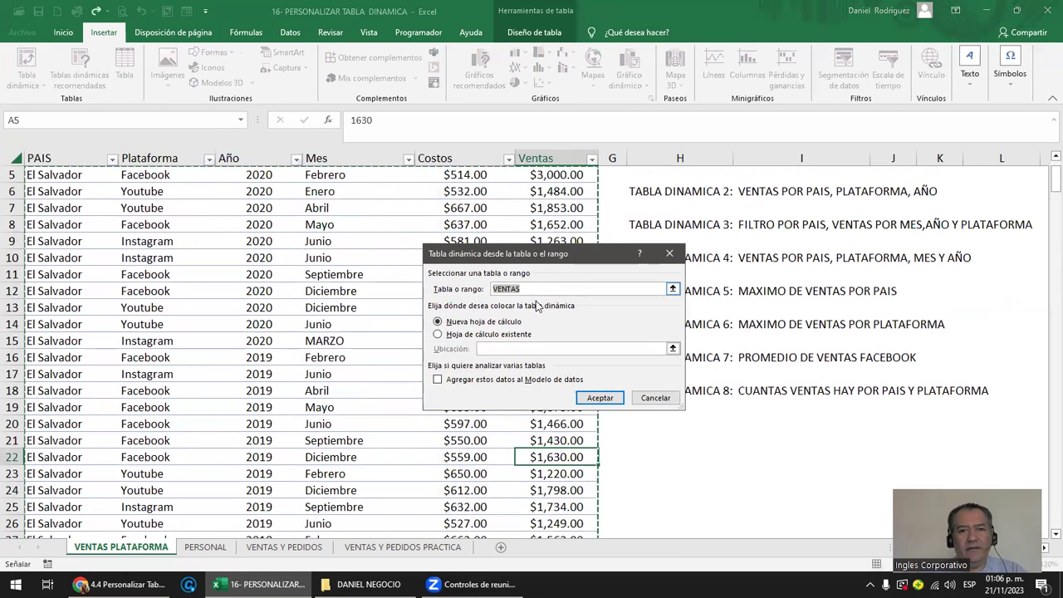
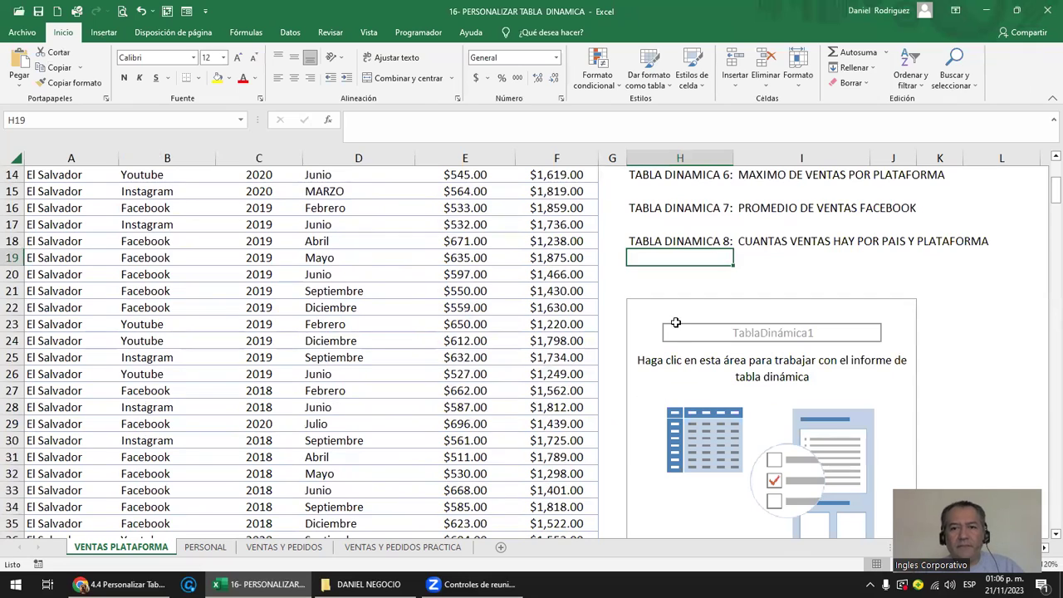
# Reread the list of pivot table exercises and check the workbook's list of defined names.
pyautogui.click(657, 267)
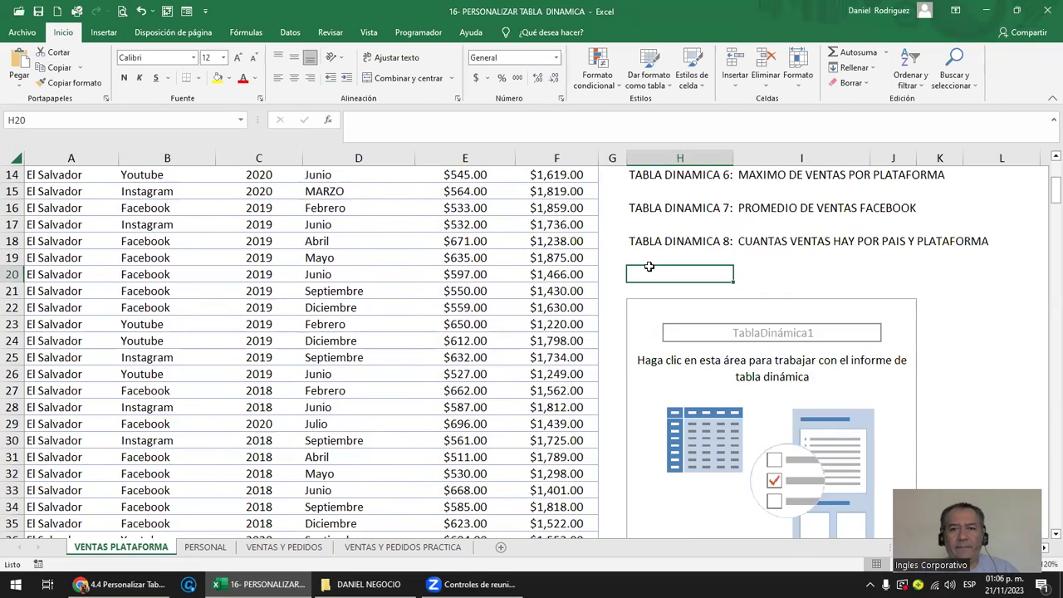
pyautogui.scroll(4, 649, 265)
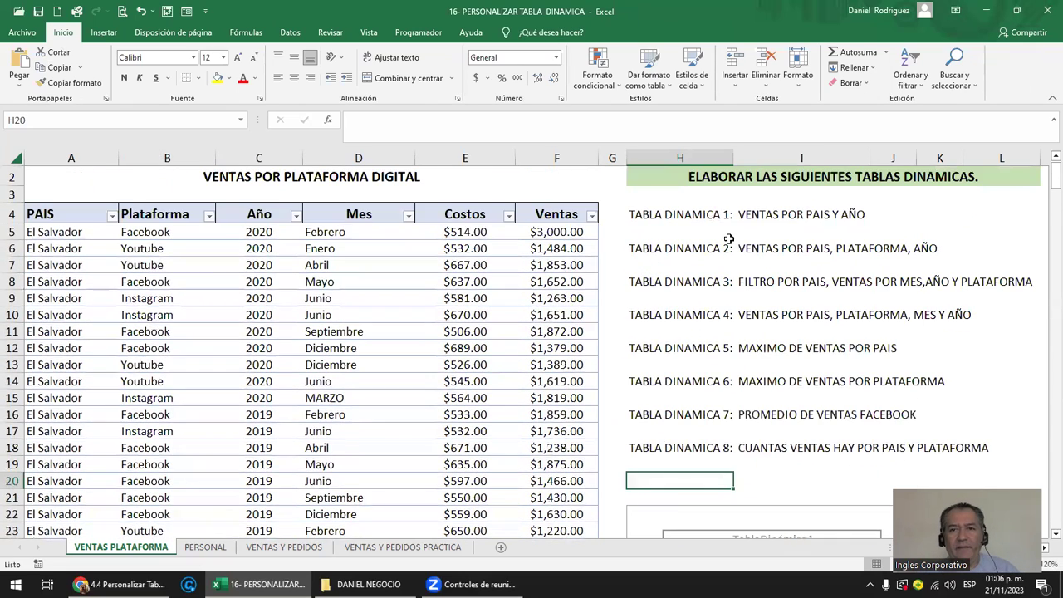
pyautogui.scroll(-3, 745, 237)
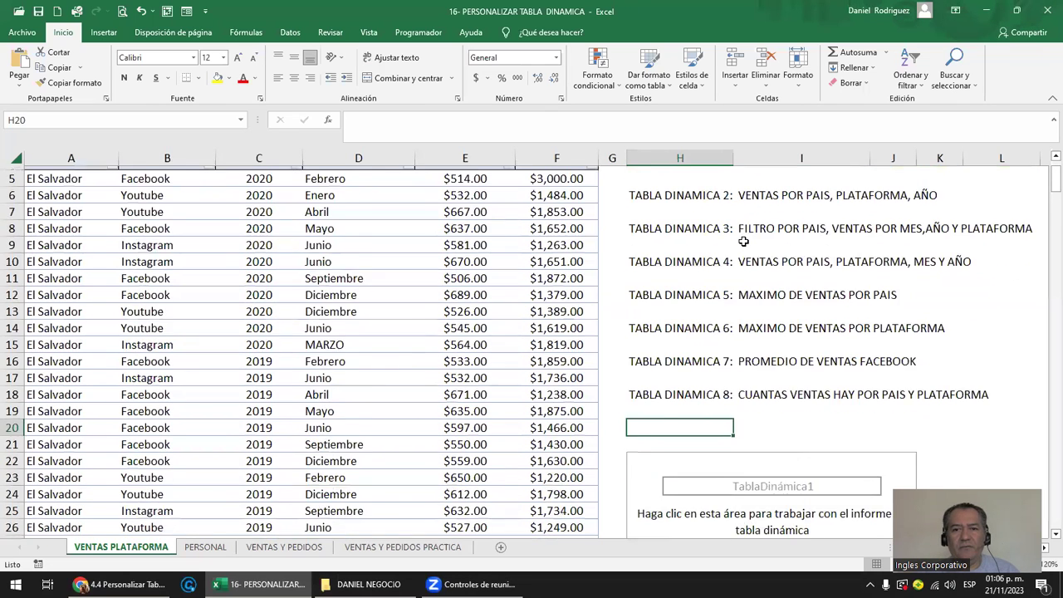
pyautogui.click(240, 123)
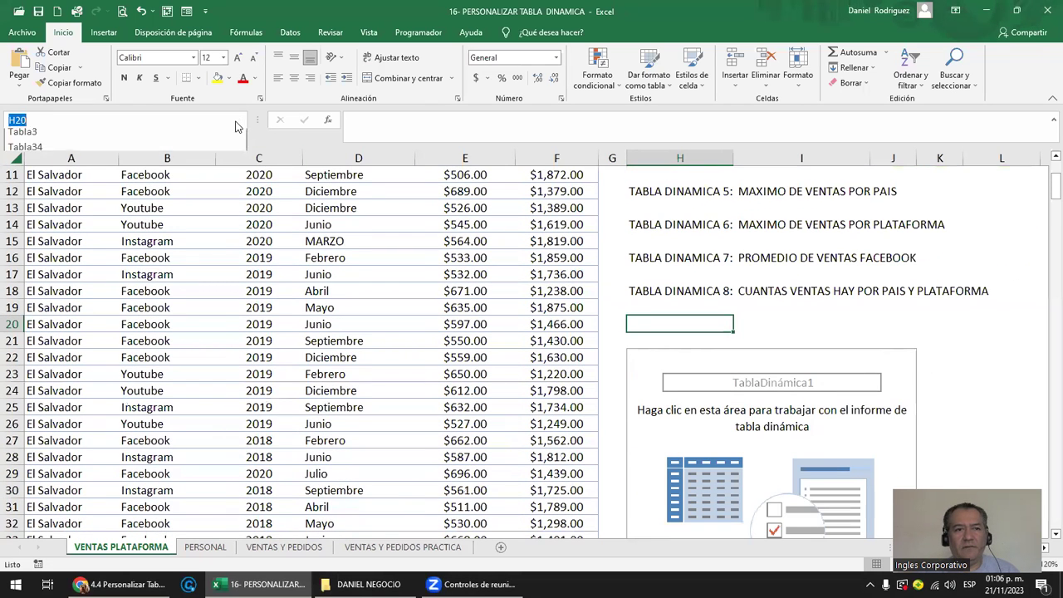
pyautogui.click(240, 121)
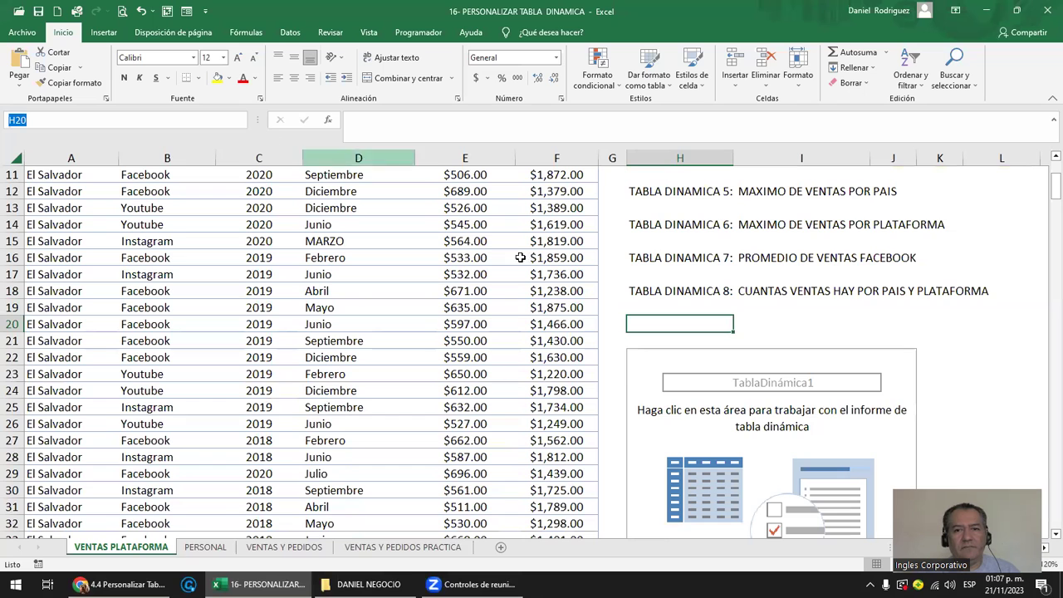
# Add PAIS to the rows and the sum of Ventas to the values of the new pivot table.
pyautogui.click(637, 362)
pyautogui.scroll(-2, 638, 366)
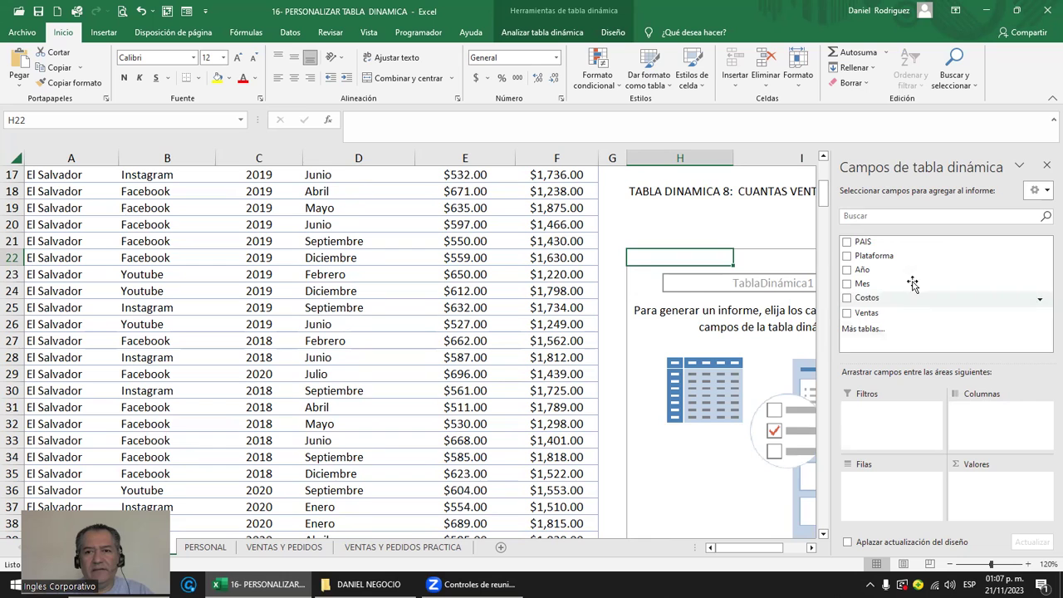
pyautogui.moveTo(862, 246); pyautogui.dragTo(868, 489)
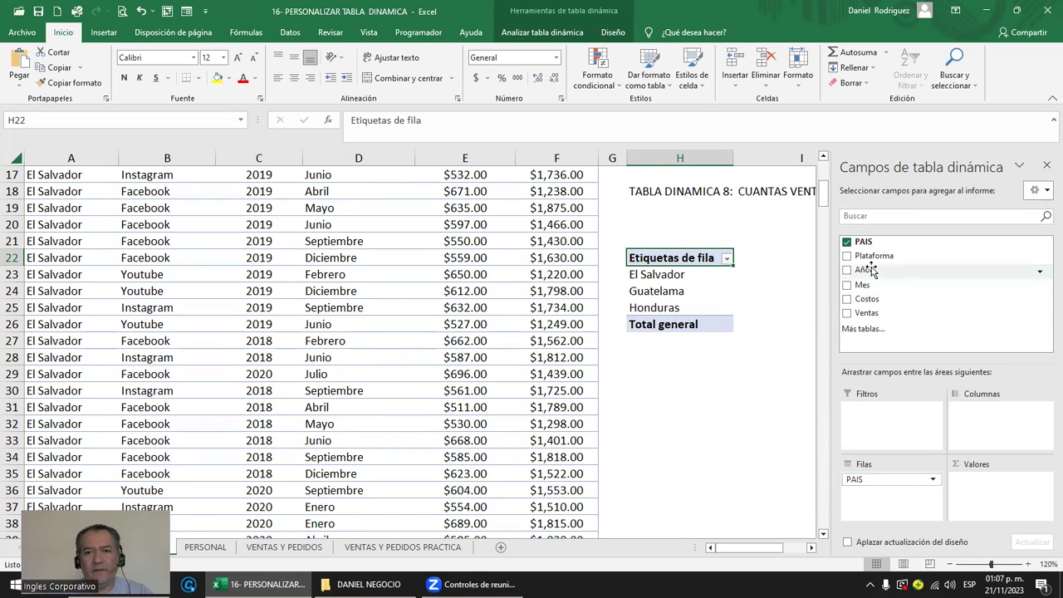
pyautogui.moveTo(866, 311); pyautogui.dragTo(990, 492)
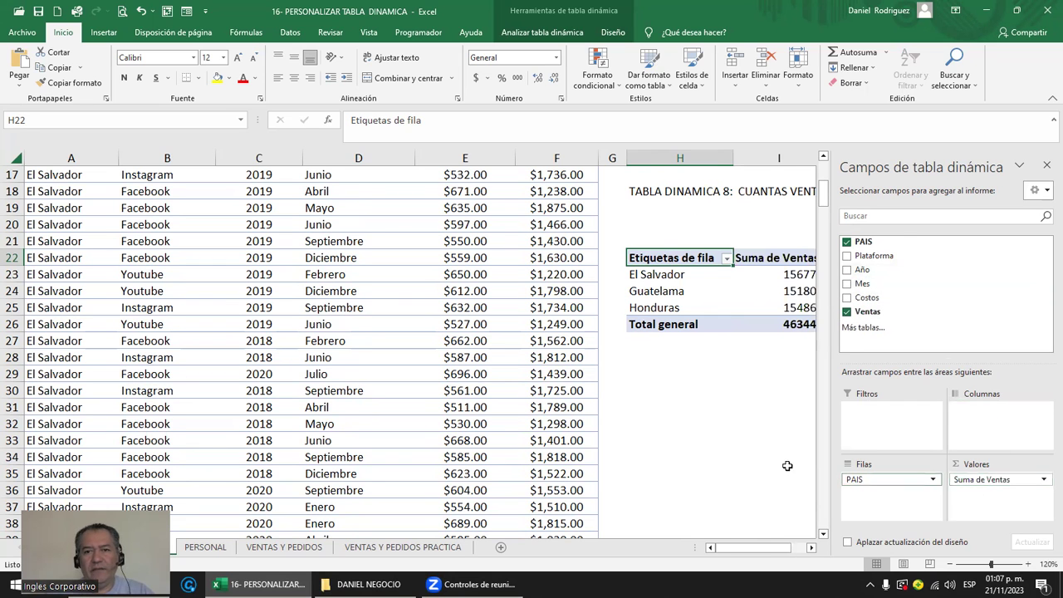
# Reread the TABLA DINAMICA 1 exercise on sales by country and year, and select the country labels in the pivot table.
pyautogui.scroll(3, 780, 462)
pyautogui.scroll(3, 781, 462)
pyautogui.click(725, 230)
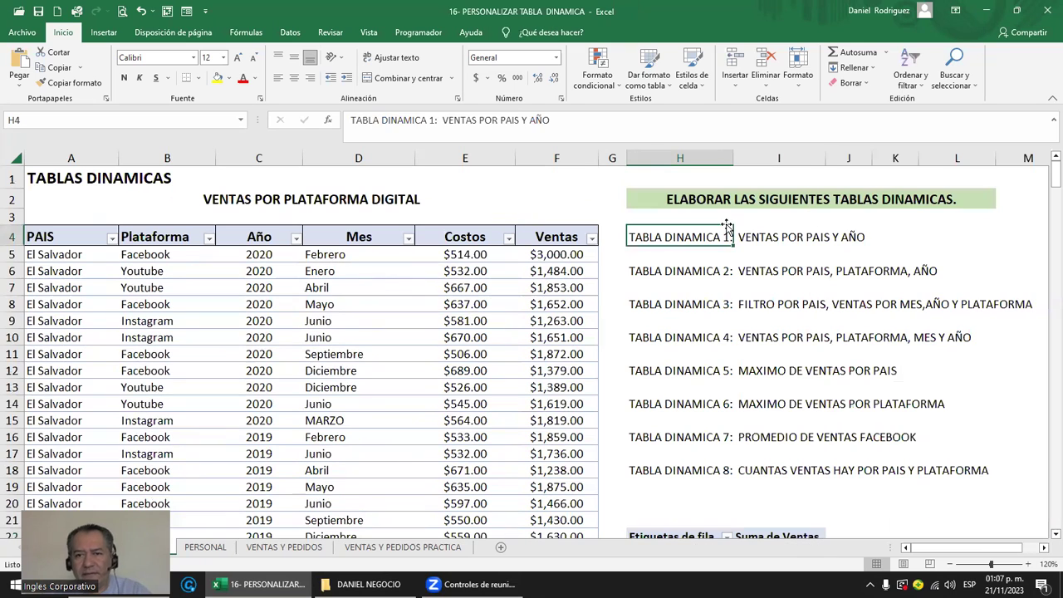
pyautogui.press('Right')
pyautogui.press('Right')
pyautogui.press('Right')
pyautogui.press('Right')
pyautogui.press('Right')
pyautogui.press('Right')
pyautogui.press('Right')
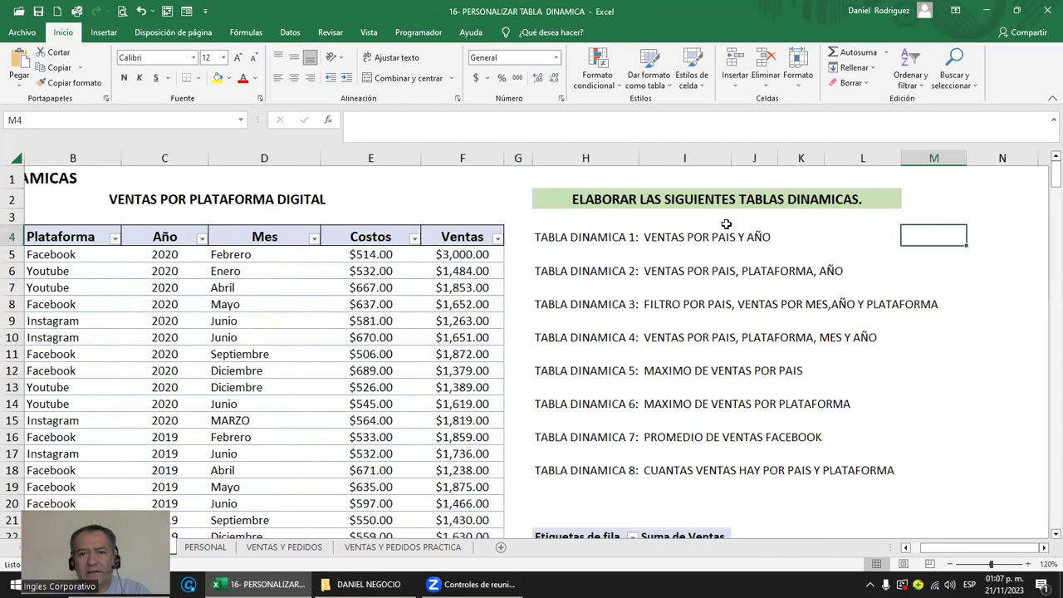
pyautogui.press('Right')
pyautogui.click(335, 235)
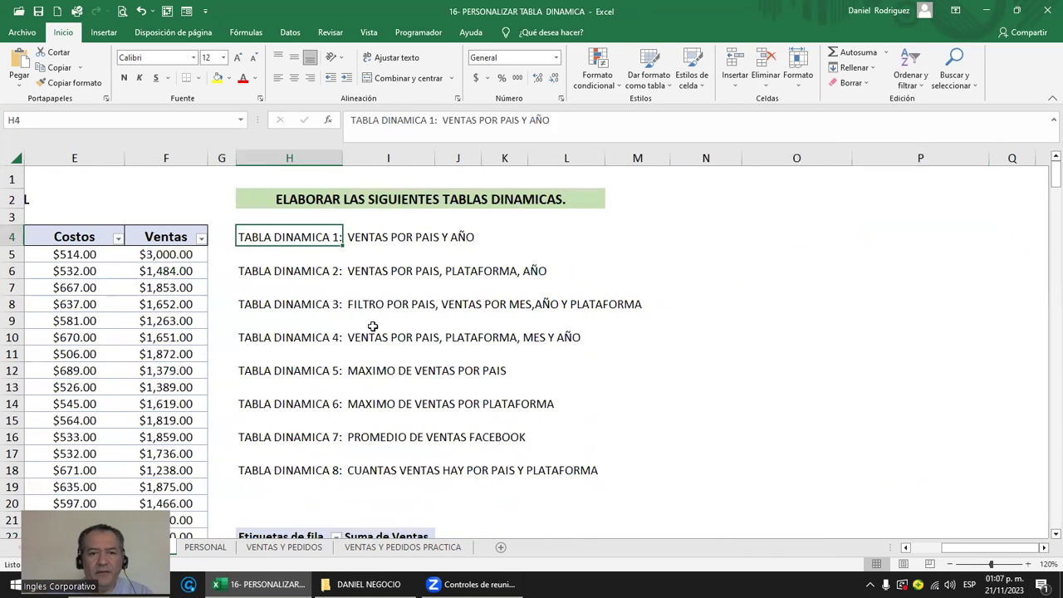
pyautogui.scroll(-5, 367, 332)
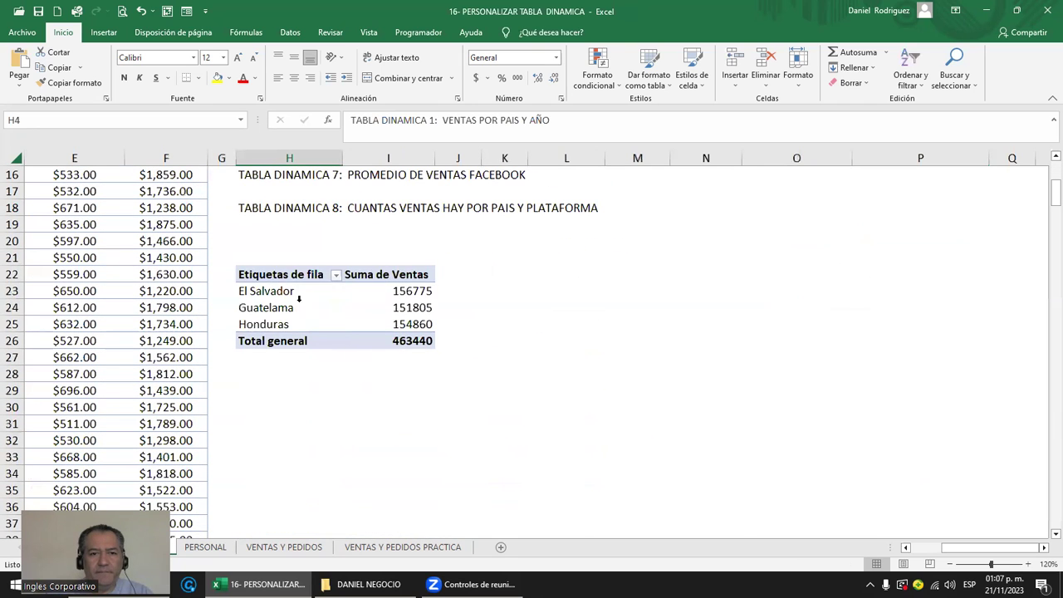
pyautogui.click(299, 299)
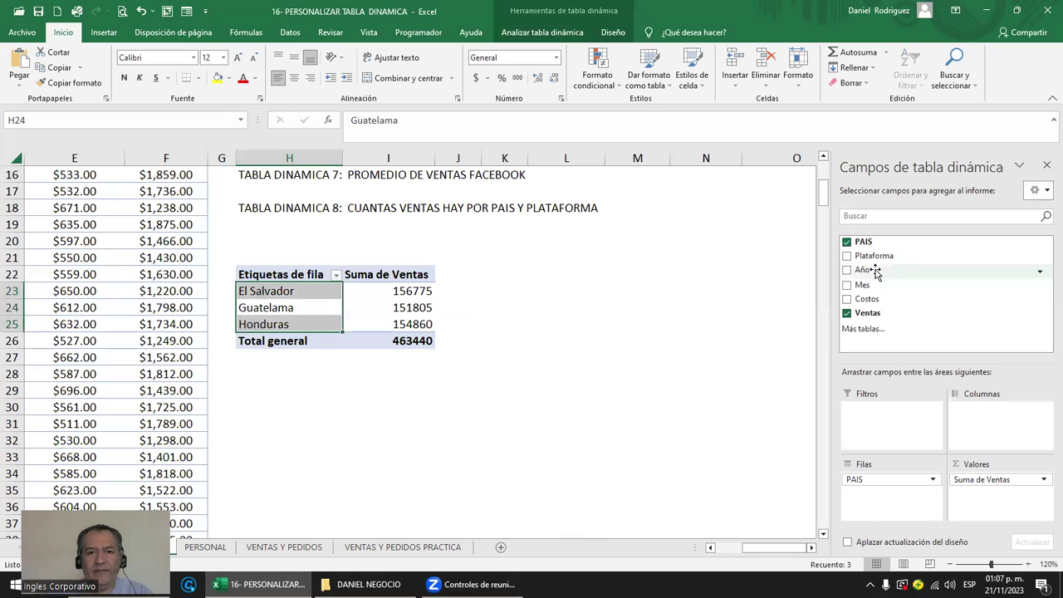
# Add Año to the pivot table's columns, try it in the rows beneath PAIS, and return it to the columns.
pyautogui.moveTo(874, 272); pyautogui.dragTo(983, 415)
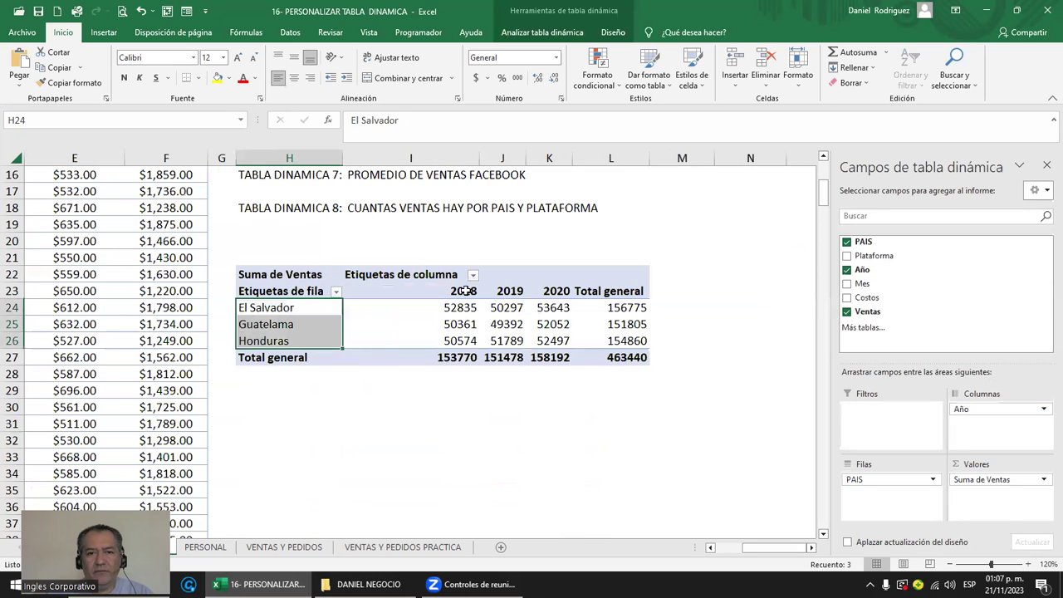
pyautogui.moveTo(988, 407); pyautogui.dragTo(871, 492)
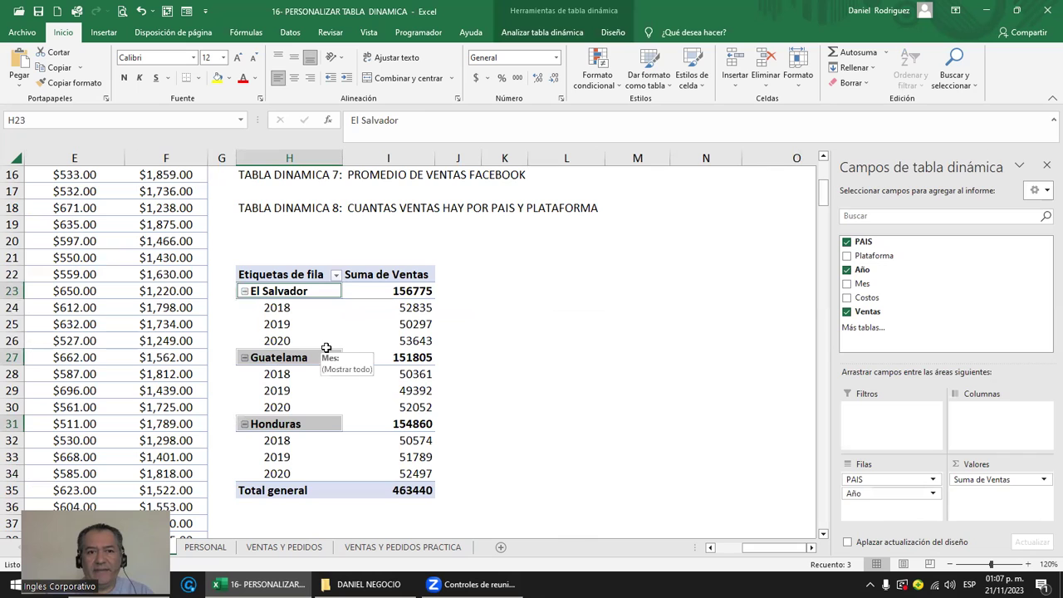
pyautogui.moveTo(895, 498); pyautogui.dragTo(987, 422)
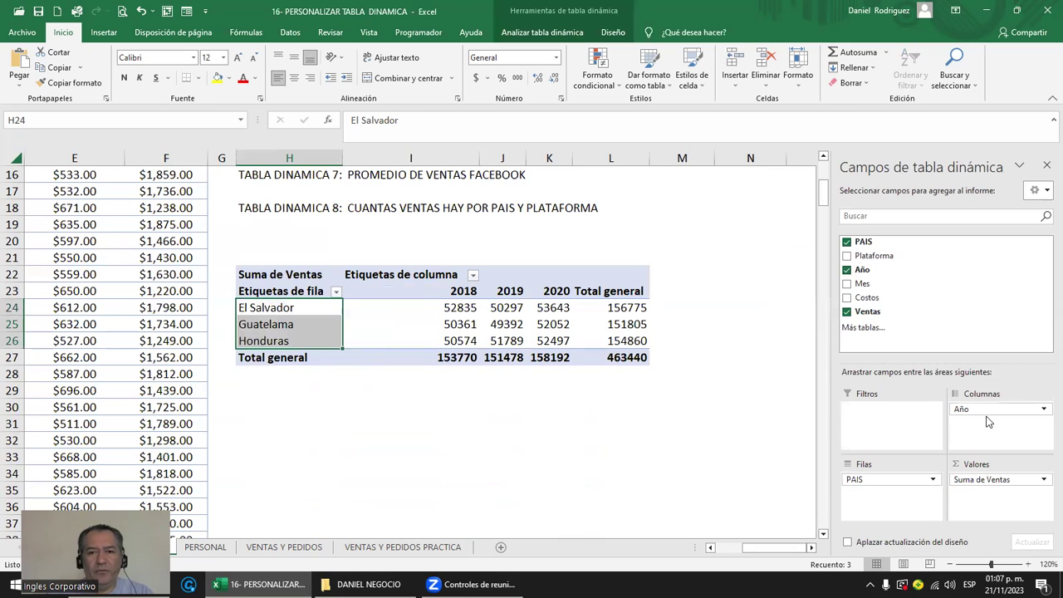
# Examine the country labels, the year headings and the sales values of the pivot table laid out with years across.
pyautogui.click(535, 404)
pyautogui.moveTo(270, 308); pyautogui.dragTo(270, 343)
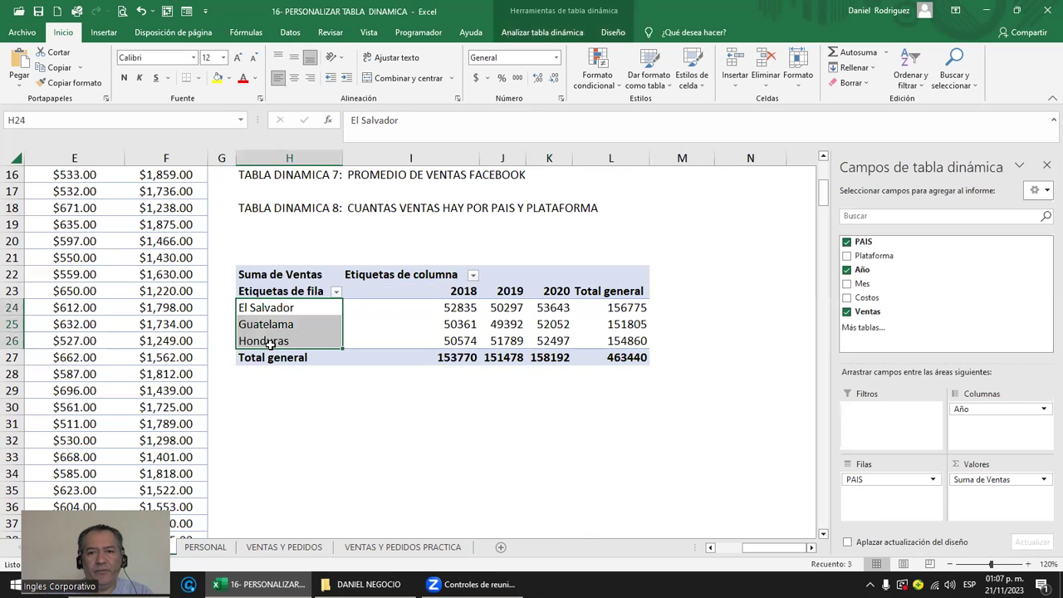
pyautogui.moveTo(457, 309); pyautogui.dragTo(606, 341)
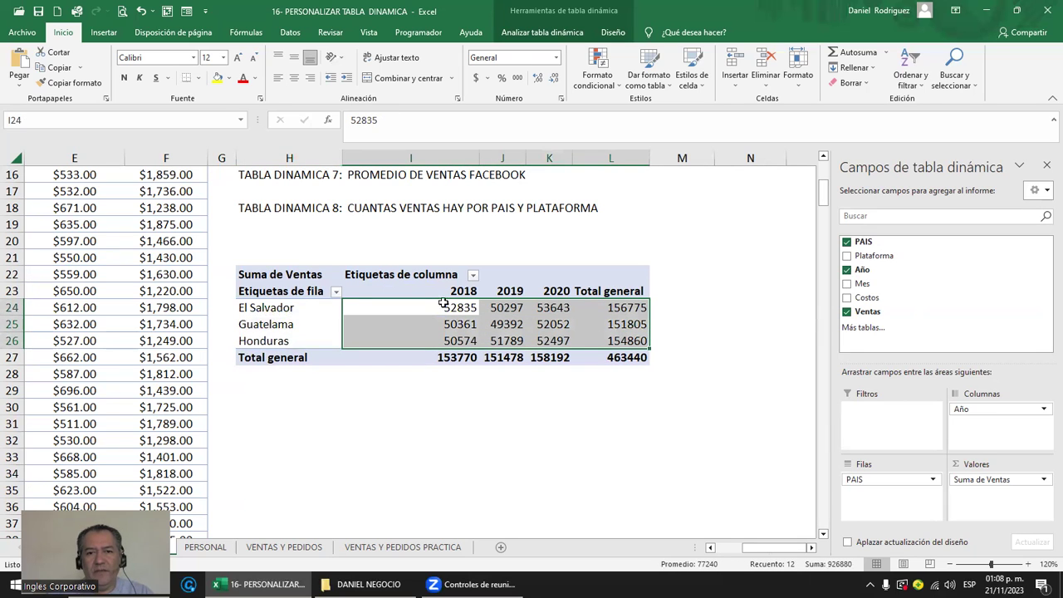
pyautogui.moveTo(422, 291); pyautogui.dragTo(598, 293)
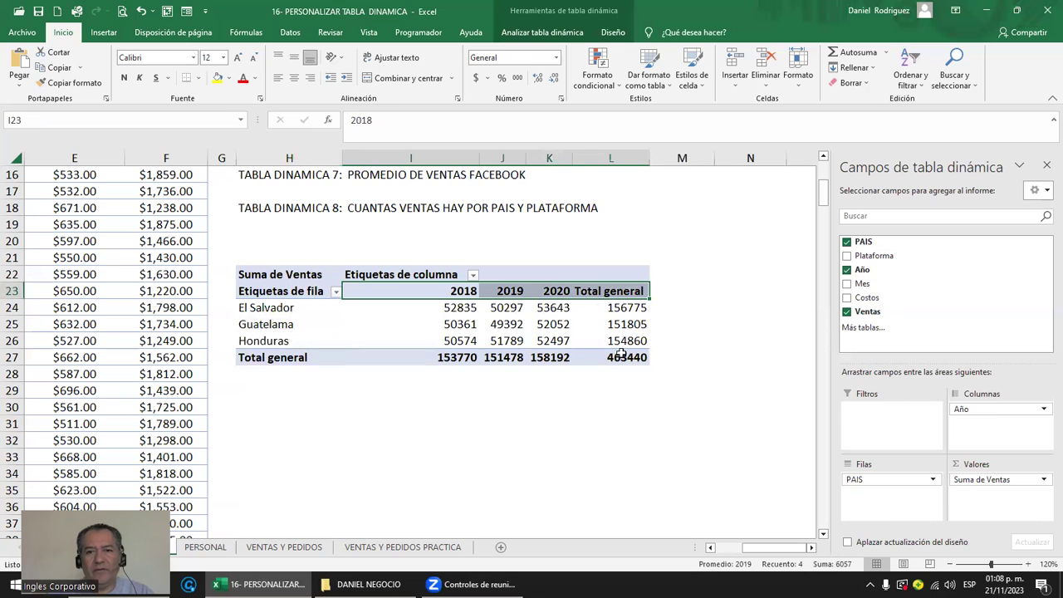
pyautogui.click(624, 409)
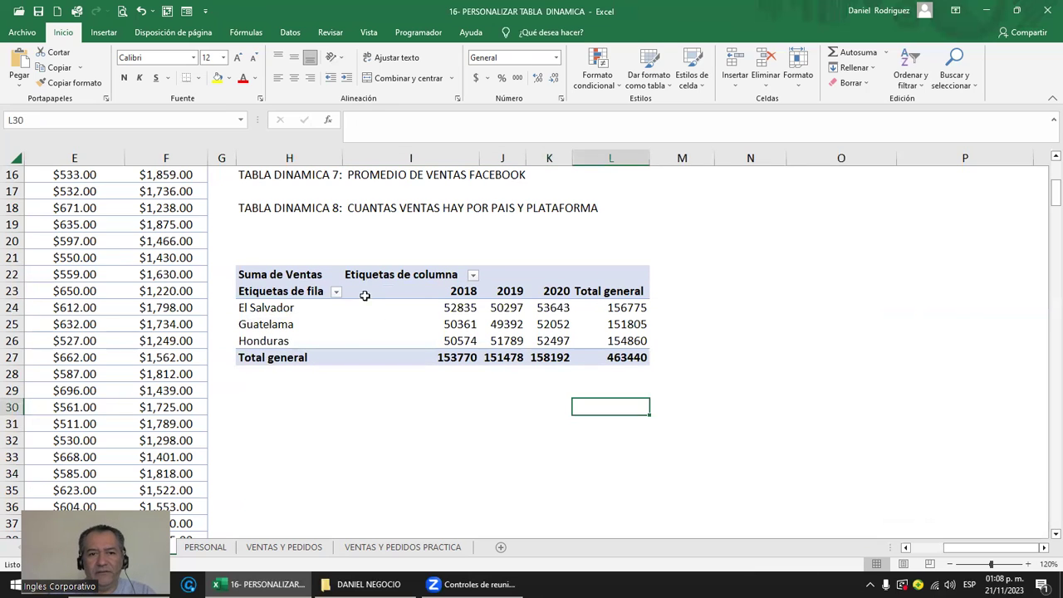
pyautogui.click(364, 295)
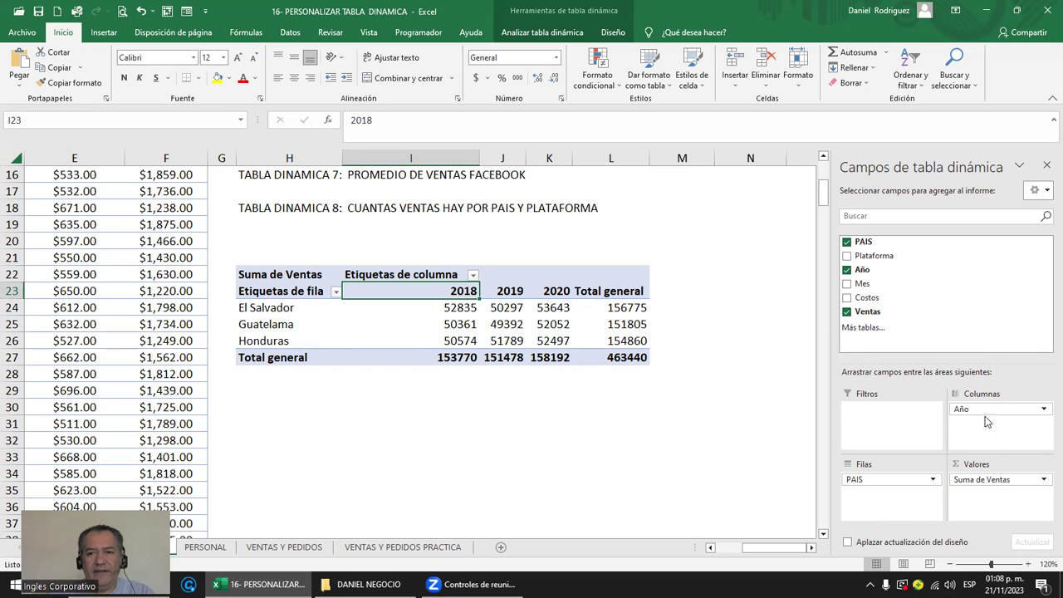
# Move Año from the columns to the rows beneath PAIS and review El Salvador's group and subtotal.
pyautogui.moveTo(982, 409); pyautogui.dragTo(879, 505)
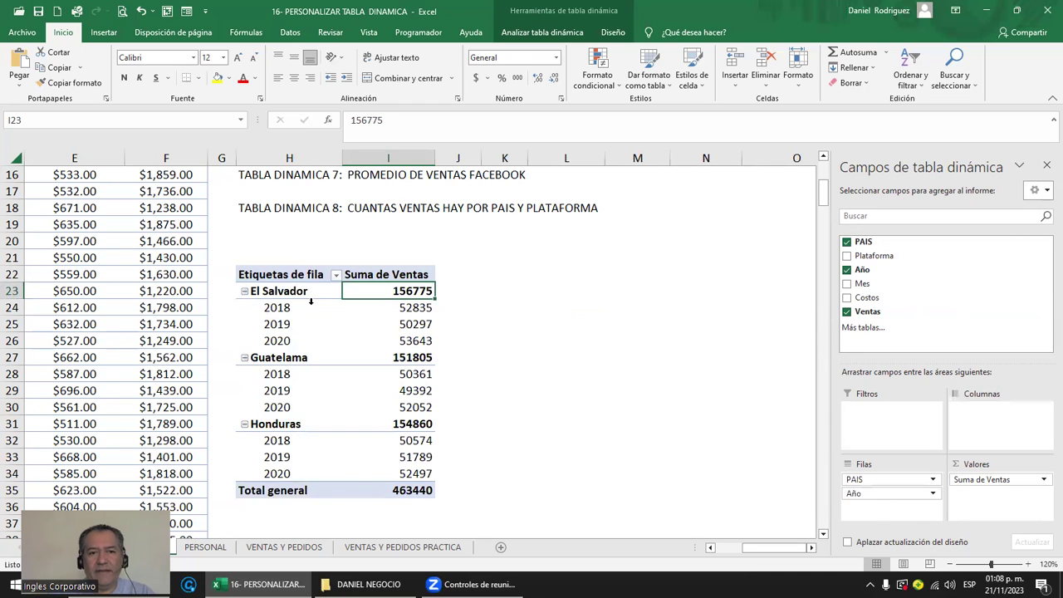
pyautogui.click(259, 290)
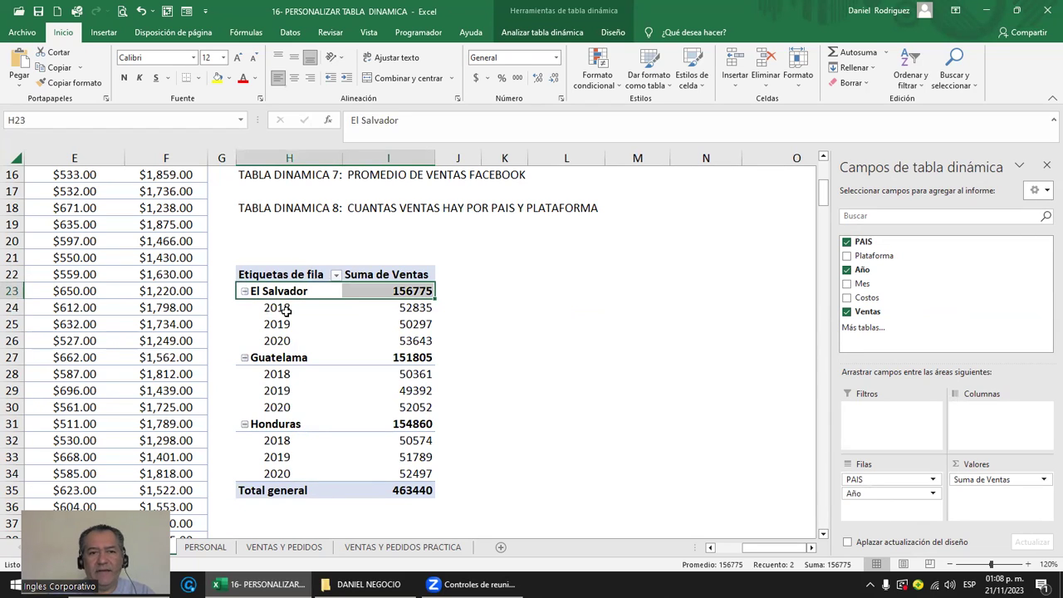
pyautogui.click(283, 309)
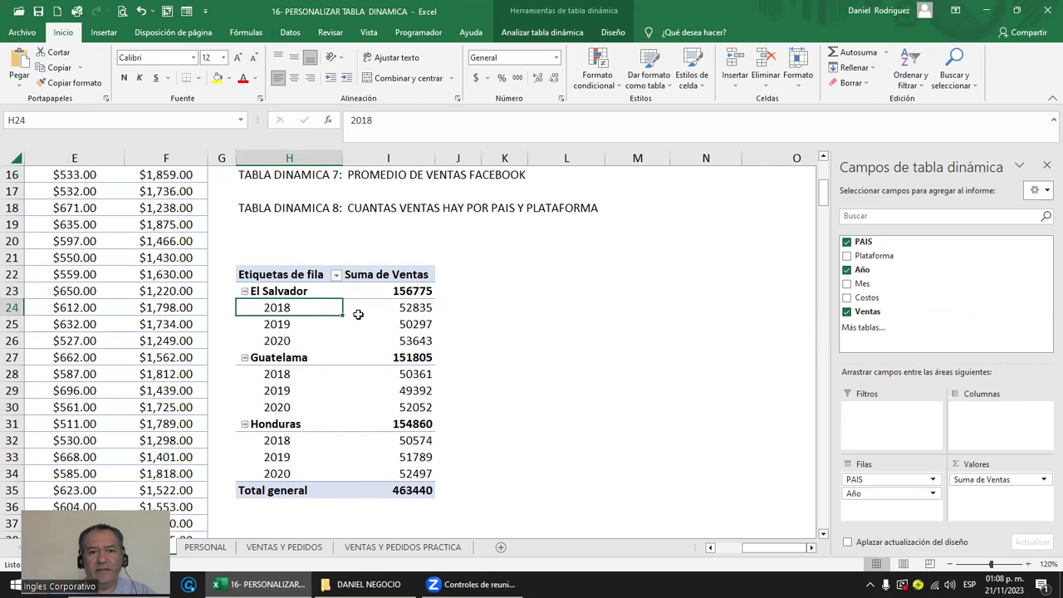
pyautogui.click(412, 292)
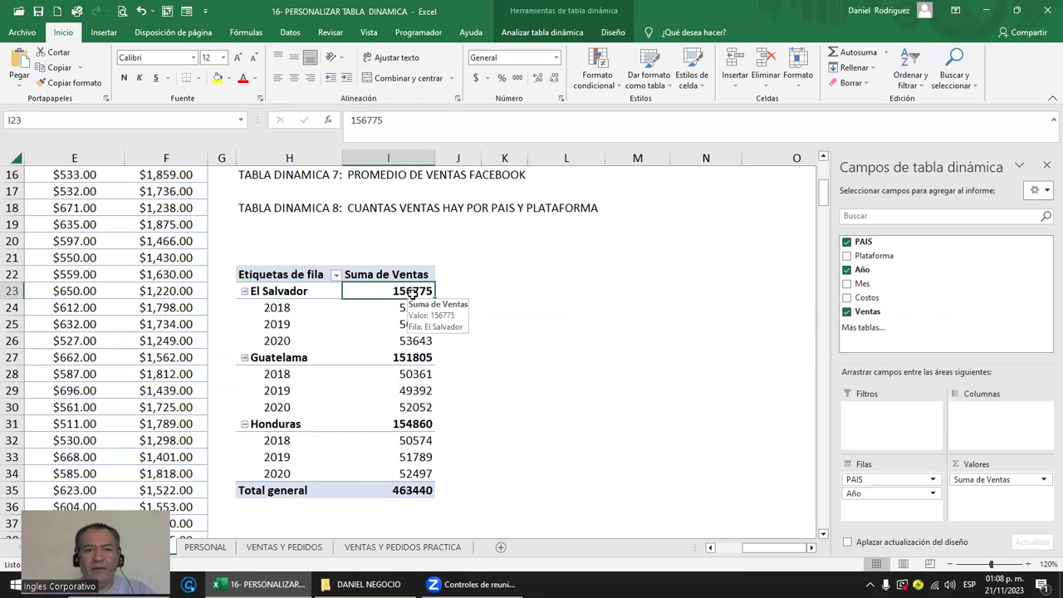
pyautogui.click(293, 276)
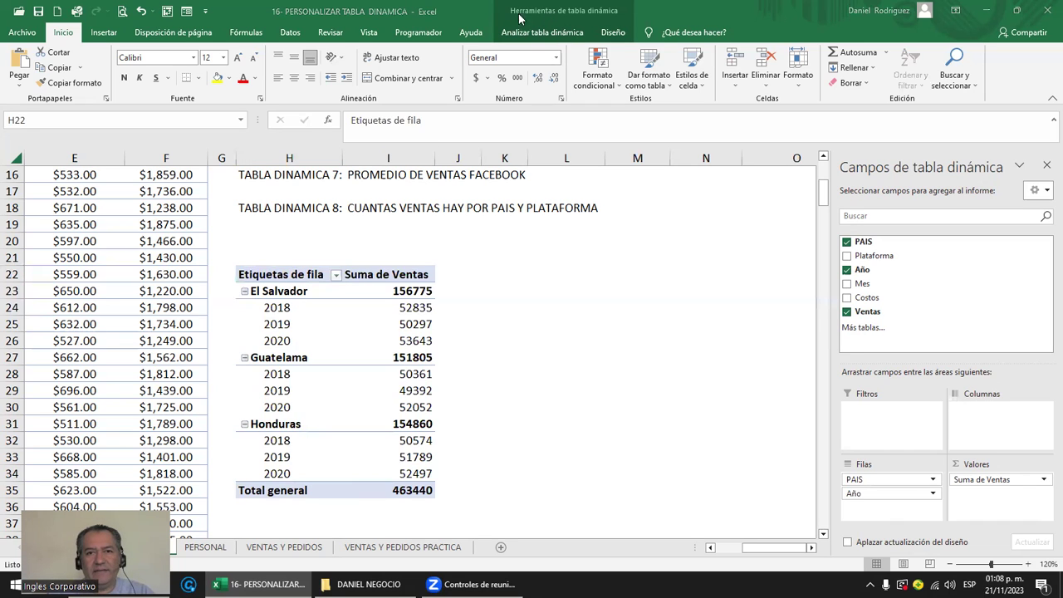
# Try the gray medium pivot table style, then apply the blue medium one with a dark blue header.
pyautogui.click(579, 31)
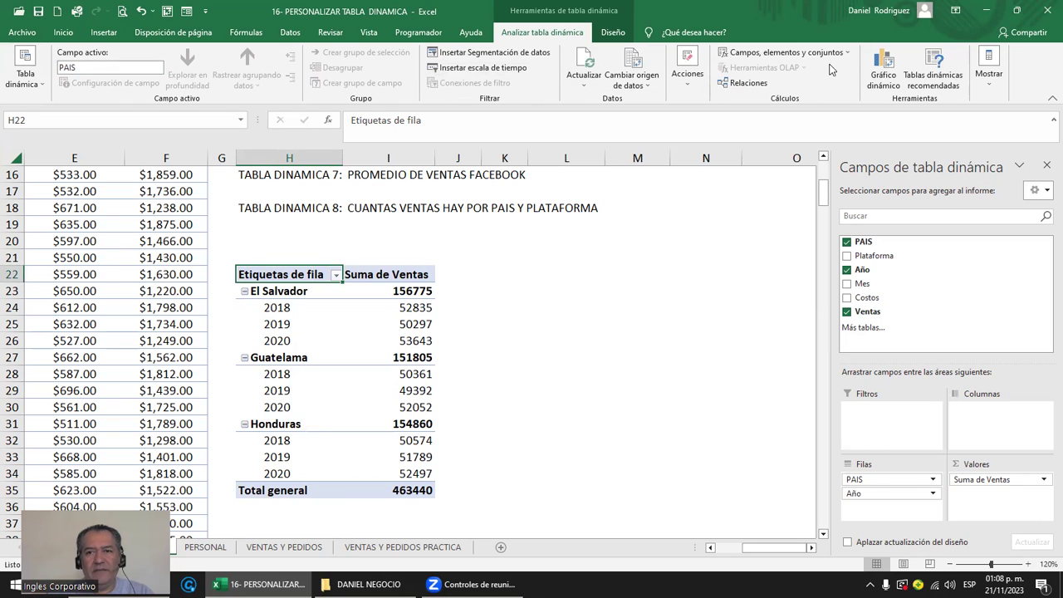
pyautogui.click(612, 35)
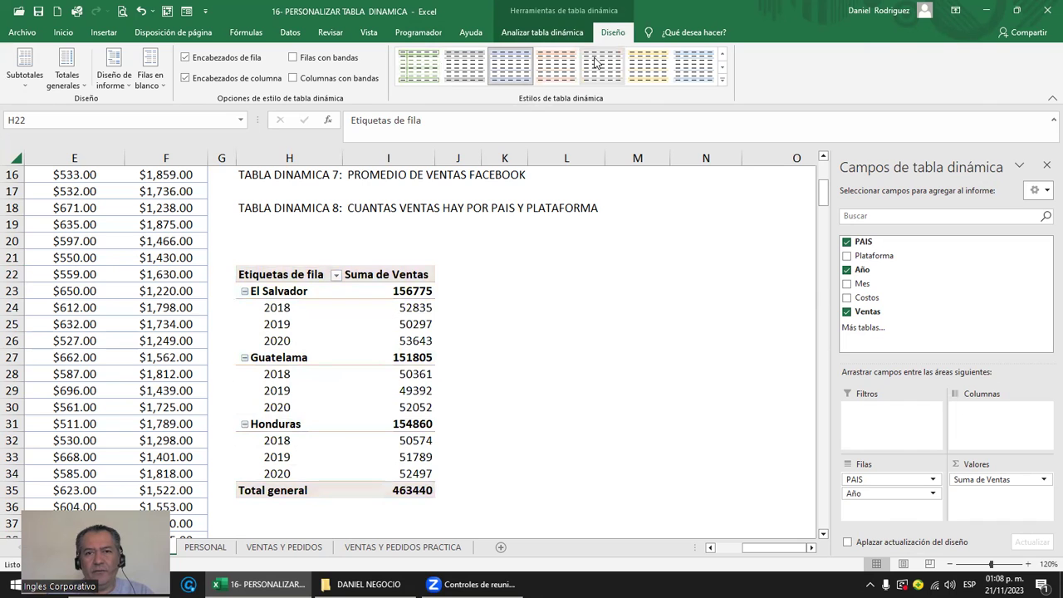
pyautogui.click(721, 79)
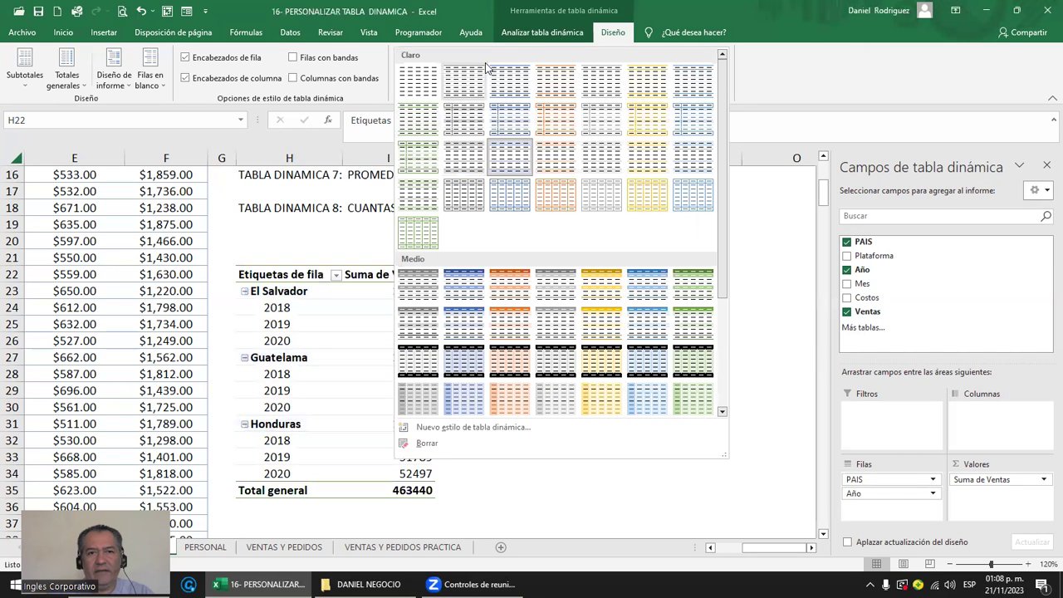
pyautogui.click(416, 299)
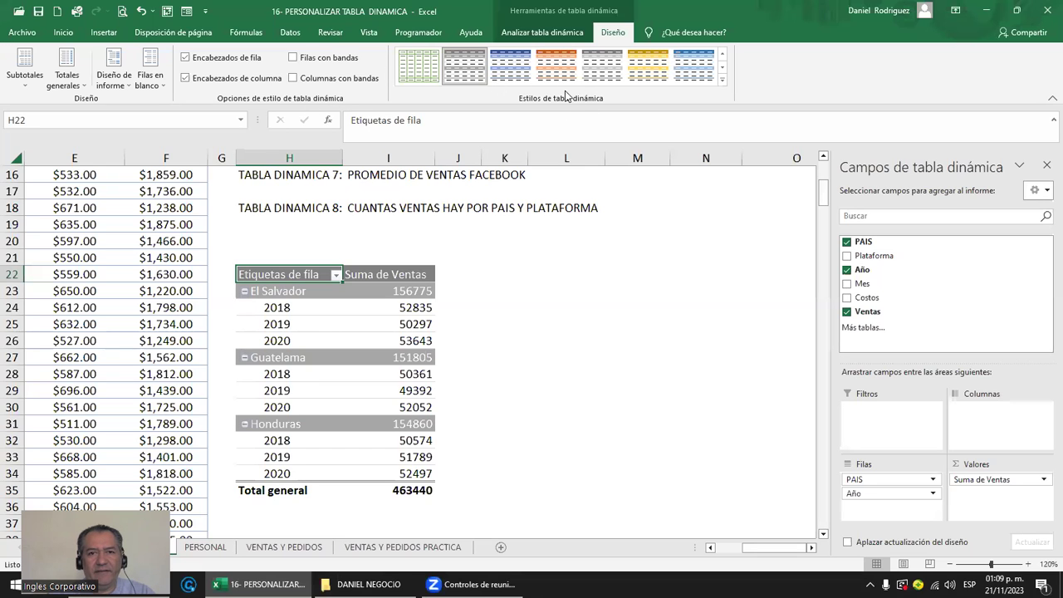
pyautogui.click(513, 74)
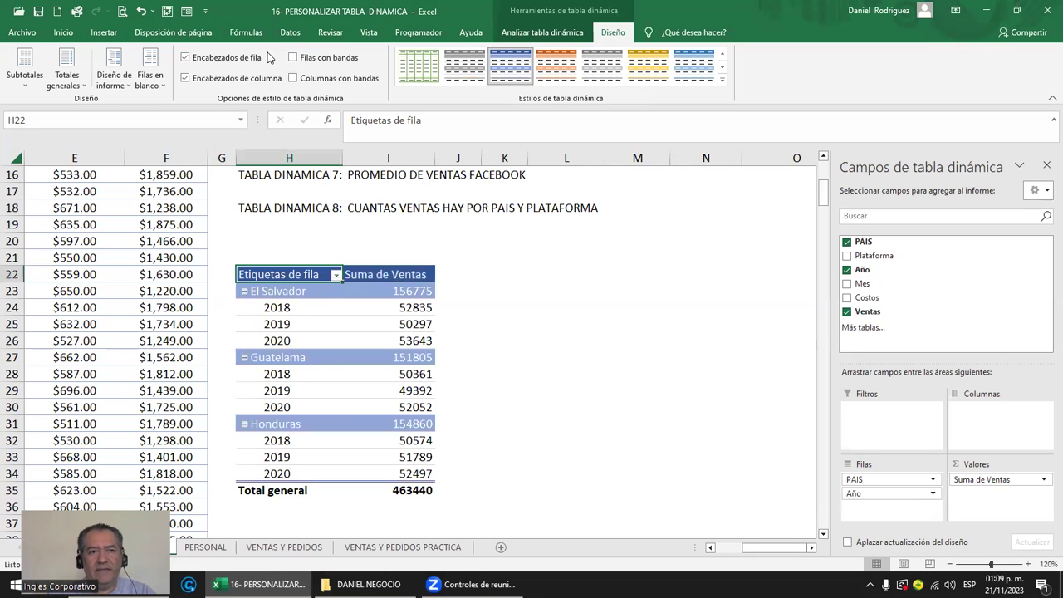
# Switch the Encabezados de fila style option off and on to compare the country rows, leaving it enabled.
pyautogui.click(203, 64)
pyautogui.click(203, 64)
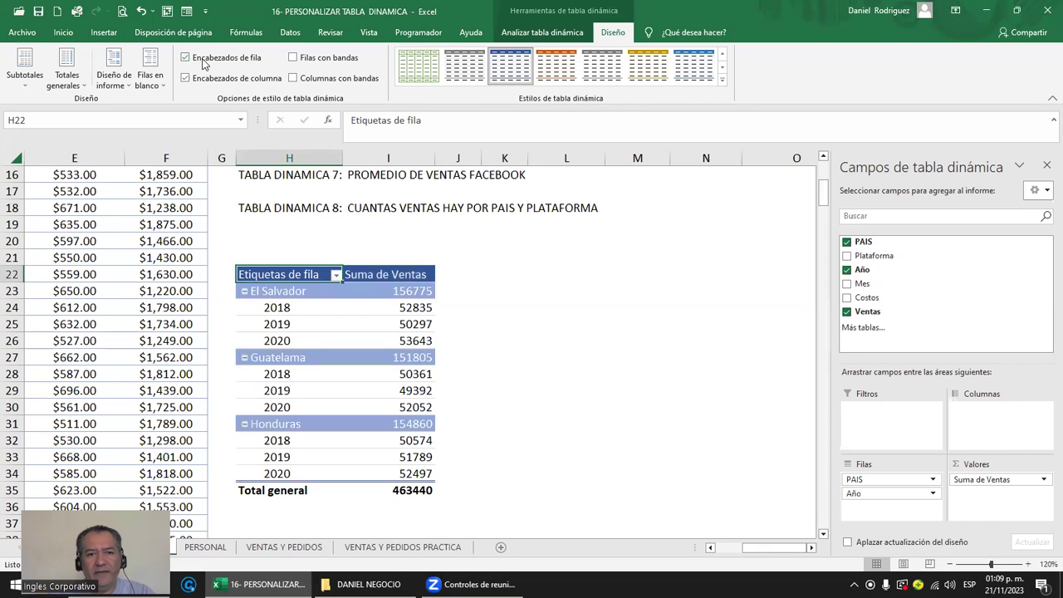
pyautogui.click(202, 64)
pyautogui.click(203, 64)
pyautogui.click(203, 64)
pyautogui.click(202, 63)
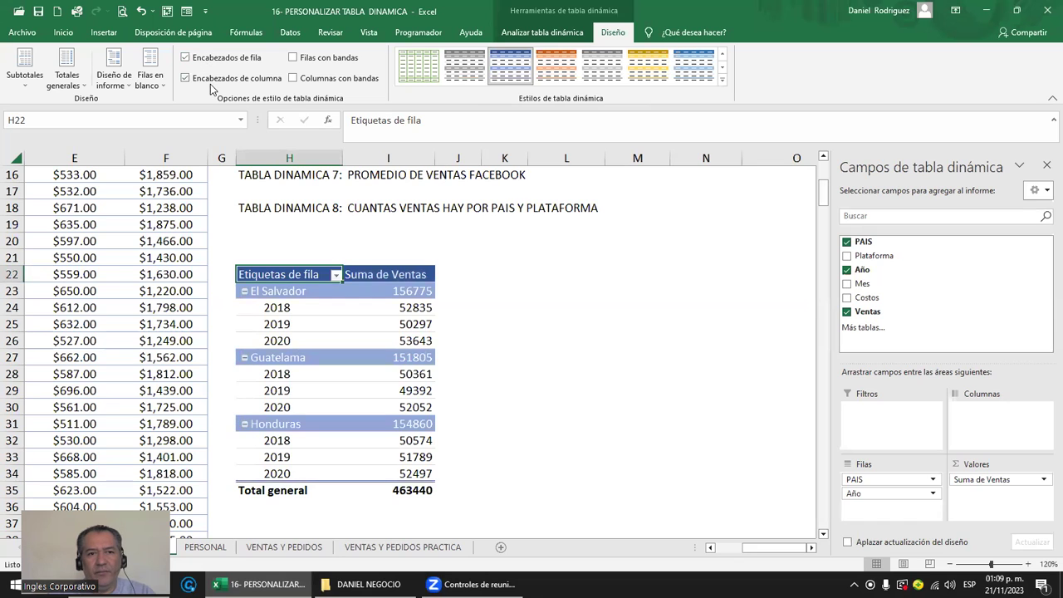
# Switch the Encabezados de columna style option off and on to compare the header row, leaving it enabled.
pyautogui.click(211, 79)
pyautogui.click(211, 79)
pyautogui.click(212, 79)
pyautogui.click(212, 79)
pyautogui.click(212, 79)
pyautogui.click(212, 79)
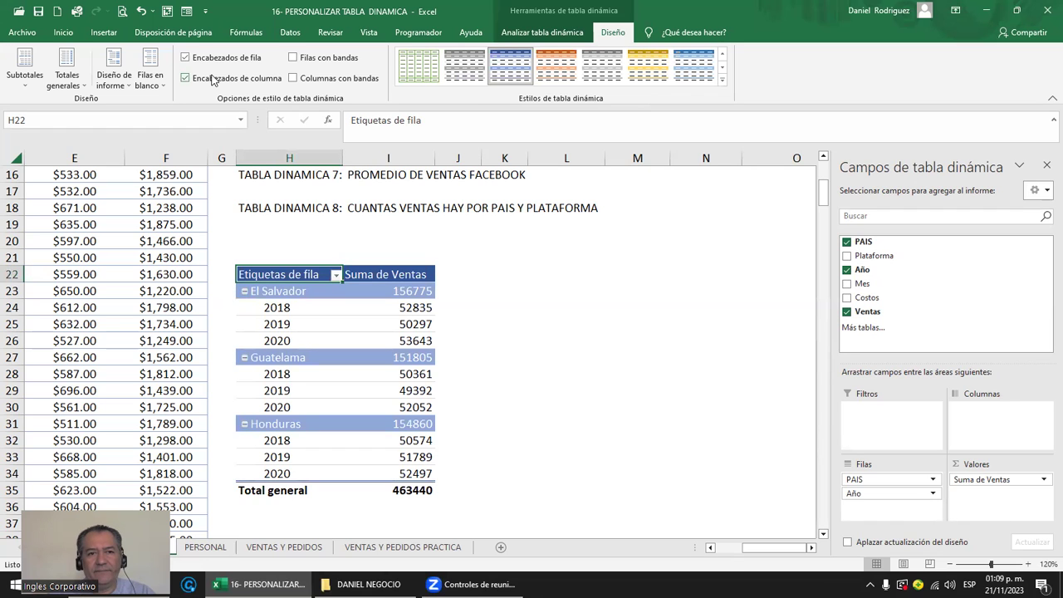
# Compare Filas con bandas on and off, including without Encabezados de fila, then restore the row headers with row banding off.
pyautogui.click(325, 58)
pyautogui.click(324, 58)
pyautogui.click(324, 59)
pyautogui.click(325, 58)
pyautogui.click(325, 58)
pyautogui.click(220, 77)
pyautogui.click(221, 77)
pyautogui.click(233, 59)
pyautogui.click(324, 58)
pyautogui.click(324, 58)
pyautogui.click(324, 58)
pyautogui.click(325, 58)
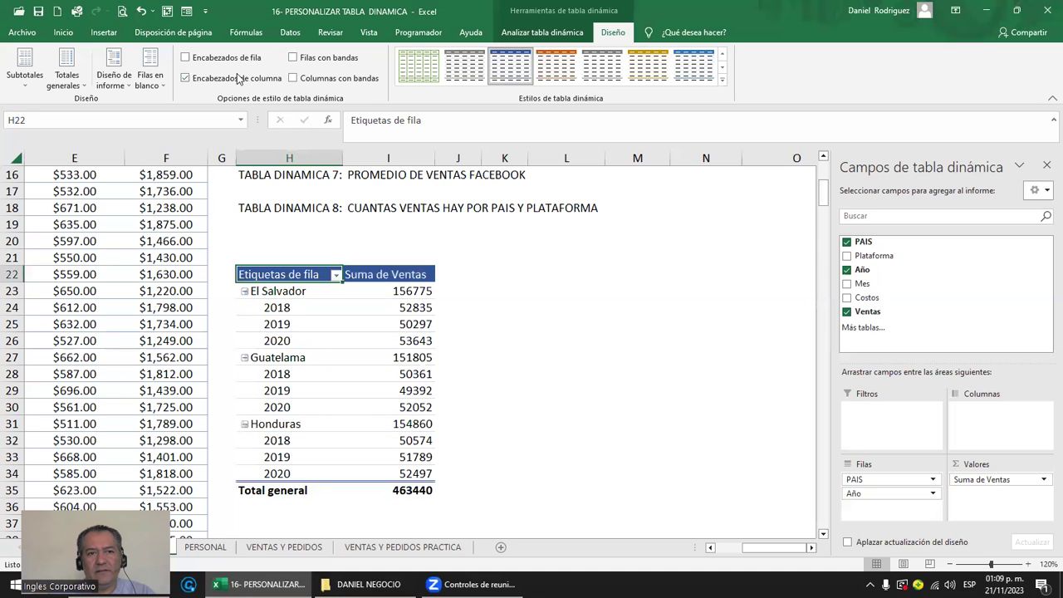
pyautogui.click(218, 60)
# Switch Columnas con bandas on and off to compare the column banding, leaving it disabled.
pyautogui.click(338, 80)
pyautogui.click(338, 81)
pyautogui.click(338, 81)
pyautogui.click(338, 80)
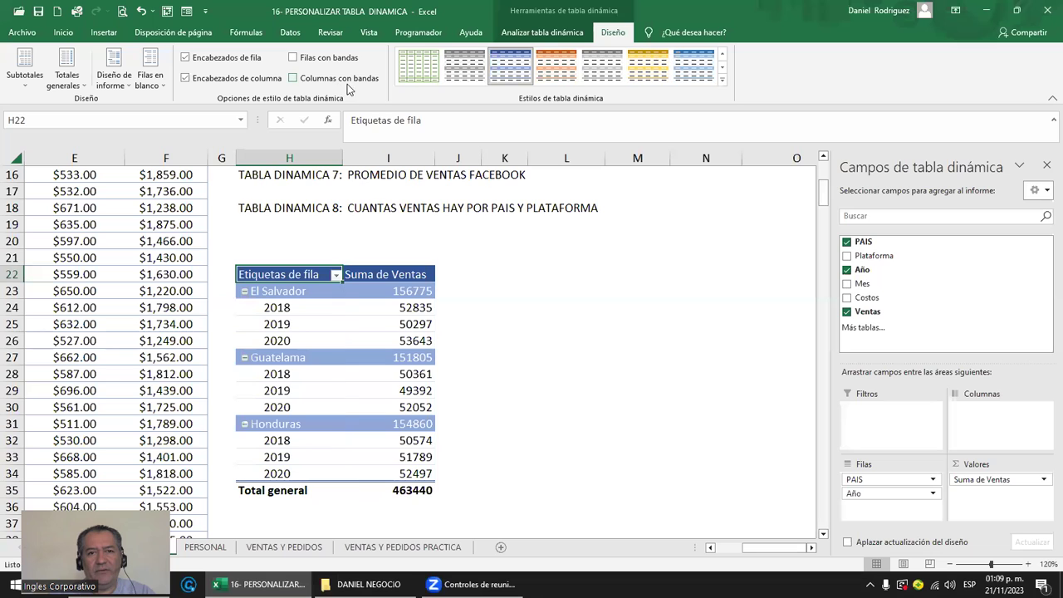
# Try the gray medium, green light and plain black-and-white light styles on the pivot table.
pyautogui.click(475, 75)
pyautogui.click(419, 70)
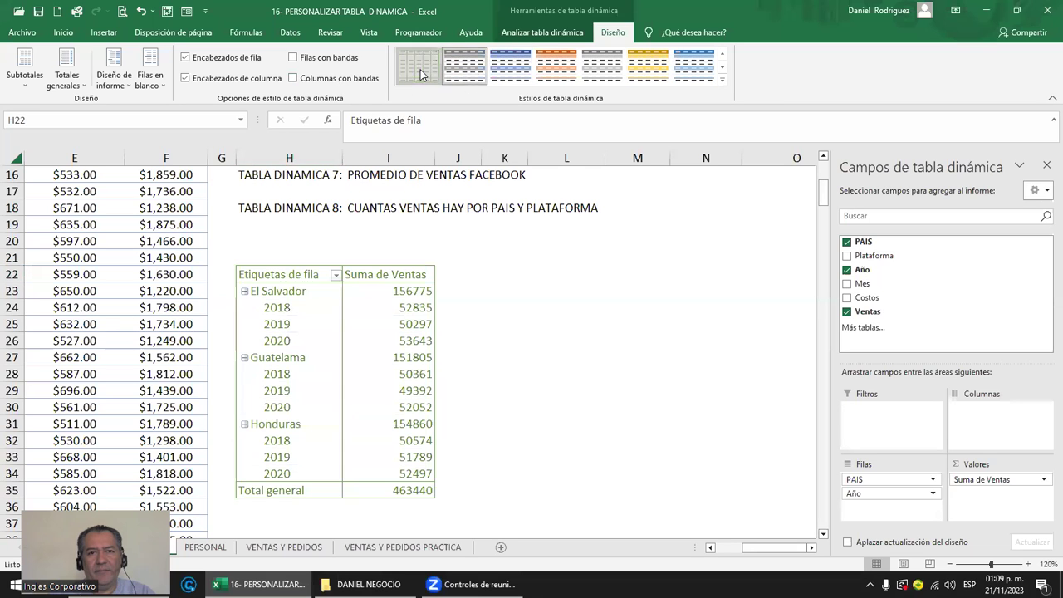
pyautogui.click(722, 80)
pyautogui.click(419, 83)
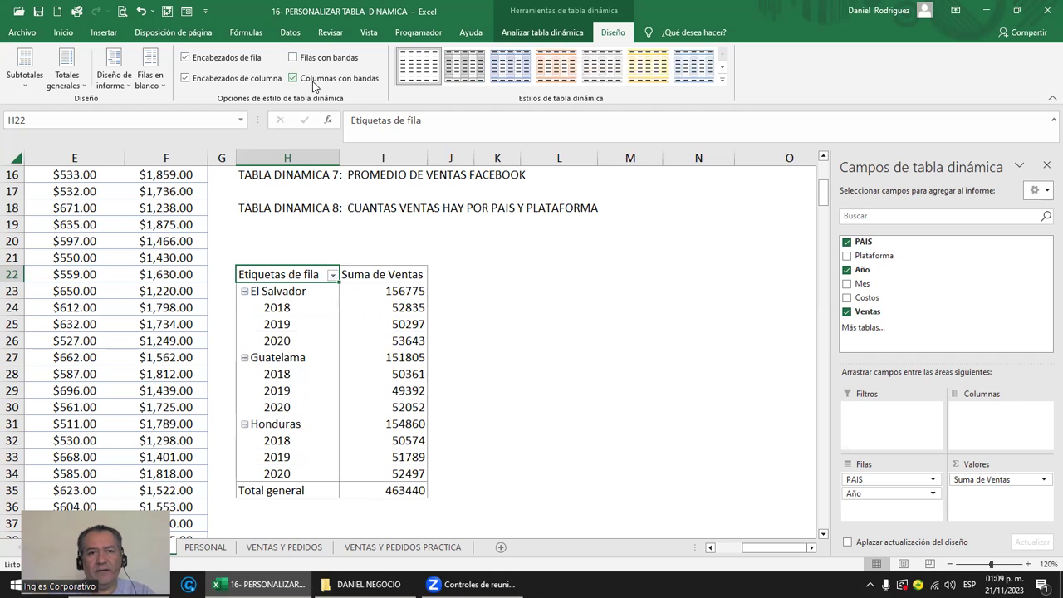
# Reapply the blue medium pivot table style and test banded rows and banded columns on it, leaving both off.
pyautogui.click(720, 81)
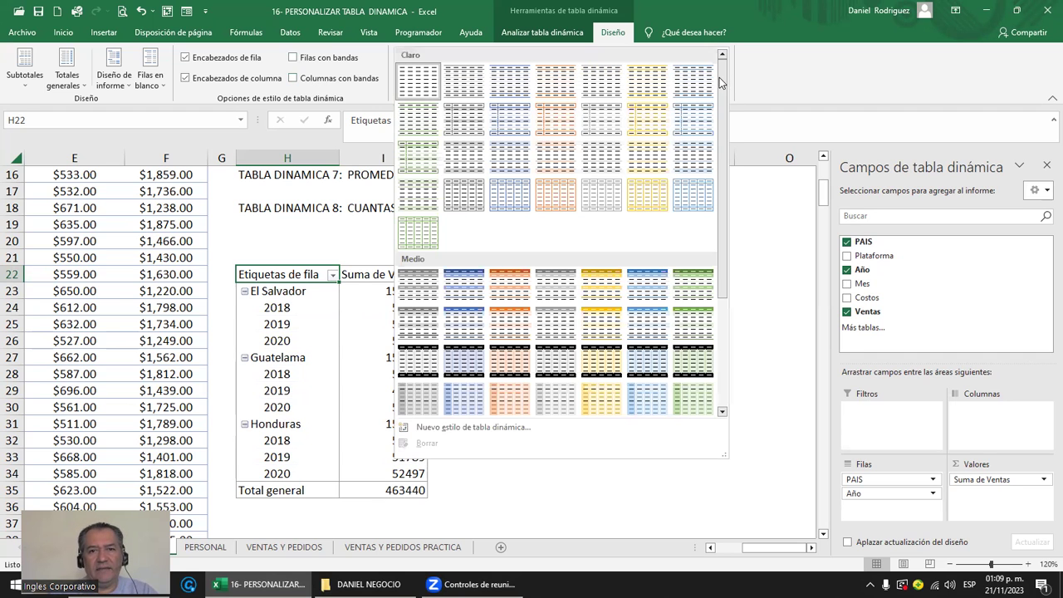
pyautogui.click(460, 285)
pyautogui.click(330, 60)
pyautogui.click(330, 59)
pyautogui.click(345, 79)
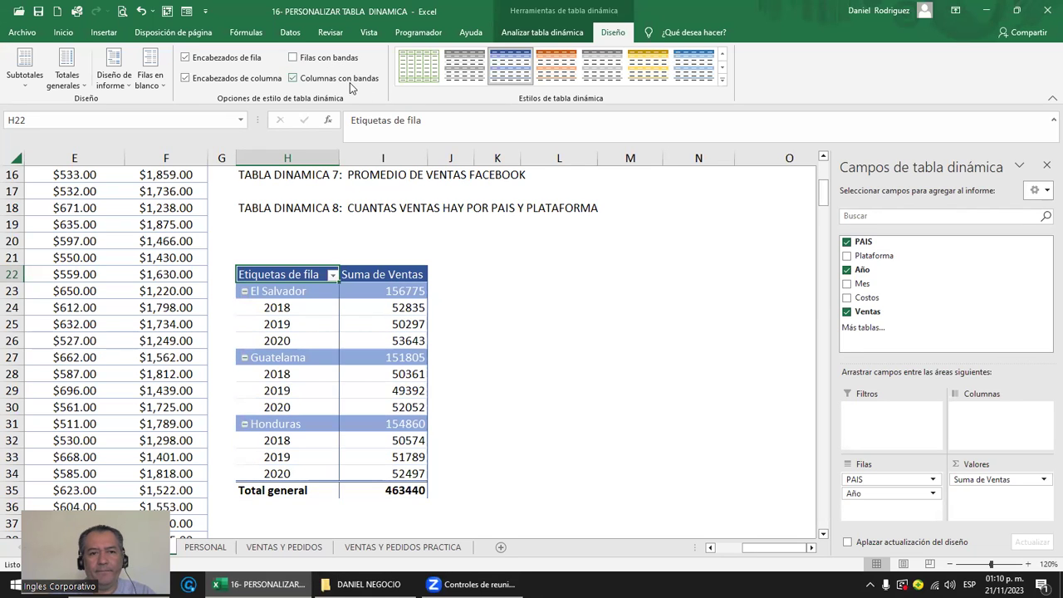
pyautogui.click(347, 80)
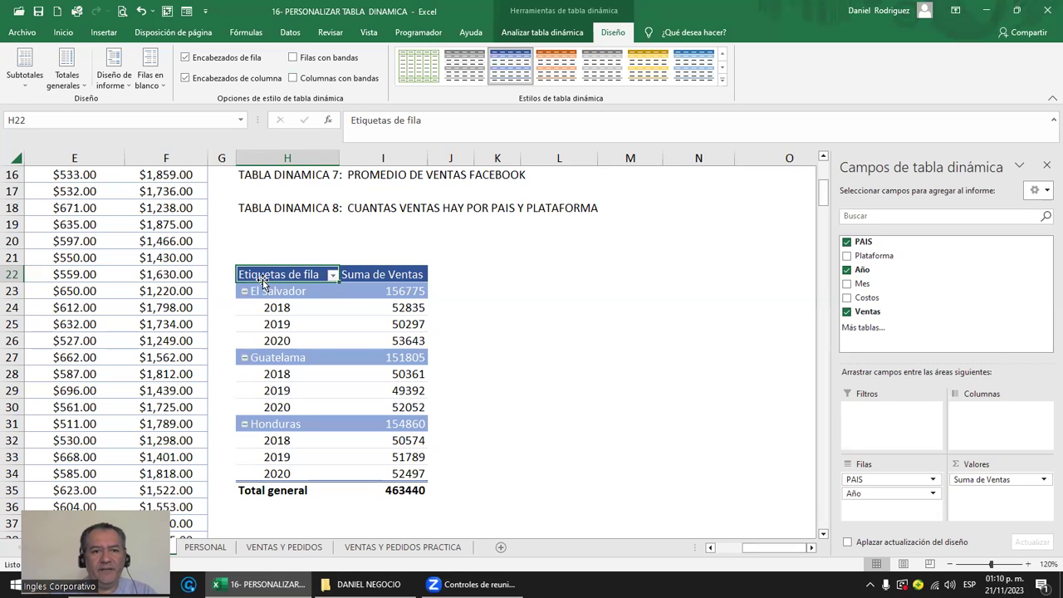
# Hide the pivot table's subtotals, then show all subtotals at the bottom of each group and check El Salvador's total row.
pyautogui.click(25, 86)
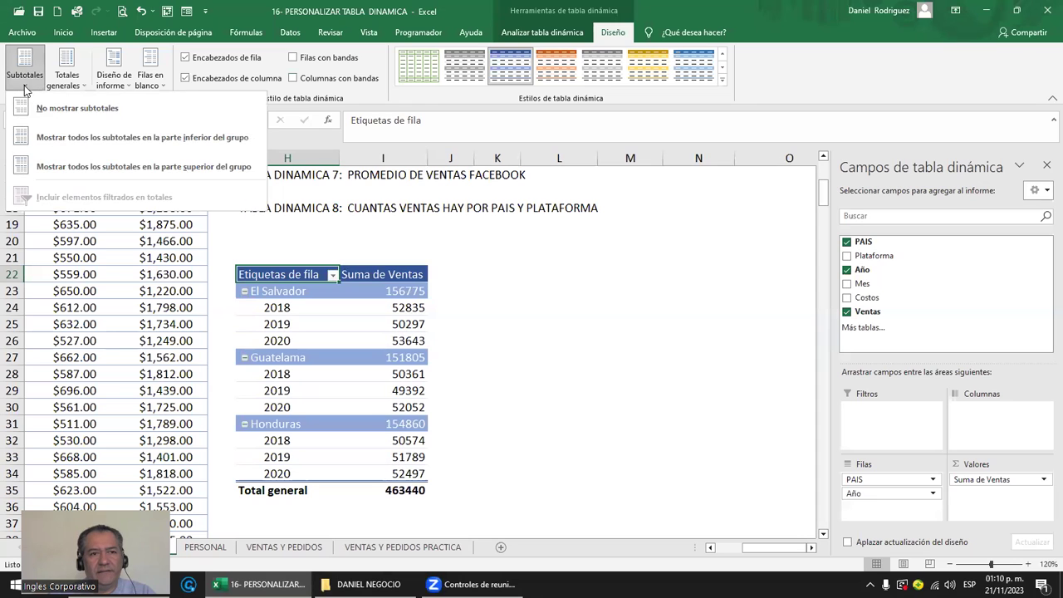
pyautogui.click(62, 113)
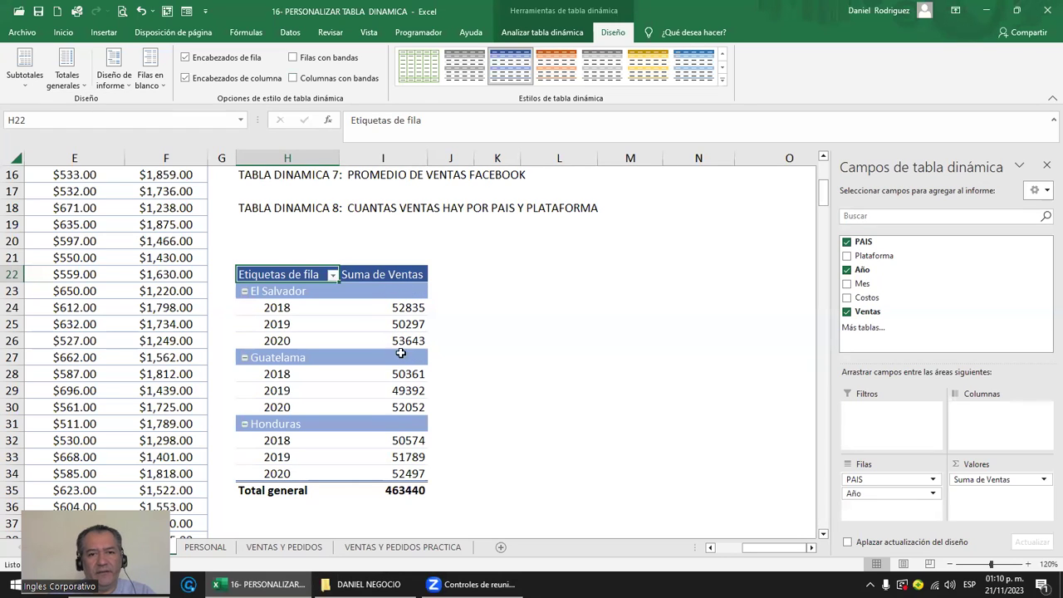
pyautogui.click(25, 86)
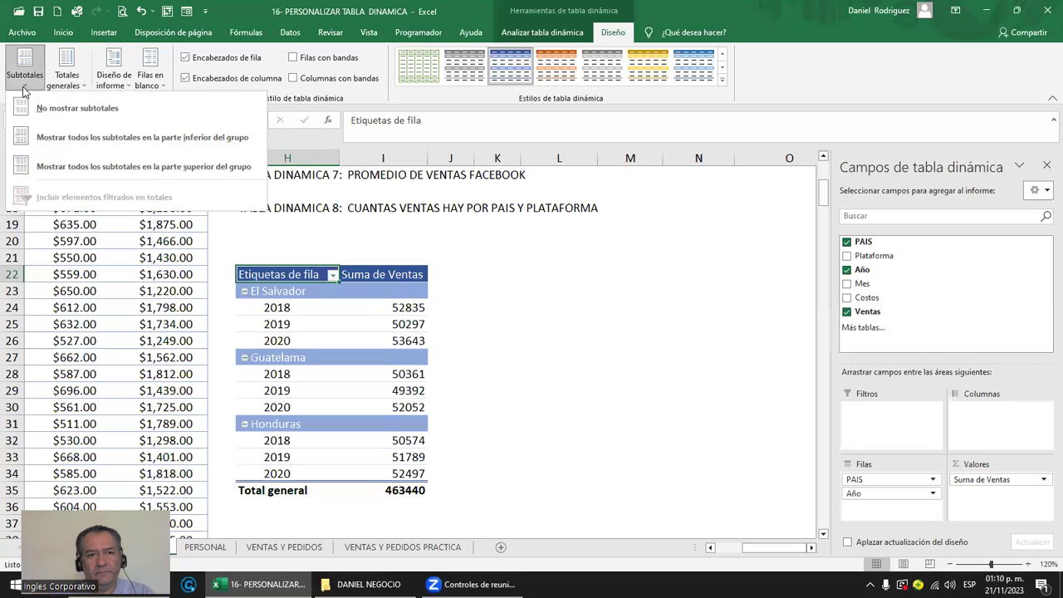
pyautogui.click(186, 139)
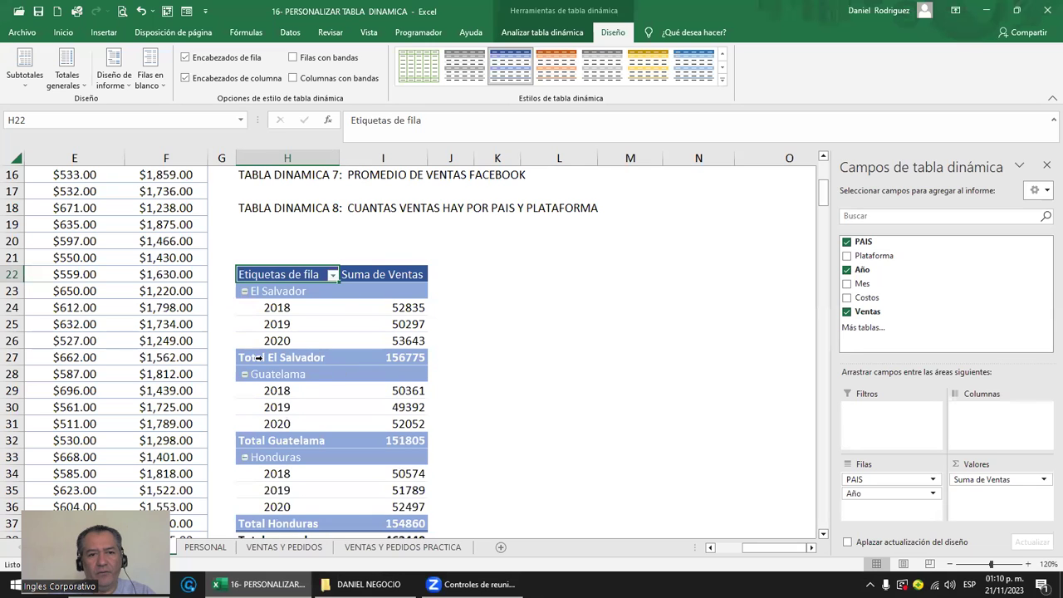
pyautogui.click(265, 357)
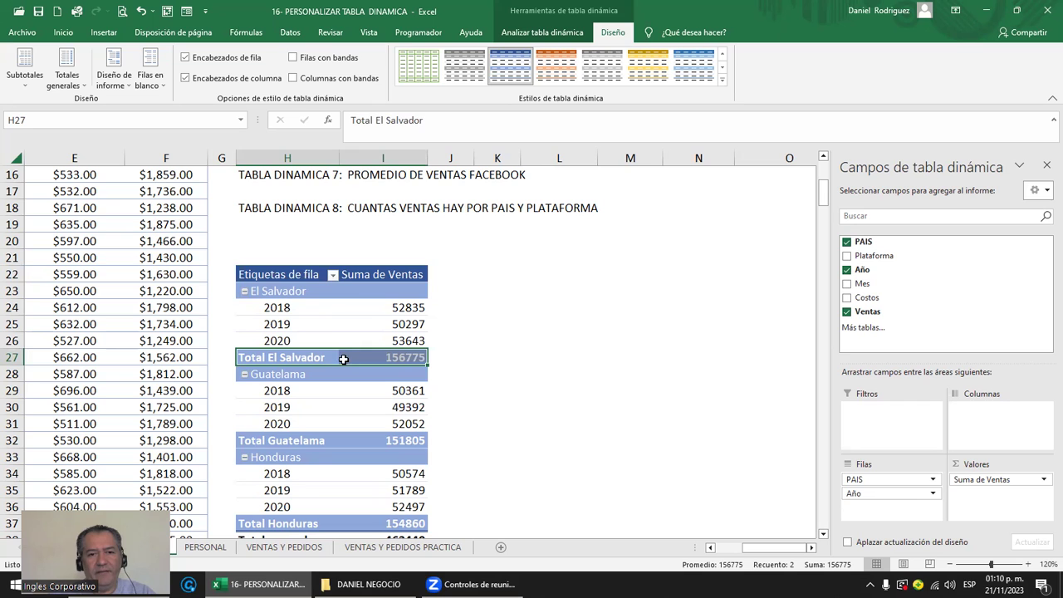
# Show all subtotals at the top of each country group in the pivot table.
pyautogui.click(35, 80)
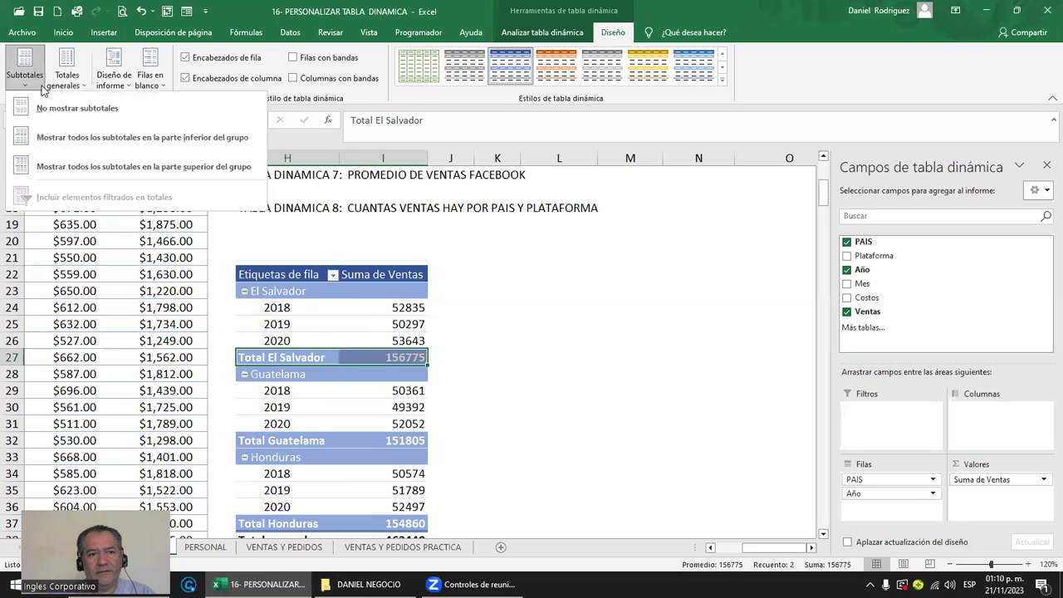
pyautogui.click(139, 168)
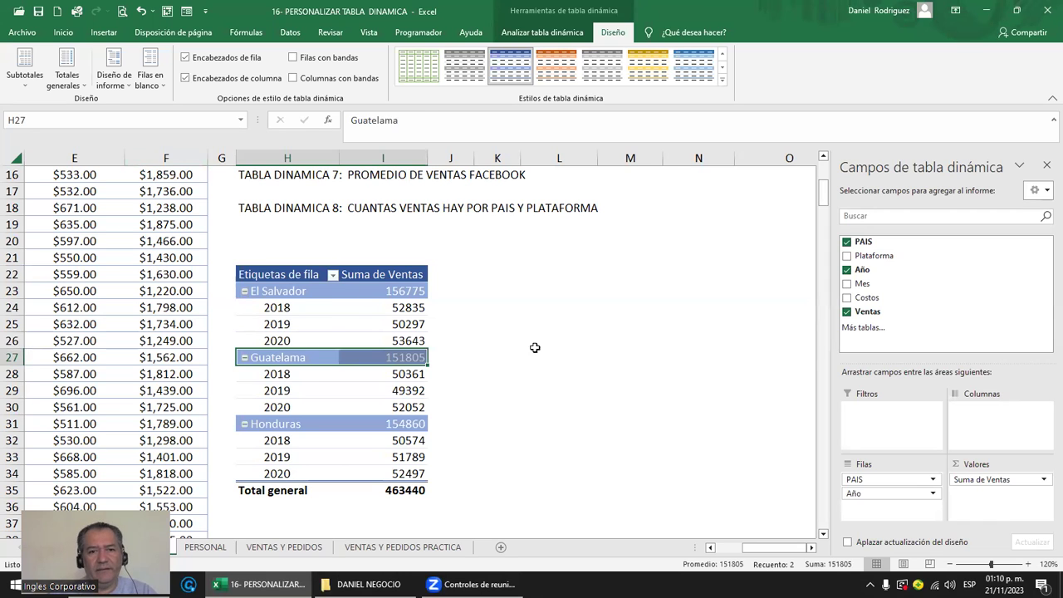
# Turn off the pivot table's grand totals for rows and columns, then turn them back on for both.
pyautogui.click(535, 347)
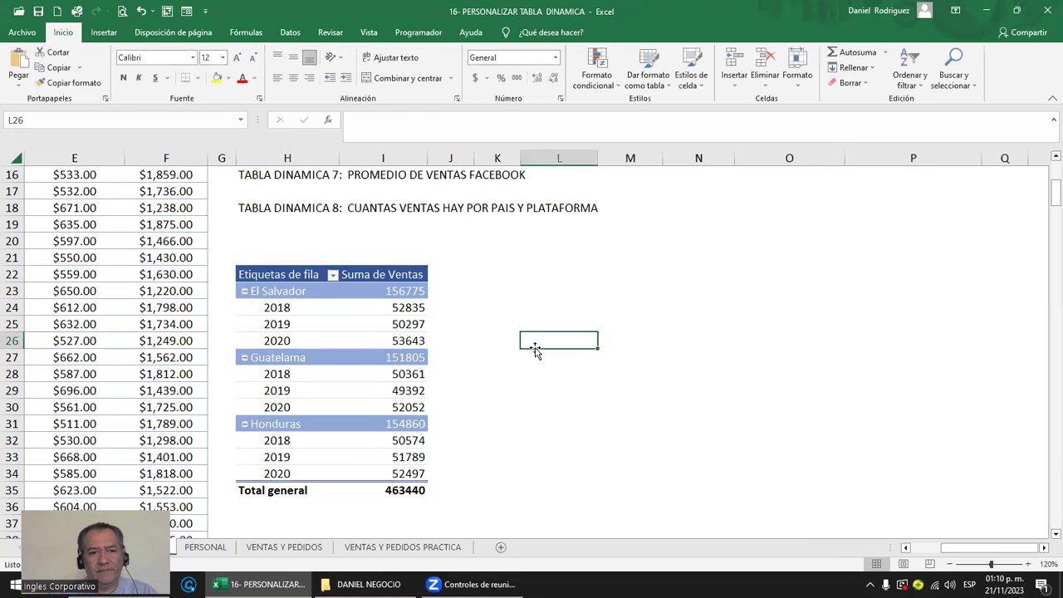
pyautogui.click(291, 274)
pyautogui.click(613, 31)
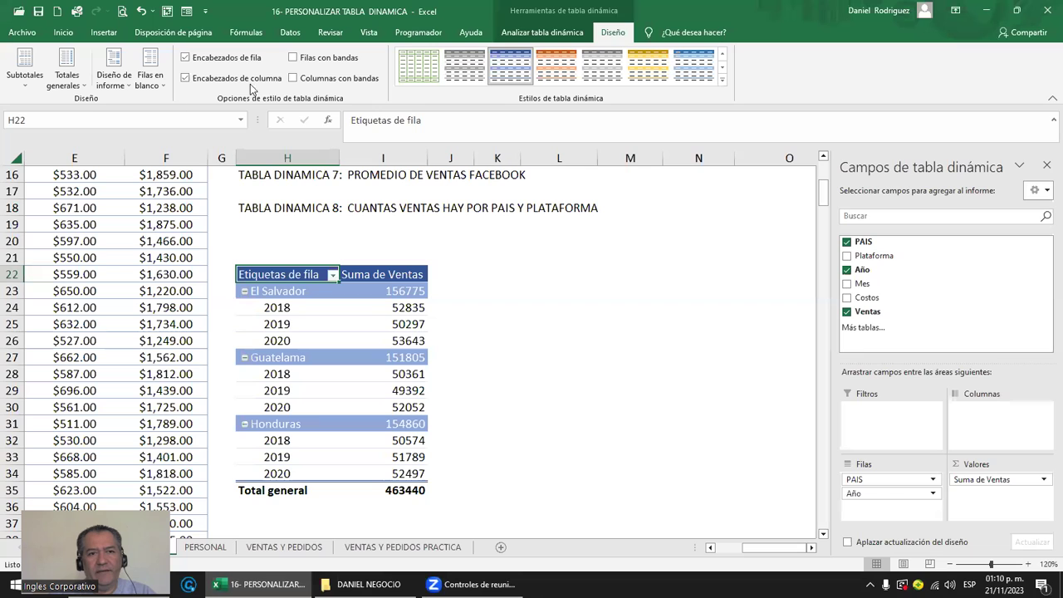
pyautogui.click(82, 89)
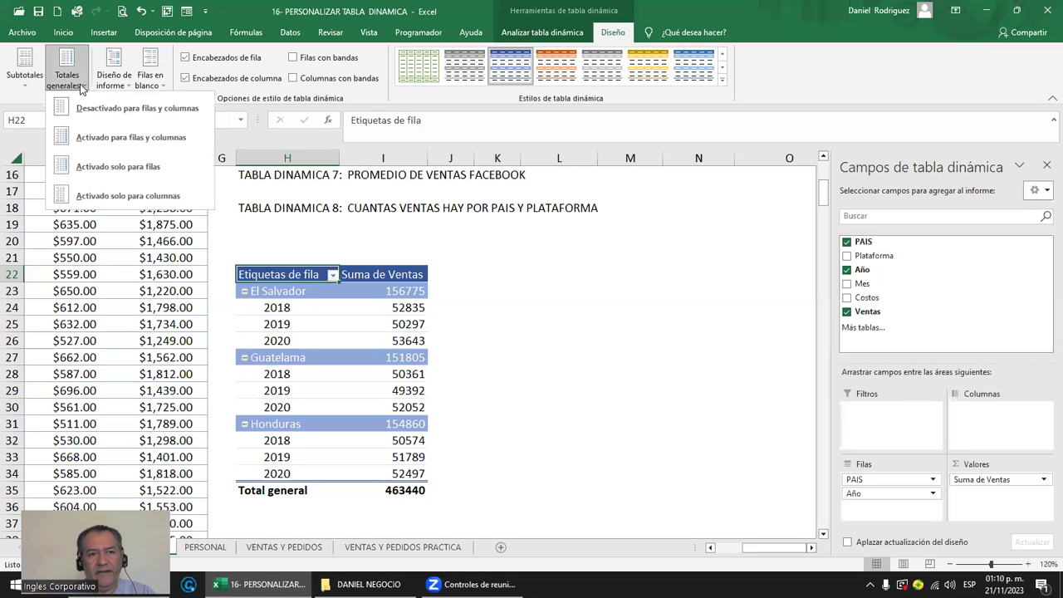
pyautogui.click(132, 109)
pyautogui.moveTo(274, 490); pyautogui.dragTo(411, 482)
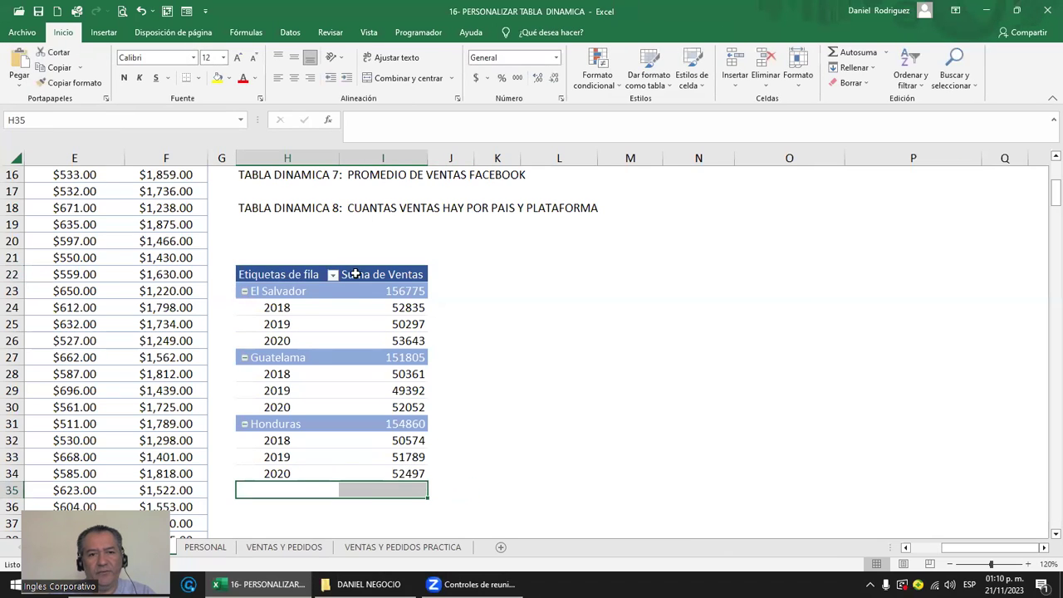
pyautogui.click(355, 273)
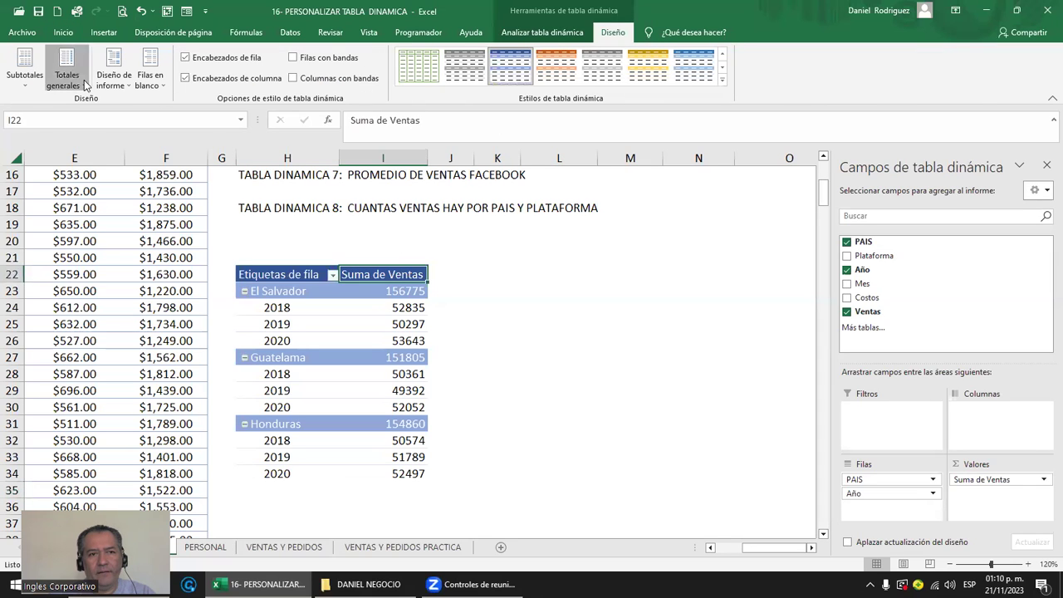
pyautogui.click(84, 80)
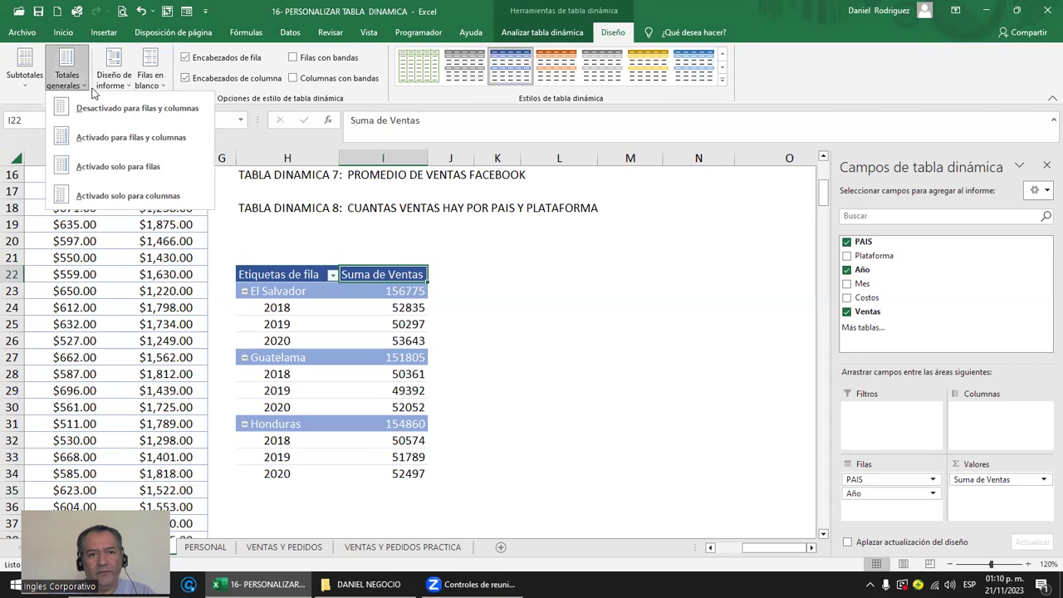
pyautogui.click(127, 138)
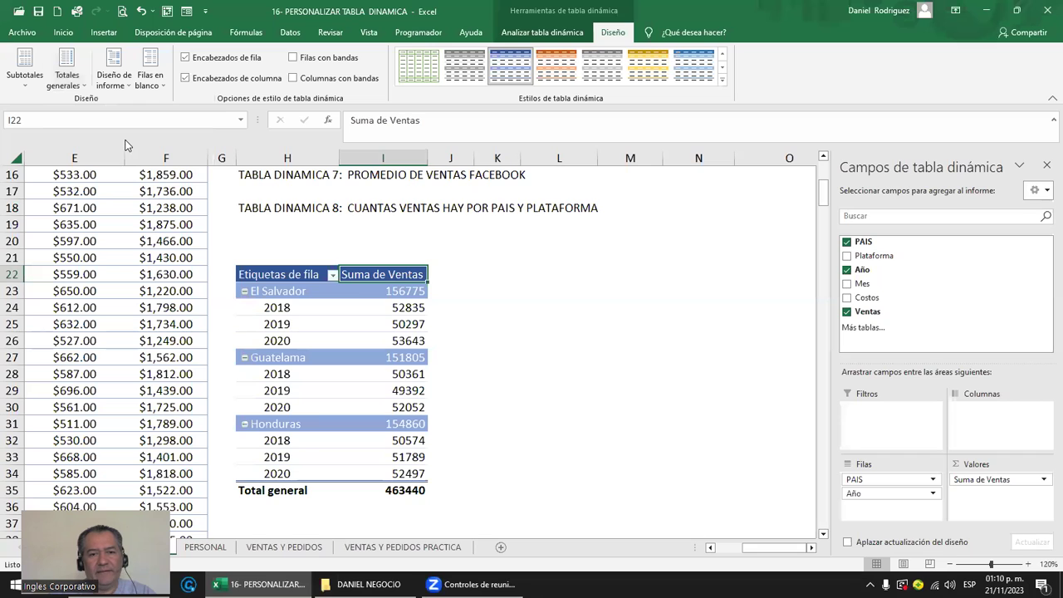
# Try grand totals for rows only, then enable them for columns only and check the empty column beside the table.
pyautogui.click(83, 82)
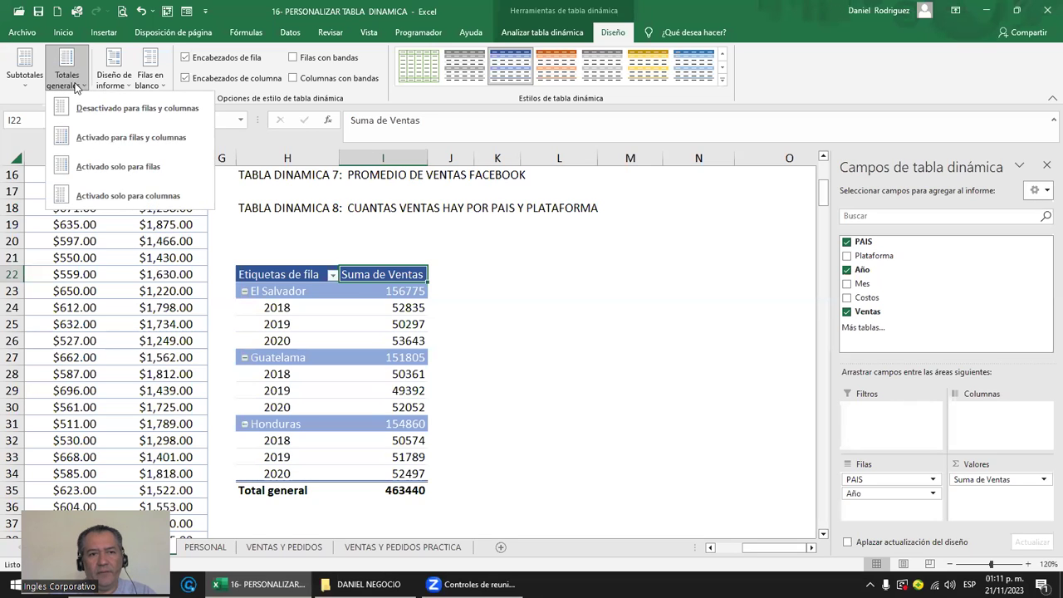
pyautogui.click(122, 168)
pyautogui.click(68, 76)
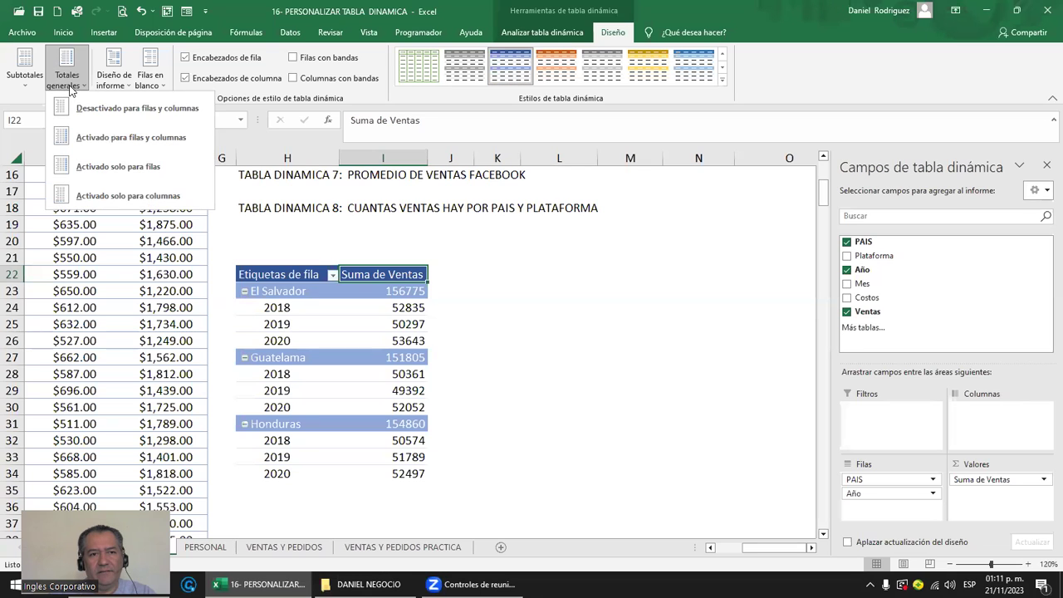
pyautogui.click(128, 196)
pyautogui.moveTo(467, 271); pyautogui.dragTo(472, 480)
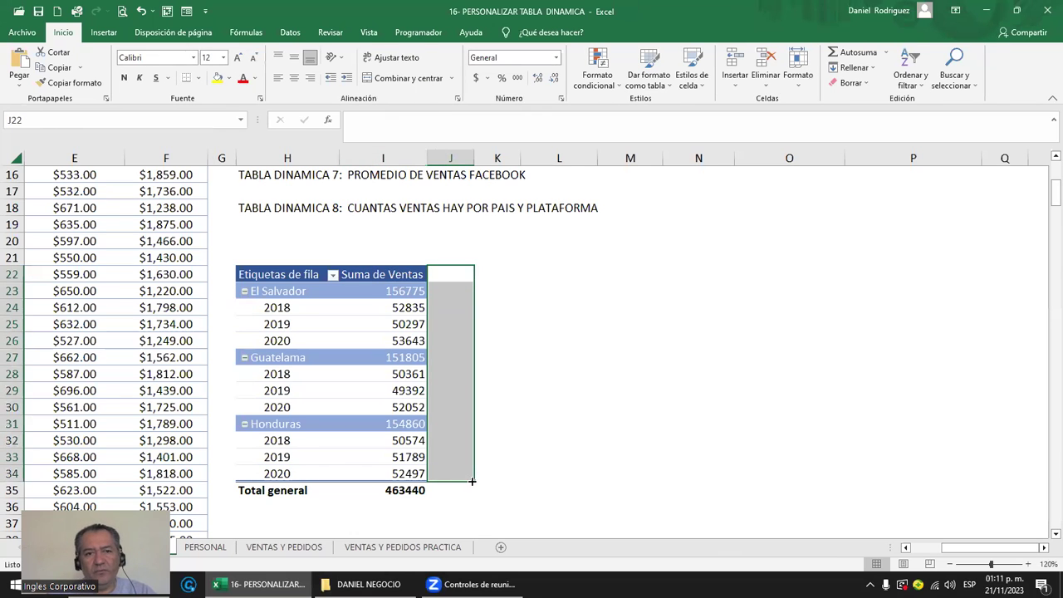
# Apply the compact report layout to the pivot table, then try the outline layout and undo it.
pyautogui.click(272, 294)
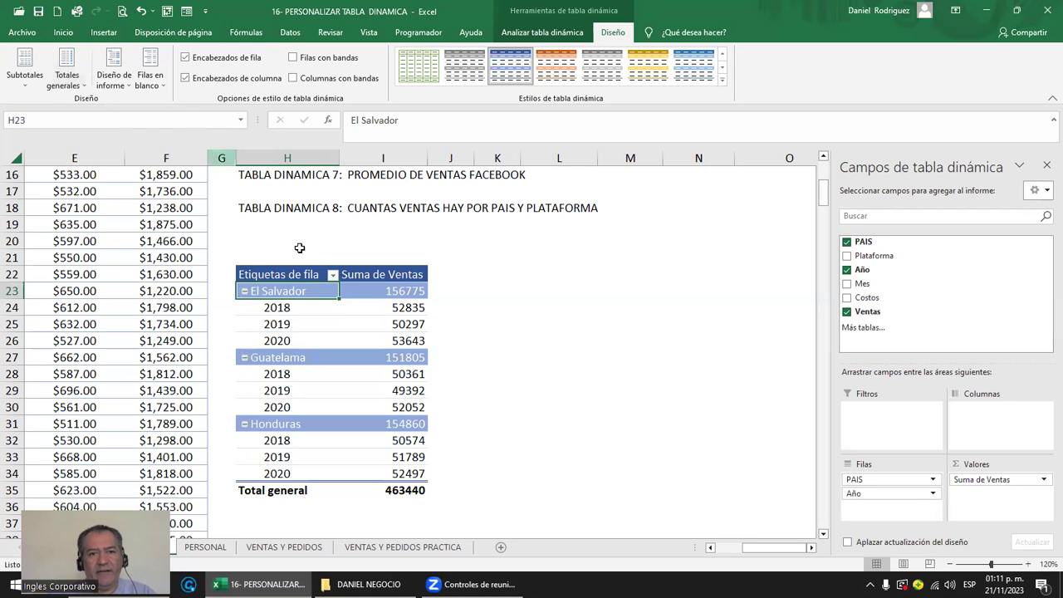
pyautogui.click(120, 83)
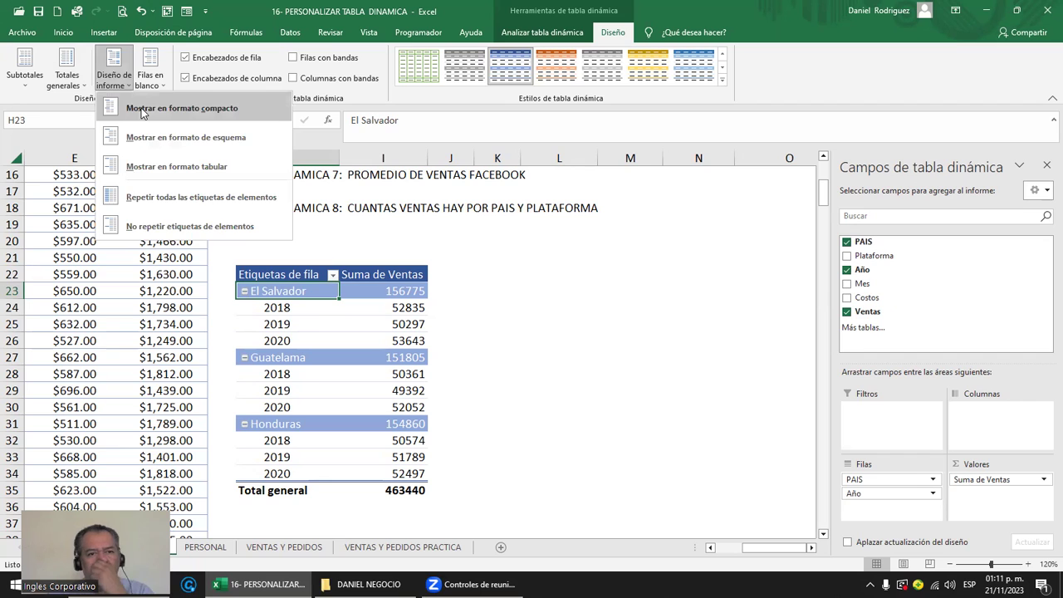
pyautogui.click(141, 111)
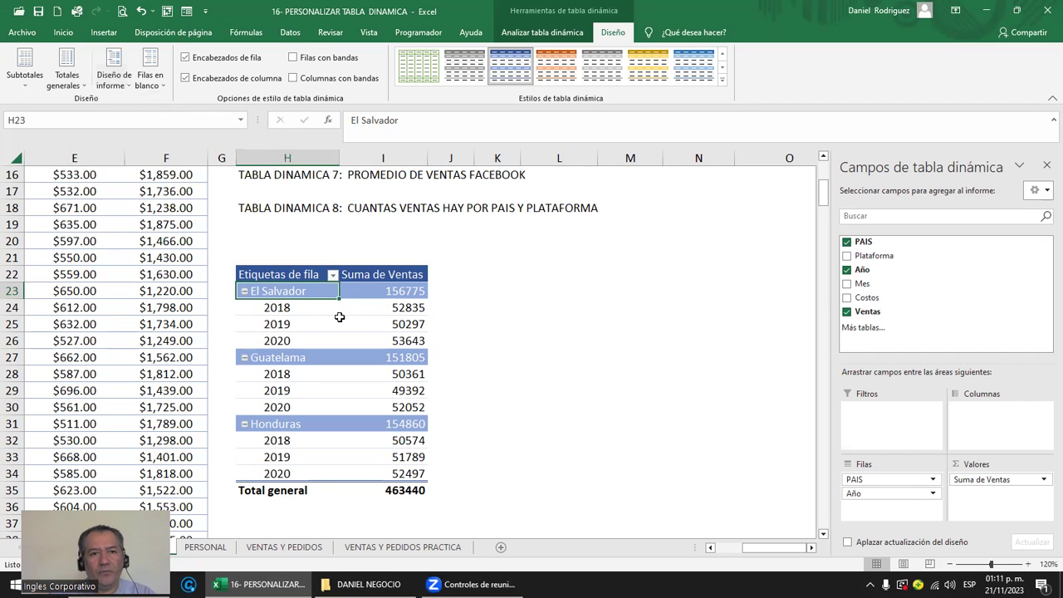
pyautogui.click(124, 89)
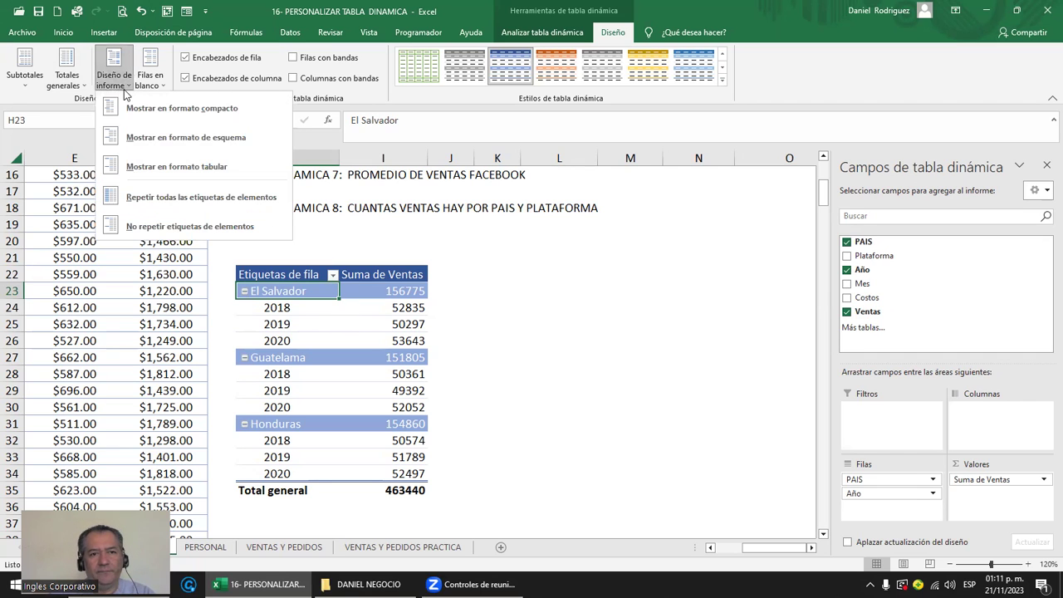
pyautogui.click(152, 137)
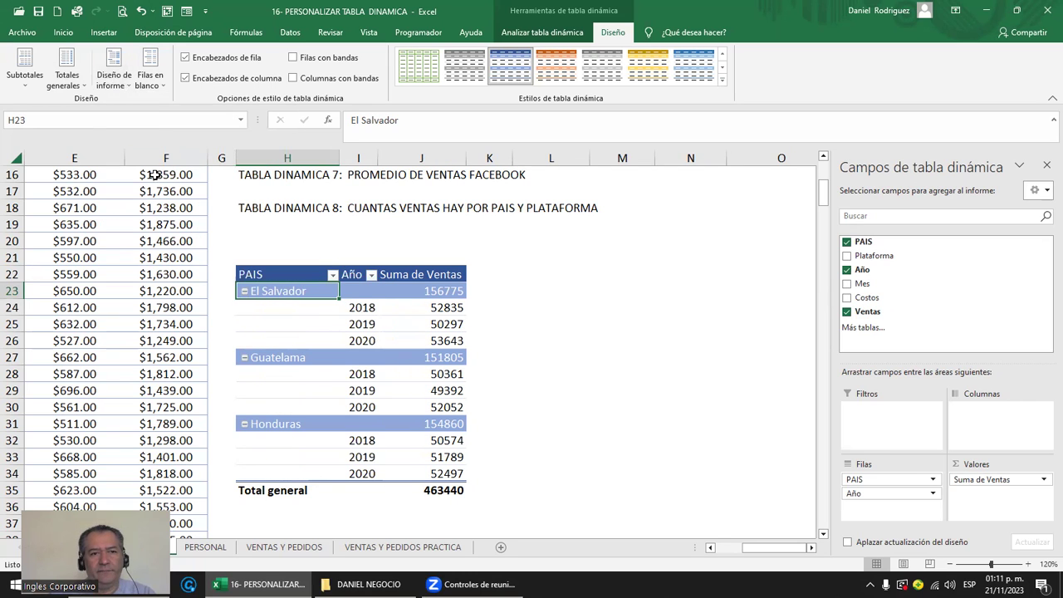
pyautogui.hotkey('ctrl', 'z')
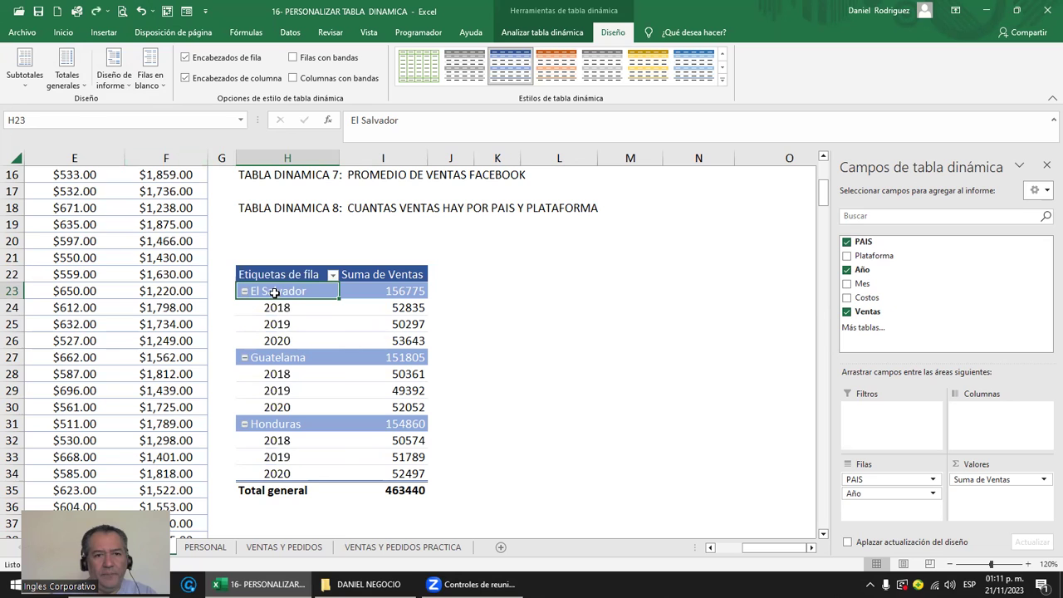
# Show the pivot table in outline form and check the separate year column for El Salvador.
pyautogui.click(118, 86)
pyautogui.click(147, 135)
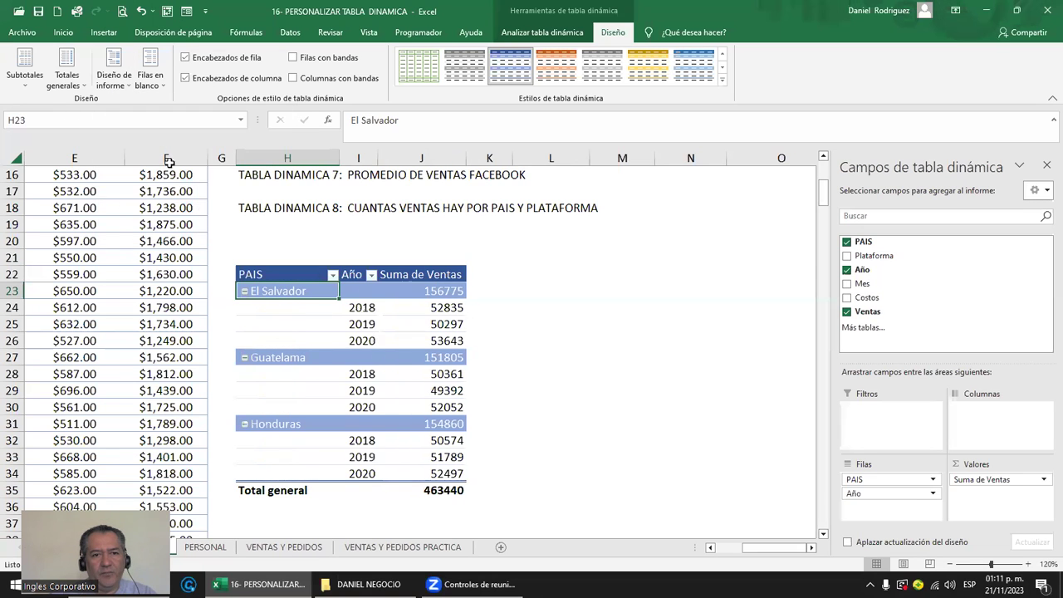
pyautogui.moveTo(359, 311); pyautogui.dragTo(360, 340)
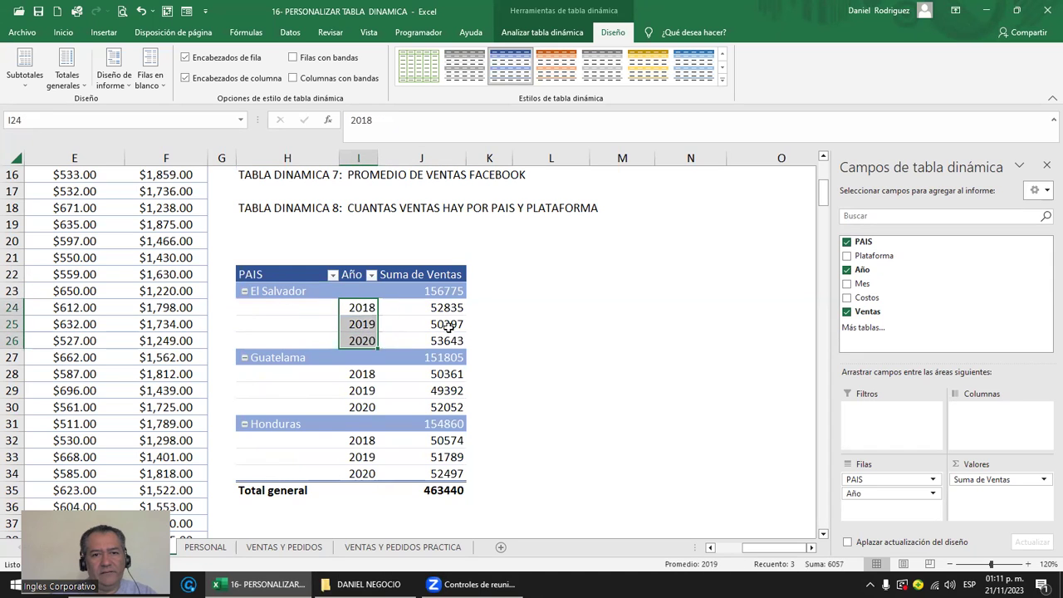
# Show the pivot table in tabular form and examine El Salvador's group and its total row.
pyautogui.click(113, 75)
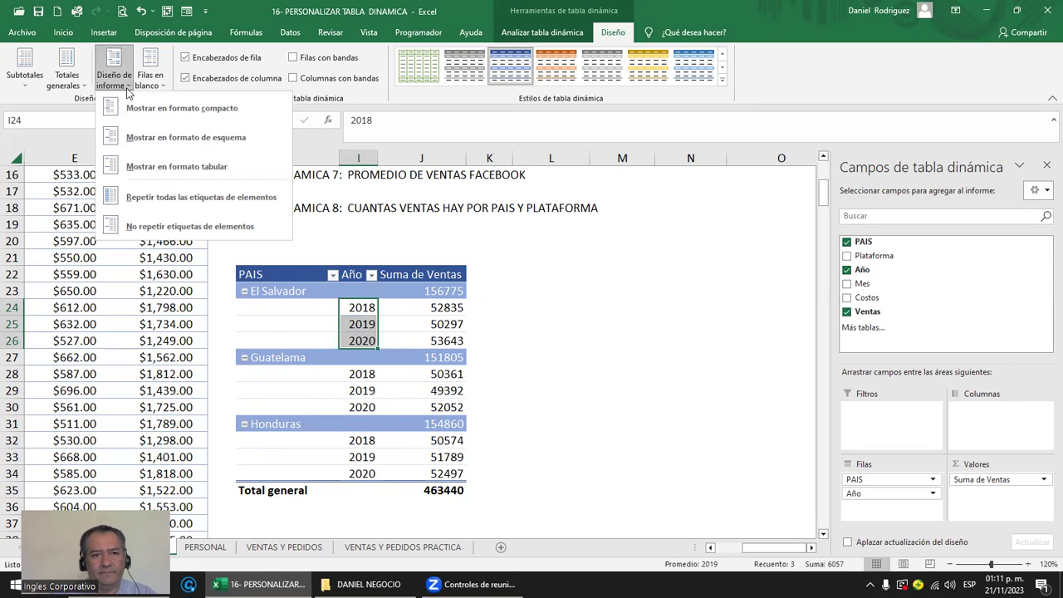
pyautogui.click(208, 167)
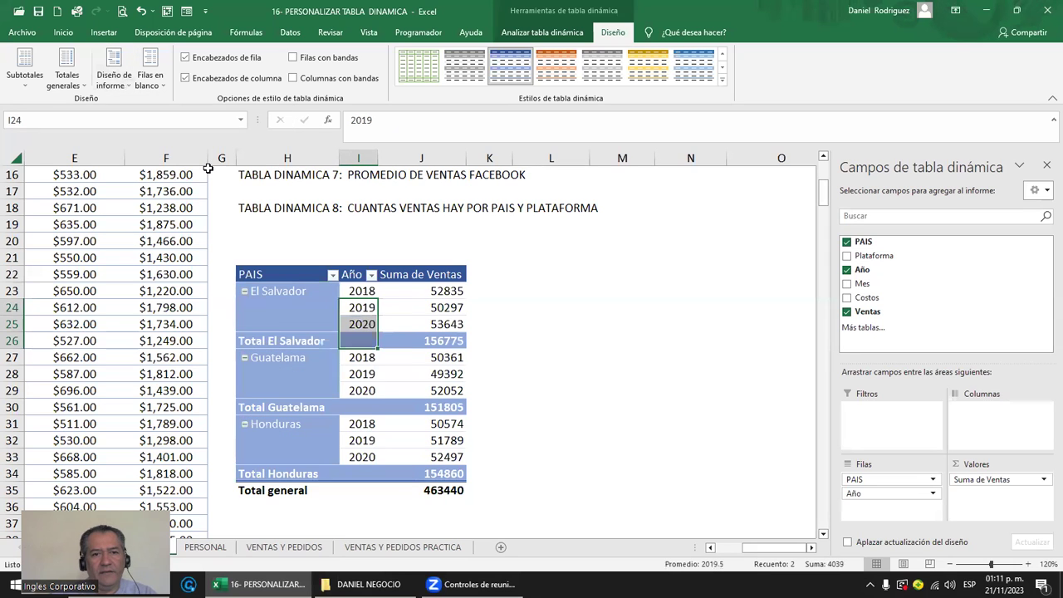
pyautogui.click(260, 295)
pyautogui.click(349, 293)
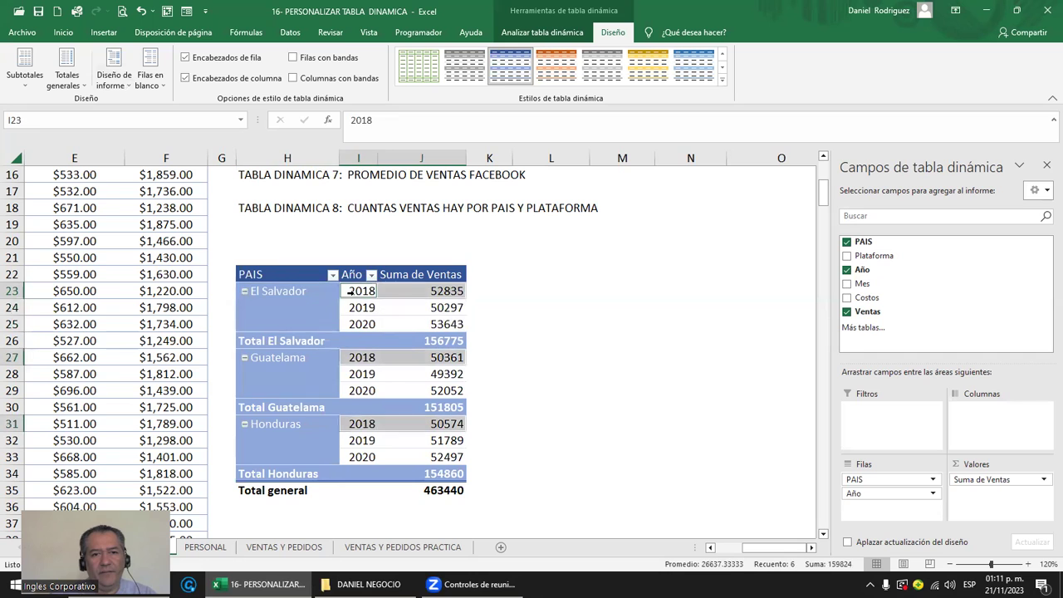
pyautogui.click(312, 341)
pyautogui.click(551, 357)
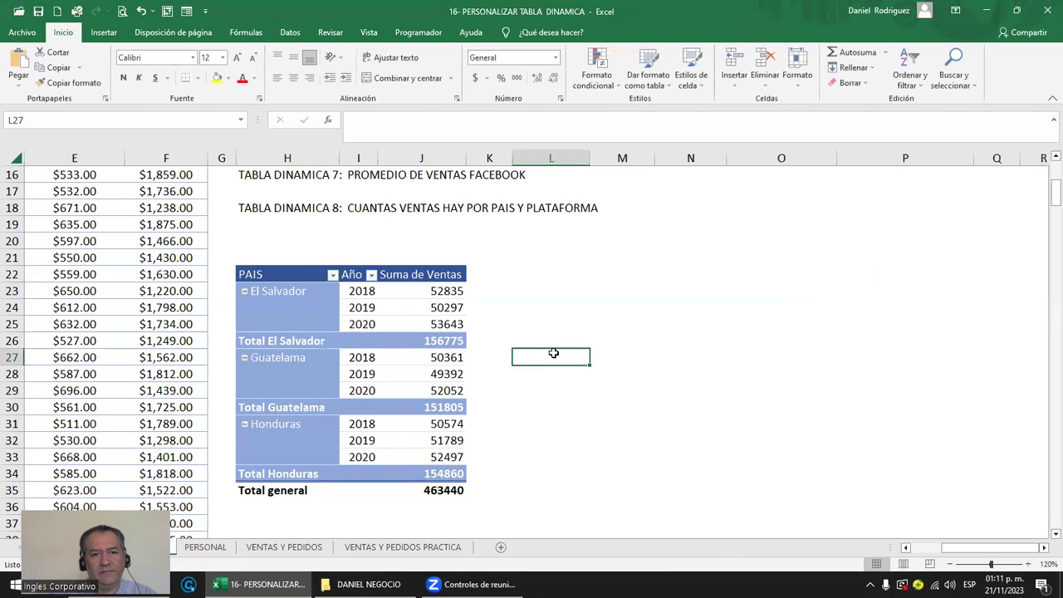
pyautogui.click(324, 334)
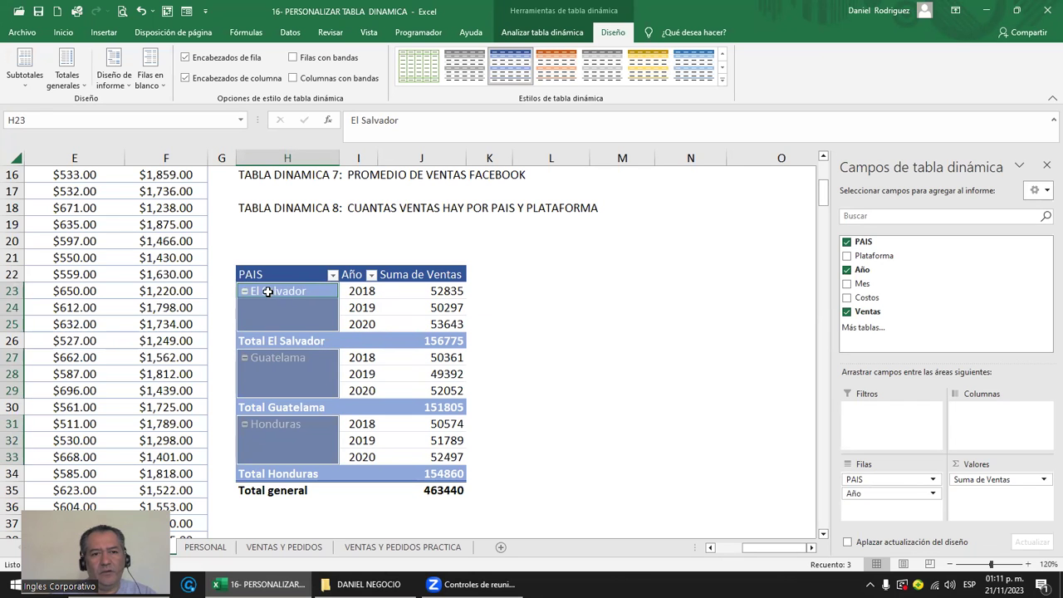
pyautogui.moveTo(274, 294); pyautogui.dragTo(314, 320)
pyautogui.click(550, 357)
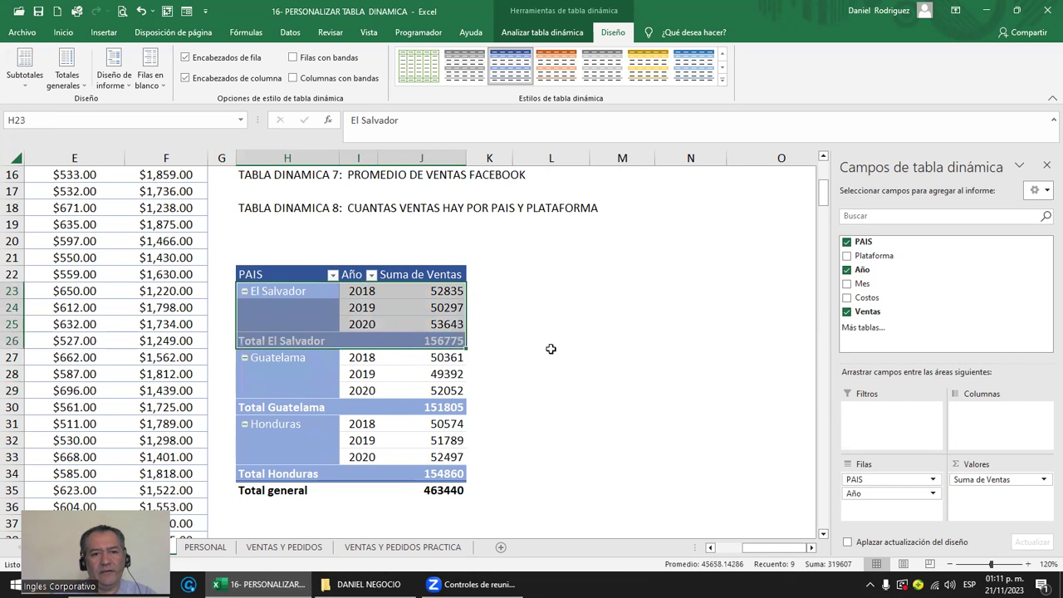
# Repeat all item labels in the pivot table and check the country names for El Salvador and Guatelama.
pyautogui.click(280, 291)
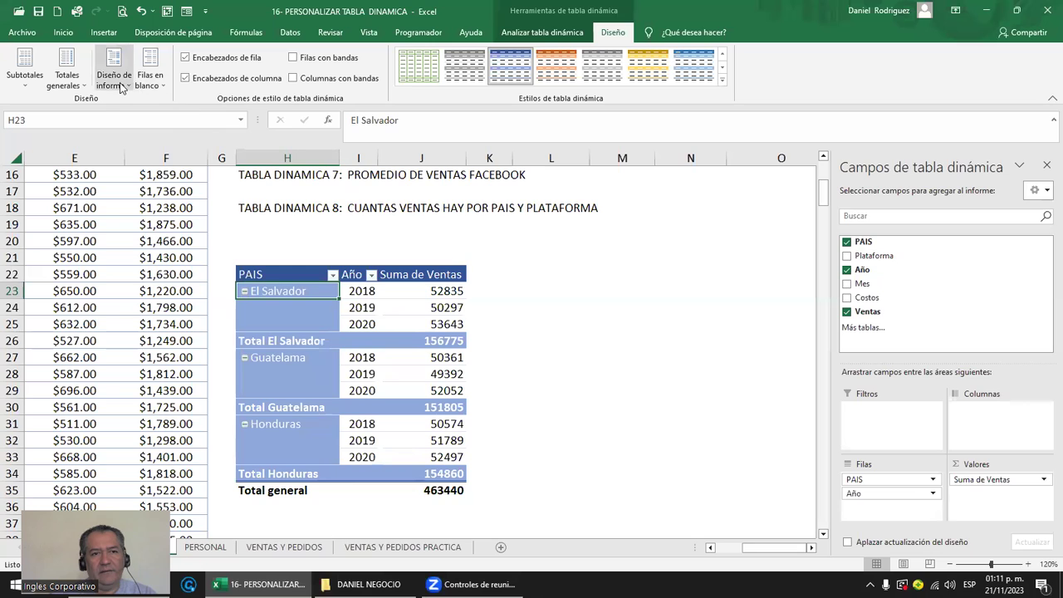
pyautogui.click(117, 83)
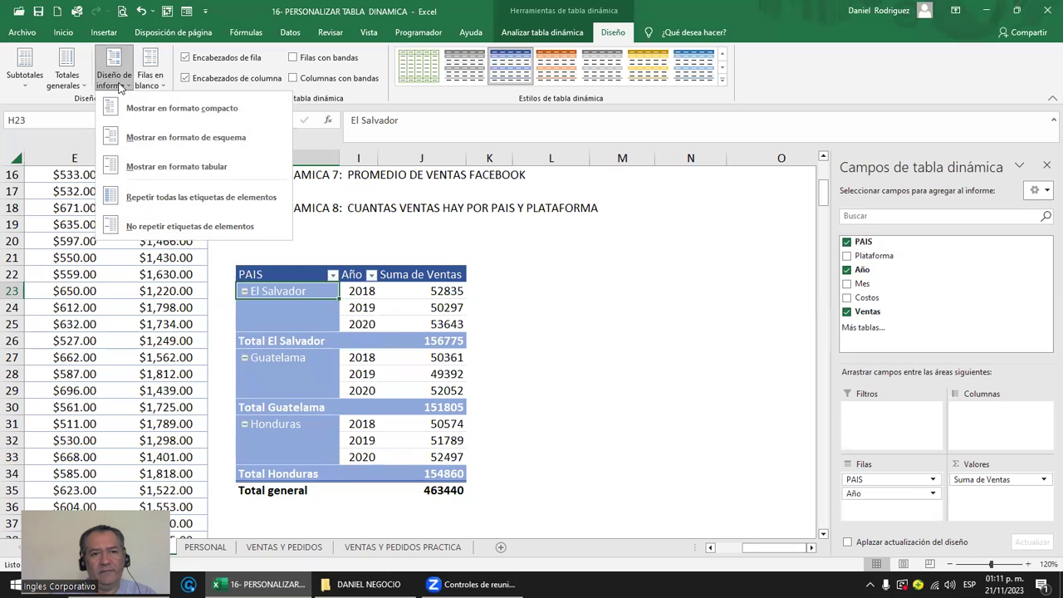
pyautogui.click(226, 202)
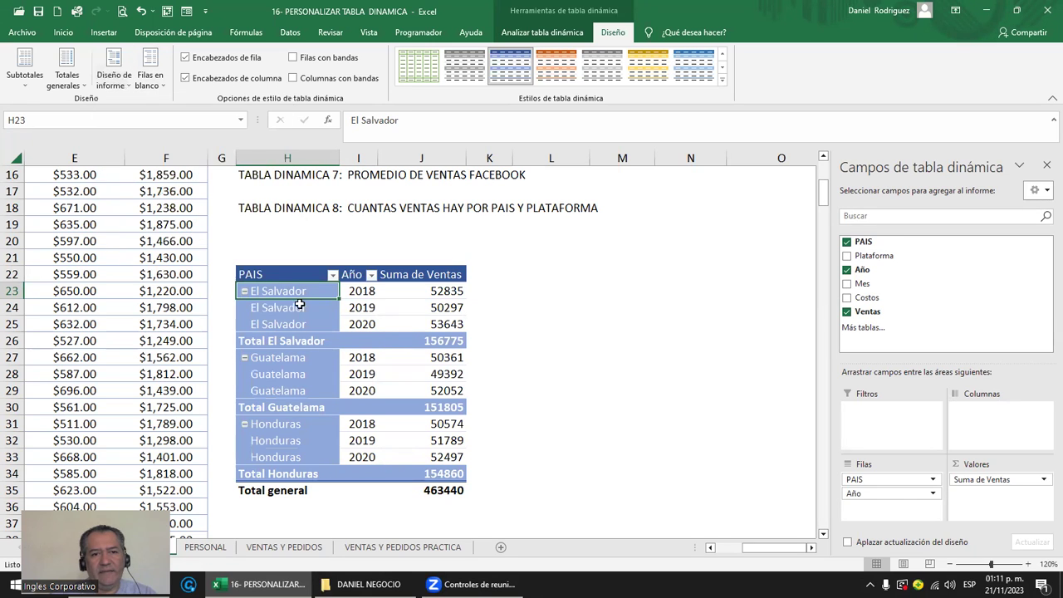
pyautogui.moveTo(296, 292); pyautogui.dragTo(407, 332)
pyautogui.click(328, 357)
pyautogui.moveTo(328, 357); pyautogui.dragTo(327, 387)
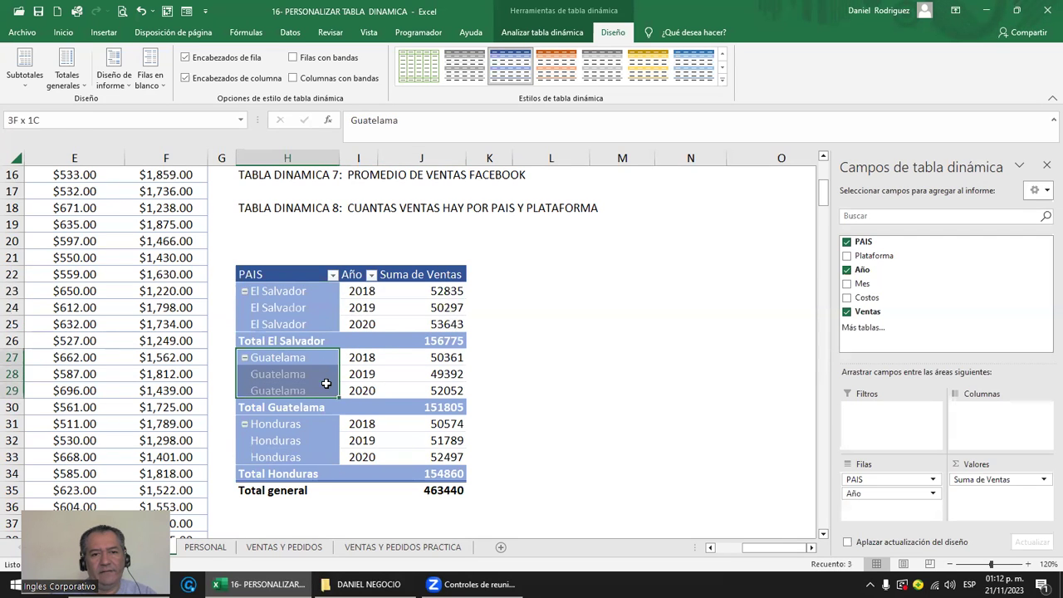
# Stop repeating the item labels in the pivot table.
pyautogui.click(129, 83)
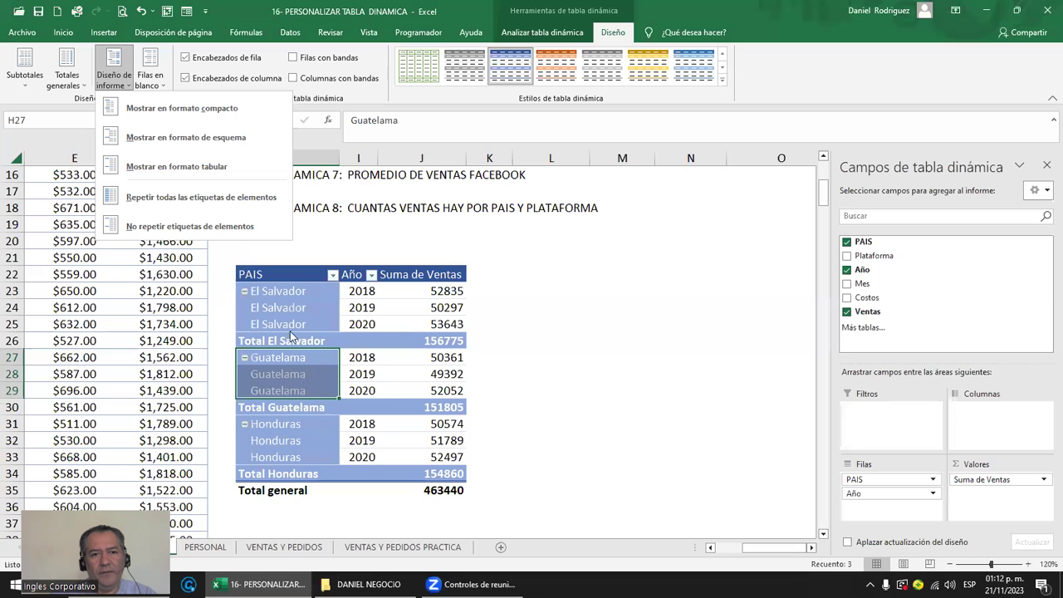
pyautogui.click(175, 229)
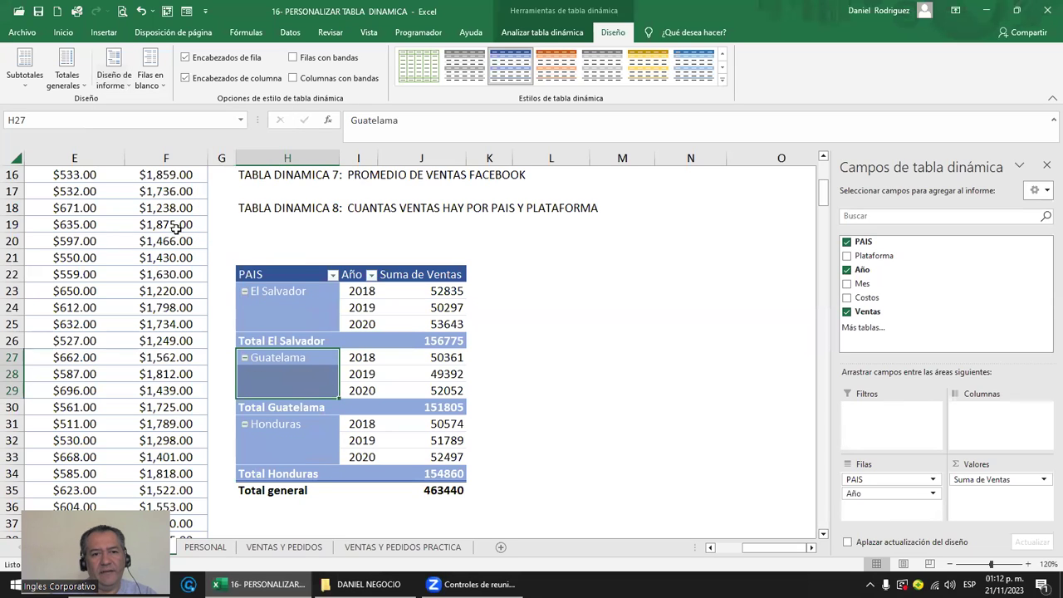
pyautogui.click(126, 84)
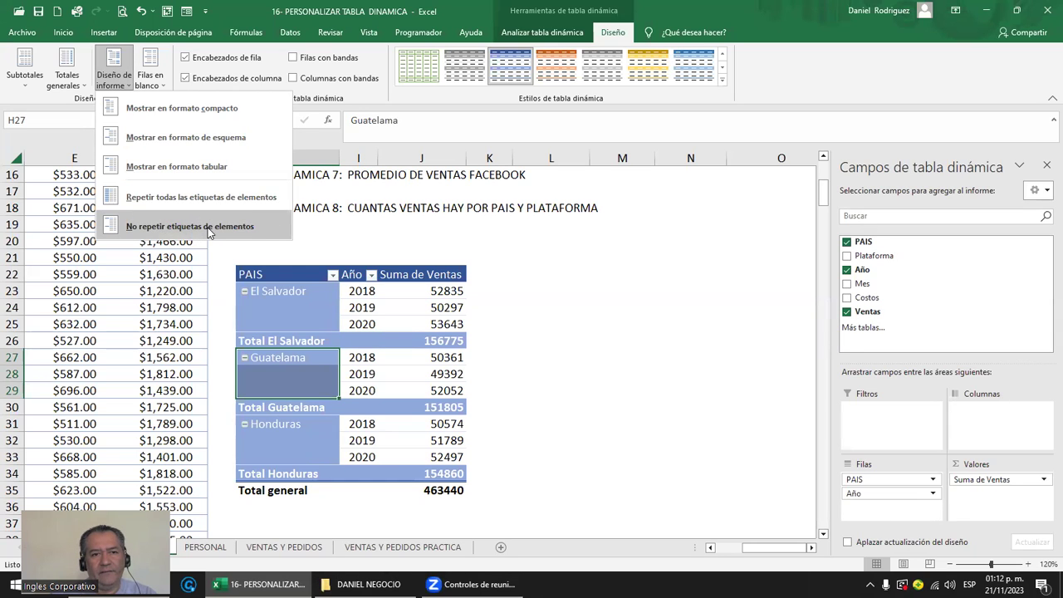
# Insert a blank line after each item in the pivot table and check the blank rows below each country's total.
pyautogui.click(150, 79)
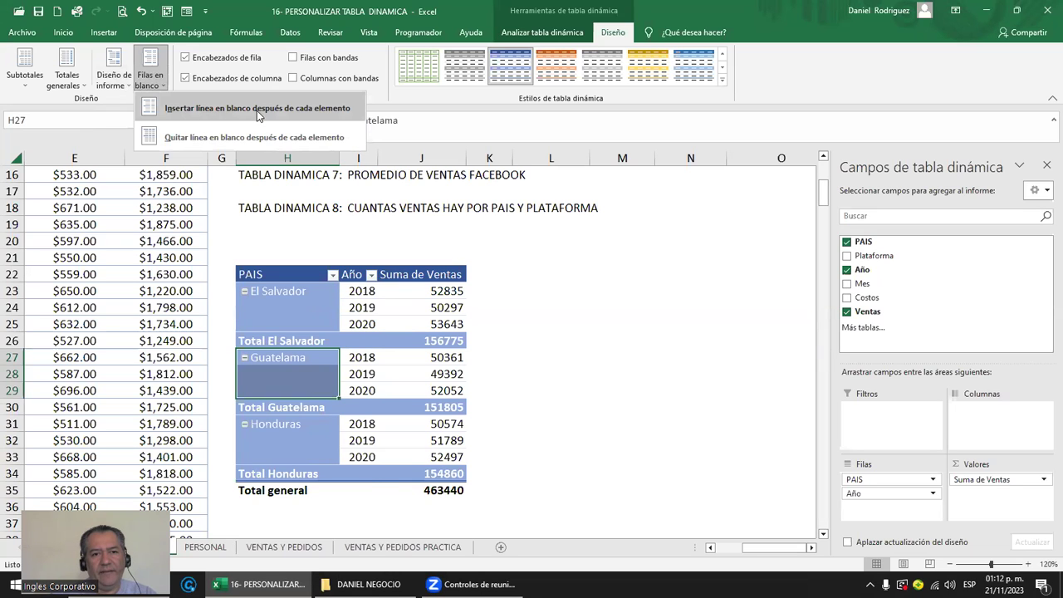
pyautogui.click(257, 110)
pyautogui.click(281, 346)
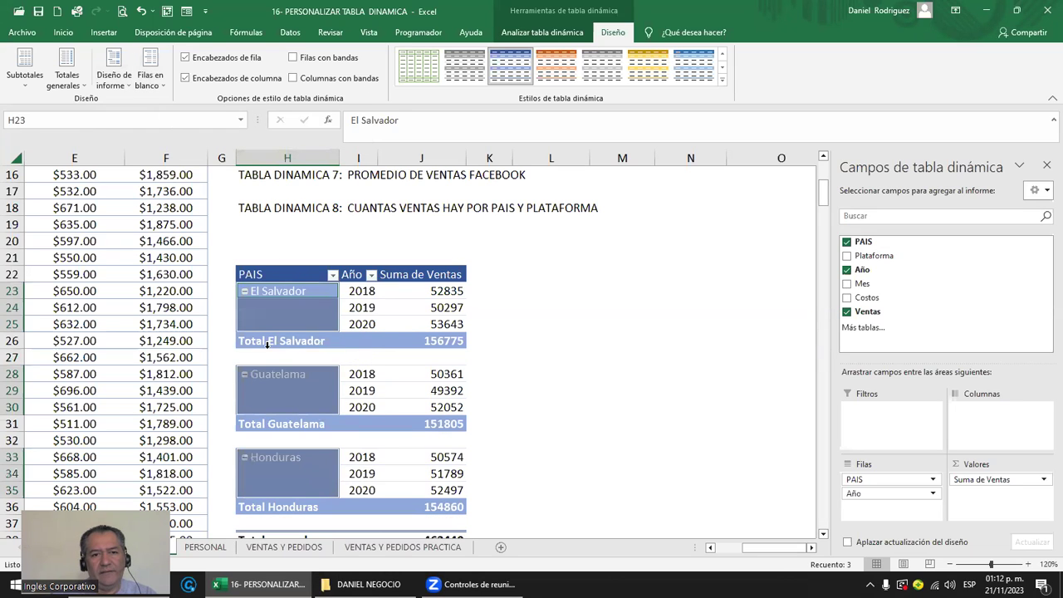
pyautogui.moveTo(269, 292); pyautogui.dragTo(435, 339)
pyautogui.moveTo(291, 357); pyautogui.dragTo(453, 358)
pyautogui.moveTo(301, 378); pyautogui.dragTo(403, 420)
pyautogui.moveTo(305, 441); pyautogui.dragTo(436, 438)
pyautogui.scroll(-1, 274, 474)
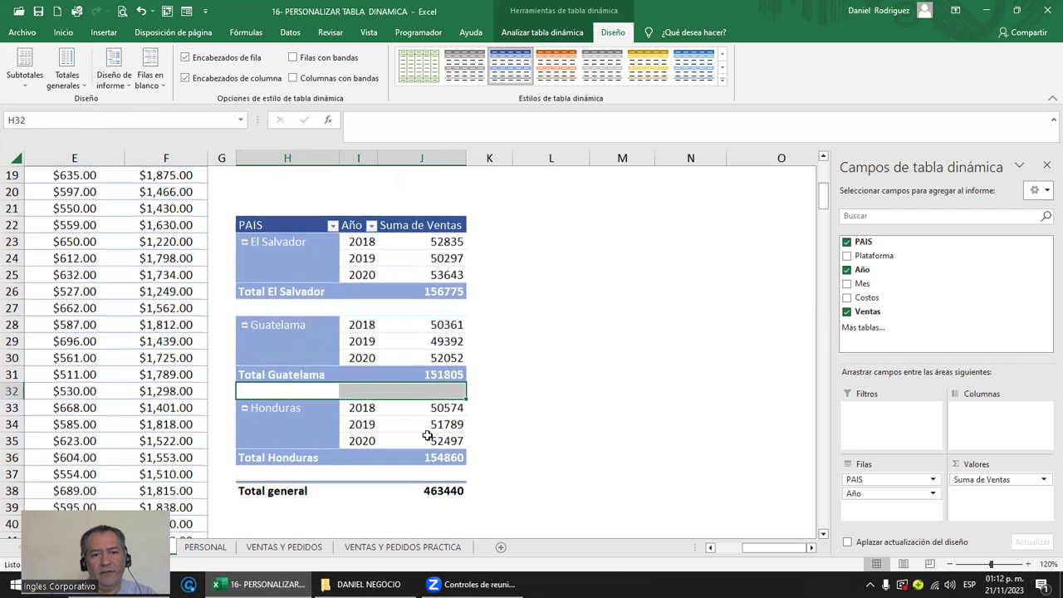
pyautogui.moveTo(274, 475); pyautogui.dragTo(440, 473)
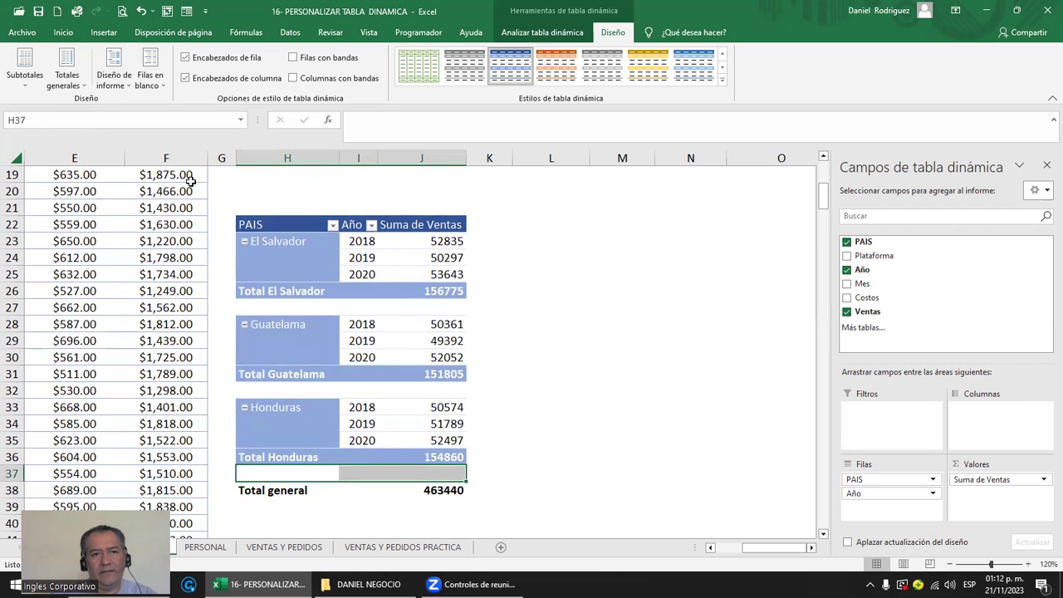
# Try other colour styles on the sales pivot table, including a gray one, and reapply the medium blue style.
pyautogui.click(465, 71)
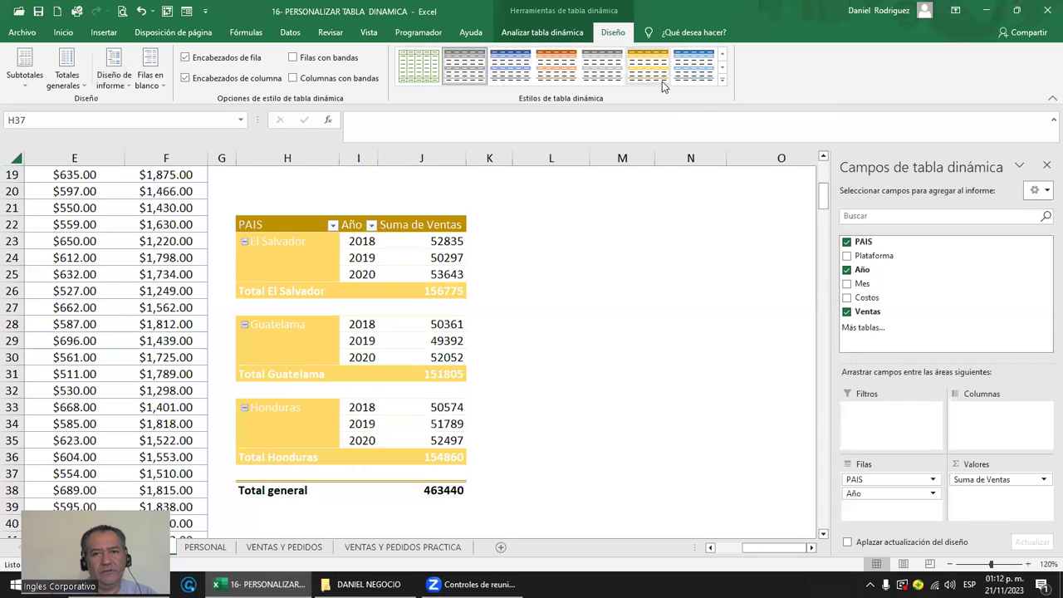
pyautogui.click(721, 79)
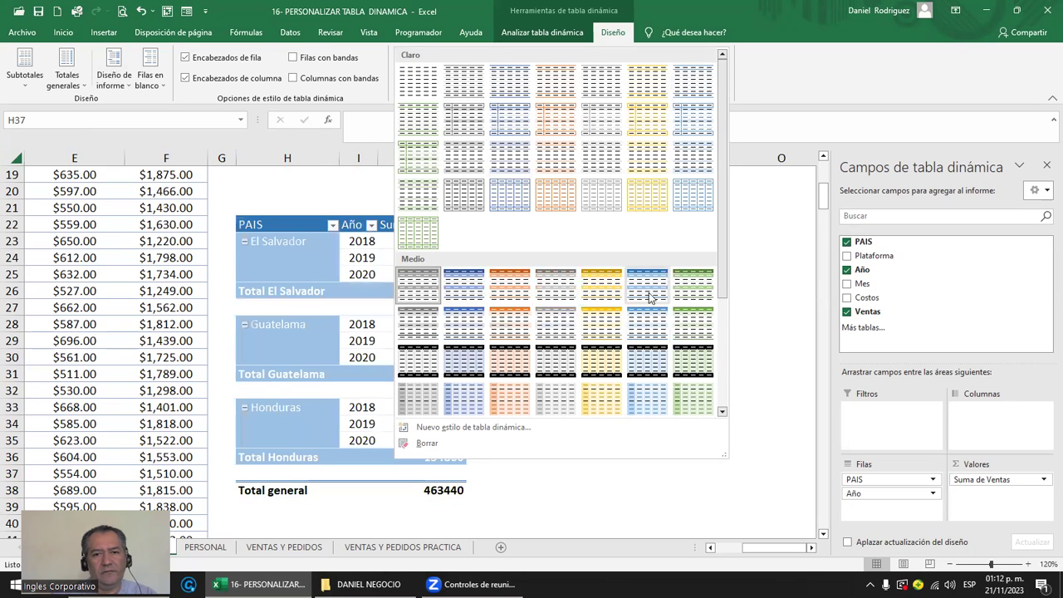
pyautogui.click(465, 284)
pyautogui.click(323, 189)
pyautogui.click(307, 229)
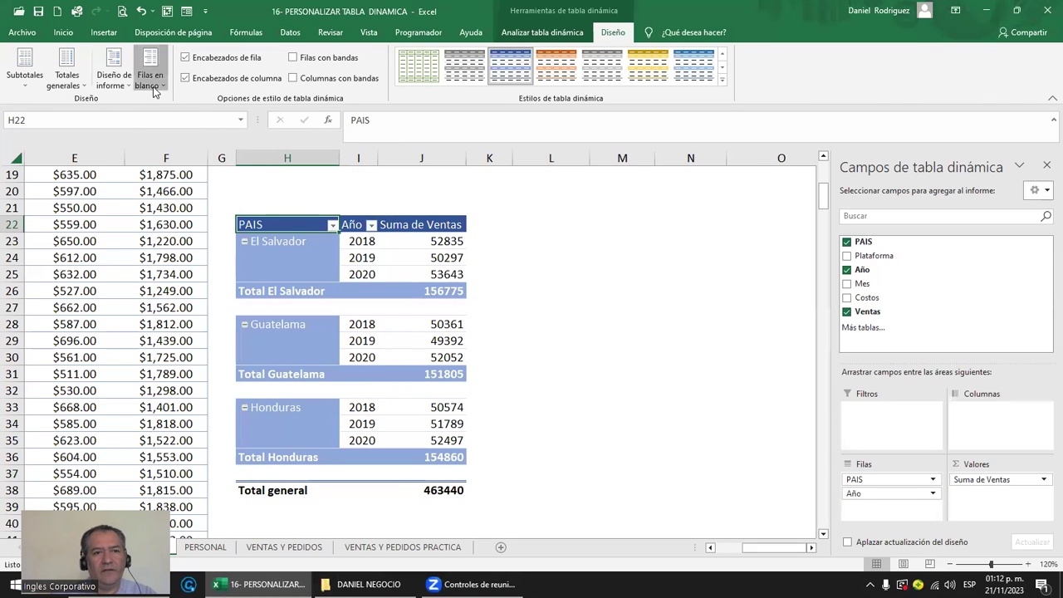
# Show the sales by country and year pivot table in compact form.
pyautogui.click(152, 89)
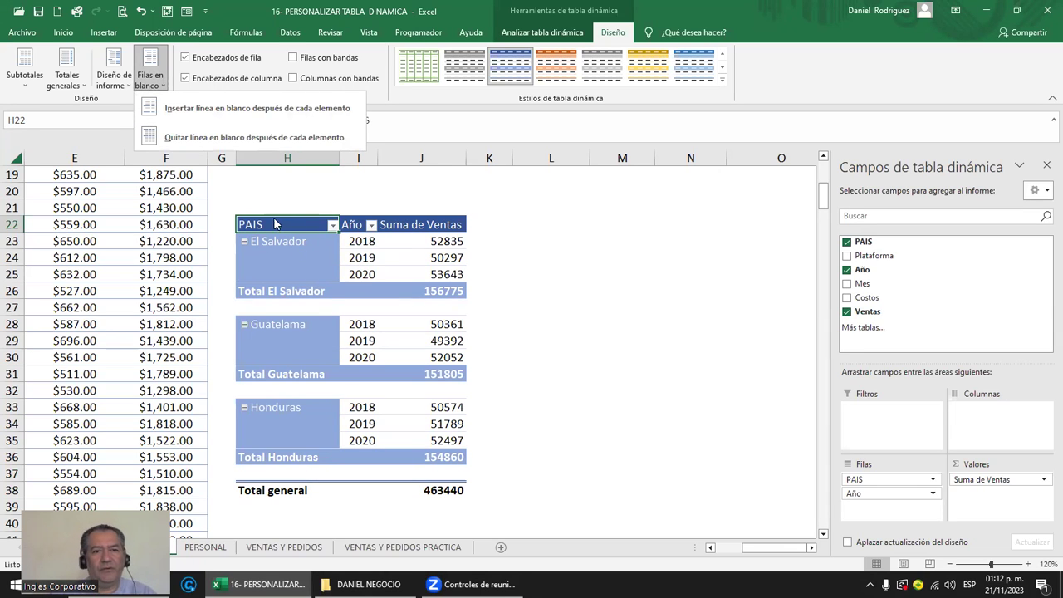
pyautogui.click(274, 216)
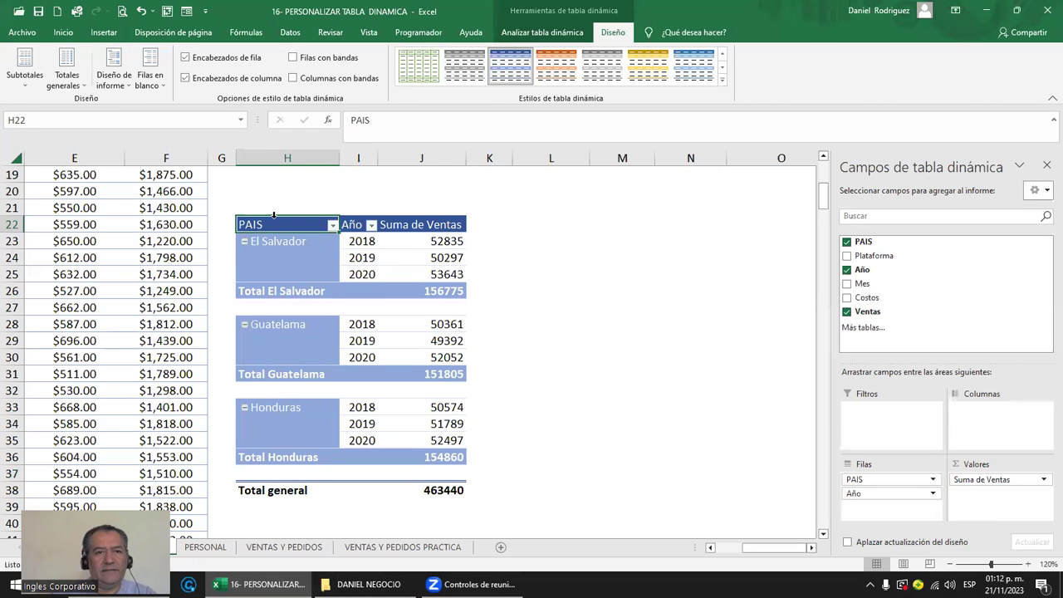
pyautogui.click(161, 88)
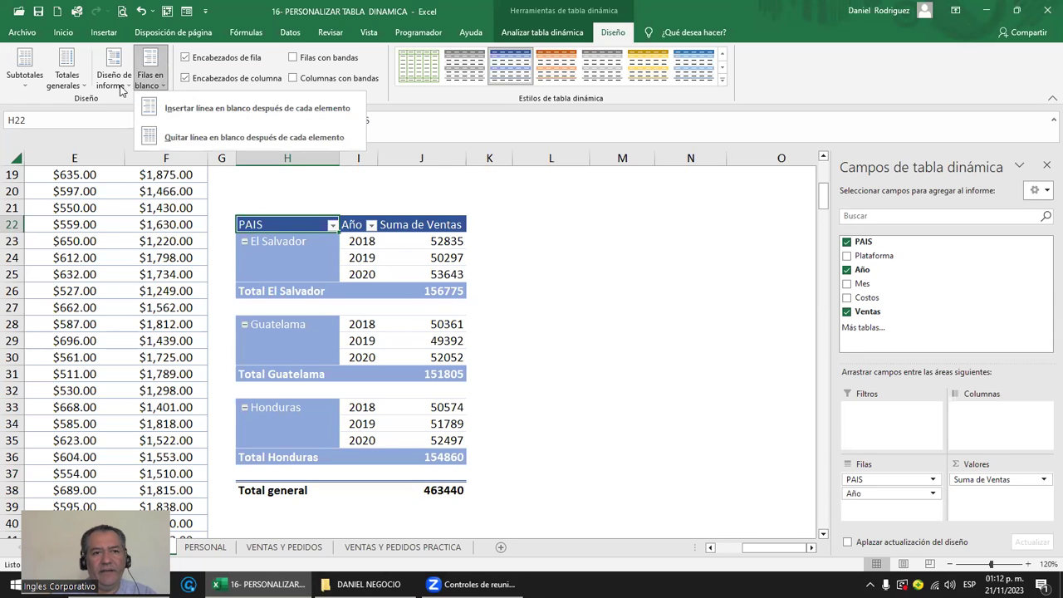
pyautogui.click(120, 90)
pyautogui.click(129, 106)
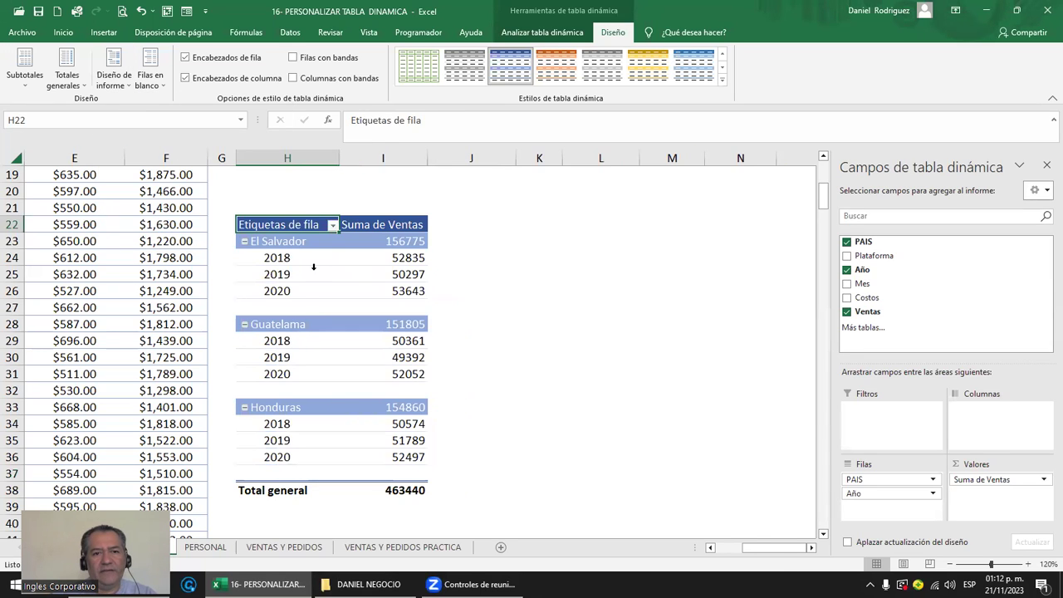
# Remove the blank line after each item in the pivot table.
pyautogui.click(260, 308)
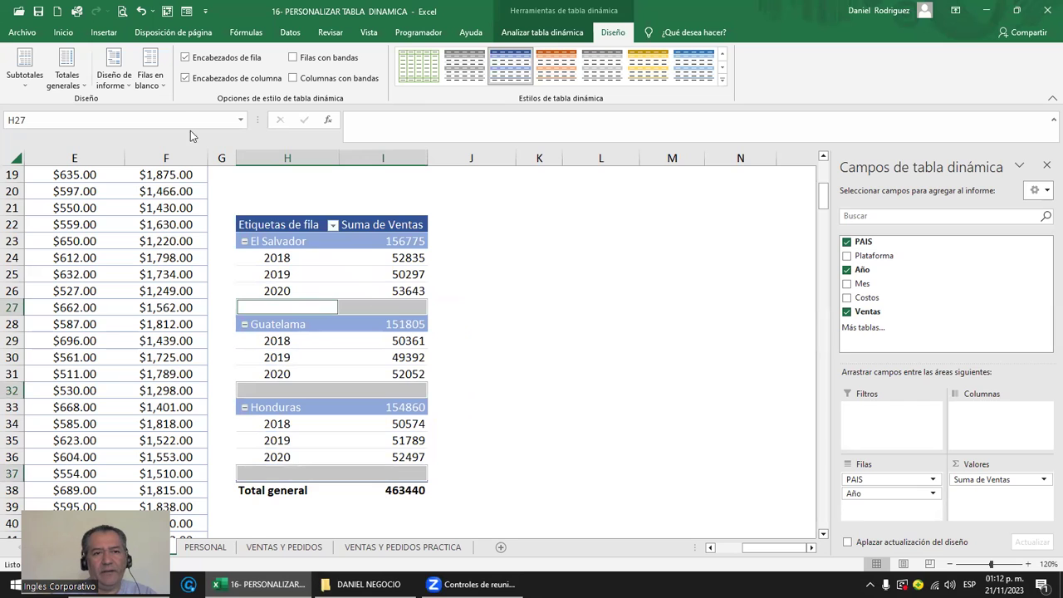
pyautogui.click(154, 81)
pyautogui.click(180, 137)
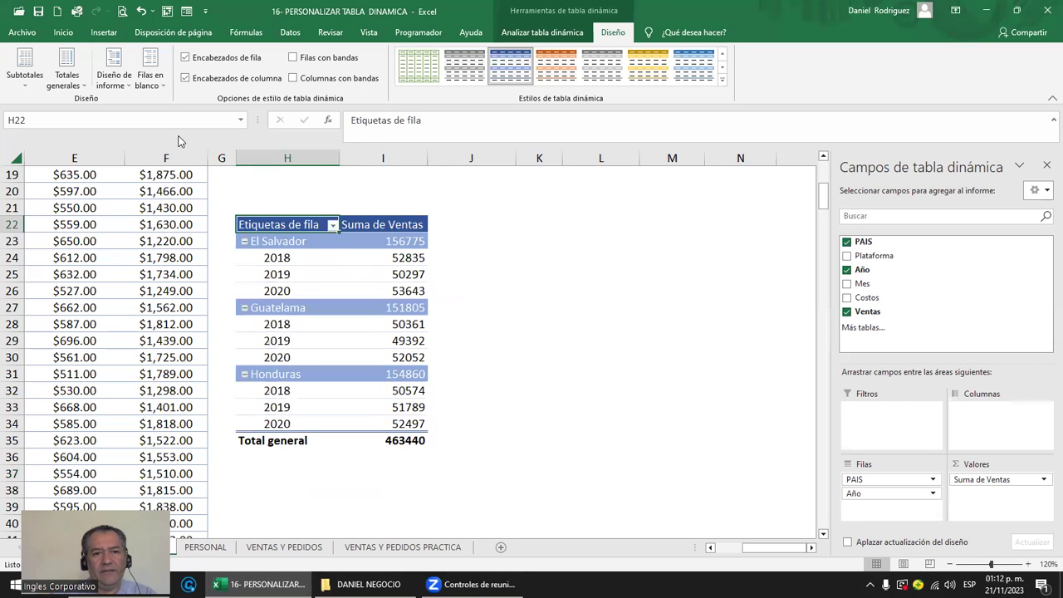
pyautogui.click(499, 294)
pyautogui.click(284, 227)
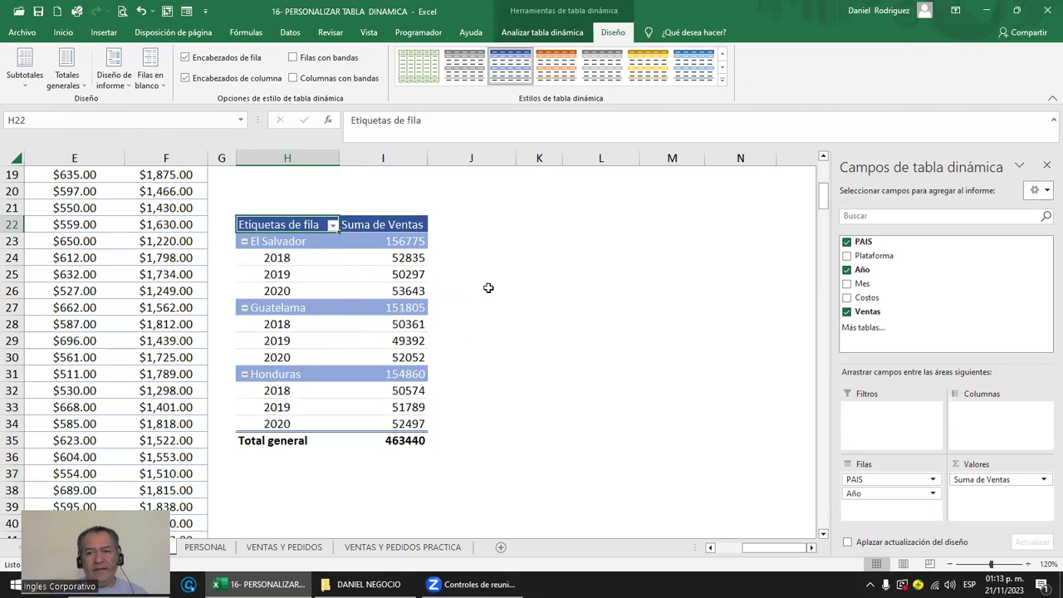
# Review the list of pivot table exercises and look for free space below the existing pivot table.
pyautogui.scroll(4, 562, 365)
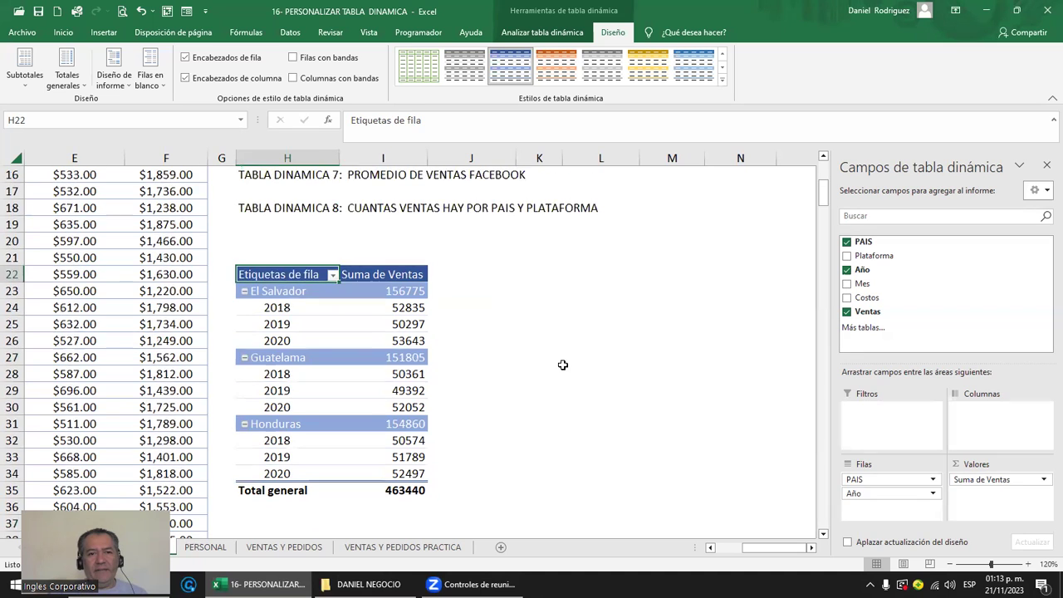
pyautogui.scroll(2, 562, 365)
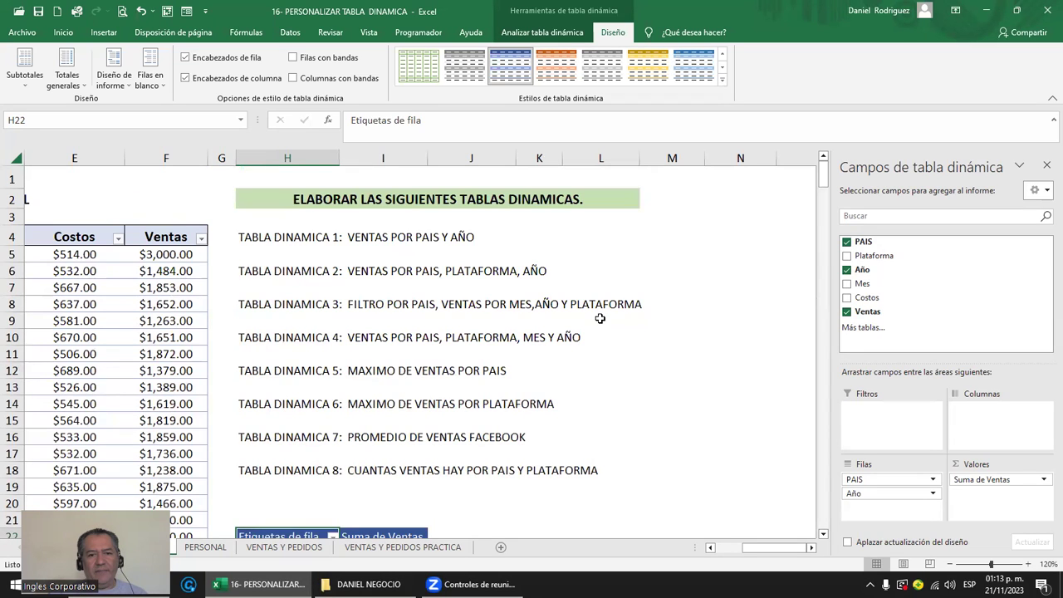
pyautogui.click(277, 371)
pyautogui.press('Up')
pyautogui.press('Up')
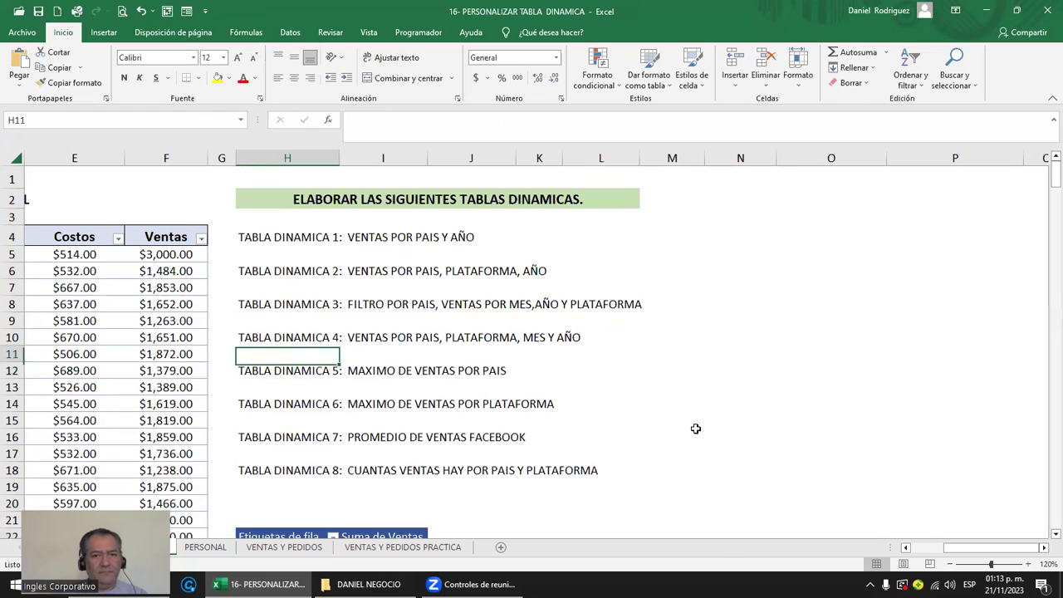
pyautogui.press('Down')
pyautogui.press('Down')
pyautogui.press('Down')
pyautogui.press('Down')
pyautogui.press('Down')
pyautogui.press('Down')
pyautogui.press('Down')
pyautogui.press('Down')
pyautogui.press('Down')
pyautogui.press('Down')
pyautogui.press('Down')
pyautogui.press('Down')
pyautogui.press('Down')
pyautogui.press('Down')
pyautogui.press('Down')
pyautogui.press('Down')
pyautogui.press('Down')
pyautogui.press('Down')
pyautogui.press('Down')
pyautogui.press('Down')
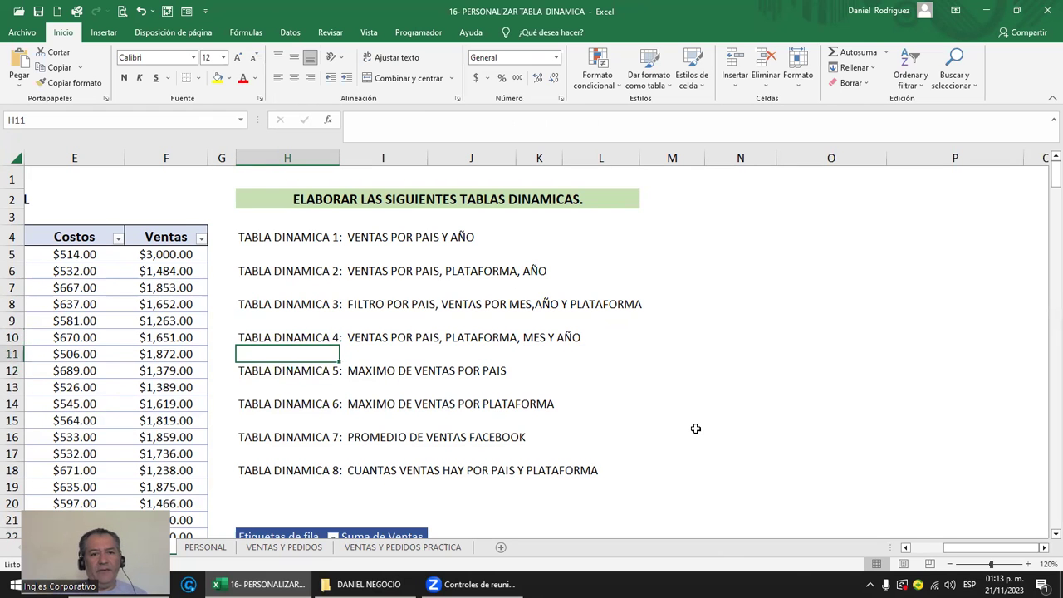
pyautogui.press('Down')
pyautogui.press('Down')
pyautogui.press('Down')
pyautogui.press('Down')
pyautogui.press('Down')
pyautogui.press('Down')
pyautogui.press('Down')
pyautogui.press('Down')
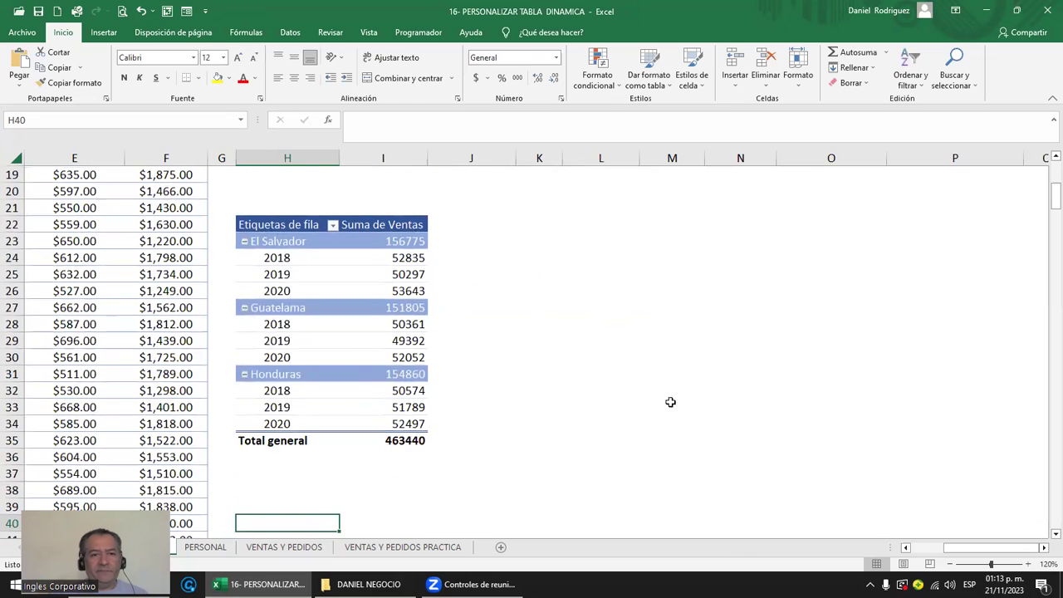
# Copy the whole sales by country and year pivot table and paste it below the original, starting at H39.
pyautogui.click(288, 230)
pyautogui.hotkey('shift', 'Right')
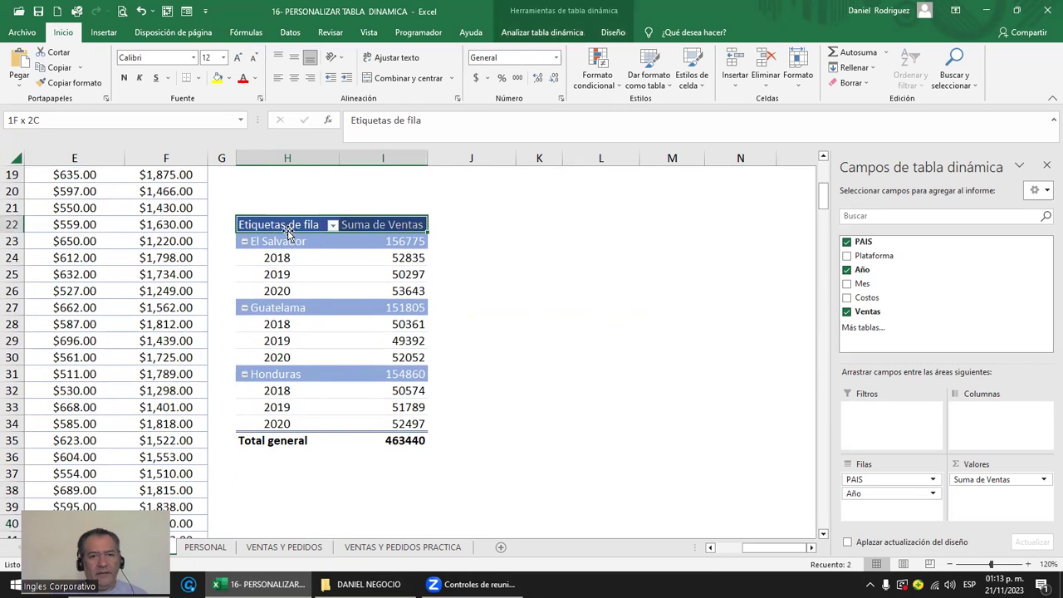
pyautogui.hotkey('shift', 'Down')
pyautogui.hotkey('shift', 'Down')
pyautogui.hotkey('shift', 'Down')
pyautogui.hotkey('shift', 'Down')
pyautogui.hotkey('shift', 'Down')
pyautogui.hotkey('shift', 'Down')
pyautogui.hotkey('shift', 'Down')
pyautogui.hotkey('shift', 'Down')
pyautogui.hotkey('shift', 'Down')
pyautogui.hotkey('shift', 'Down')
pyautogui.hotkey('shift', 'Down')
pyautogui.hotkey('shift', 'Down')
pyautogui.hotkey('shift', 'Down')
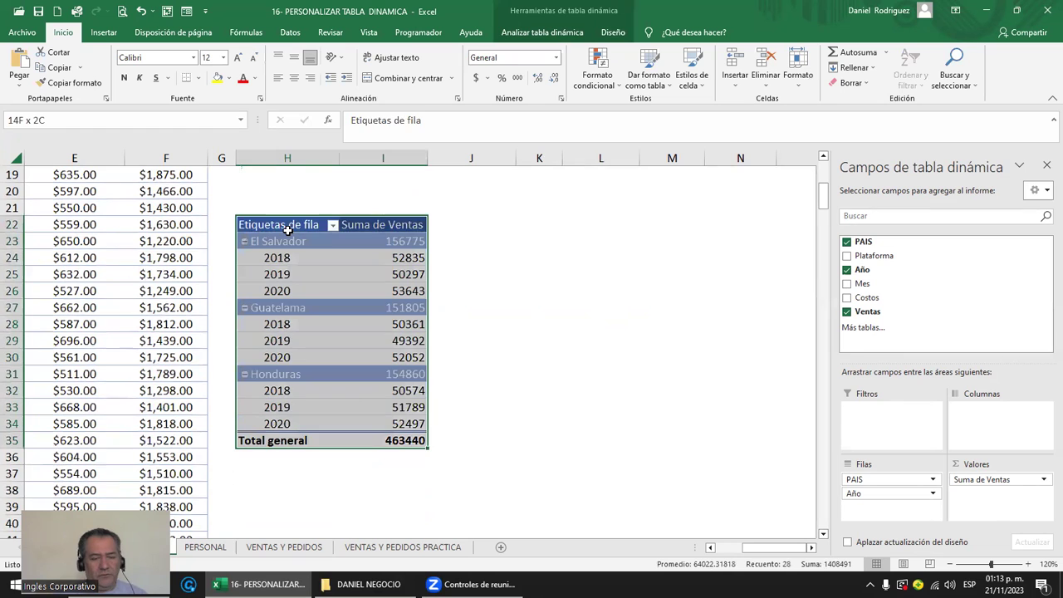
pyautogui.hotkey('ctrl', 'c')
pyautogui.press('Down')
pyautogui.press('Down')
pyautogui.press('Down')
pyautogui.press('Down')
pyautogui.press('Down')
pyautogui.press('Down')
pyautogui.press('Down')
pyautogui.press('Down')
pyautogui.press('Down')
pyautogui.press('Down')
pyautogui.press('Down')
pyautogui.press('Down')
pyautogui.press('Down')
pyautogui.press('Down')
pyautogui.press('Down')
pyautogui.press('Down')
pyautogui.press('Down')
pyautogui.press('Down')
pyautogui.press('Up')
pyautogui.hotkey('ctrl', 'v')
pyautogui.scroll(-2, 479, 285)
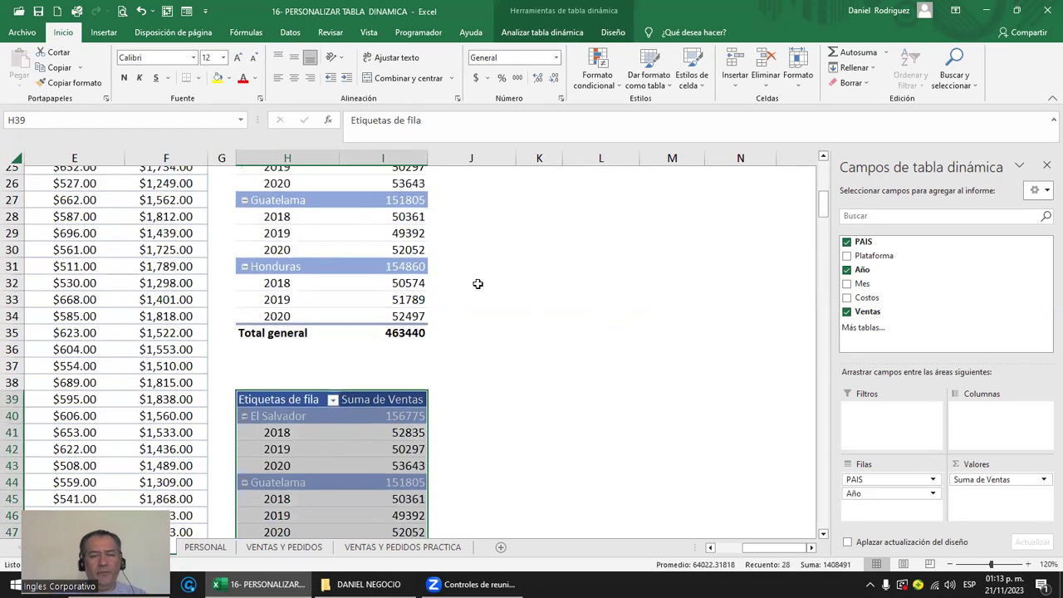
# Copy the TABLA DINAMICA 4 exercise title from row 10 into H38, above the copied pivot table.
pyautogui.scroll(7, 484, 308)
pyautogui.moveTo(274, 257); pyautogui.dragTo(610, 257)
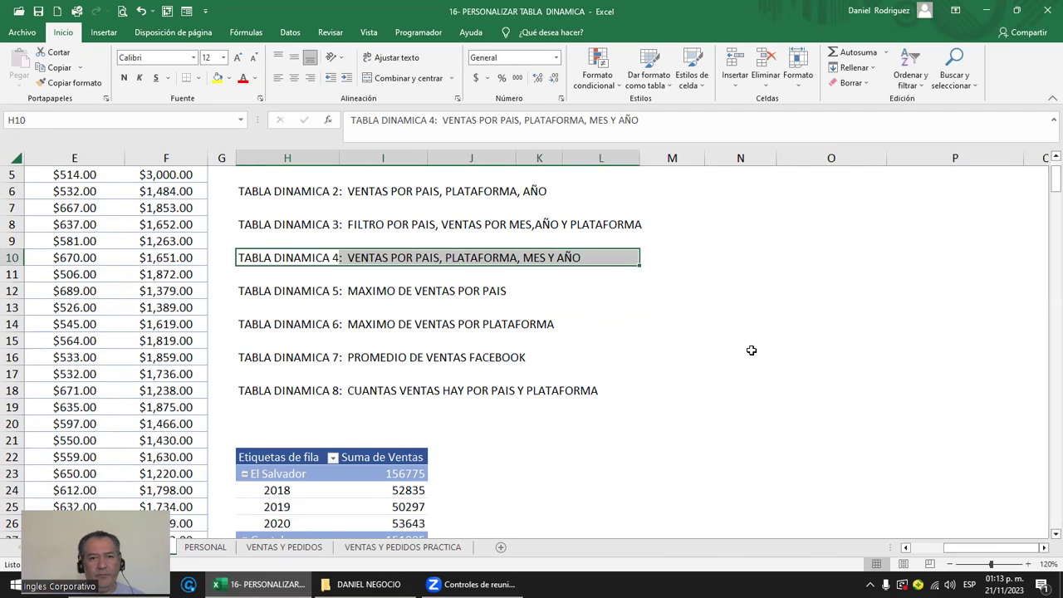
pyautogui.hotkey('ctrl', 'c')
pyautogui.press('Down')
pyautogui.press('Down')
pyautogui.press('Down')
pyautogui.press('Down')
pyautogui.press('Down')
pyautogui.press('Down')
pyautogui.press('Down')
pyautogui.press('Down')
pyautogui.press('Down')
pyautogui.press('Down')
pyautogui.press('Down')
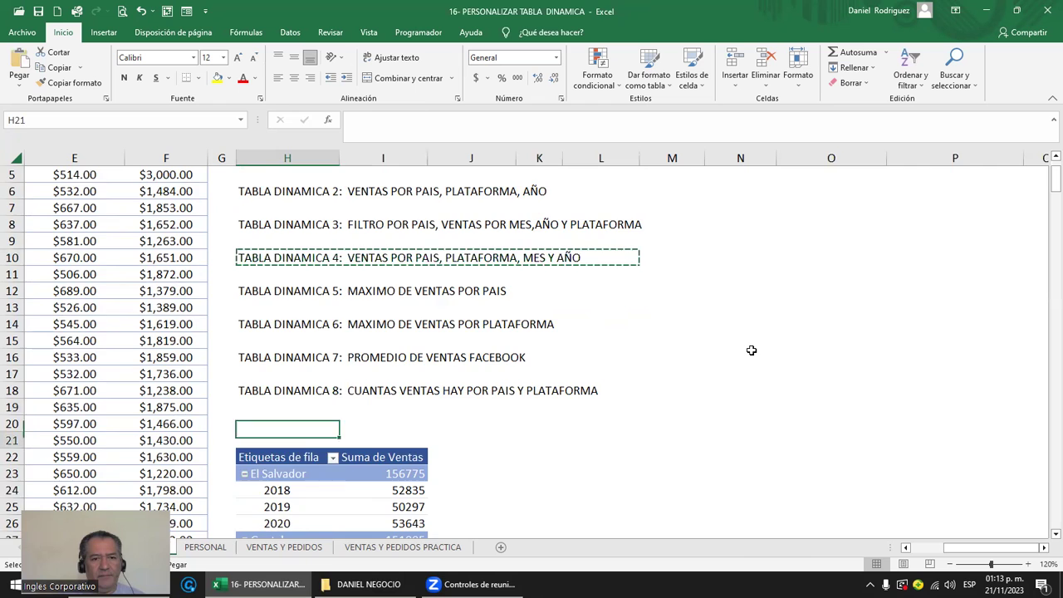
pyautogui.press('Down')
pyautogui.press('Down')
pyautogui.press('Down')
pyautogui.press('Down')
pyautogui.press('Down')
pyautogui.press('Down')
pyautogui.press('Down')
pyautogui.press('Down')
pyautogui.press('Down')
pyautogui.press('Down')
pyautogui.press('Down')
pyautogui.press('Down')
pyautogui.press('Down')
pyautogui.press('Down')
pyautogui.press('Down')
pyautogui.press('Down')
pyautogui.press('Down')
pyautogui.press('Down')
pyautogui.press('Down')
pyautogui.press('Down')
pyautogui.press('Up')
pyautogui.press('Up')
pyautogui.press('Up')
pyautogui.press('Up')
pyautogui.press('Up')
pyautogui.press('Up')
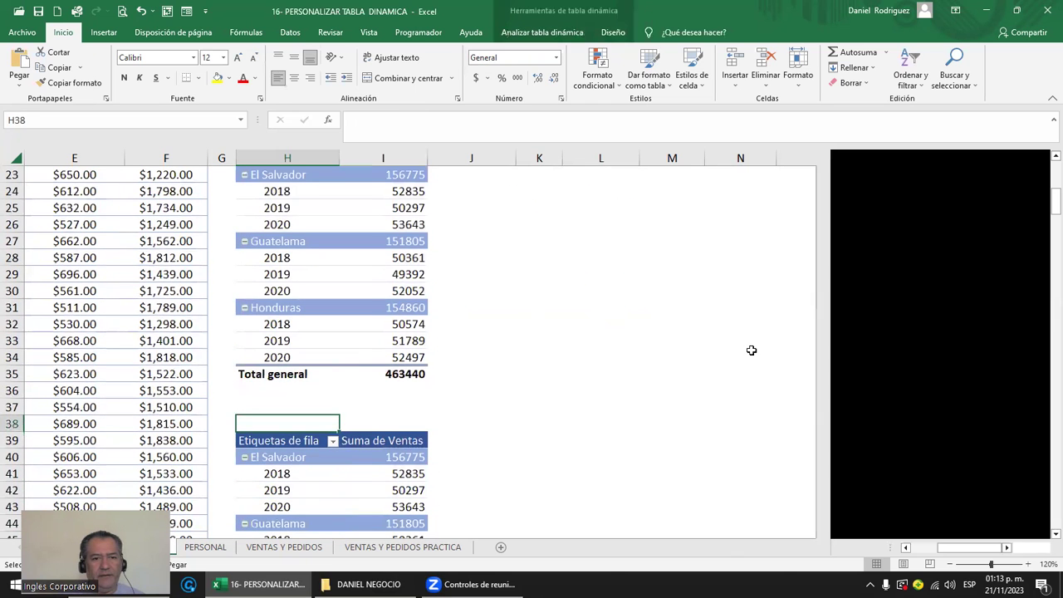
pyautogui.hotkey('ctrl', 'v')
# Move the copied pivot table two rows down so that it starts at H41.
pyautogui.press('Down')
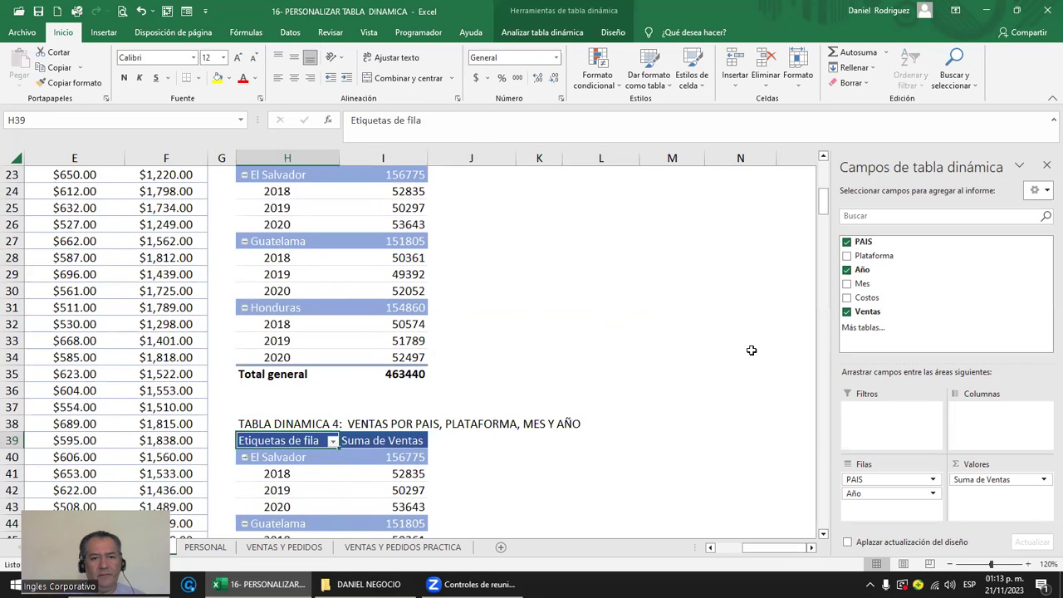
pyautogui.hotkey('shift', 'Down')
pyautogui.hotkey('shift', 'Down')
pyautogui.hotkey('shift', 'Down')
pyautogui.hotkey('shift', 'Down')
pyautogui.hotkey('shift', 'Down')
pyautogui.hotkey('shift', 'Down')
pyautogui.hotkey('shift', 'Down')
pyautogui.hotkey('shift', 'Down')
pyautogui.hotkey('shift', 'Down')
pyautogui.hotkey('shift', 'Down')
pyautogui.hotkey('shift', 'Down')
pyautogui.hotkey('shift', 'Down')
pyautogui.hotkey('shift', 'Down')
pyautogui.hotkey('shift', 'Down')
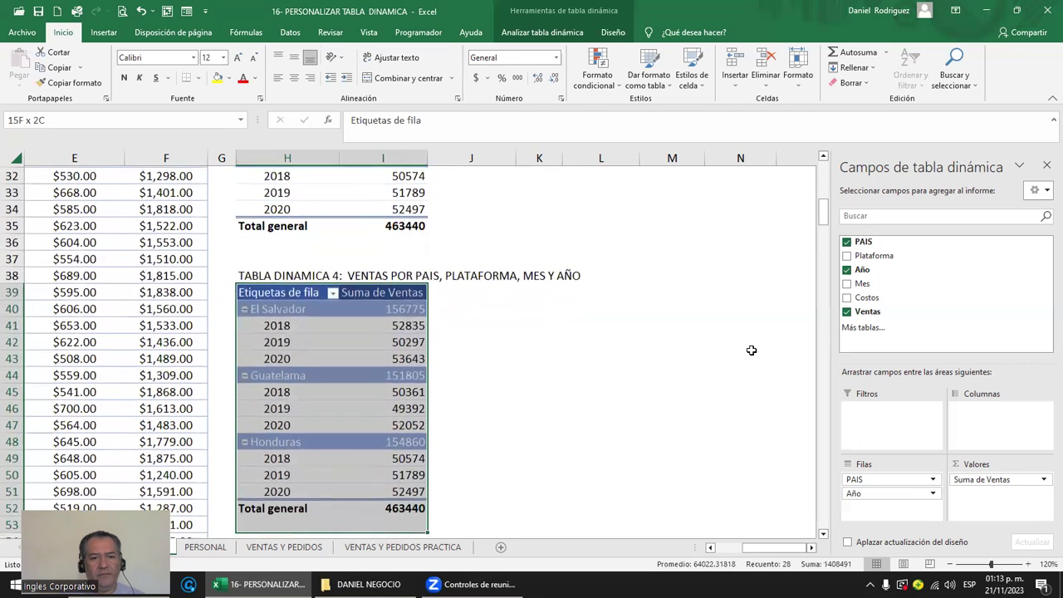
pyautogui.hotkey('shift', 'Down')
pyautogui.hotkey('ctrl', 'c')
pyautogui.press('Down')
pyautogui.press('Down')
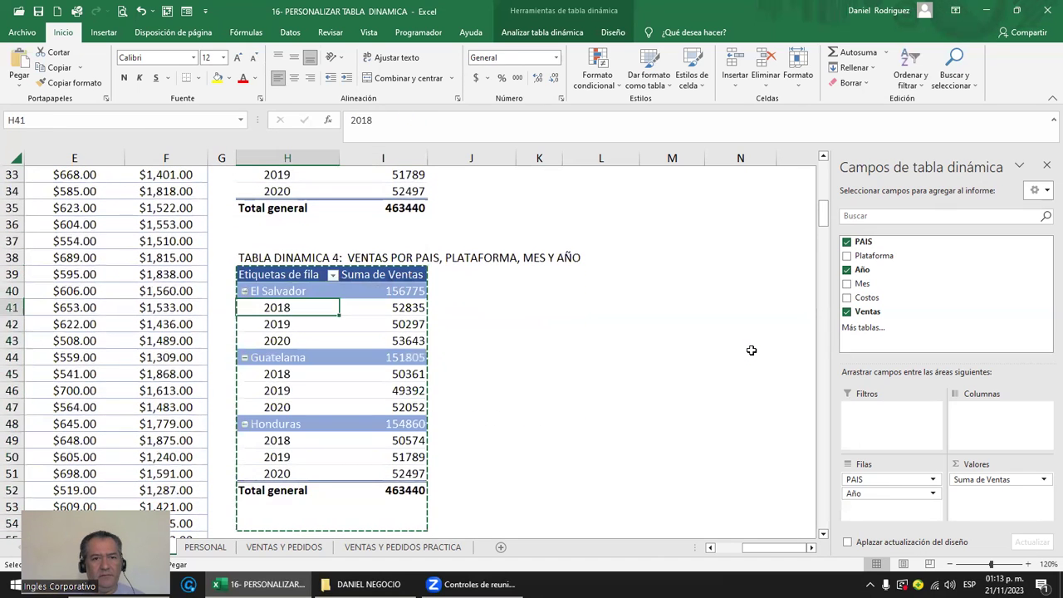
pyautogui.hotkey('ctrl', 'v')
# Remove the PAIS, Año and Ventas fields from the pivot table under the TABLA DINAMICA 4 title.
pyautogui.click(320, 254)
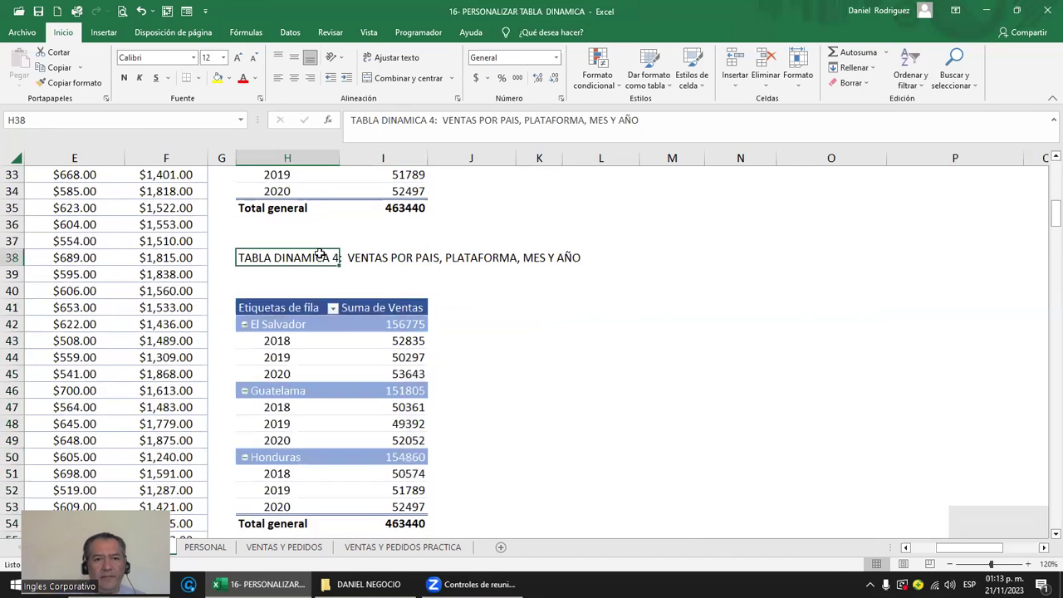
pyautogui.click(283, 308)
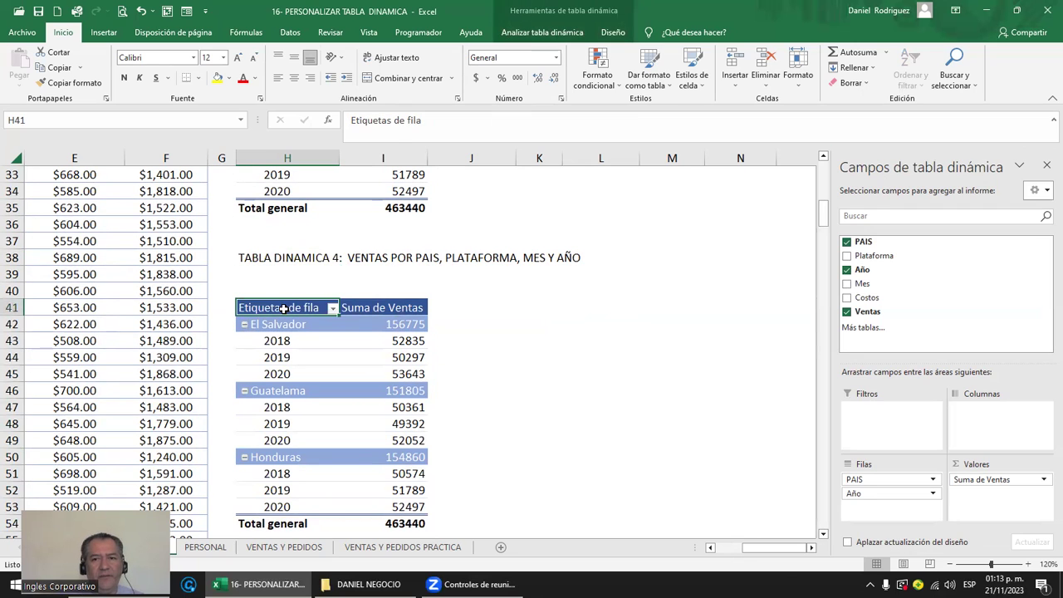
pyautogui.moveTo(880, 477); pyautogui.dragTo(942, 311)
pyautogui.moveTo(908, 486); pyautogui.dragTo(888, 411)
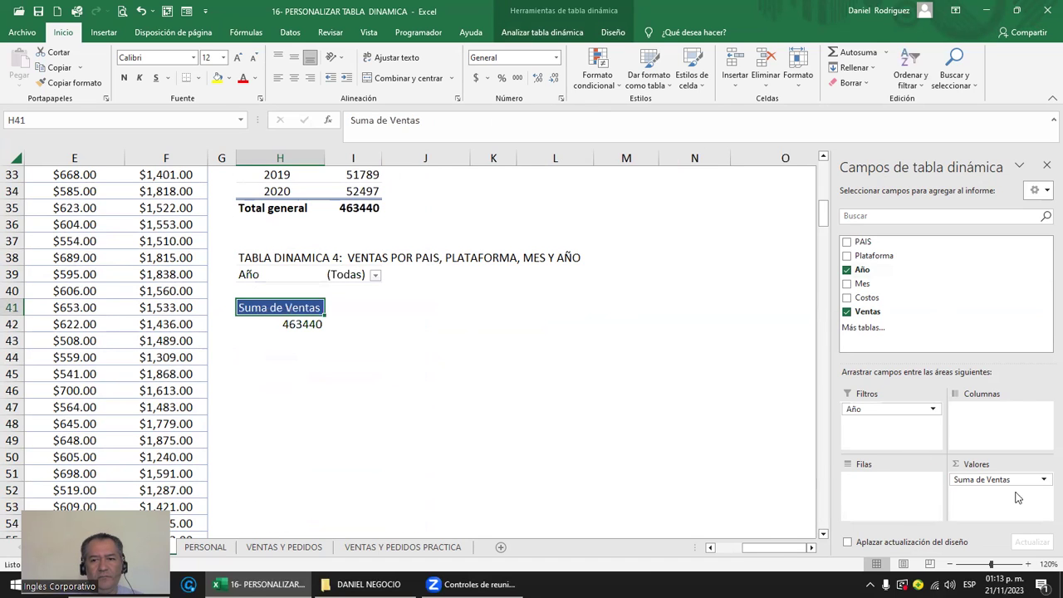
pyautogui.moveTo(992, 479); pyautogui.dragTo(966, 303)
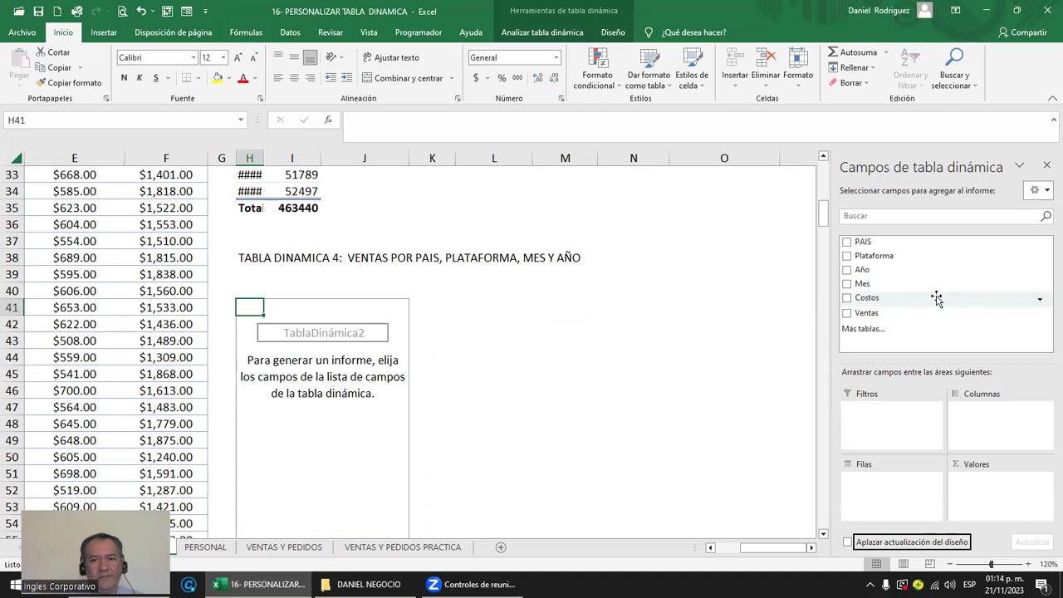
# Add PAIS and Plataforma as row fields and the sum of Ventas as the value field of the emptied pivot table.
pyautogui.moveTo(862, 241); pyautogui.dragTo(885, 489)
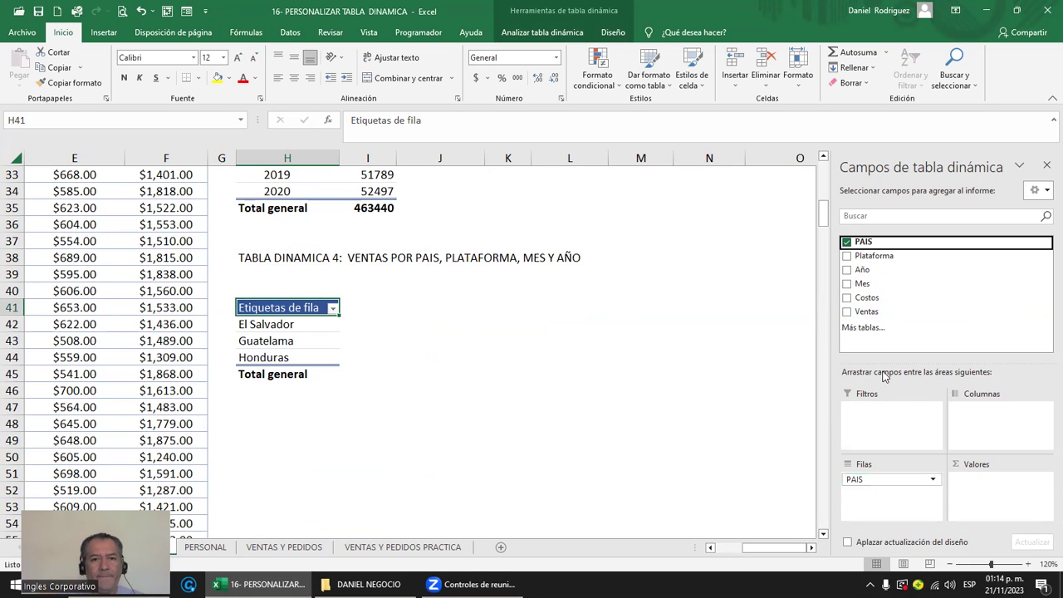
pyautogui.moveTo(878, 256); pyautogui.dragTo(907, 494)
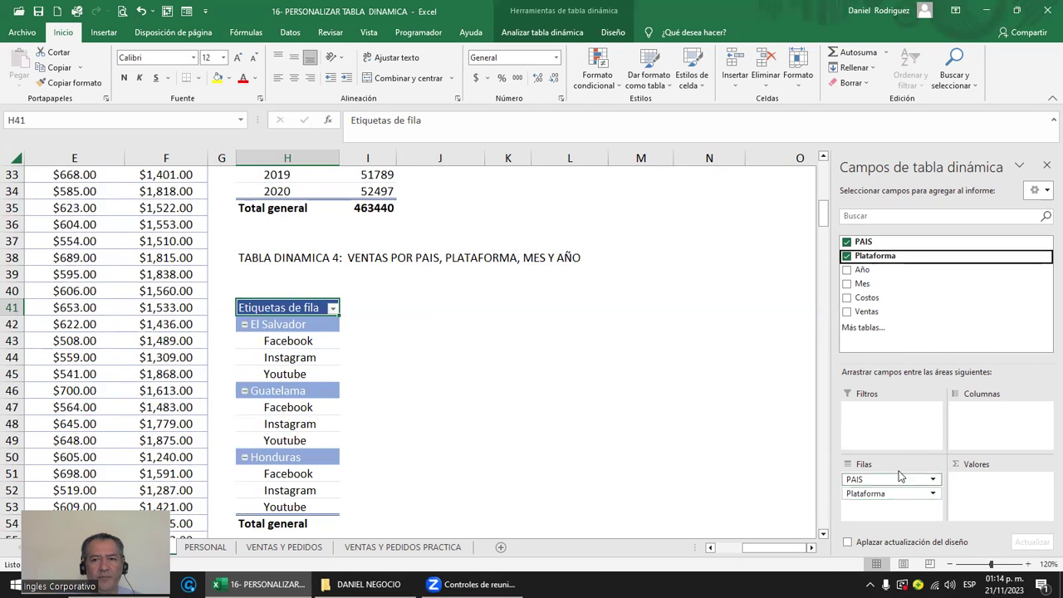
pyautogui.moveTo(874, 313); pyautogui.dragTo(986, 496)
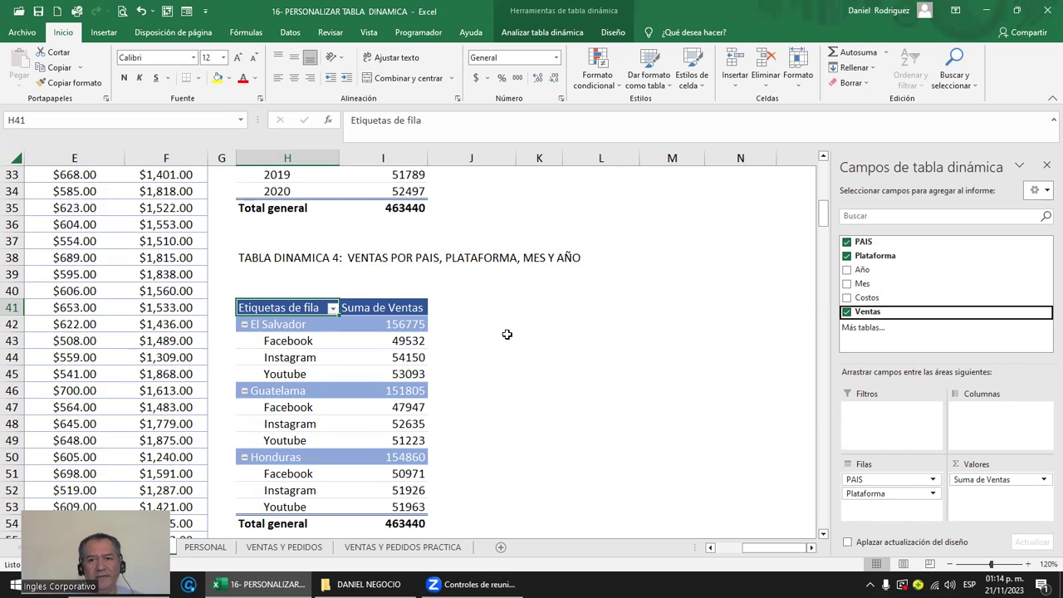
# Add the Mes field to the rows below Plataforma, check the monthly breakdown, and move Mes to the columns.
pyautogui.moveTo(862, 283); pyautogui.dragTo(885, 516)
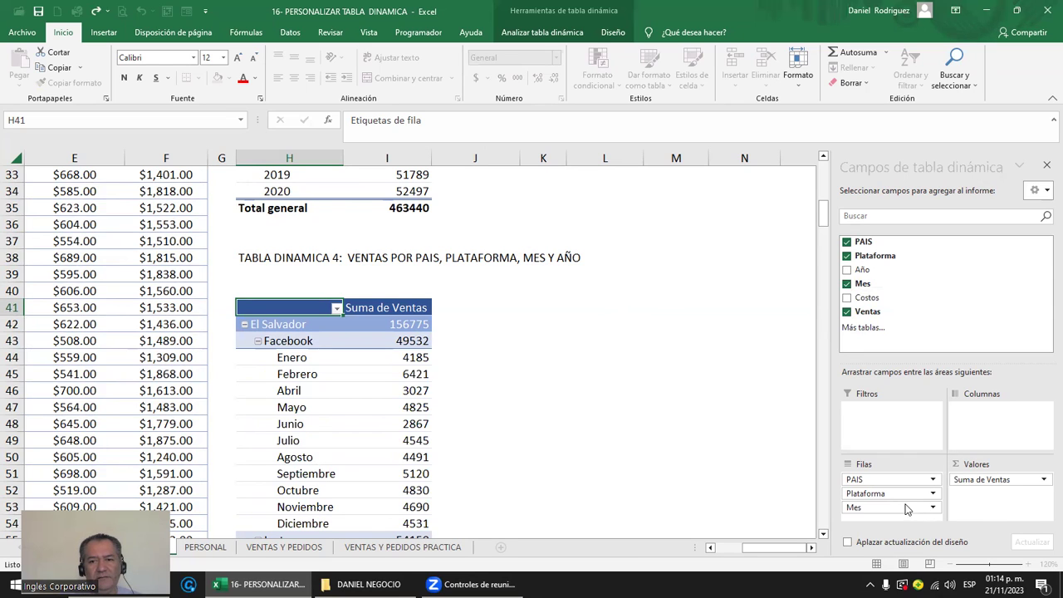
pyautogui.click(676, 422)
pyautogui.click(359, 390)
pyautogui.scroll(-2, 623, 423)
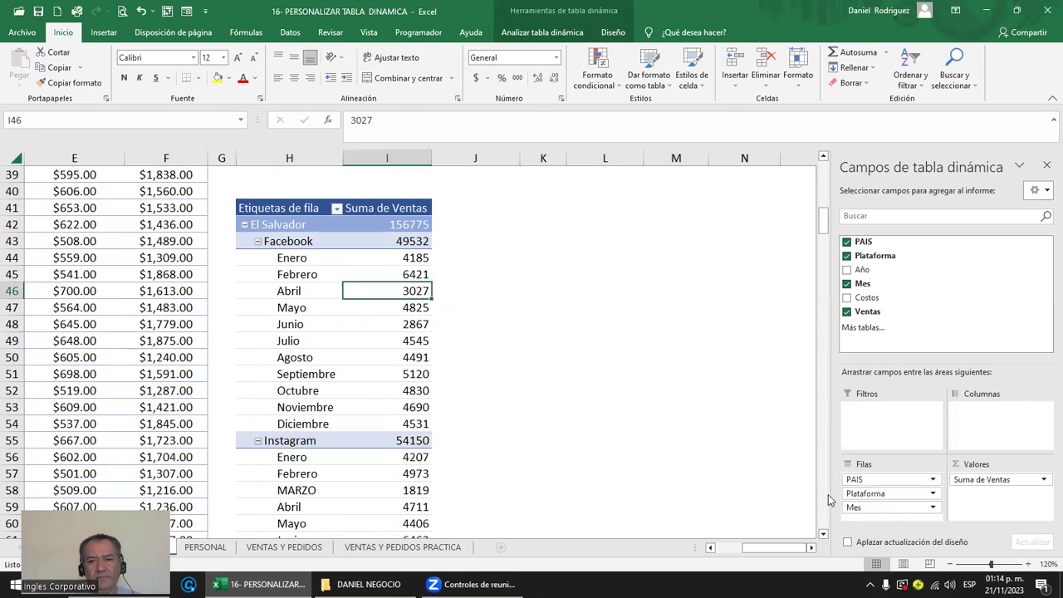
pyautogui.moveTo(885, 507); pyautogui.dragTo(980, 420)
pyautogui.click(506, 190)
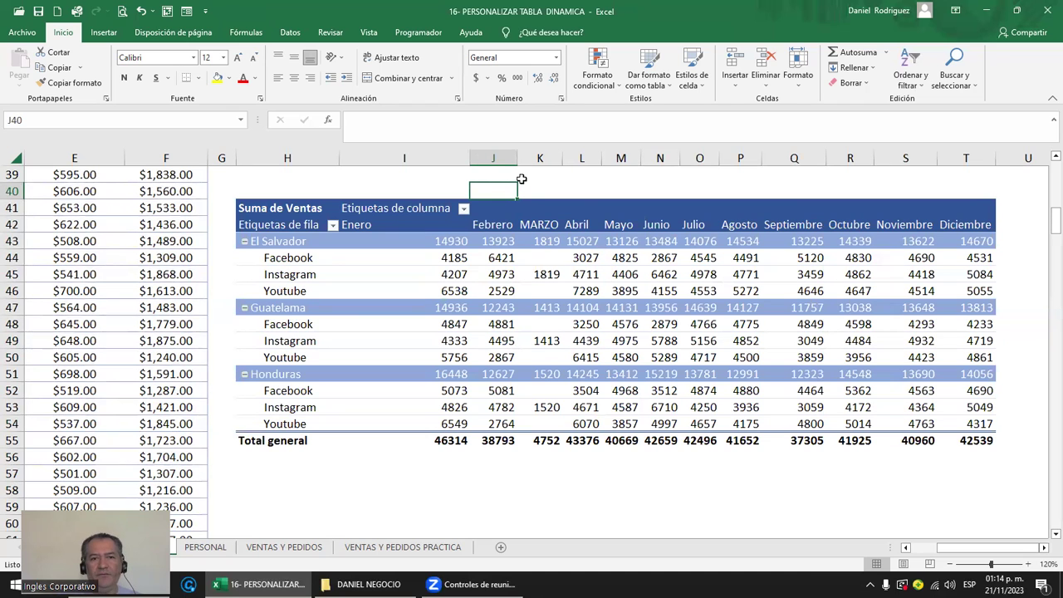
# Add the Año field to the columns above Mes in the pivot table under the TABLA DINAMICA 4 title.
pyautogui.click(283, 241)
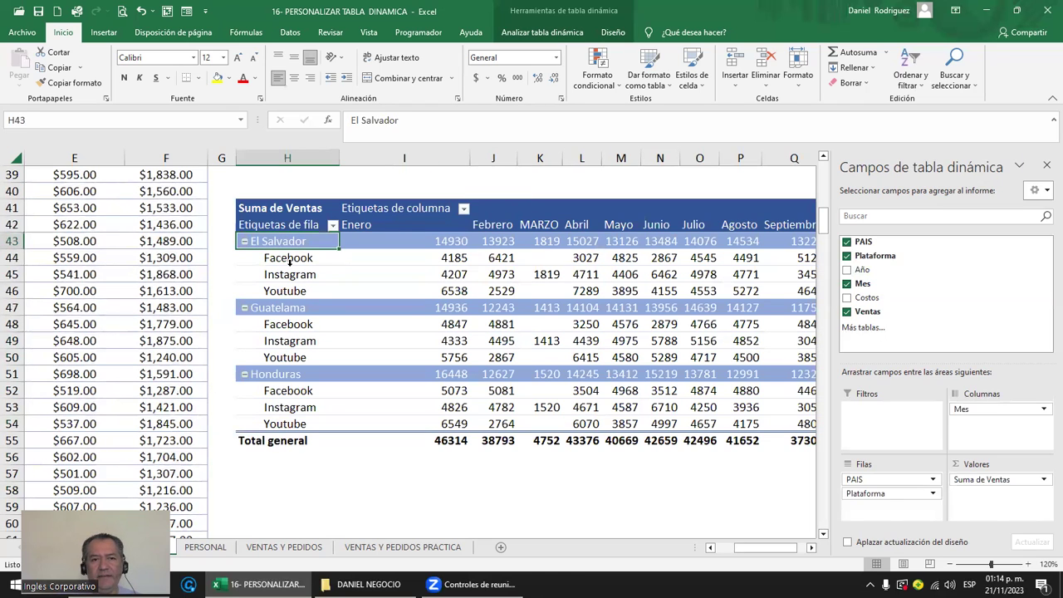
pyautogui.click(288, 261)
pyautogui.click(446, 245)
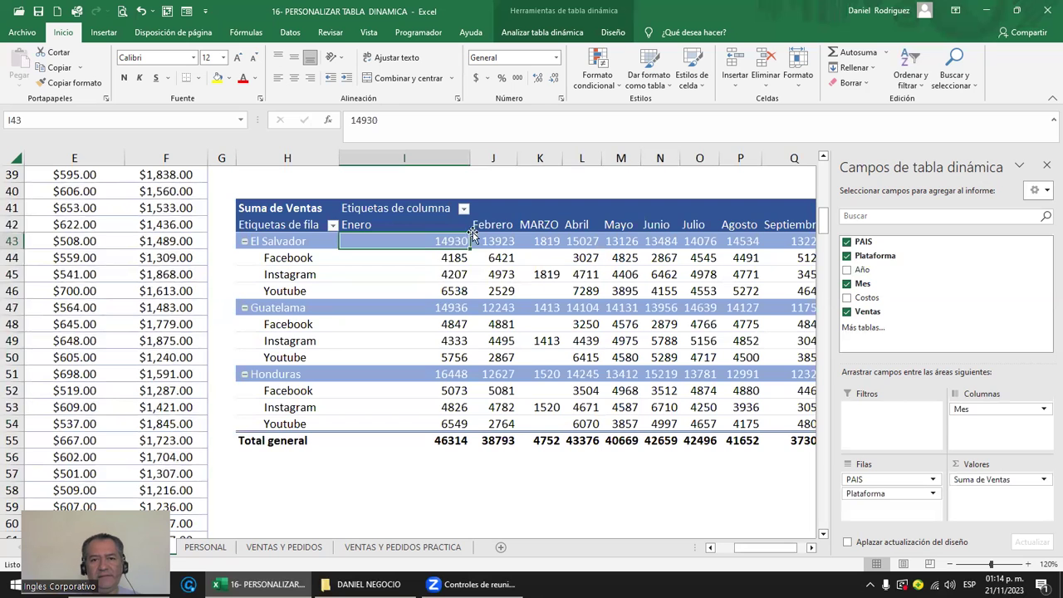
pyautogui.click(479, 216)
pyautogui.click(524, 212)
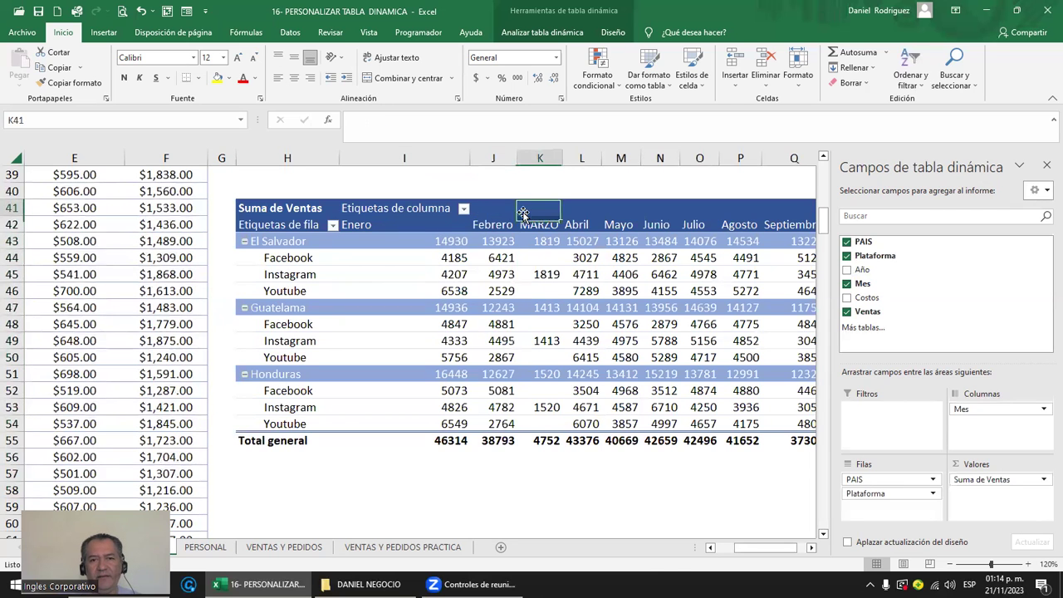
pyautogui.scroll(1, 540, 211)
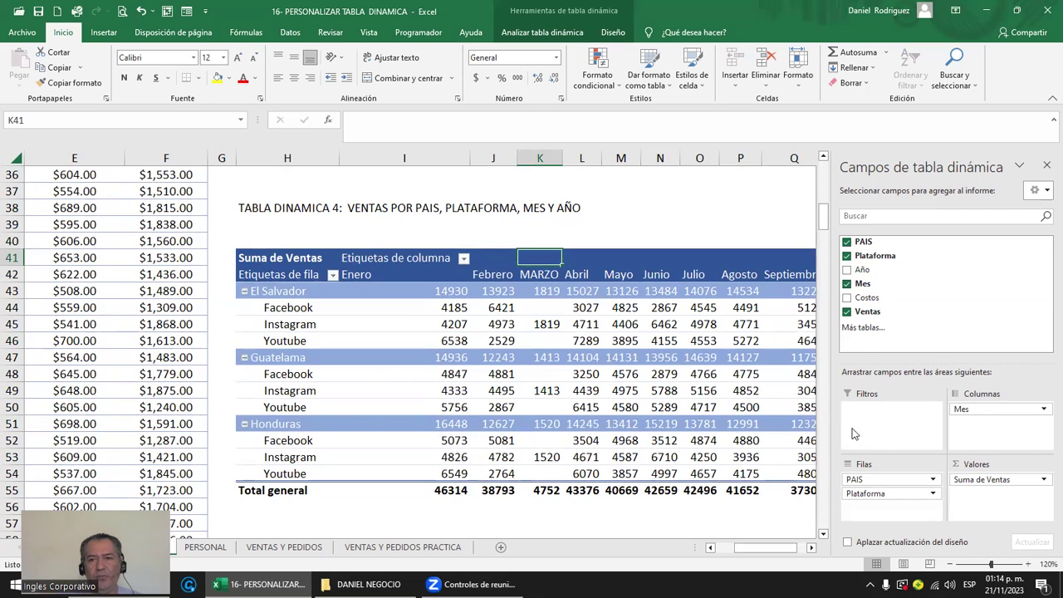
pyautogui.moveTo(862, 270)
pyautogui.mouseDown()
pyautogui.moveTo(900, 342)
pyautogui.moveTo(979, 394)
pyautogui.moveTo(984, 412)
pyautogui.mouseUp()
# Examine the column headers across the pivot table from the 2018 months through the start of 2019.
pyautogui.click(463, 238)
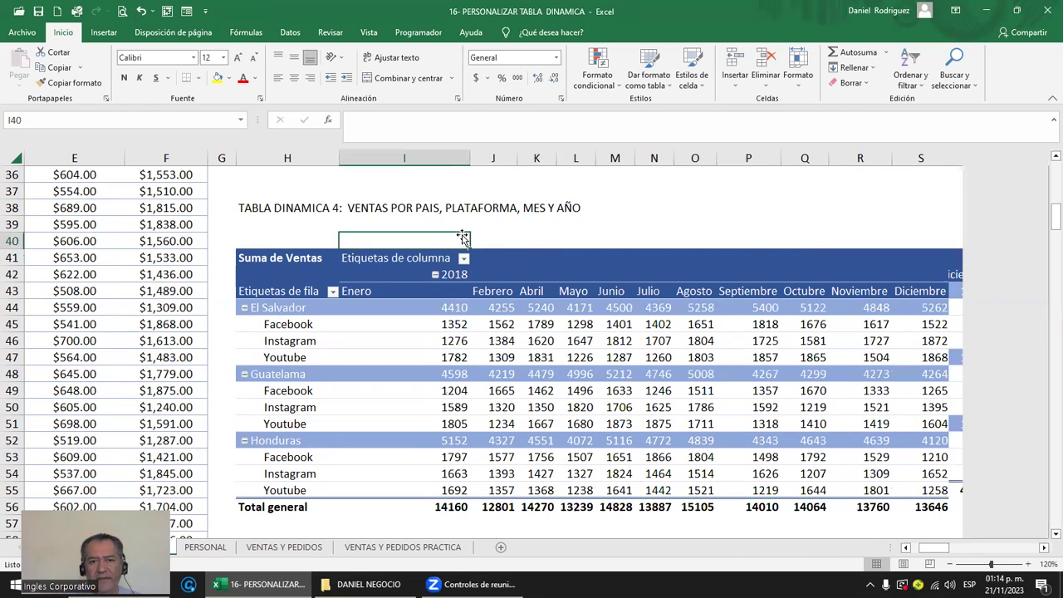
pyautogui.press('Right')
pyautogui.press('Right')
pyautogui.press('Right')
pyautogui.press('Right')
pyautogui.press('Right')
pyautogui.press('Right')
pyautogui.press('Right')
pyautogui.press('Right')
pyautogui.press('Right')
pyautogui.press('Right')
pyautogui.press('Right')
pyautogui.press('Right')
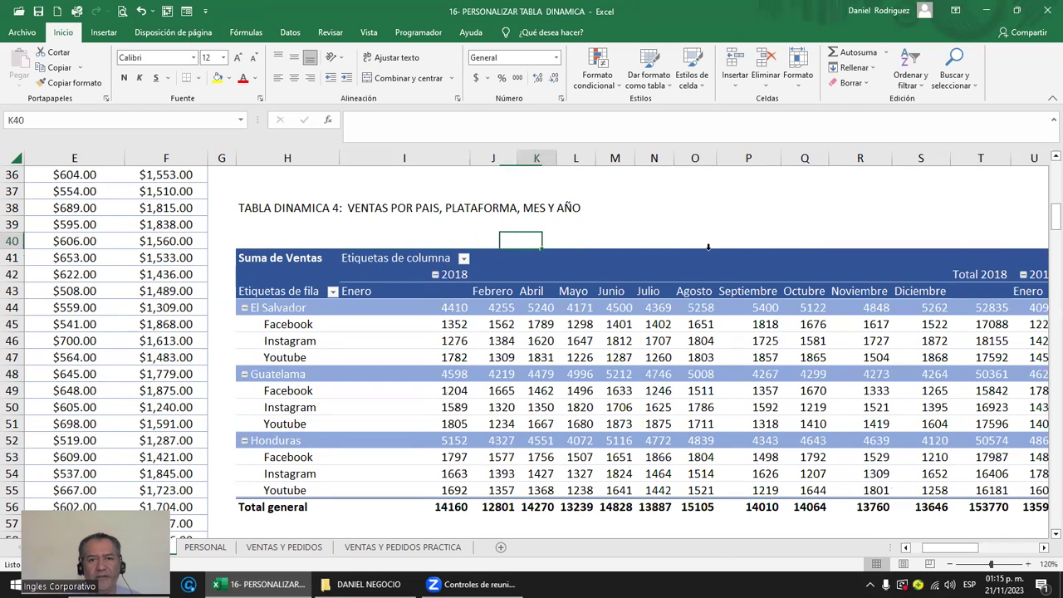
pyautogui.hscroll(1, 707, 246)
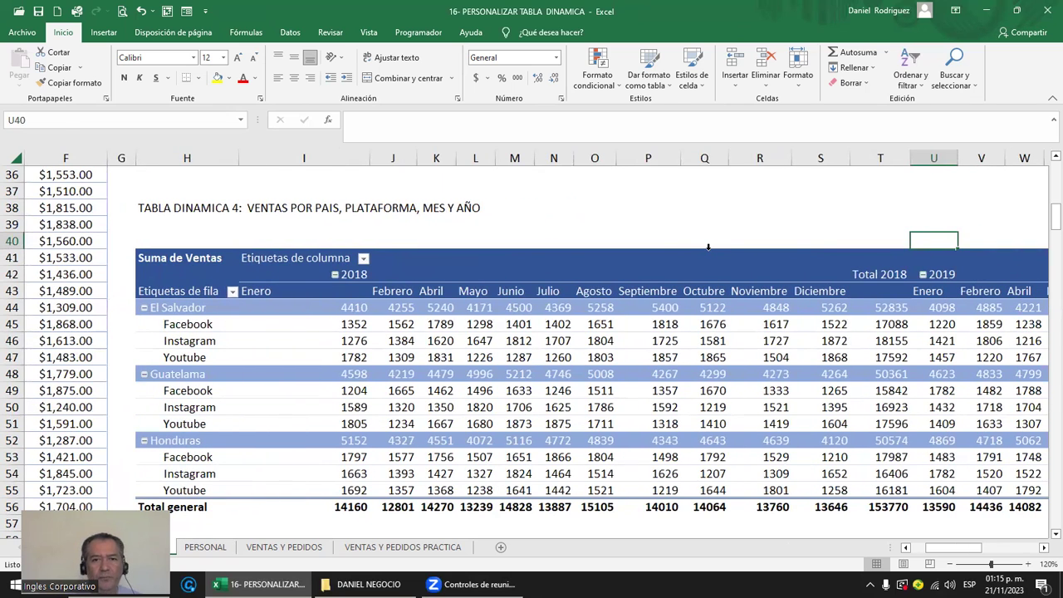
# Collapse and re-expand the 2018 column group, and review its month headers from Enero to Diciembre.
pyautogui.click(334, 275)
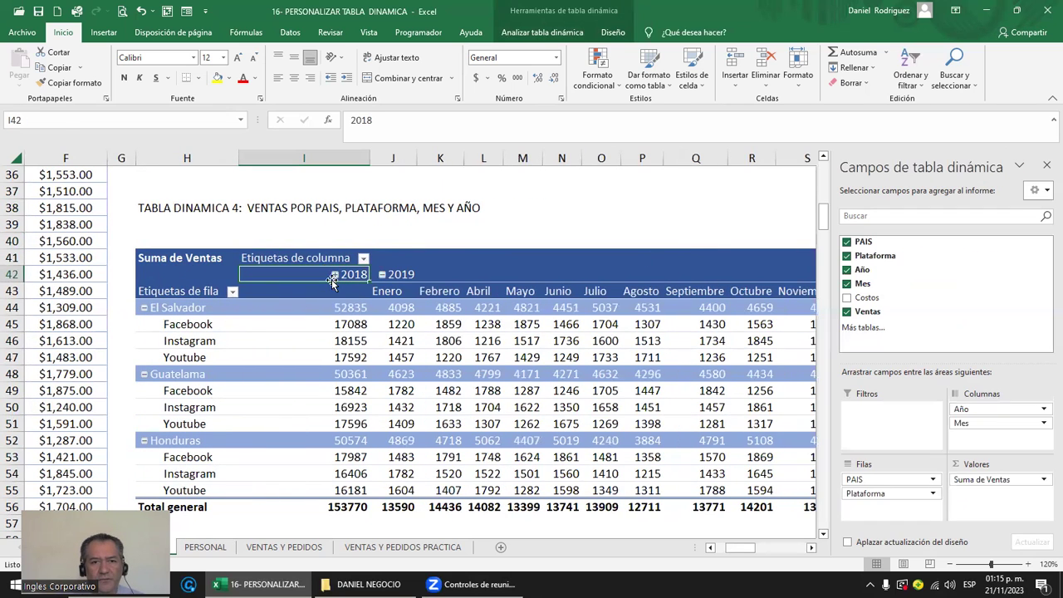
pyautogui.click(333, 275)
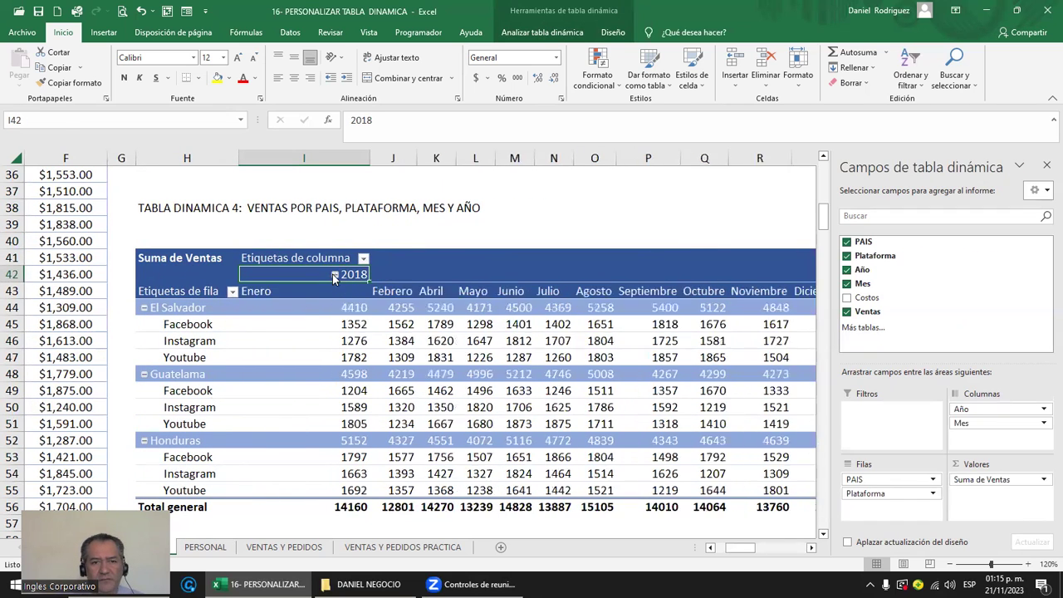
pyautogui.press('Down')
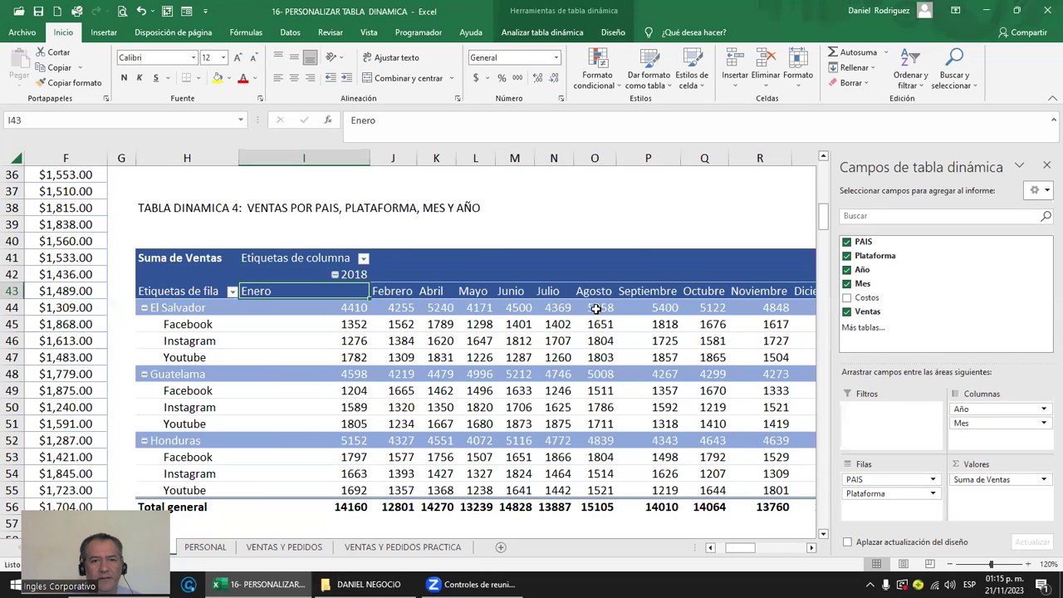
pyautogui.hotkey('shift', 'Right')
pyautogui.hotkey('shift', 'Right')
pyautogui.hotkey('shift', 'Right')
pyautogui.hotkey('shift', 'Right')
pyautogui.hotkey('shift', 'Right')
pyautogui.hotkey('shift', 'Right')
pyautogui.hotkey('shift', 'Right')
pyautogui.hotkey('shift', 'Right')
pyautogui.hotkey('shift', 'Right')
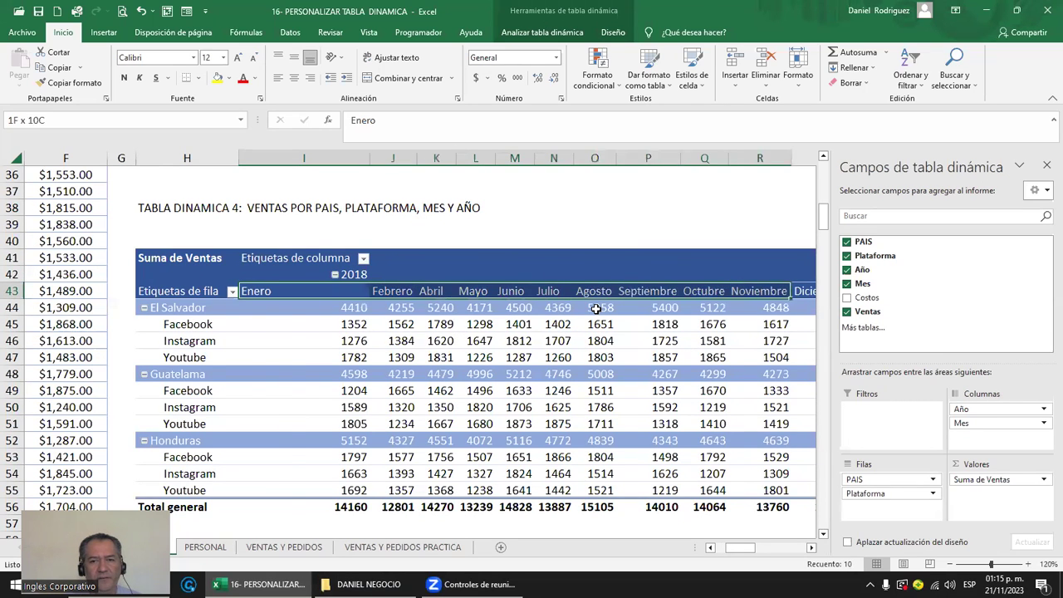
pyautogui.hotkey('shift', 'Right')
pyautogui.hotkey('shift', 'Up')
pyautogui.hotkey('shift', 'Up')
pyautogui.hotkey('shift', 'Down')
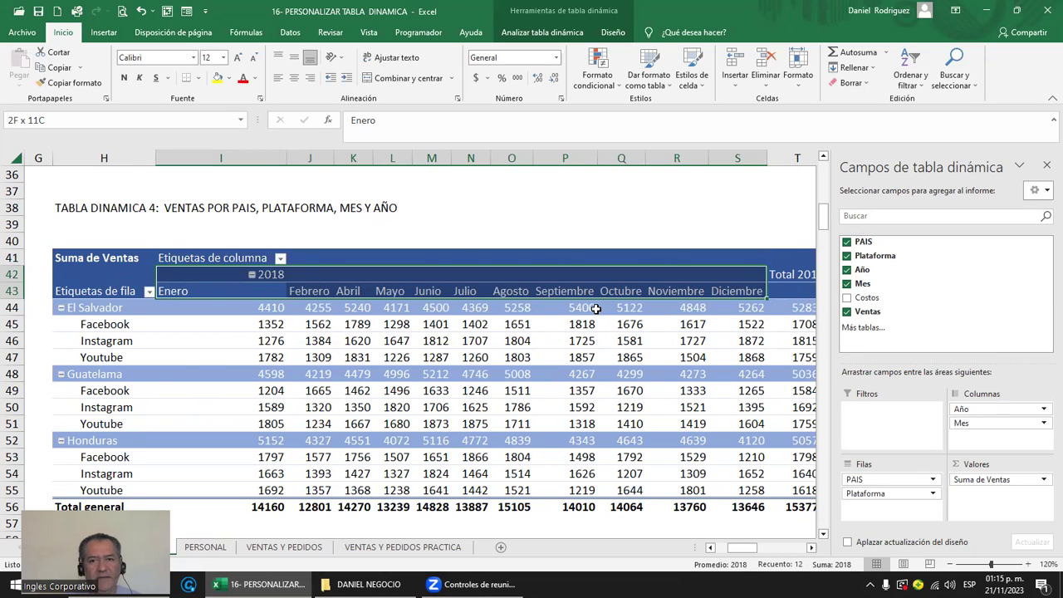
# Locate the Total 2018 column after Diciembre and examine its values.
pyautogui.press('Right')
pyautogui.press('Right')
pyautogui.press('Right')
pyautogui.press('Right')
pyautogui.press('Right')
pyautogui.press('Right')
pyautogui.press('Right')
pyautogui.press('Right')
pyautogui.press('Right')
pyautogui.press('Right')
pyautogui.press('Right')
pyautogui.press('Up')
pyautogui.hotkey('shift', 'Down')
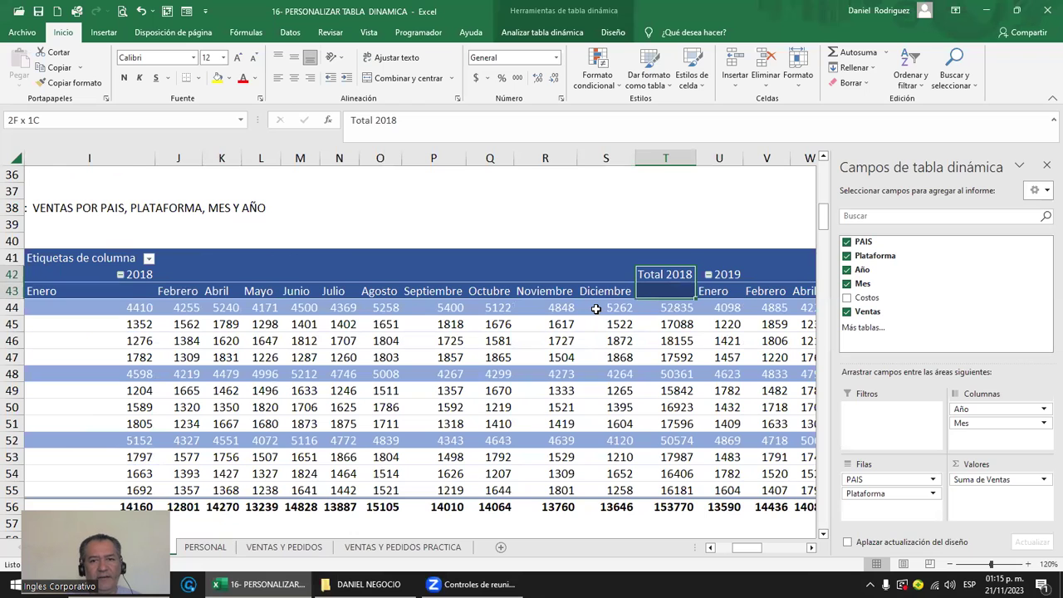
pyautogui.click(673, 158)
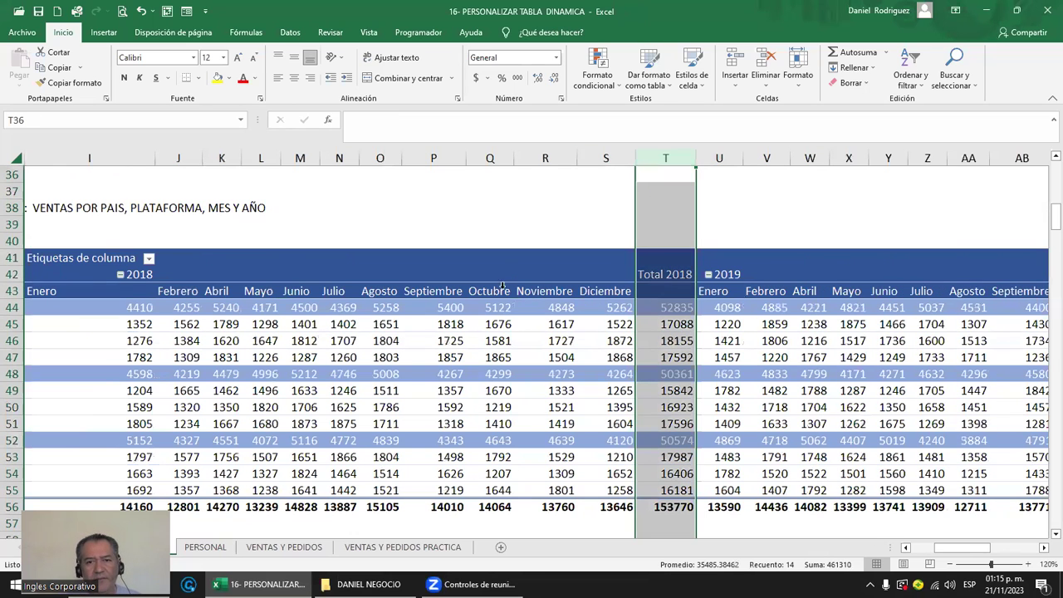
pyautogui.click(489, 305)
pyautogui.click(432, 258)
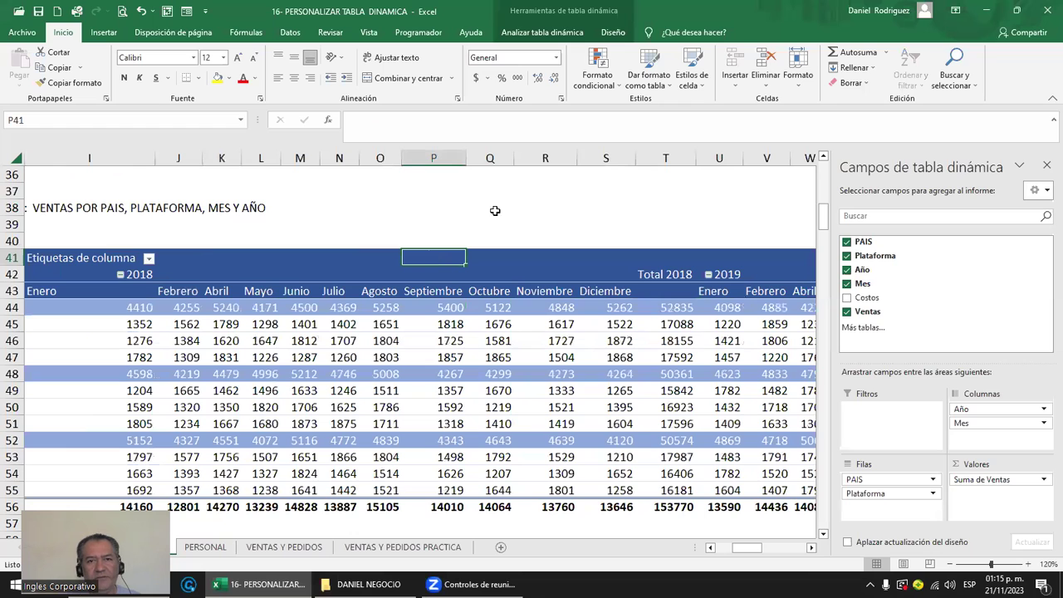
# Try grand totals for columns only, and turn them on for both rows and columns of the pivot table.
pyautogui.click(612, 32)
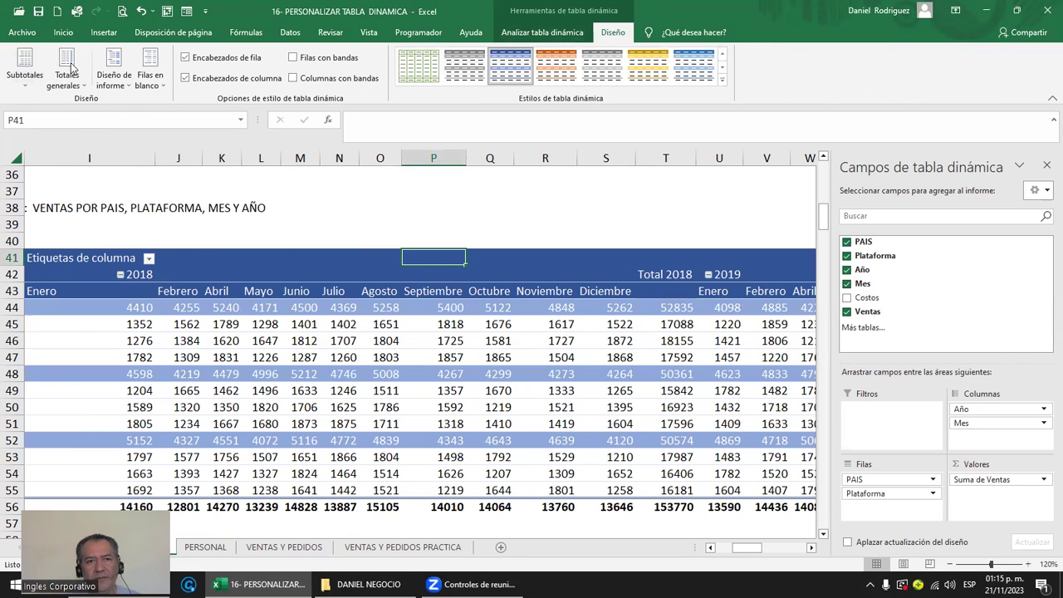
pyautogui.click(76, 89)
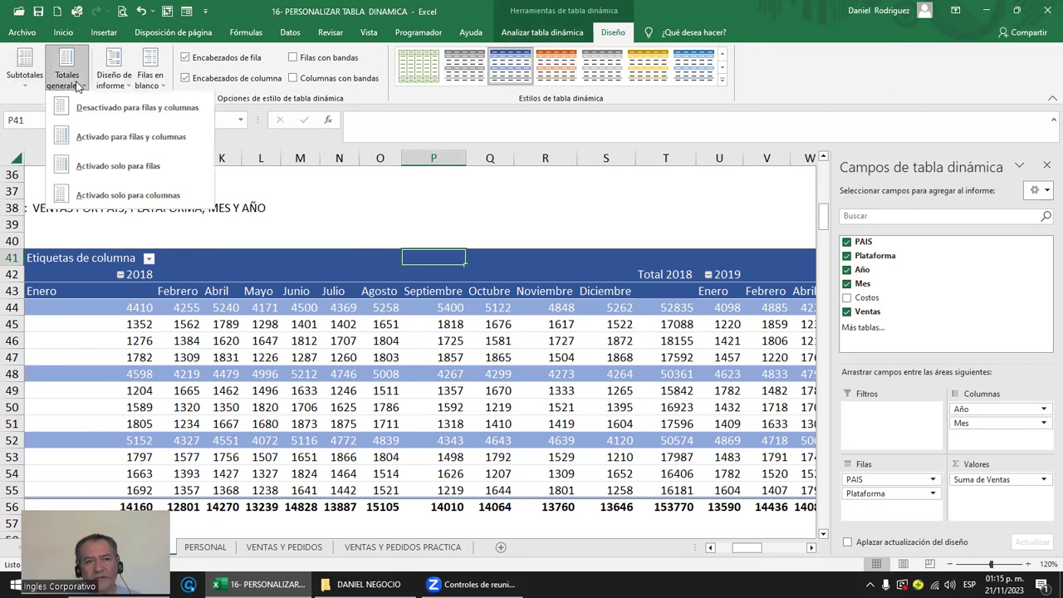
pyautogui.click(101, 197)
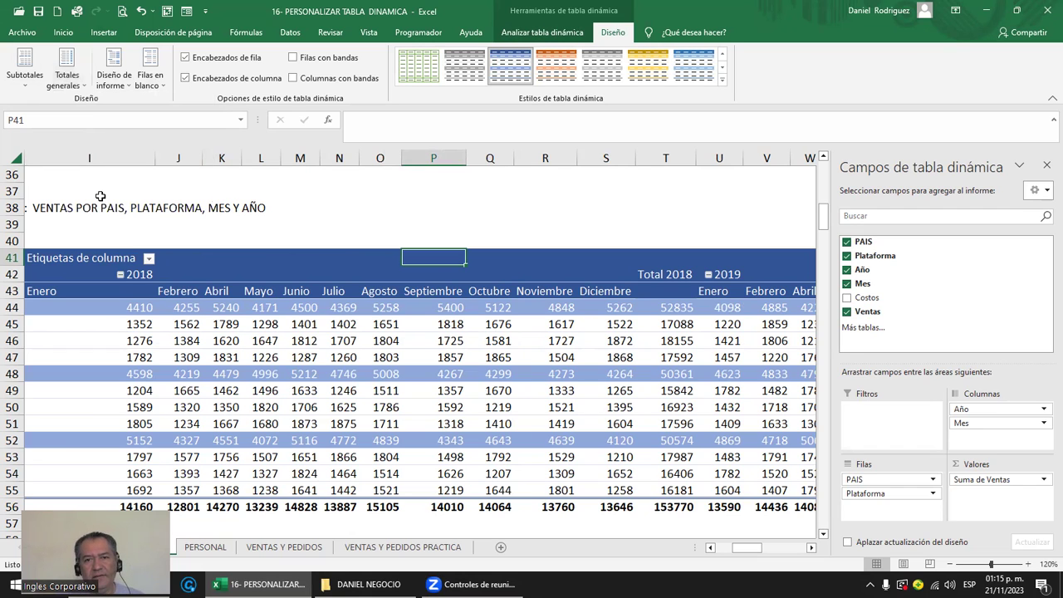
pyautogui.click(73, 83)
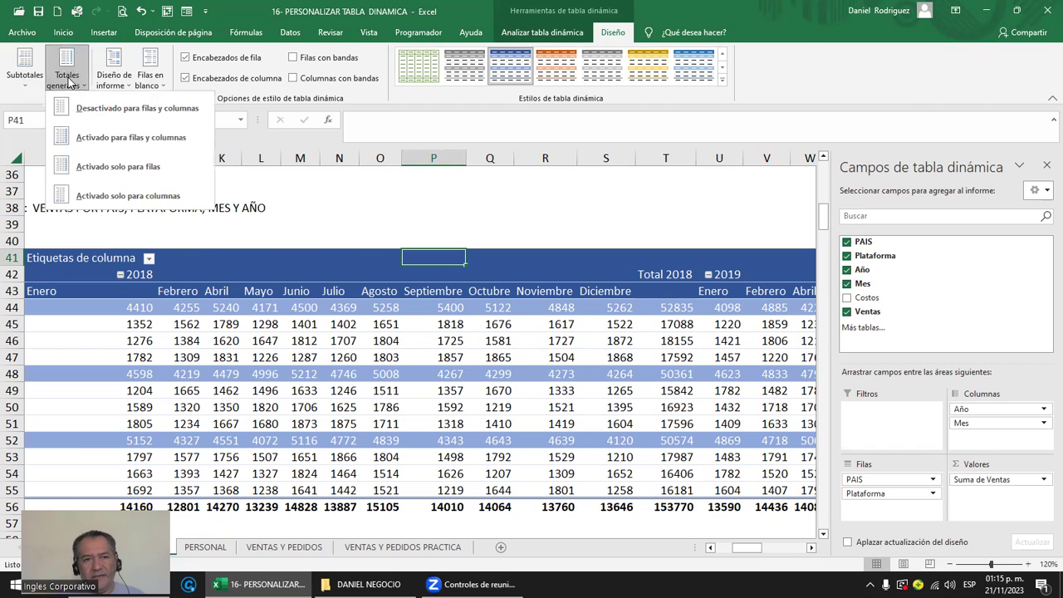
pyautogui.click(163, 139)
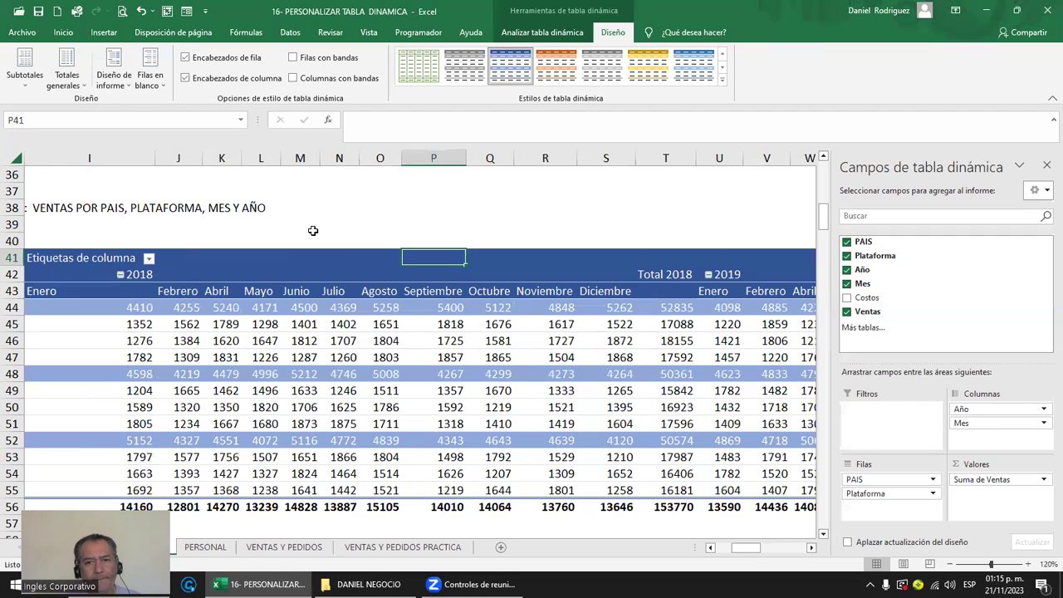
# Check whether the Total 2018 column is still shown between the 2018 and 2019 months.
pyautogui.moveTo(670, 328)
pyautogui.scroll(-1, 670, 329)
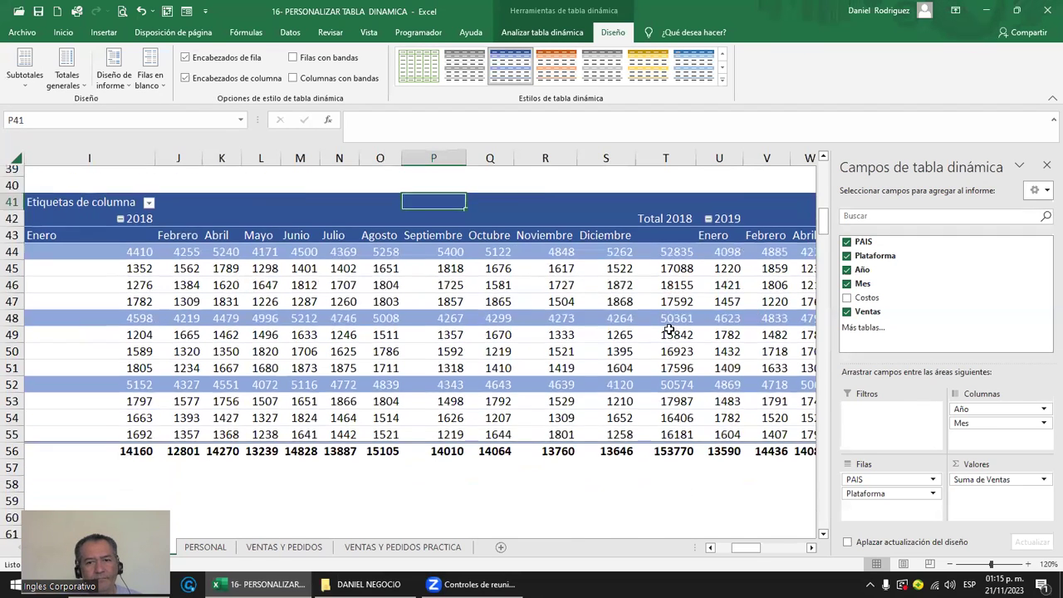
pyautogui.scroll(2, 664, 340)
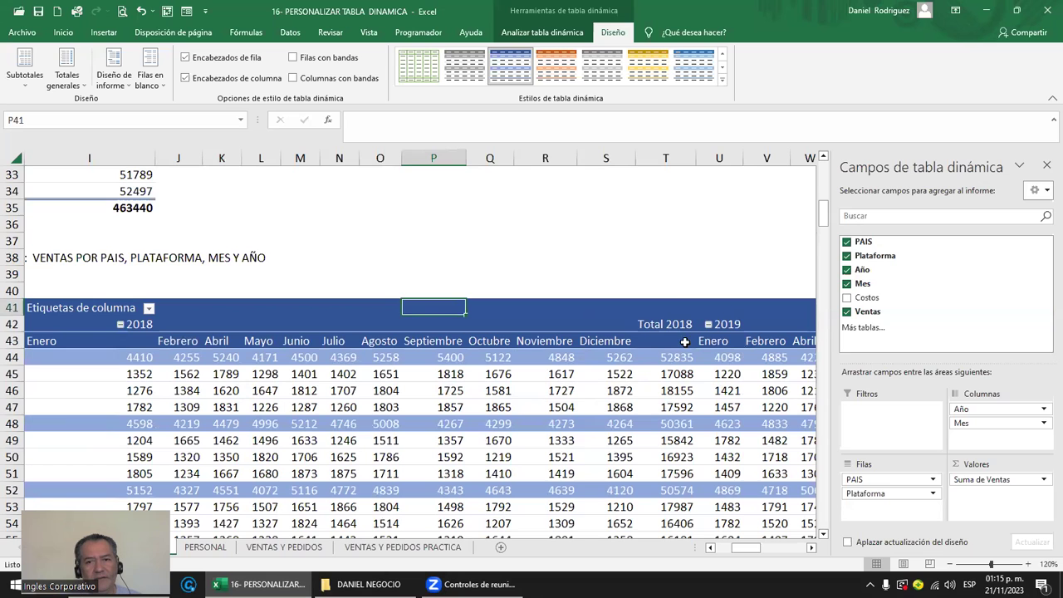
pyautogui.click(656, 157)
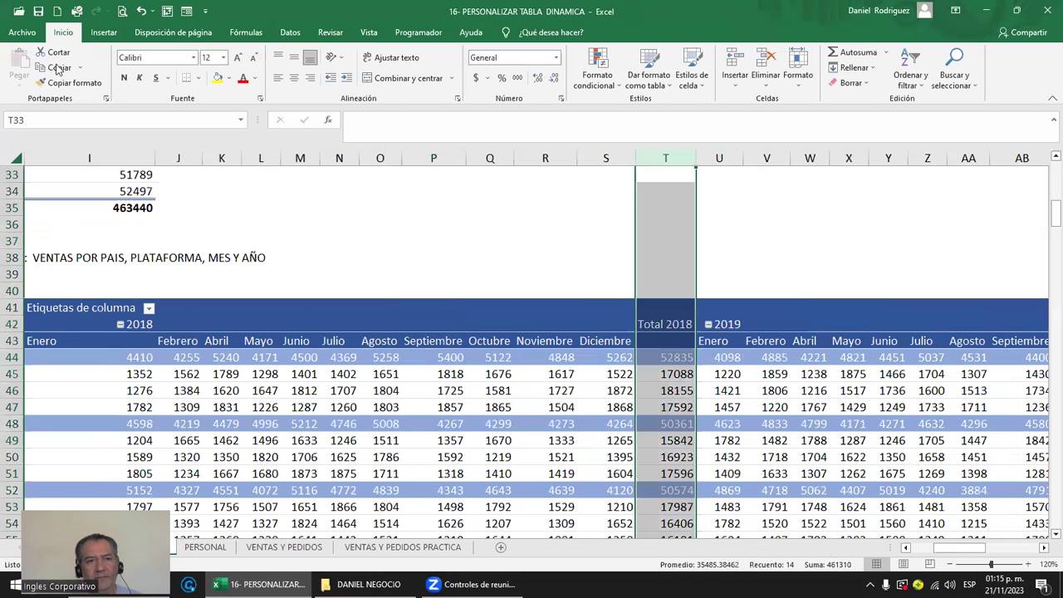
pyautogui.click(605, 340)
pyautogui.moveTo(578, 341); pyautogui.dragTo(514, 335)
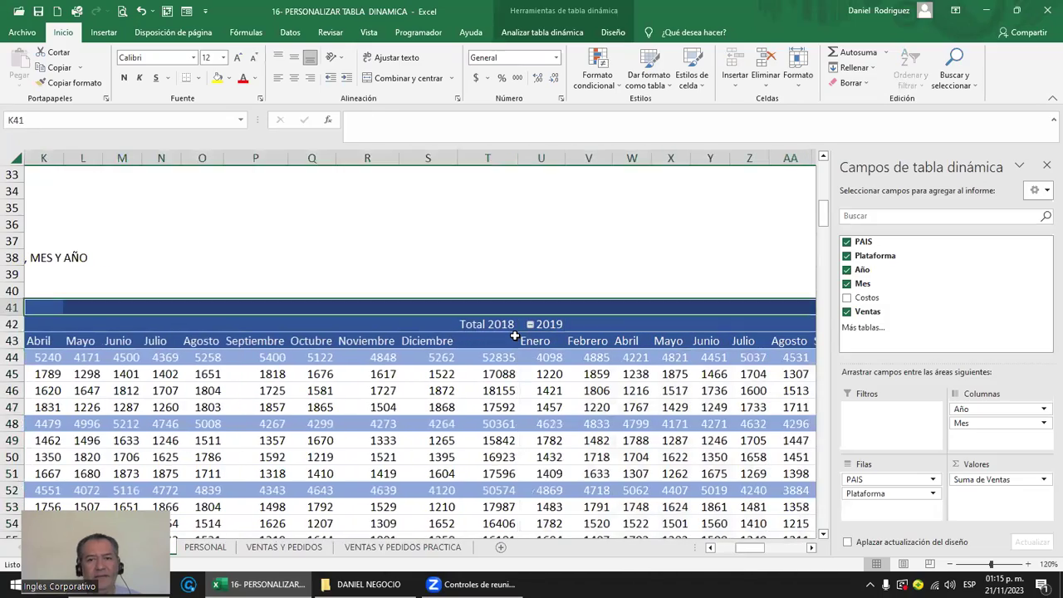
# Look over the whole width of the pivot table across 2018, 2019 and 2020, and return to its first column.
pyautogui.scroll(-6, 541, 332)
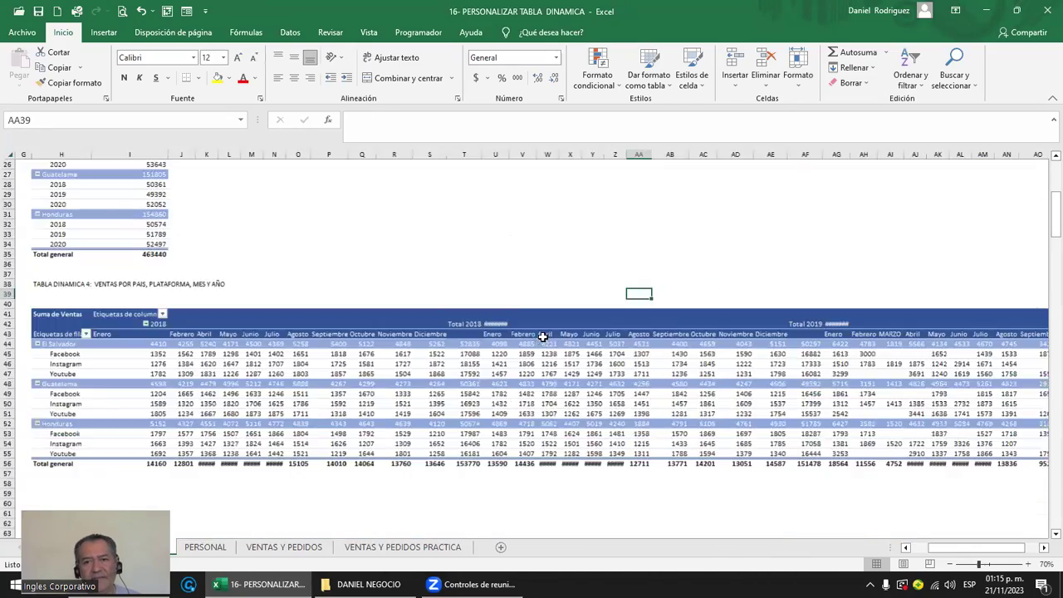
pyautogui.scroll(5, 541, 336)
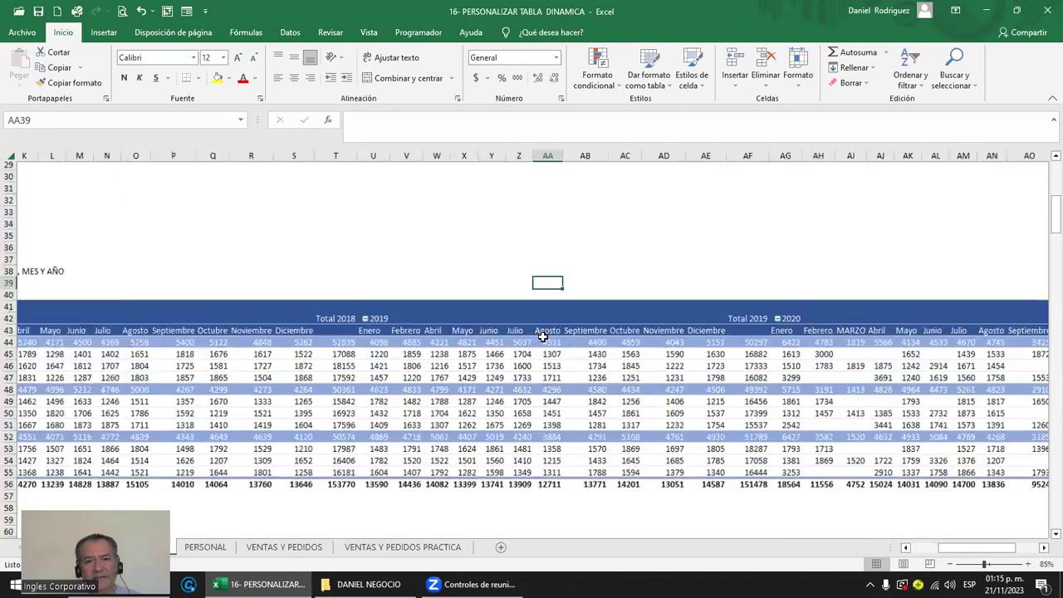
pyautogui.click(388, 282)
pyautogui.press('Left')
pyautogui.press('Left')
pyautogui.press('Left')
pyautogui.press('Left')
pyautogui.press('Left')
pyautogui.press('Left')
pyautogui.press('Left')
pyautogui.press('Left')
pyautogui.press('Left')
pyautogui.press('Left')
pyautogui.press('Left')
pyautogui.press('Left')
pyautogui.press('Left')
pyautogui.press('Left')
pyautogui.press('Left')
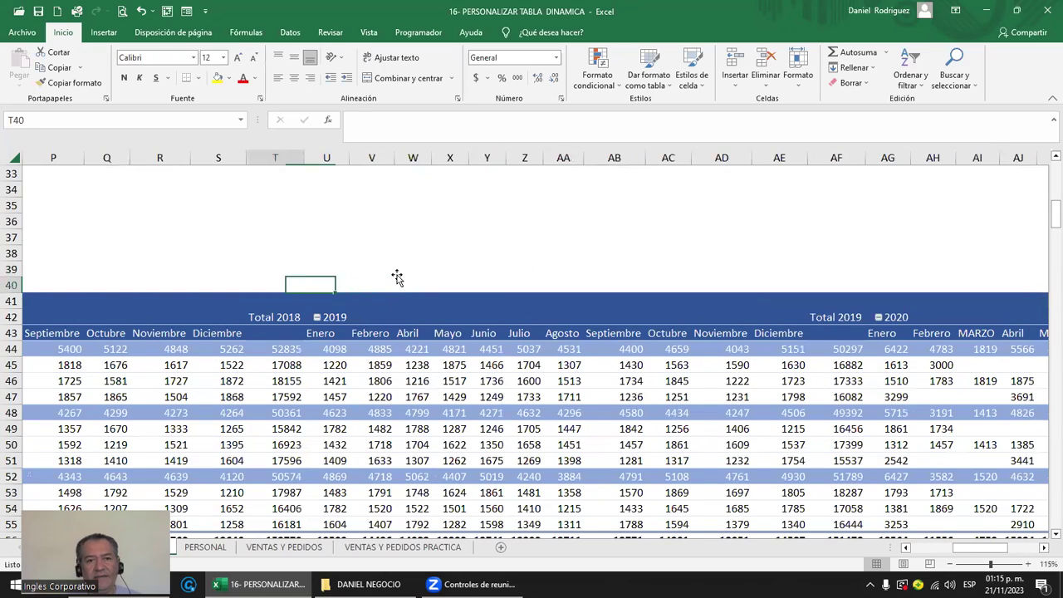
pyautogui.press('Right')
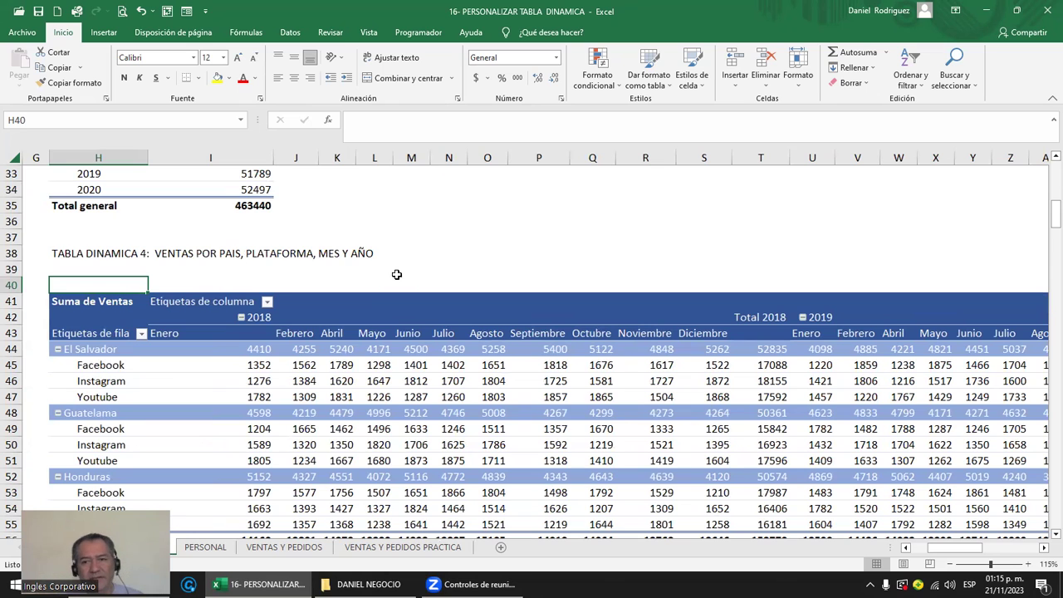
# Rearrange the pivot table with Año as report filter, Mes in the rows below PAIS, and Plataforma in the columns.
pyautogui.click(401, 324)
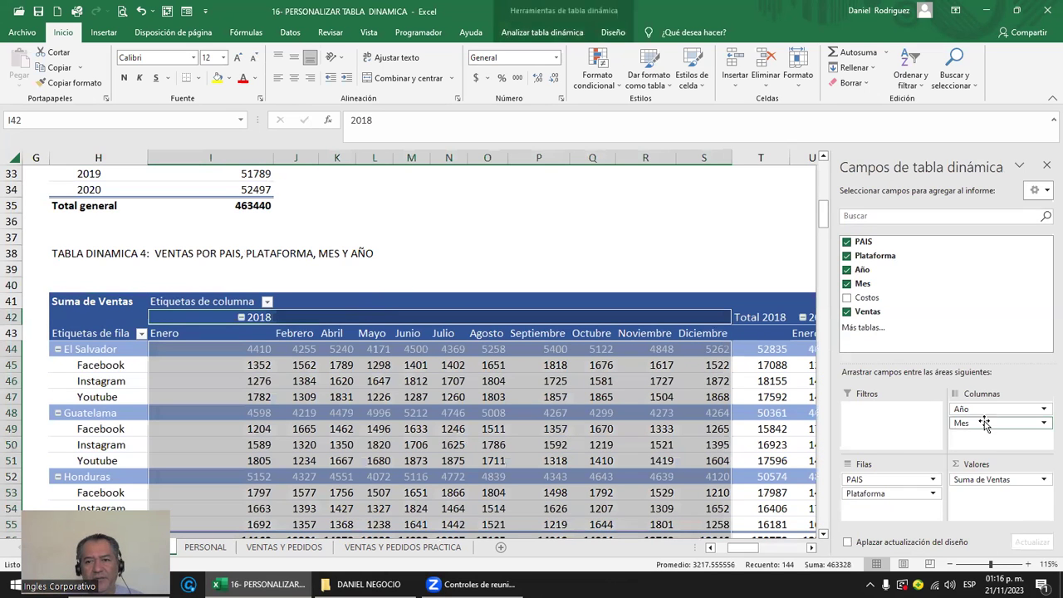
pyautogui.moveTo(984, 413); pyautogui.dragTo(880, 424)
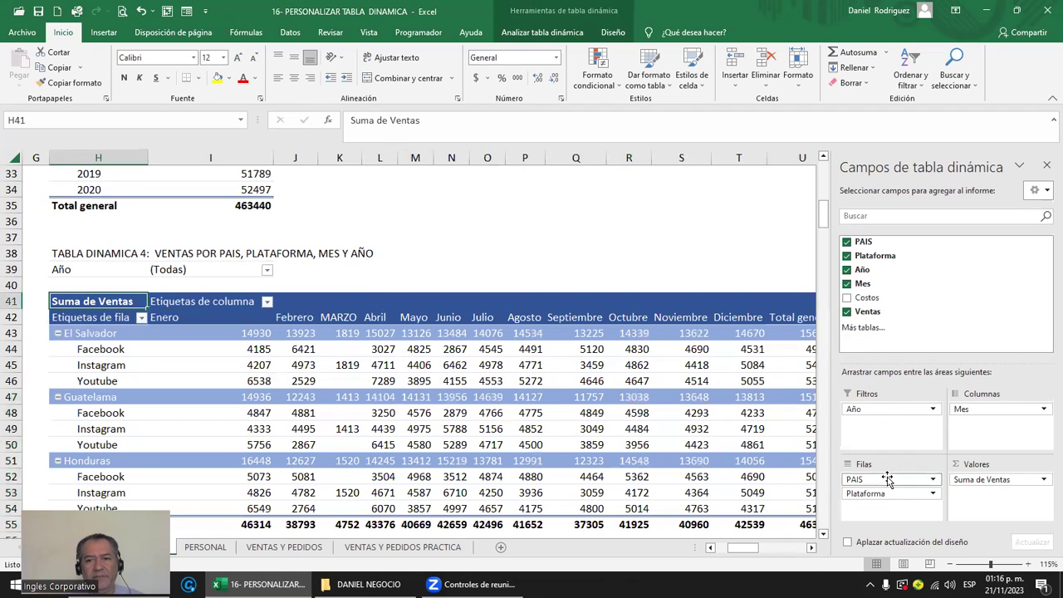
pyautogui.moveTo(966, 408); pyautogui.dragTo(994, 429)
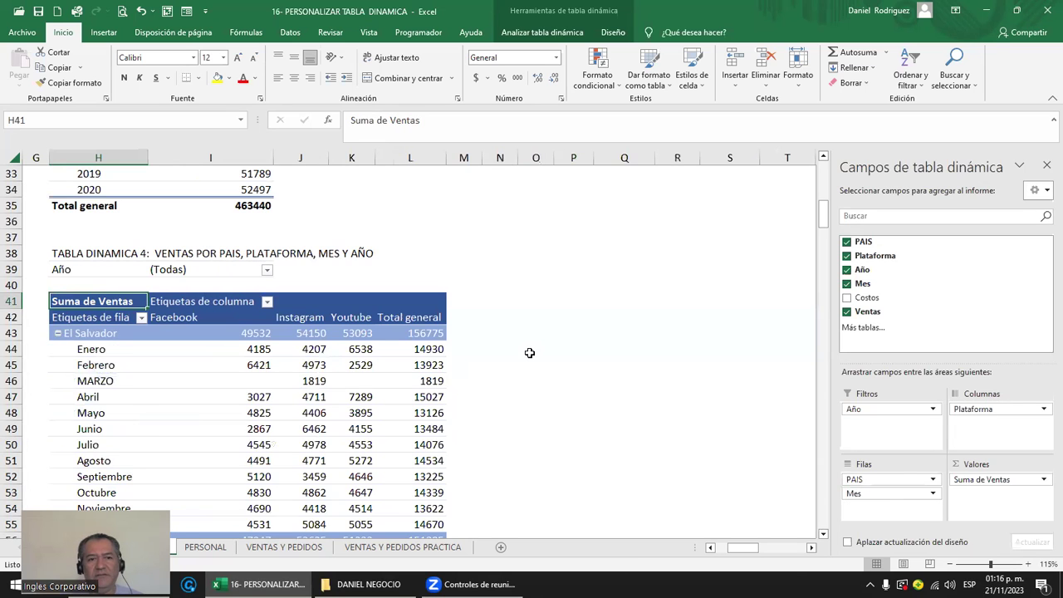
pyautogui.scroll(-2, 529, 353)
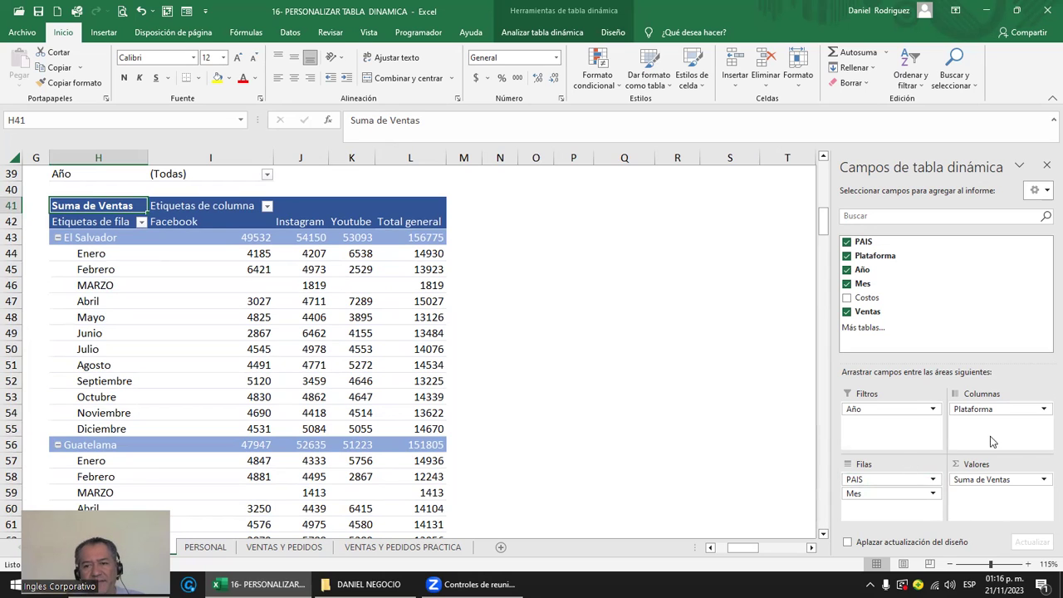
# Summarize the pivot table's Ventas values by Promedio and look over the El Salvador averages.
pyautogui.click(1029, 485)
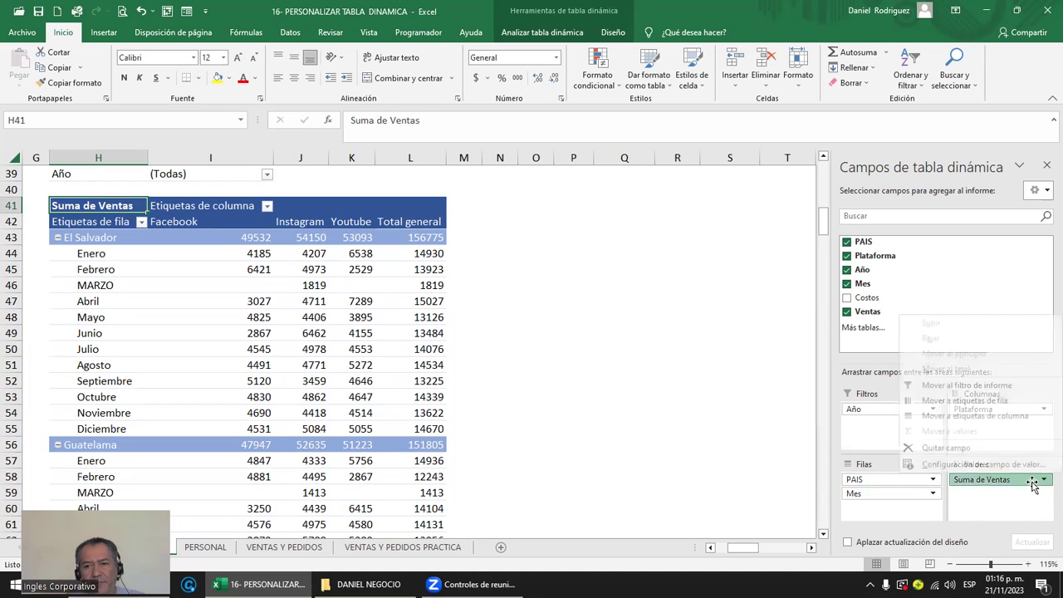
pyautogui.click(959, 466)
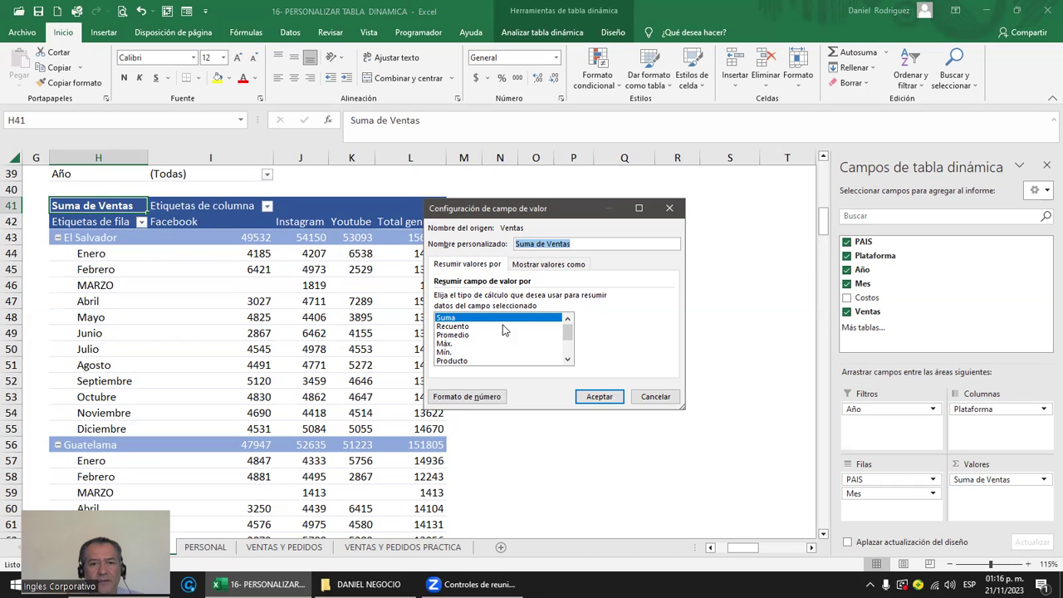
pyautogui.click(453, 334)
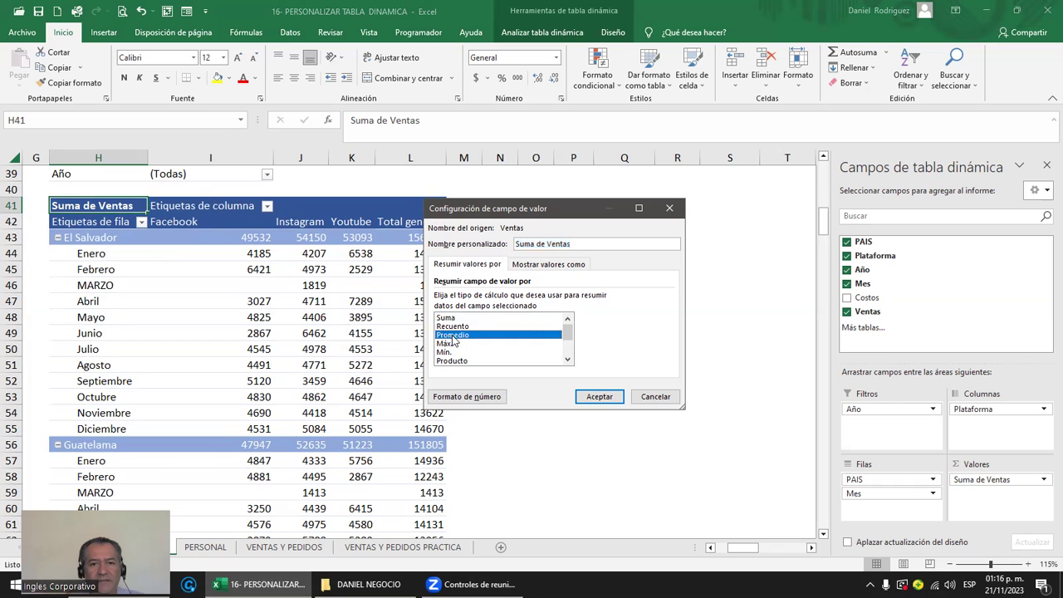
pyautogui.click(598, 396)
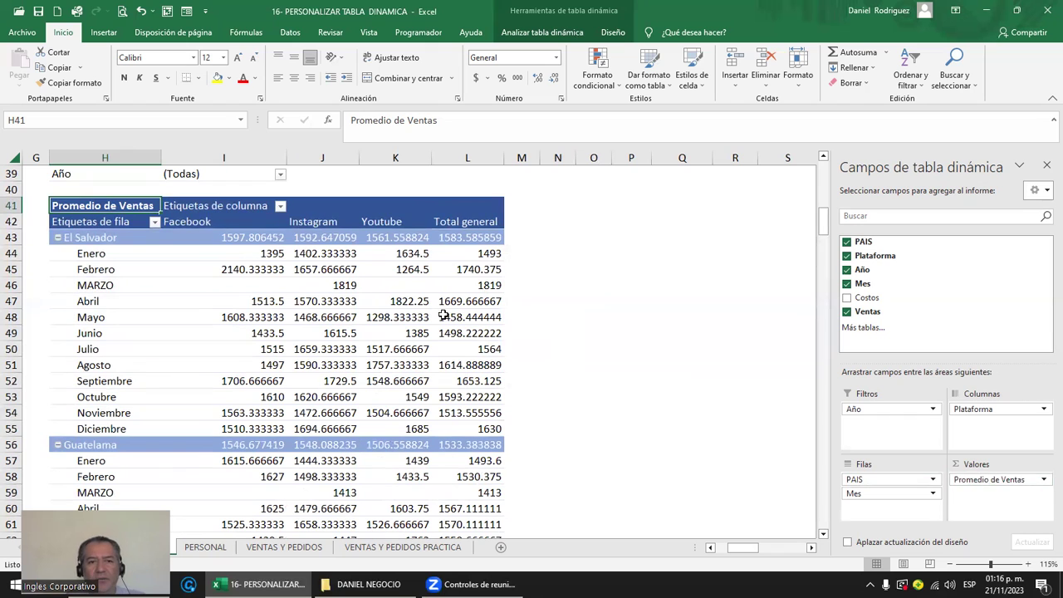
pyautogui.moveTo(243, 237); pyautogui.dragTo(469, 433)
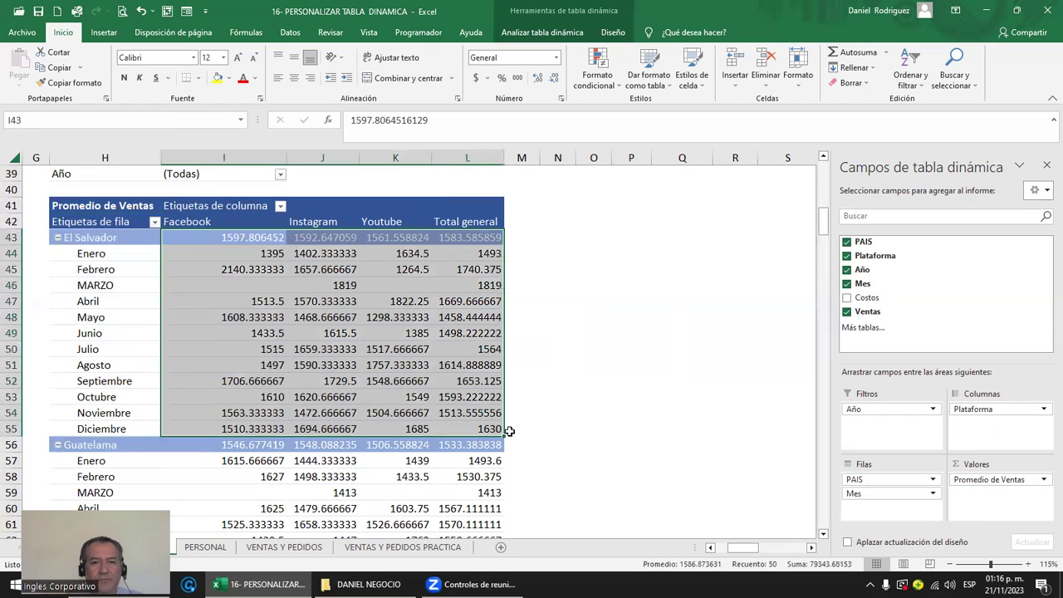
pyautogui.click(597, 411)
pyautogui.click(243, 237)
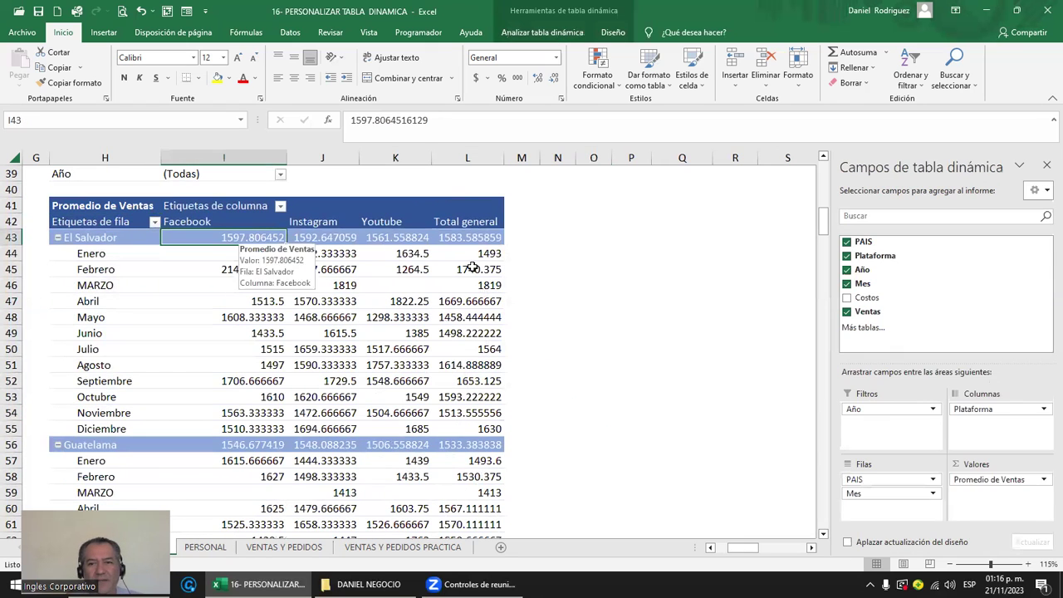
# Format the pivot table's Ventas value field as Moneda with 2 decimal places and the $ symbol.
pyautogui.click(1004, 480)
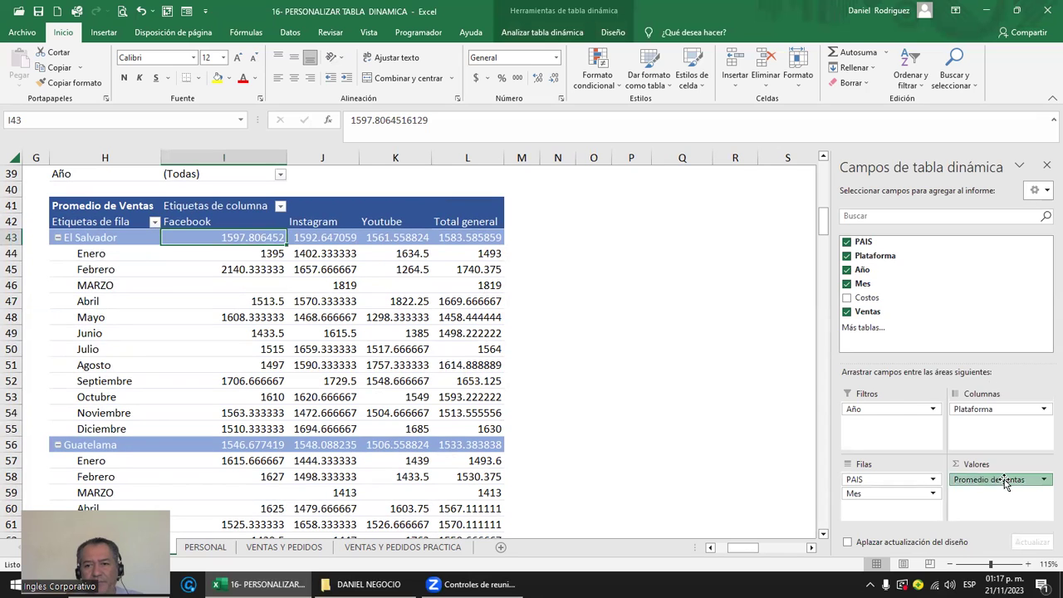
pyautogui.click(971, 466)
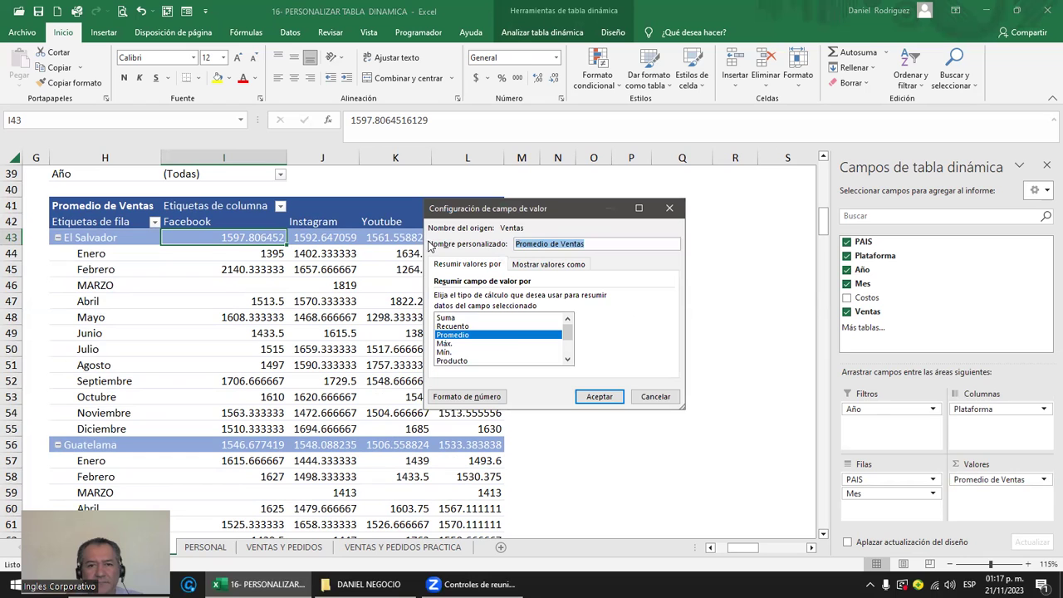
pyautogui.moveTo(533, 218); pyautogui.dragTo(431, 187)
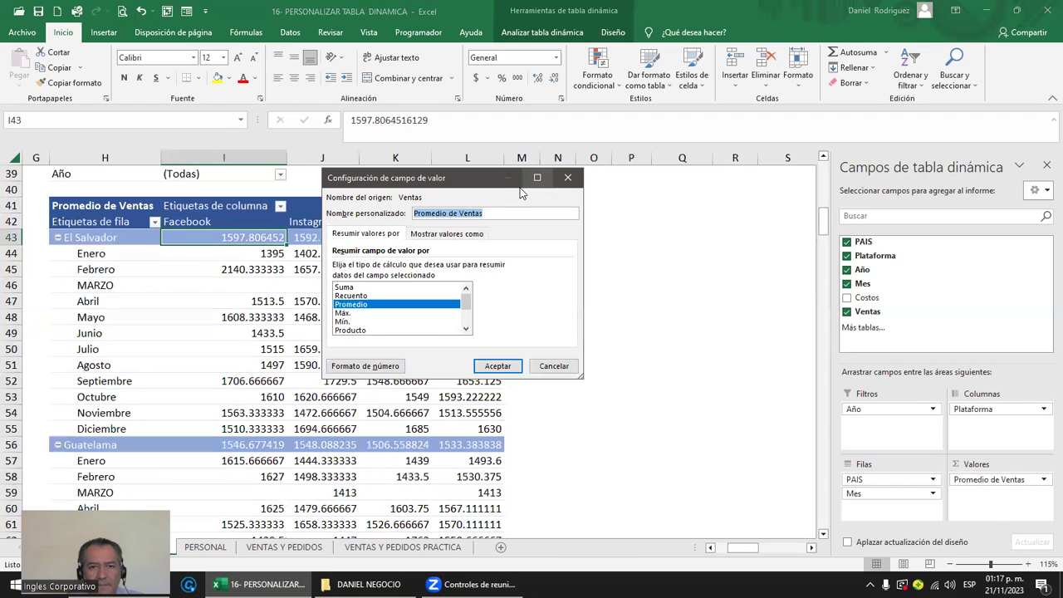
pyautogui.moveTo(488, 179); pyautogui.dragTo(665, 191)
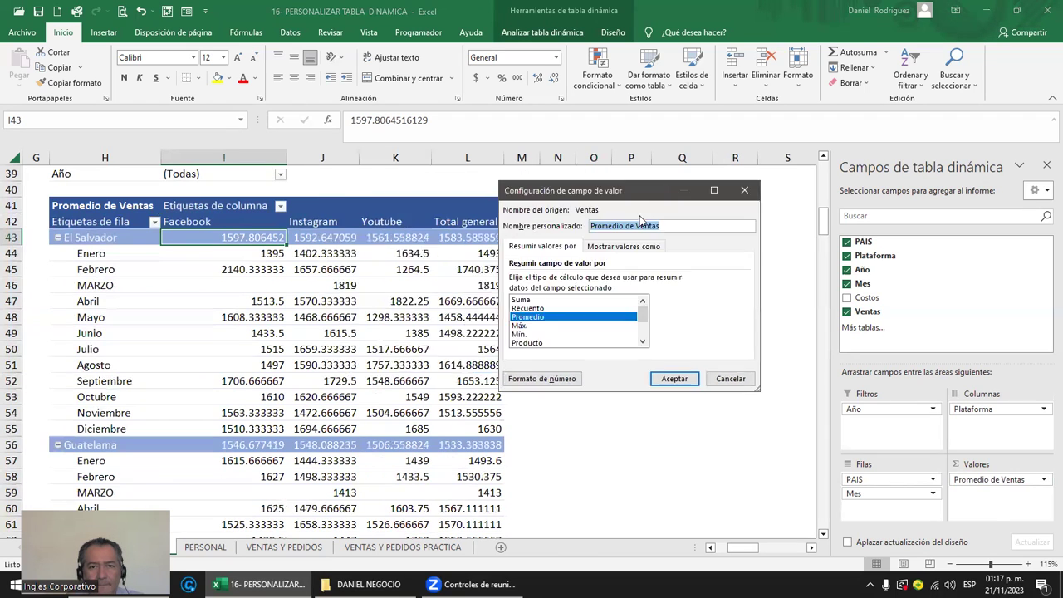
pyautogui.click(540, 380)
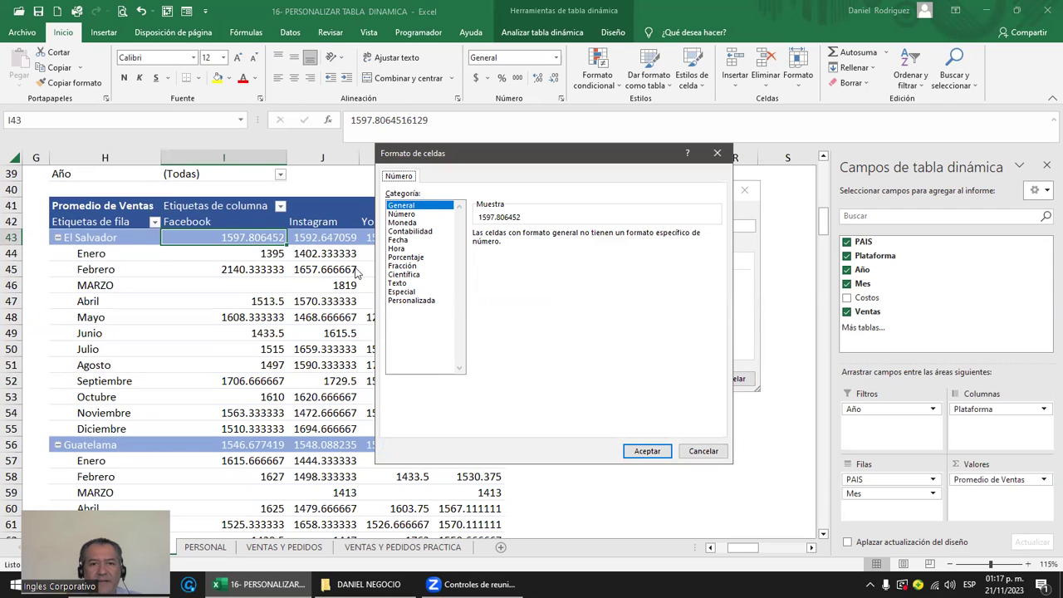
pyautogui.click(401, 223)
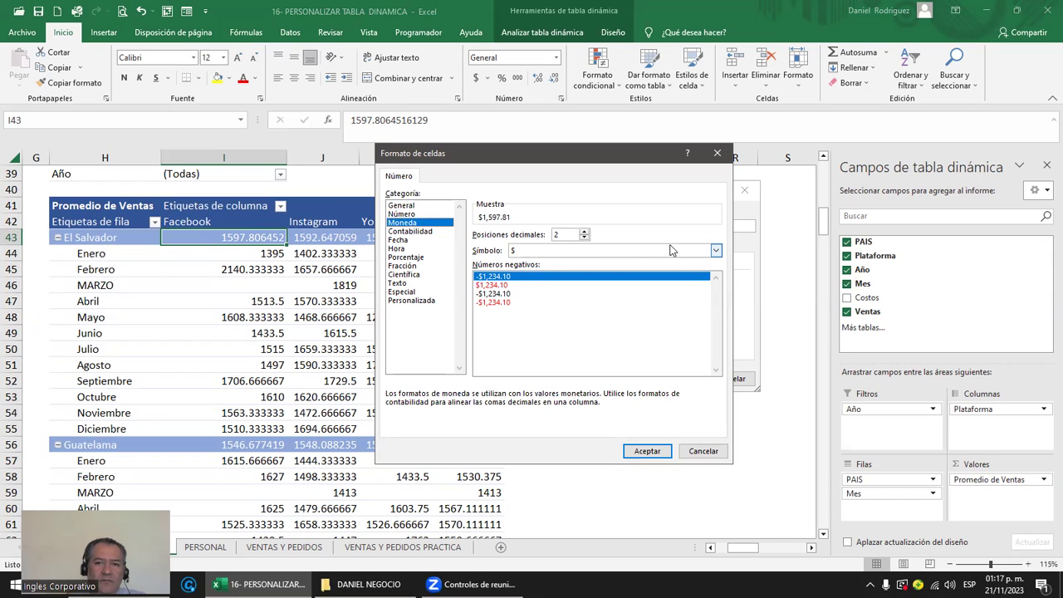
pyautogui.click(715, 251)
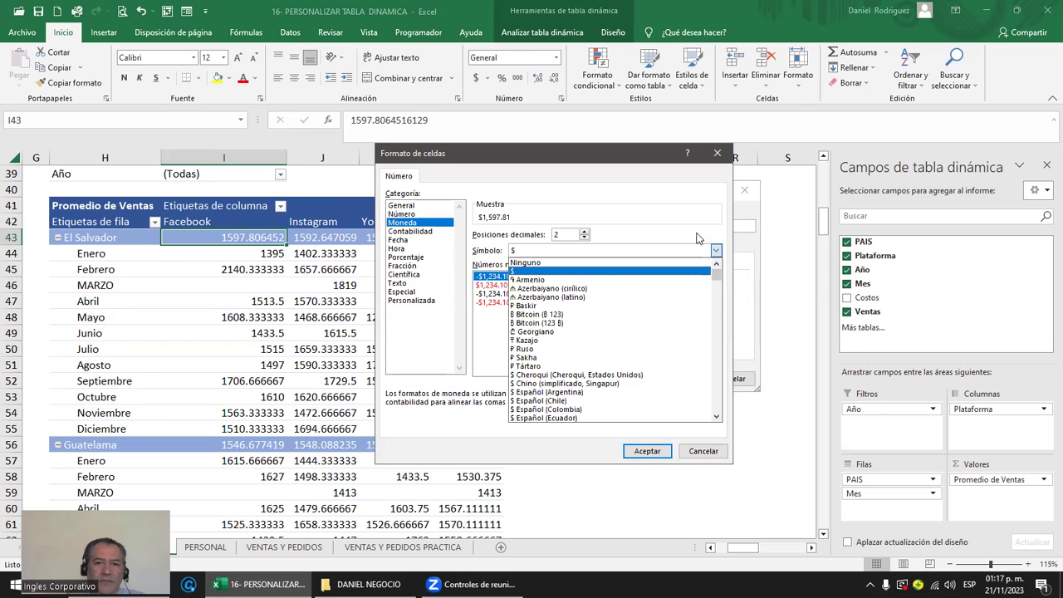
pyautogui.click(698, 239)
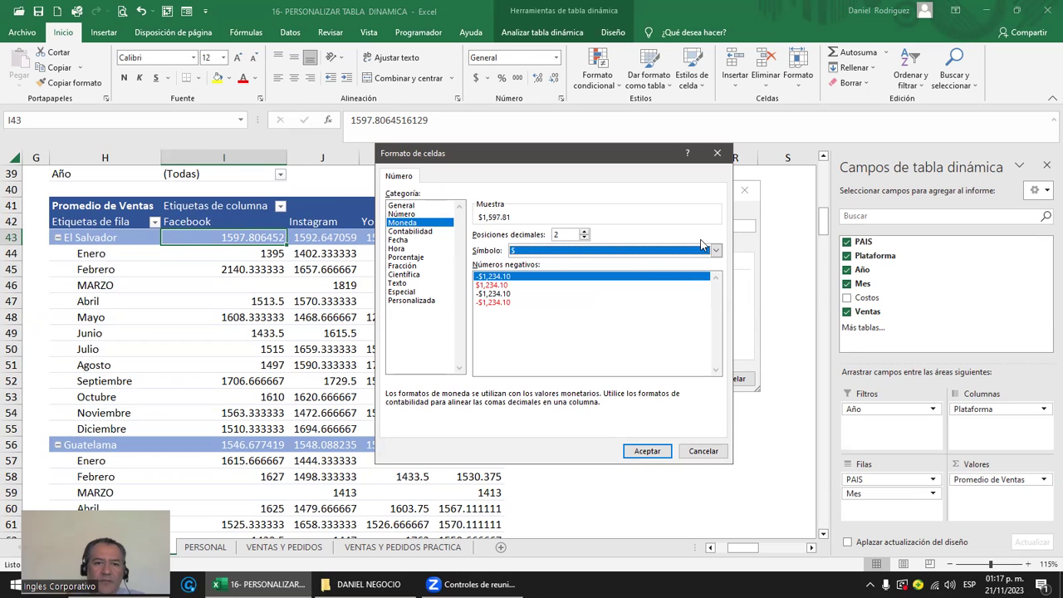
pyautogui.click(650, 451)
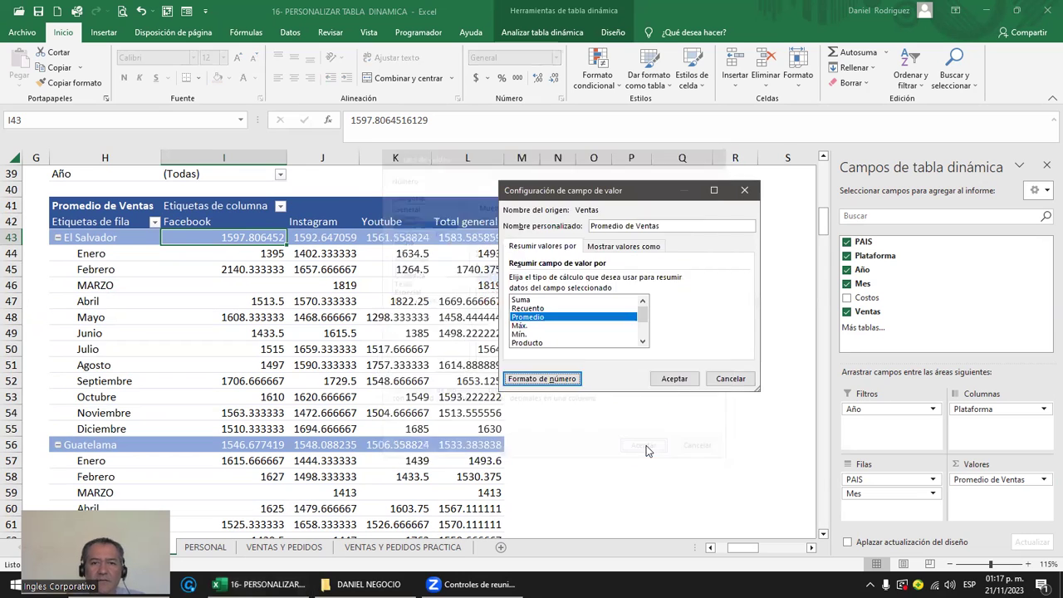
pyautogui.click(673, 378)
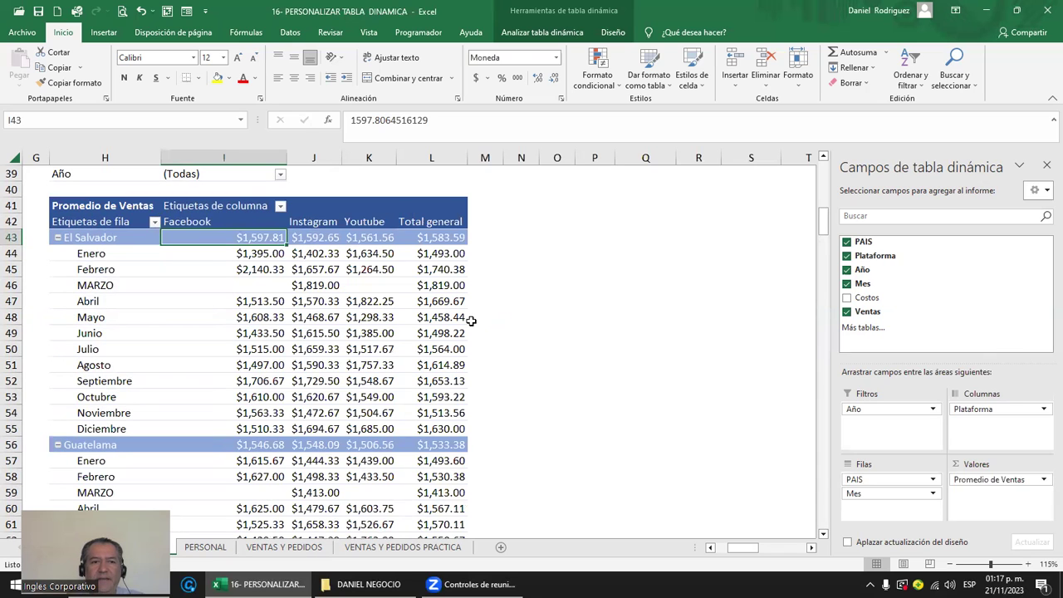
# Examine the formatted averages, including El Salvador's MARZO row, and the heading above the pivot table.
pyautogui.moveTo(264, 285); pyautogui.dragTo(453, 286)
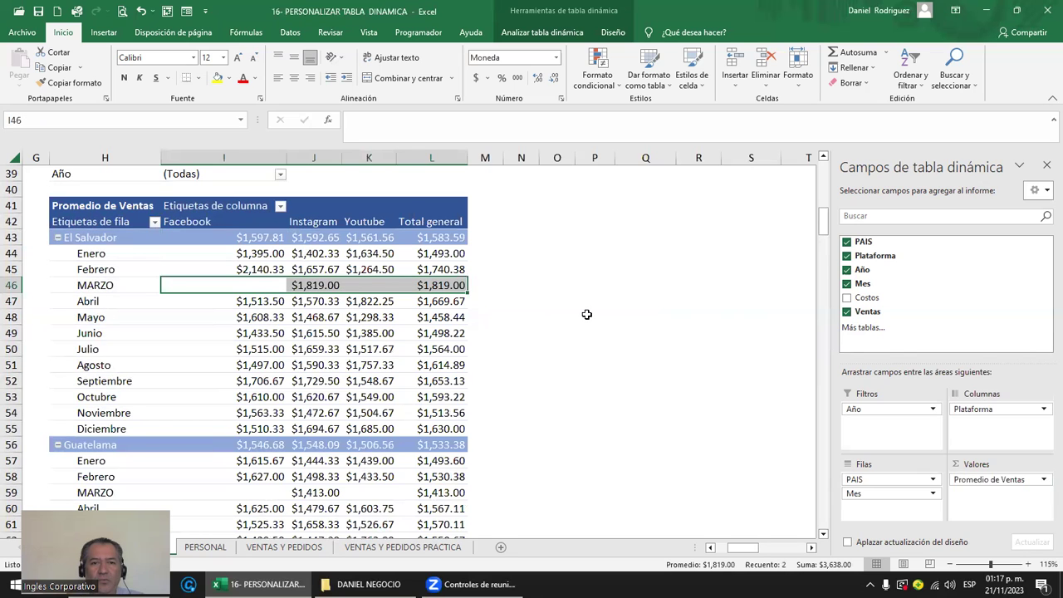
pyautogui.click(586, 314)
pyautogui.scroll(3, 586, 314)
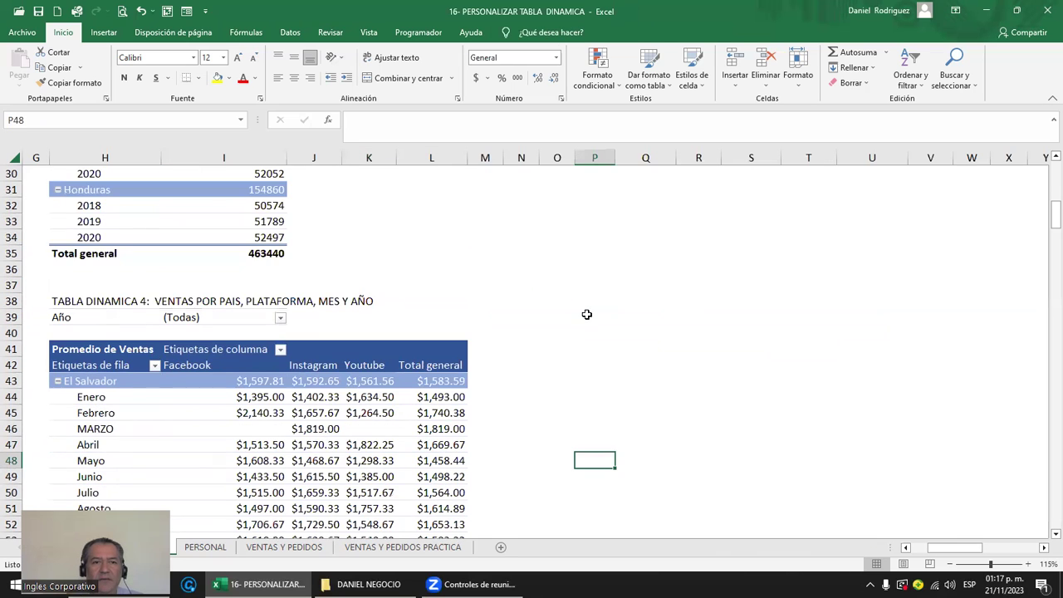
pyautogui.scroll(2, 587, 314)
pyautogui.scroll(-3, 584, 317)
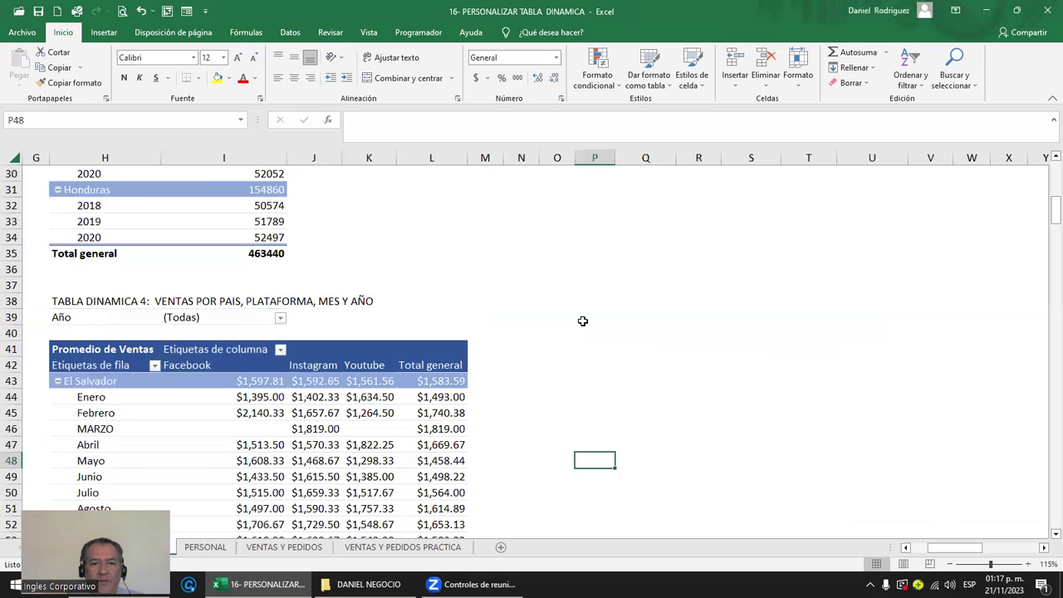
pyautogui.scroll(-2, 583, 320)
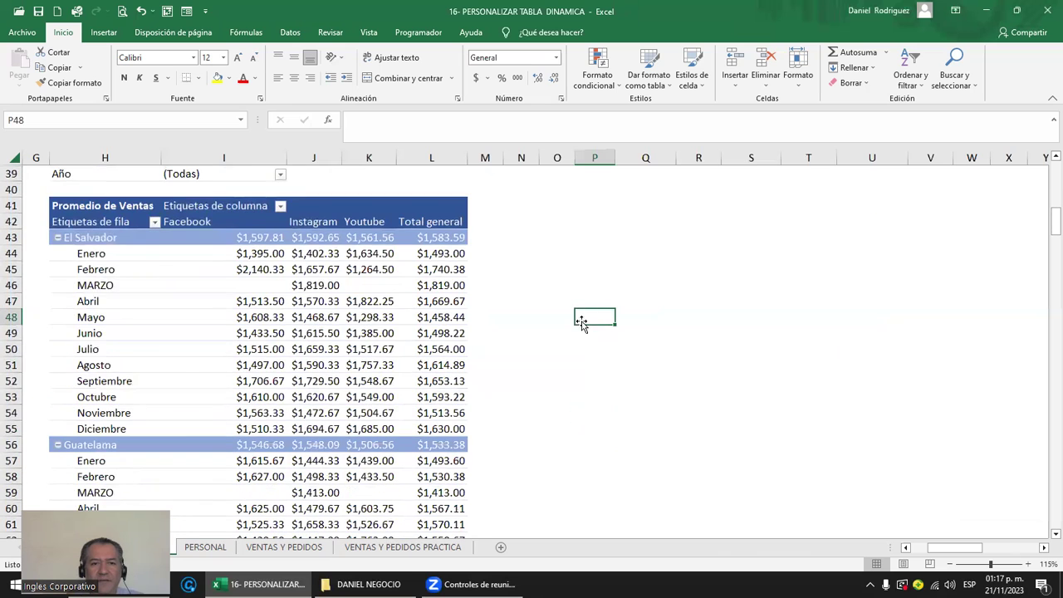
# Summarize the Ventas values by Máx. and check El Salvador's Enero, Febrero and MARZO cells across the platforms.
pyautogui.click(256, 236)
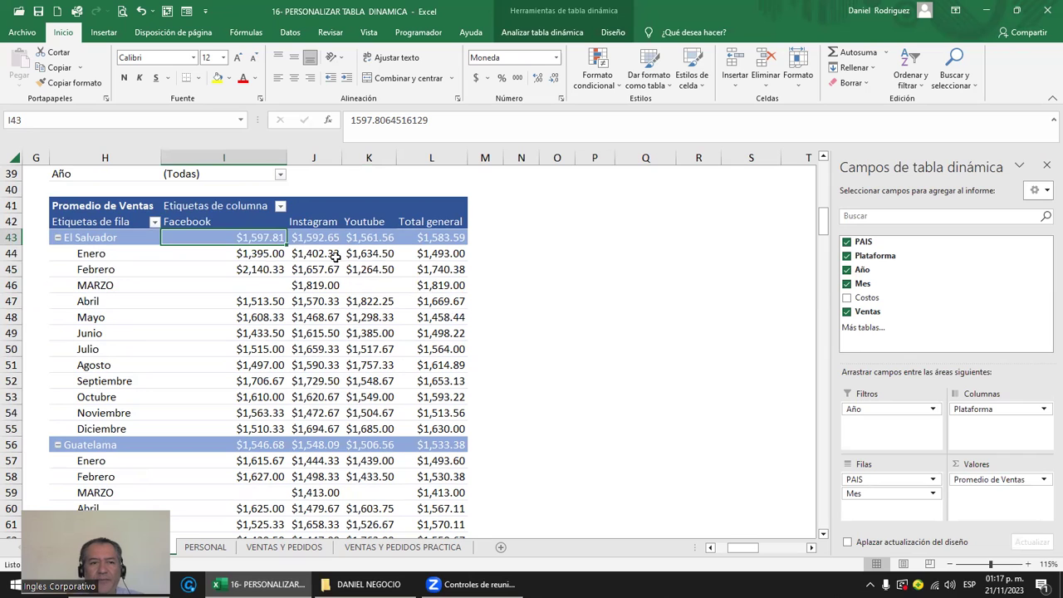
pyautogui.moveTo(335, 258)
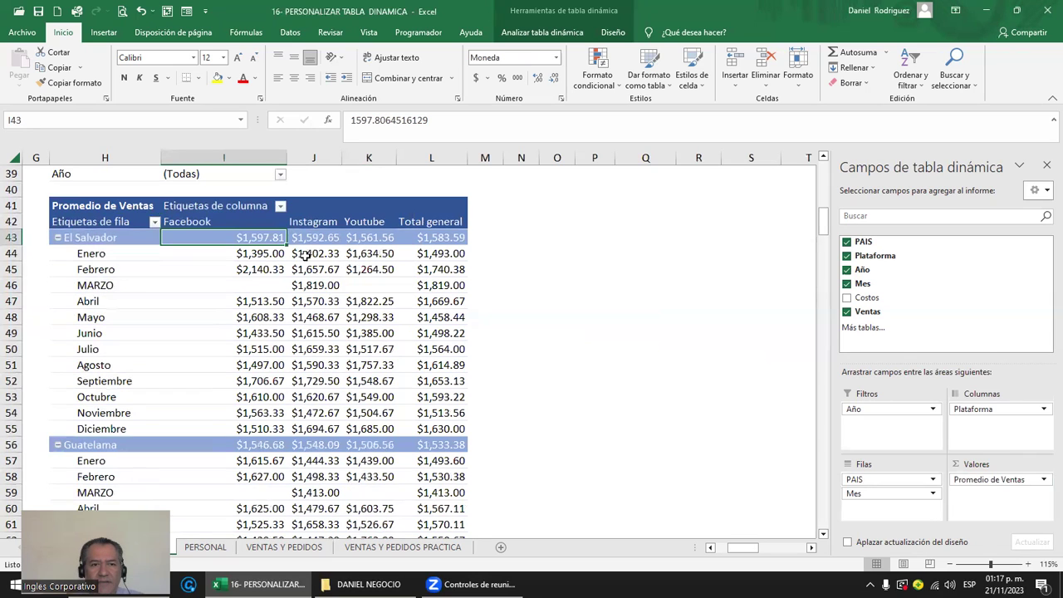
pyautogui.click(1015, 479)
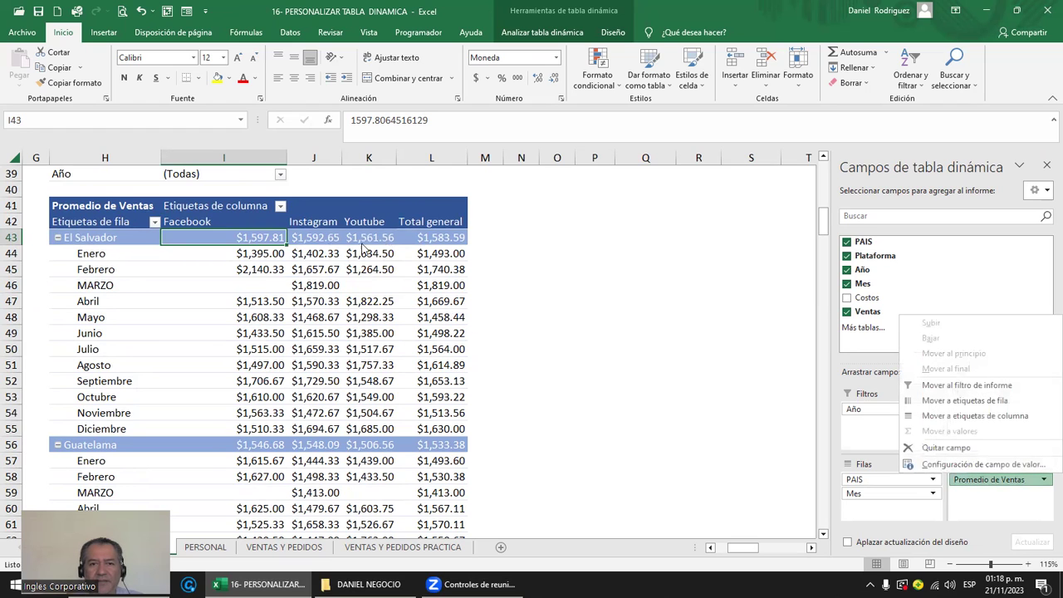
pyautogui.click(978, 466)
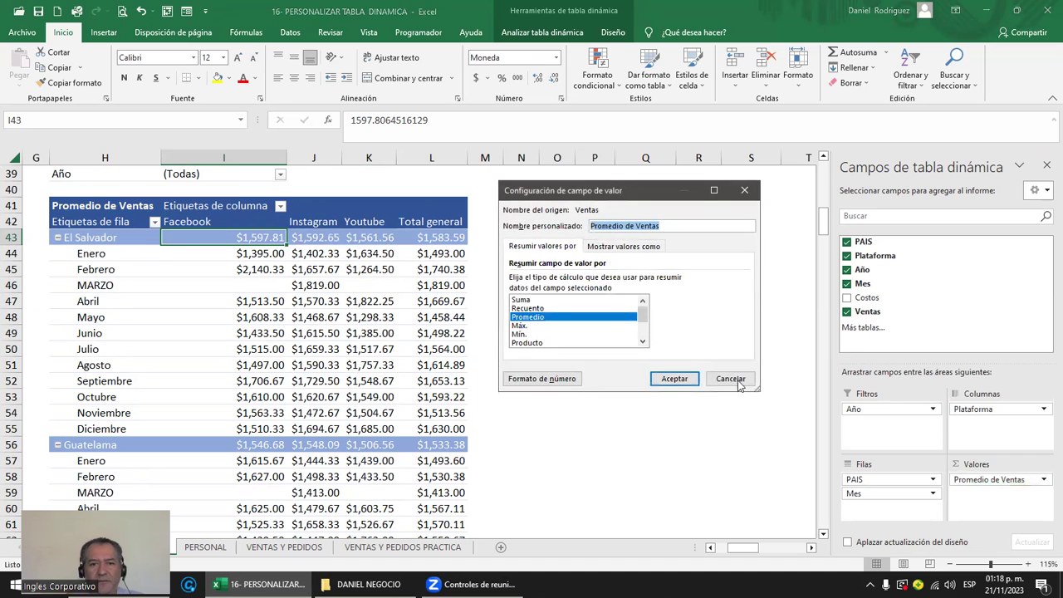
pyautogui.click(519, 325)
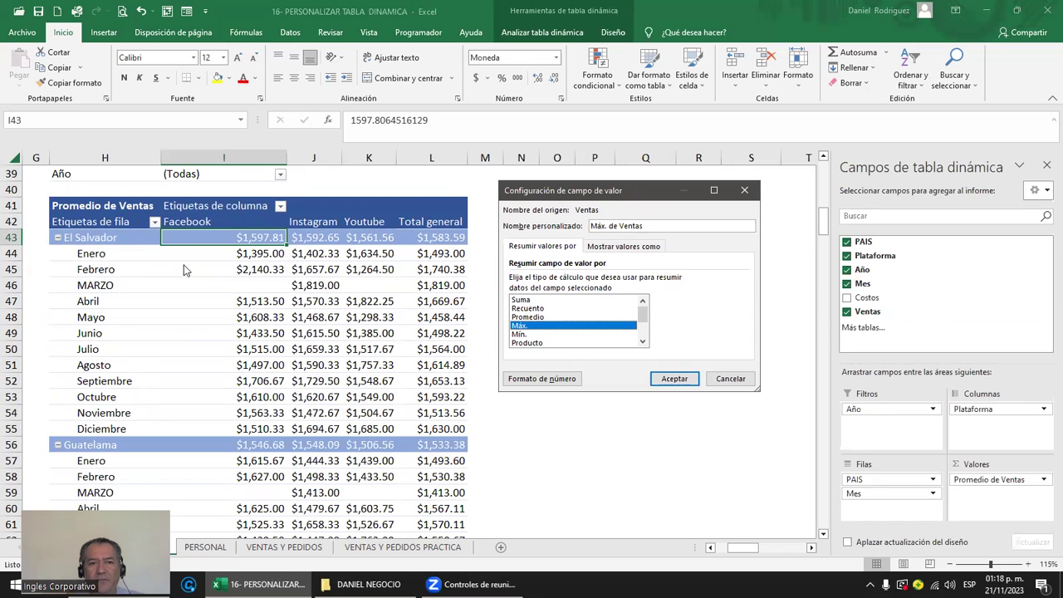
pyautogui.click(674, 378)
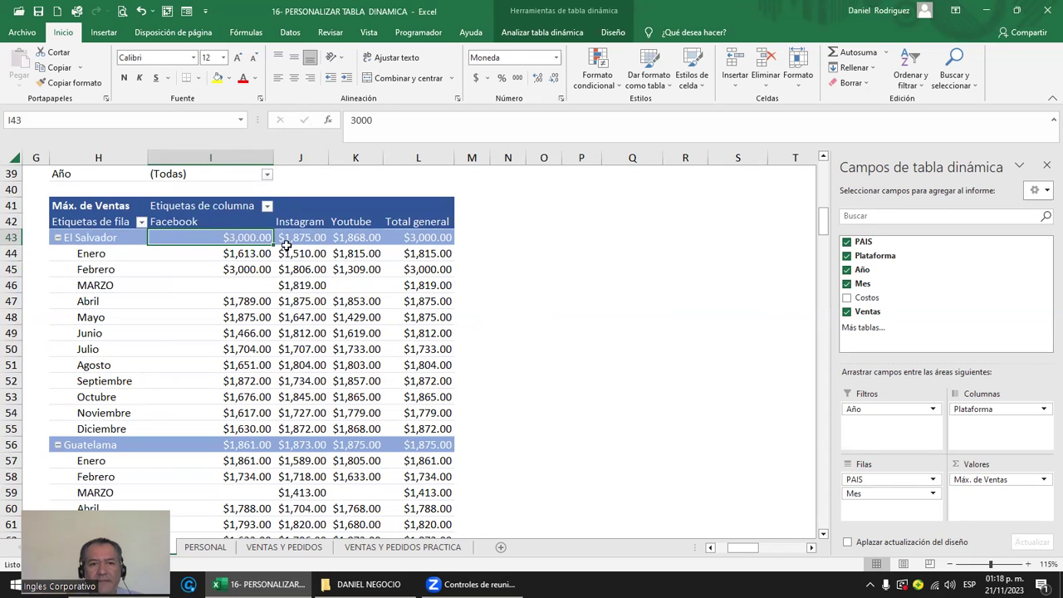
pyautogui.click(244, 253)
pyautogui.click(249, 265)
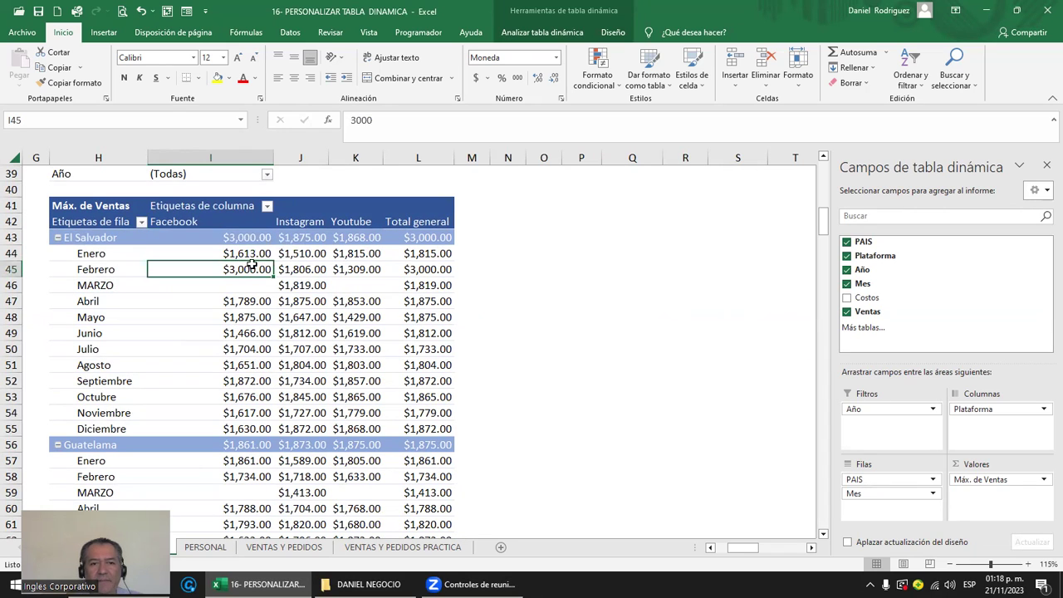
pyautogui.click(359, 267)
pyautogui.click(249, 284)
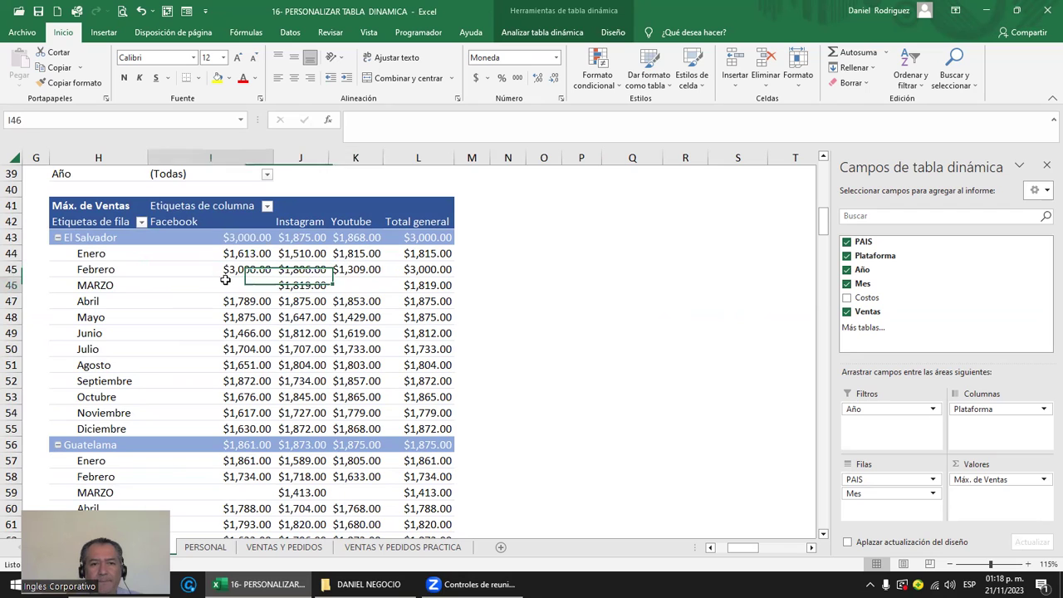
pyautogui.click(373, 286)
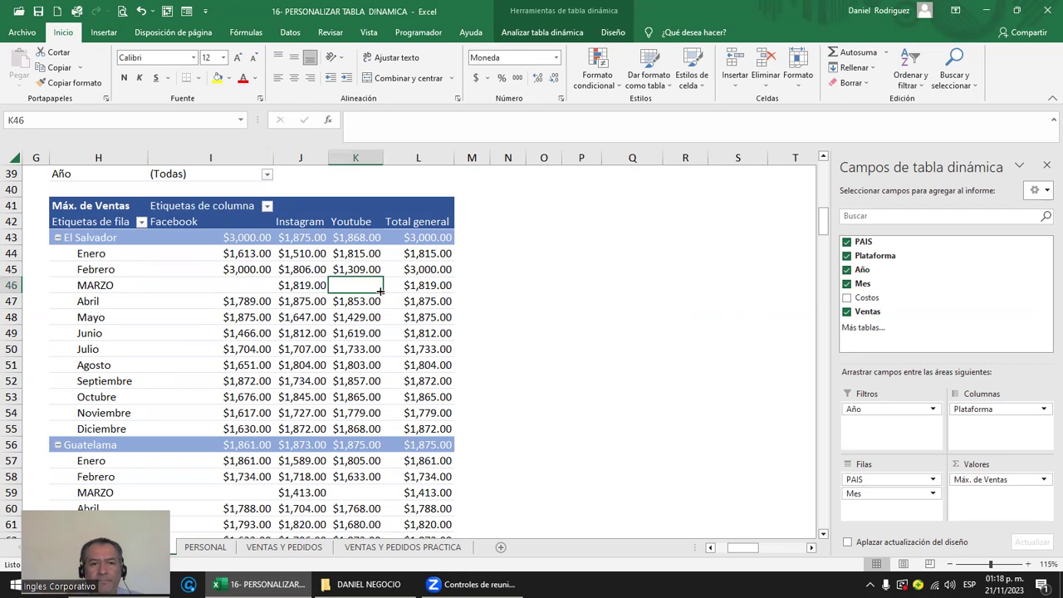
# Summarize the pivot table's Ventas values by Mín.
pyautogui.click(1022, 480)
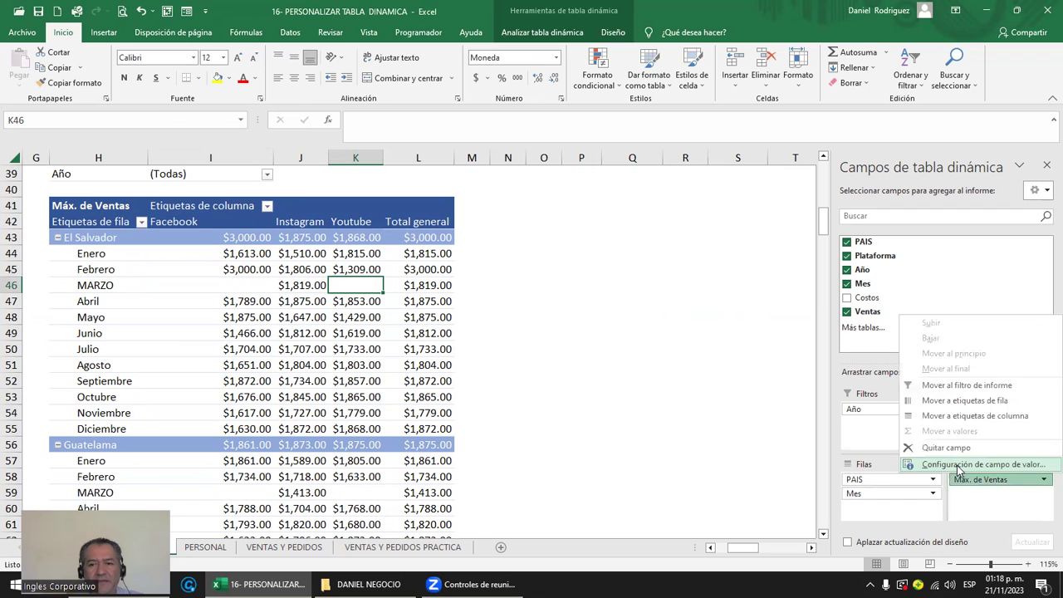
pyautogui.click(980, 464)
pyautogui.click(520, 334)
pyautogui.click(671, 378)
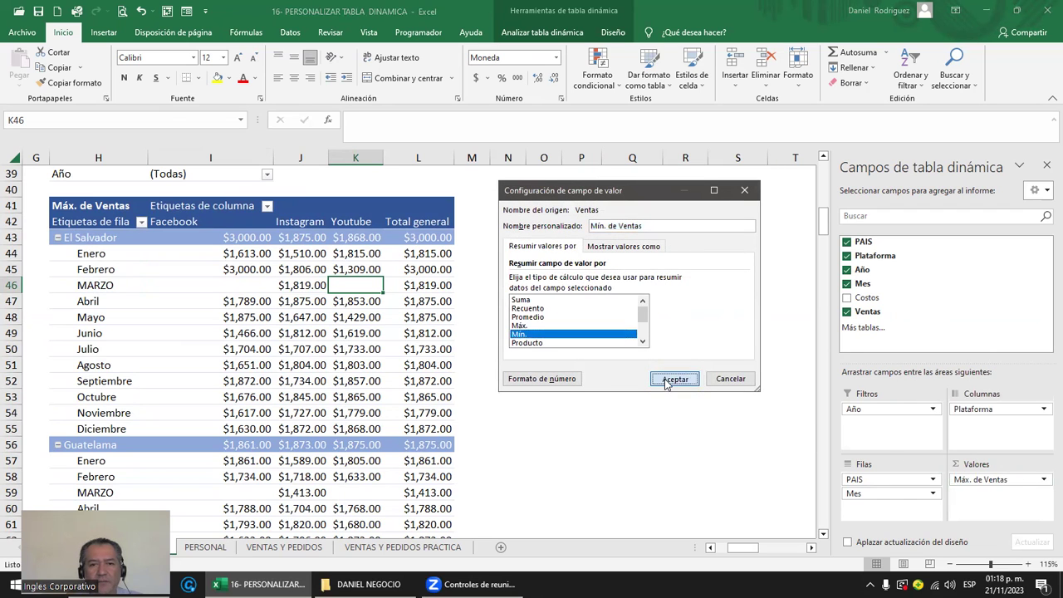
# Set the pivot table's Ventas values back to being summarized by Suma.
pyautogui.click(1025, 479)
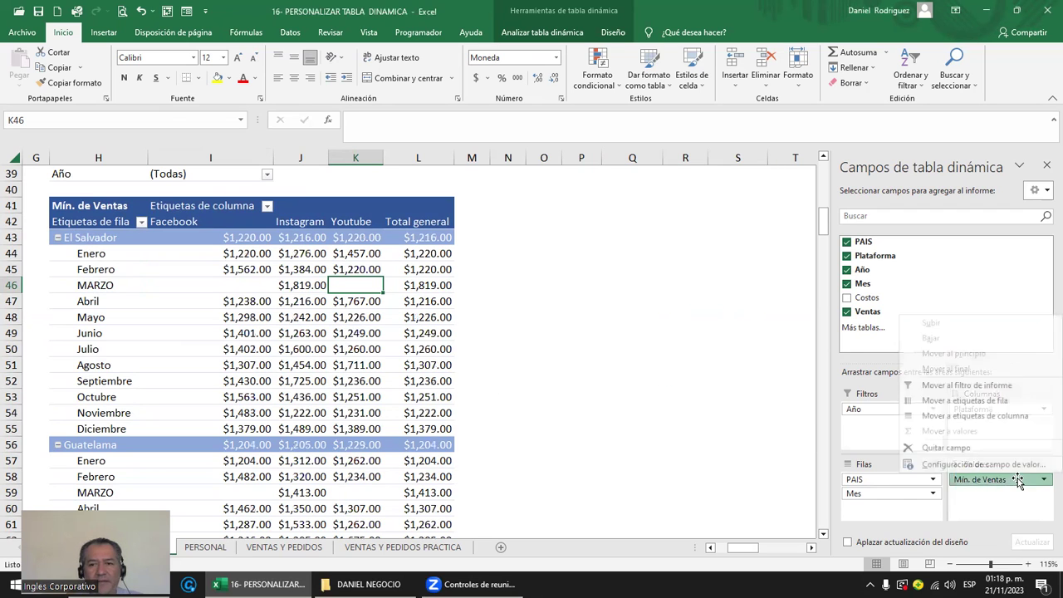
pyautogui.click(963, 464)
pyautogui.click(520, 300)
pyautogui.click(673, 379)
# Return to the list of pivot table exercises beside the source data and read the remaining exercises.
pyautogui.scroll(1, 502, 317)
pyautogui.scroll(6, 501, 318)
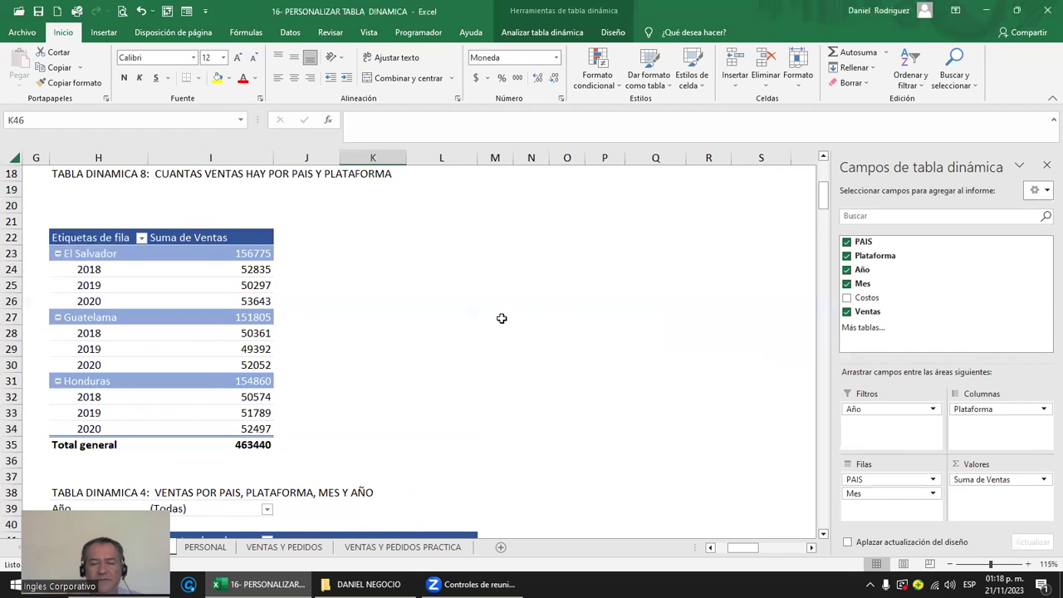
pyautogui.click(415, 311)
pyautogui.press('Left')
pyautogui.press('Left')
pyautogui.press('Left')
pyautogui.press('Left')
pyautogui.press('Left')
pyautogui.press('Left')
pyautogui.press('Left')
pyautogui.press('Left')
pyautogui.press('Left')
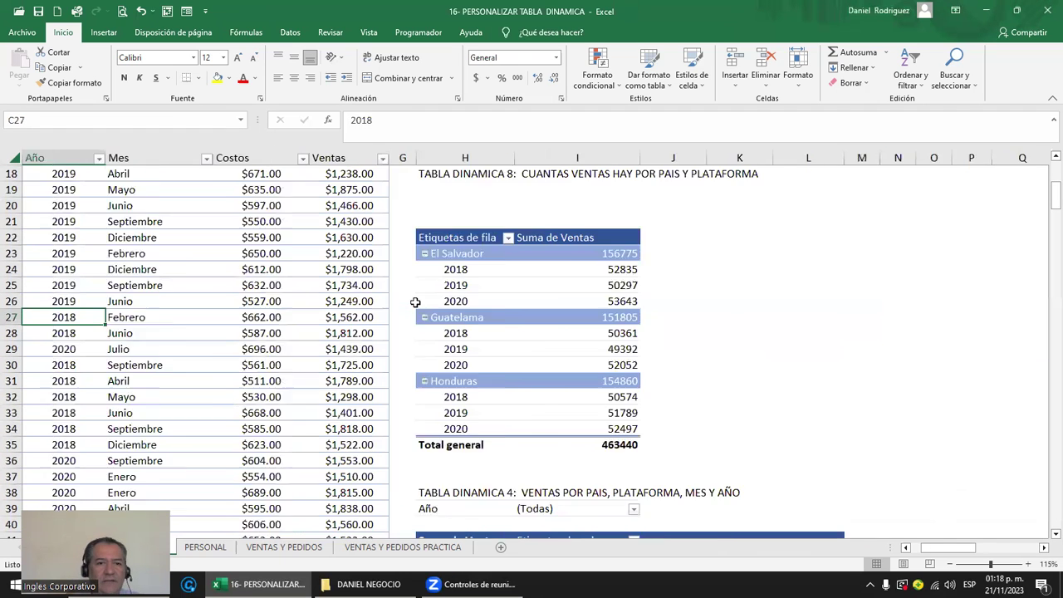
pyautogui.press('Left')
pyautogui.scroll(4, 457, 349)
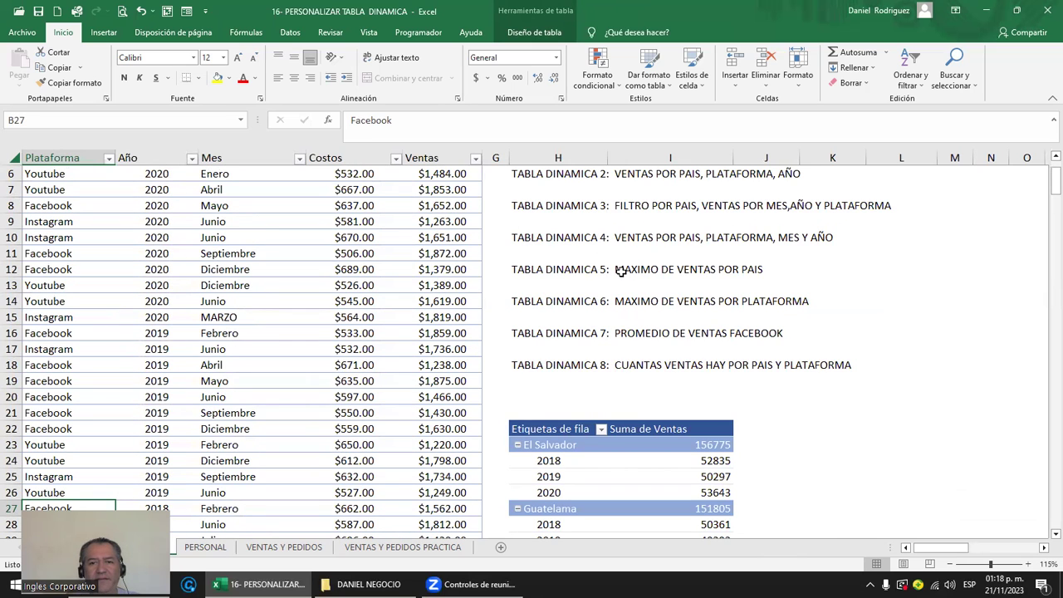
# Copy the TABLA DINAMICA 5 exercise title to cell H89, below the exercise 4 pivot table.
pyautogui.moveTo(552, 268); pyautogui.dragTo(753, 271)
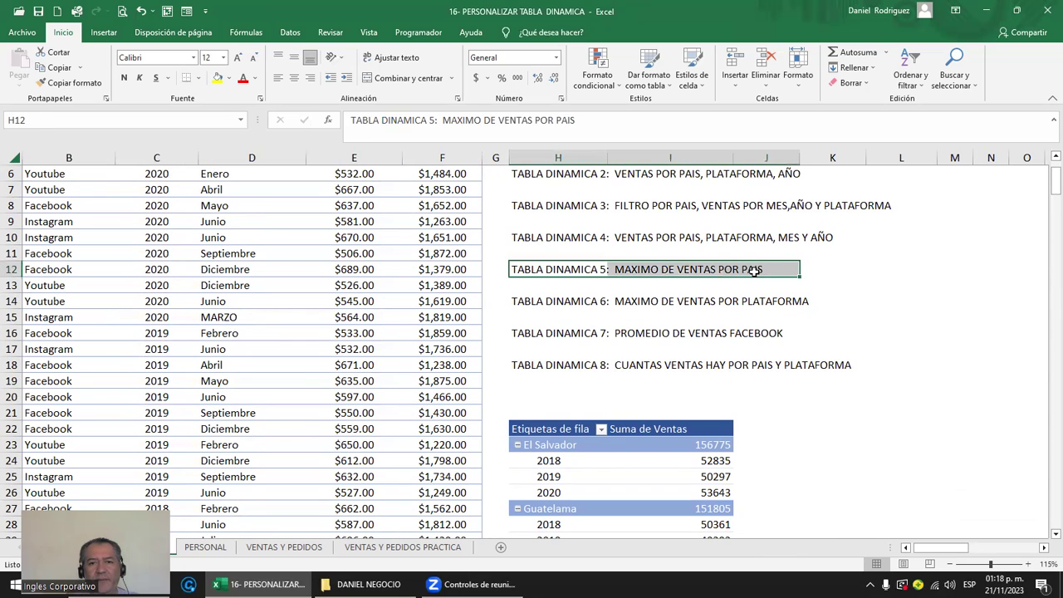
pyautogui.hotkey('ctrl', 'c')
pyautogui.press('Down')
pyautogui.press('Down')
pyautogui.press('Down')
pyautogui.press('Down')
pyautogui.press('Down')
pyautogui.press('Down')
pyautogui.press('Down')
pyautogui.press('Down')
pyautogui.press('Down')
pyautogui.press('Down')
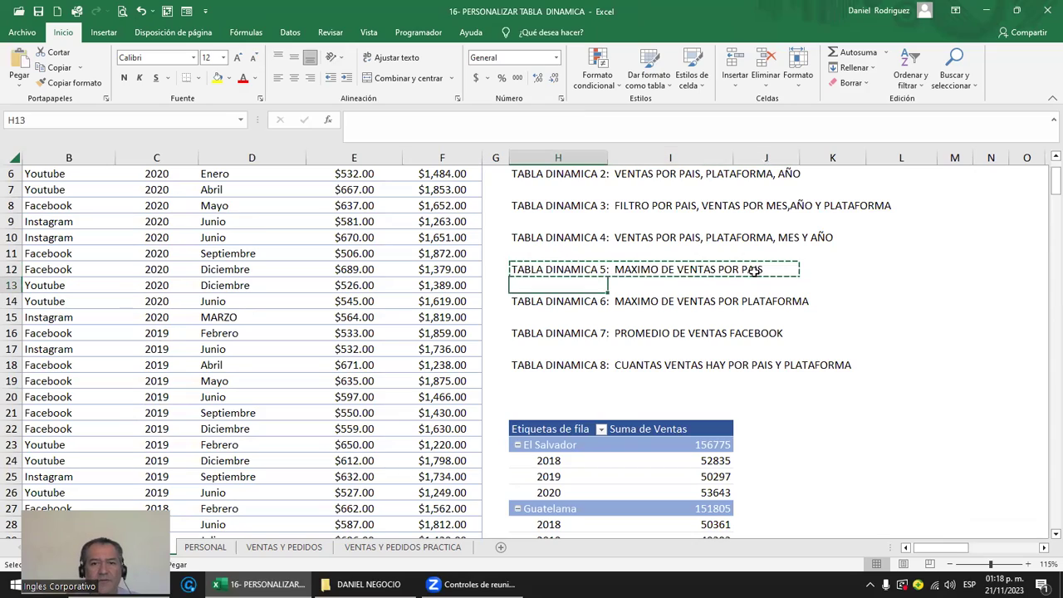
pyautogui.press('Down')
pyautogui.press('Down')
pyautogui.press('Down')
pyautogui.press('Down')
pyautogui.press('Down')
pyautogui.press('Down')
pyautogui.press('Down')
pyautogui.press('Down')
pyautogui.press('Down')
pyautogui.press('Down')
pyautogui.press('Down')
pyautogui.press('Down')
pyautogui.press('Down')
pyautogui.press('Down')
pyautogui.press('Down')
pyautogui.press('Down')
pyautogui.press('Down')
pyautogui.press('Down')
pyautogui.press('Down')
pyautogui.press('Down')
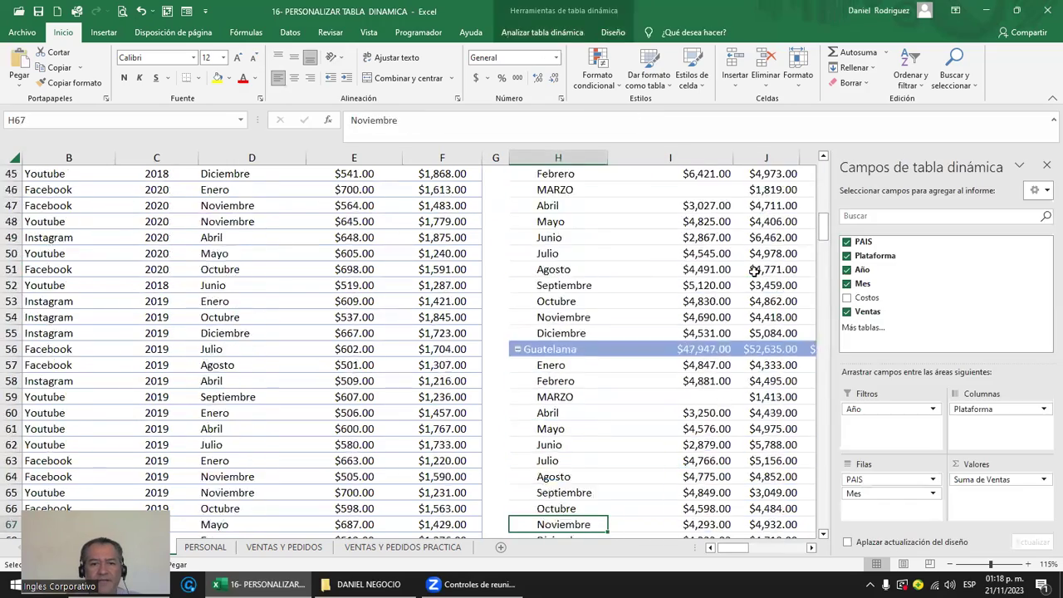
pyautogui.press('Down')
pyautogui.press('Down')
pyautogui.press('Down')
pyautogui.press('Down')
pyautogui.press('Down')
pyautogui.press('Down')
pyautogui.press('Down')
pyautogui.press('Down')
pyautogui.press('Down')
pyautogui.press('Down')
pyautogui.press('Down')
pyautogui.press('Down')
pyautogui.press('Down')
pyautogui.press('Down')
pyautogui.press('Down')
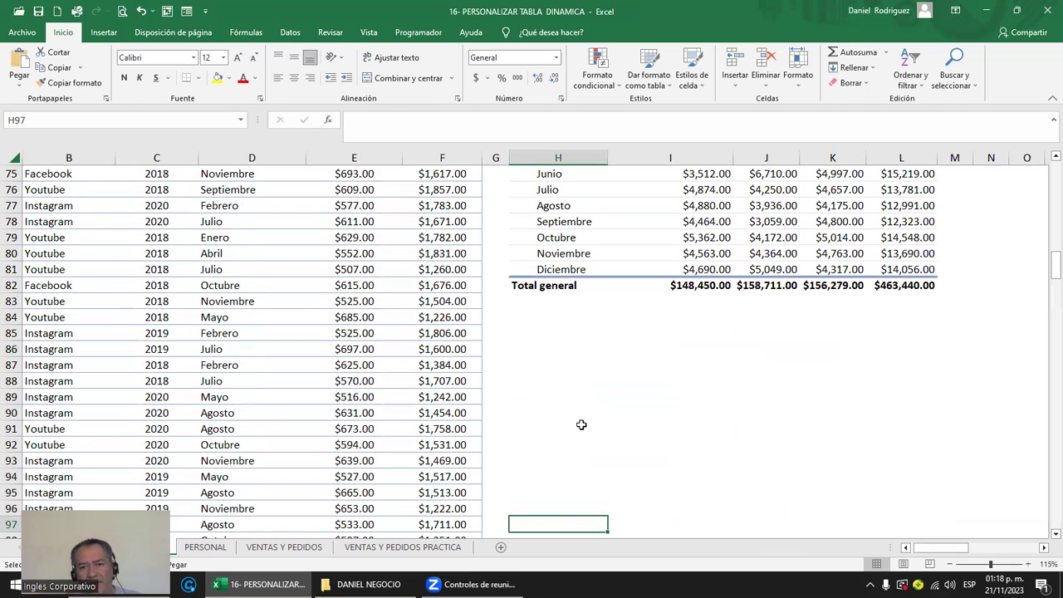
pyautogui.click(578, 393)
pyautogui.hotkey('ctrl', 'v')
pyautogui.click(581, 449)
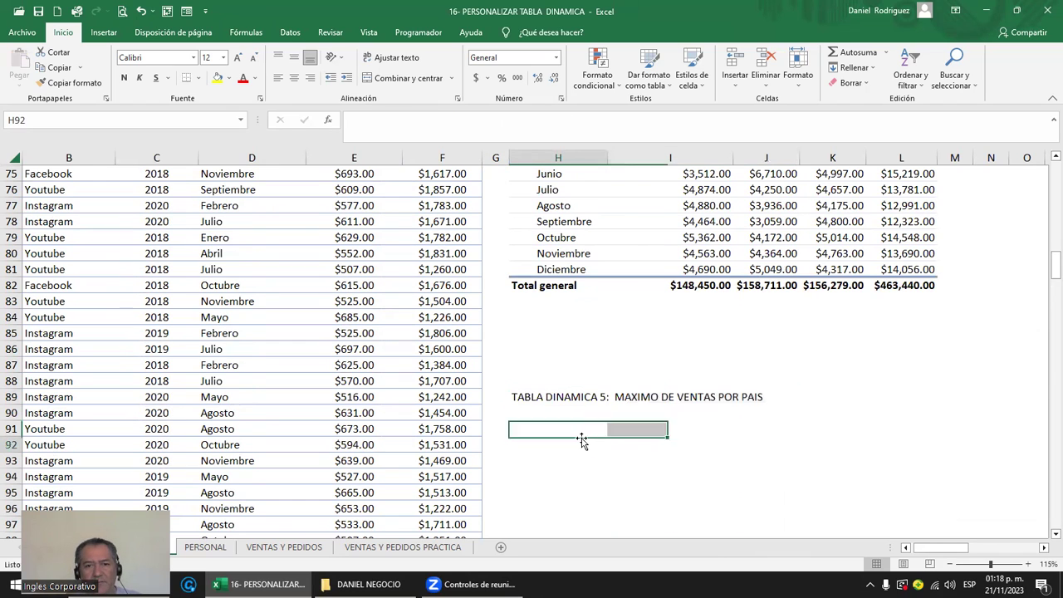
# Select the named range VENTAS and review the source data it covers.
pyautogui.click(459, 428)
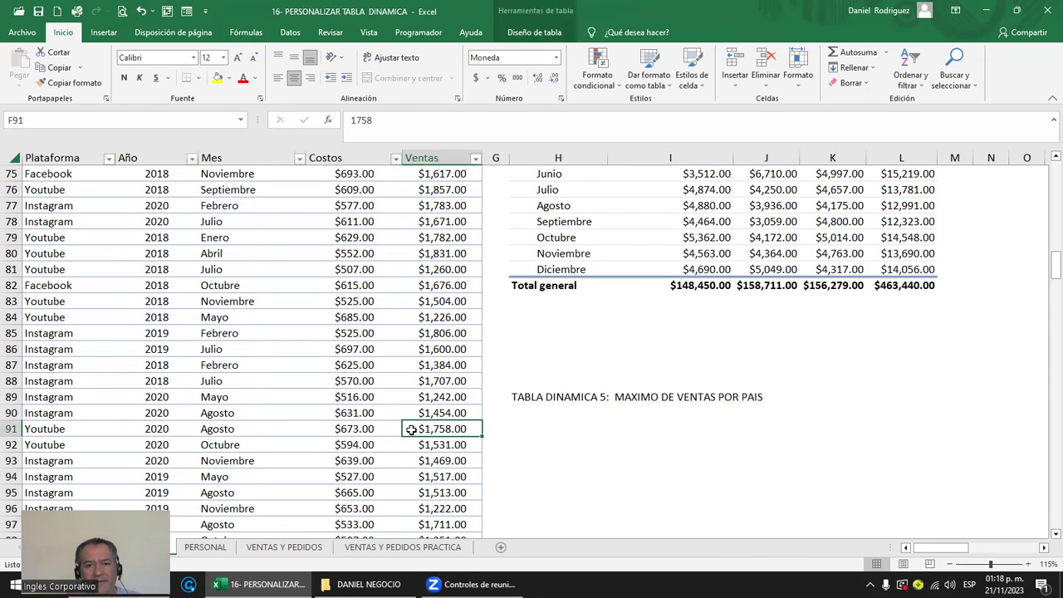
pyautogui.click(556, 431)
pyautogui.click(401, 394)
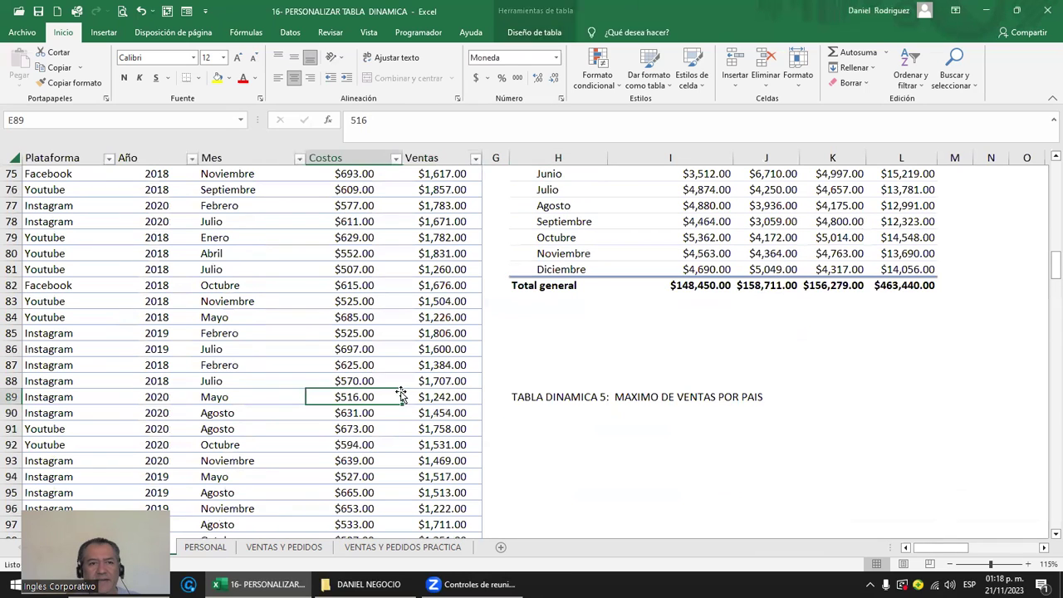
pyautogui.click(414, 268)
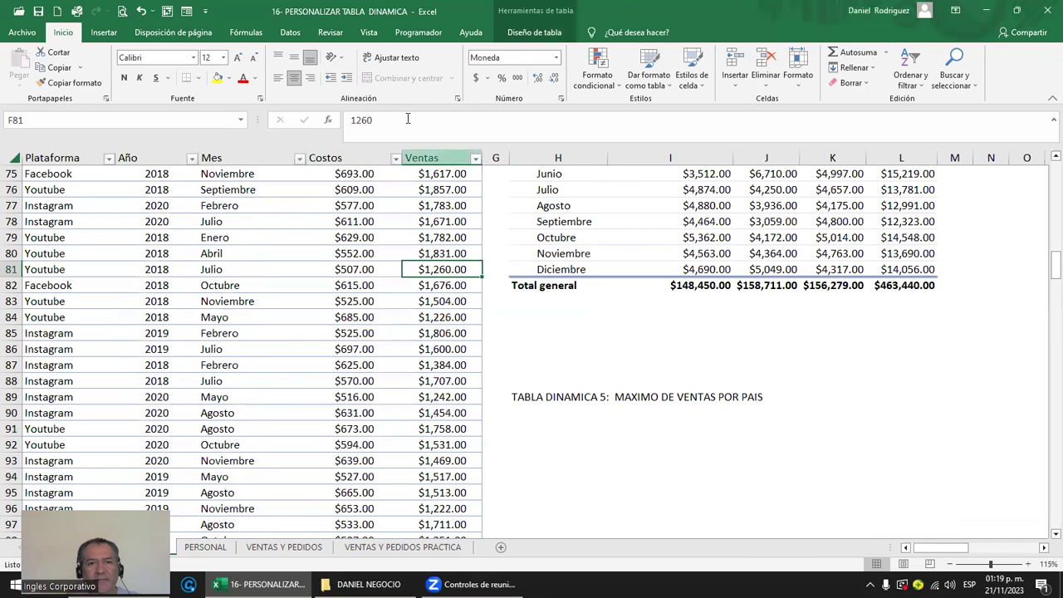
pyautogui.click(241, 120)
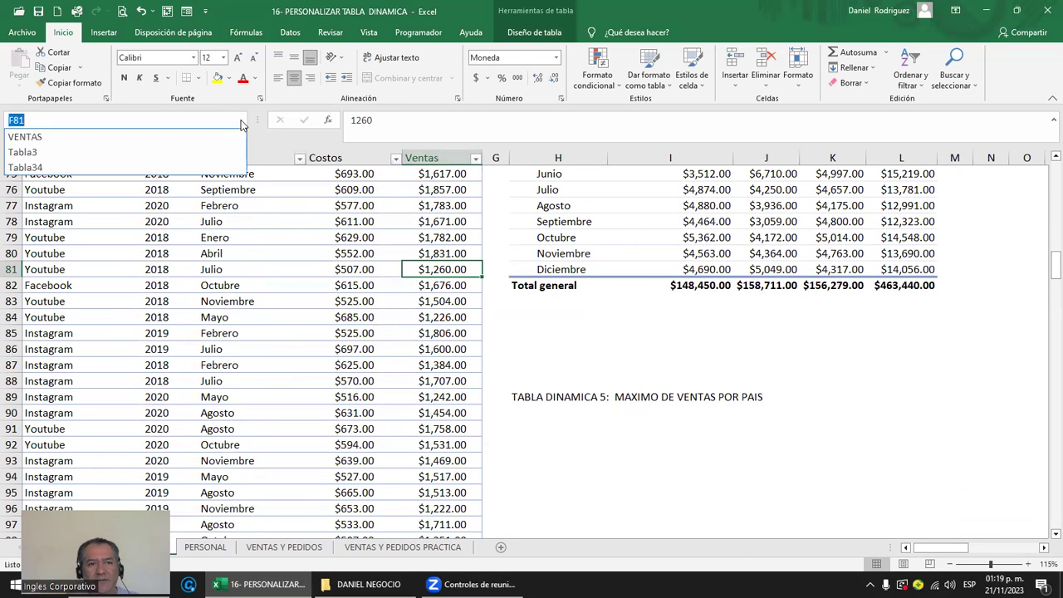
pyautogui.click(86, 138)
pyautogui.scroll(2, 99, 191)
pyautogui.scroll(-12, 79, 225)
pyautogui.scroll(-15, 73, 237)
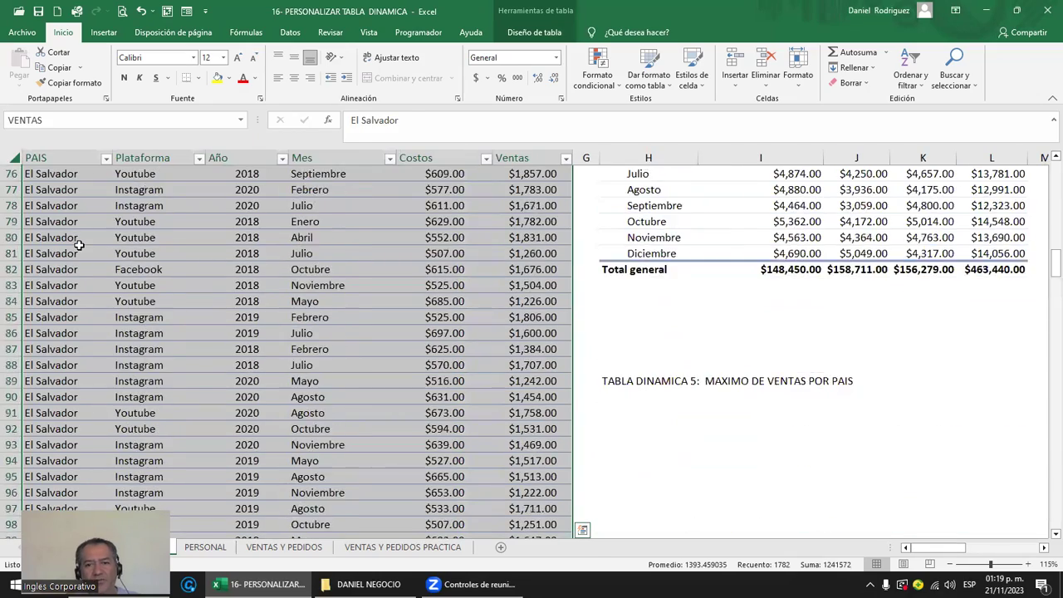
# Insert a pivot table based on the range VENTAS at cell H93 of the existing sheet.
pyautogui.click(645, 349)
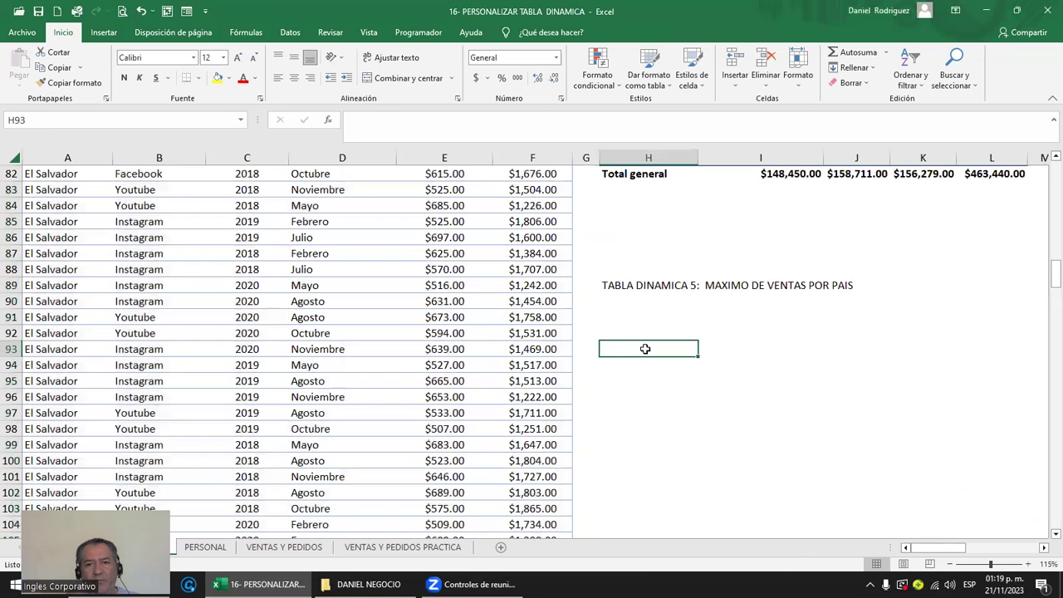
pyautogui.click(115, 33)
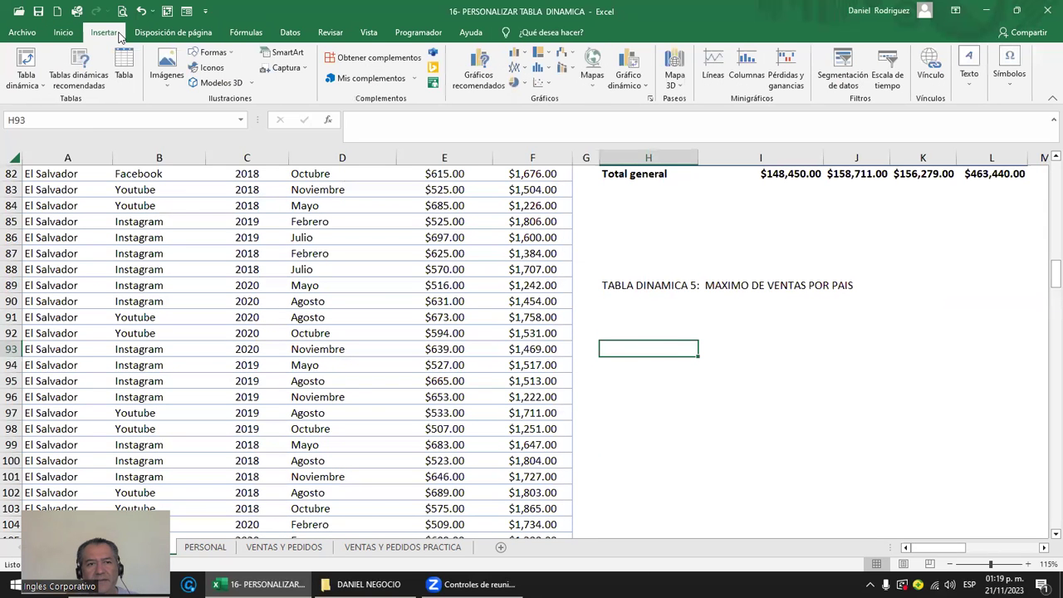
pyautogui.click(26, 80)
pyautogui.click(50, 100)
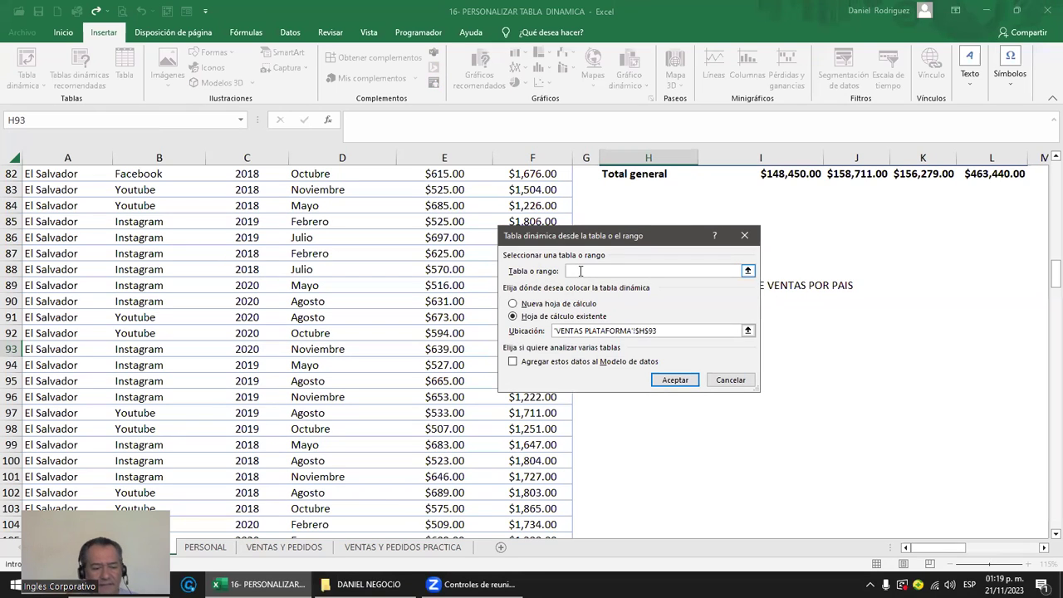
pyautogui.write('VENTAS')
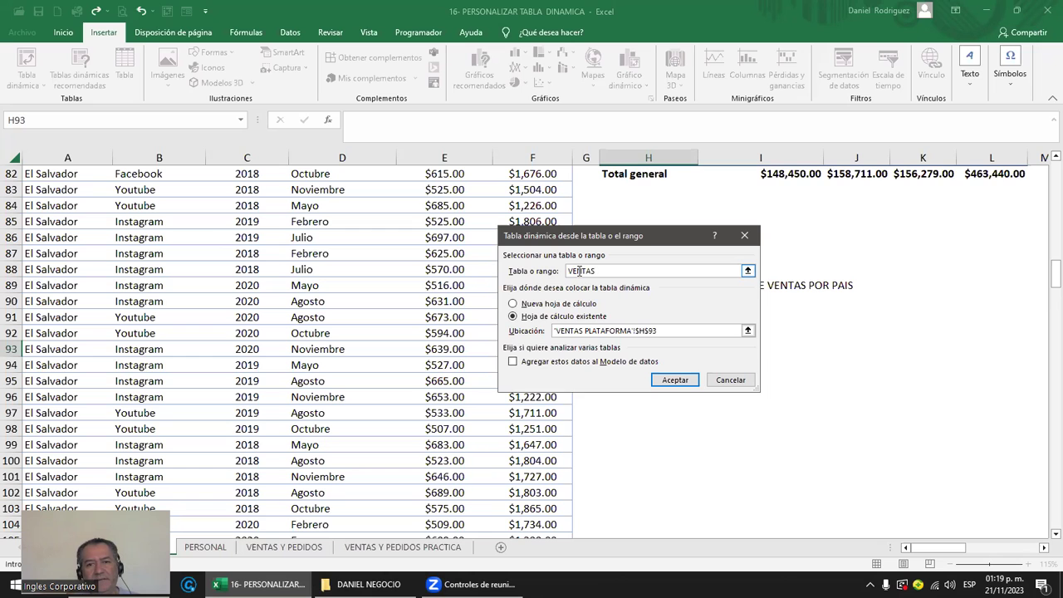
pyautogui.click(675, 379)
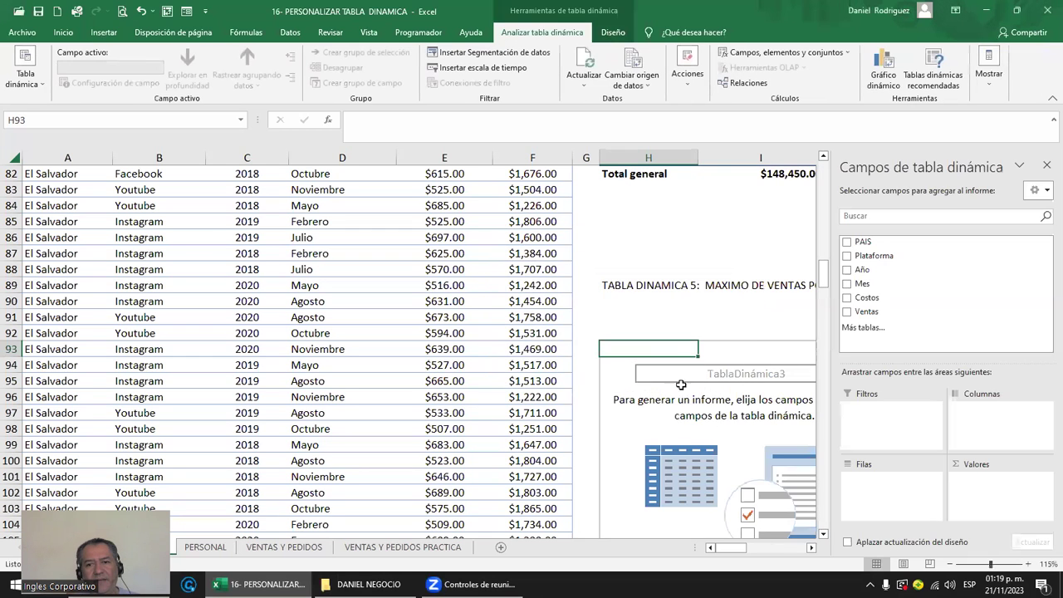
# Select the whole empty pivot table area starting at H93 and clear everything in it.
pyautogui.doubleClick(622, 352)
pyautogui.press('Return')
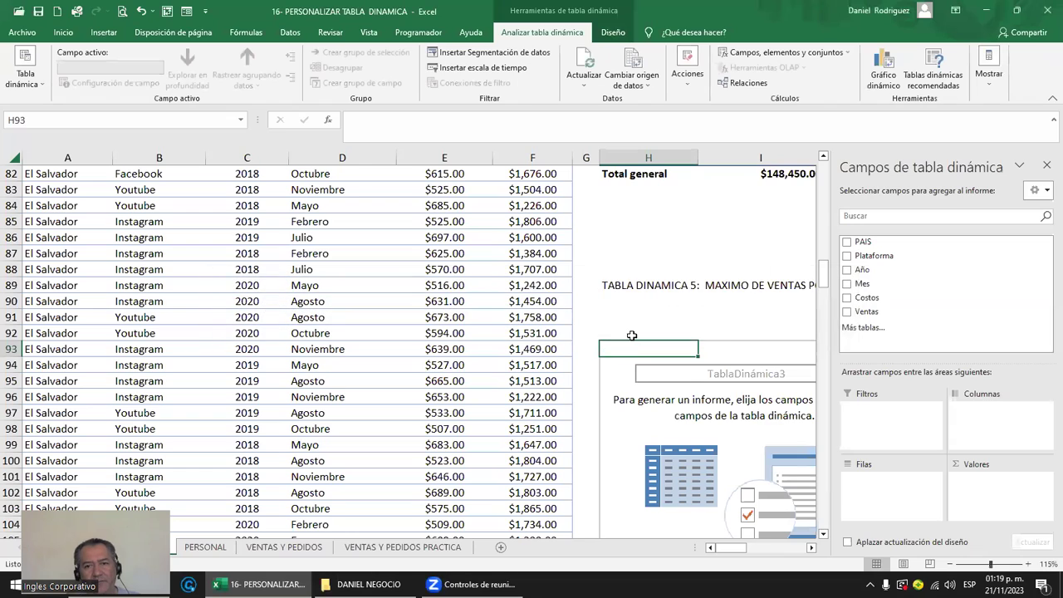
pyautogui.click(632, 334)
pyautogui.moveTo(617, 344); pyautogui.dragTo(858, 517)
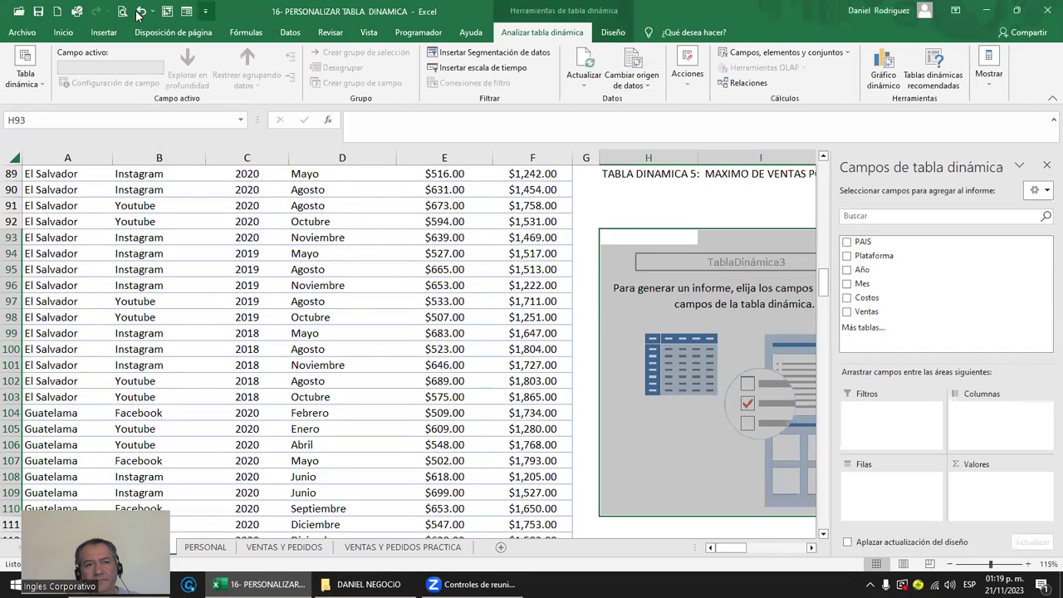
pyautogui.click(64, 33)
pyautogui.click(850, 83)
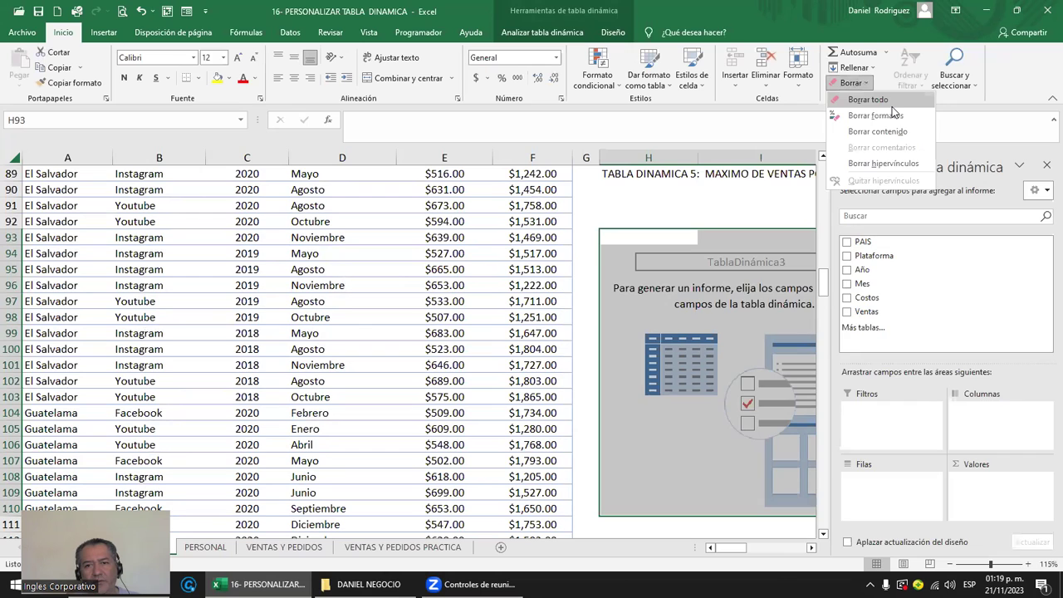
pyautogui.click(889, 102)
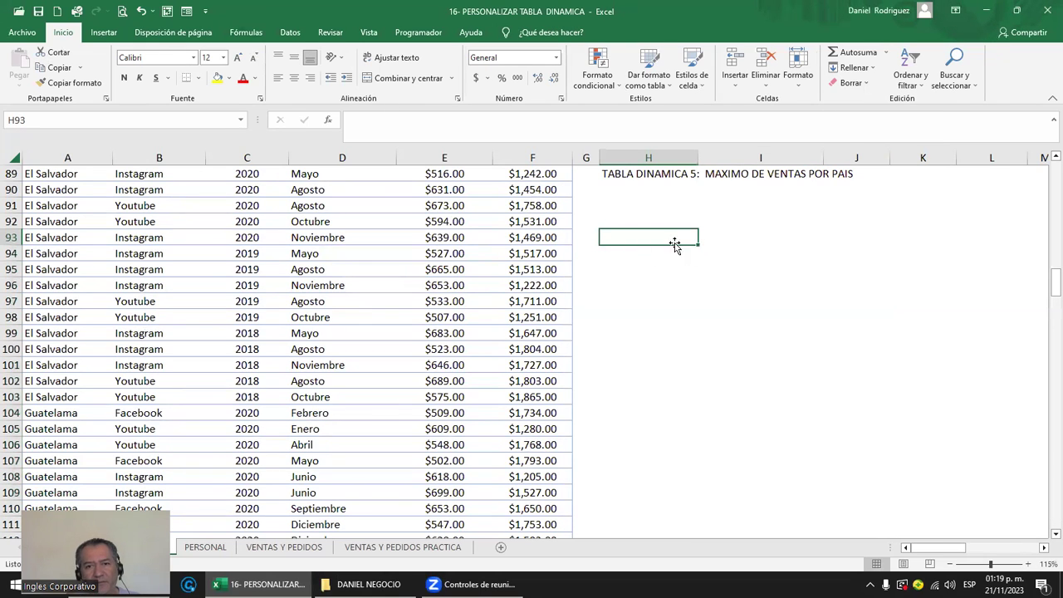
# Create the exercise 5 pivot table at H93 on the existing sheet, using VENTAS as its source.
pyautogui.click(103, 33)
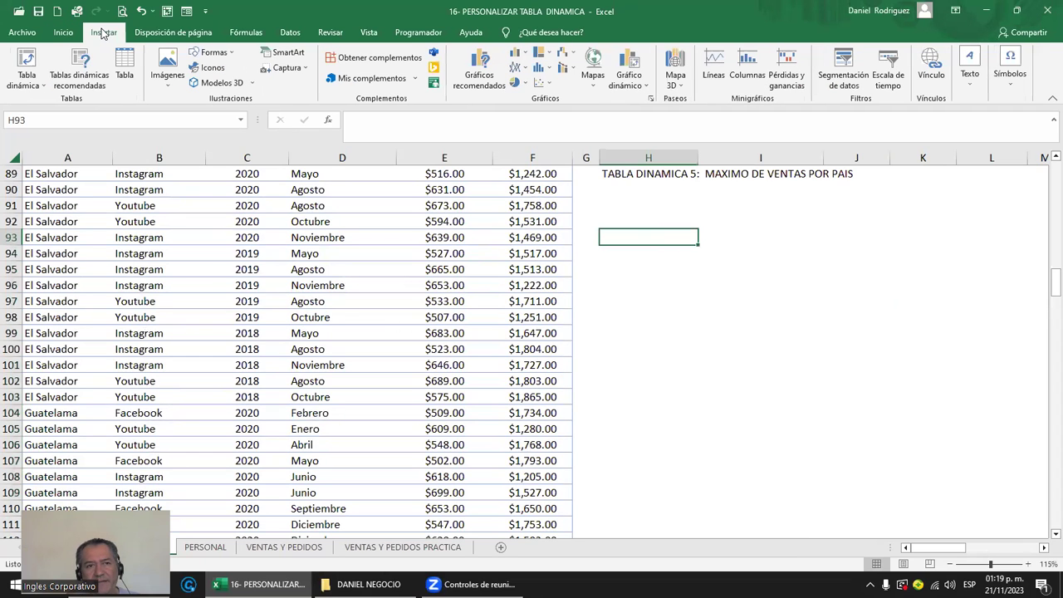
pyautogui.click(24, 71)
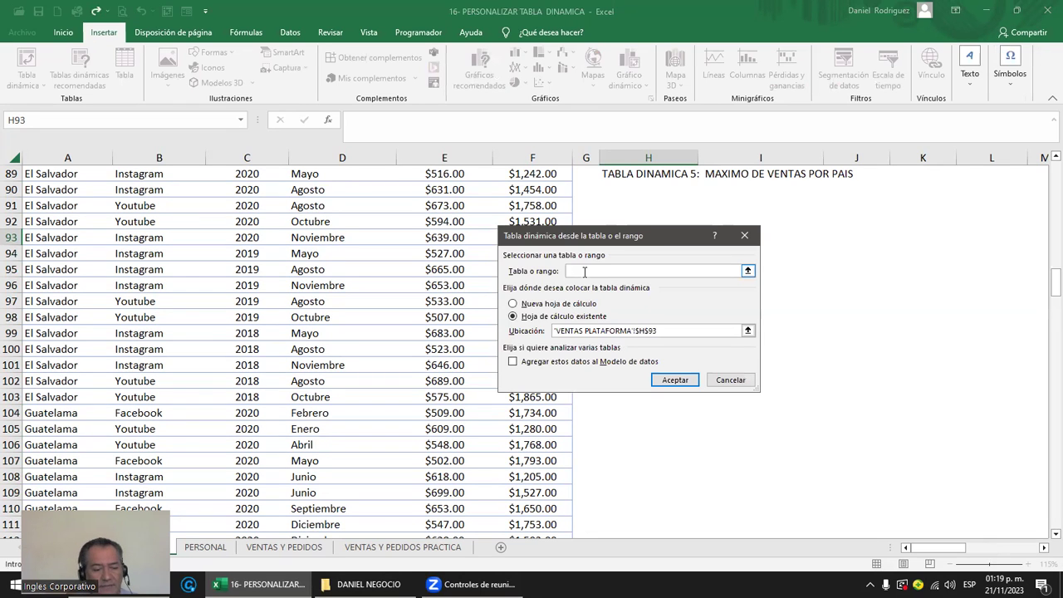
pyautogui.write('VENTAS')
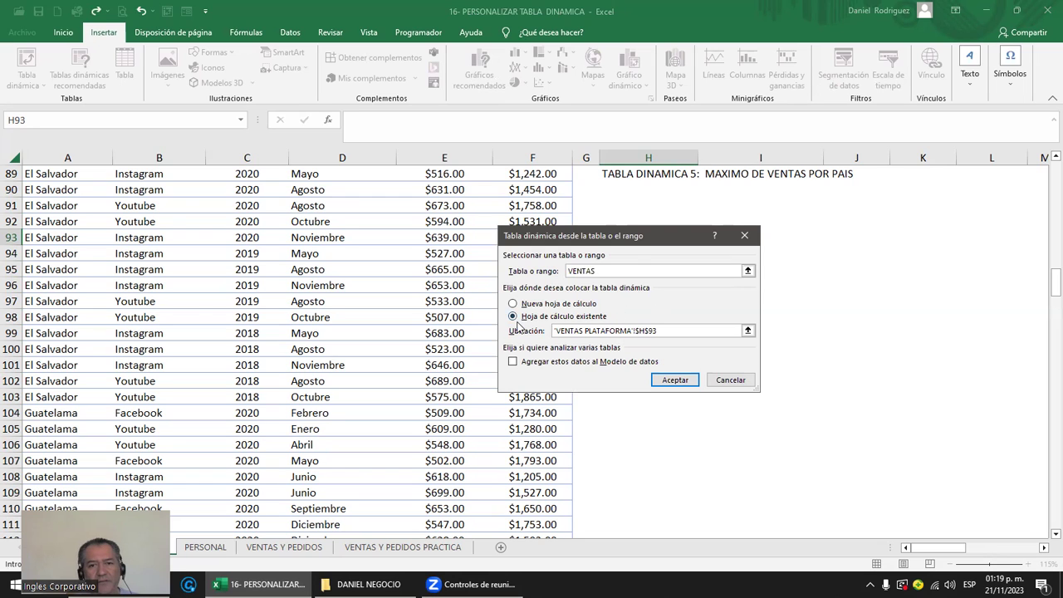
pyautogui.moveTo(584, 236); pyautogui.dragTo(311, 237)
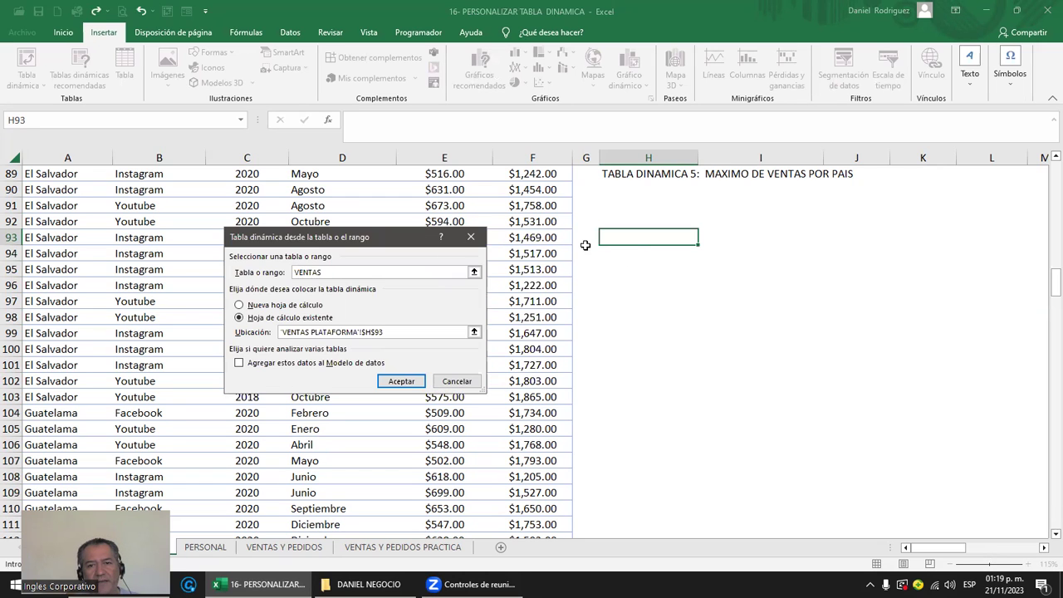
pyautogui.click(394, 382)
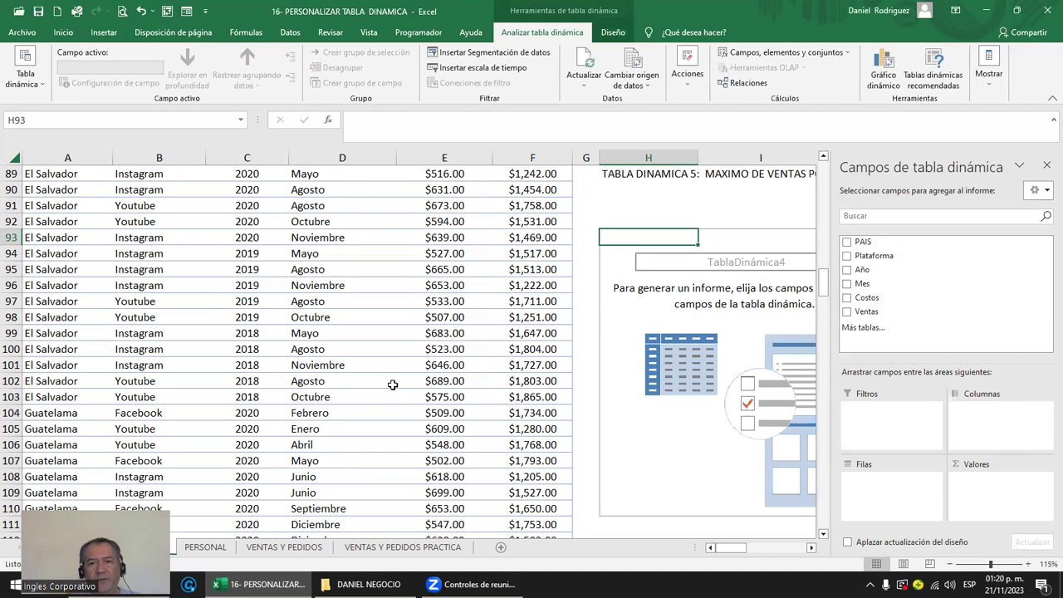
# Lay out the new pivot table with PAIS as the rows and Ventas as the values.
pyautogui.click(649, 216)
pyautogui.press('Right')
pyautogui.press('Right')
pyautogui.press('Right')
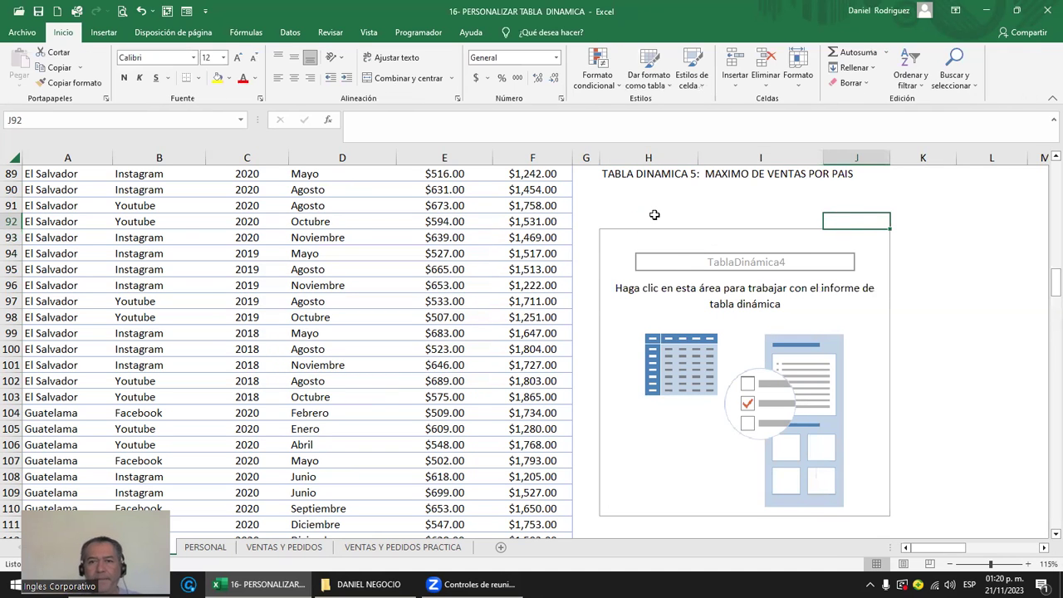
pyautogui.press('Right')
pyautogui.press('Right')
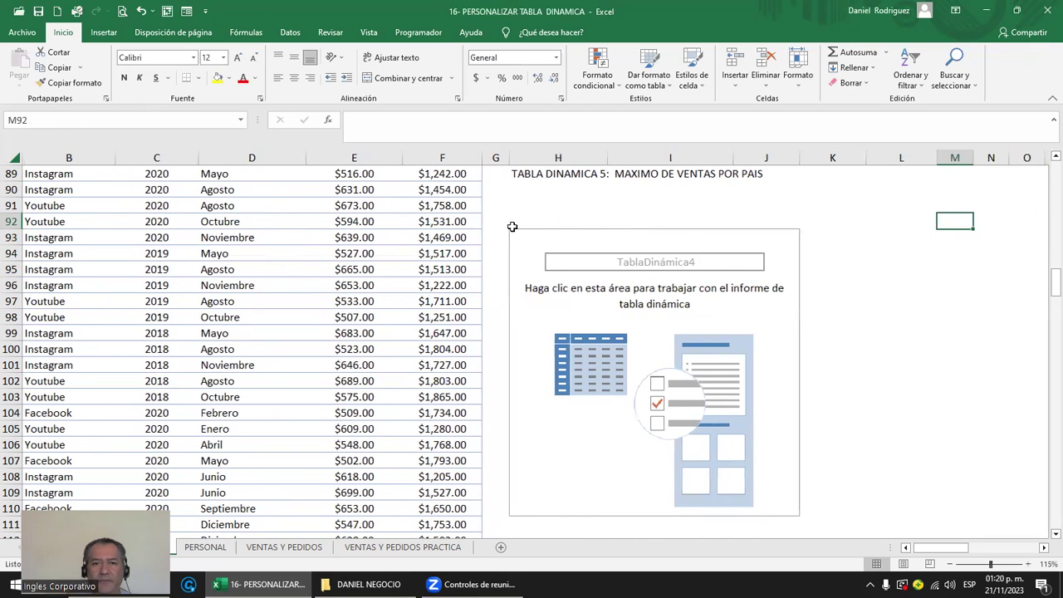
pyautogui.click(541, 233)
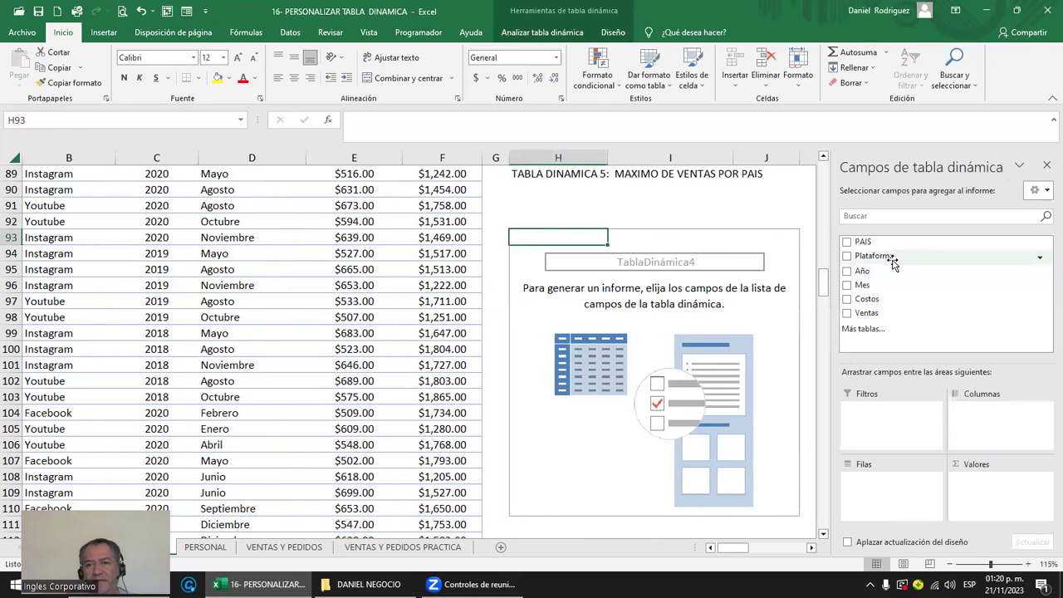
pyautogui.moveTo(863, 242); pyautogui.dragTo(912, 495)
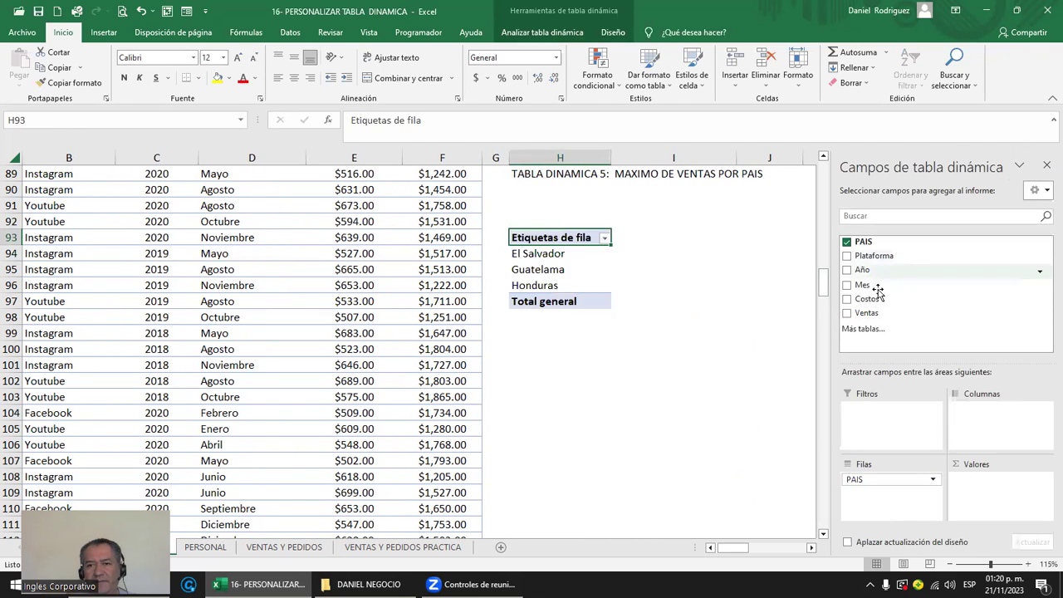
pyautogui.moveTo(973, 497); pyautogui.dragTo(975, 497)
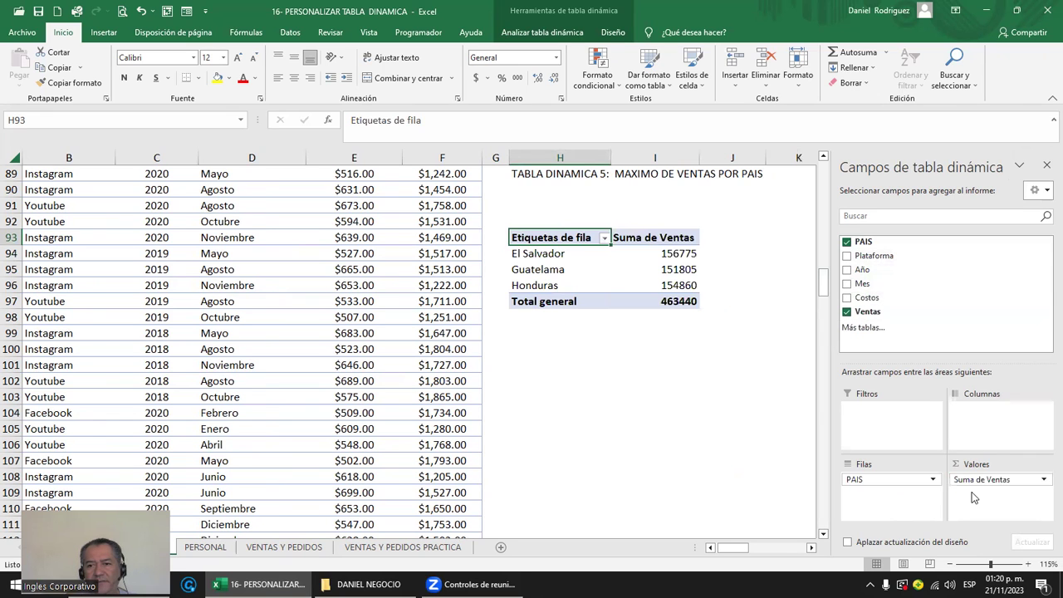
# Format the exercise 5 pivot table's Ventas values as Moneda and summarize them by Máx.
pyautogui.click(1014, 480)
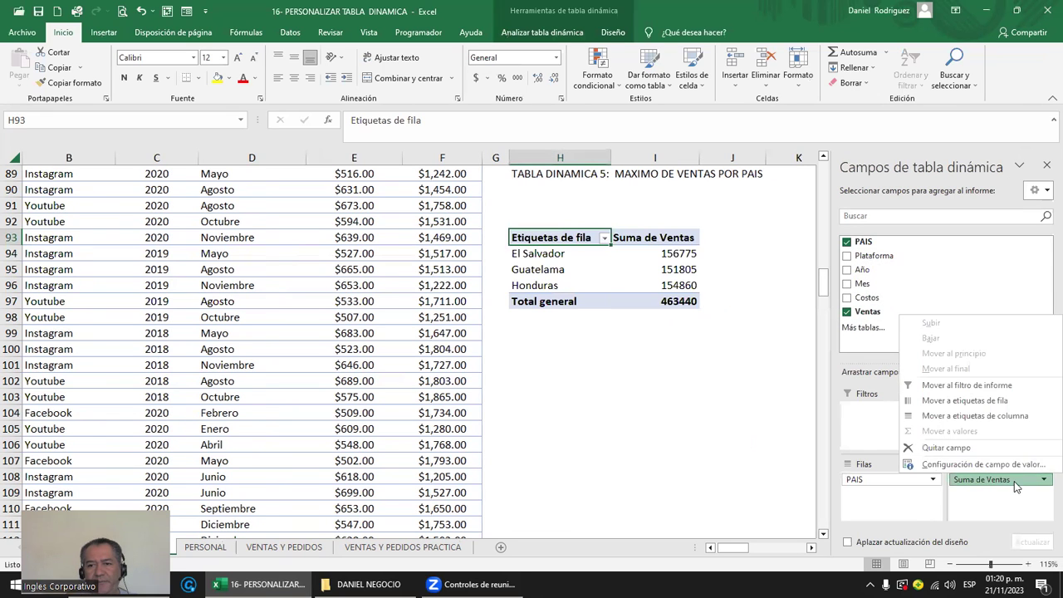
pyautogui.click(969, 464)
pyautogui.click(266, 380)
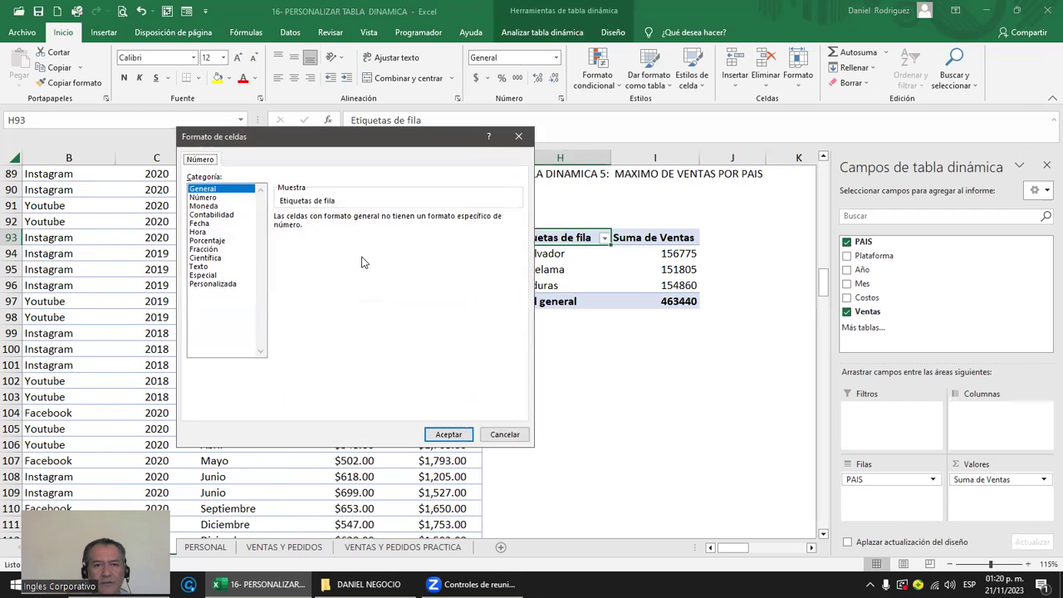
pyautogui.click(216, 208)
pyautogui.press('Return')
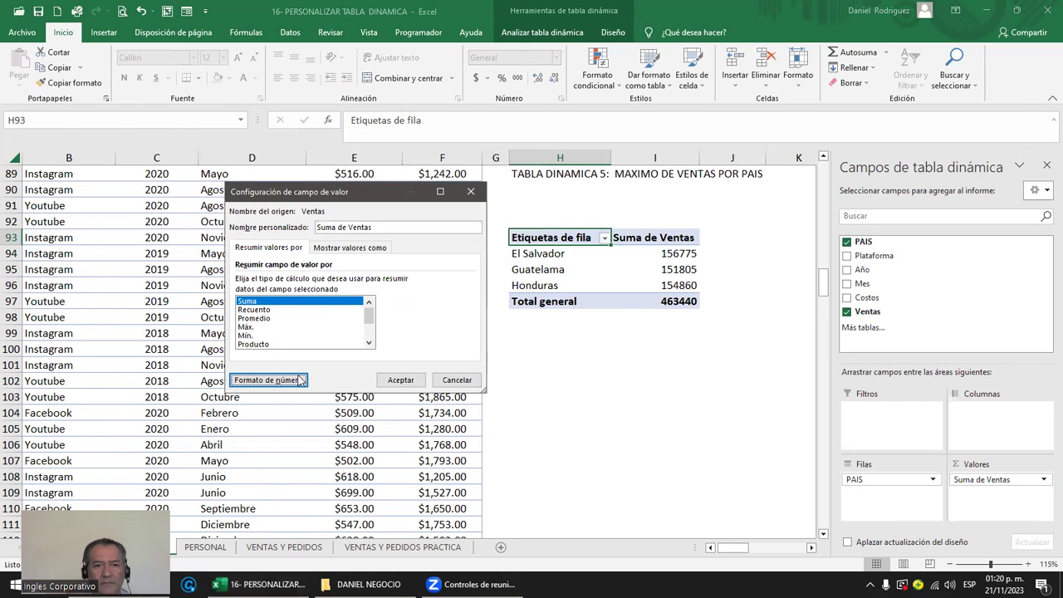
pyautogui.press('Return')
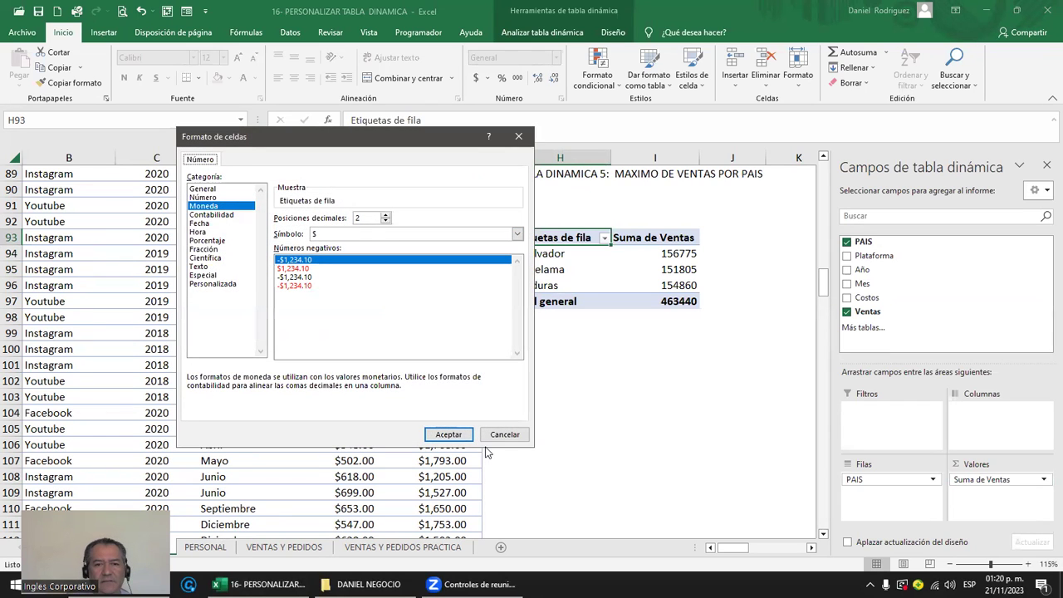
pyautogui.click(448, 434)
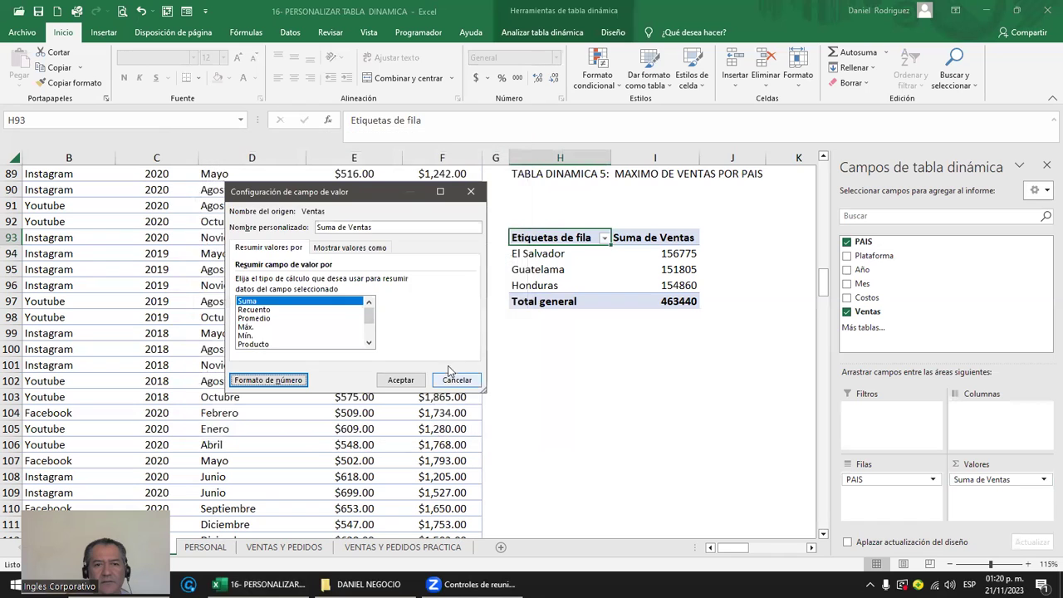
pyautogui.click(248, 327)
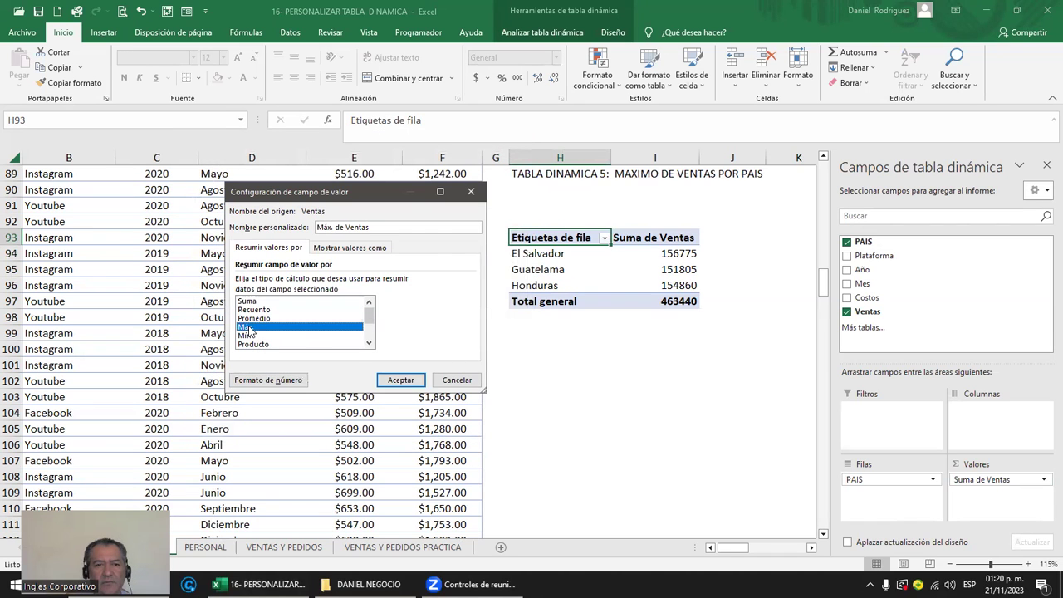
pyautogui.click(398, 381)
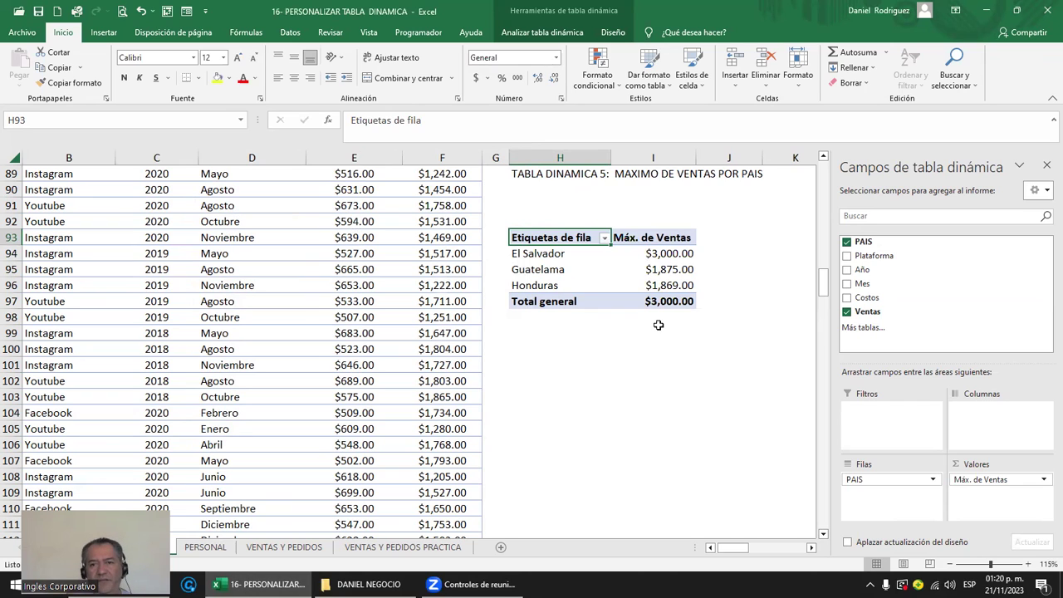
# Add Año to the exercise 5 pivot table's rows, nested beneath PAIS.
pyautogui.moveTo(861, 269); pyautogui.dragTo(884, 423)
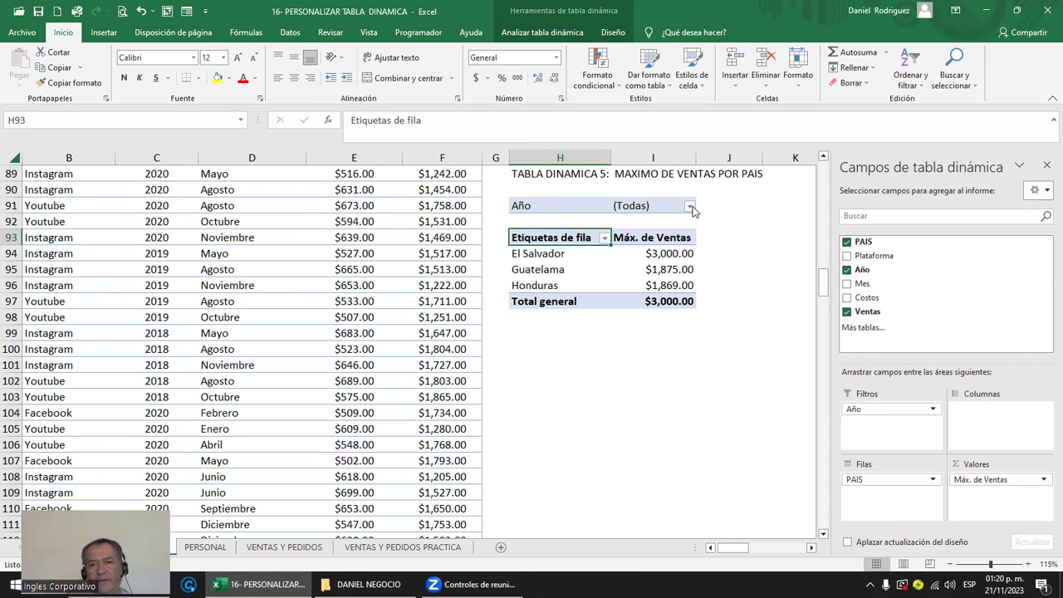
pyautogui.moveTo(888, 410); pyautogui.dragTo(873, 478)
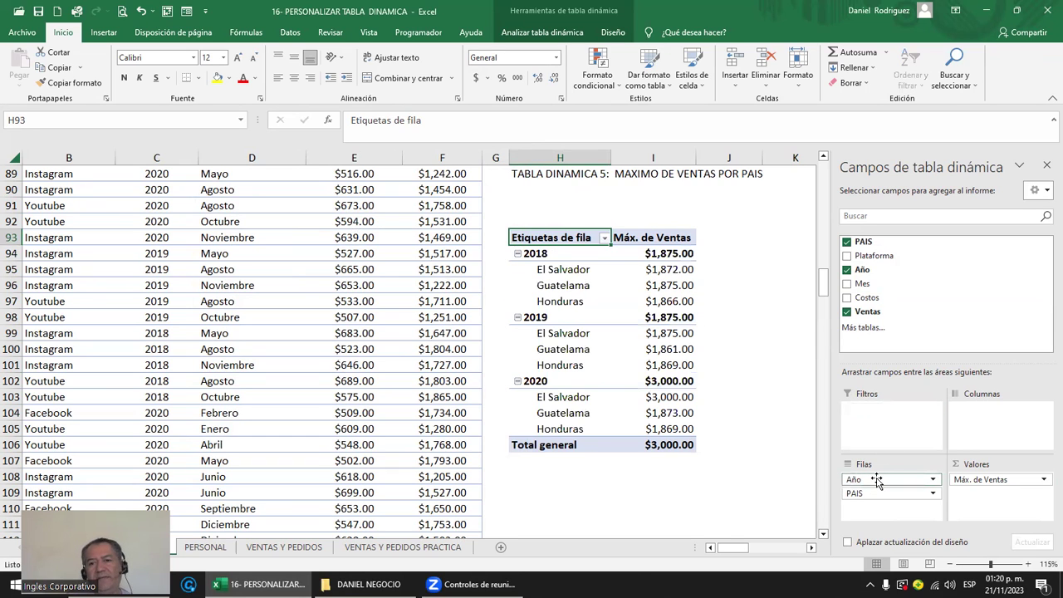
pyautogui.moveTo(877, 479); pyautogui.dragTo(878, 510)
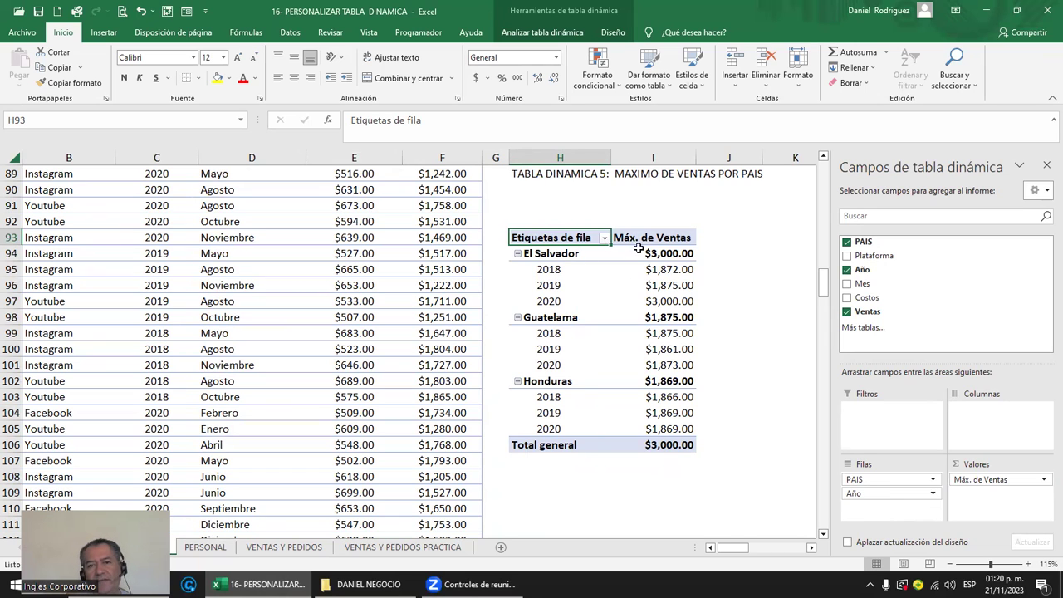
pyautogui.moveTo(681, 275)
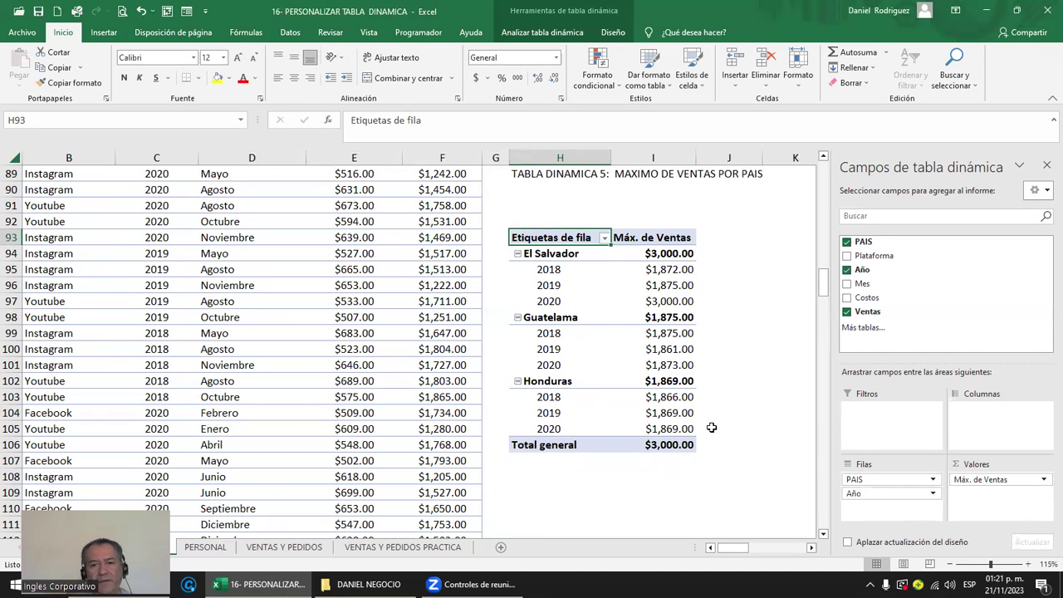
pyautogui.click(736, 456)
# Renumber the exercise heading "MAXIMO DE VENTAS POR PLATAFORMA" in H14 as TABLA DINAMICA 5.
pyautogui.scroll(5, 736, 455)
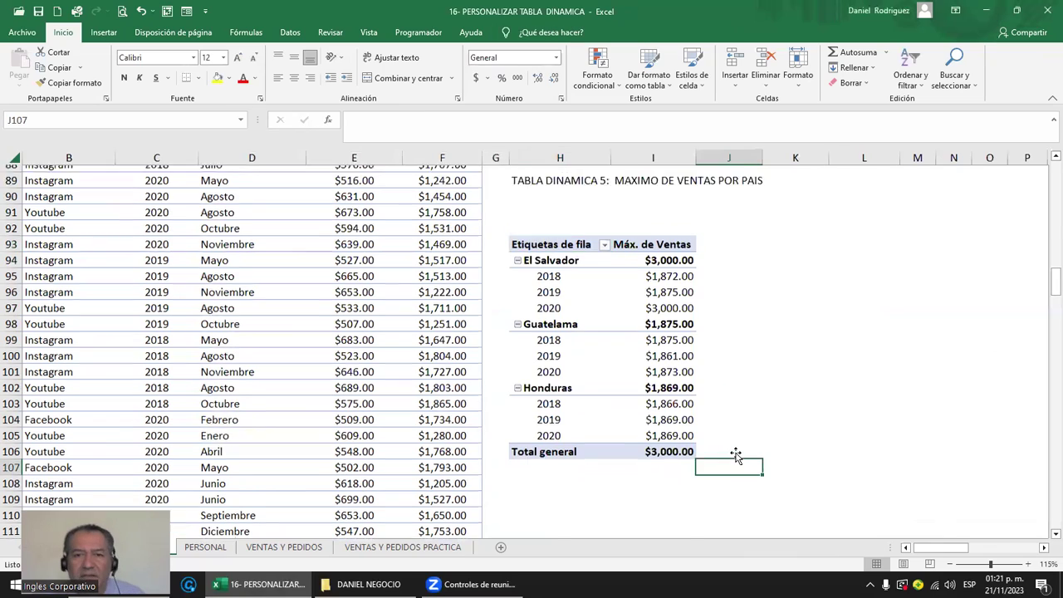
pyautogui.scroll(20, 736, 456)
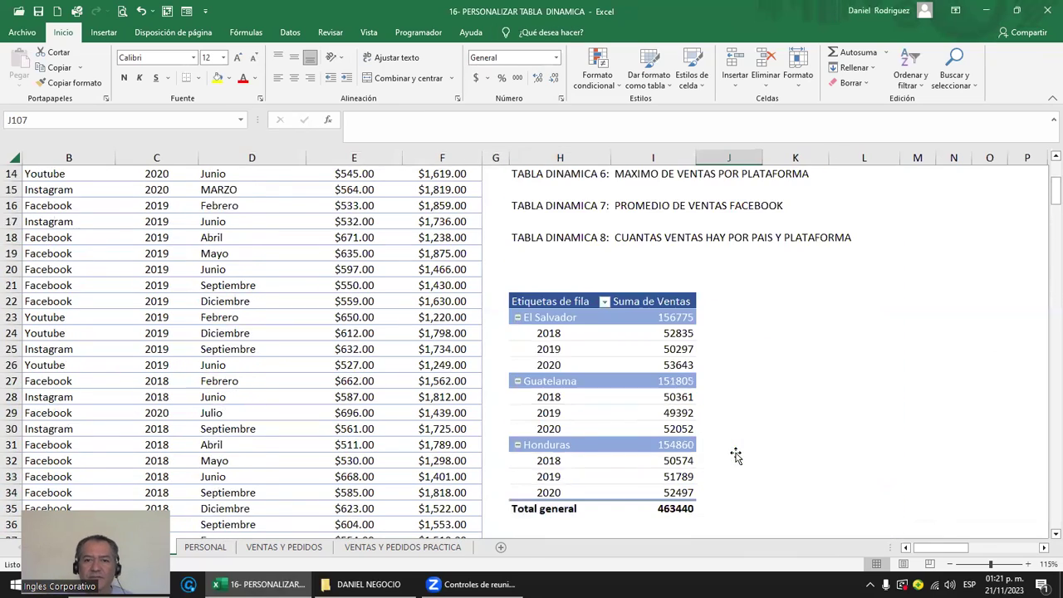
pyautogui.click(537, 346)
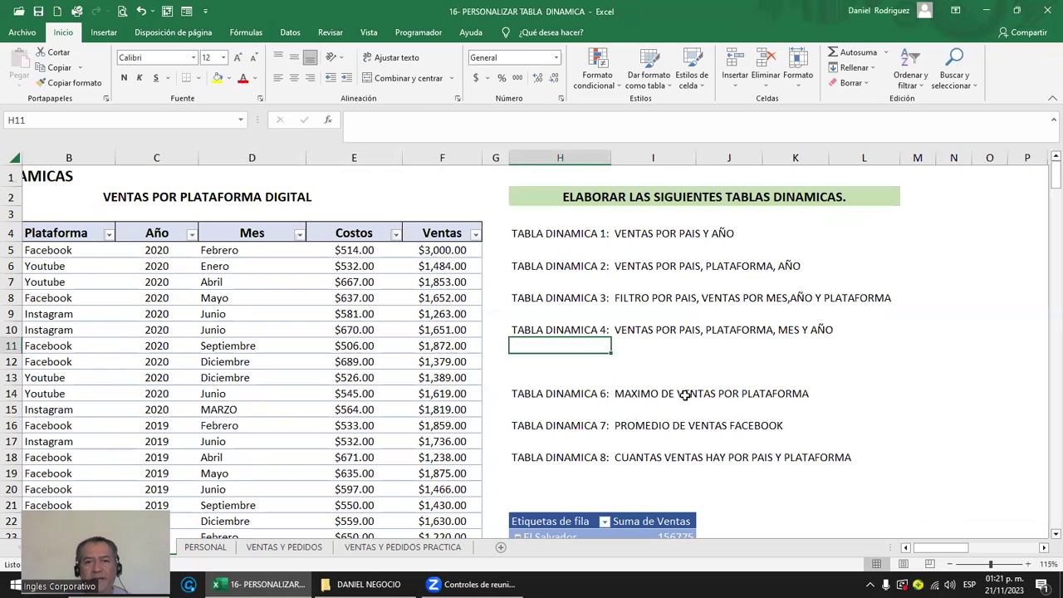
pyautogui.press('Down')
pyautogui.press('Down')
pyautogui.press('Down')
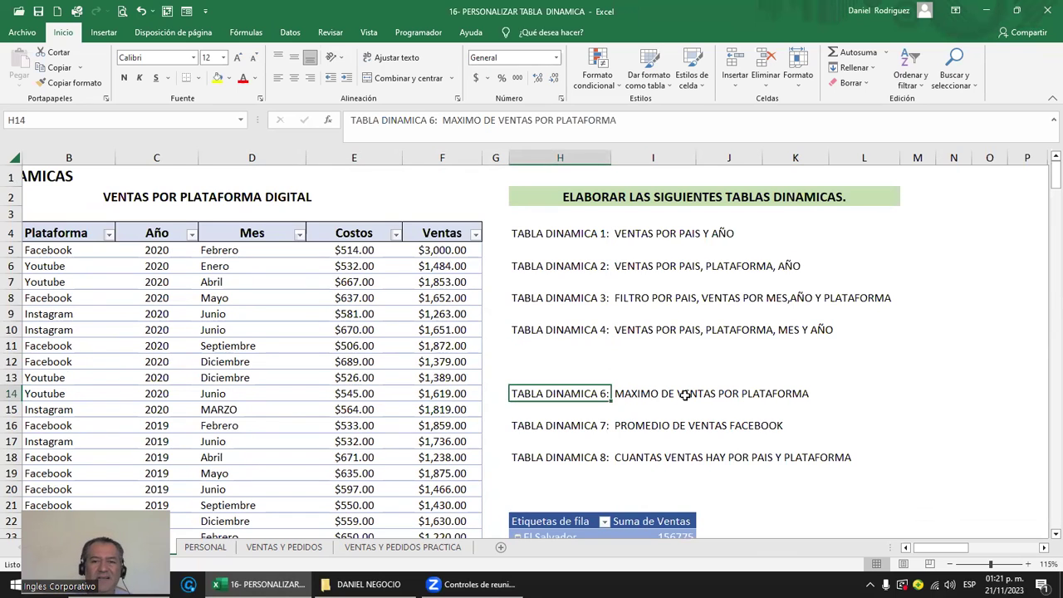
pyautogui.press('F2')
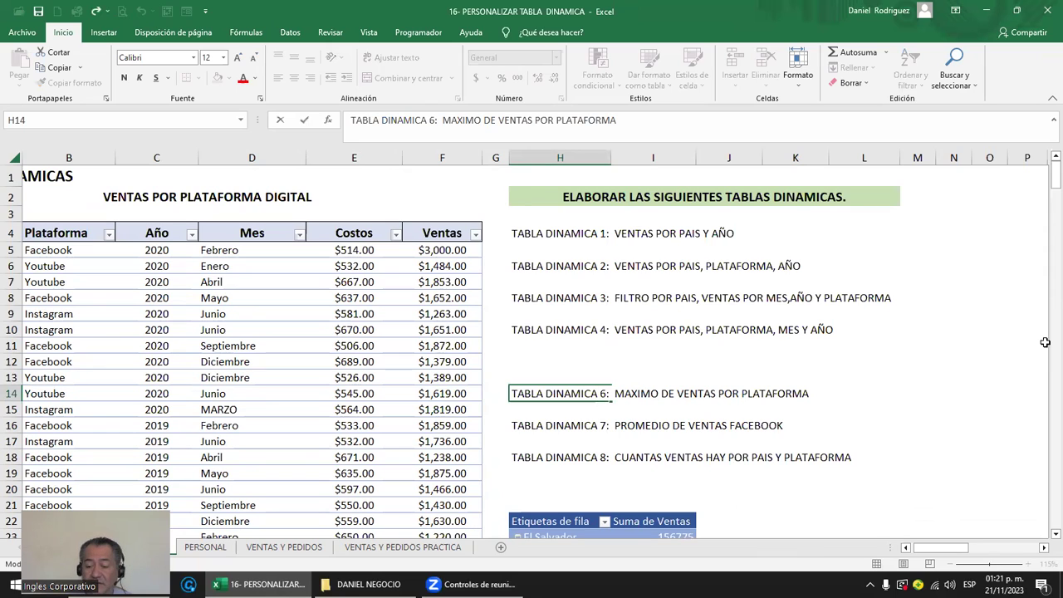
pyautogui.press('Delete')
pyautogui.write('5')
pyautogui.press('Return')
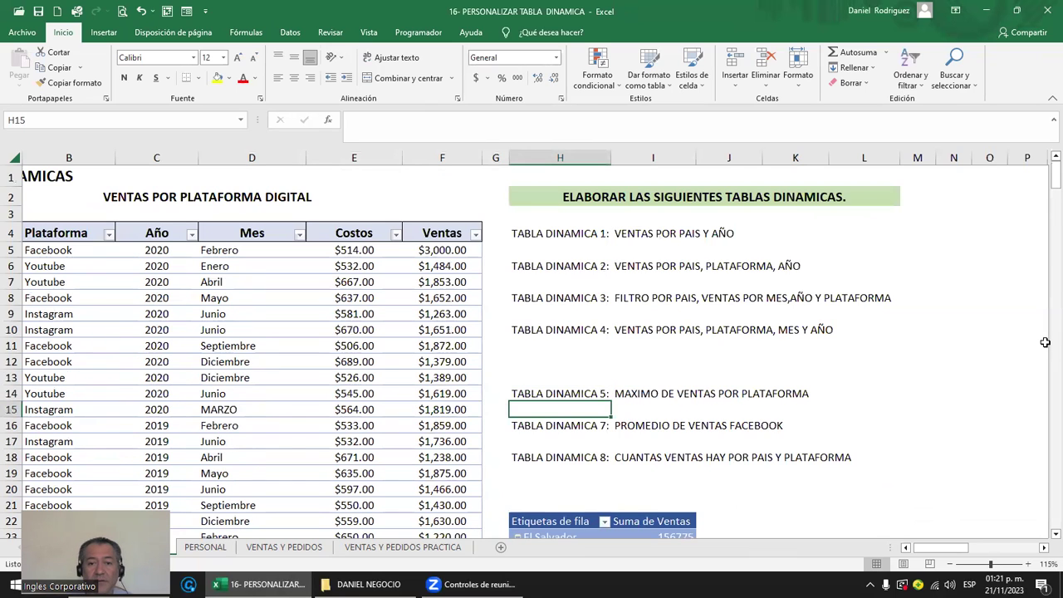
# Renumber the exercise heading "PROMEDIO DE VENTAS FACEBOOK" in H16 as TABLA DINAMICA 6.
pyautogui.press('F2')
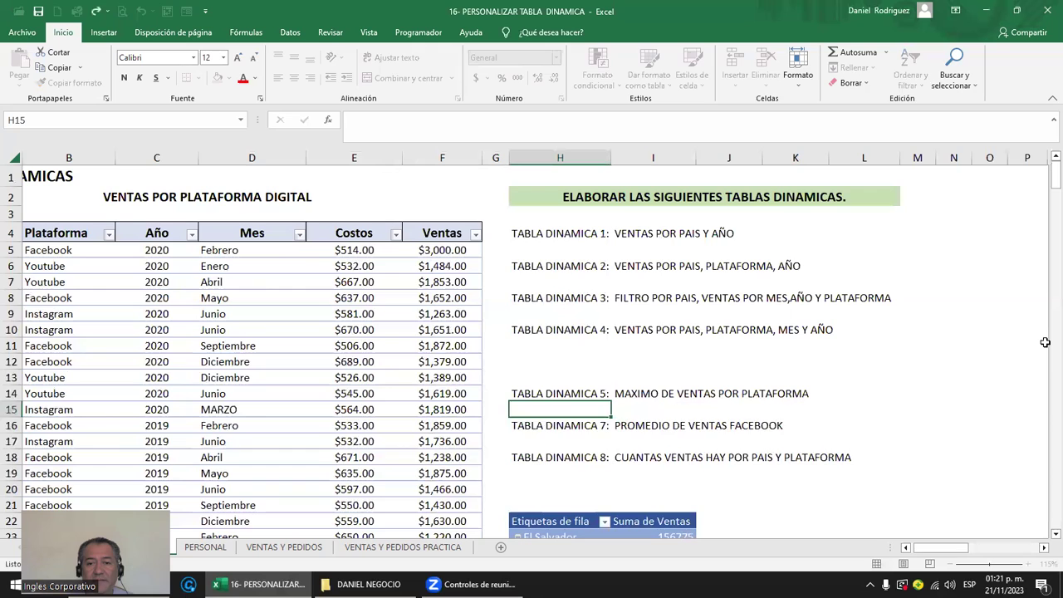
pyautogui.press('Return')
pyautogui.press('F2')
pyautogui.press('Left')
pyautogui.press('Left')
pyautogui.press('Left')
pyautogui.press('Left')
pyautogui.press('Left')
pyautogui.press('Delete')
pyautogui.write('6')
pyautogui.press('Return')
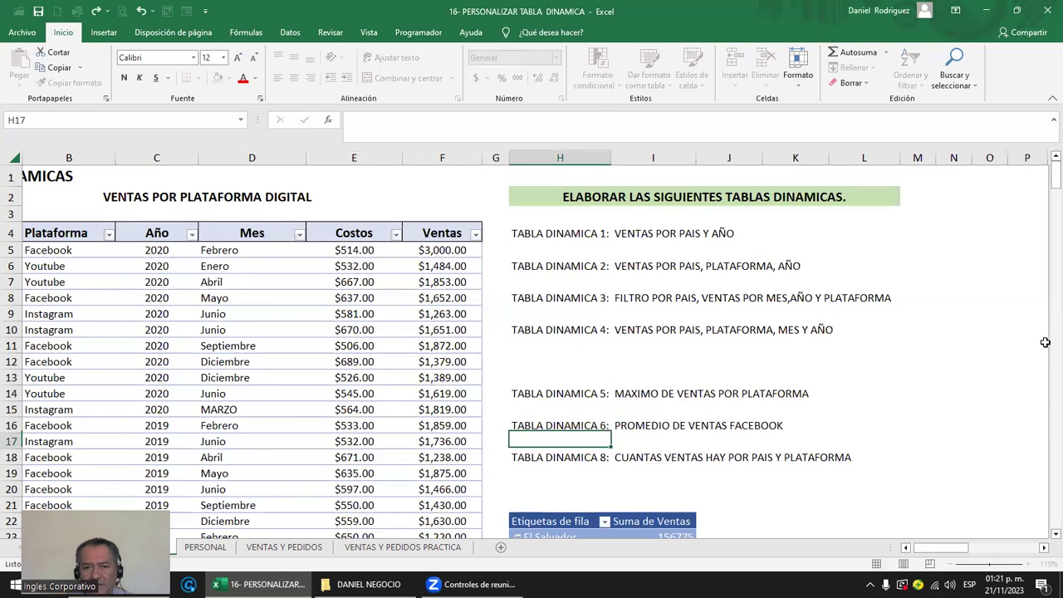
# Renumber the exercise heading "CUANTAS VENTAS HAY POR PAIS Y PLATAFORMA" in H18 as TABLA DINAMICA 7.
pyautogui.press('Return')
pyautogui.press('F2')
pyautogui.press('Left')
pyautogui.press('Left')
pyautogui.press('Left')
pyautogui.press('Left')
pyautogui.press('Left')
pyautogui.press('Left')
pyautogui.press('Left')
pyautogui.press('Left')
pyautogui.press('Left')
pyautogui.press('Left')
pyautogui.press('Left')
pyautogui.press('Left')
pyautogui.press('Left')
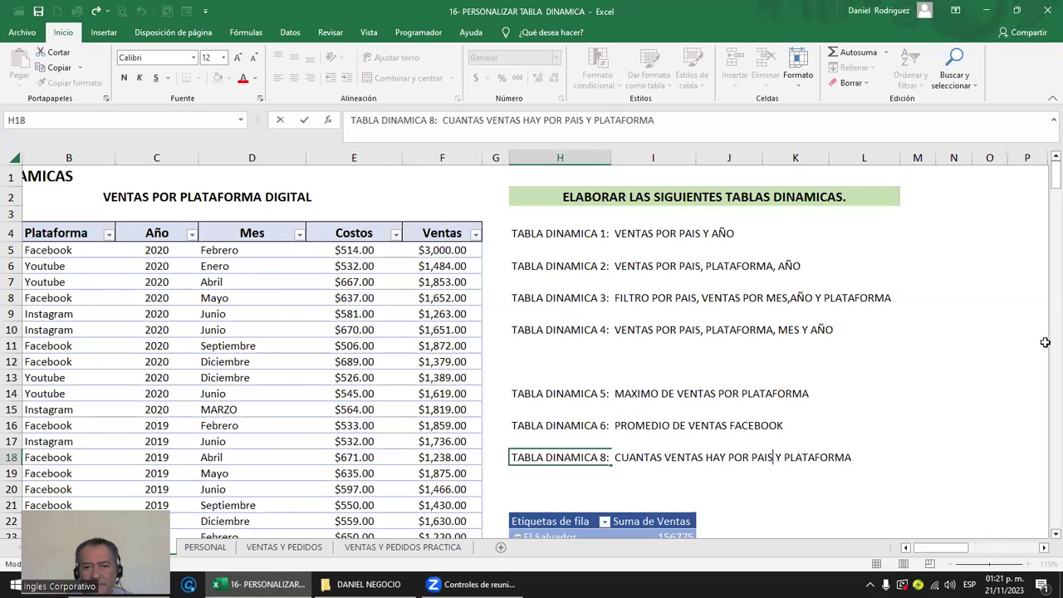
pyautogui.press('Left')
pyautogui.press('Left')
pyautogui.press('Left')
pyautogui.press('Left')
pyautogui.press('Left')
pyautogui.press('Left')
pyautogui.press('Left')
pyautogui.press('Left')
pyautogui.press('Left')
pyautogui.press('Left')
pyautogui.press('Left')
pyautogui.press('Left')
pyautogui.press('Left')
pyautogui.press('Left')
pyautogui.press('Left')
pyautogui.press('Left')
pyautogui.press('Left')
pyautogui.write('7')
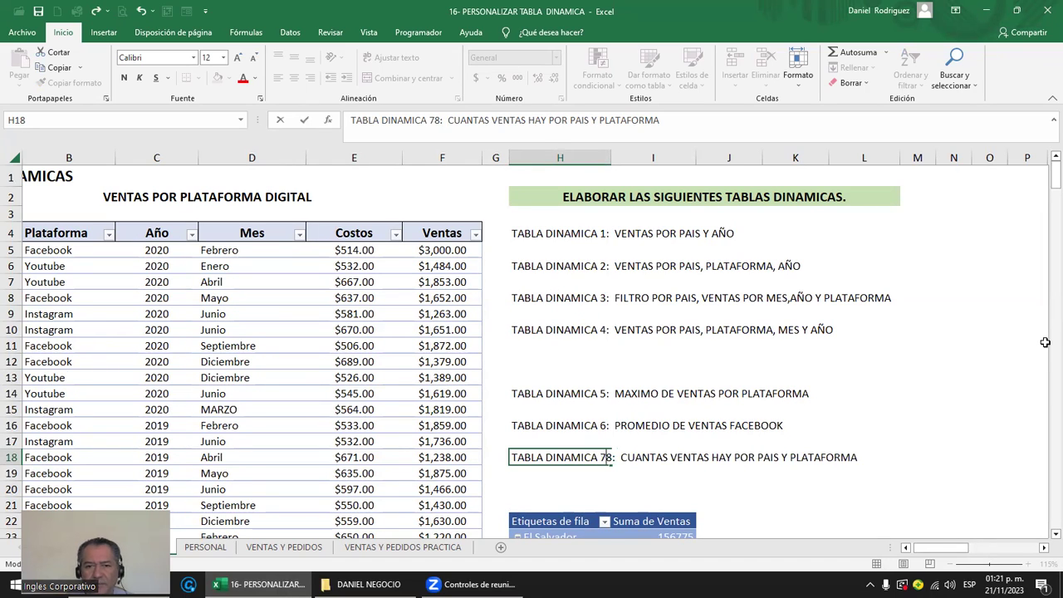
pyautogui.press('Delete')
pyautogui.press('Return')
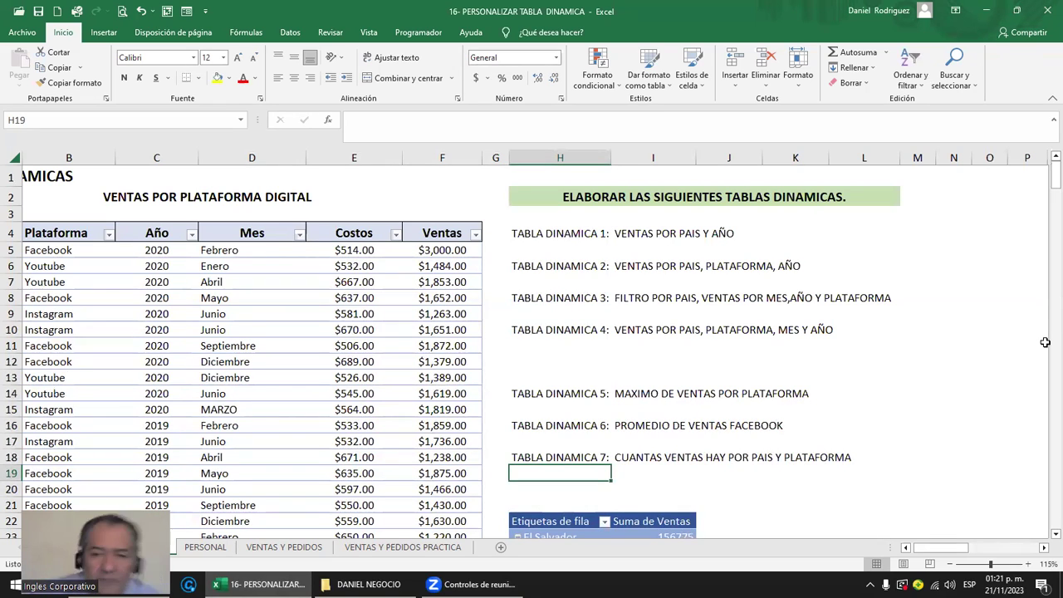
# Display the TABLA DINAMICA 4 pivot table in outline form (formato de esquema) and hide its field list.
pyautogui.scroll(-3, 724, 319)
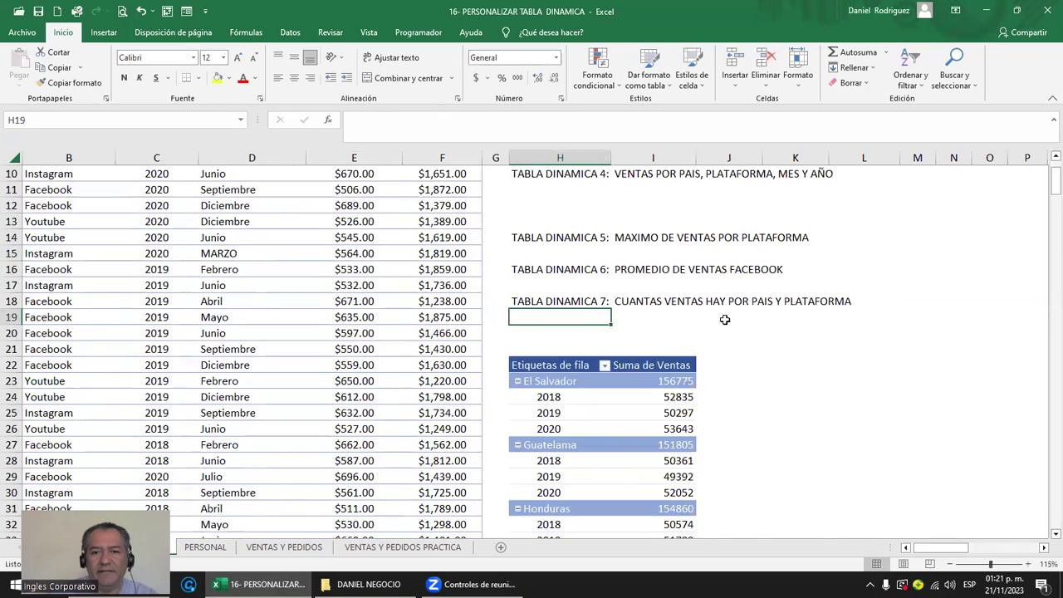
pyautogui.scroll(-12, 724, 319)
pyautogui.scroll(4, 724, 326)
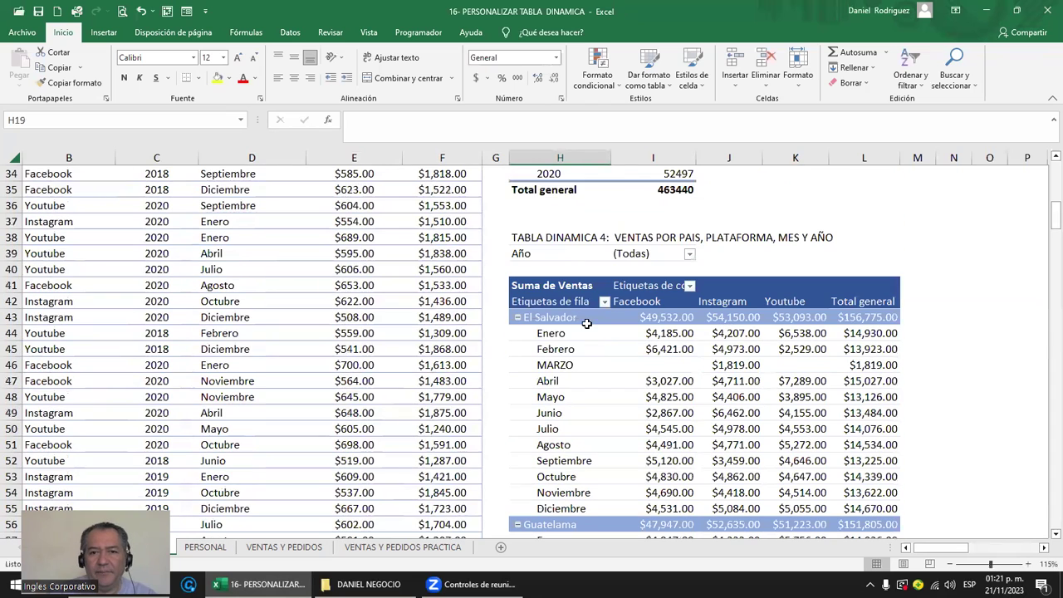
pyautogui.click(557, 288)
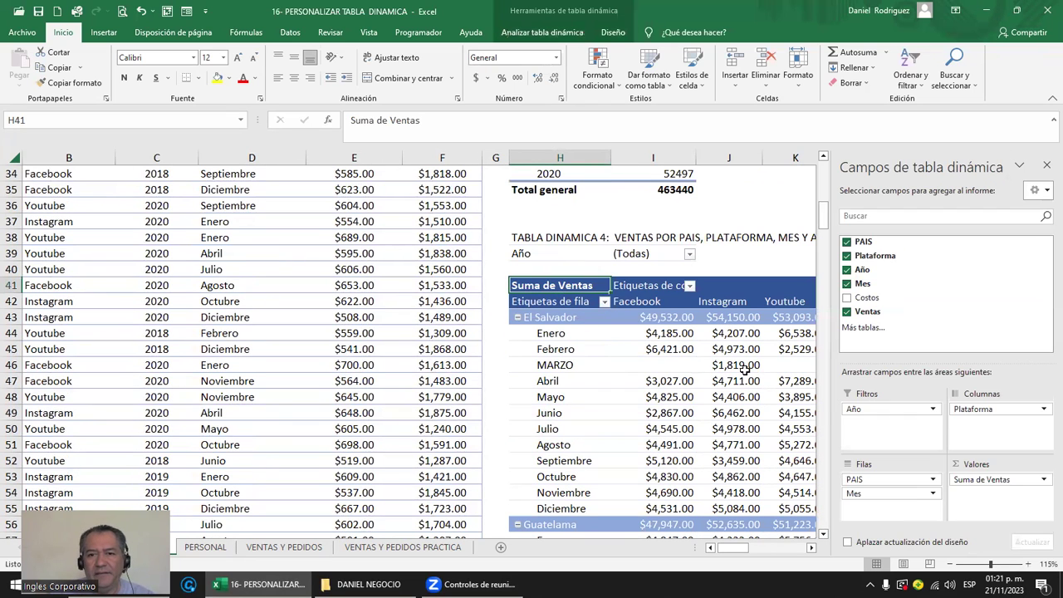
pyautogui.click(611, 31)
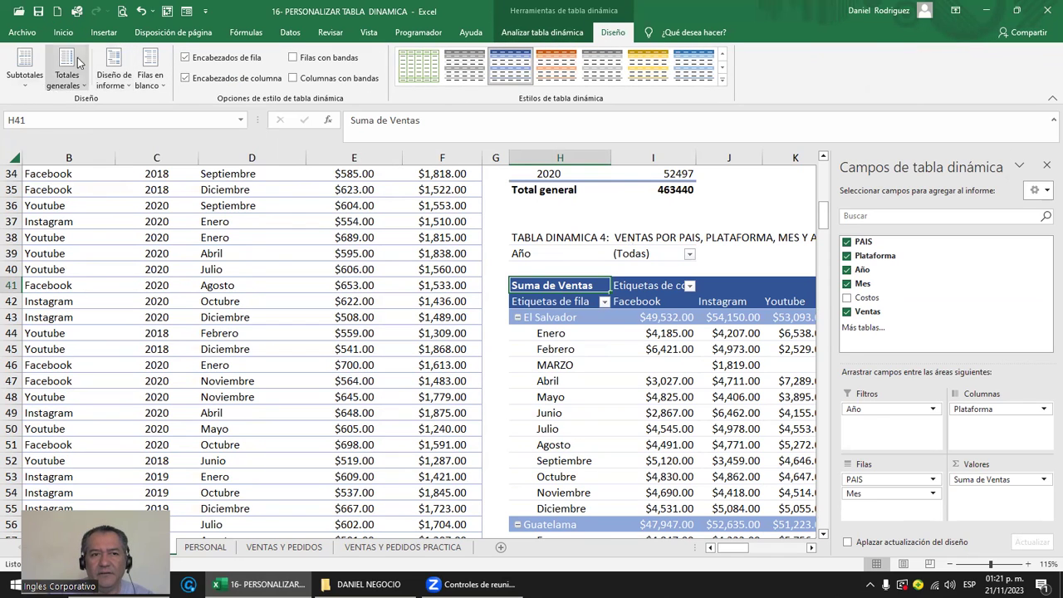
pyautogui.click(114, 71)
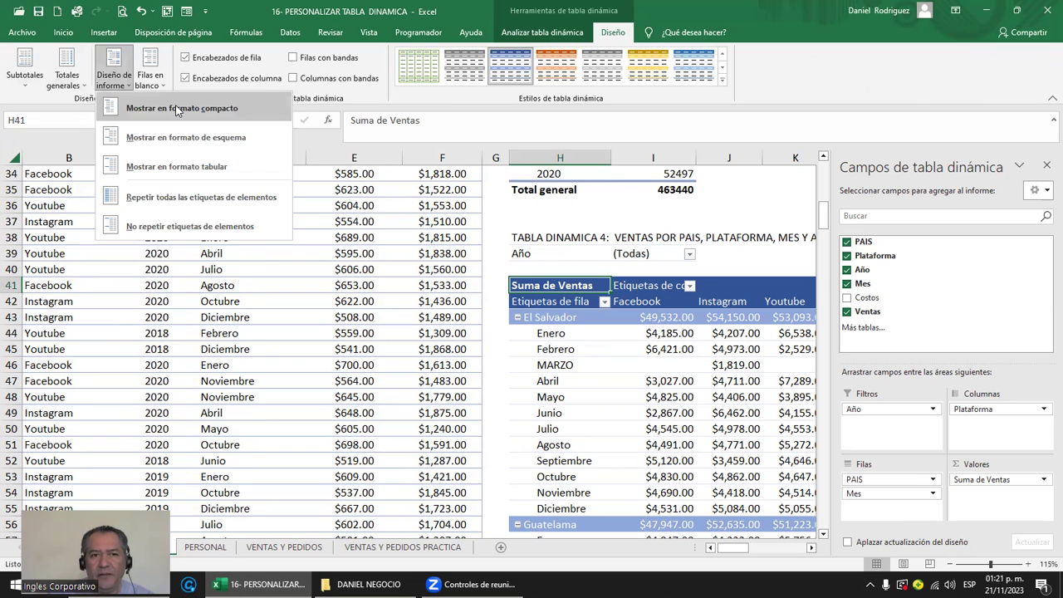
pyautogui.click(190, 139)
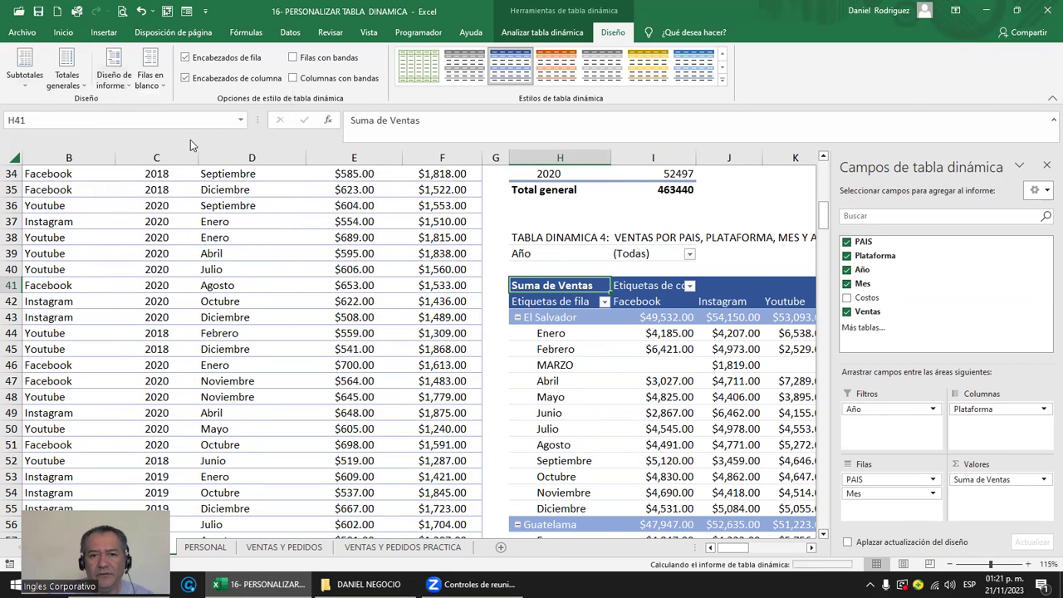
pyautogui.click(1046, 165)
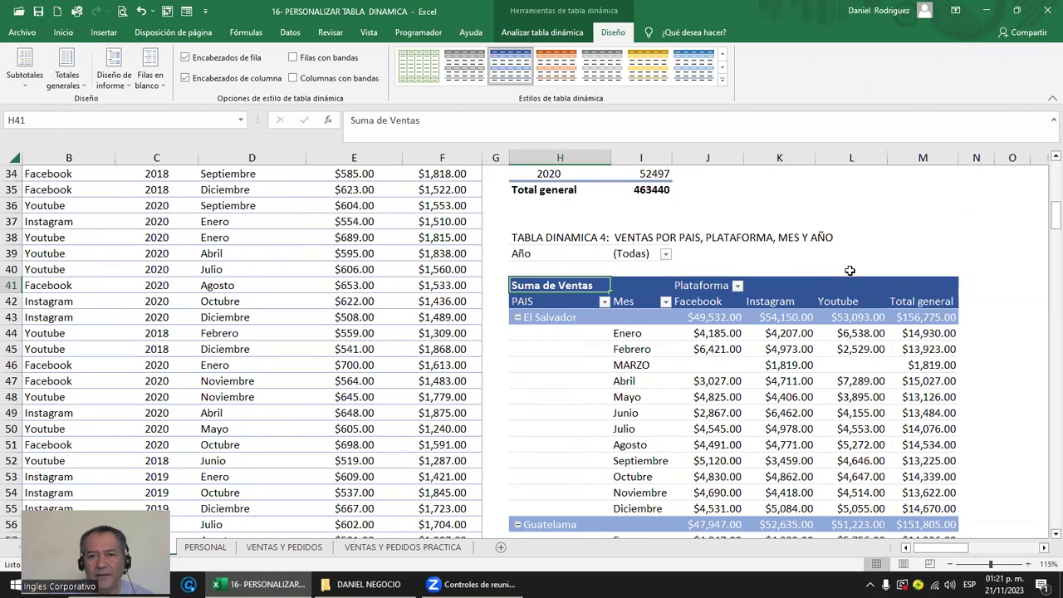
pyautogui.scroll(-2, 849, 271)
pyautogui.moveTo(542, 237); pyautogui.dragTo(541, 427)
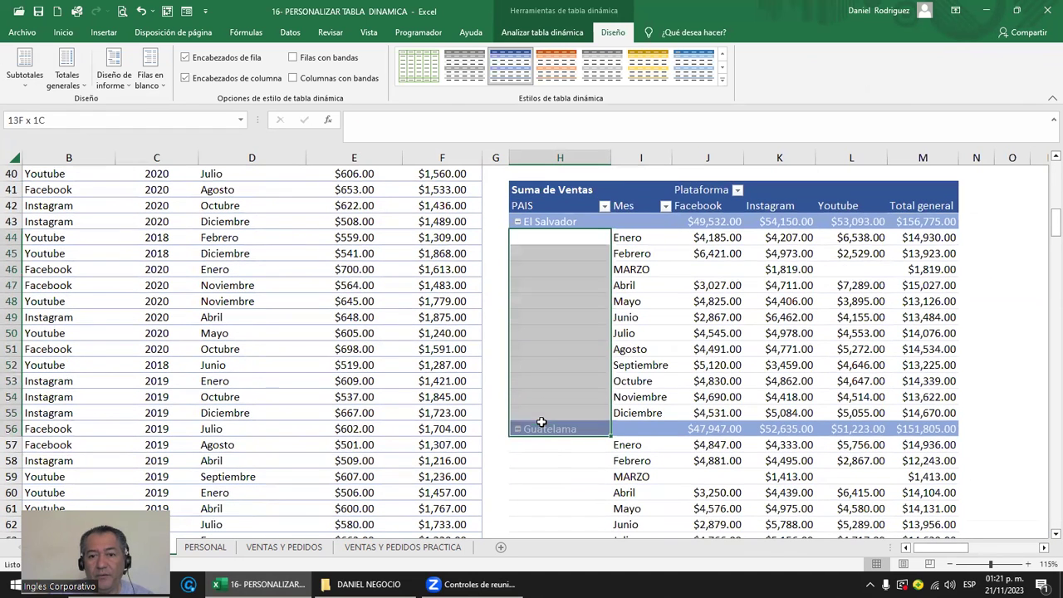
pyautogui.click(538, 215)
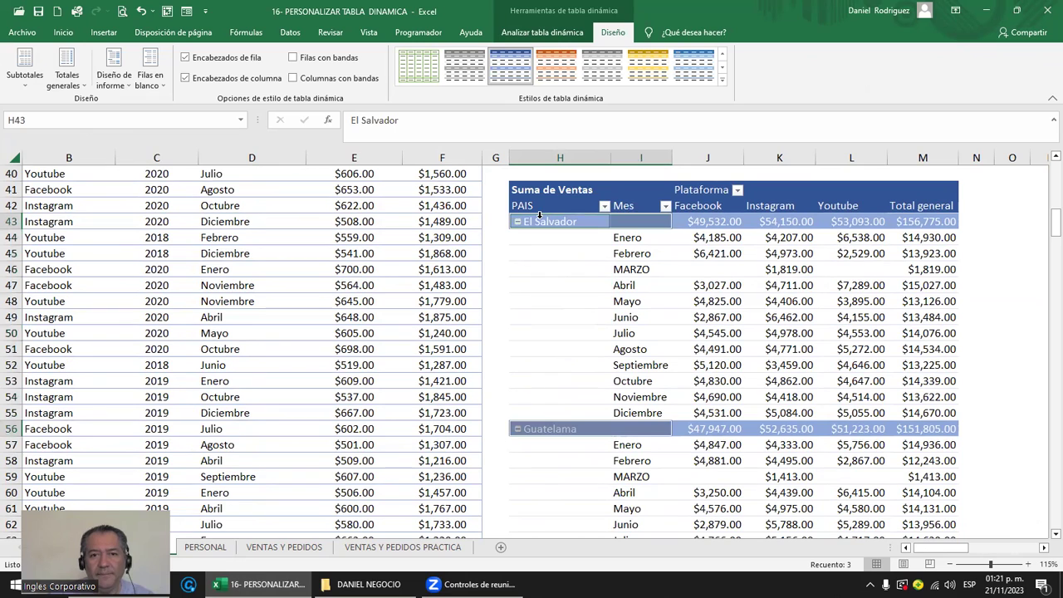
# Switch the report layout of the TABLA DINAMICA 4 pivot table to tabular form (formato tabular).
pyautogui.click(68, 78)
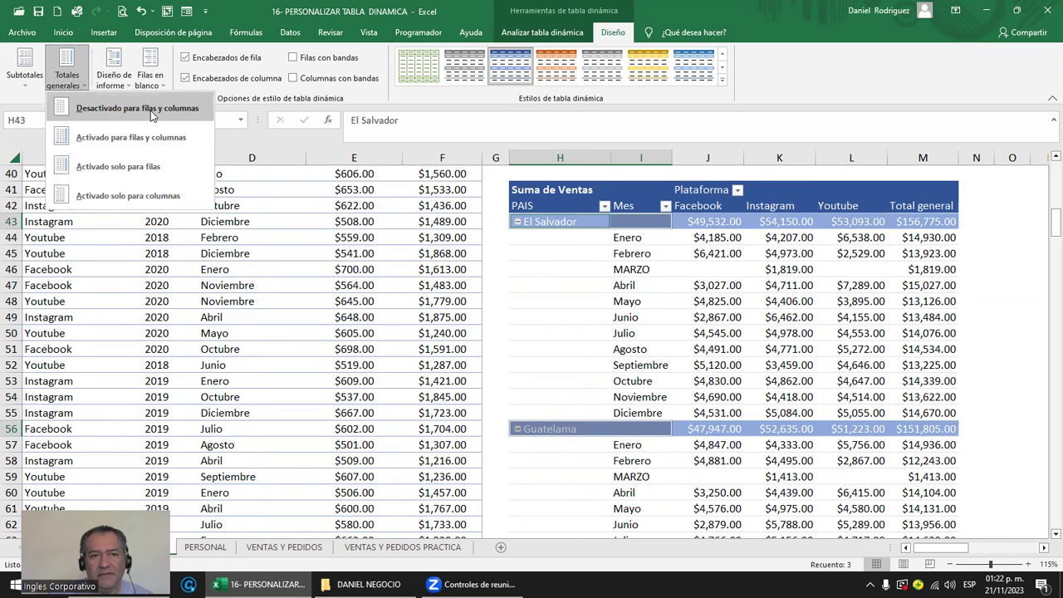
pyautogui.click(117, 74)
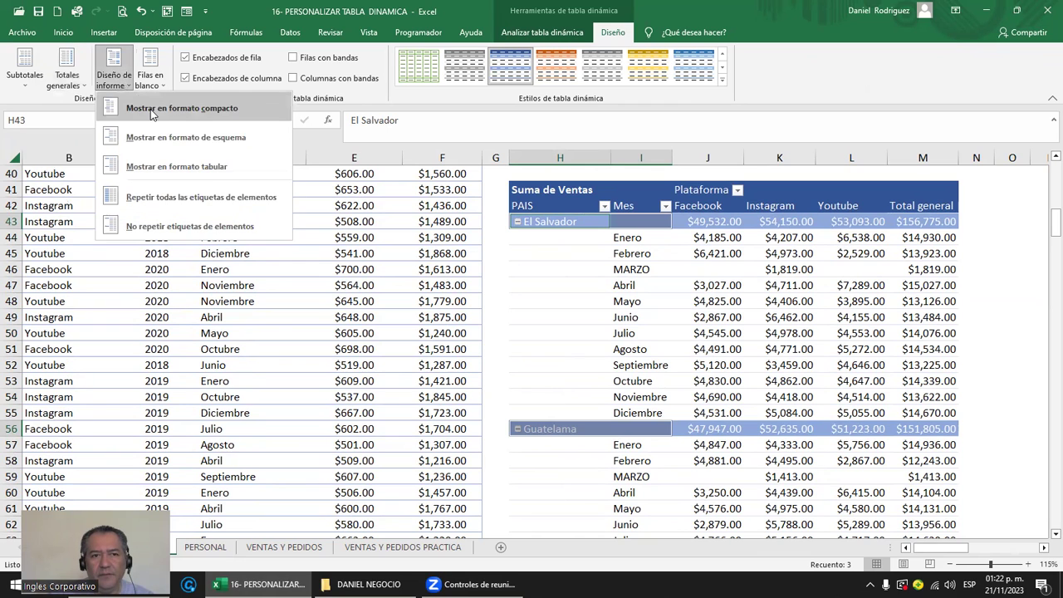
pyautogui.click(187, 166)
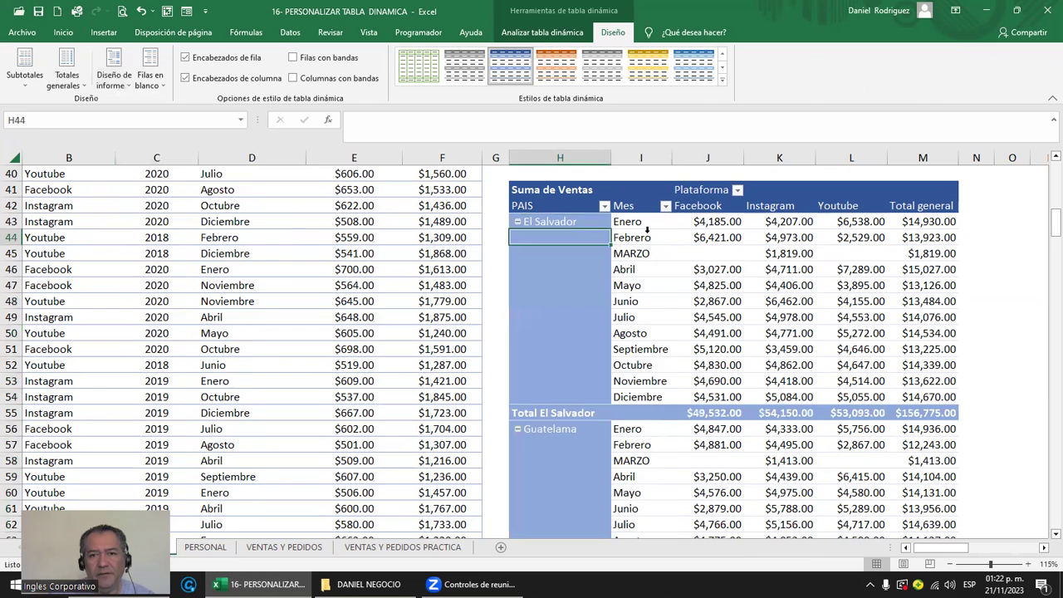
pyautogui.moveTo(648, 238); pyautogui.dragTo(647, 255)
pyautogui.click(728, 222)
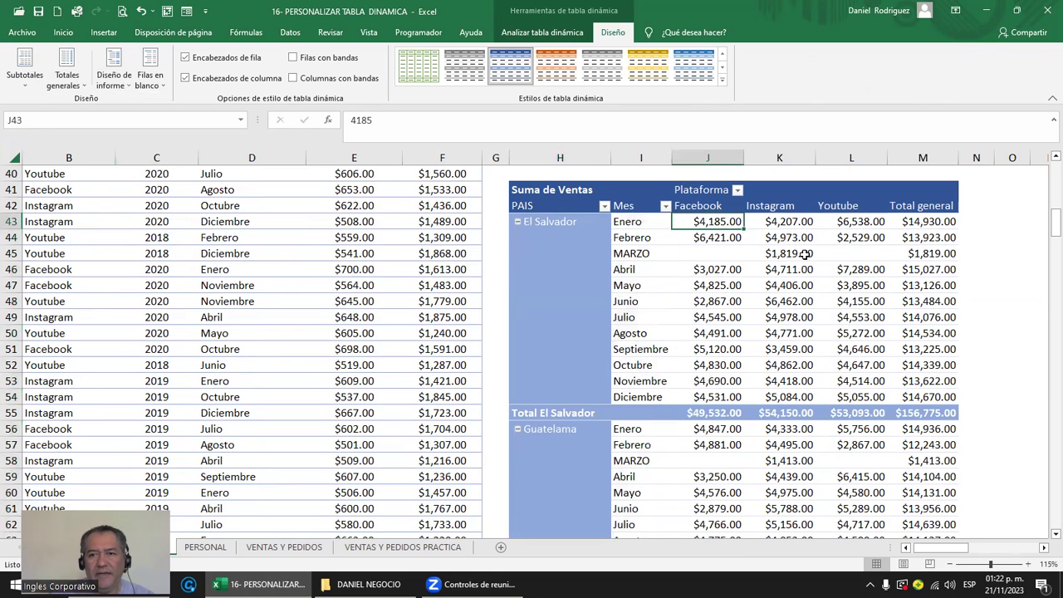
# Try repeating all item labels in the tabular TABLA DINAMICA 4 pivot table, and undo the repetition.
pyautogui.click(613, 317)
pyautogui.click(656, 400)
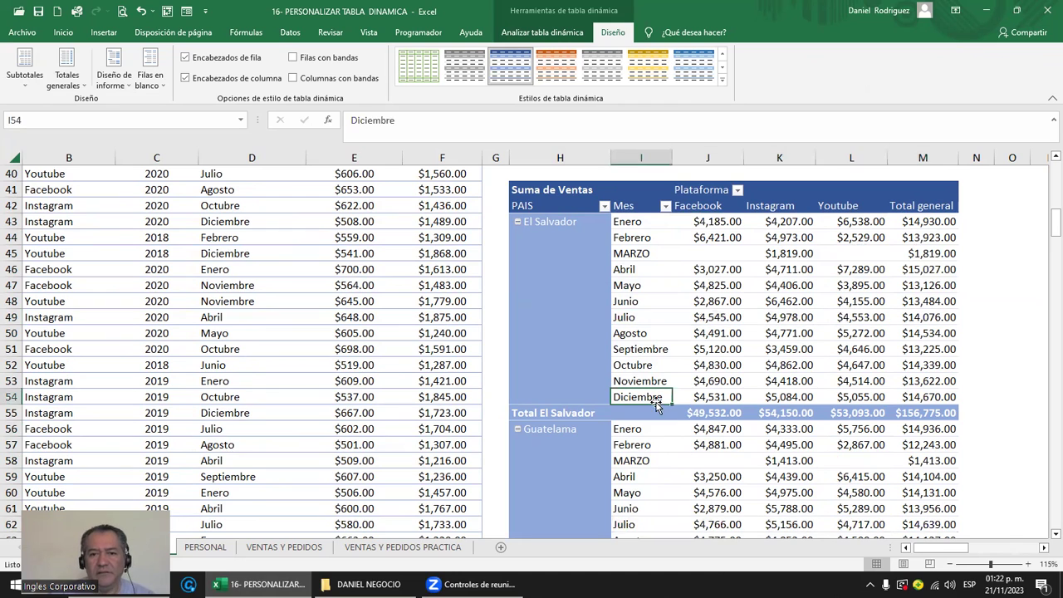
pyautogui.click(119, 86)
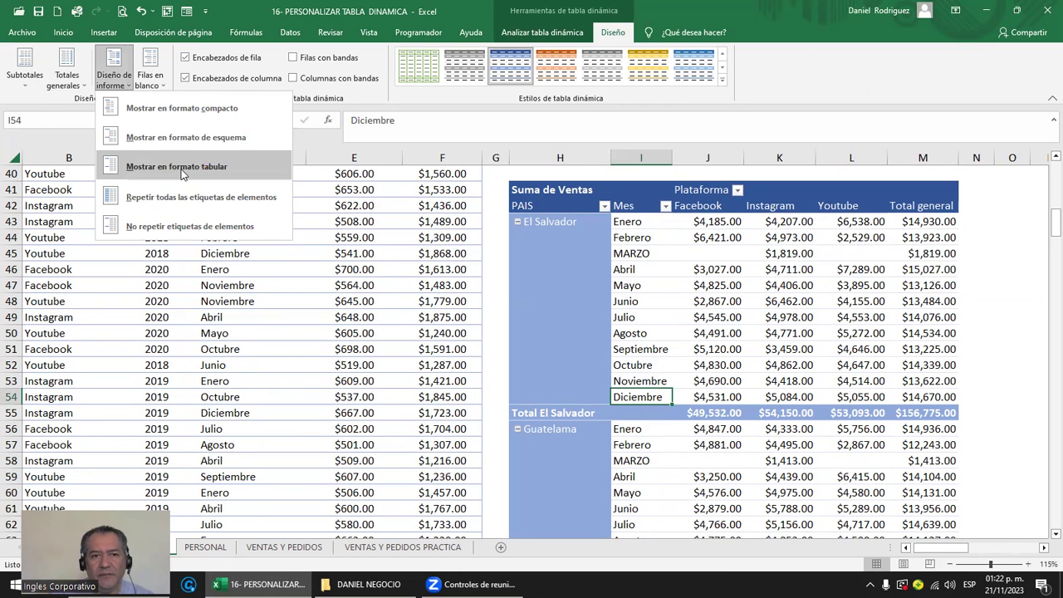
pyautogui.click(182, 170)
pyautogui.click(117, 83)
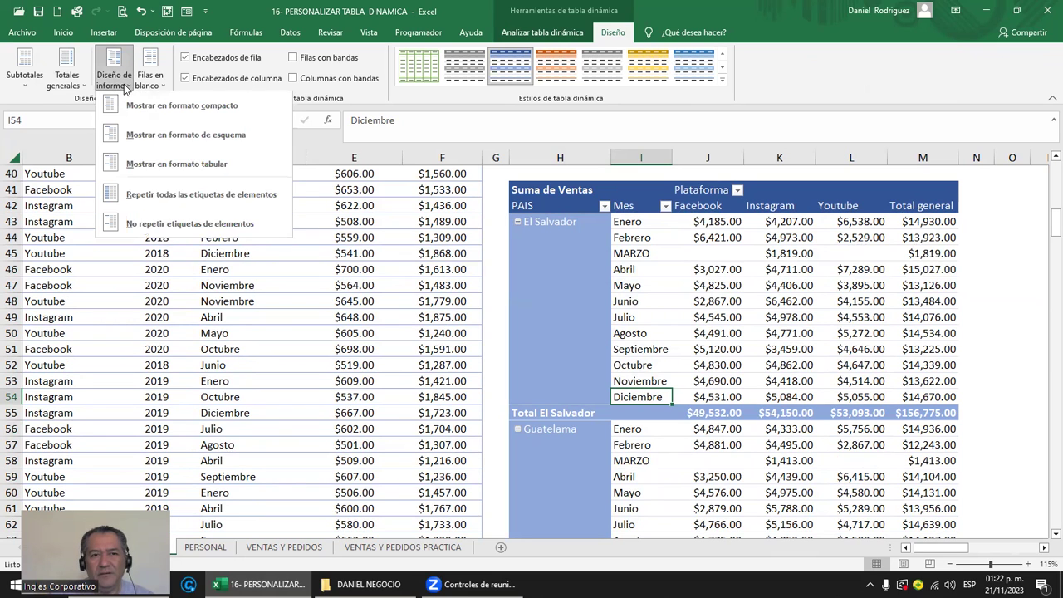
pyautogui.click(184, 197)
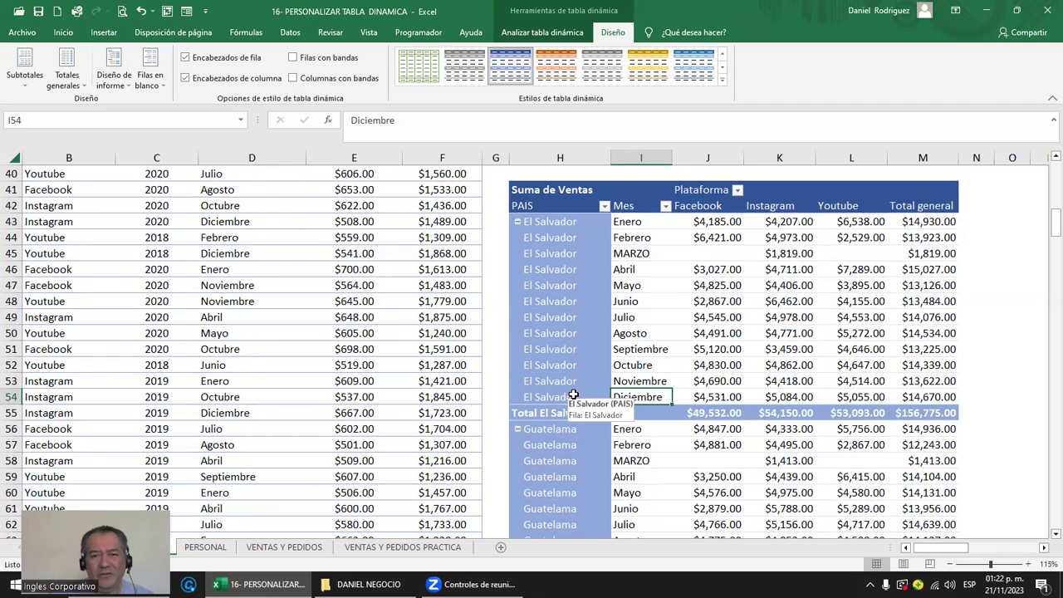
pyautogui.hotkey('ctrl', 'z')
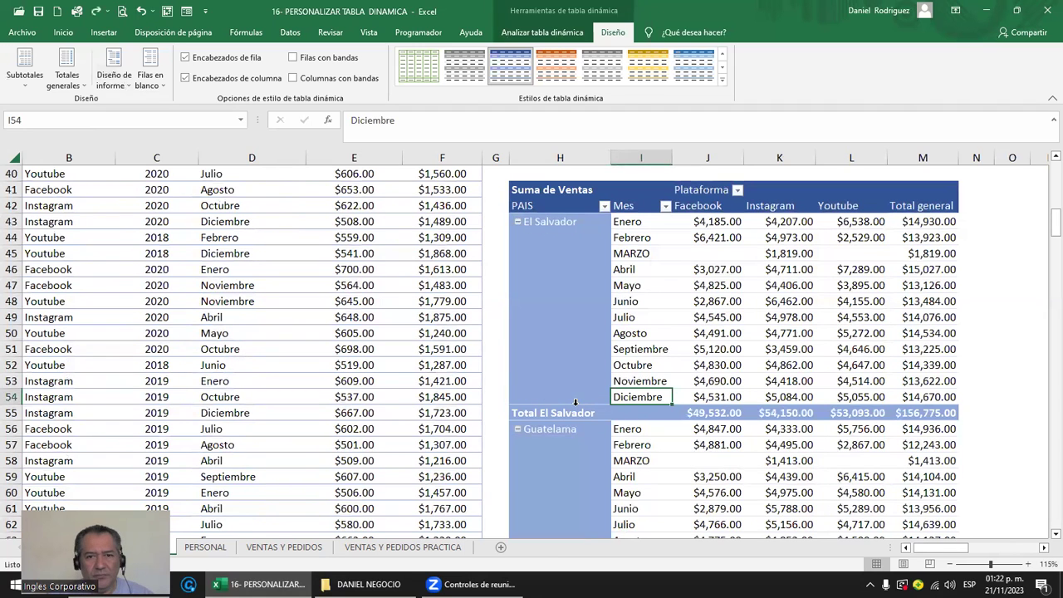
# Collapse the month details of El Salvador, Guatelama and Honduras in the TABLA DINAMICA 4 pivot table.
pyautogui.click(534, 209)
pyautogui.click(521, 222)
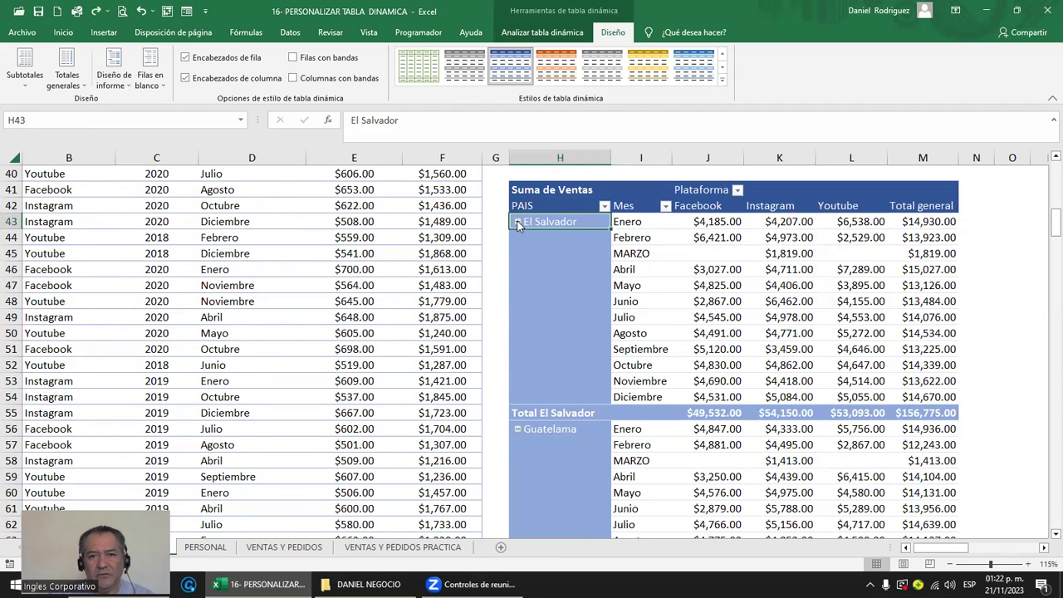
pyautogui.click(518, 238)
pyautogui.click(518, 254)
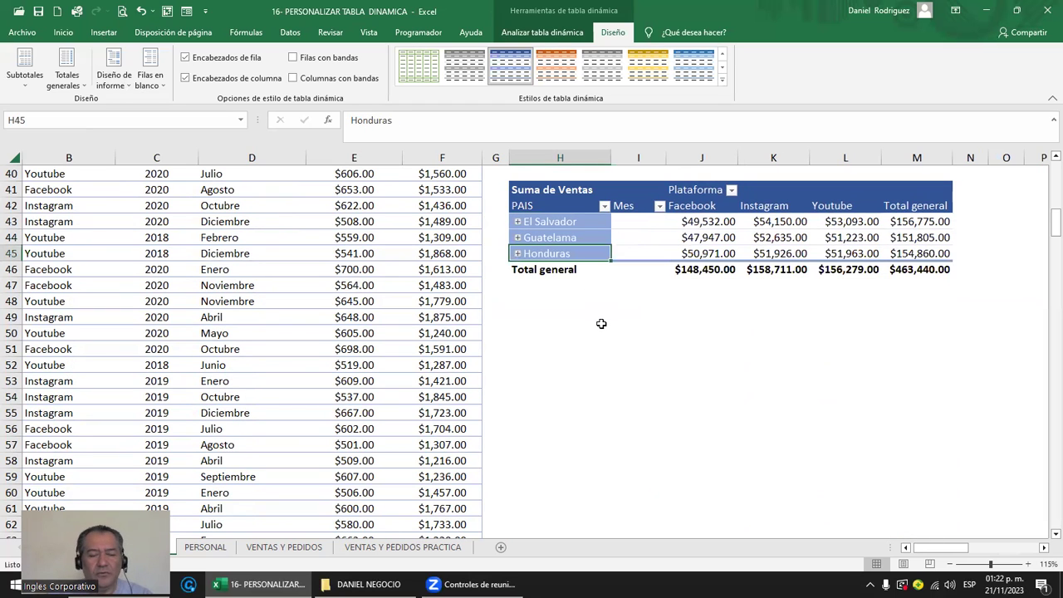
pyautogui.click(574, 328)
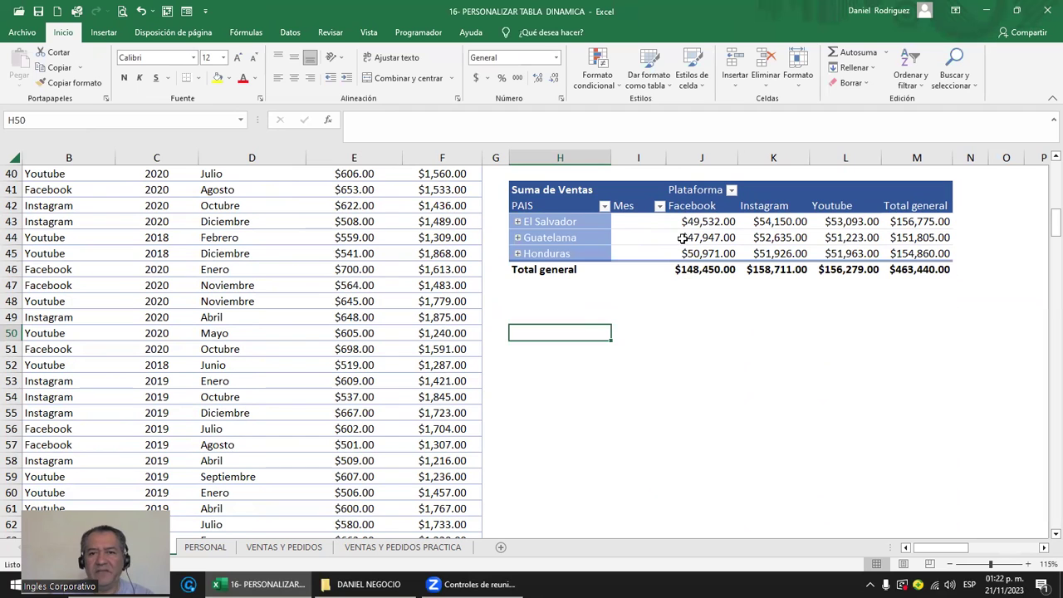
# Check the Año filter of TABLA DINAMICA 4 without changing it, and expand El Salvador to show its months.
pyautogui.scroll(2, 679, 338)
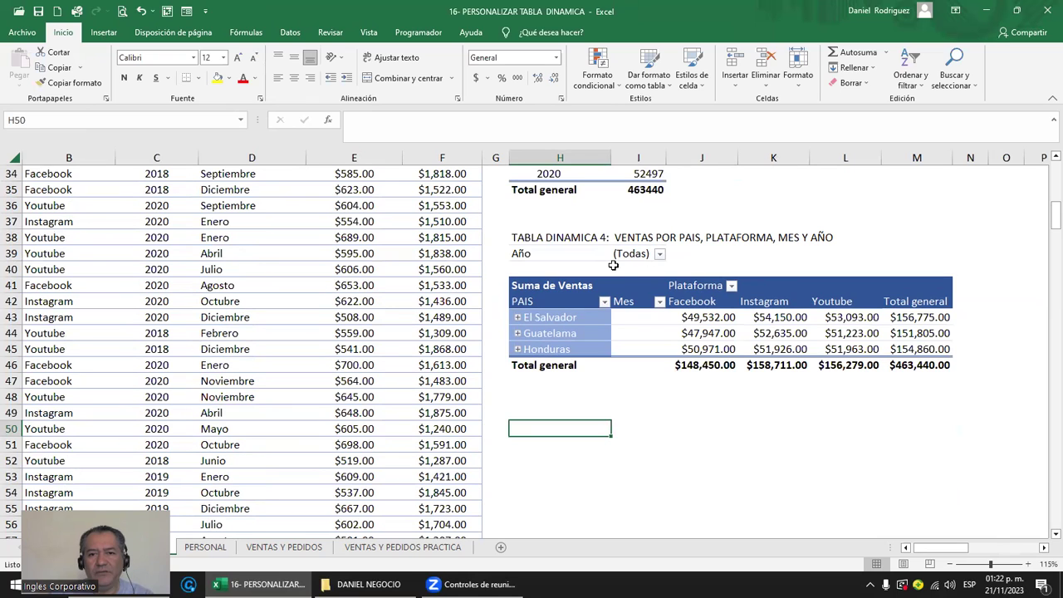
pyautogui.click(659, 253)
pyautogui.press('Escape')
pyautogui.click(517, 317)
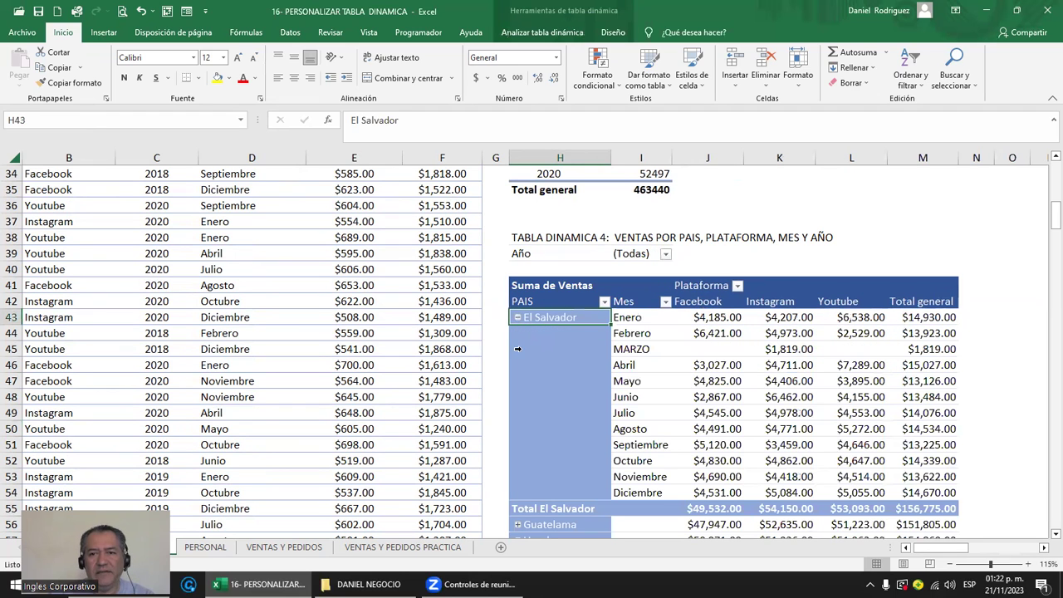
# Turn off the grand totals for rows and columns in the TABLA DINAMICA 4 pivot table.
pyautogui.click(598, 282)
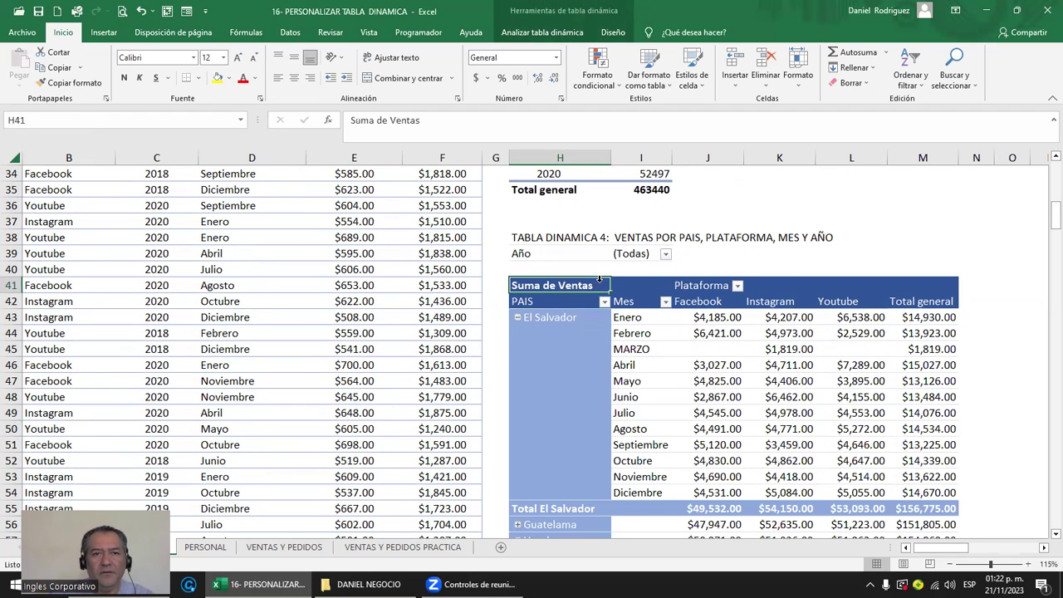
pyautogui.click(612, 33)
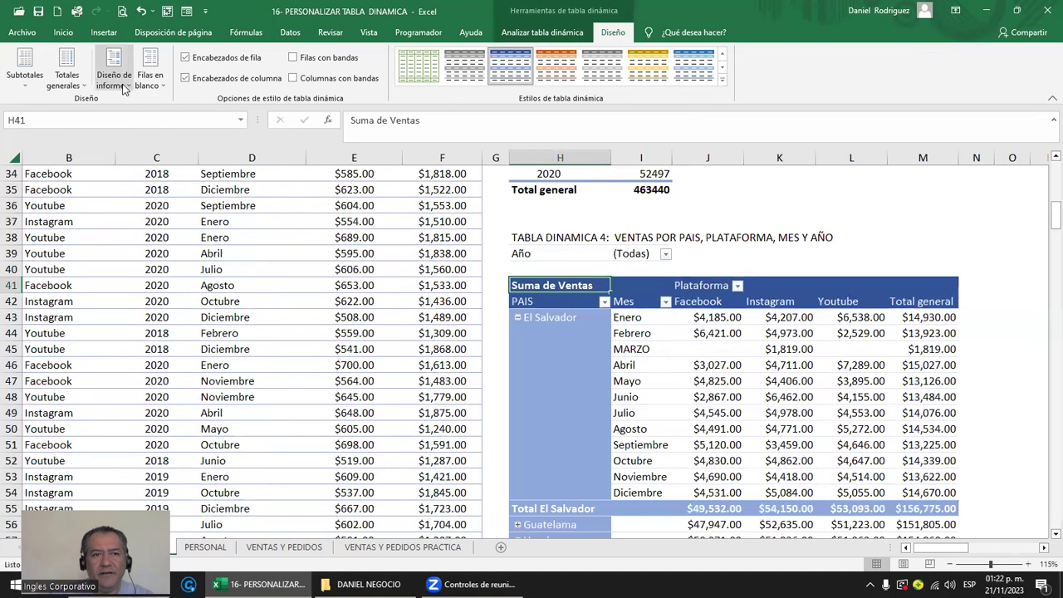
pyautogui.click(123, 87)
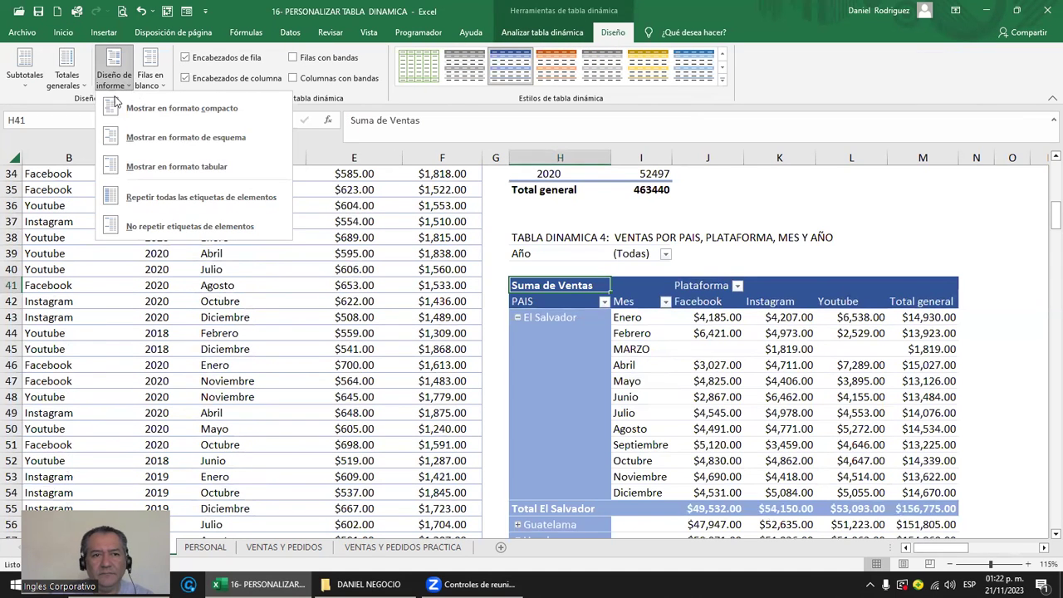
pyautogui.click(71, 84)
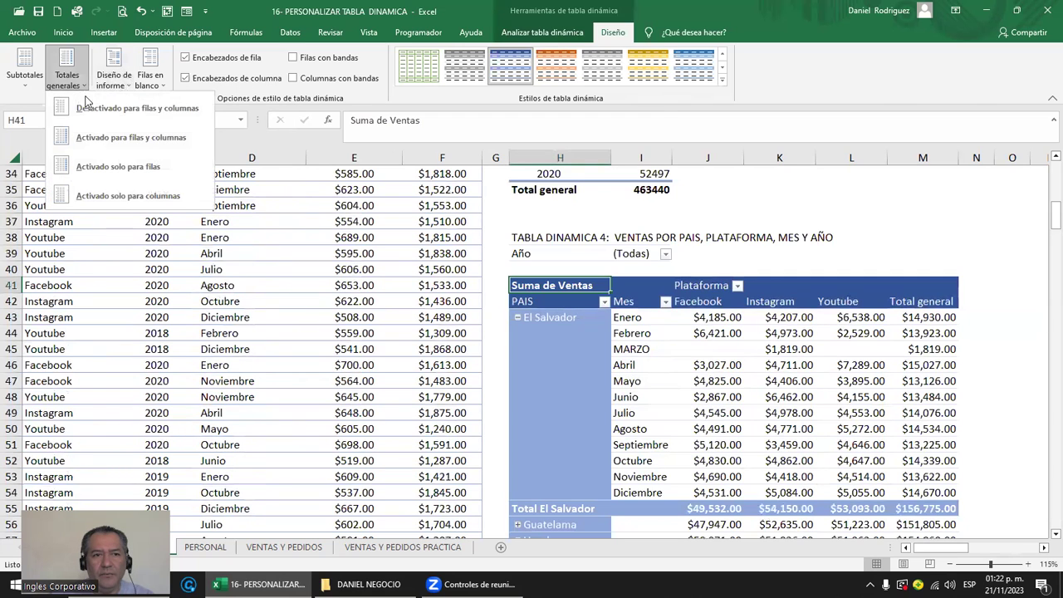
pyautogui.click(121, 109)
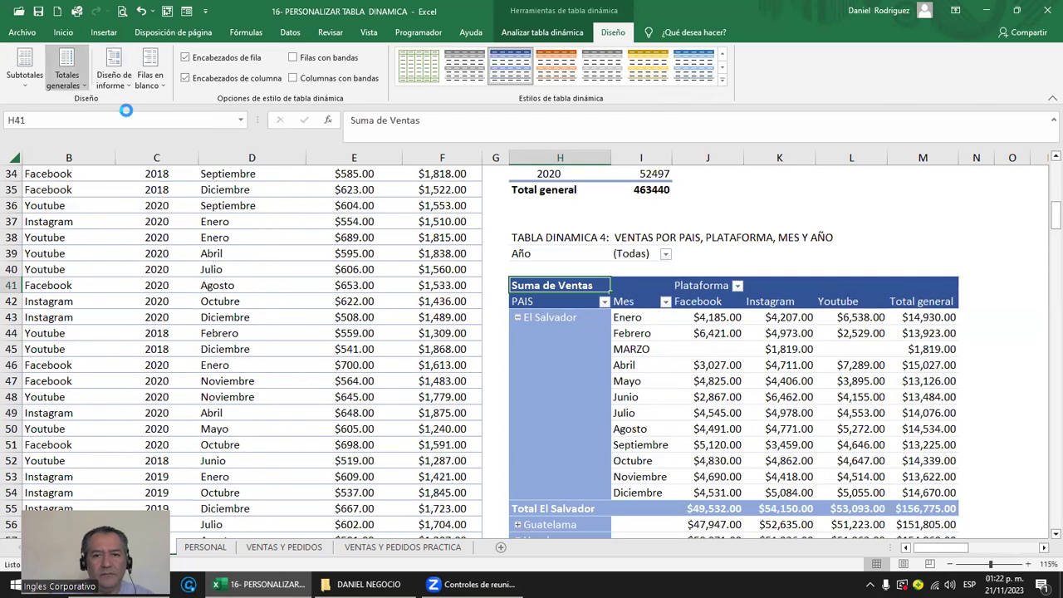
pyautogui.click(885, 289)
pyautogui.moveTo(870, 307); pyautogui.dragTo(899, 453)
pyautogui.click(638, 301)
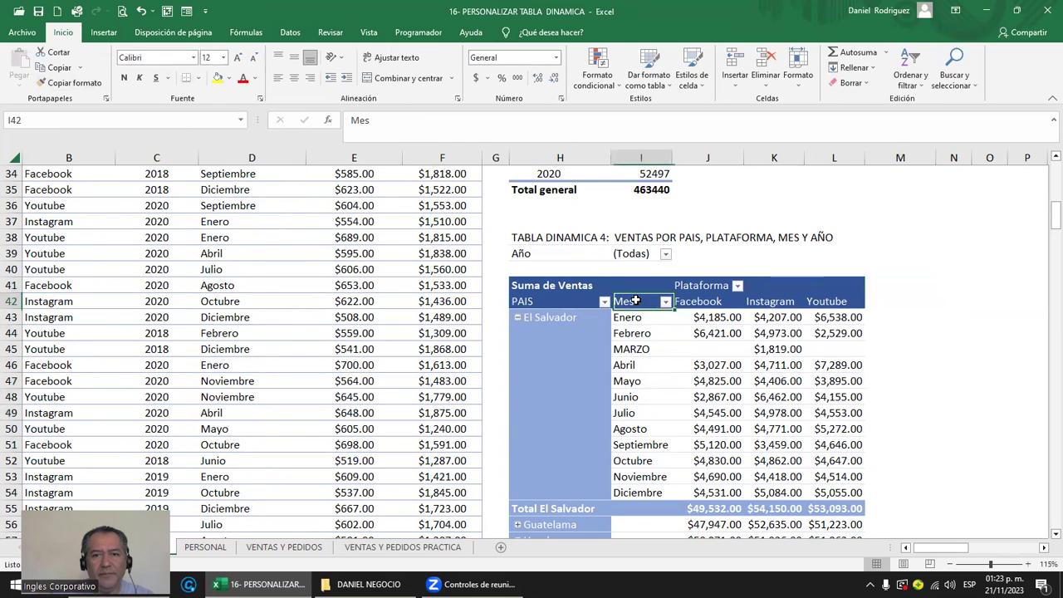
# Turn on the grand totals for both rows and columns in the TABLA DINAMICA 4 pivot table.
pyautogui.click(612, 31)
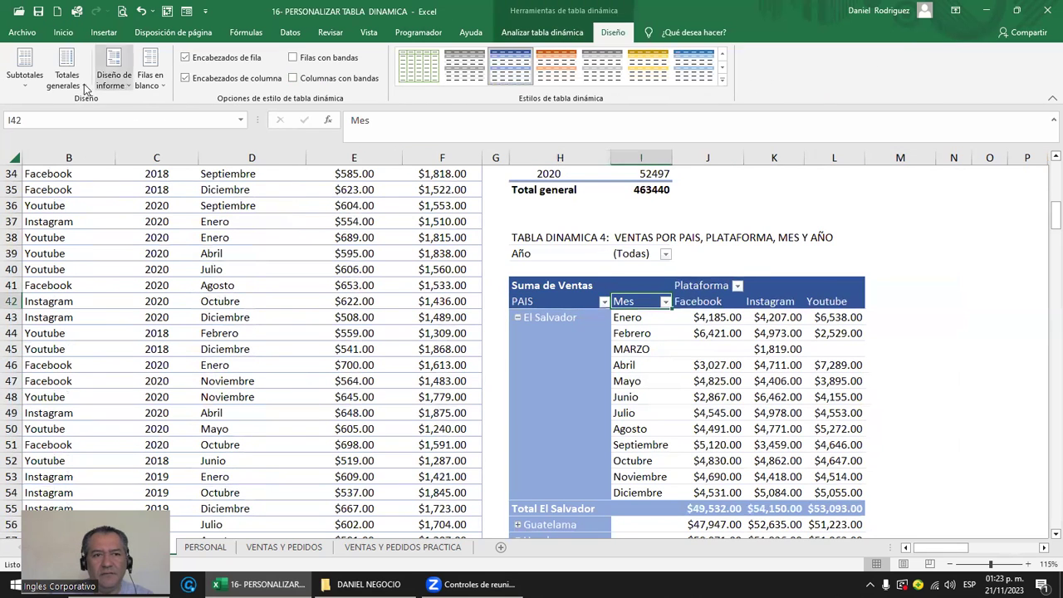
pyautogui.click(67, 71)
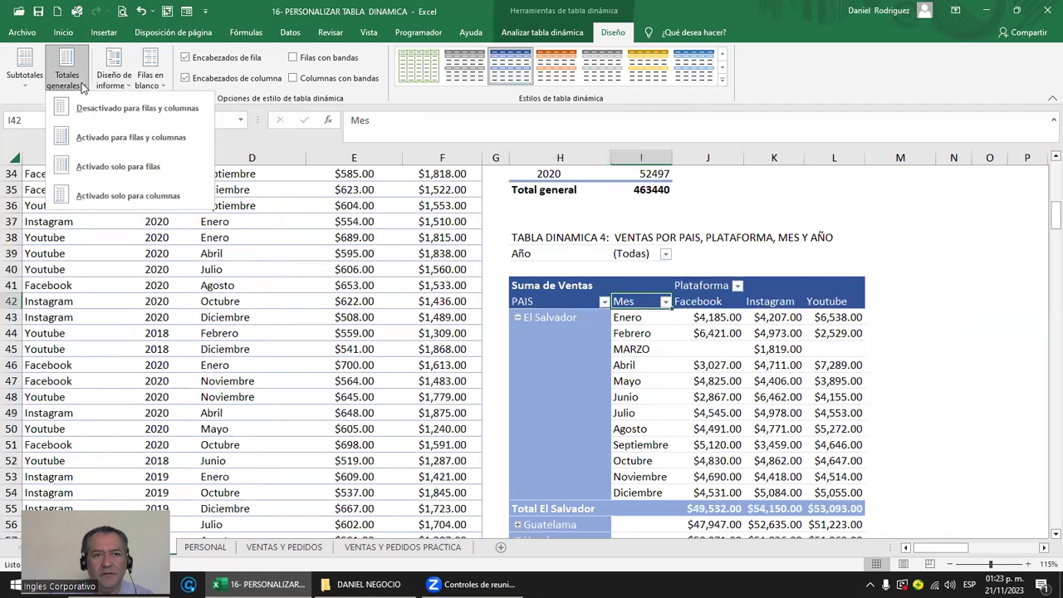
pyautogui.click(127, 139)
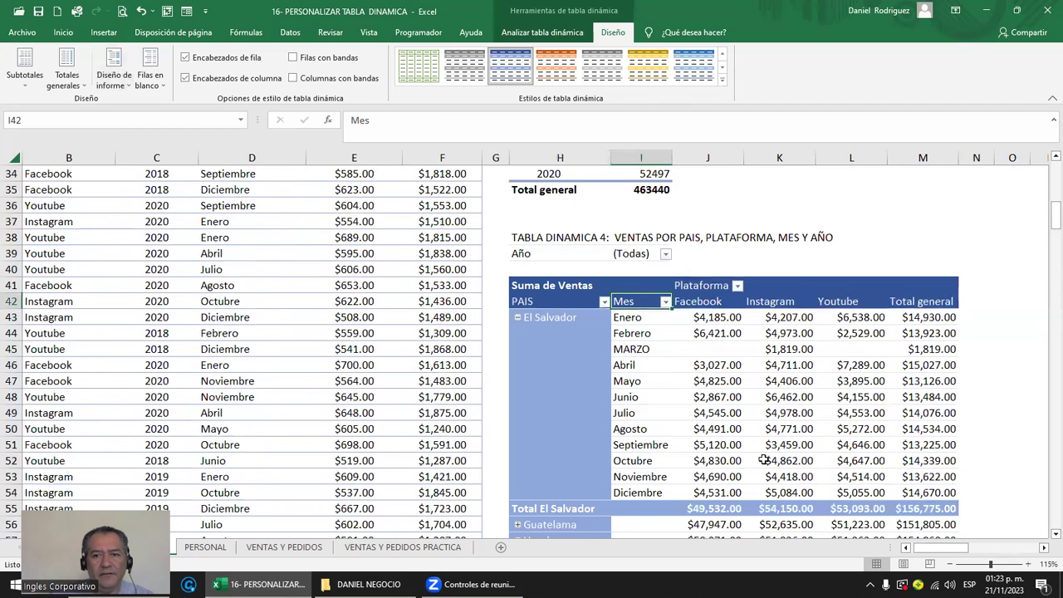
pyautogui.moveTo(522, 502); pyautogui.dragTo(910, 507)
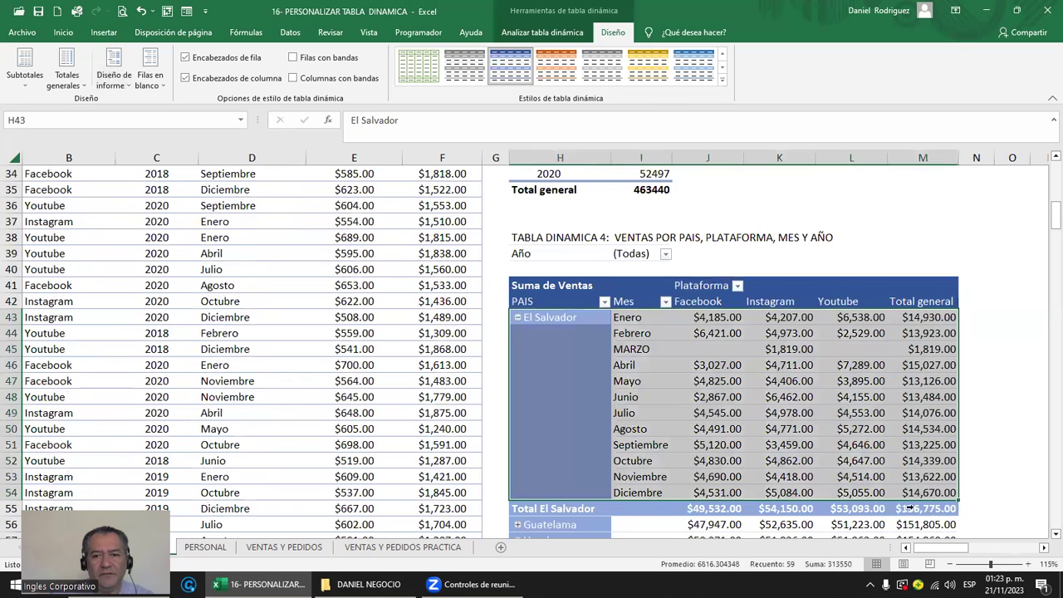
pyautogui.click(965, 510)
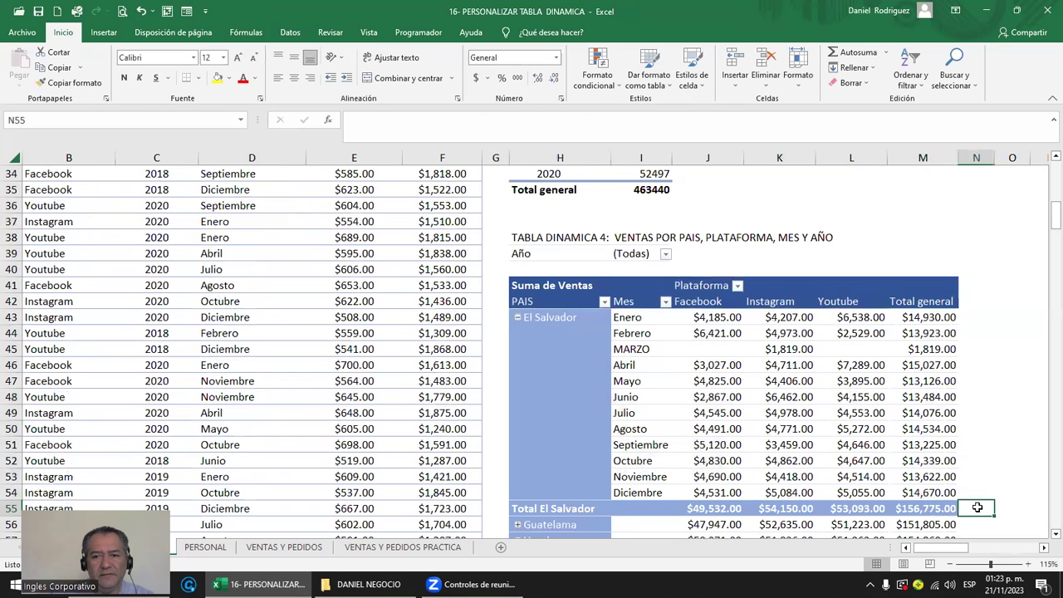
# Examine the pivot table of sales by country, platform, month and year, and the list of pivot tables to prepare.
pyautogui.click(922, 158)
pyautogui.click(989, 315)
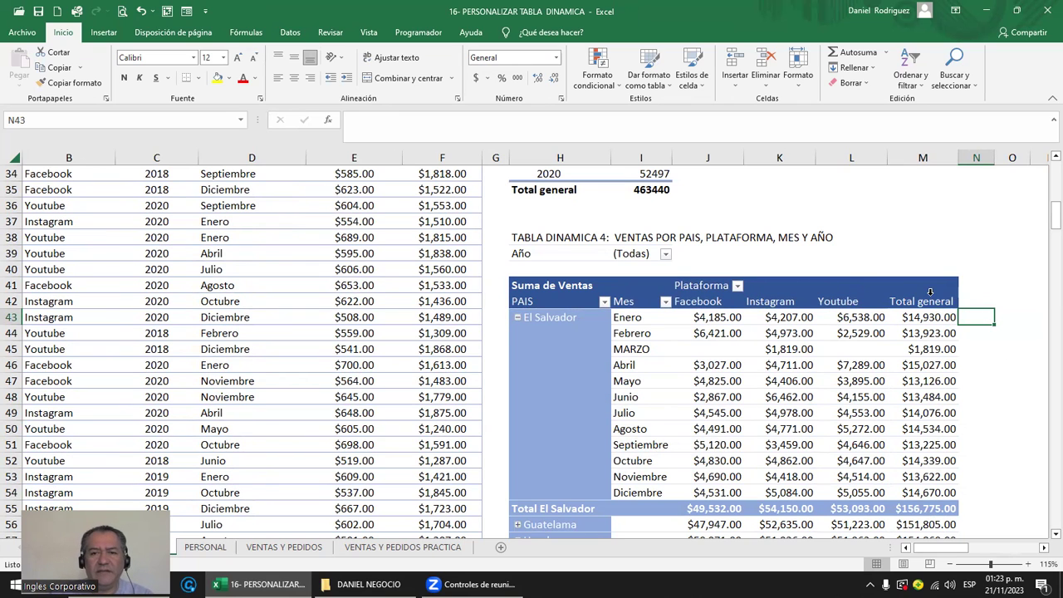
pyautogui.click(778, 273)
pyautogui.click(777, 283)
pyautogui.scroll(-2, 777, 283)
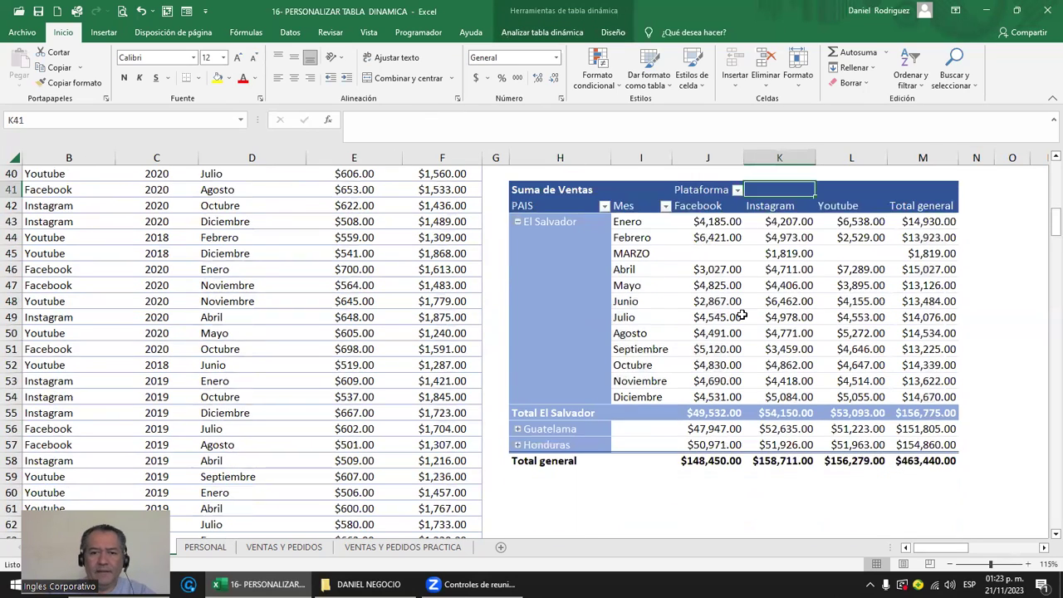
pyautogui.scroll(-2, 742, 315)
pyautogui.scroll(-1, 741, 314)
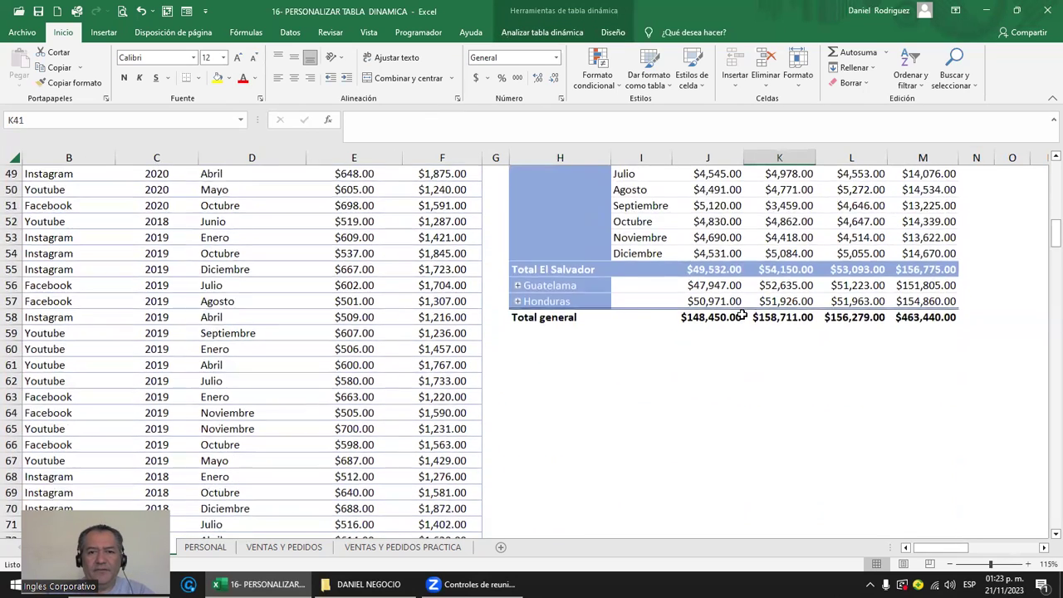
pyautogui.scroll(2, 741, 315)
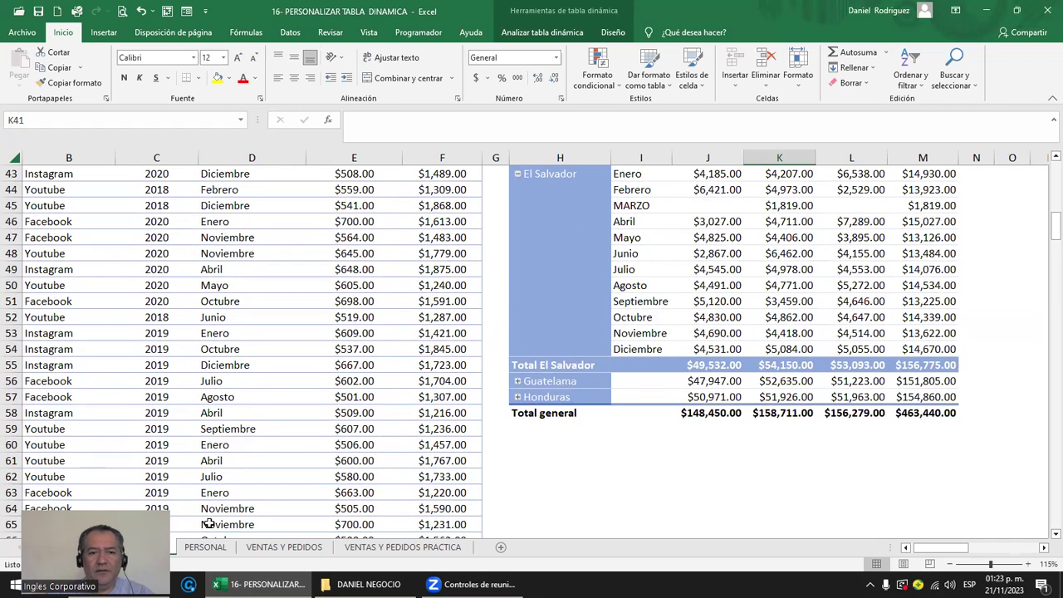
pyautogui.click(208, 554)
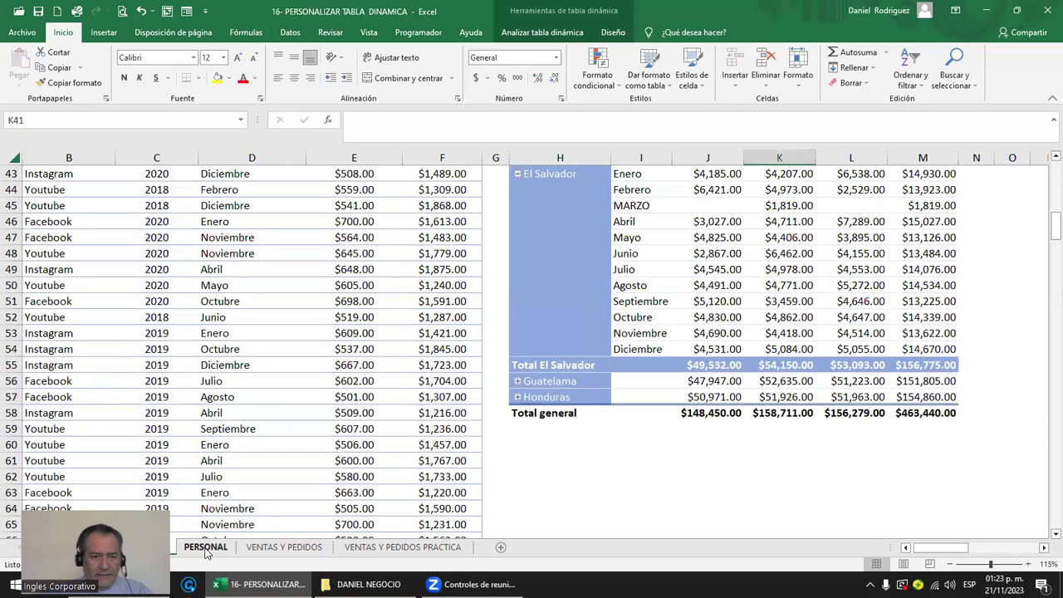
pyautogui.scroll(-2, 282, 486)
pyautogui.scroll(12, 286, 484)
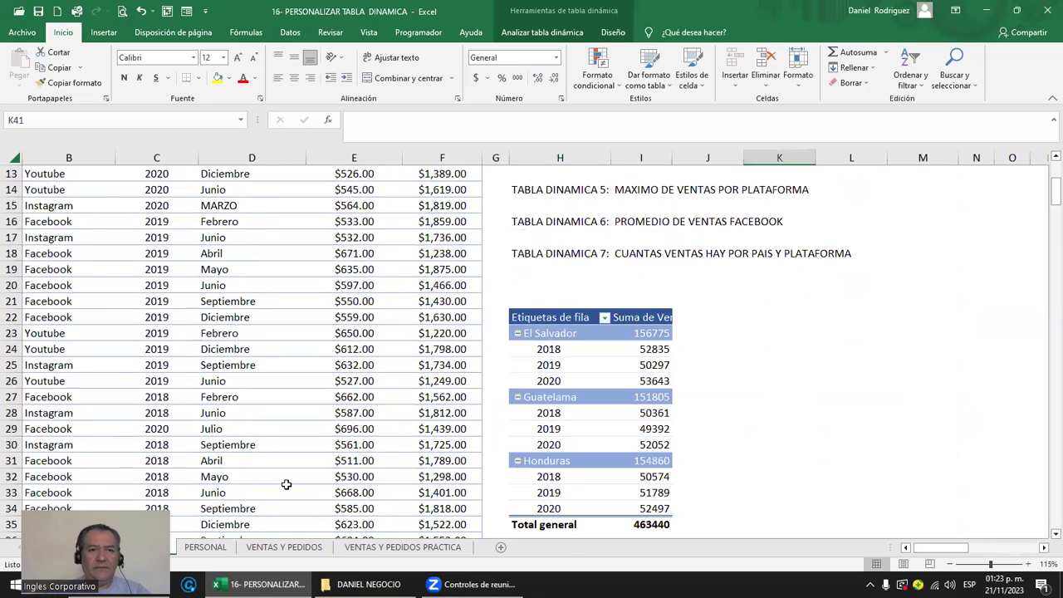
pyautogui.scroll(4, 286, 484)
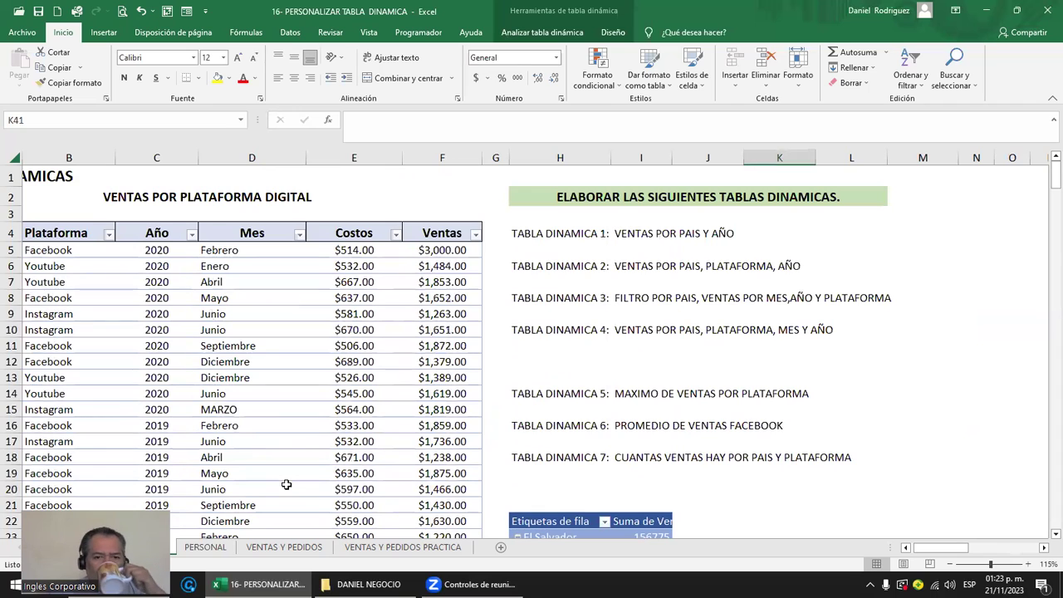
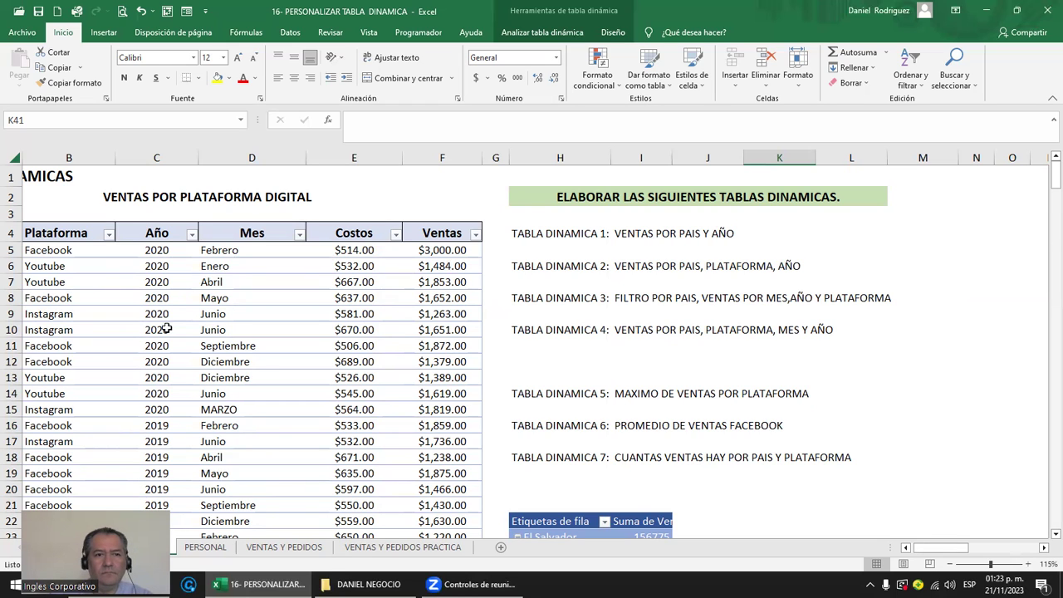
# Examine the header row and the first records of the digital platform sales table.
pyautogui.click(69, 233)
pyautogui.press('Left')
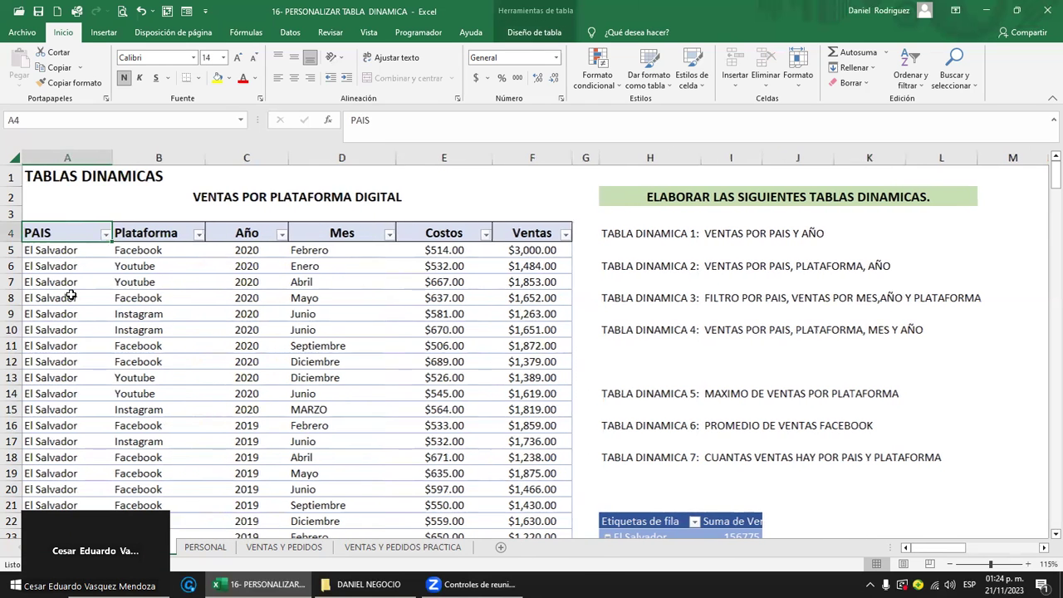
pyautogui.press('Down')
pyautogui.press('Down')
pyautogui.press('Up')
pyautogui.press('Up')
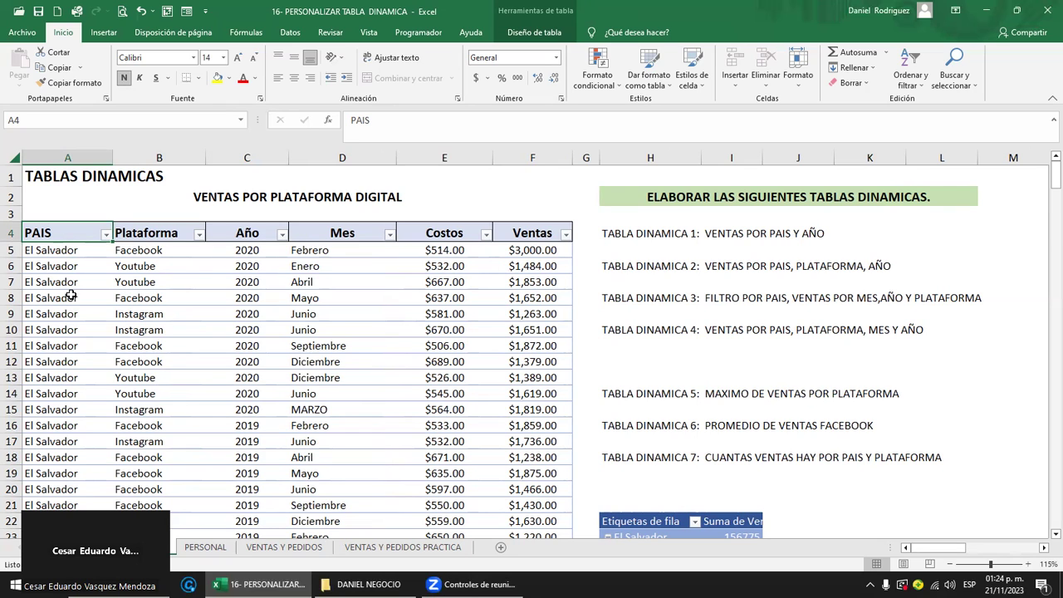
pyautogui.click(190, 267)
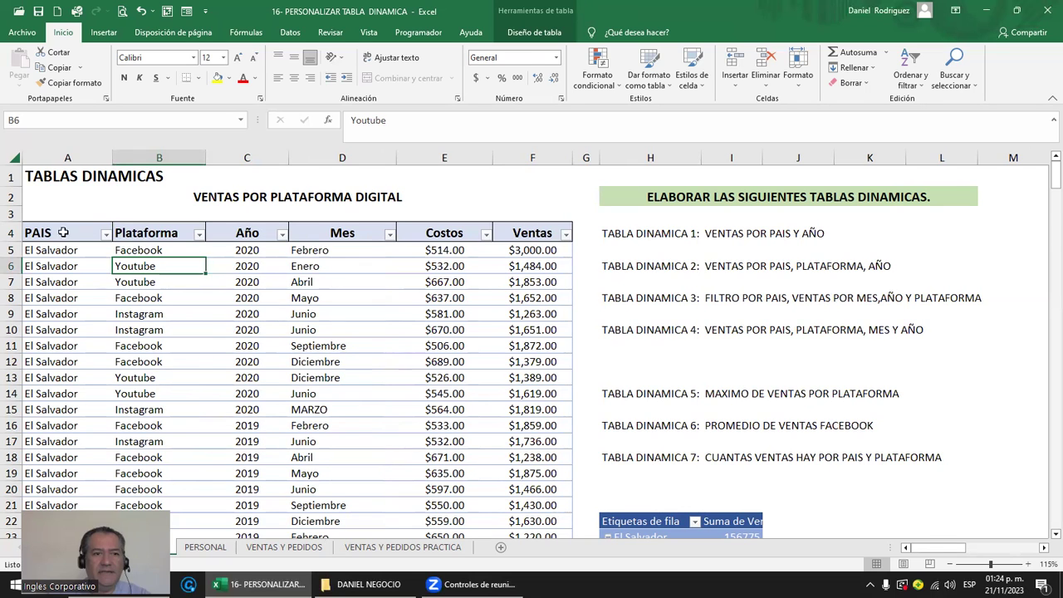
pyautogui.click(37, 232)
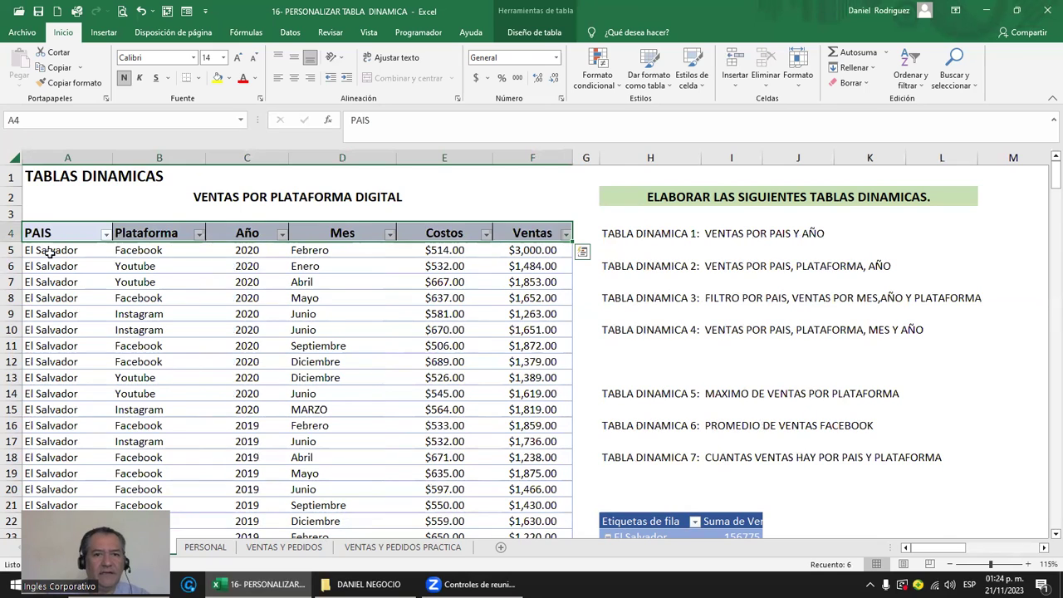
pyautogui.click(48, 251)
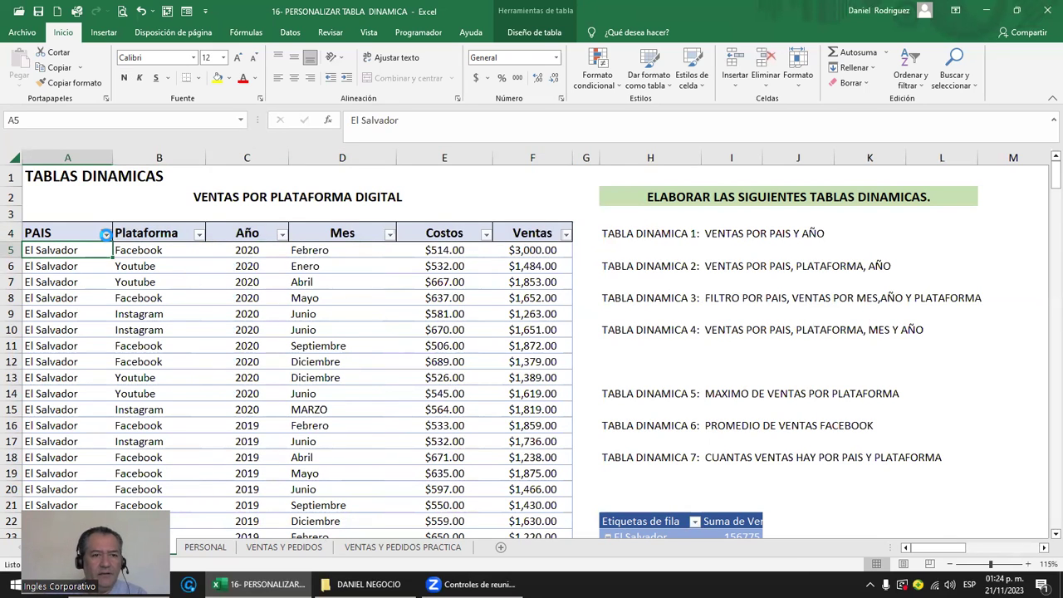
# Check which values the PAIS and Plataforma columns of the sales table can be filtered by.
pyautogui.click(106, 233)
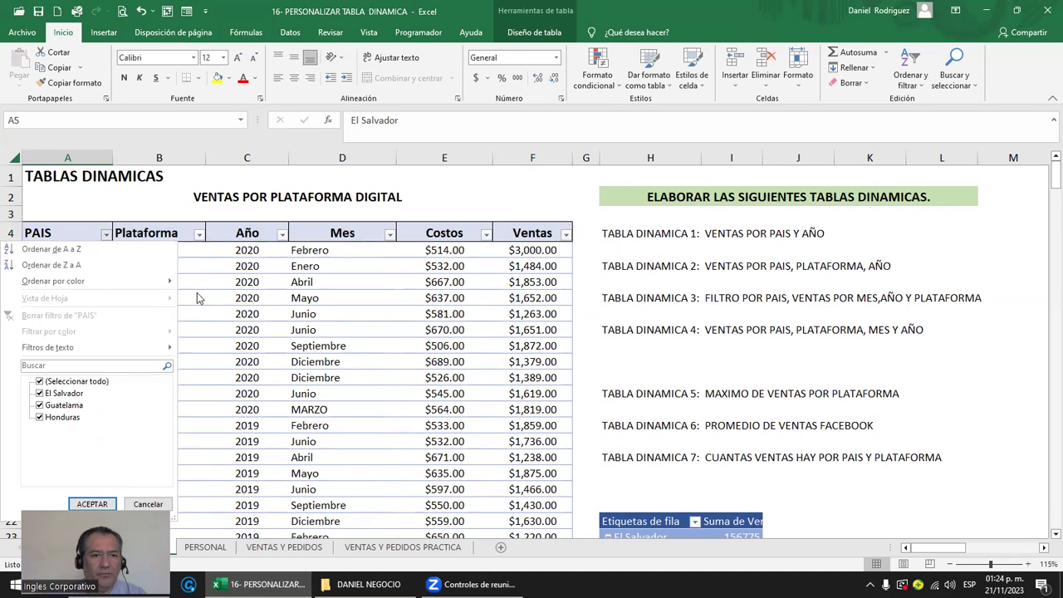
pyautogui.click(199, 235)
pyautogui.click(200, 235)
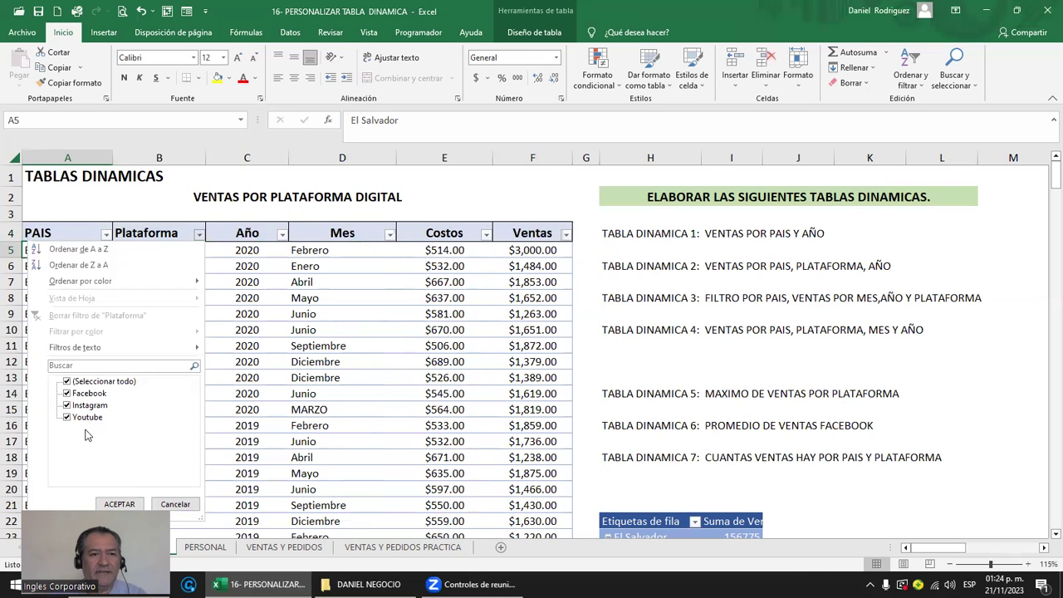
pyautogui.click(146, 266)
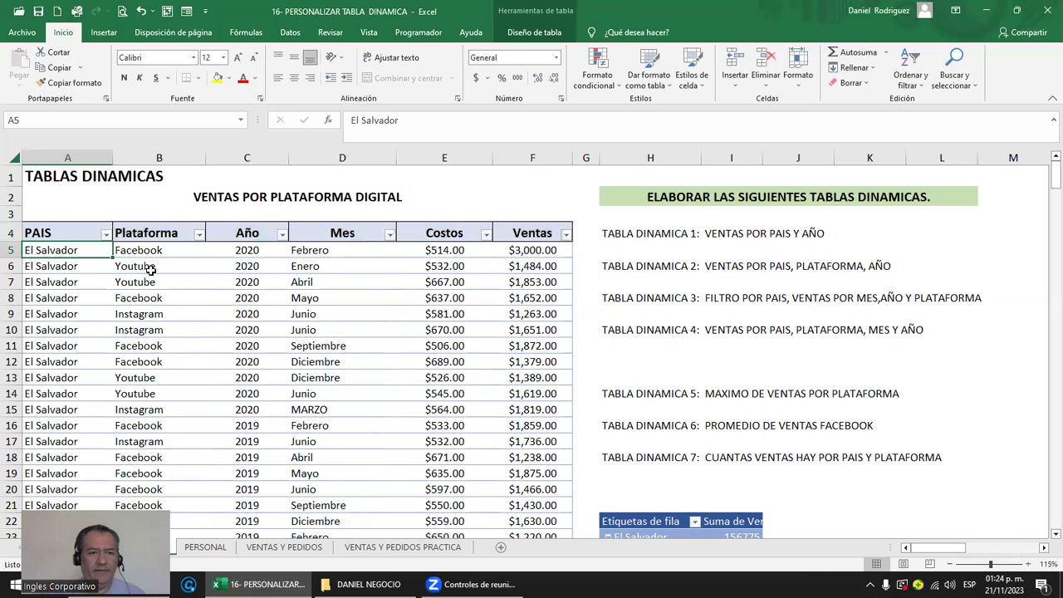
# Look through the last records of the sales table.
pyautogui.click(147, 265)
pyautogui.press('Left')
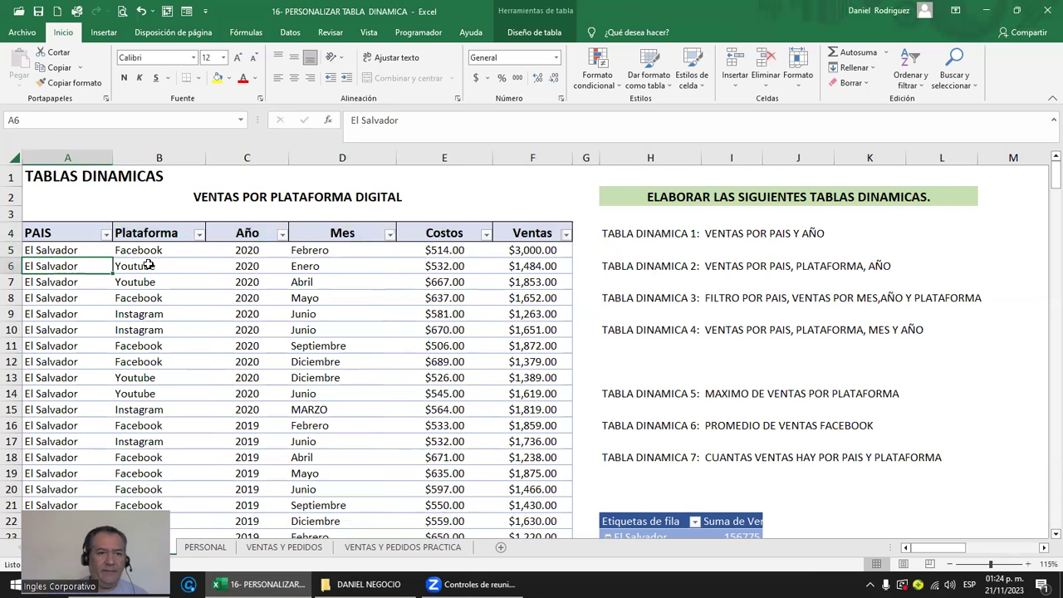
pyautogui.hotkey('ctrl', 'Down')
pyautogui.moveTo(147, 264); pyautogui.dragTo(150, 249)
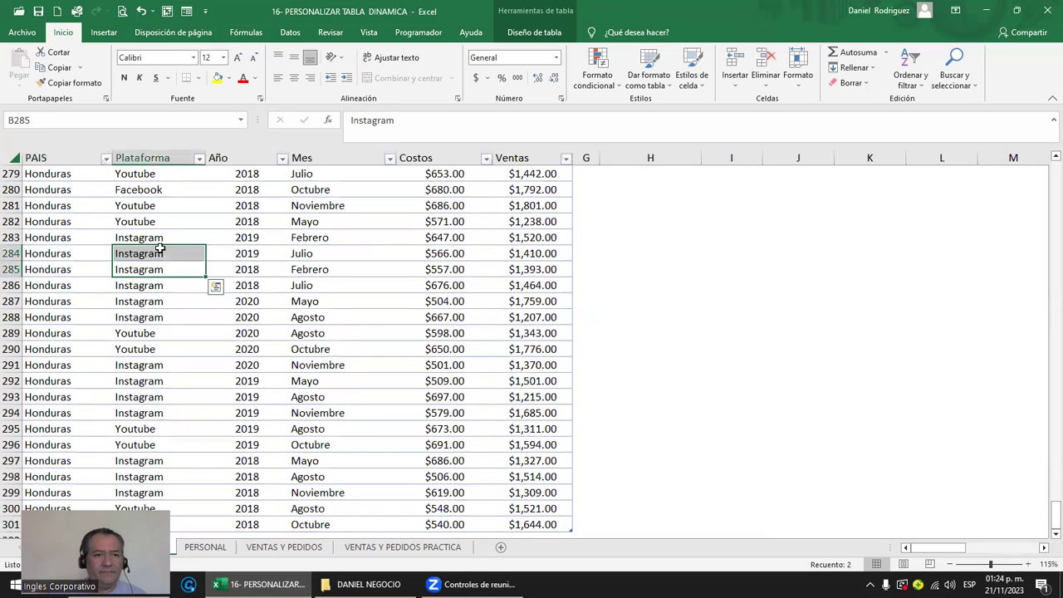
pyautogui.scroll(9, 154, 247)
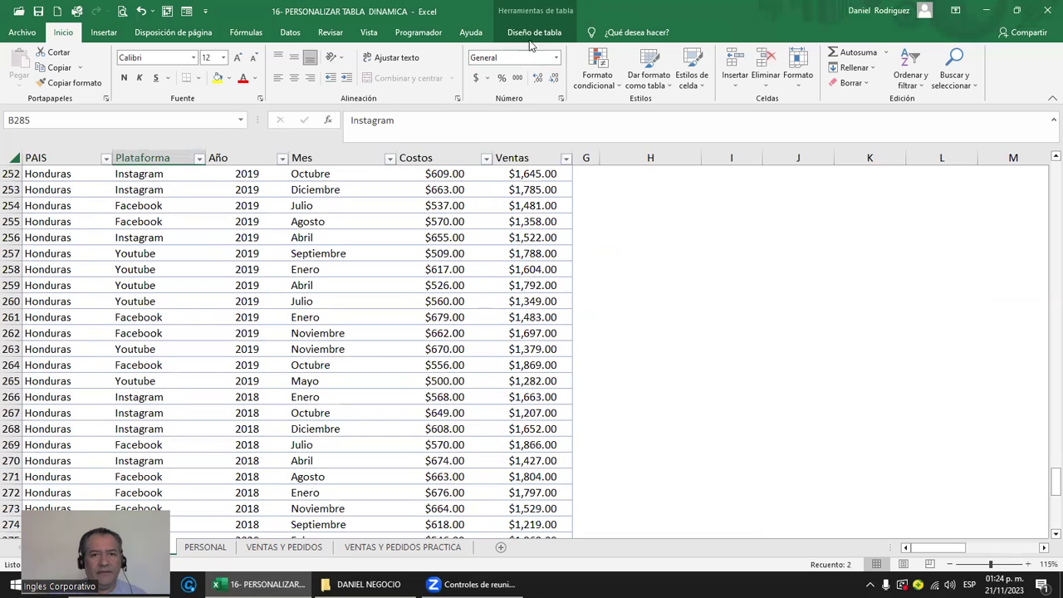
pyautogui.click(240, 120)
pyautogui.click(99, 137)
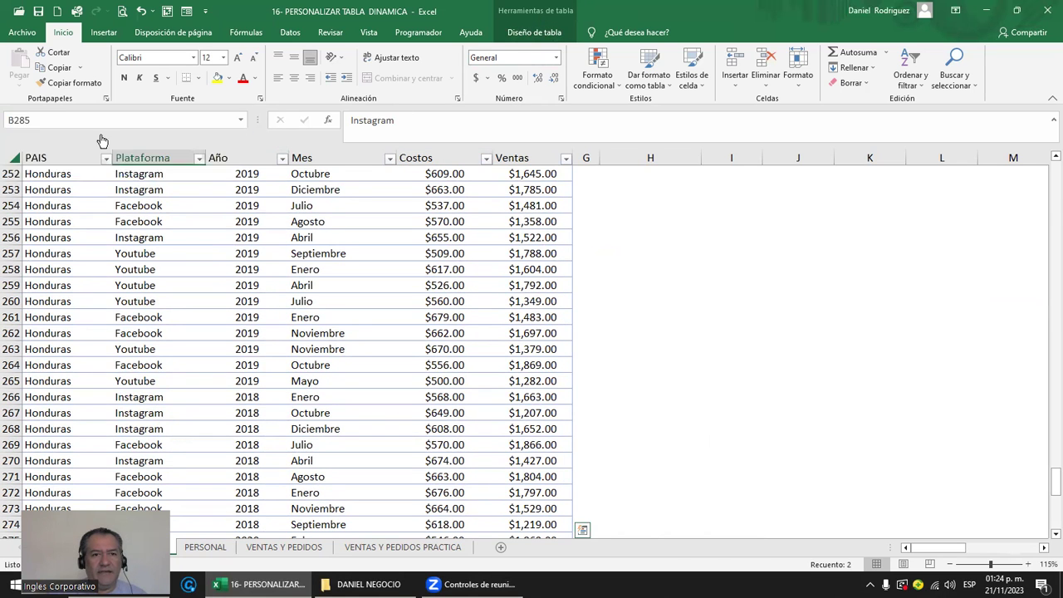
# Start a new record directly below the last row of the sales table with country El Salvador and platform TV.
pyautogui.scroll(-2, 190, 310)
pyautogui.click(79, 325)
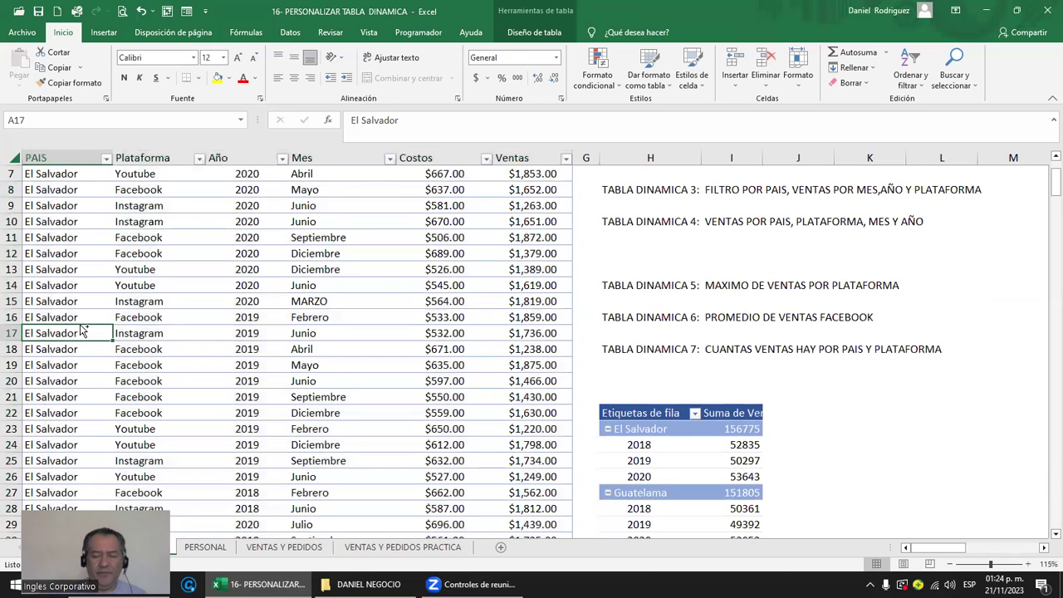
pyautogui.hotkey('ctrl', 'Down')
pyautogui.scroll(-4, 39, 359)
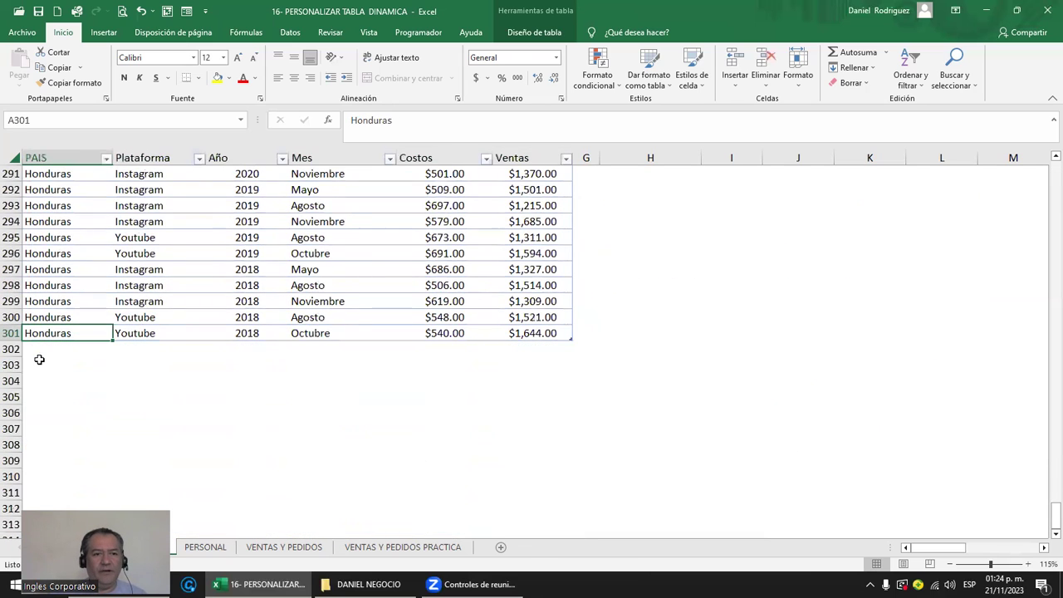
pyautogui.scroll(-1, 39, 359)
pyautogui.press('Down')
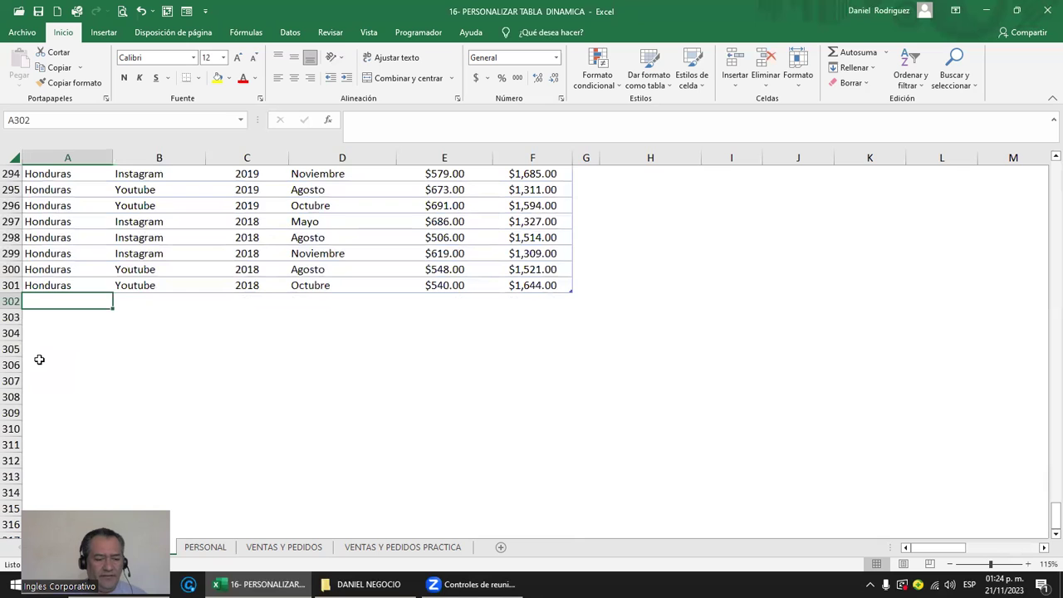
pyautogui.write('EL ')
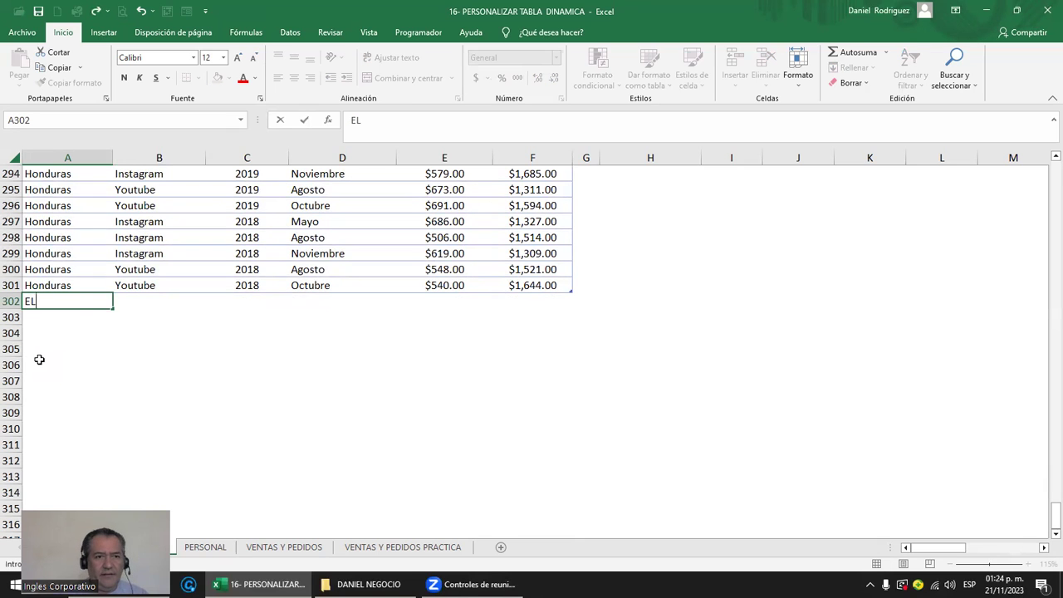
pyautogui.write('S')
pyautogui.press('Tab')
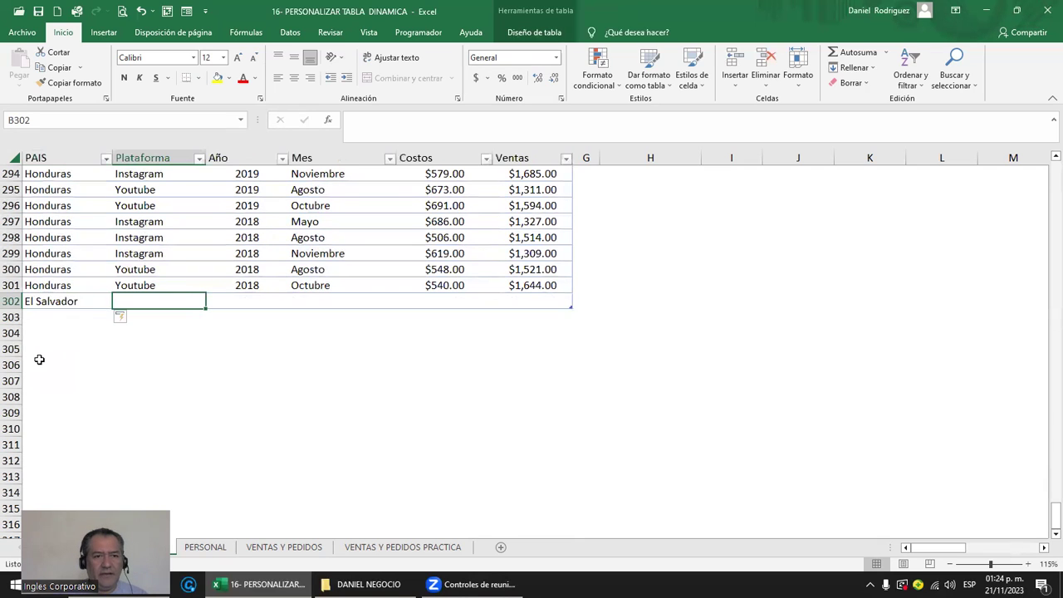
pyautogui.write('TV')
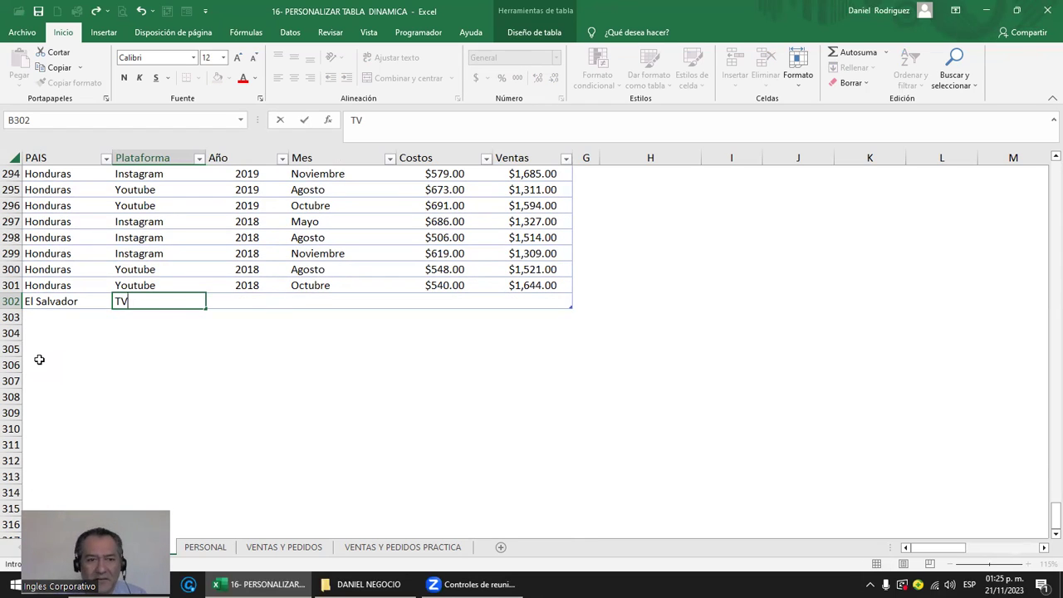
pyautogui.press('Tab')
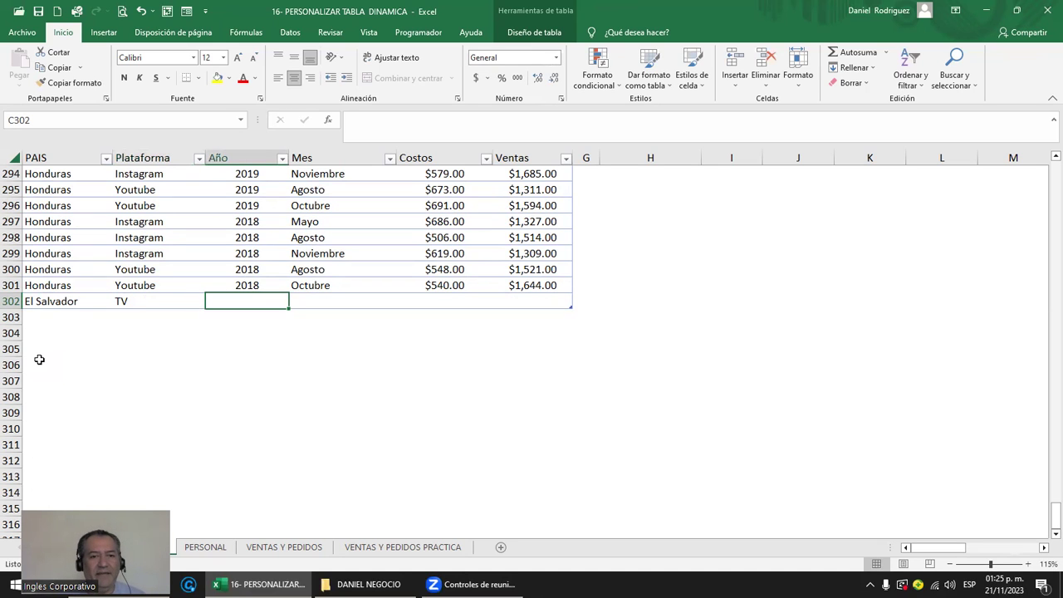
# Complete the new El Salvador TV record with year 2023, month Noviembre, cost 500 and sales 5000.
pyautogui.write('2023')
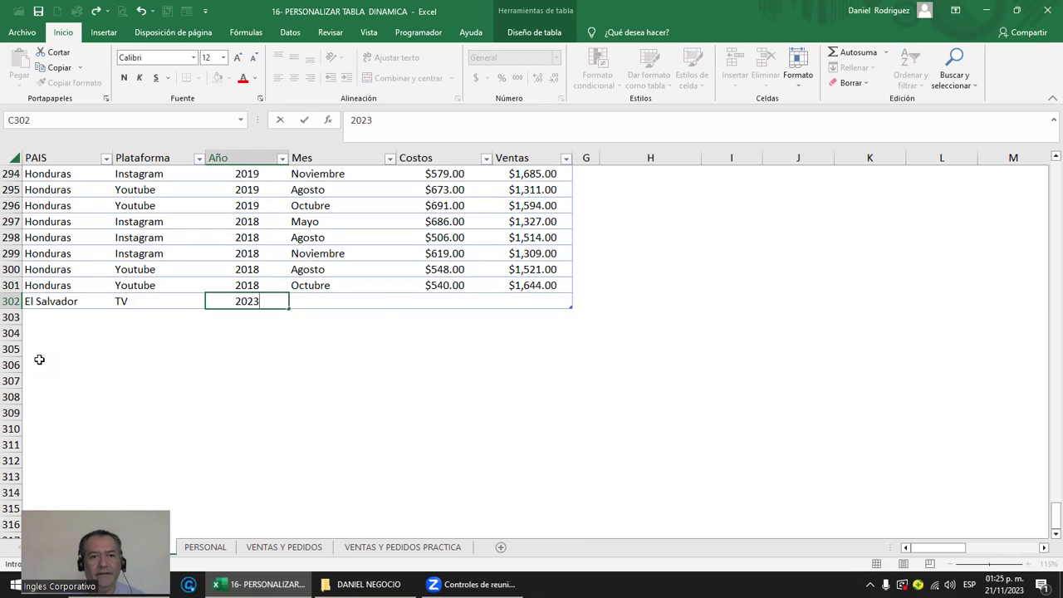
pyautogui.press('Tab')
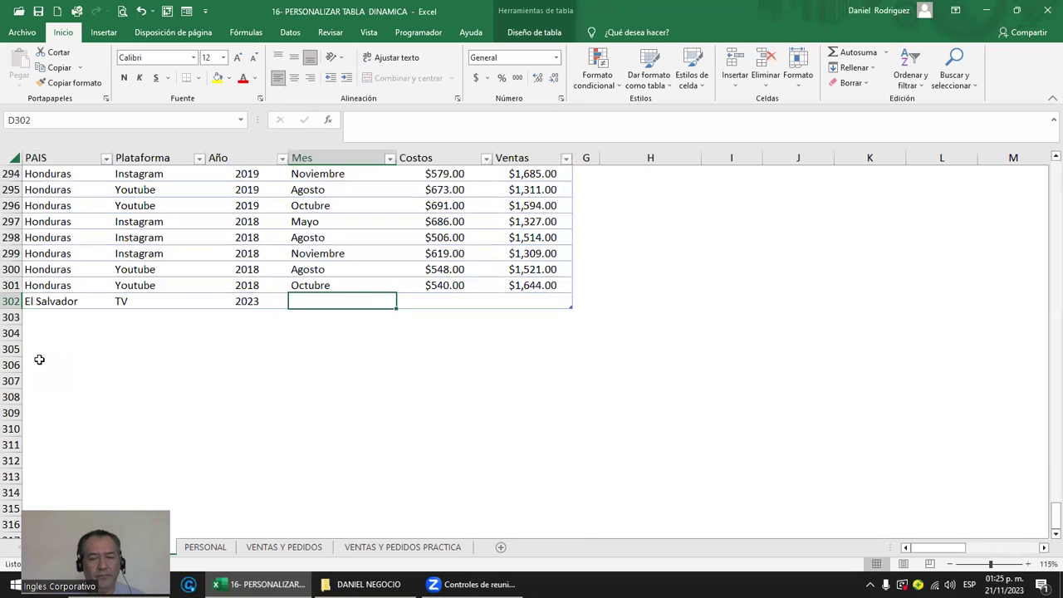
pyautogui.write('NOviembre')
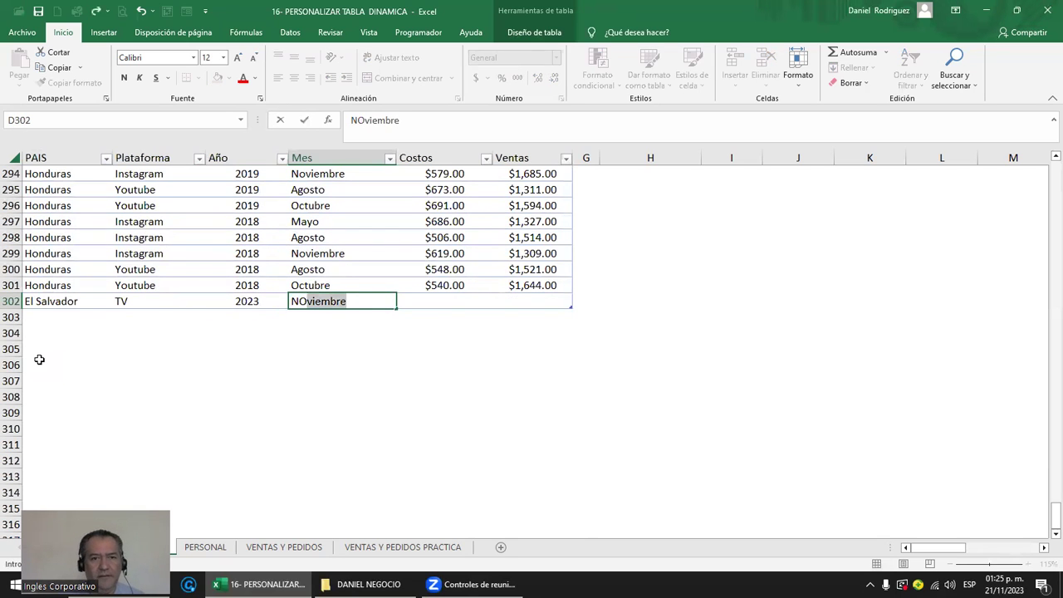
pyautogui.press('Tab')
pyautogui.write('500')
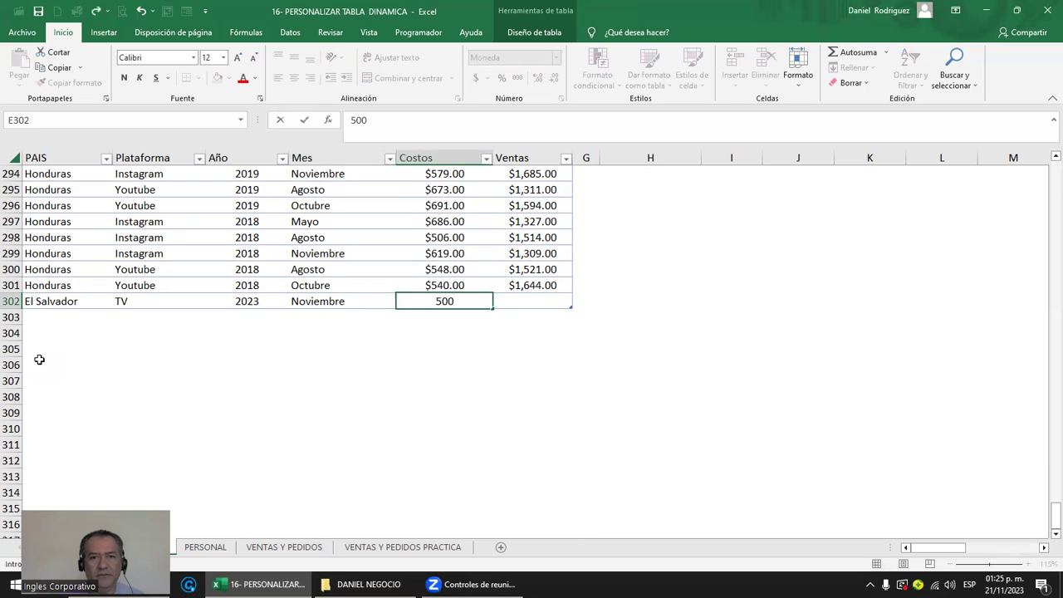
pyautogui.press('Tab')
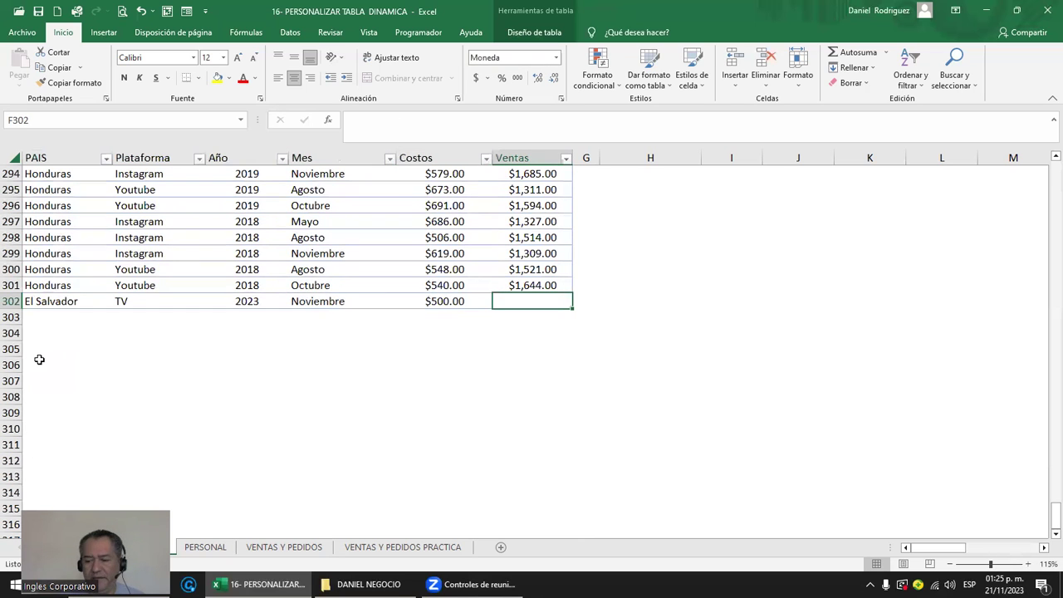
pyautogui.write('5000')
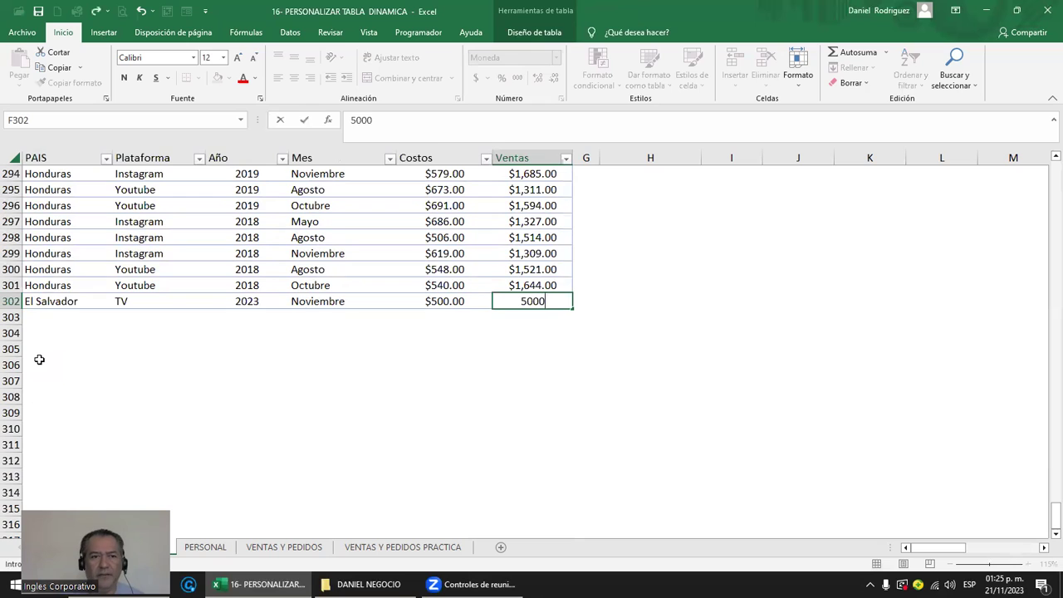
pyautogui.press('Return')
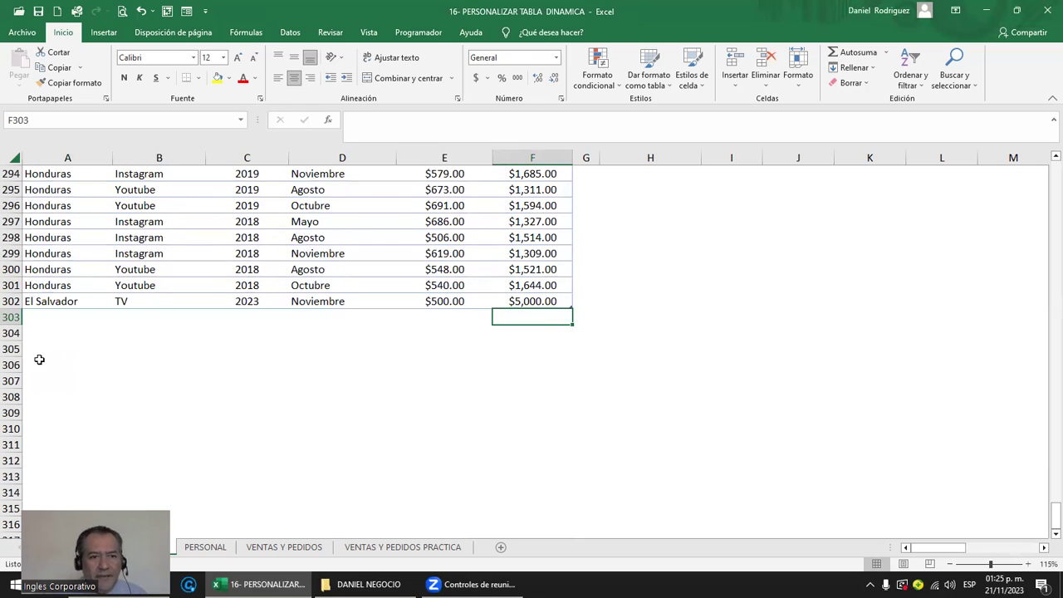
pyautogui.click(51, 303)
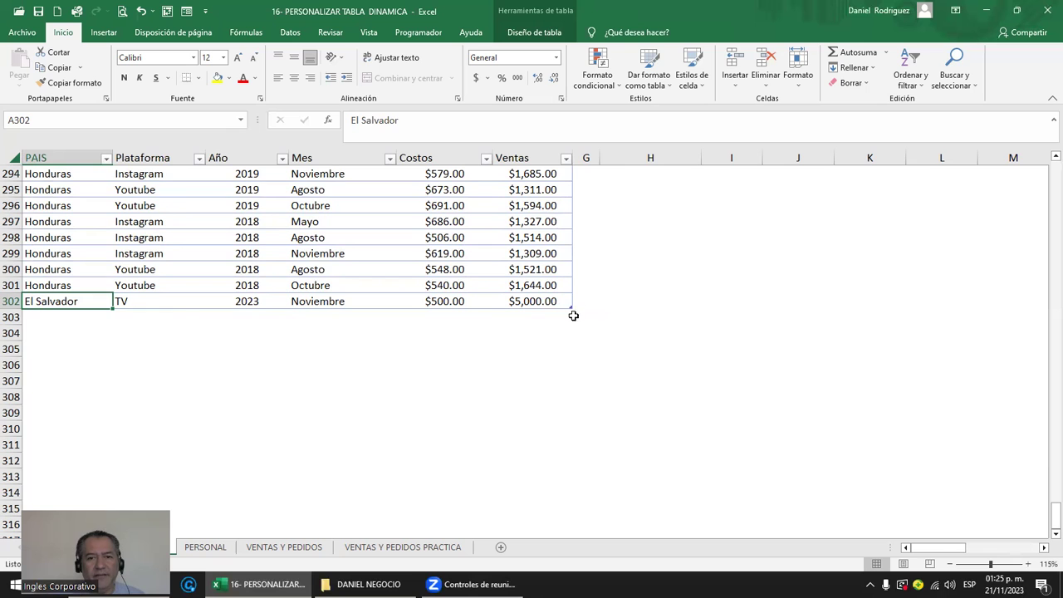
# Select the named range VENTAS and check down to its last row whether the new El Salvador TV record is included.
pyautogui.scroll(2, 586, 334)
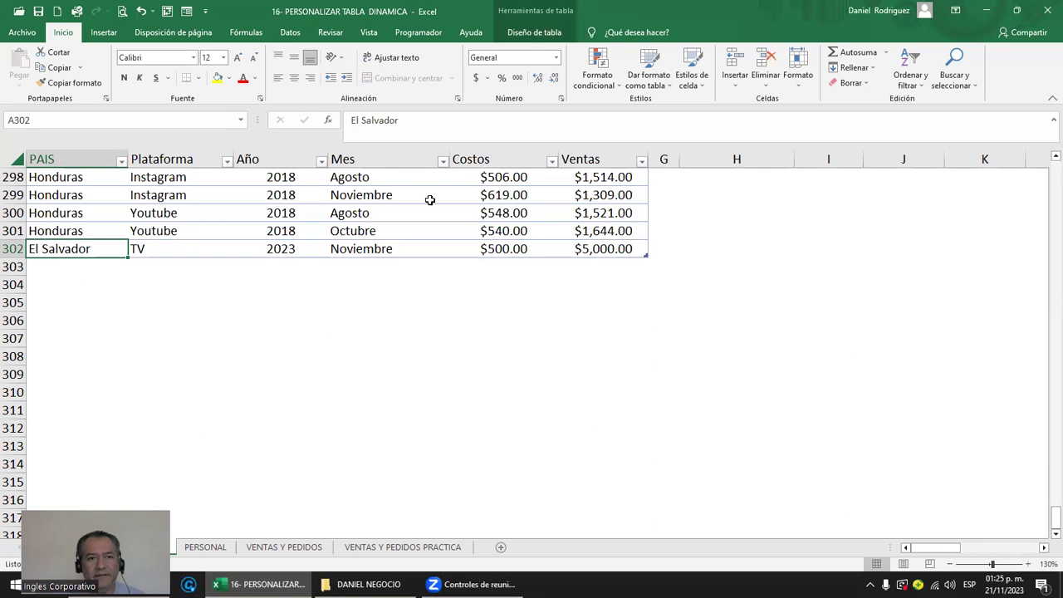
pyautogui.click(241, 120)
pyautogui.press('Escape')
pyautogui.click(177, 139)
pyautogui.scroll(-20, 257, 304)
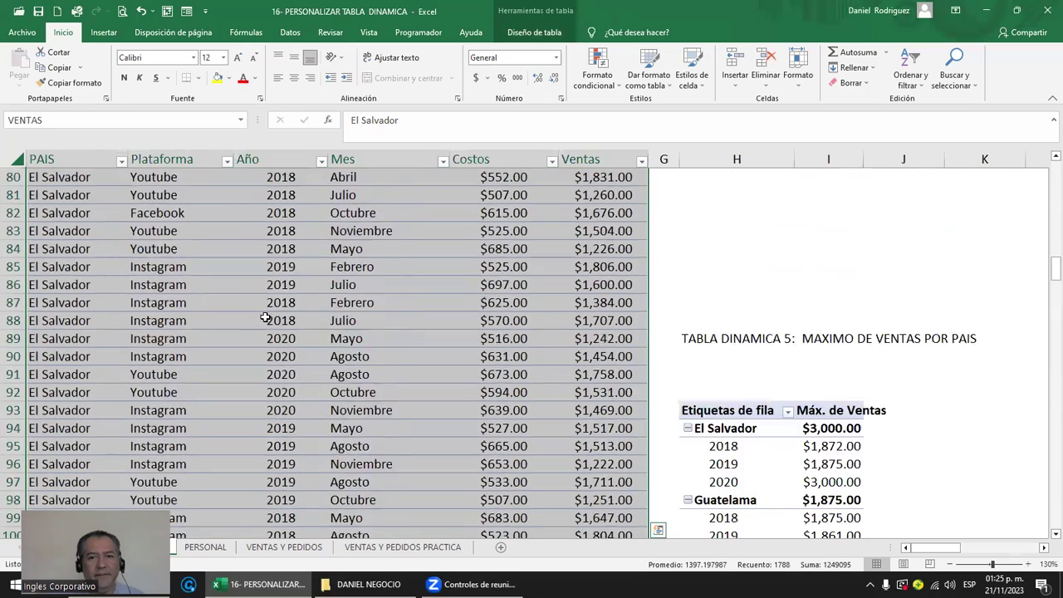
pyautogui.scroll(-20, 264, 318)
pyautogui.scroll(-20, 300, 310)
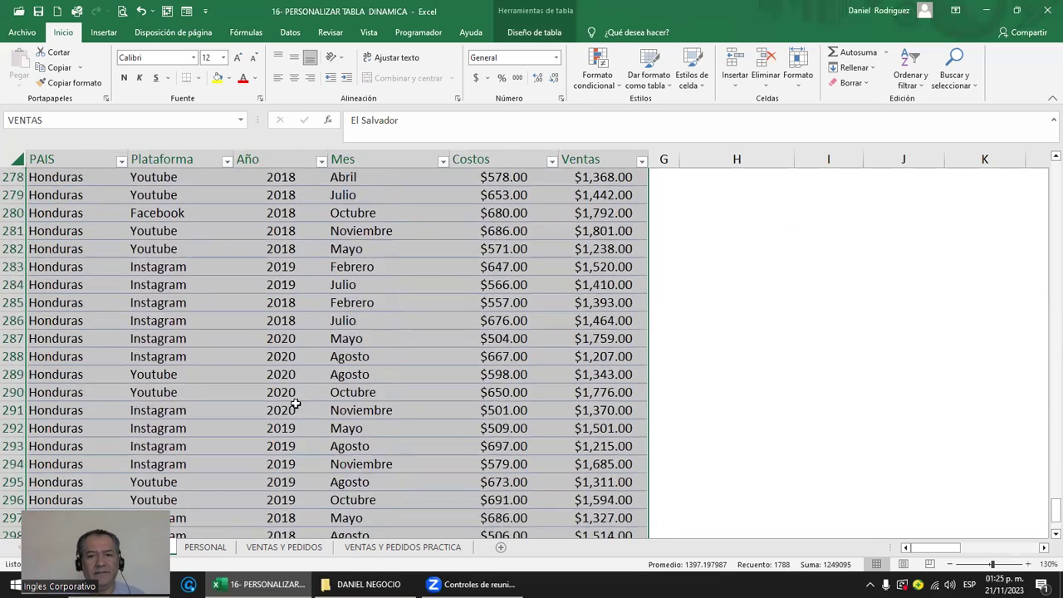
pyautogui.scroll(-10, 323, 398)
pyautogui.scroll(3, 330, 401)
pyautogui.click(174, 335)
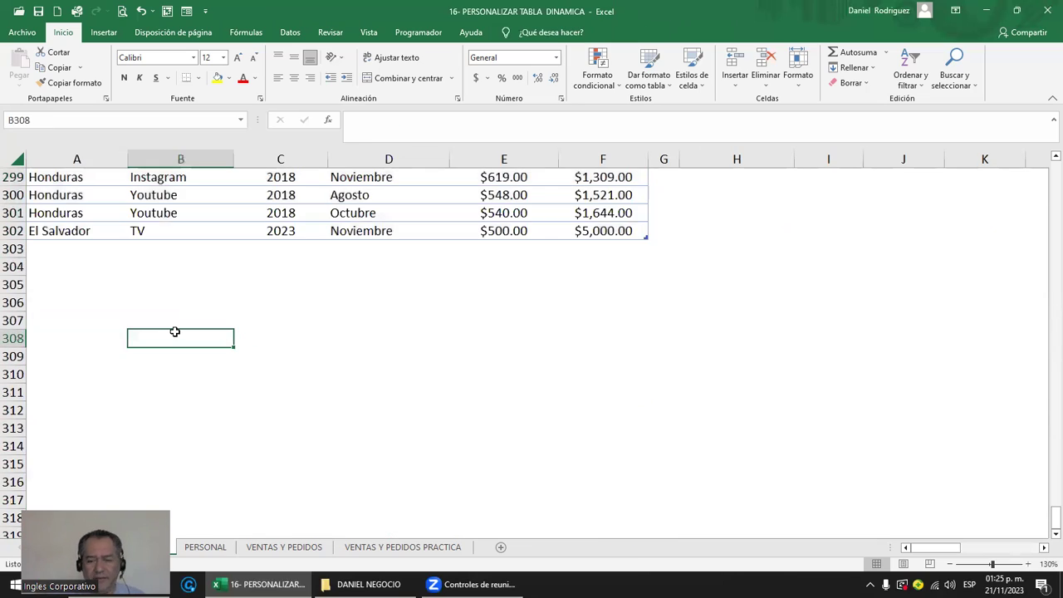
# Review the sales table from its header row down through the El Salvador records, alongside the neighbouring pivot tables.
pyautogui.hotkey('ctrl', 'Home')
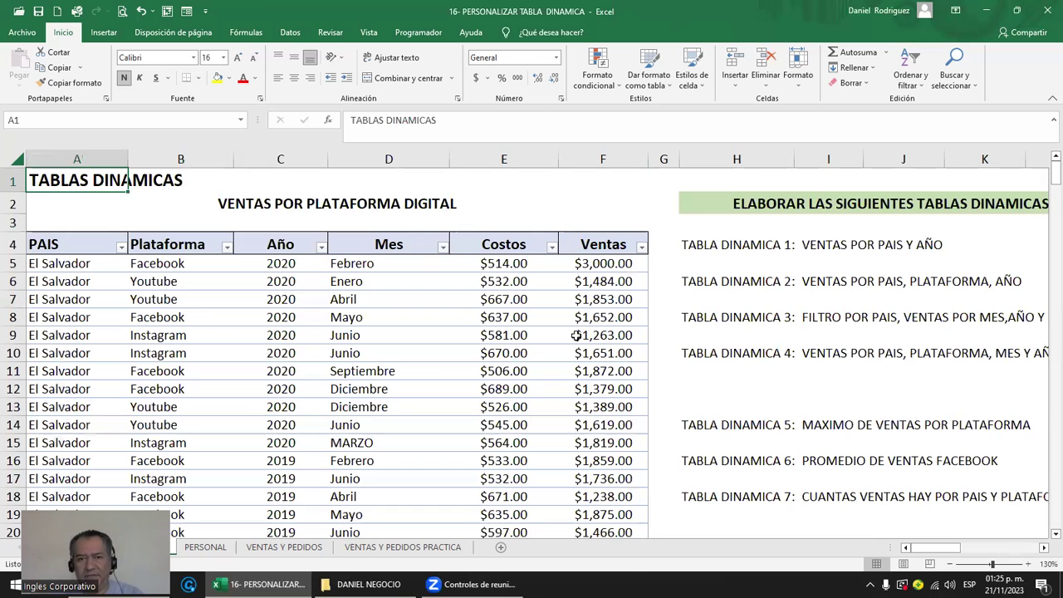
pyautogui.click(664, 223)
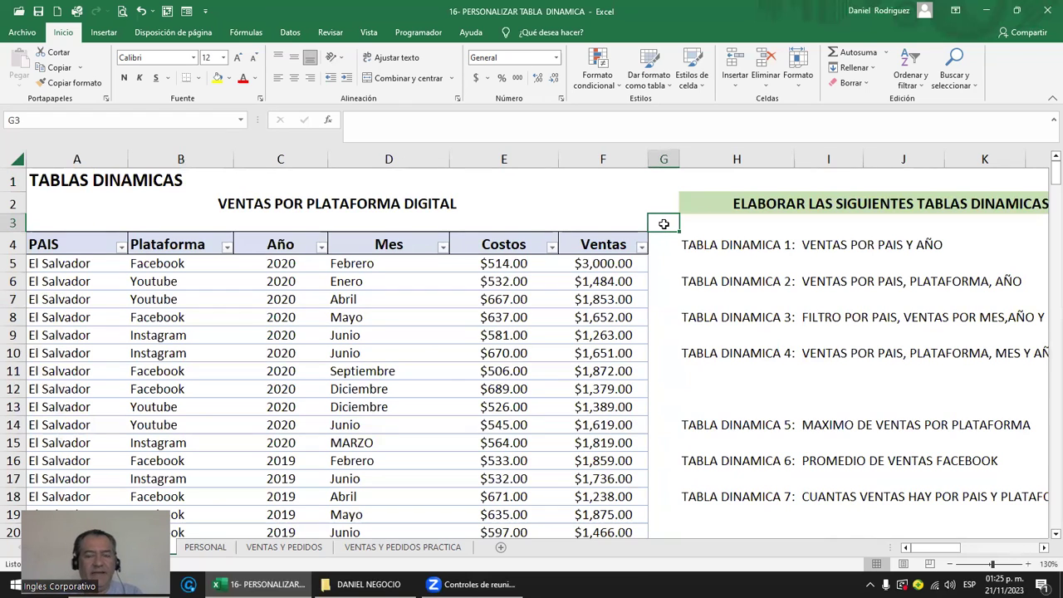
pyautogui.click(591, 246)
pyautogui.scroll(-1, 591, 245)
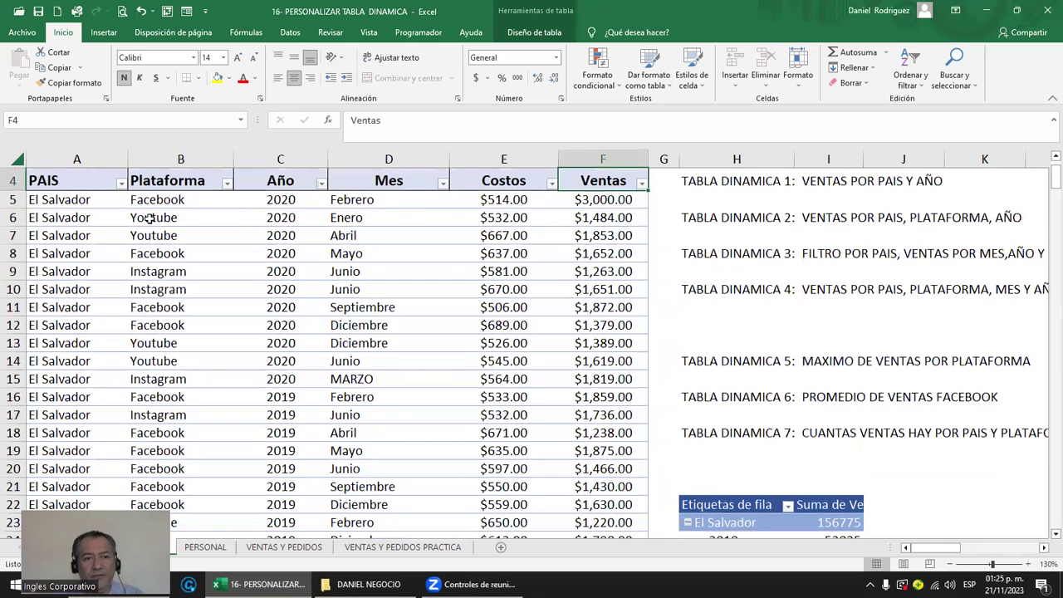
pyautogui.click(48, 200)
pyautogui.click(585, 199)
pyautogui.scroll(-4, 588, 200)
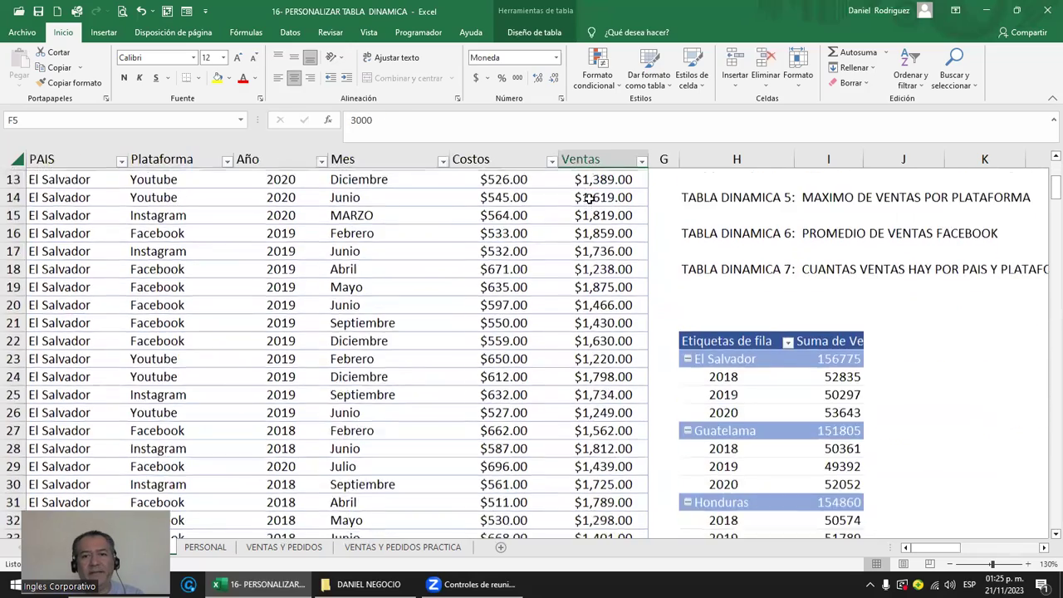
pyautogui.scroll(-2, 590, 197)
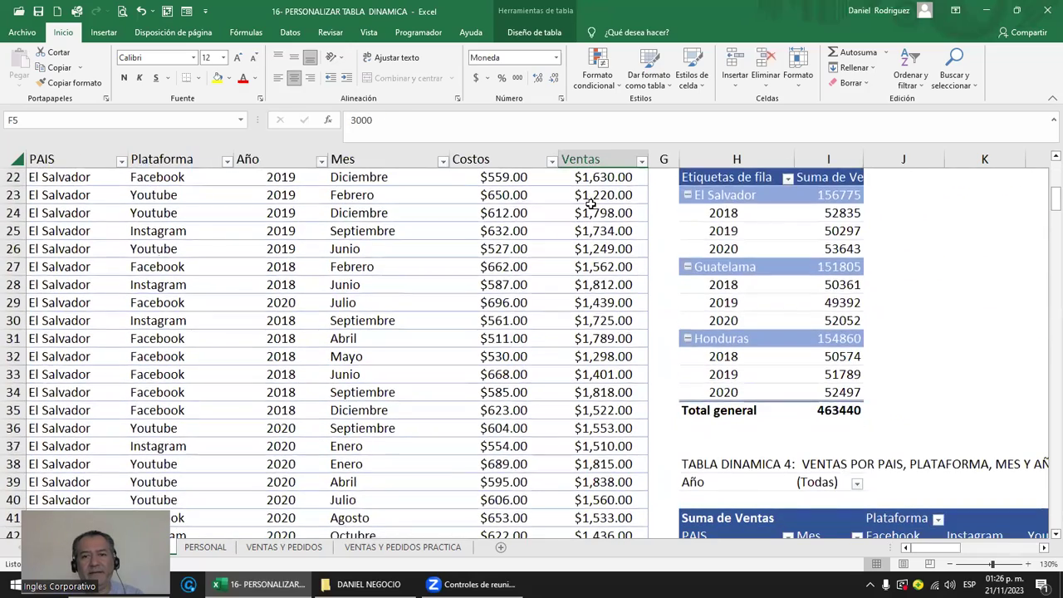
pyautogui.scroll(-9, 589, 203)
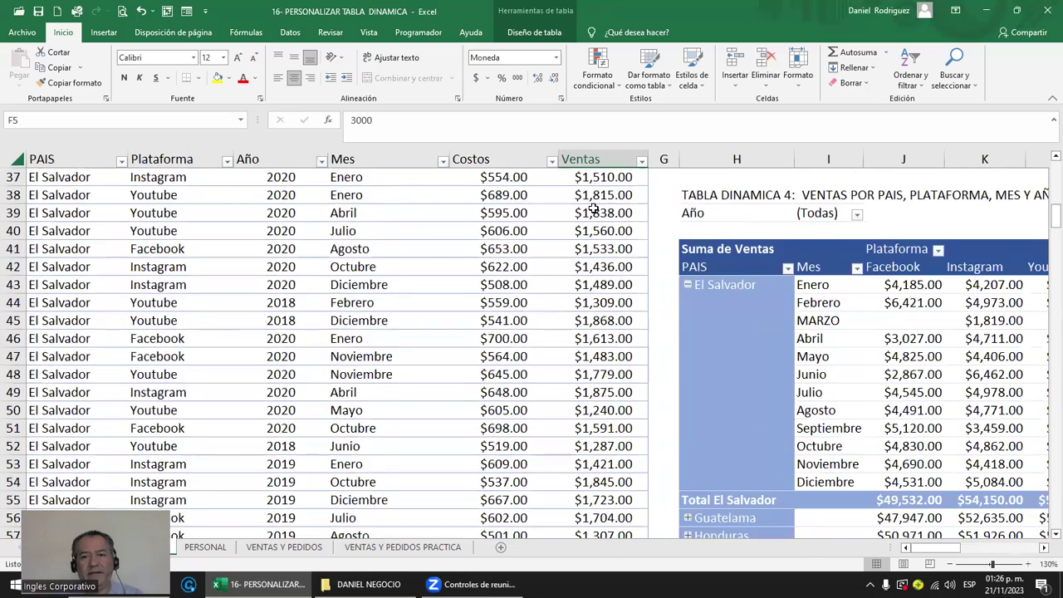
pyautogui.scroll(-3, 592, 208)
pyautogui.scroll(1, 589, 207)
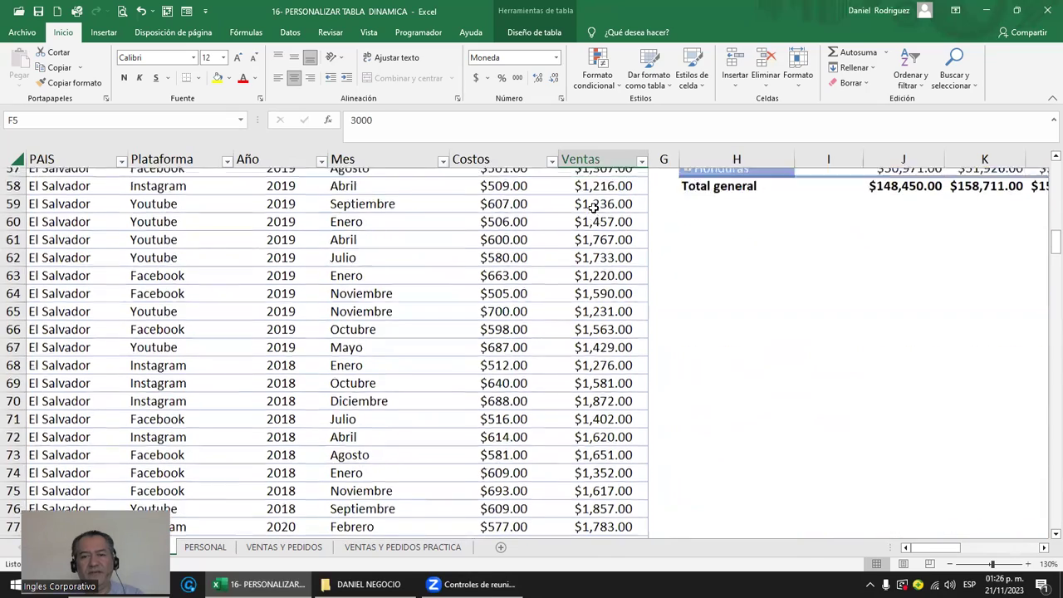
pyautogui.click(624, 320)
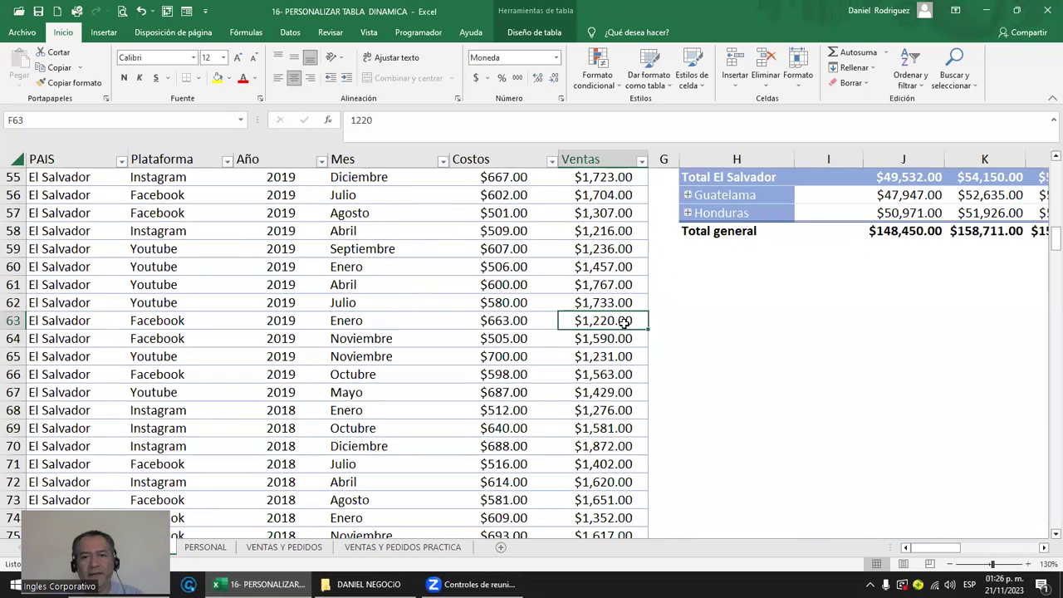
pyautogui.click(720, 319)
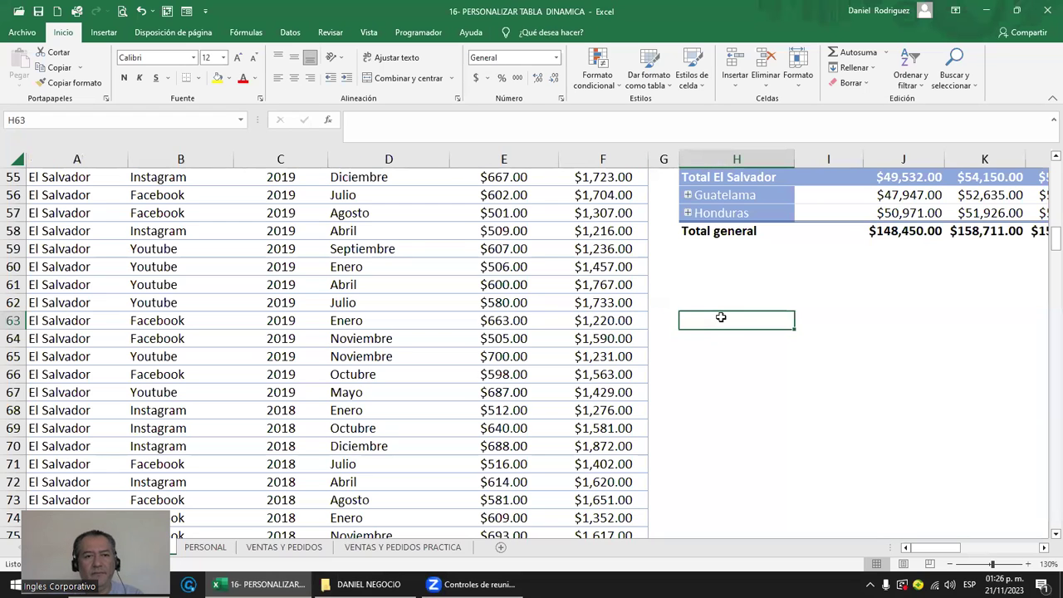
pyautogui.click(106, 33)
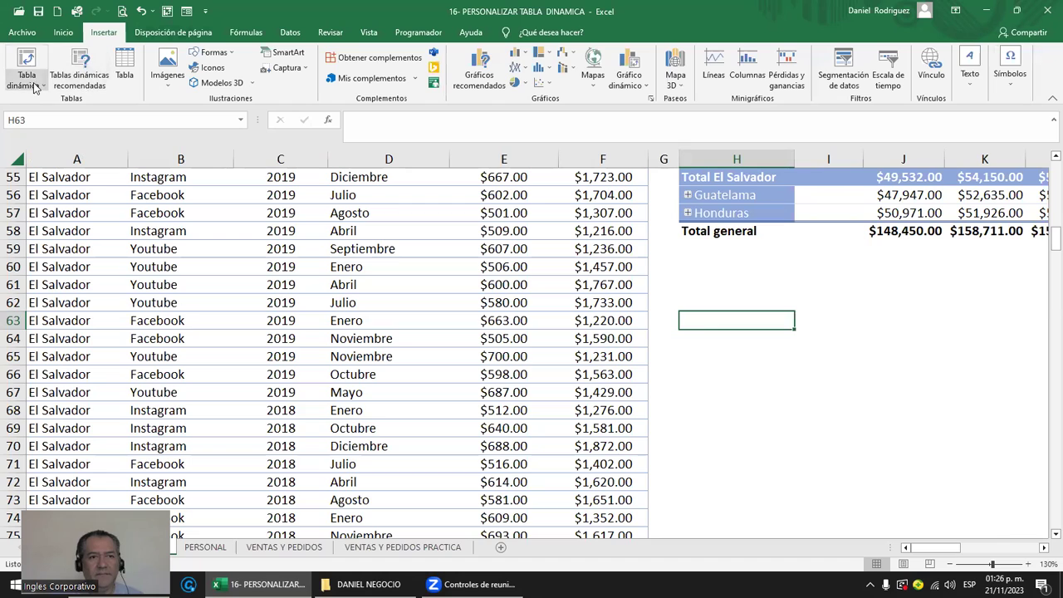
pyautogui.click(728, 287)
# Refresh the pivot table that sums sales by country and year.
pyautogui.scroll(4, 728, 288)
pyautogui.scroll(9, 728, 287)
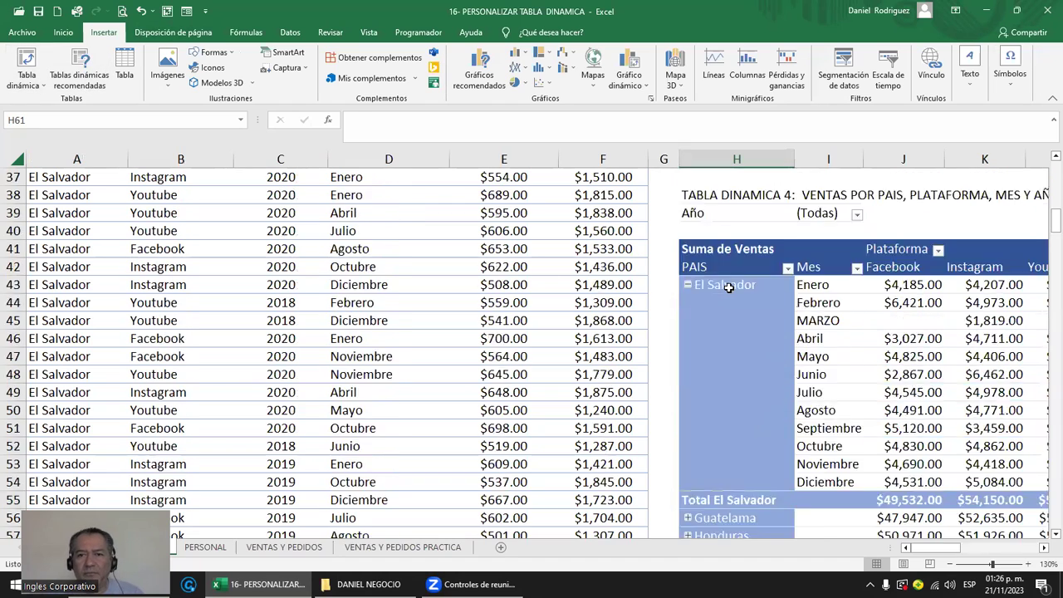
pyautogui.scroll(-1, 710, 284)
pyautogui.scroll(-1, 709, 283)
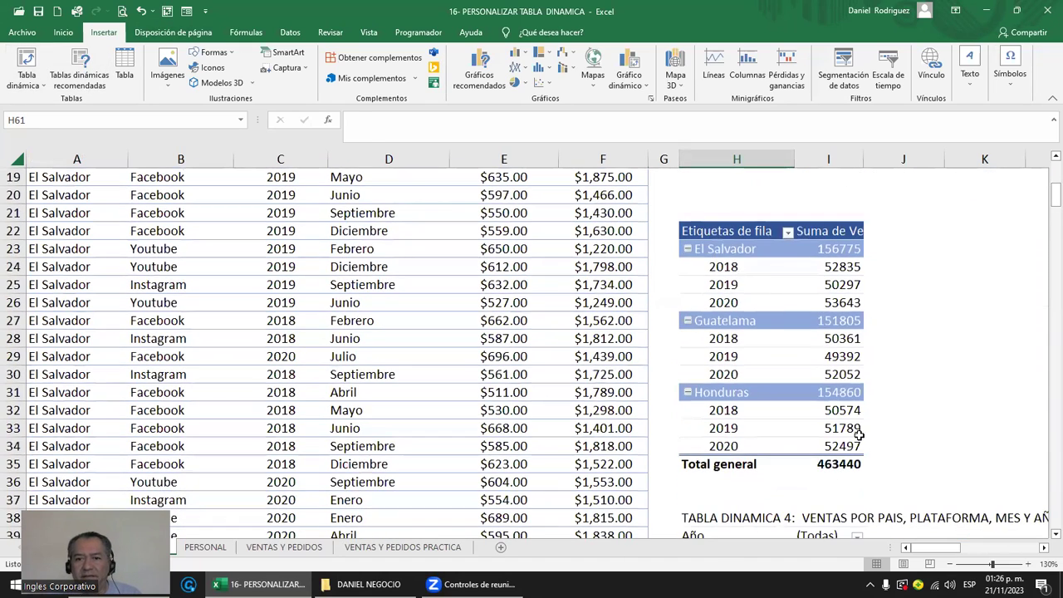
pyautogui.click(845, 466)
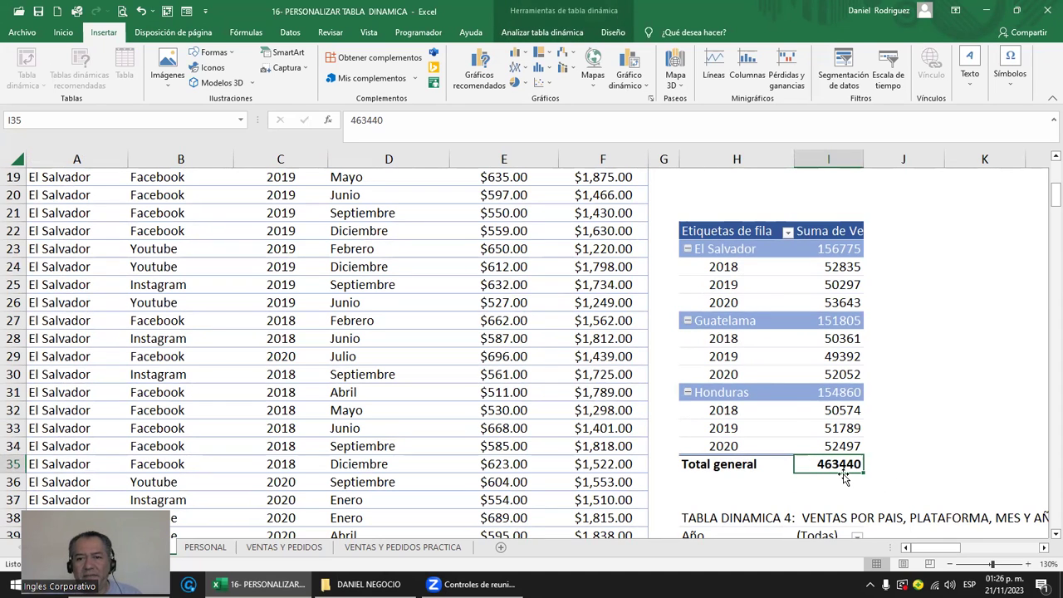
pyautogui.rightClick(727, 236)
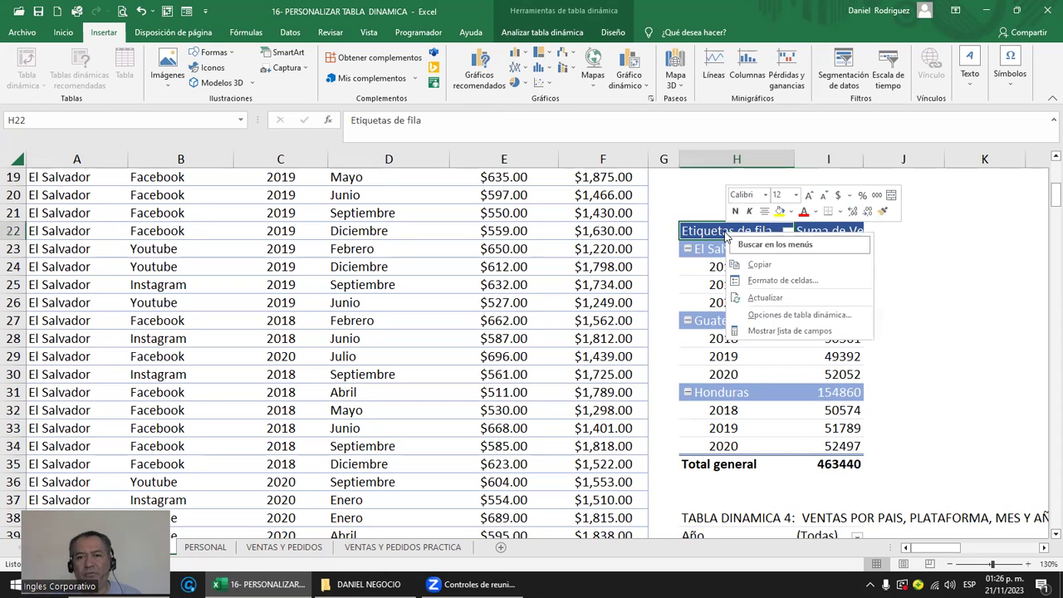
pyautogui.click(764, 301)
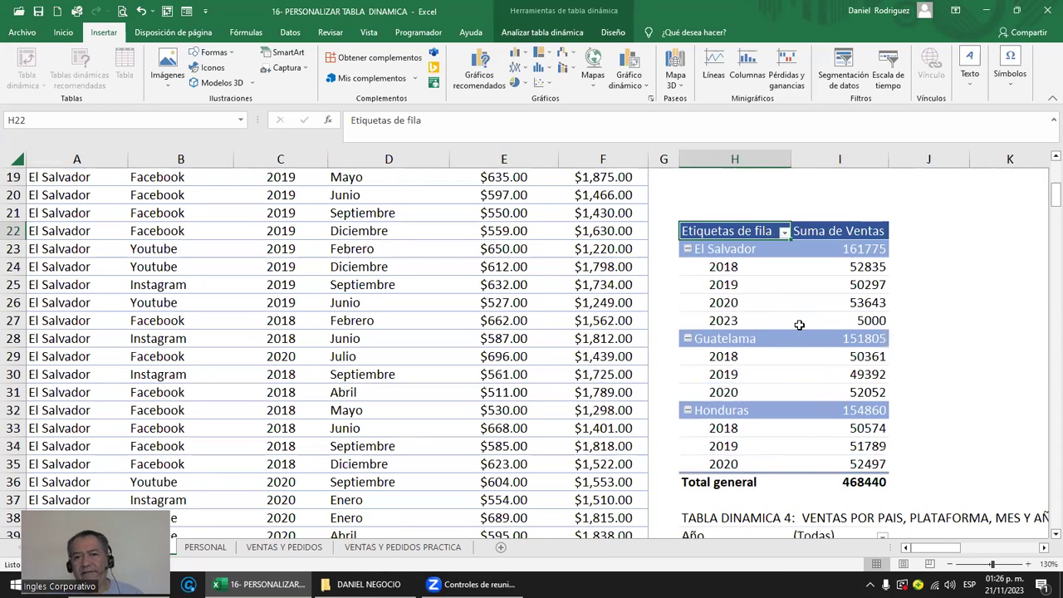
# Check El Salvador's 2023 row and the grand total in the refreshed sales pivot table.
pyautogui.moveTo(798, 324)
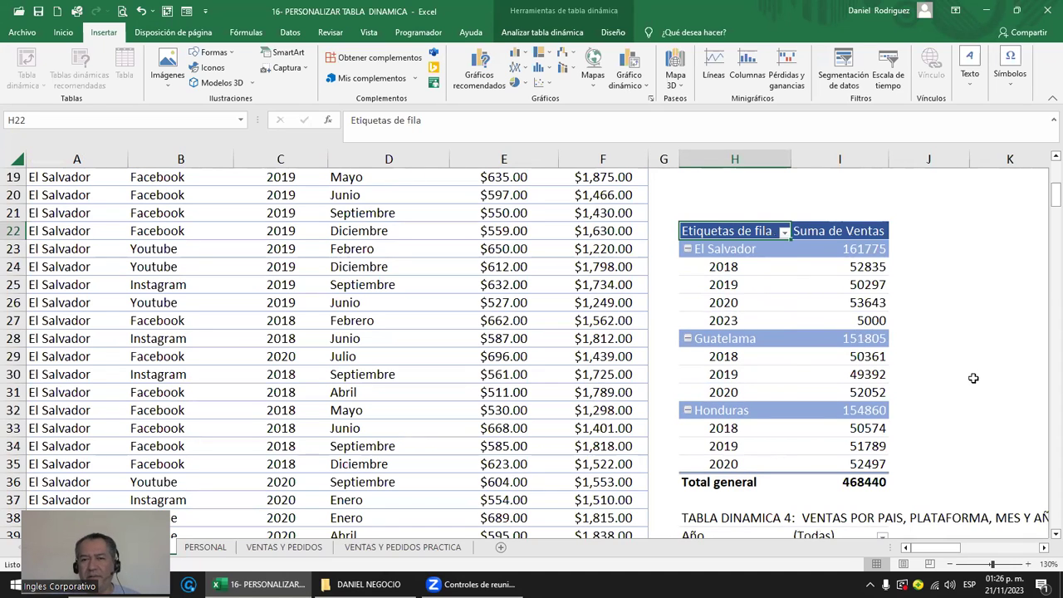
pyautogui.click(703, 320)
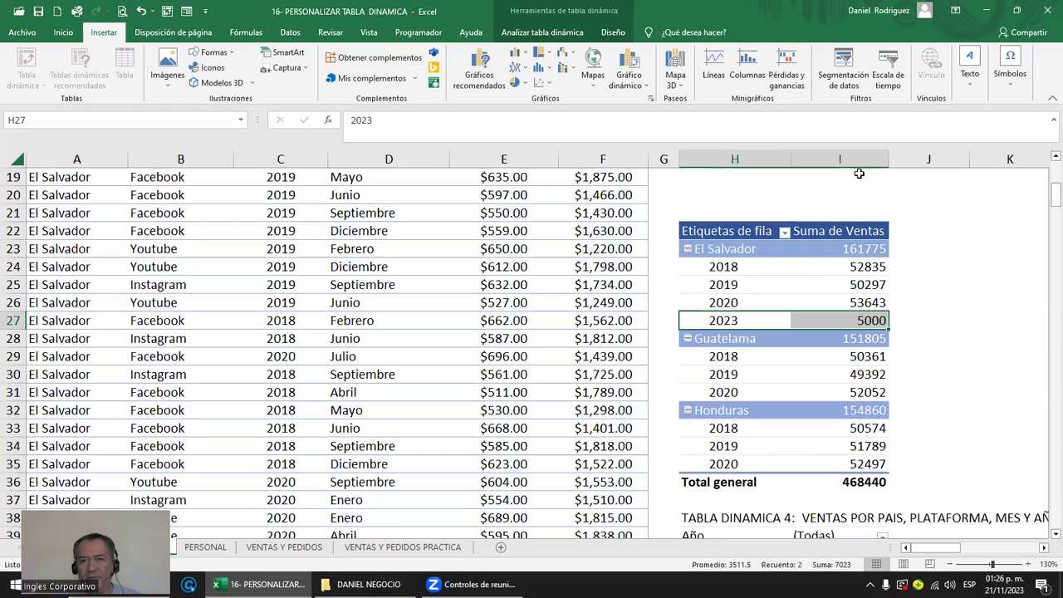
pyautogui.click(847, 230)
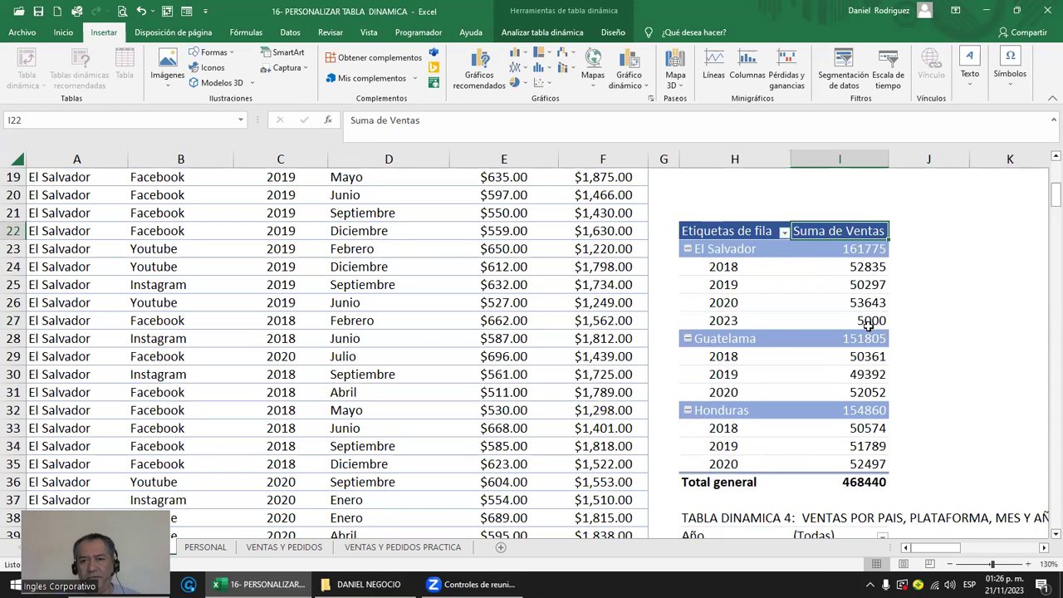
pyautogui.click(868, 322)
pyautogui.click(723, 324)
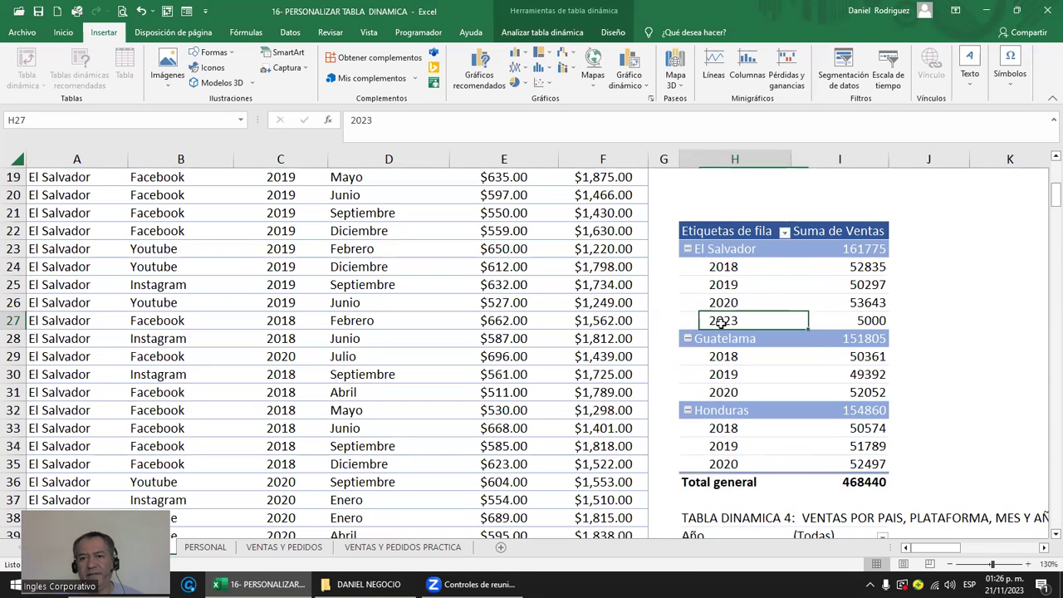
pyautogui.click(860, 322)
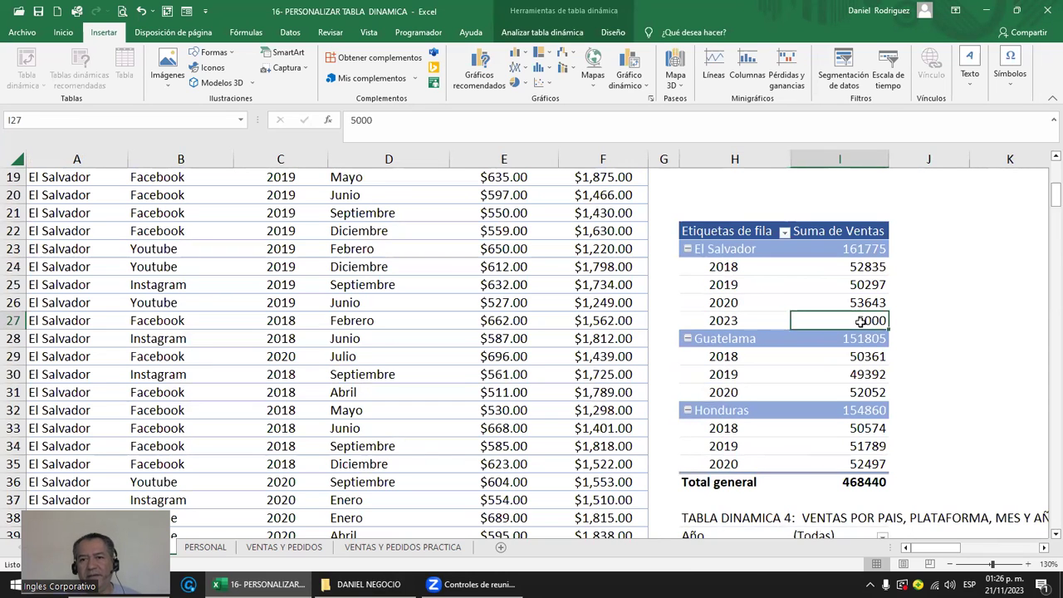
pyautogui.click(871, 480)
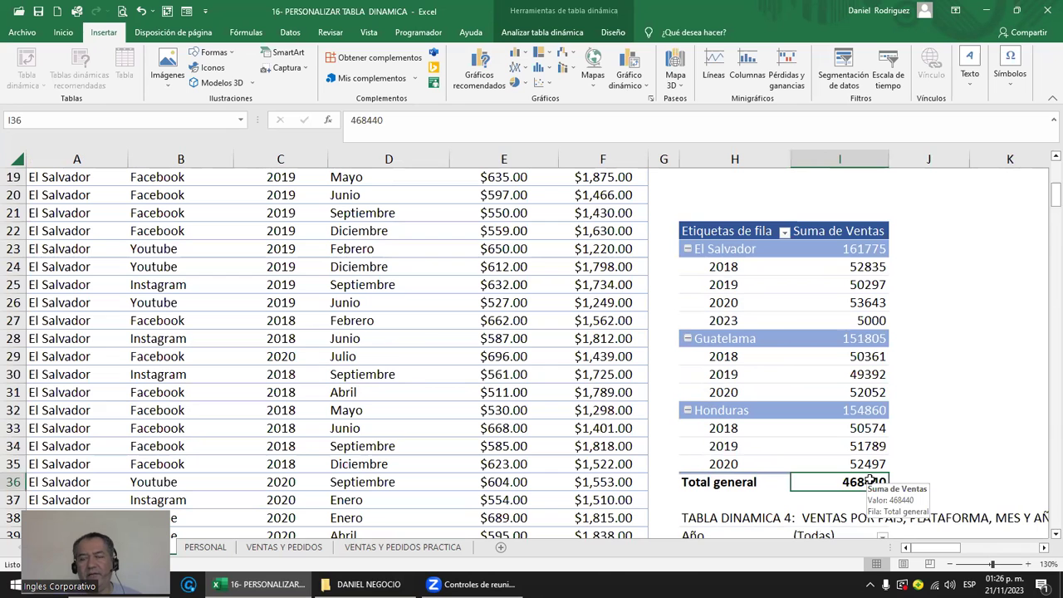
# Insert a pivot table from the named range VENTAS at cell H70 of the existing VENTAS PLATAFORMA sheet.
pyautogui.scroll(-10, 867, 476)
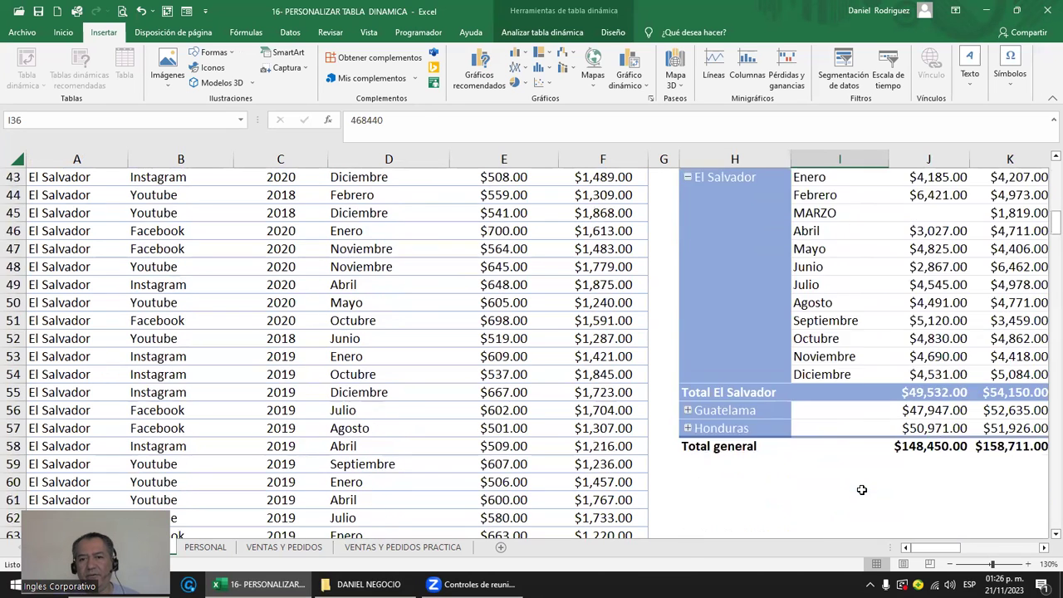
pyautogui.click(619, 415)
pyautogui.click(706, 401)
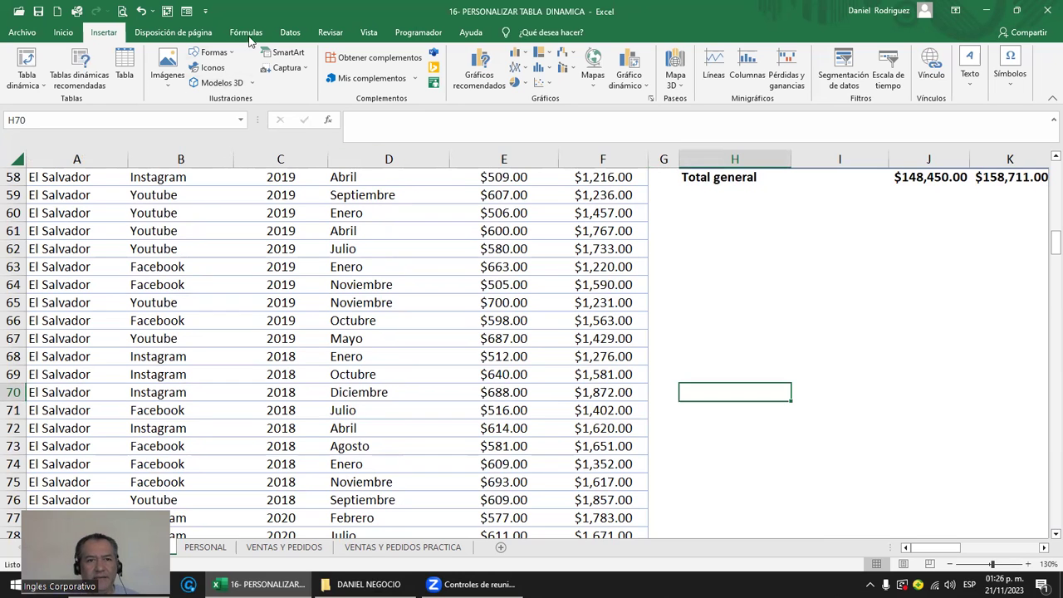
pyautogui.click(27, 79)
pyautogui.click(50, 100)
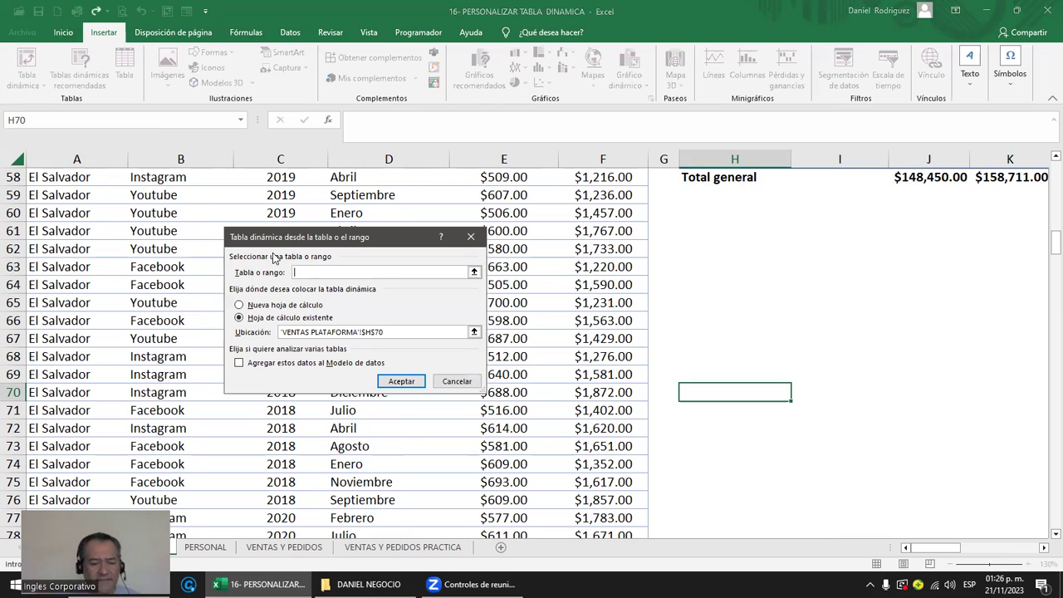
pyautogui.write('VENTAS')
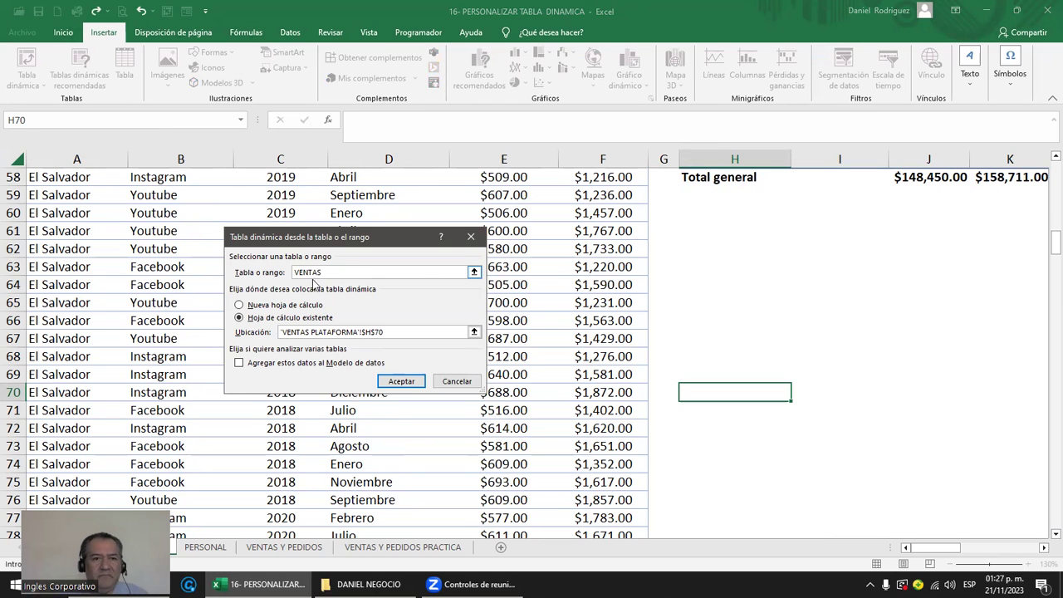
pyautogui.click(399, 380)
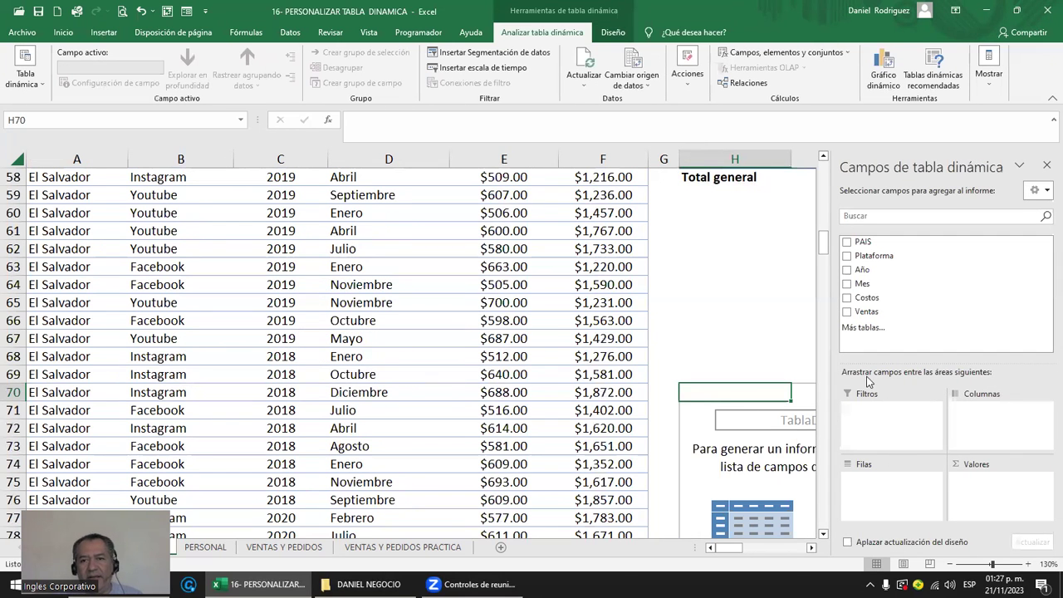
# Add PAIS and Año as row fields of the new pivot table, with Año nested under PAIS.
pyautogui.click(863, 243)
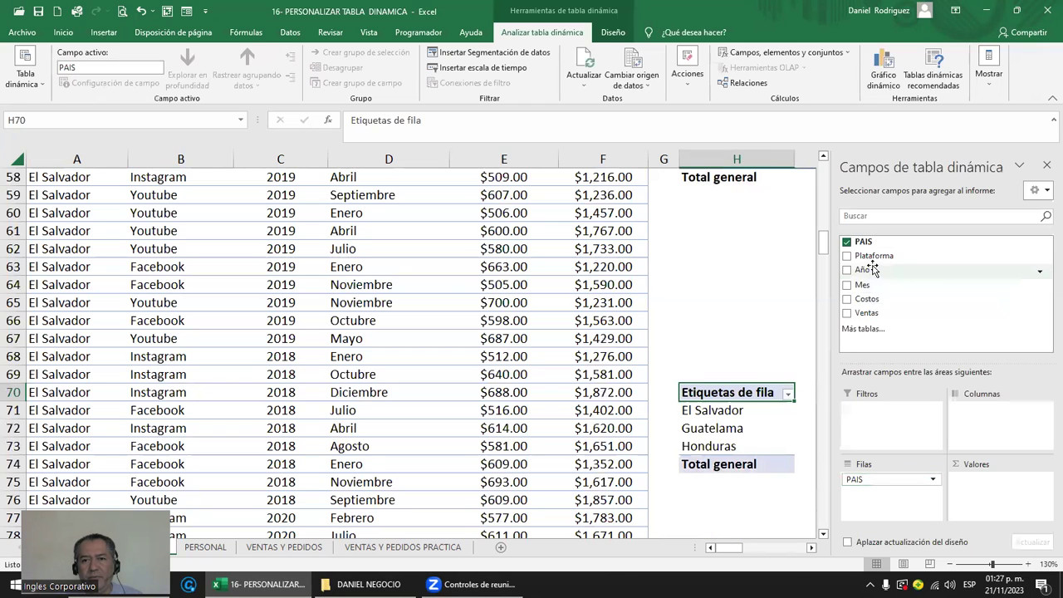
pyautogui.moveTo(872, 270); pyautogui.dragTo(887, 498)
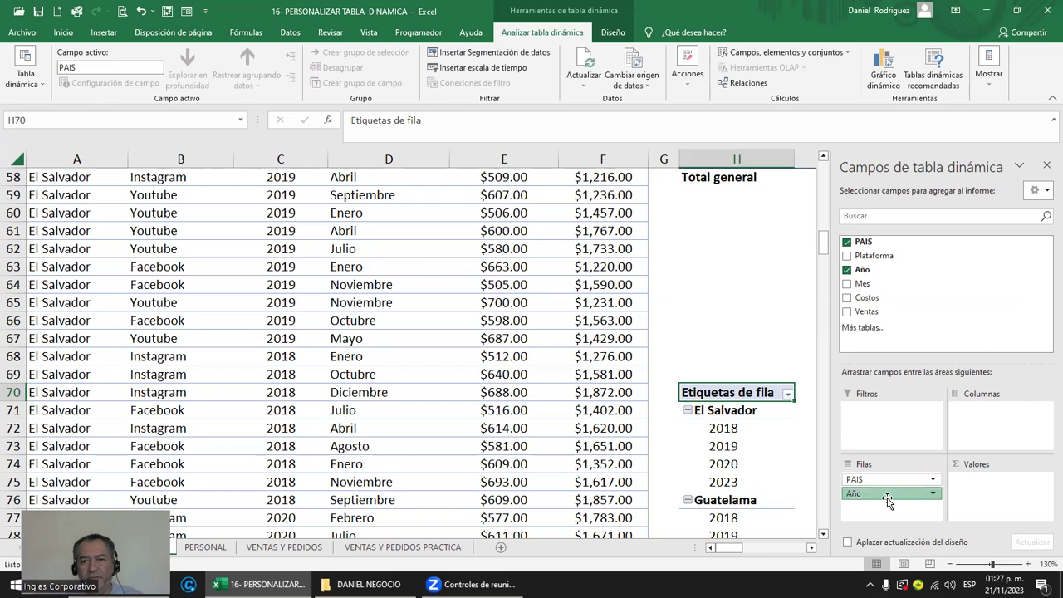
pyautogui.click(886, 498)
pyautogui.click(780, 293)
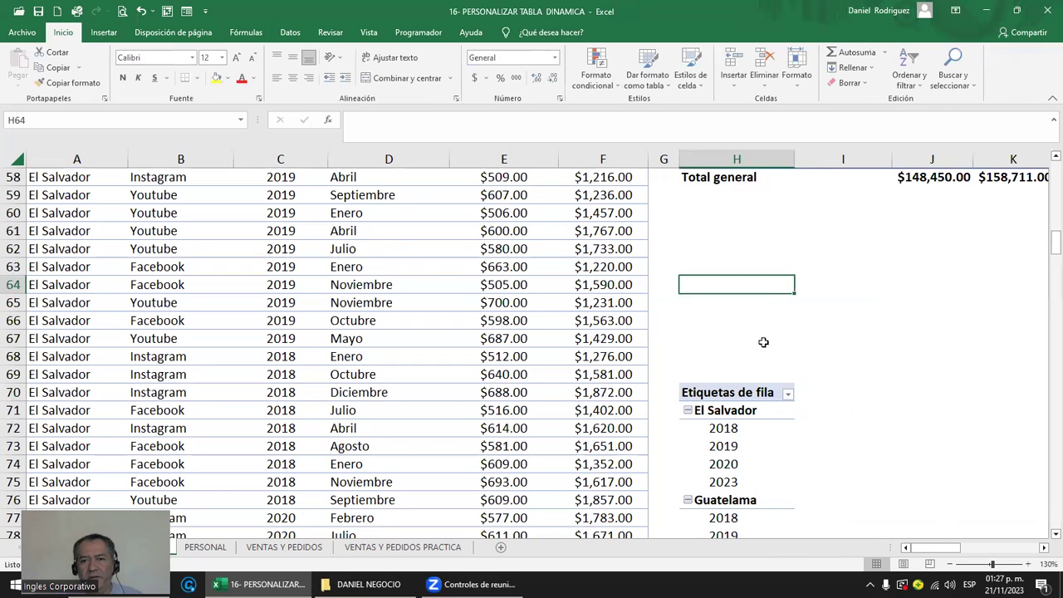
pyautogui.click(755, 426)
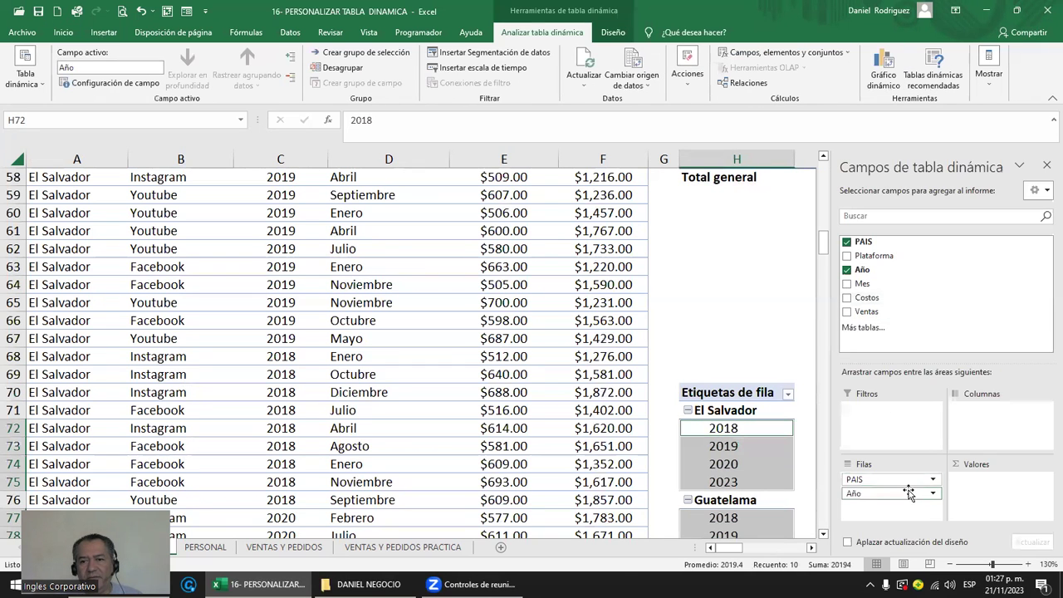
# Move the Año field to the pivot table's columns and add Plataforma to the rows below PAIS.
pyautogui.moveTo(906, 495); pyautogui.dragTo(992, 438)
pyautogui.moveTo(874, 255); pyautogui.dragTo(904, 508)
pyautogui.click(759, 332)
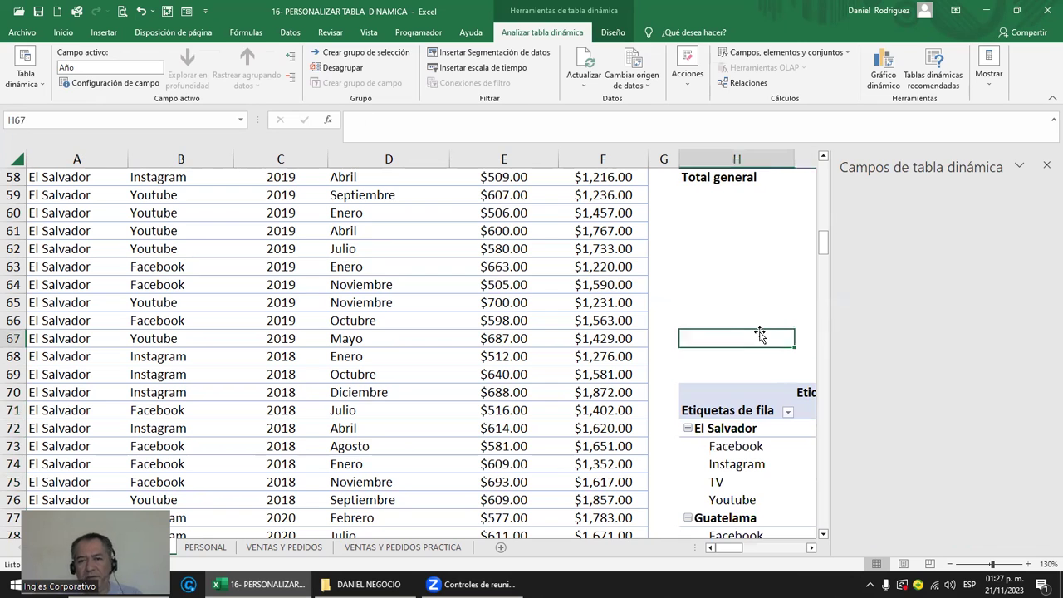
# Remove Año from the columns of the pivot table at H70 and add Ventas to its values as a sum.
pyautogui.press('Right')
pyautogui.press('Right')
pyautogui.press('Right')
pyautogui.press('Right')
pyautogui.press('Right')
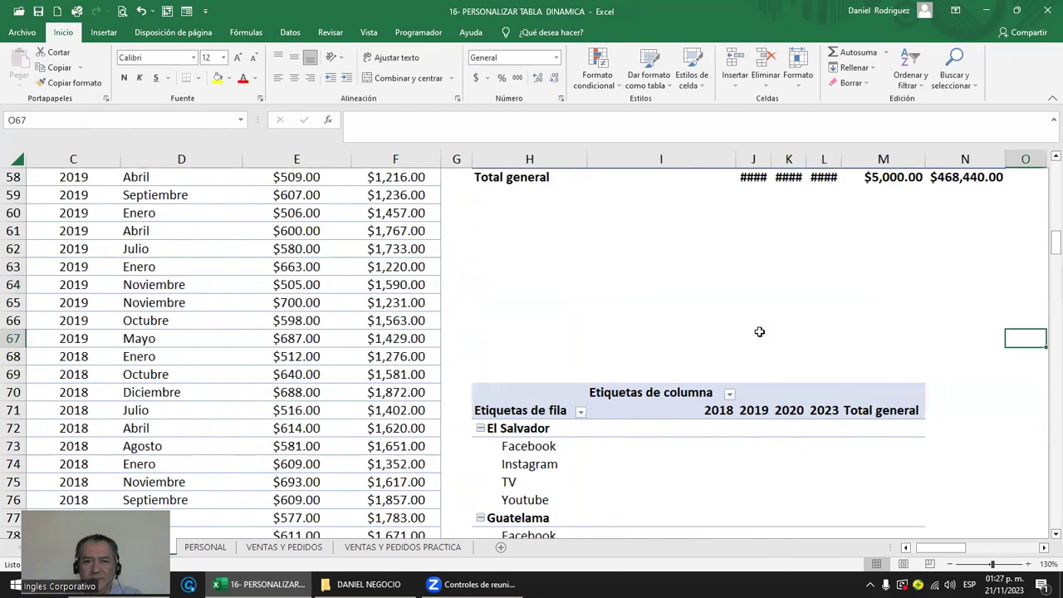
pyautogui.scroll(-3, 759, 332)
pyautogui.click(528, 248)
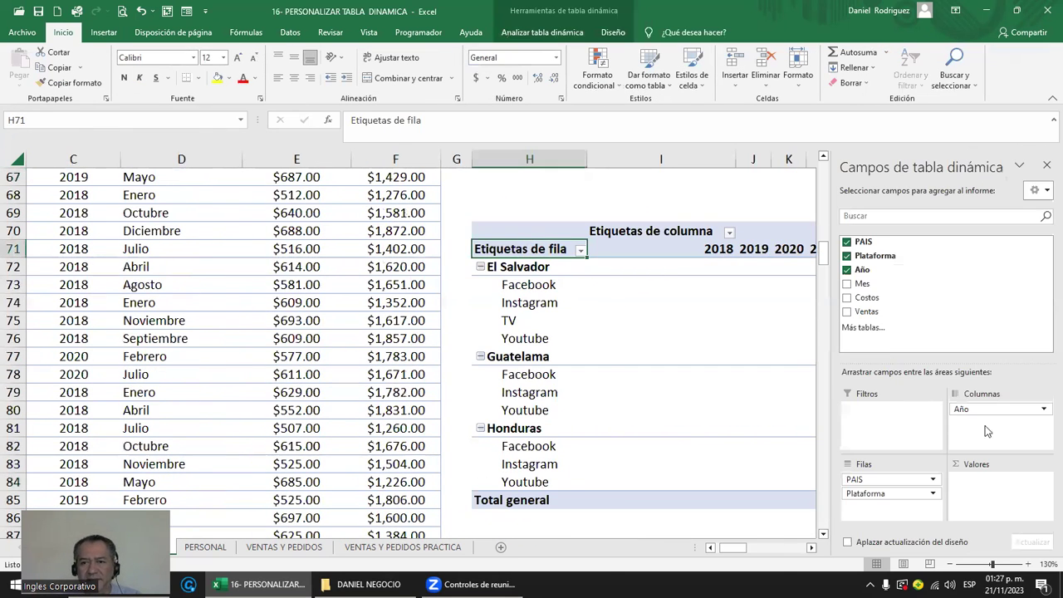
pyautogui.moveTo(989, 408); pyautogui.dragTo(961, 319)
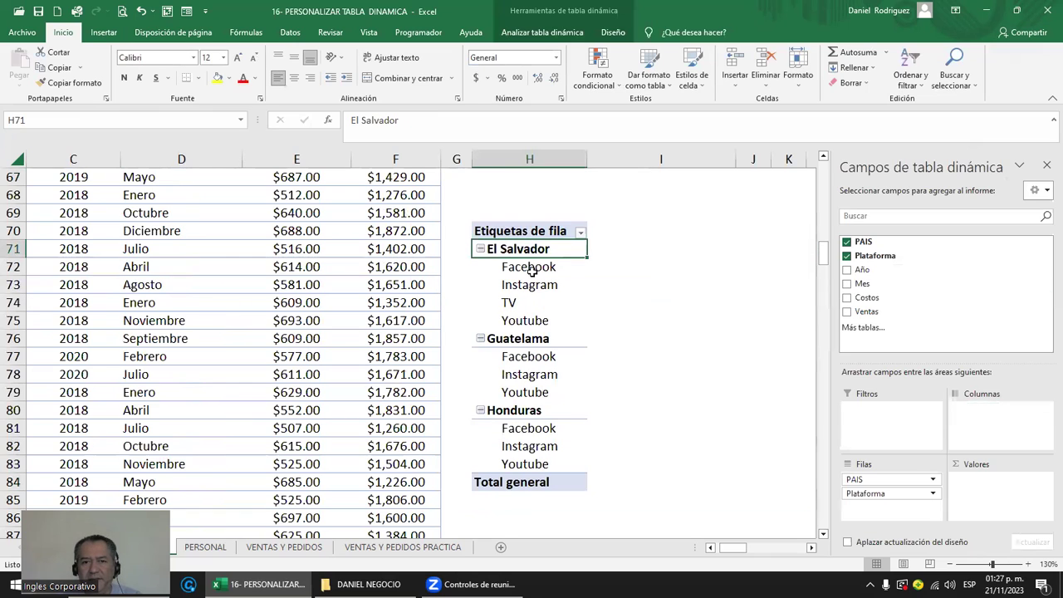
pyautogui.click(520, 305)
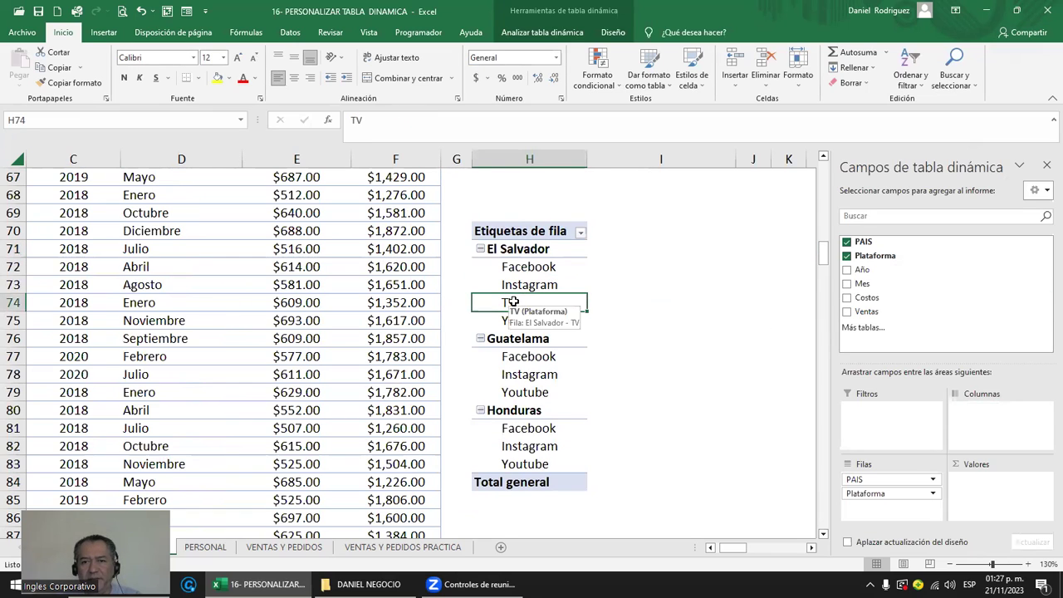
pyautogui.moveTo(870, 312); pyautogui.dragTo(991, 491)
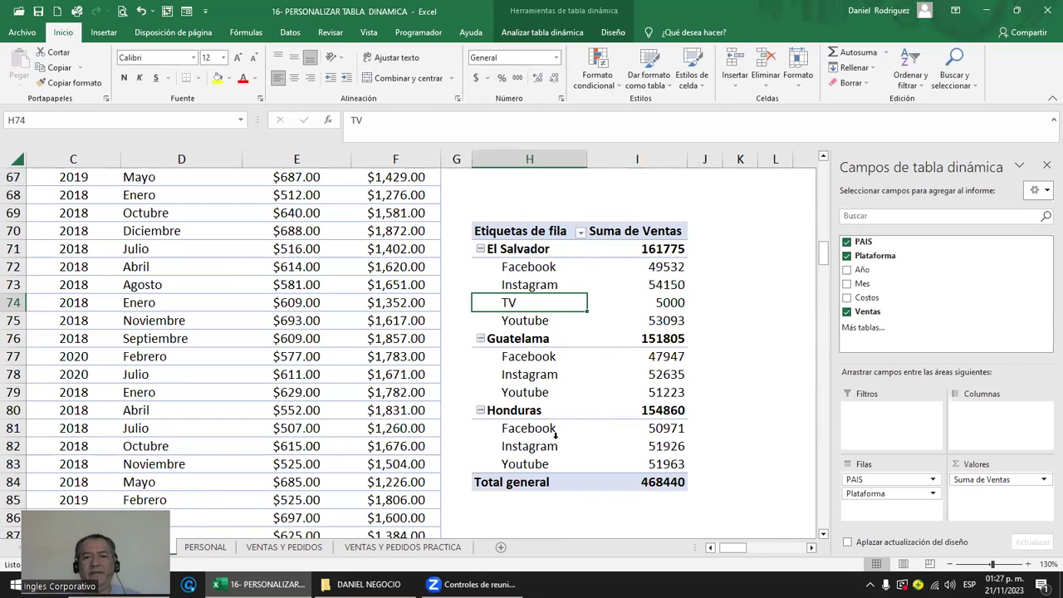
# Start a new record in row 303 below the sales table with PAIS Guatelama, Plataforma TV and Año 2023.
pyautogui.click(318, 446)
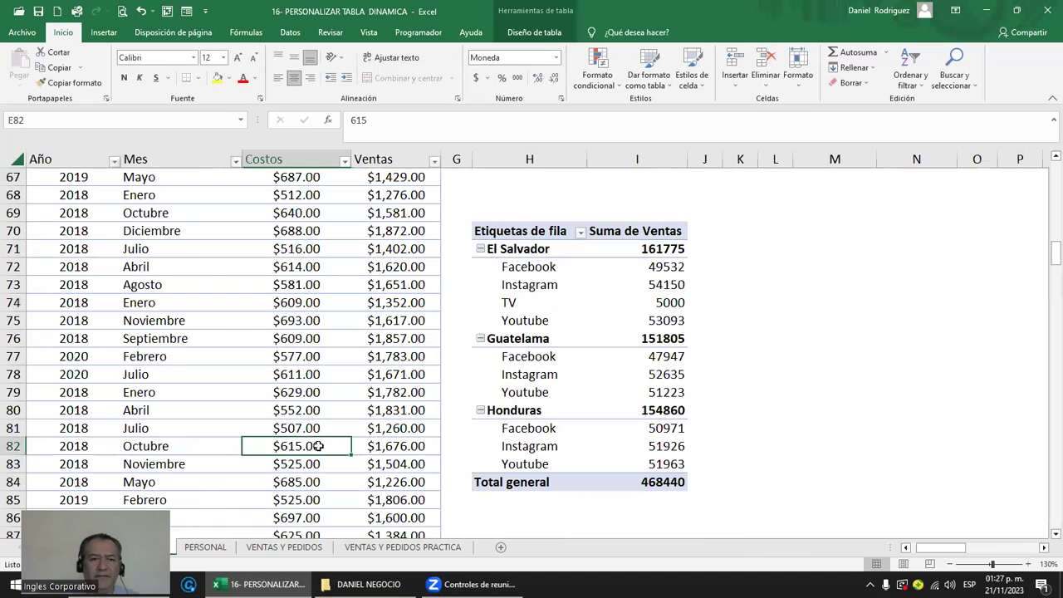
pyautogui.hotkey('ctrl', 'Down')
pyautogui.press('Left')
pyautogui.press('Left')
pyautogui.press('Left')
pyautogui.press('Left')
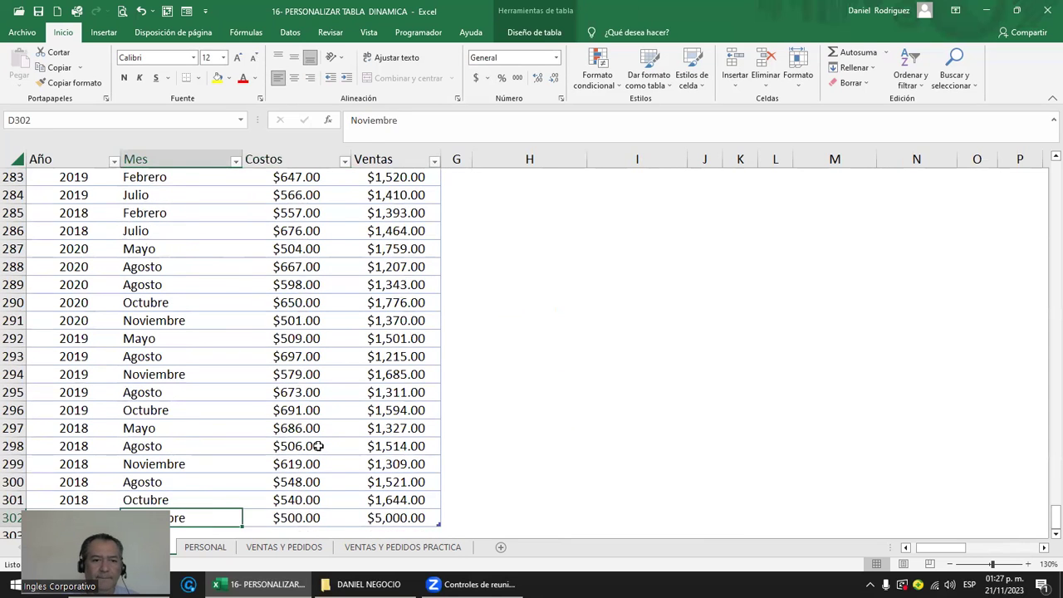
pyautogui.scroll(-3, 368, 439)
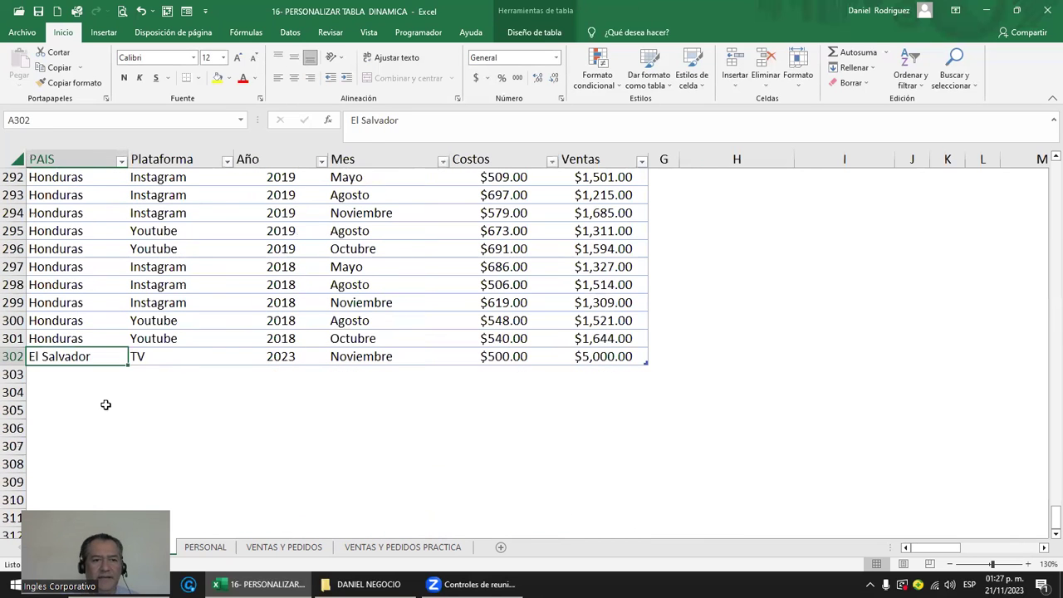
pyautogui.click(69, 378)
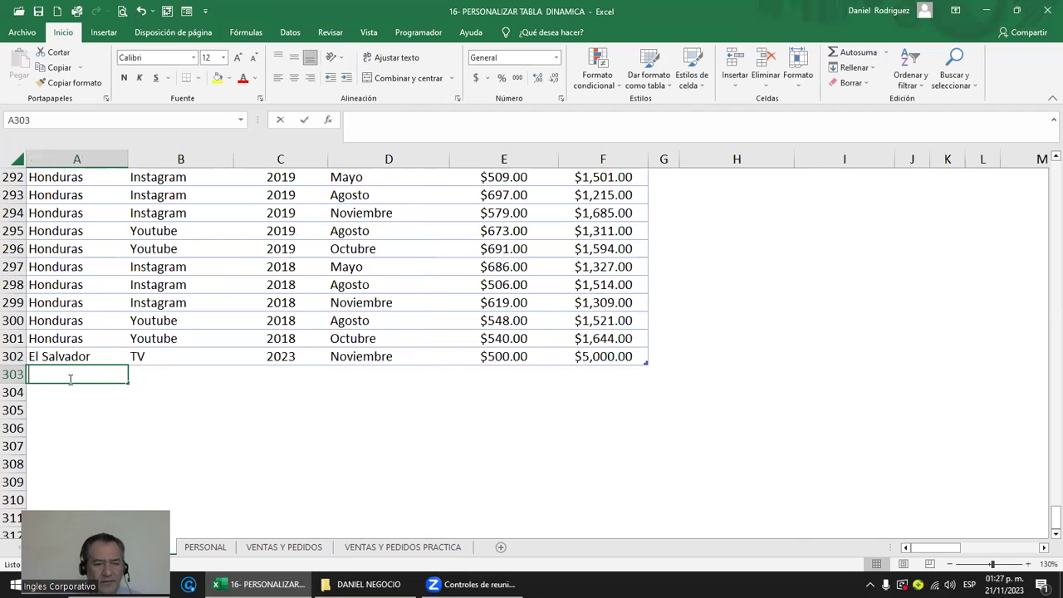
pyautogui.write('GUA')
pyautogui.press('Tab')
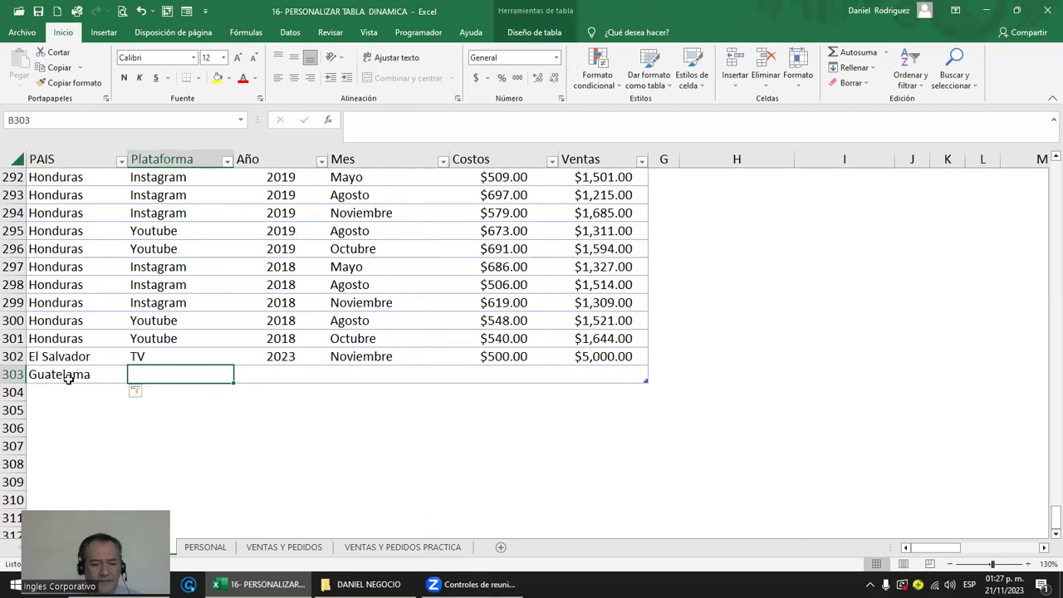
pyautogui.write('TV')
pyautogui.press('Tab')
pyautogui.write('2023')
pyautogui.press('Tab')
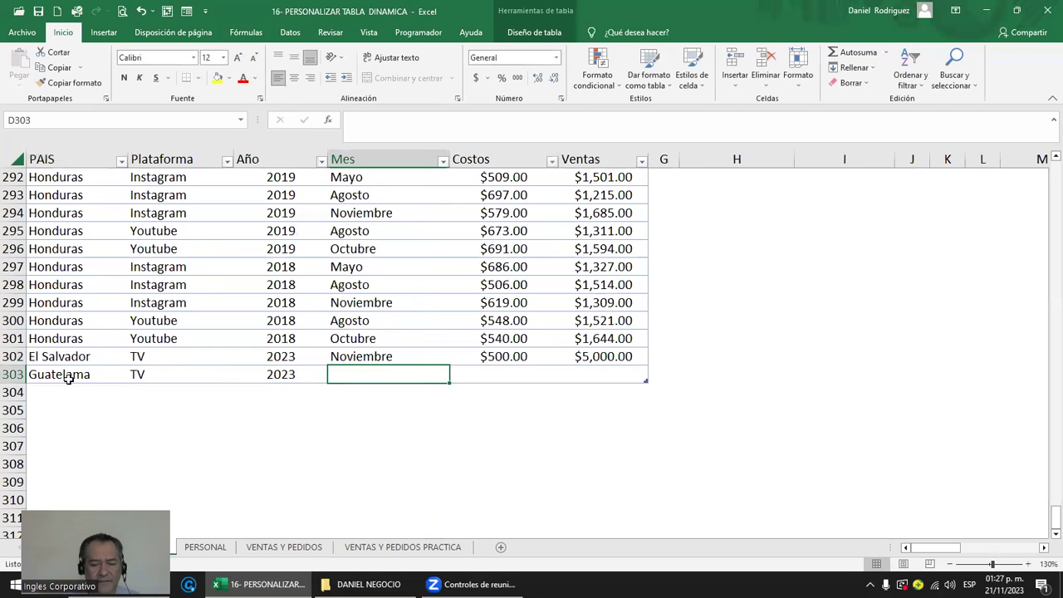
# Complete the Guatelama record in row 303 with Mes Noviembre, Costos 1,000 and Ventas 5,000.
pyautogui.write('Noviembre')
pyautogui.press('Tab')
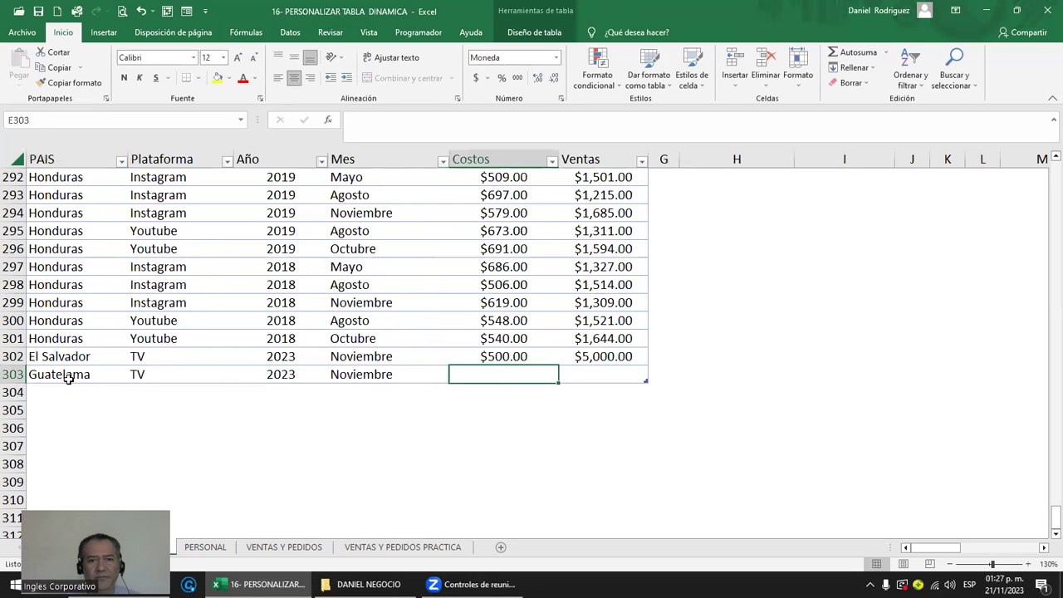
pyautogui.write('1,00')
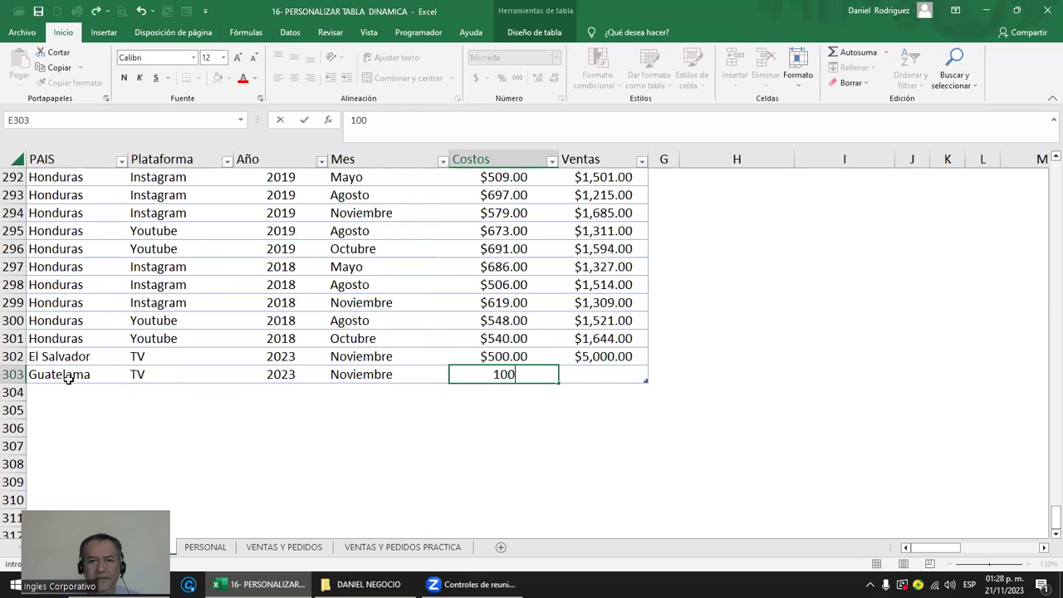
pyautogui.write('0')
pyautogui.press('Tab')
pyautogui.write('5,000')
pyautogui.press('Return')
# Add a Honduras record in row 304, copying the Plataforma through Ventas values from the Guatelama row above.
pyautogui.press('Left')
pyautogui.press('Left')
pyautogui.press('Left')
pyautogui.press('Left')
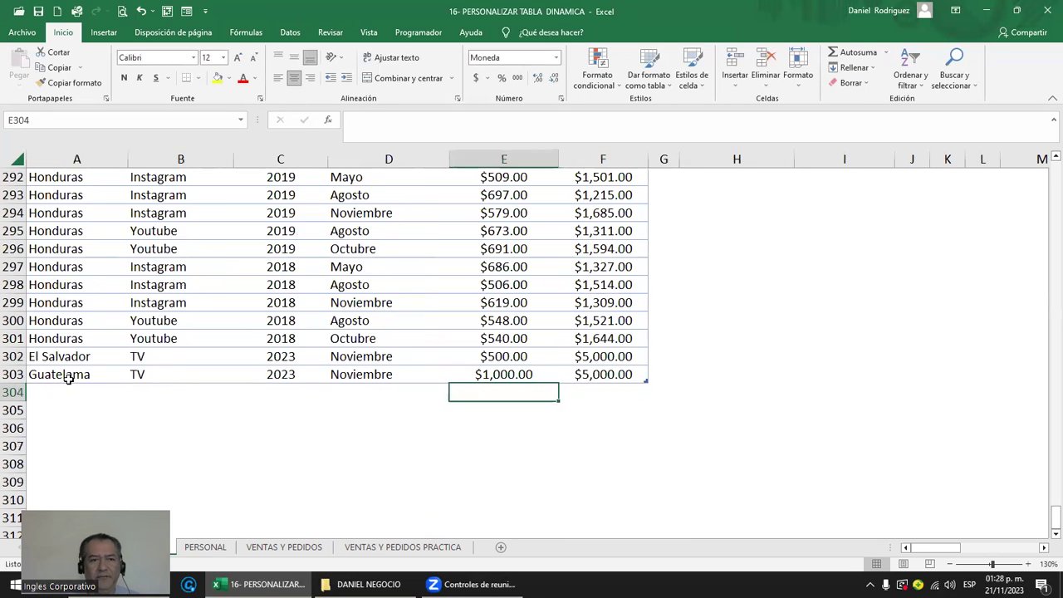
pyautogui.press('Left')
pyautogui.write('H')
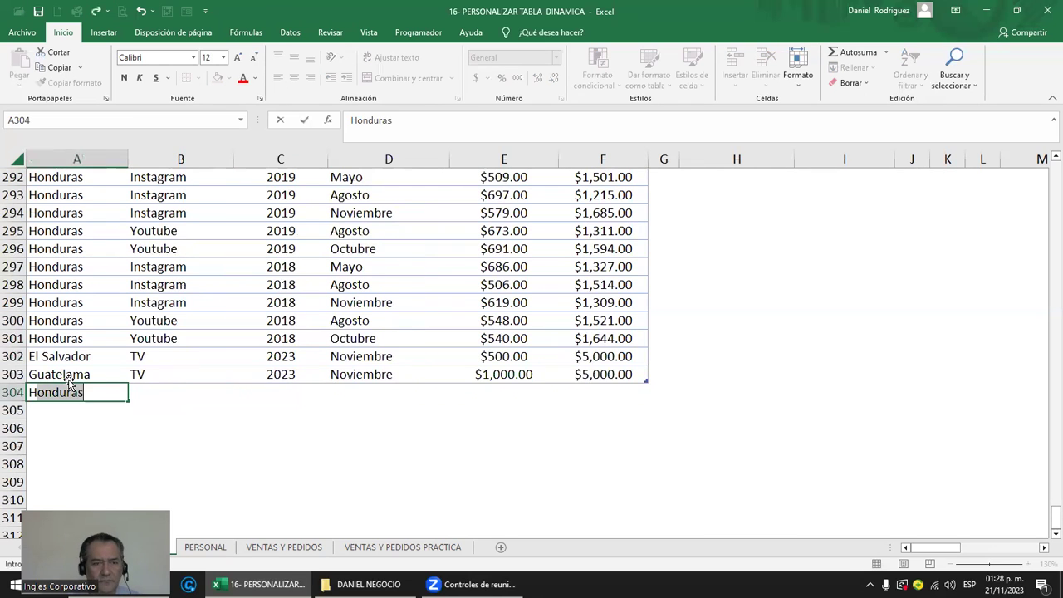
pyautogui.press('Tab')
pyautogui.press('Up')
pyautogui.hotkey('shift', 'Right')
pyautogui.hotkey('shift', 'Right')
pyautogui.hotkey('shift', 'Right')
pyautogui.hotkey('shift', 'Right')
pyautogui.hotkey('ctrl', 'c')
pyautogui.press('Down')
pyautogui.hotkey('ctrl', 'v')
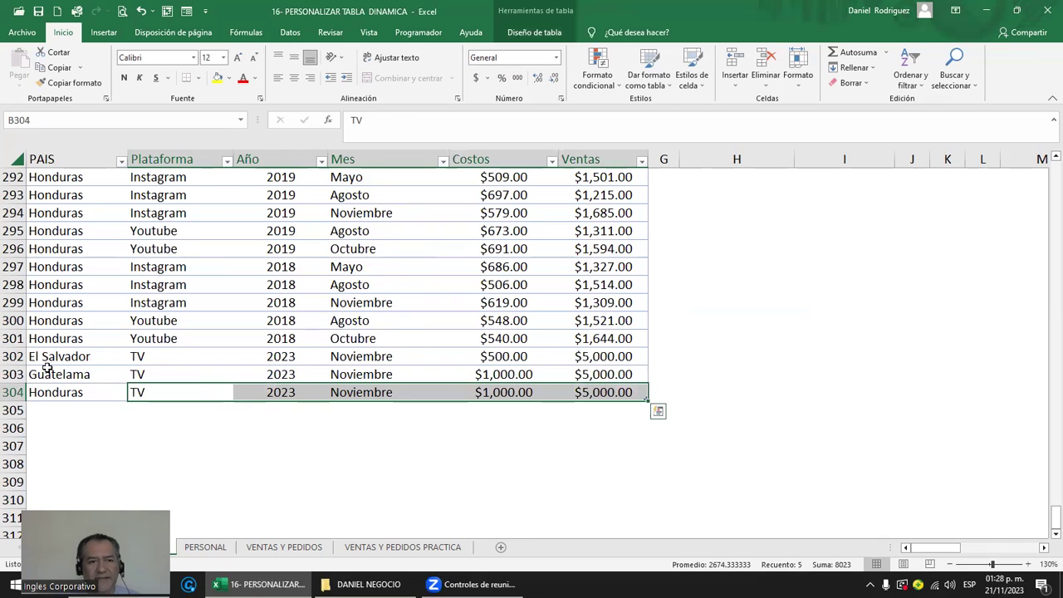
pyautogui.click(15, 356)
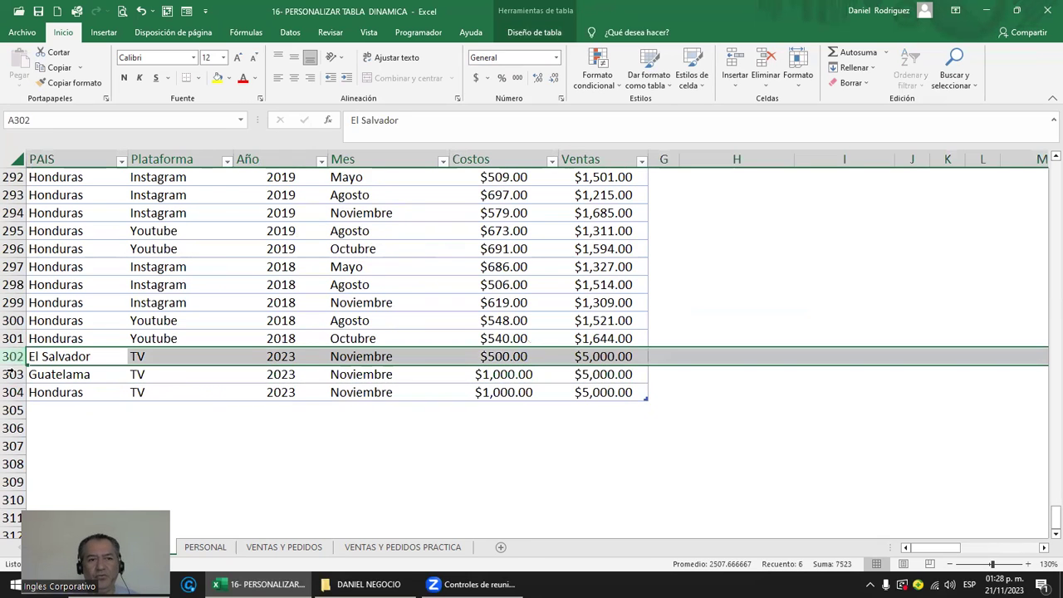
pyautogui.click(13, 374)
pyautogui.moveTo(13, 391); pyautogui.dragTo(13, 391)
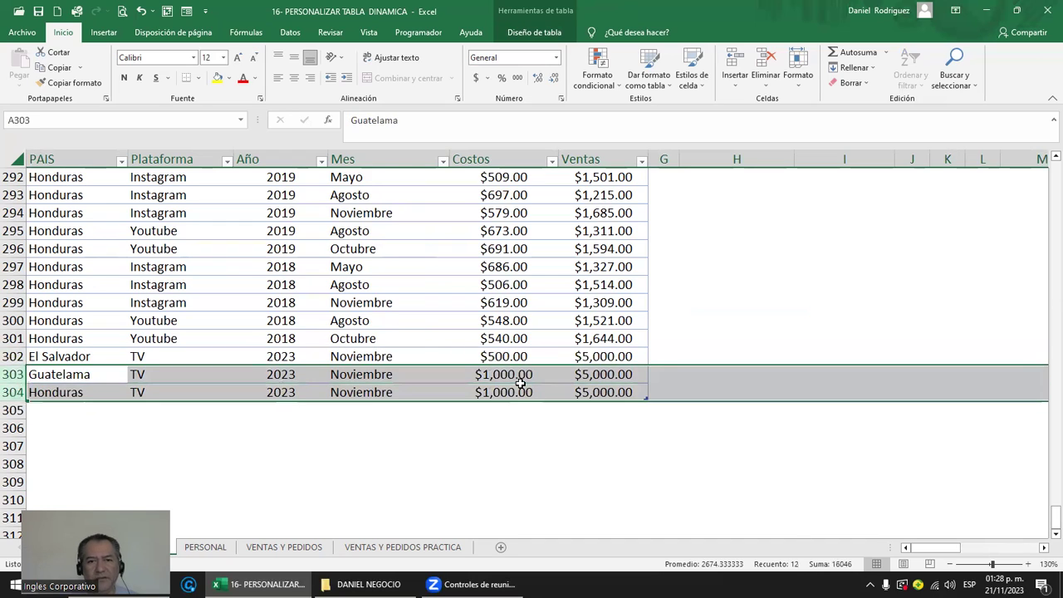
# Refresh the Máx. de Ventas pivot table at H93, agreeing to replace existing data on the VENTAS PLATAFORMA sheet.
pyautogui.click(725, 318)
pyautogui.hotkey('ctrl', 'Up')
pyautogui.press('Up')
pyautogui.press('Up')
pyautogui.press('Up')
pyautogui.press('Up')
pyautogui.press('Up')
pyautogui.press('Up')
pyautogui.press('Up')
pyautogui.press('Up')
pyautogui.press('Up')
pyautogui.press('Up')
pyautogui.press('Up')
pyautogui.press('Up')
pyautogui.press('Up')
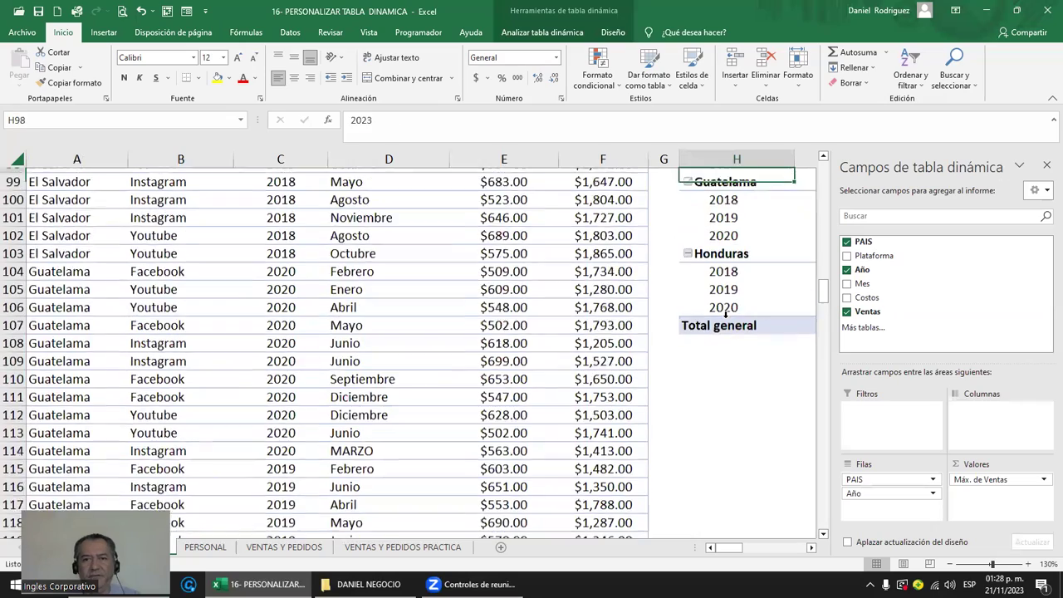
pyautogui.press('Right')
pyautogui.press('Right')
pyautogui.press('Up')
pyautogui.press('Up')
pyautogui.press('Up')
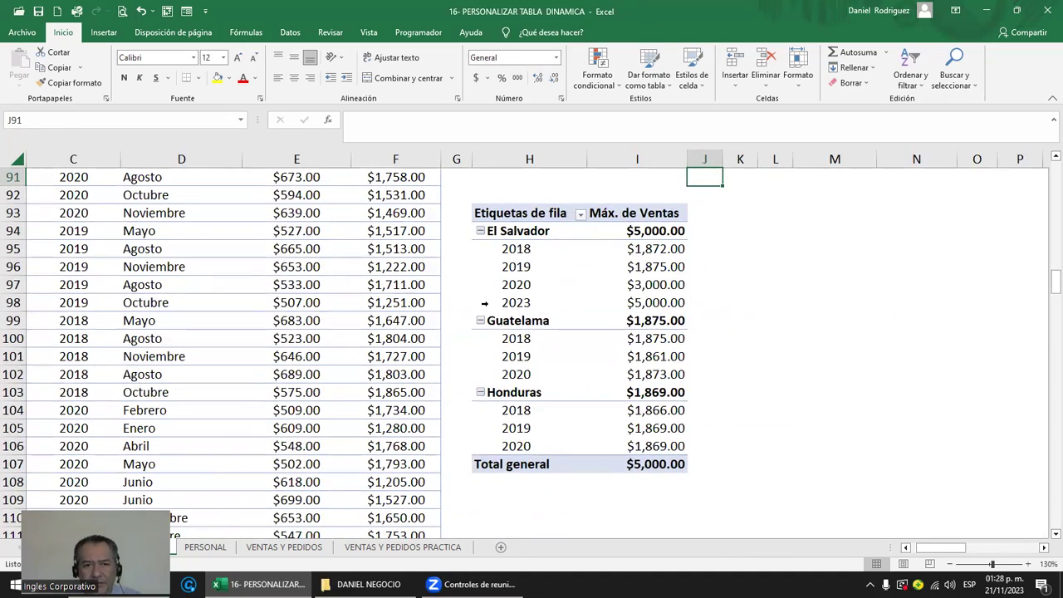
pyautogui.click(484, 302)
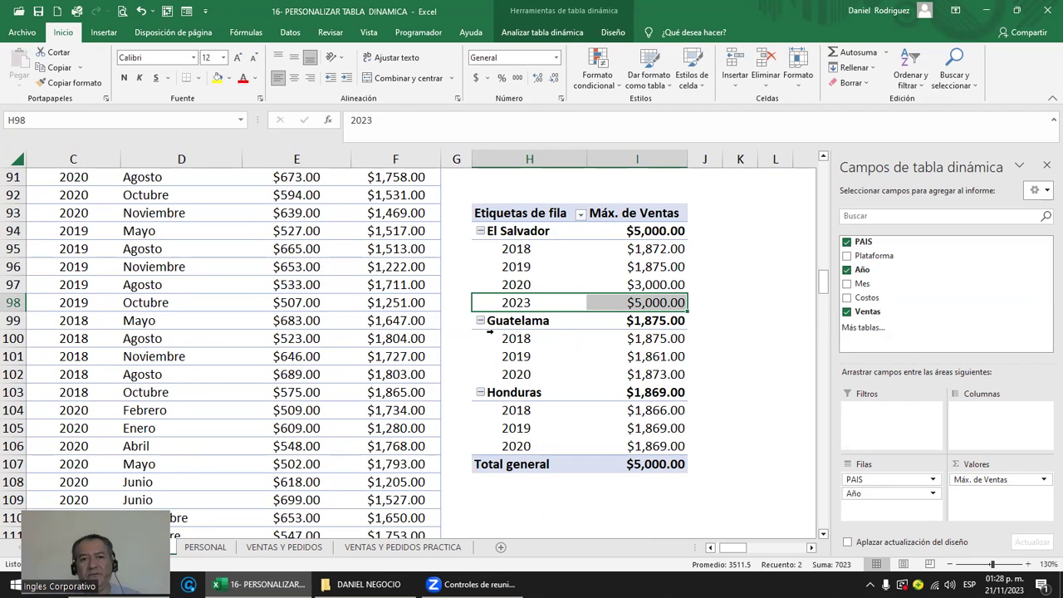
pyautogui.rightClick(513, 214)
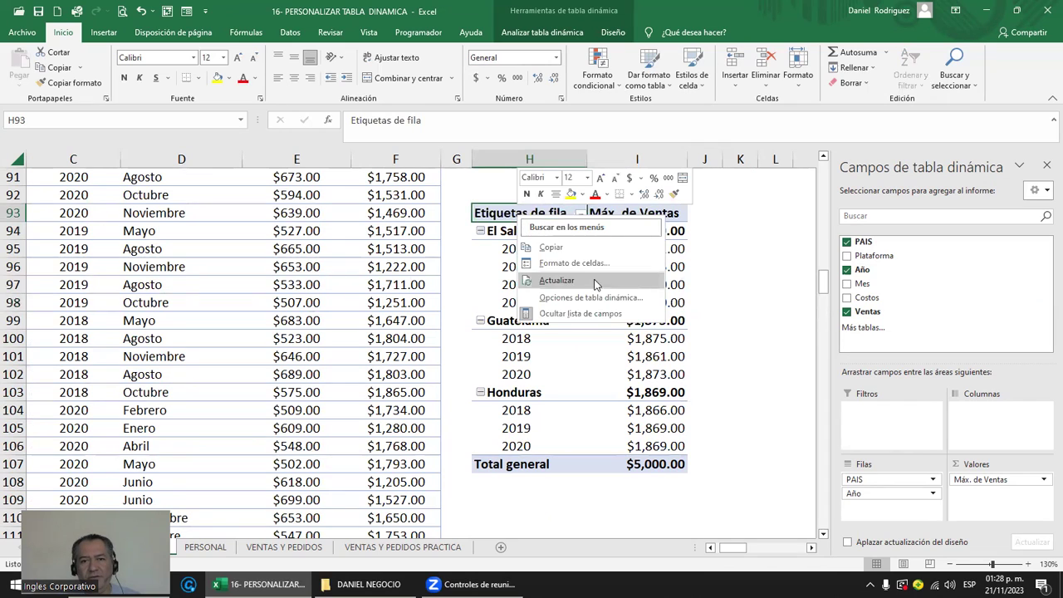
pyautogui.click(572, 283)
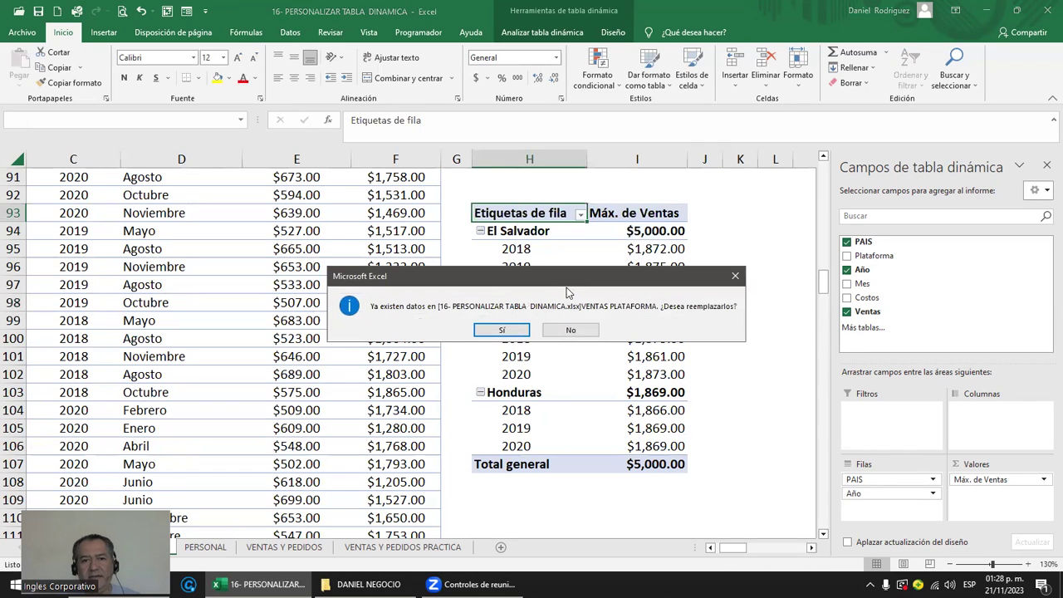
pyautogui.click(496, 331)
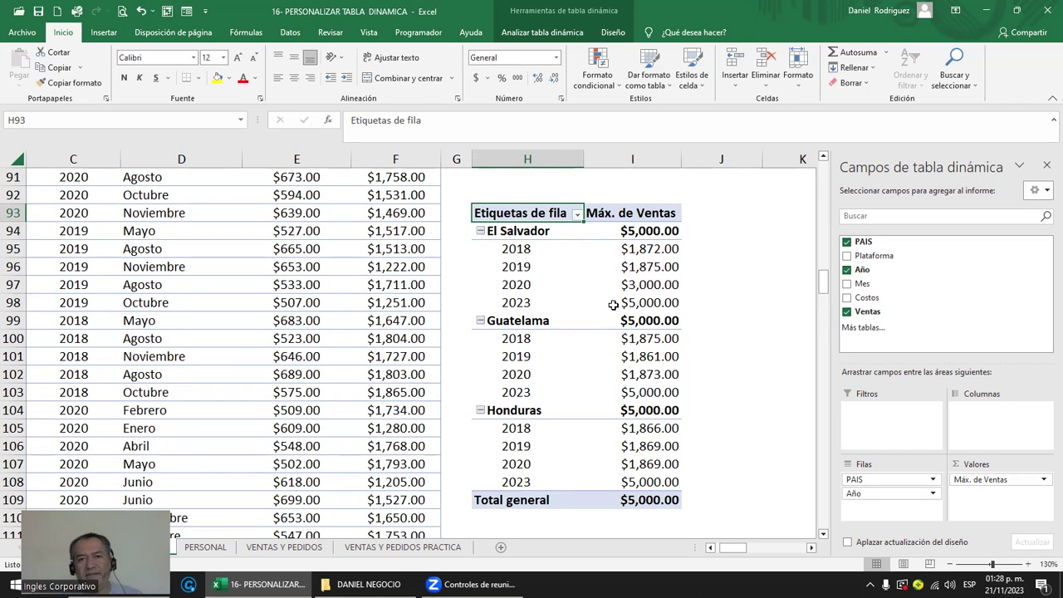
# Check the 2023 rows of each country in the refreshed Máx. de Ventas pivot table.
pyautogui.moveTo(612, 305)
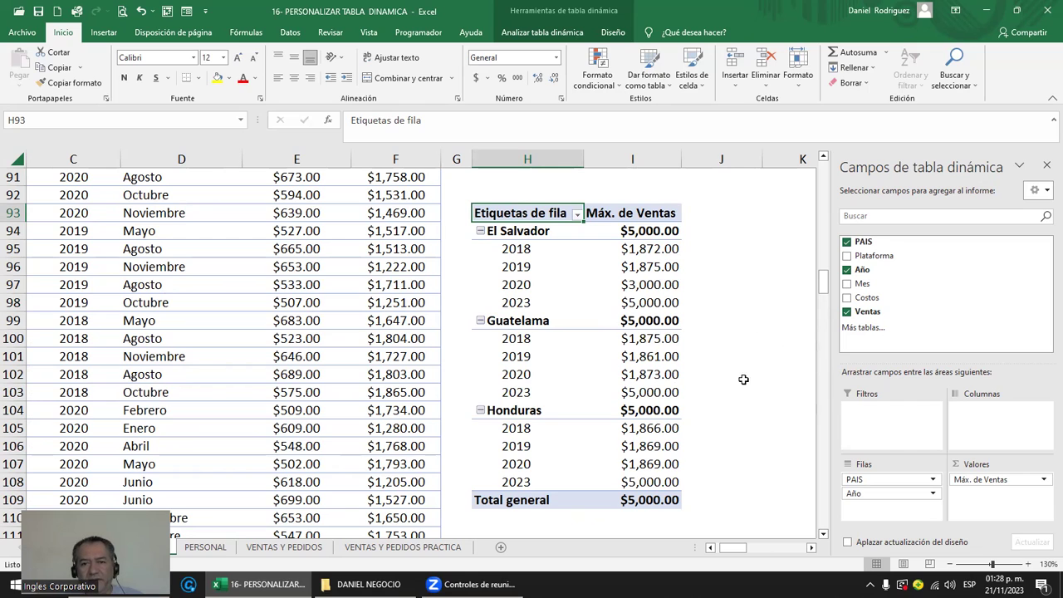
pyautogui.moveTo(614, 395); pyautogui.dragTo(511, 392)
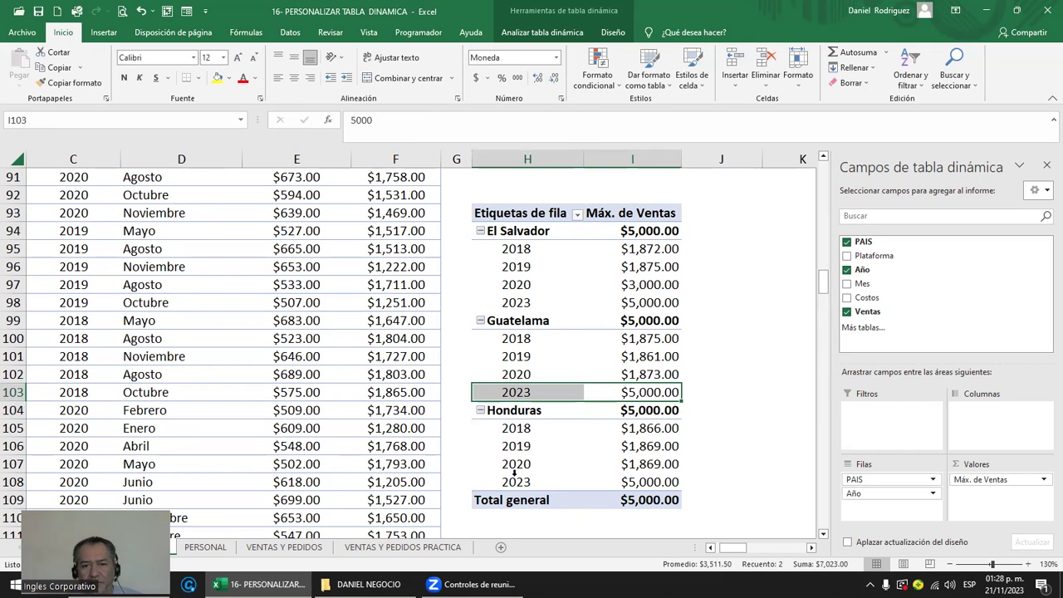
pyautogui.moveTo(504, 482); pyautogui.dragTo(611, 481)
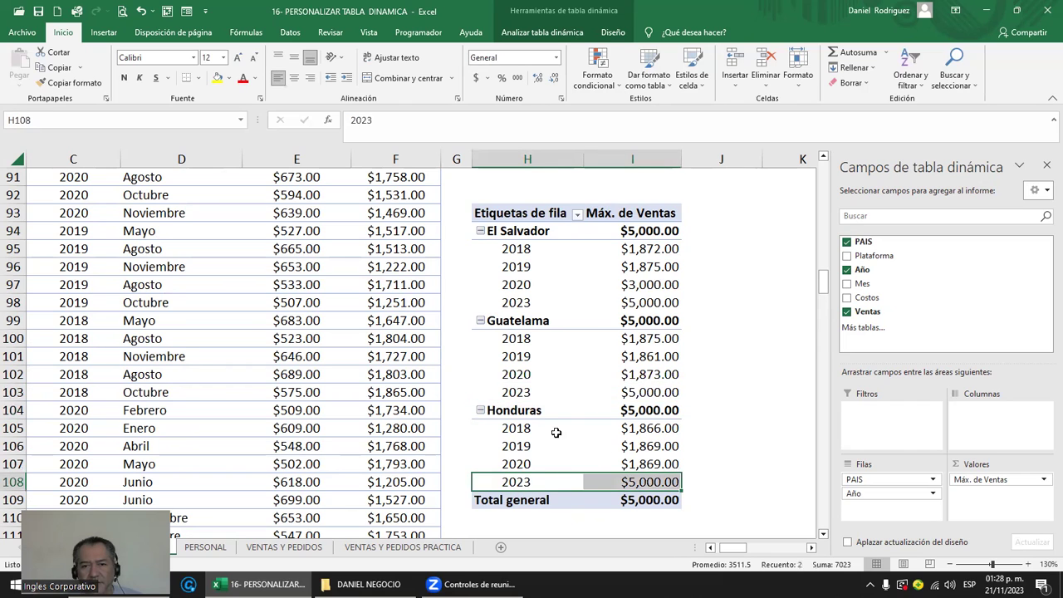
pyautogui.click(481, 396)
pyautogui.moveTo(588, 394)
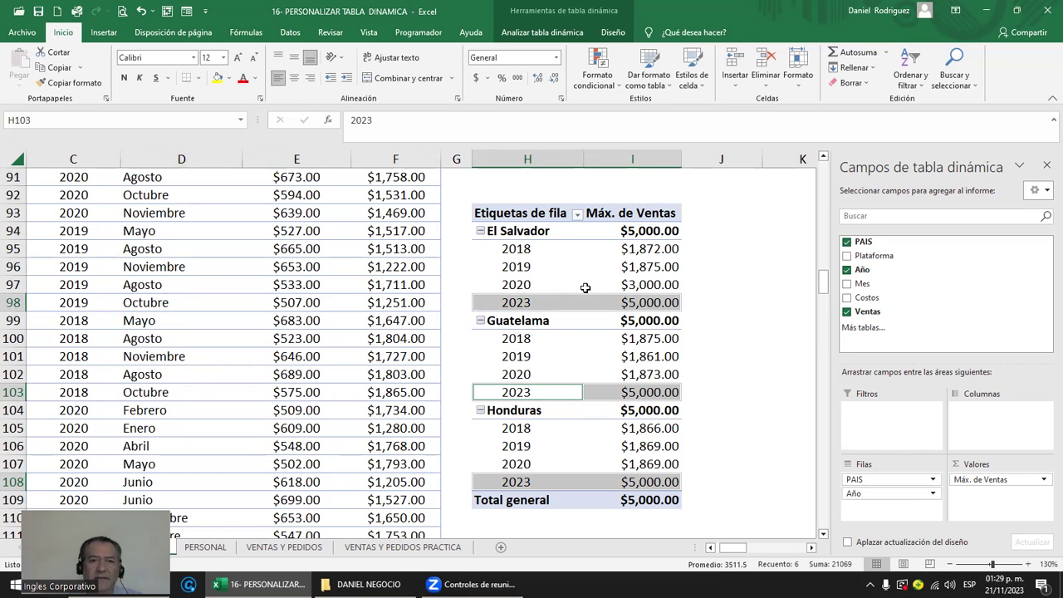
# Set the Ventas value in cell F102 of the sales table to 1.
pyautogui.click(382, 374)
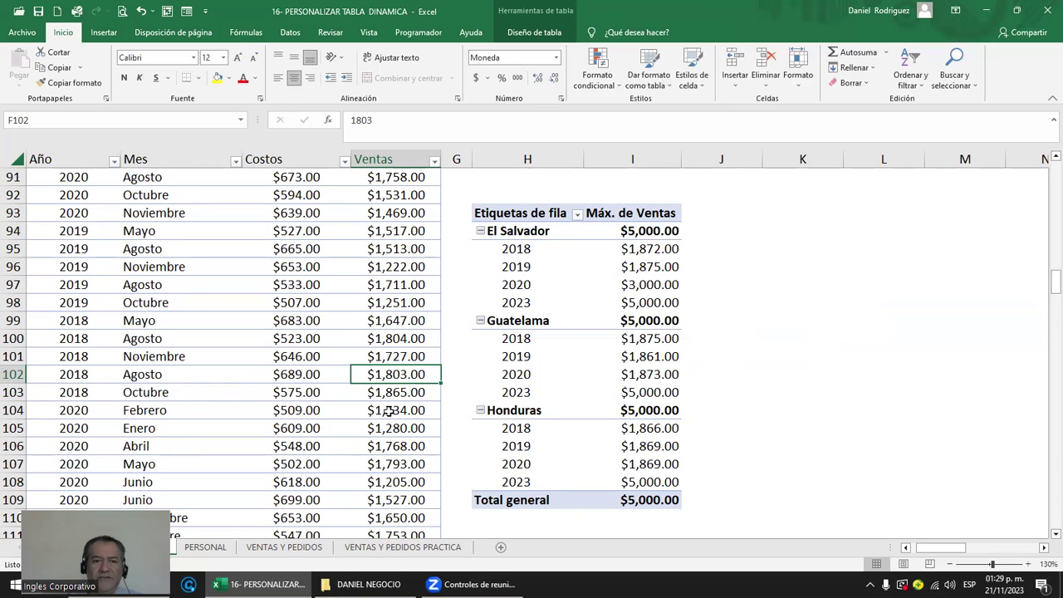
pyautogui.write('0')
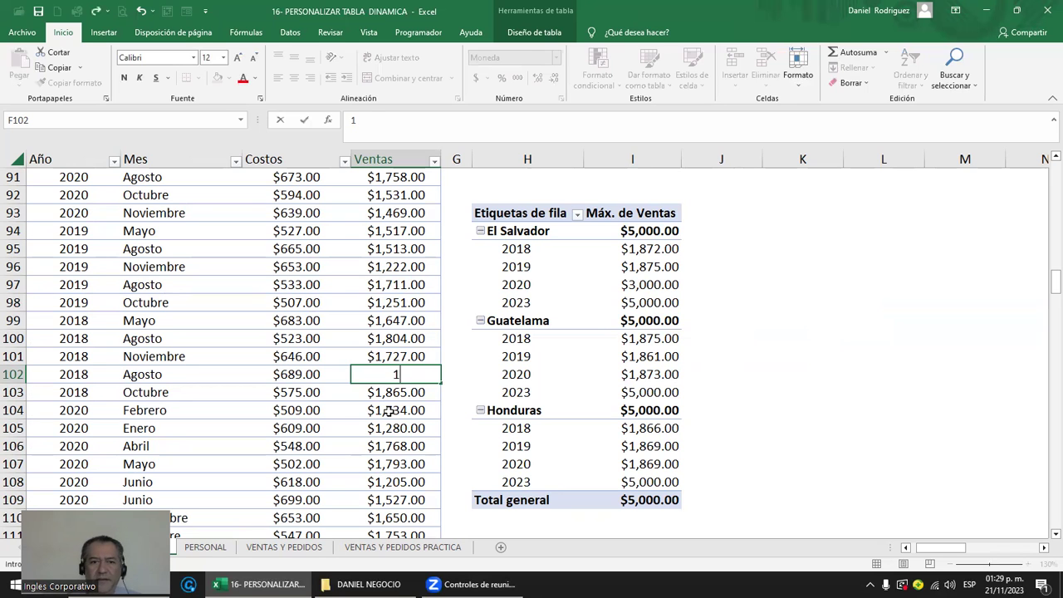
pyautogui.press('Return')
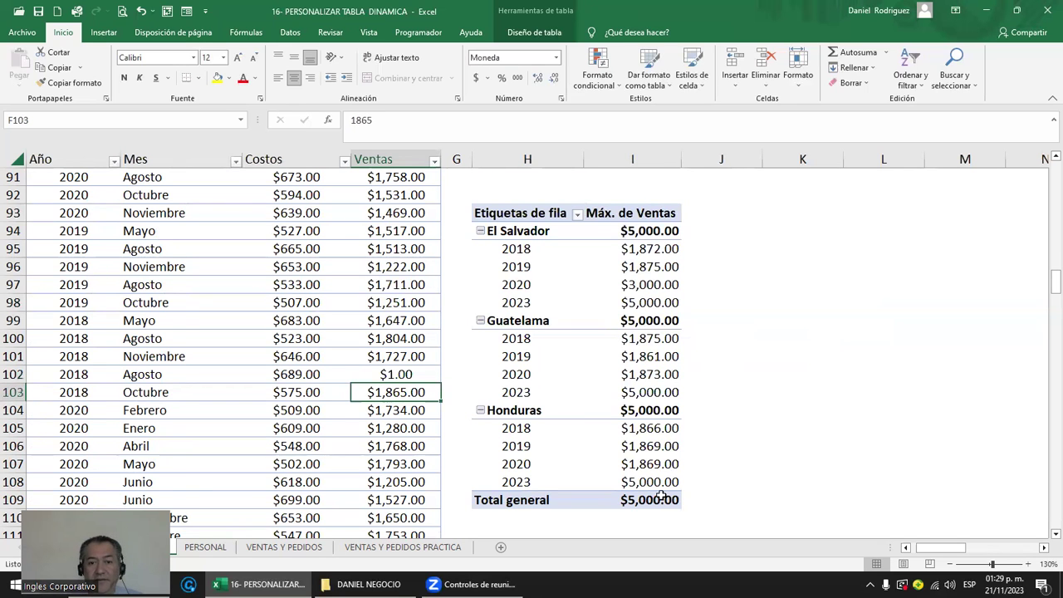
# Change the Ventas value field of the pivot table at H93 to summarize by Suma.
pyautogui.scroll(-1, 660, 496)
pyautogui.scroll(1, 620, 446)
pyautogui.click(614, 214)
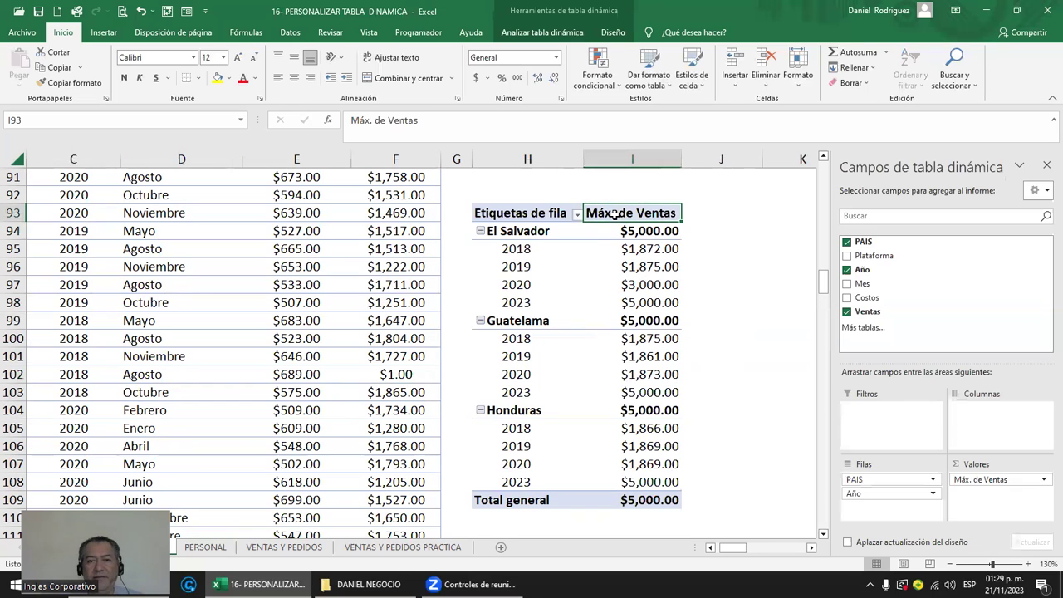
pyautogui.click(1023, 480)
pyautogui.click(983, 464)
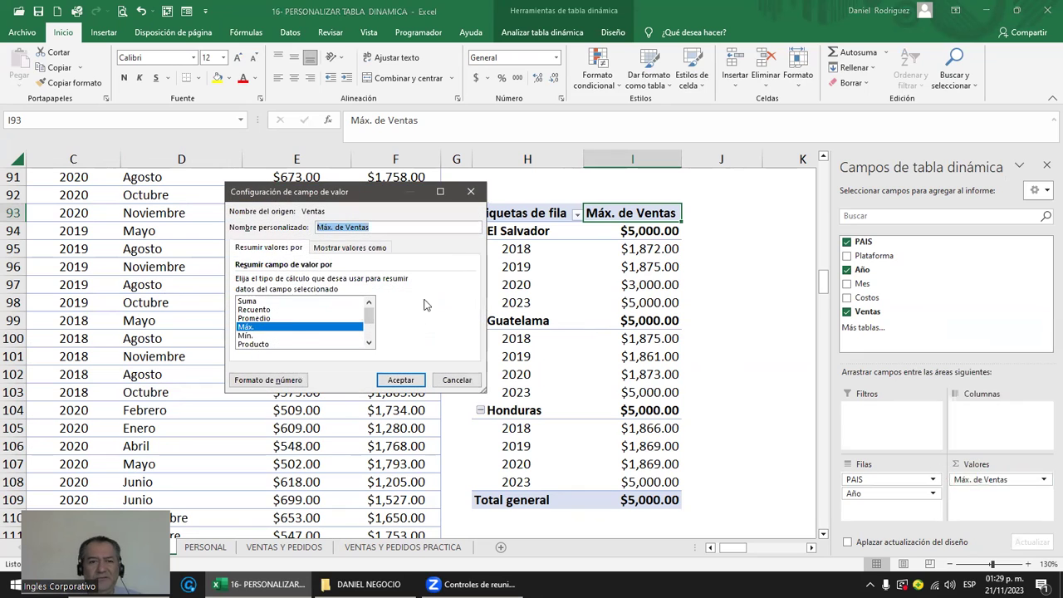
pyautogui.click(254, 301)
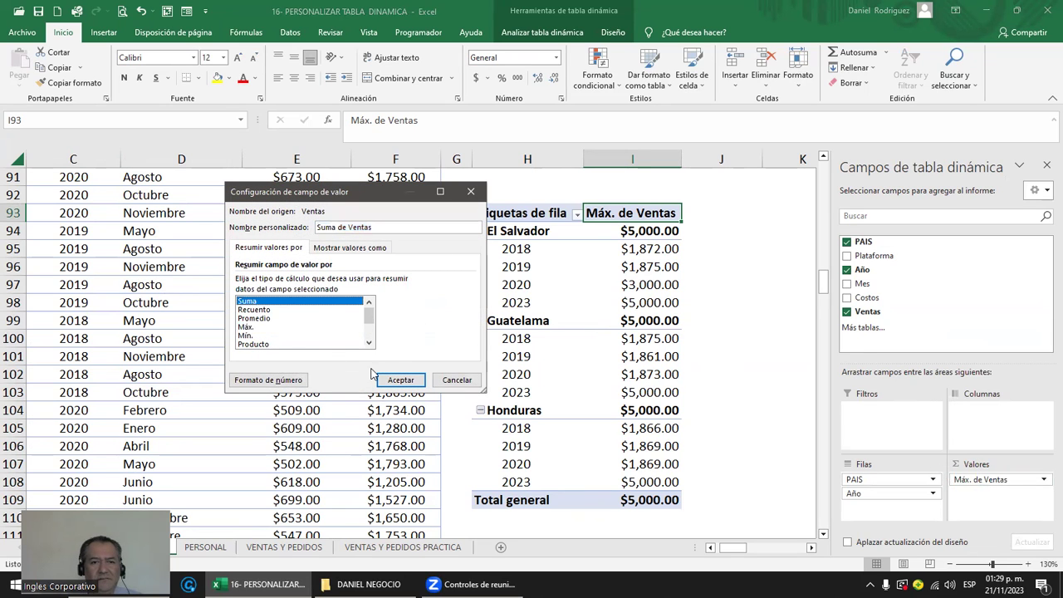
pyautogui.click(399, 377)
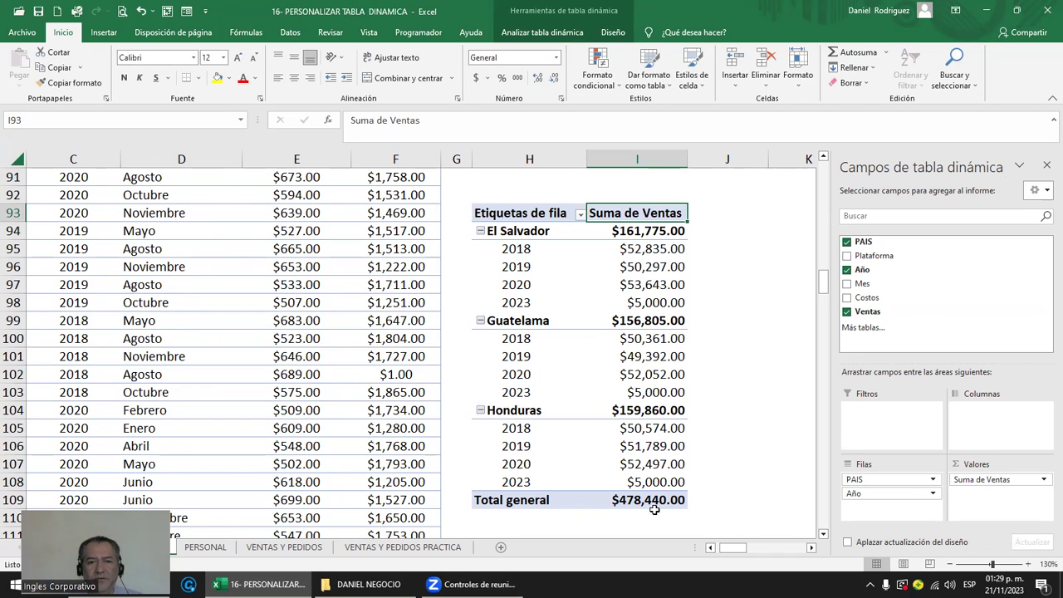
# Refresh the Suma de Ventas pivot table at H93 and check its Total general value.
pyautogui.click(396, 381)
pyautogui.rightClick(520, 213)
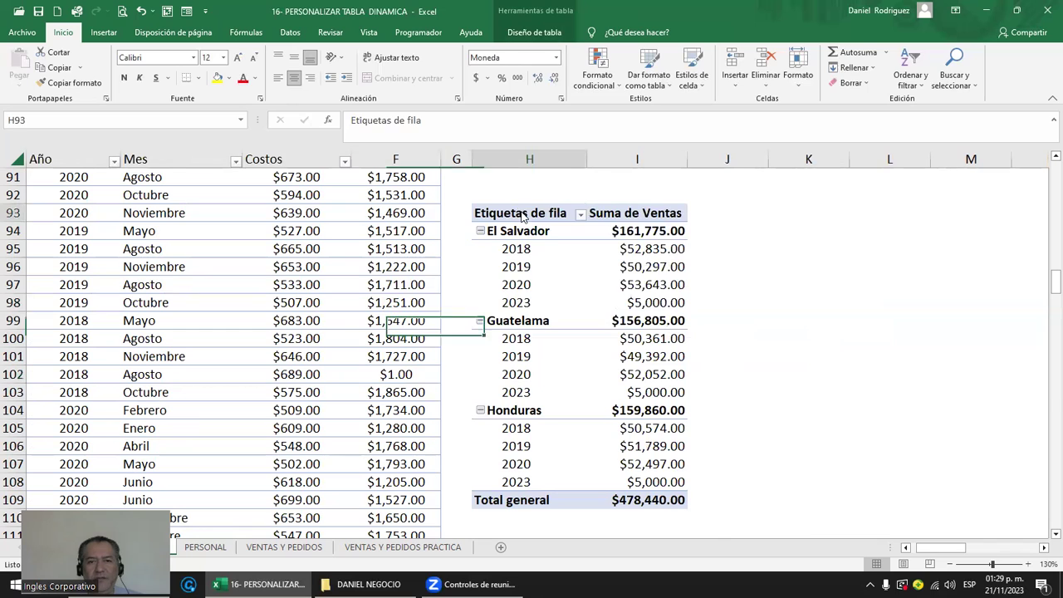
pyautogui.click(594, 282)
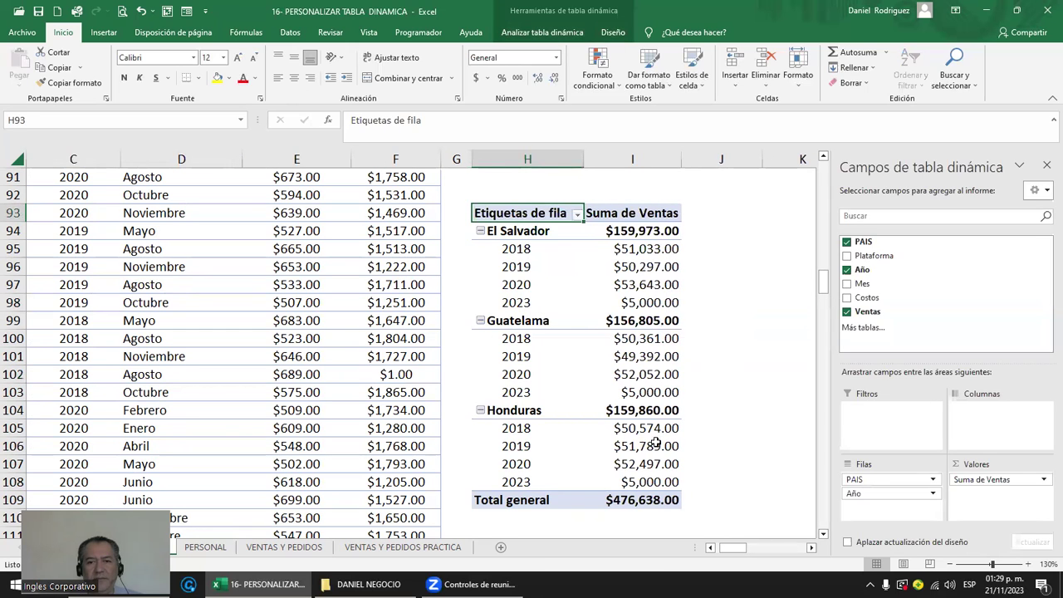
pyautogui.click(652, 500)
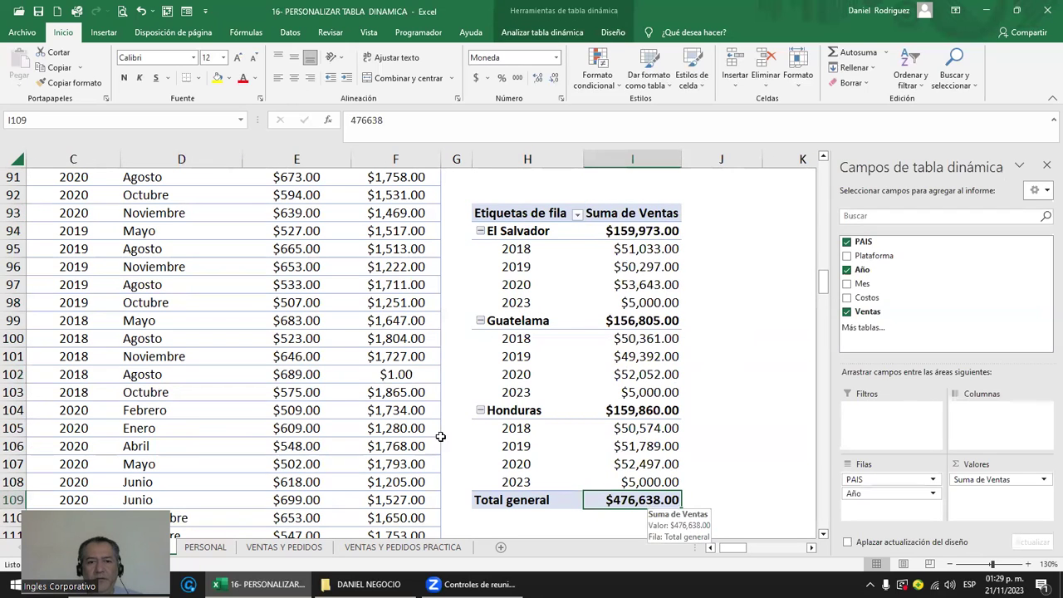
# Set the Ventas value in cell F102 of the sales table to 5000.
pyautogui.click(280, 372)
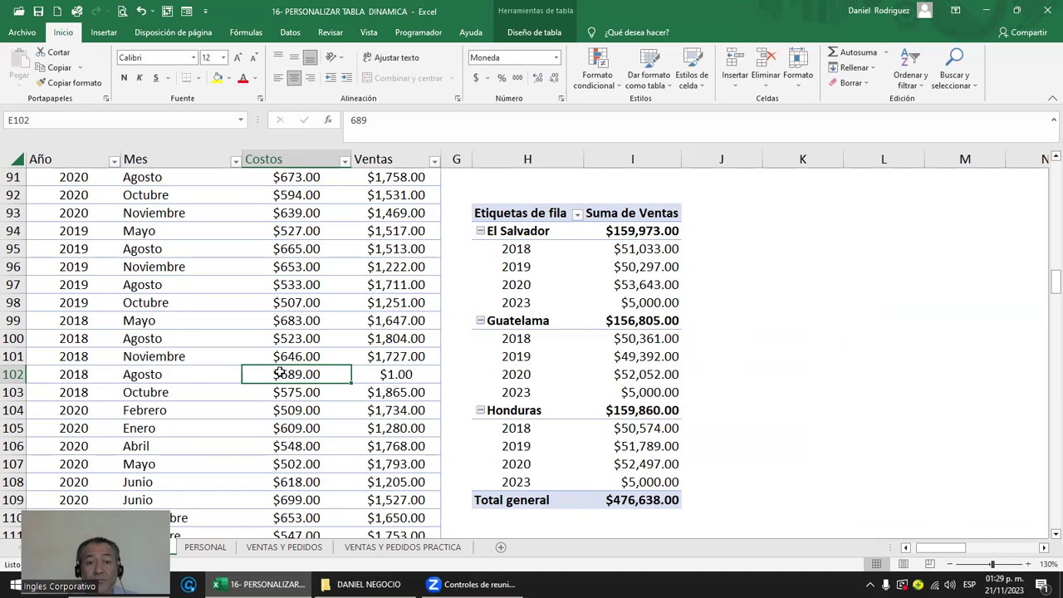
pyautogui.press('Right')
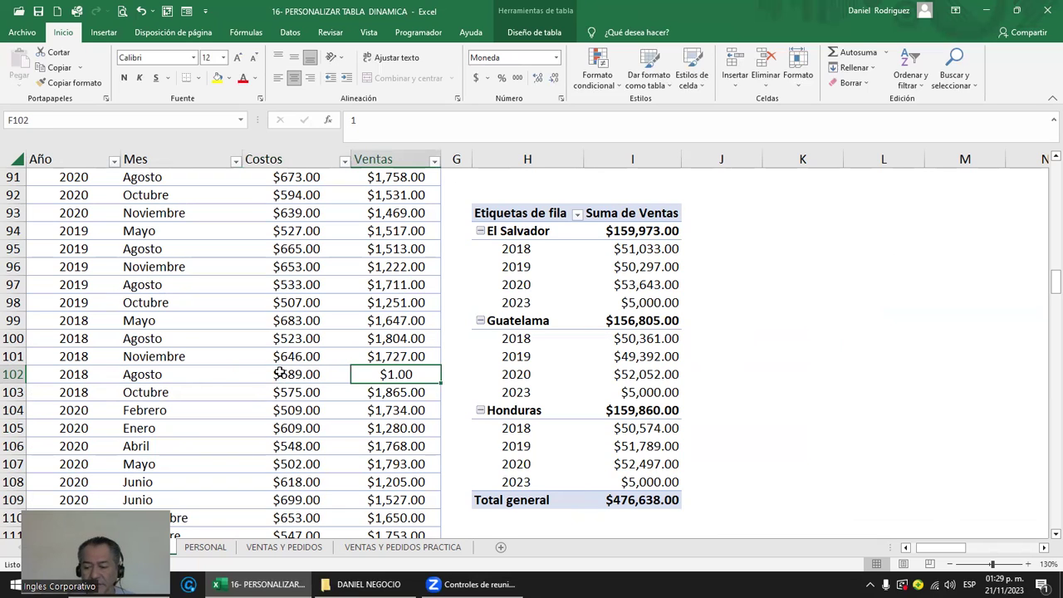
pyautogui.write('5000')
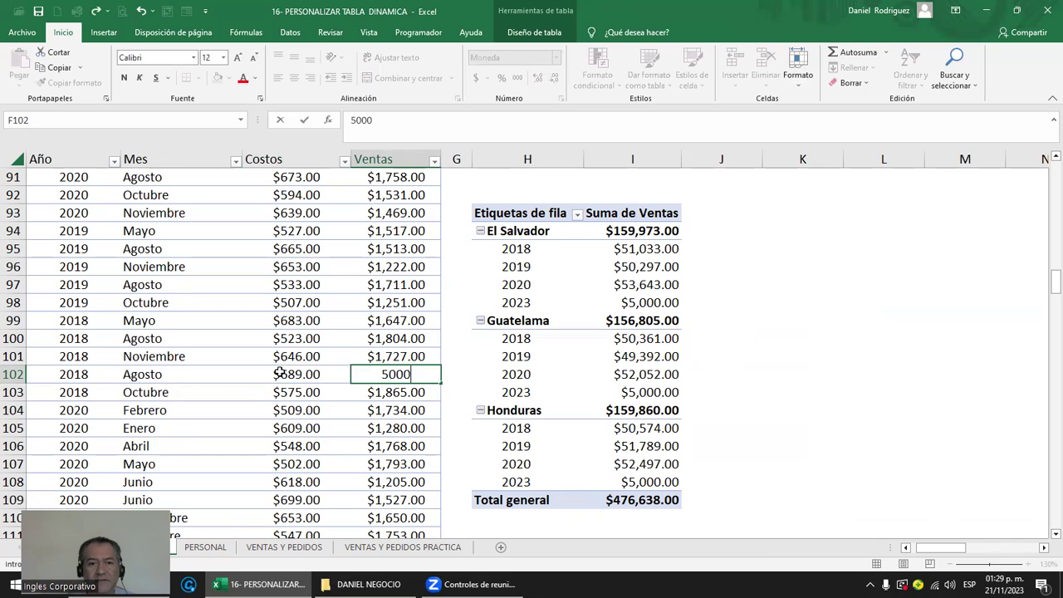
pyautogui.press('Return')
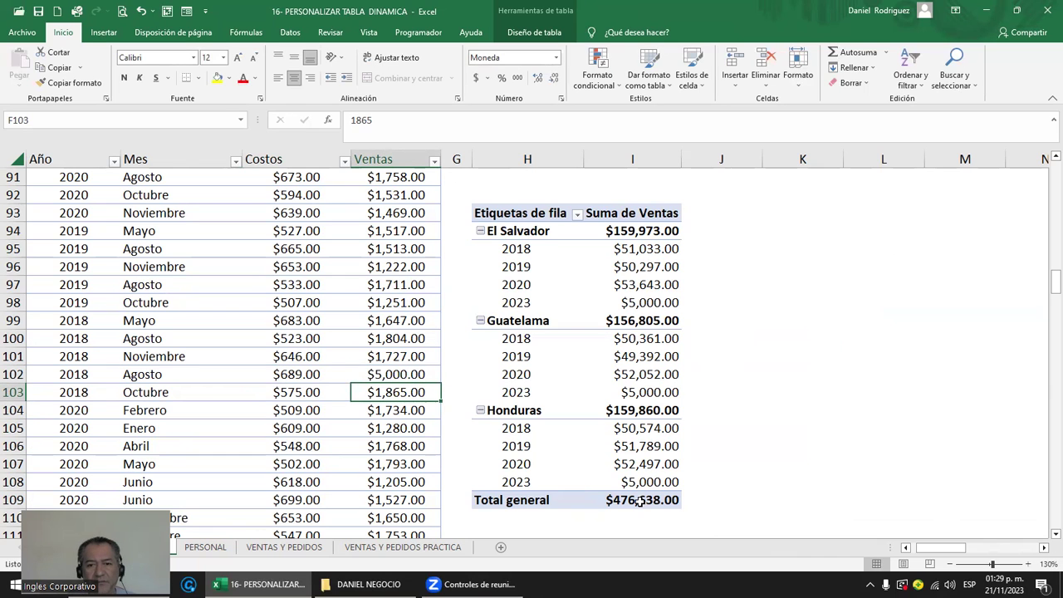
# Refresh the pivot table at H93 to include the 5000 entered in F102, and check its grand total.
pyautogui.rightClick(511, 219)
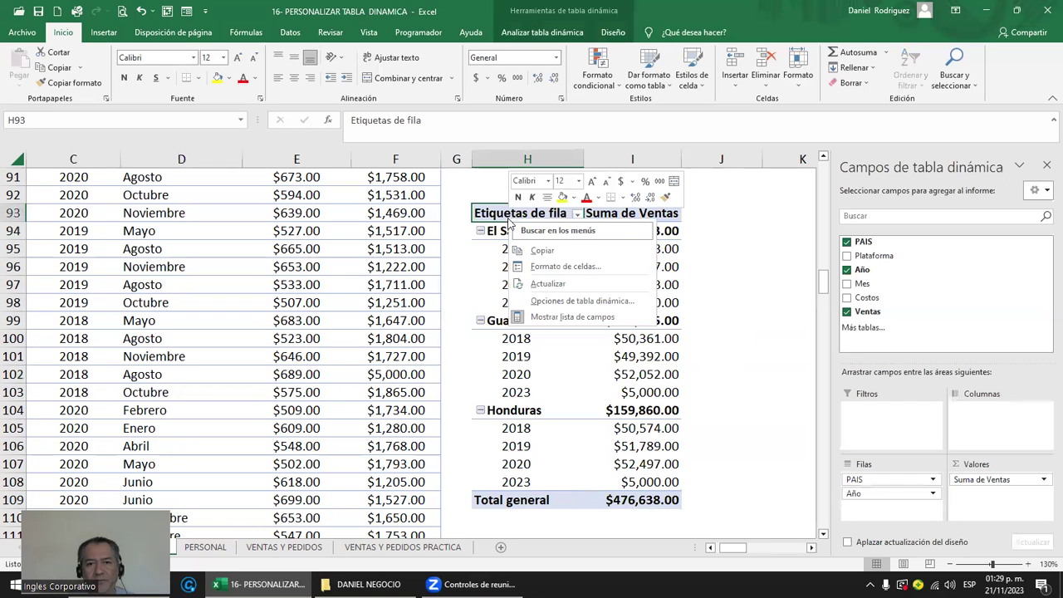
pyautogui.click(572, 286)
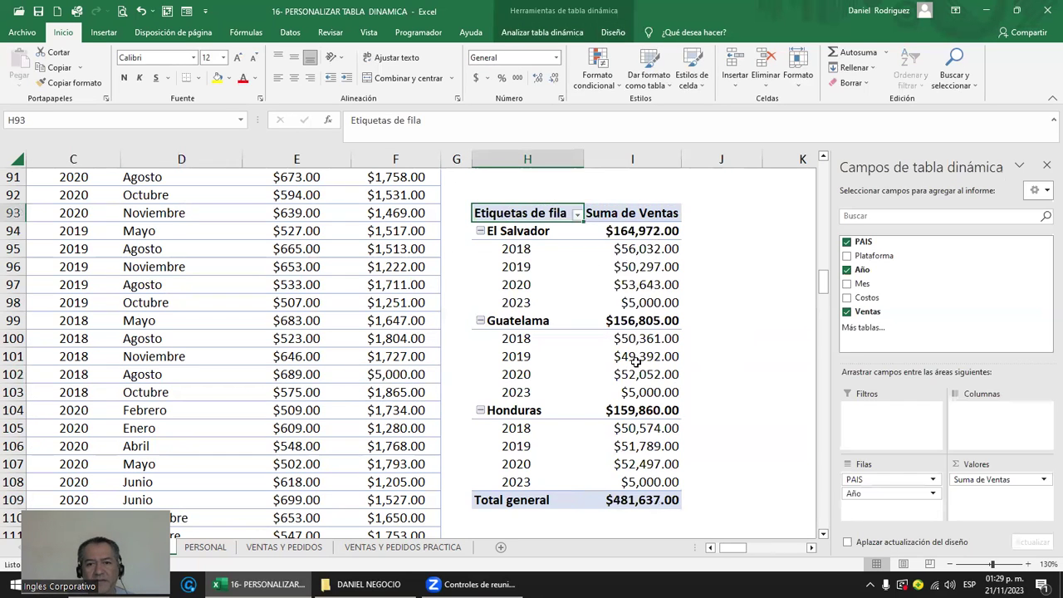
pyautogui.click(670, 495)
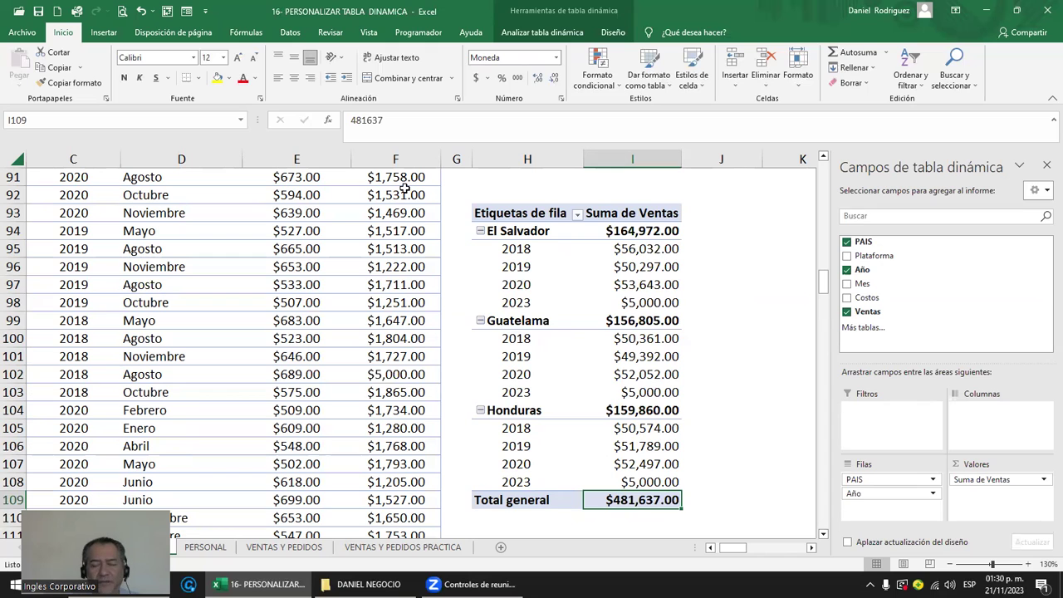
# Refresh the pivot table at H93 once more from the sales table data.
pyautogui.moveTo(286, 288); pyautogui.dragTo(355, 423)
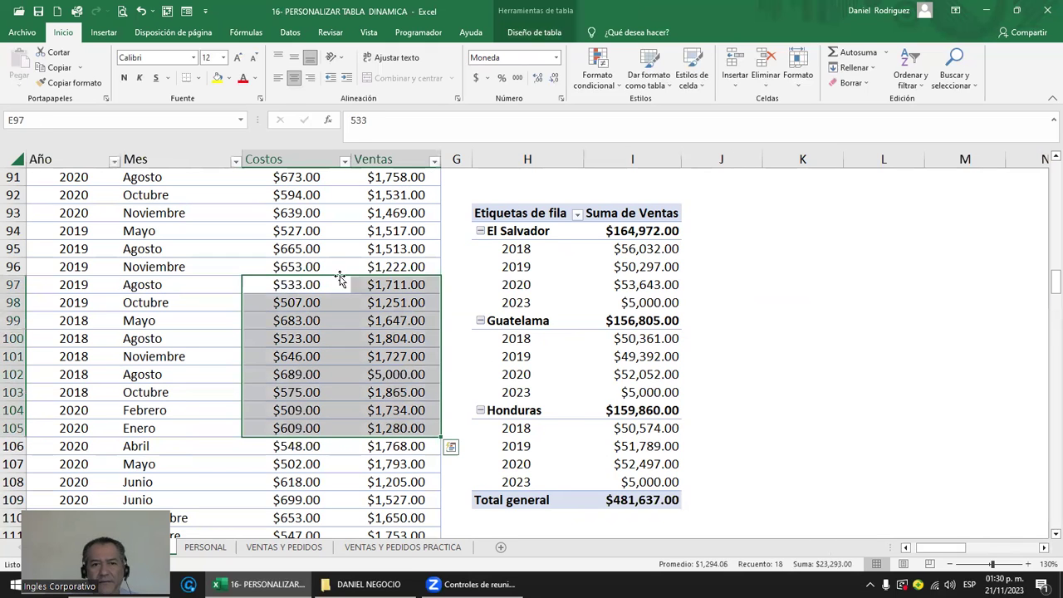
pyautogui.click(297, 264)
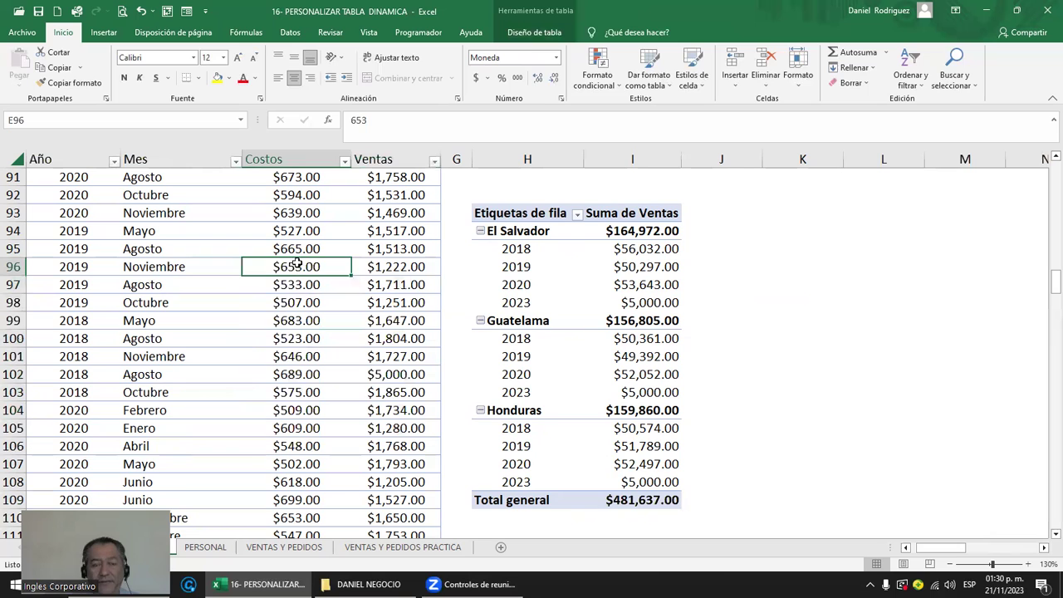
pyautogui.rightClick(504, 216)
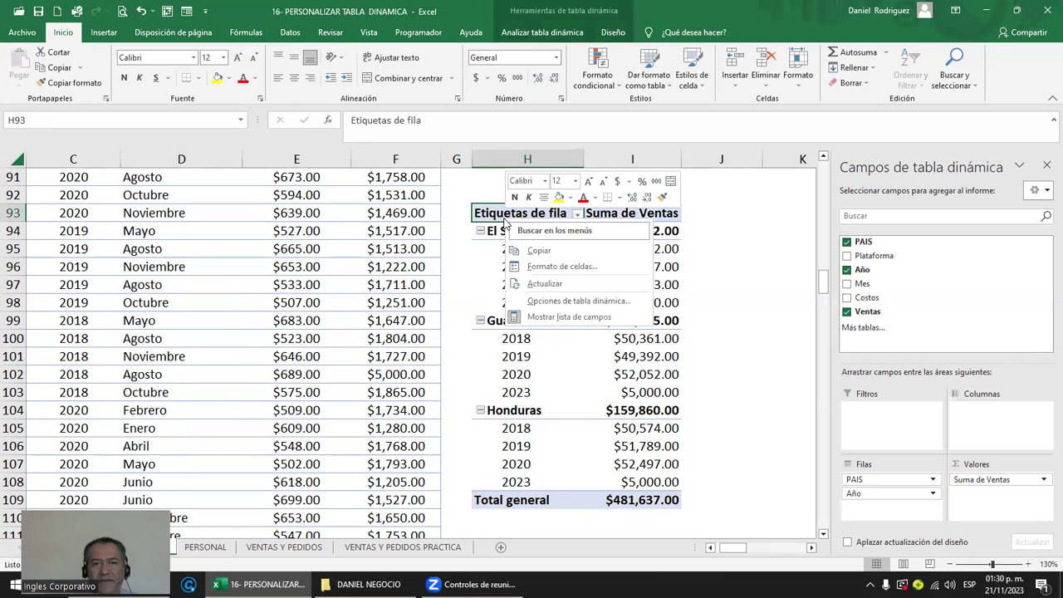
pyautogui.click(576, 276)
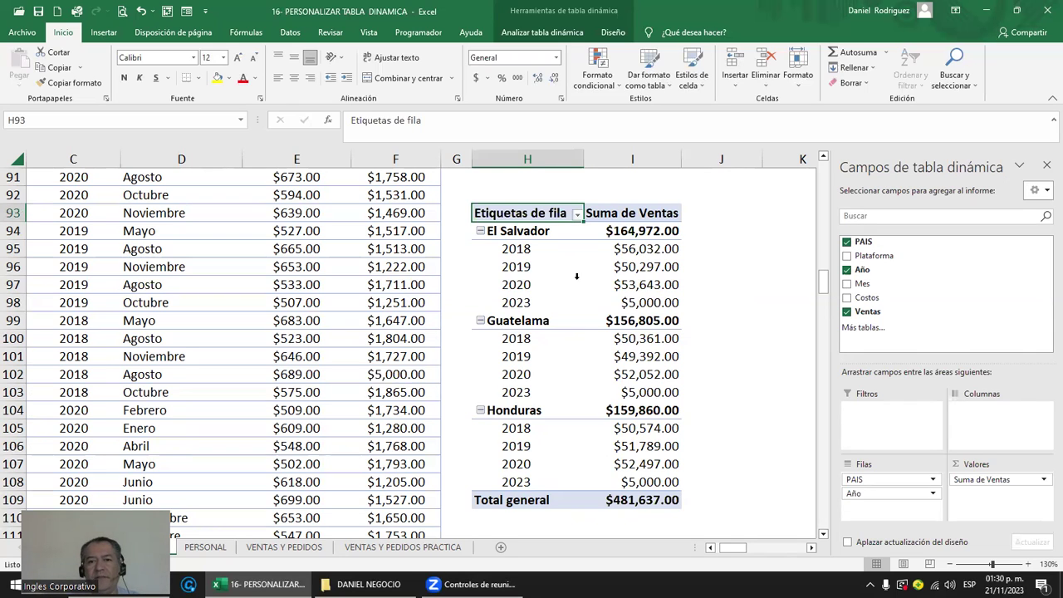
pyautogui.click(402, 272)
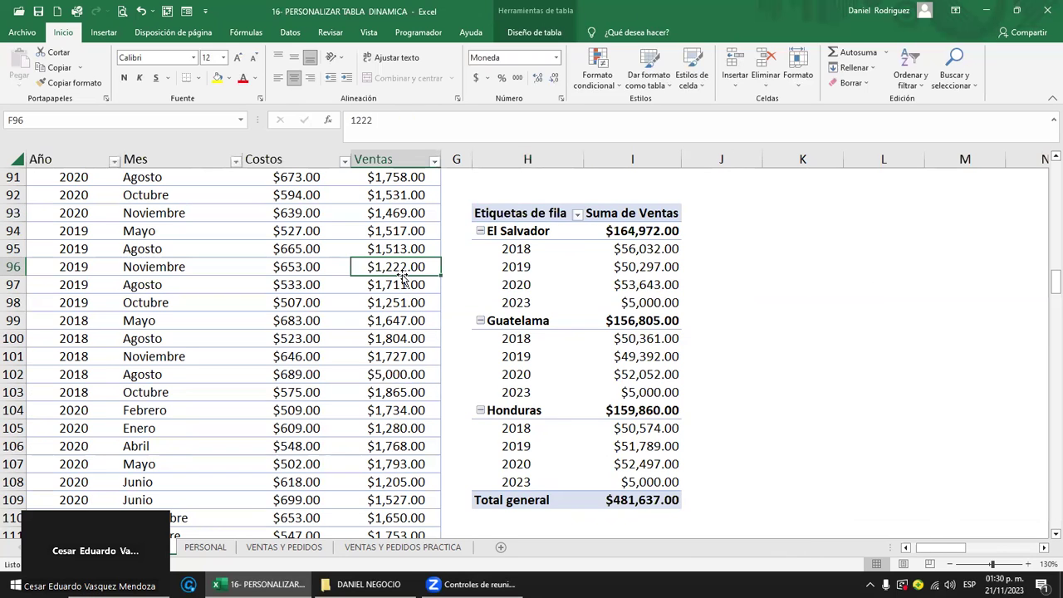
# Check which source table the pivot table at H93 uses in the Change Data Source dialog, leaving it without changes.
pyautogui.click(535, 214)
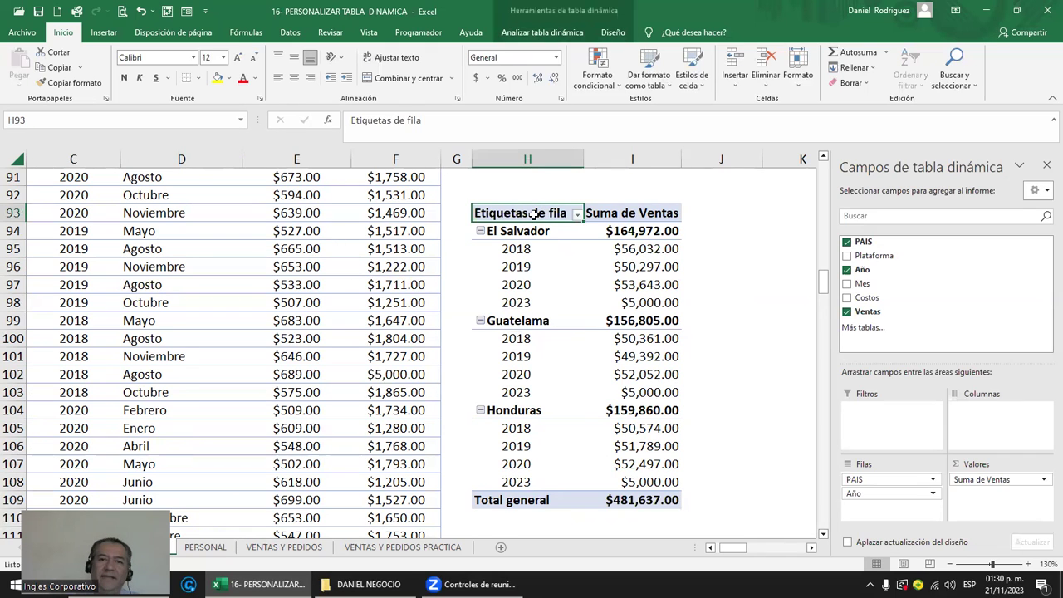
pyautogui.click(551, 31)
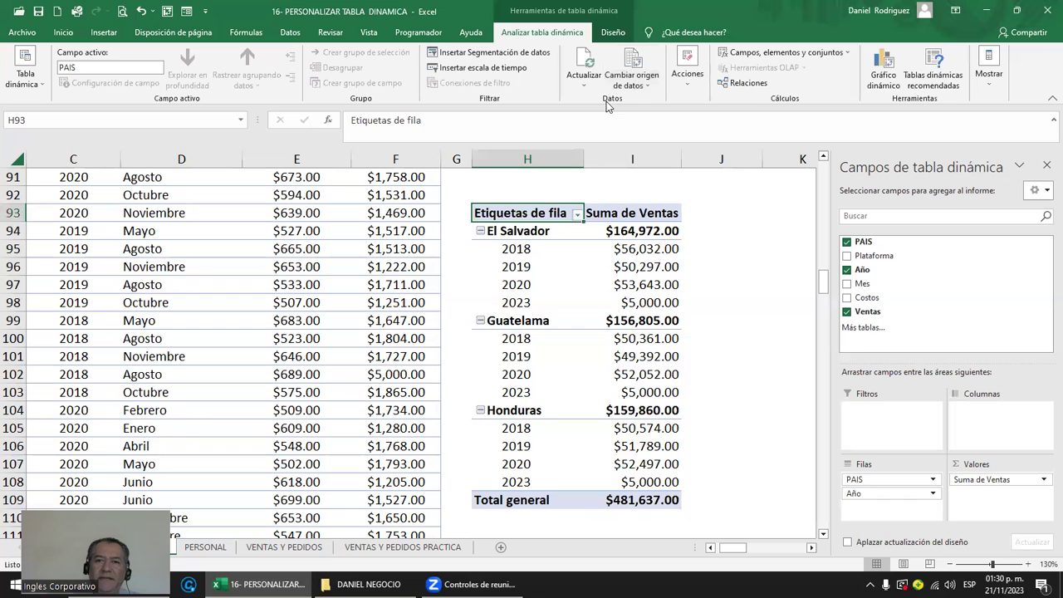
pyautogui.click(581, 75)
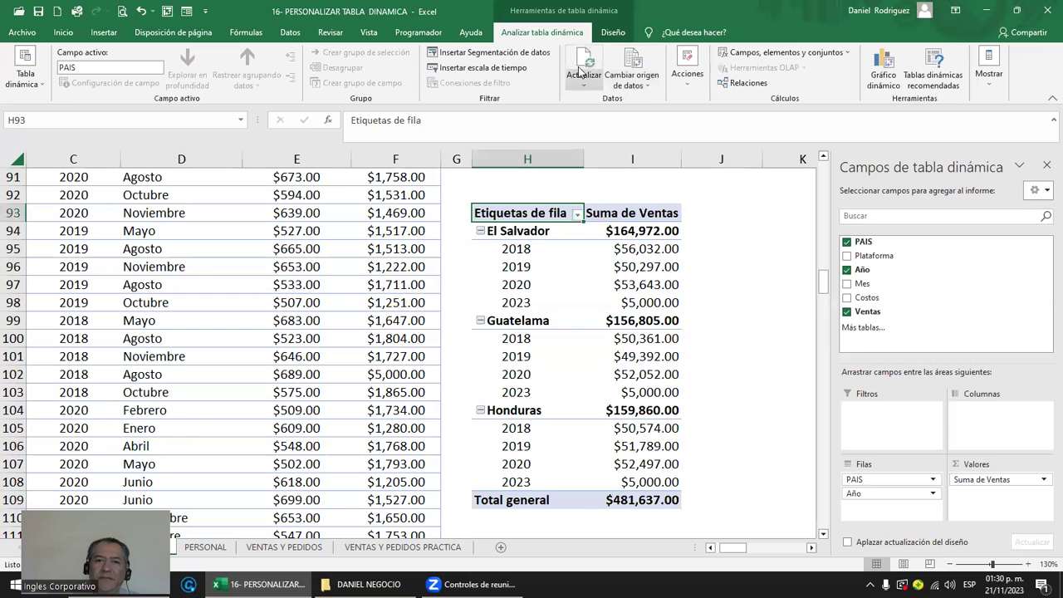
pyautogui.click(648, 88)
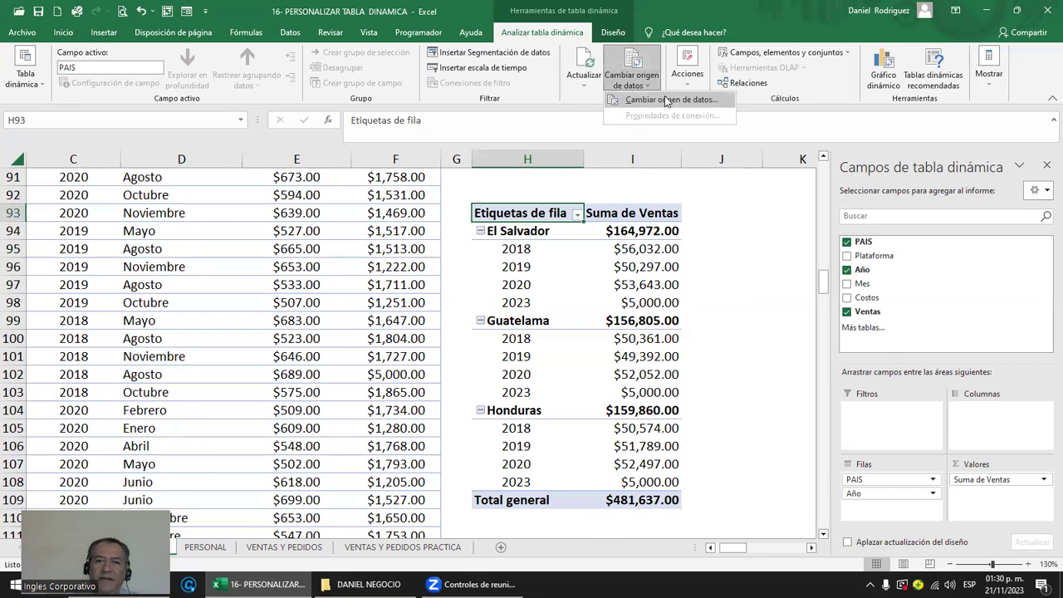
pyautogui.click(665, 101)
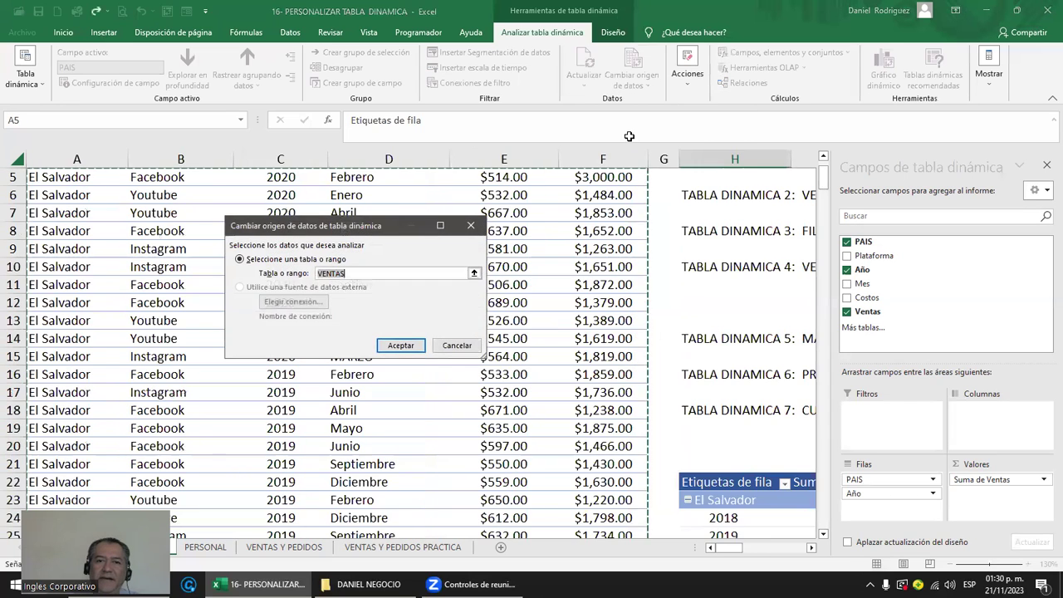
pyautogui.click(363, 273)
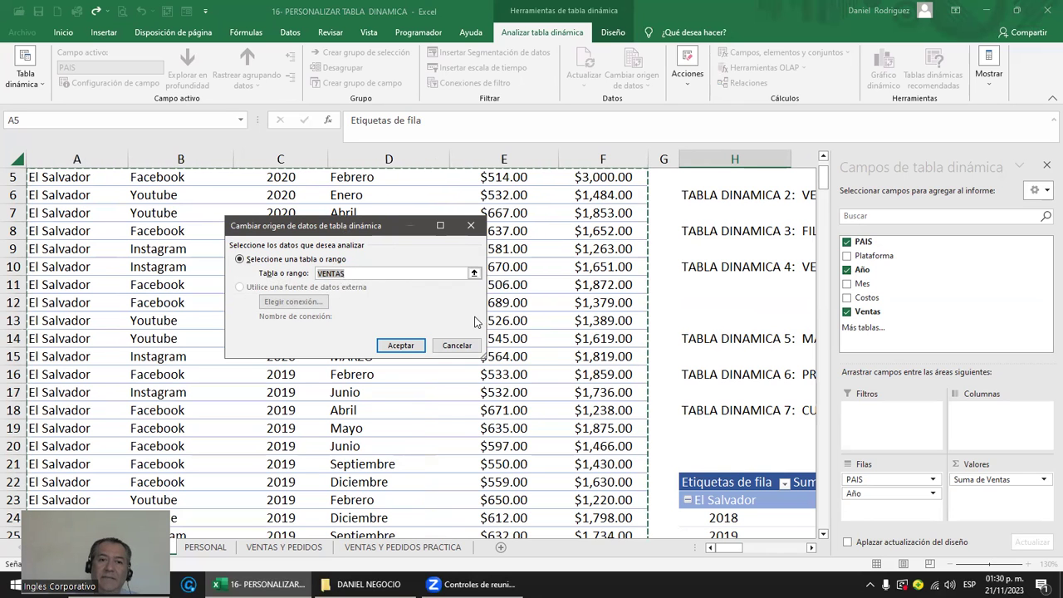
pyautogui.scroll(-9, 475, 322)
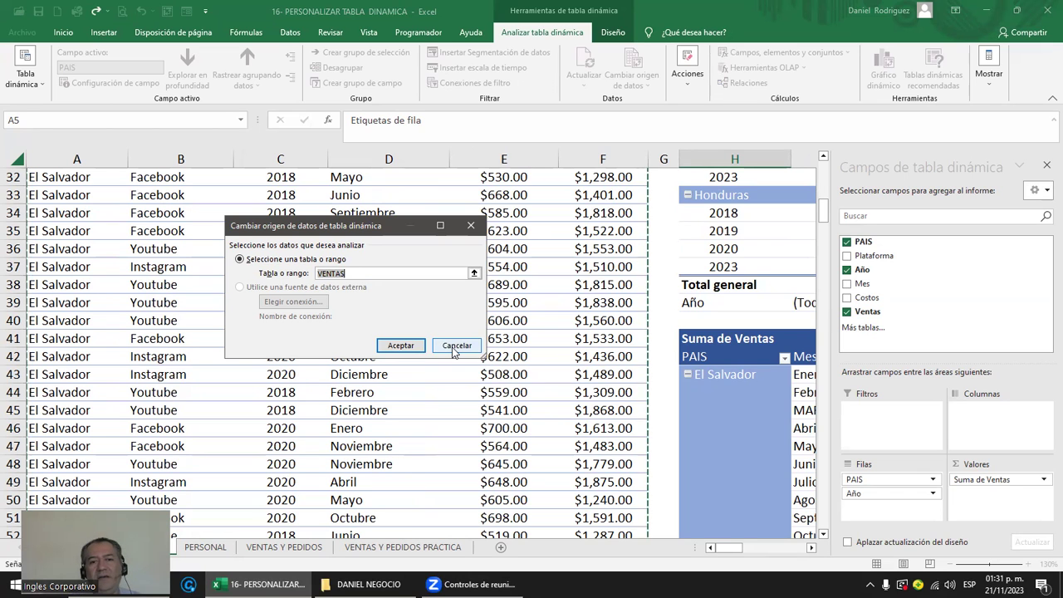
pyautogui.click(455, 346)
# Examine the country-by-year pivot table and the monthly platform pivot table down to the totals in row 58.
pyautogui.click(649, 267)
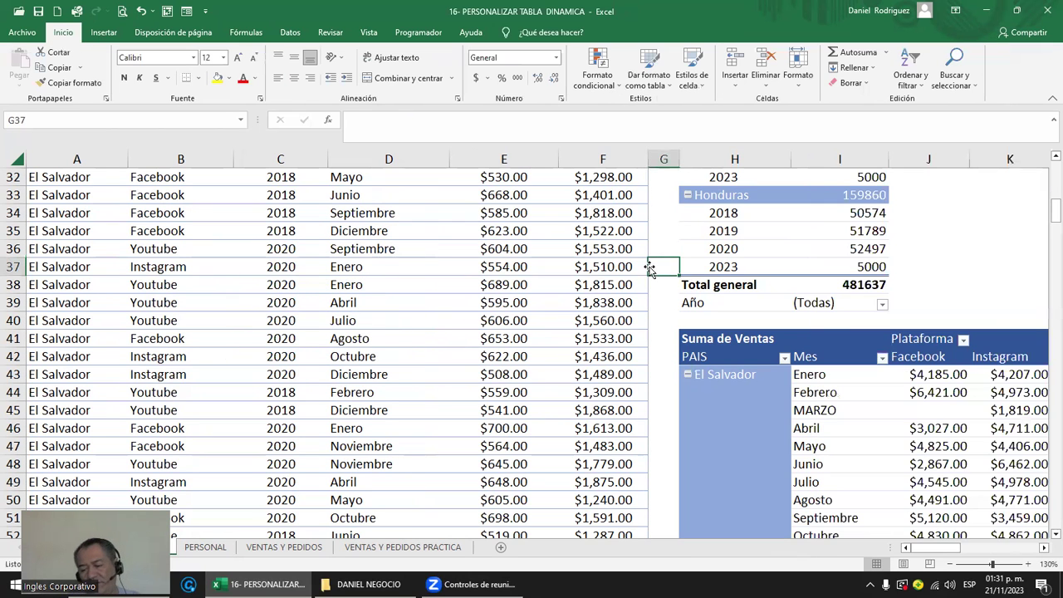
pyautogui.press('Right')
pyautogui.press('Right')
pyautogui.press('Right')
pyautogui.press('Right')
pyautogui.press('Right')
pyautogui.press('Right')
pyautogui.press('Right')
pyautogui.press('Right')
pyautogui.press('Right')
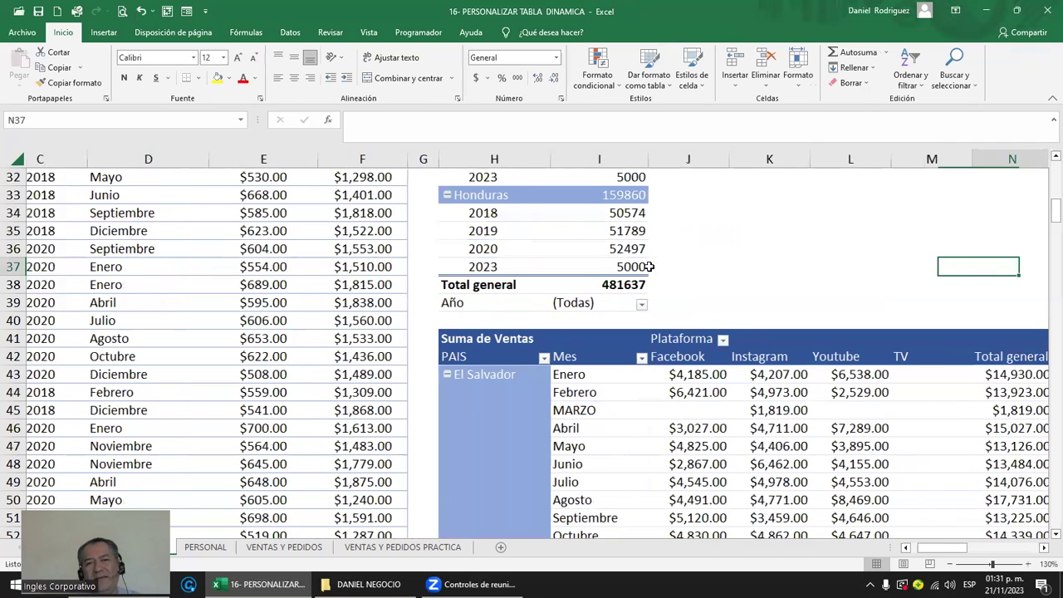
pyautogui.click(206, 267)
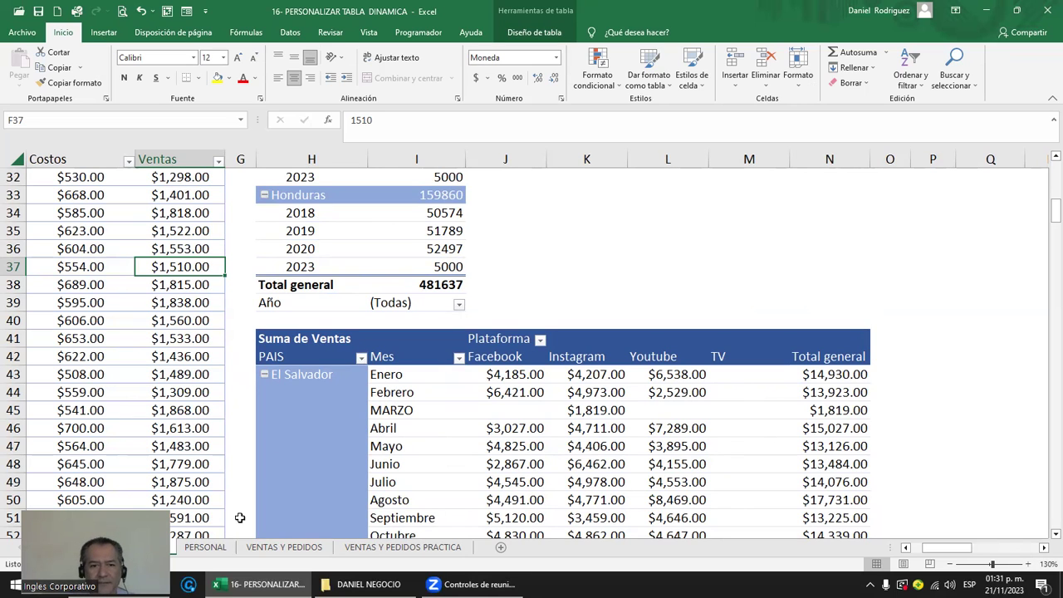
pyautogui.click(510, 290)
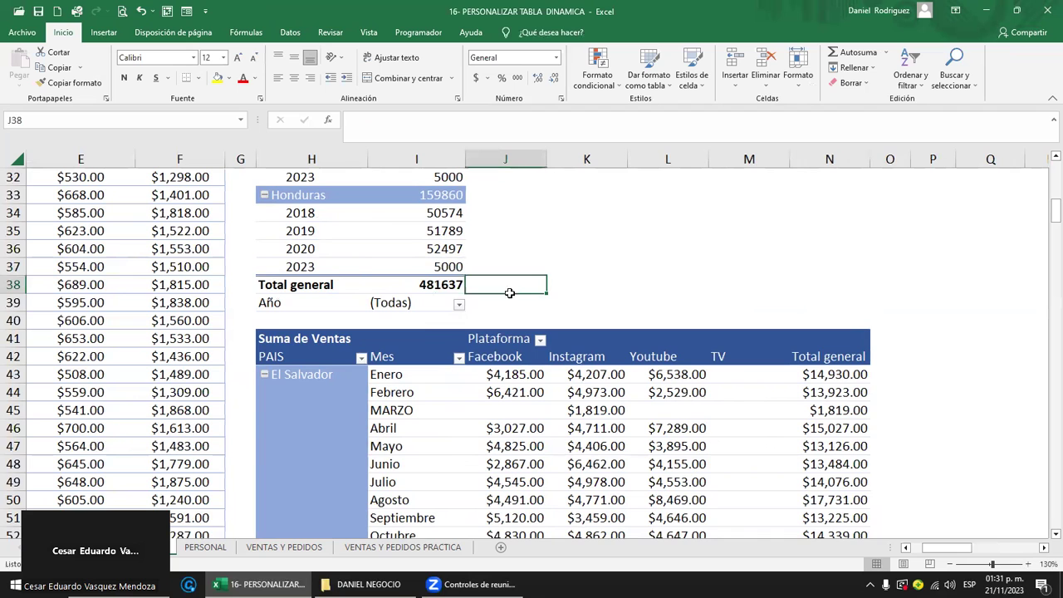
pyautogui.scroll(-4, 373, 410)
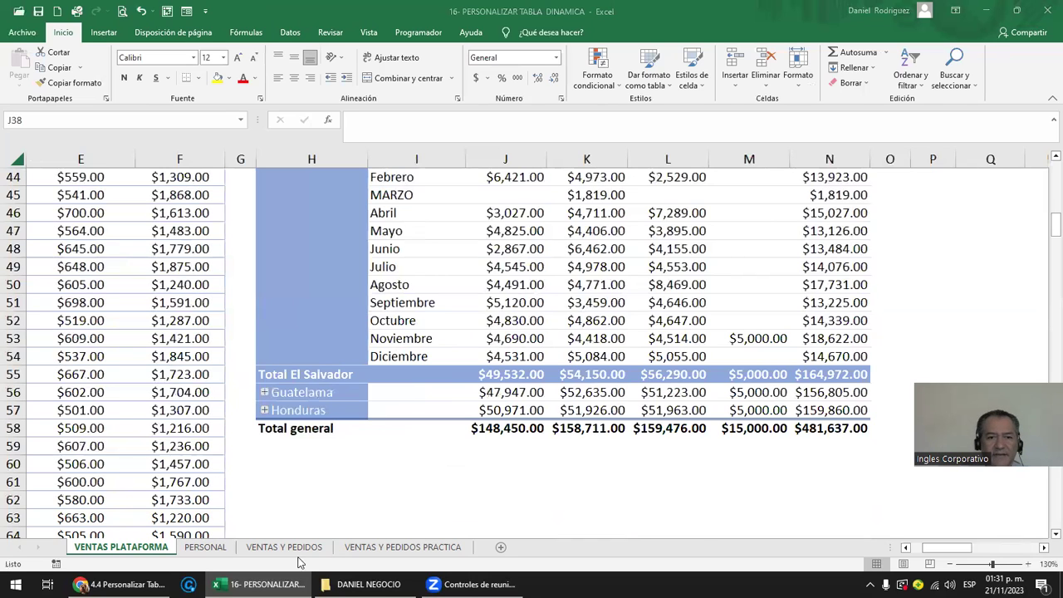
# Open the PERSONAL sheet and review its pivot table exercises and the staff list in columns A to G.
pyautogui.click(211, 548)
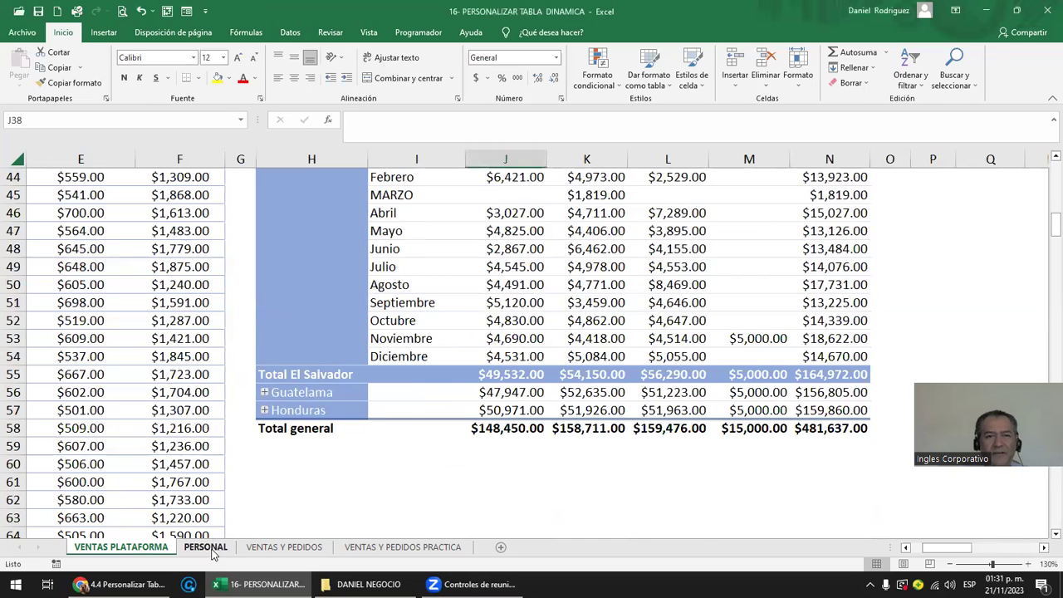
pyautogui.click(211, 548)
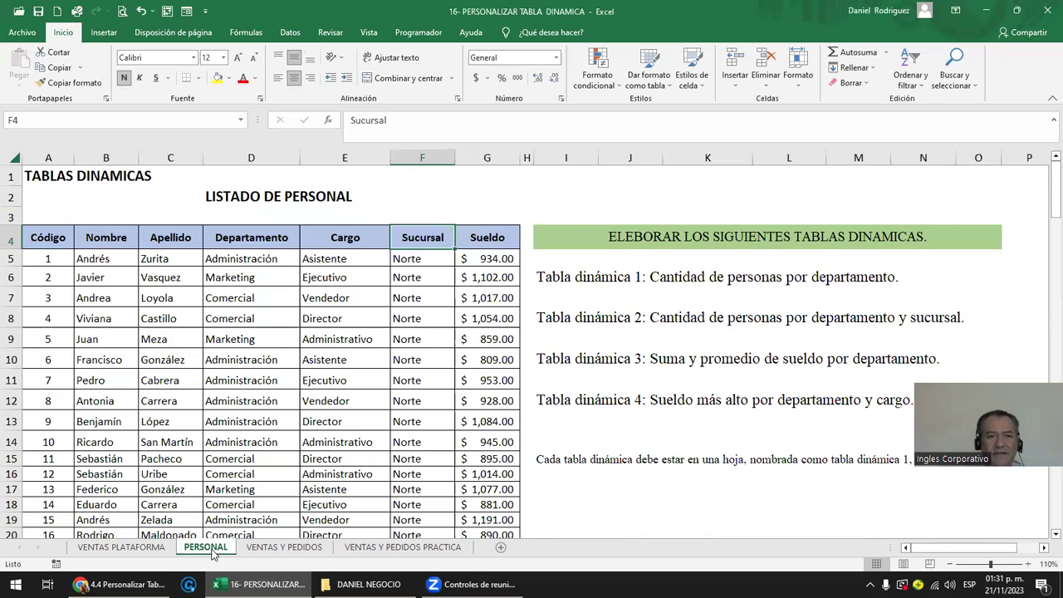
pyautogui.click(515, 213)
pyautogui.click(572, 274)
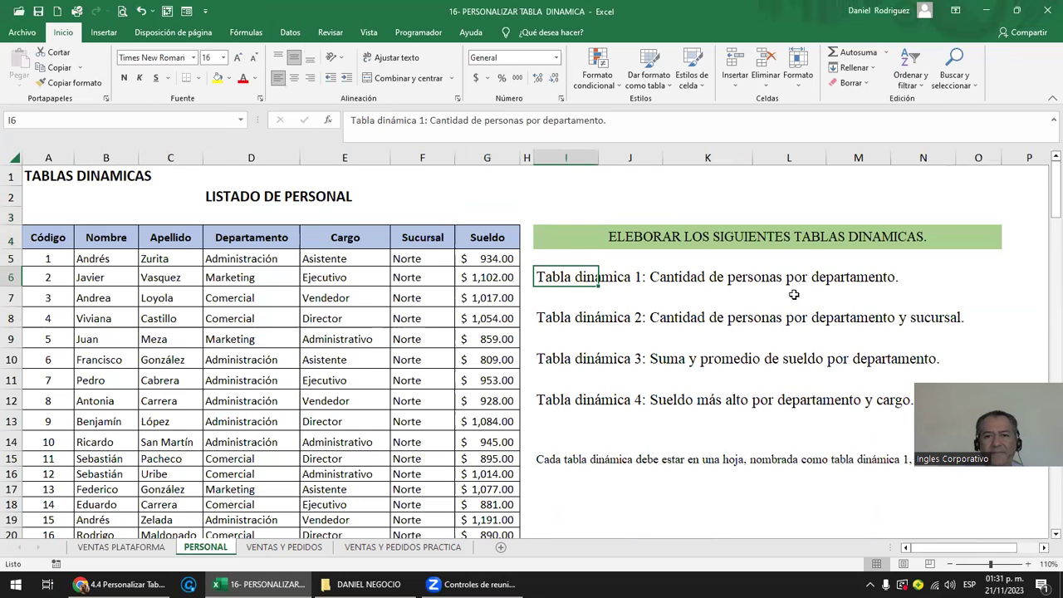
pyautogui.click(50, 156)
pyautogui.moveTo(50, 156); pyautogui.dragTo(498, 158)
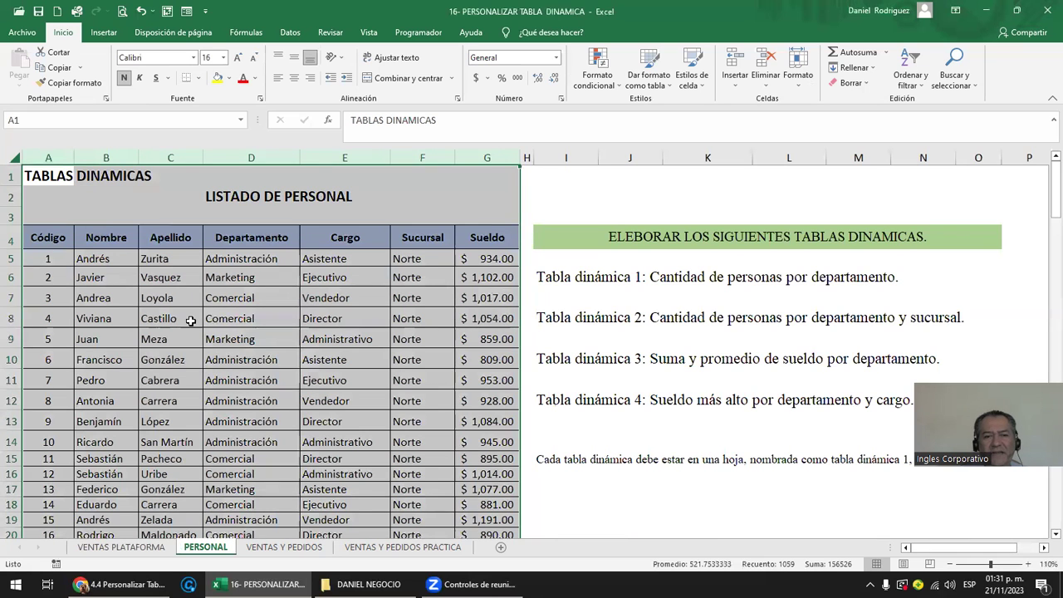
pyautogui.click(433, 258)
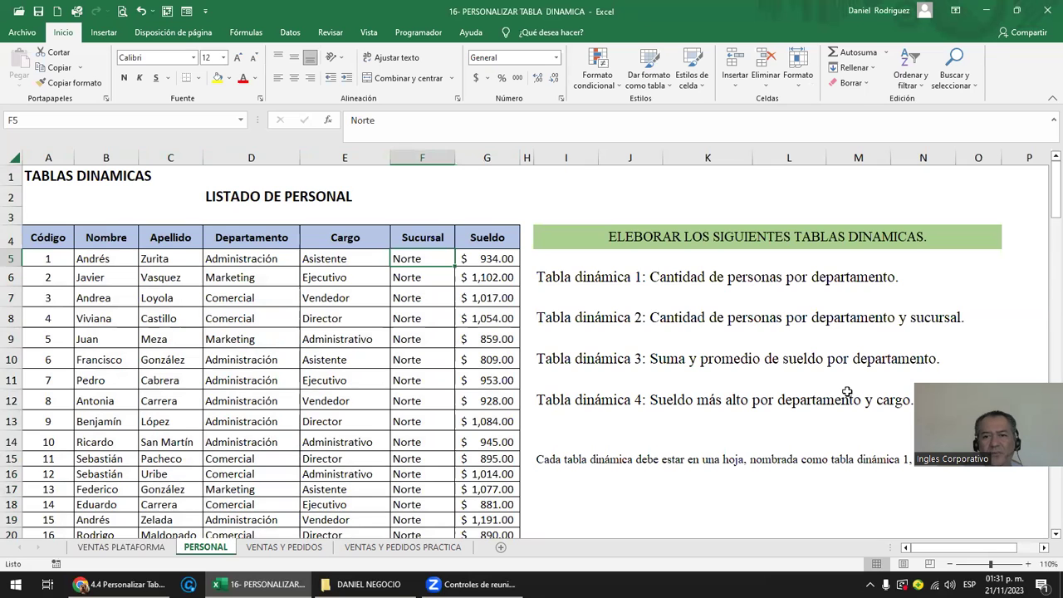
# Read the exercise for Tabla dinámica 4 and the note on placing and naming each pivot table's sheet.
pyautogui.scroll(-2, 733, 437)
pyautogui.click(583, 285)
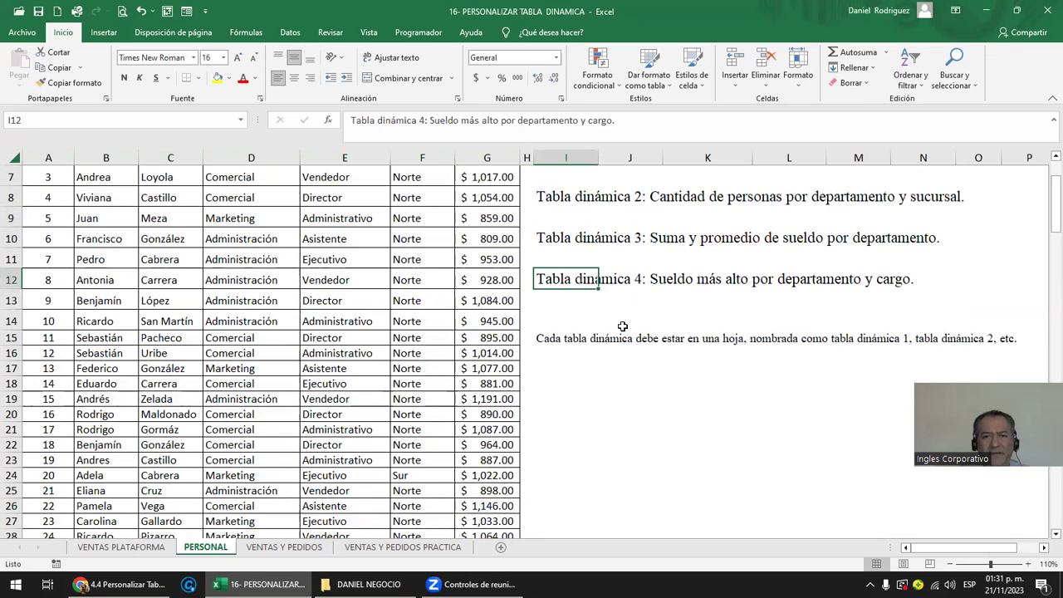
pyautogui.click(573, 399)
pyautogui.click(585, 414)
pyautogui.scroll(1, 586, 415)
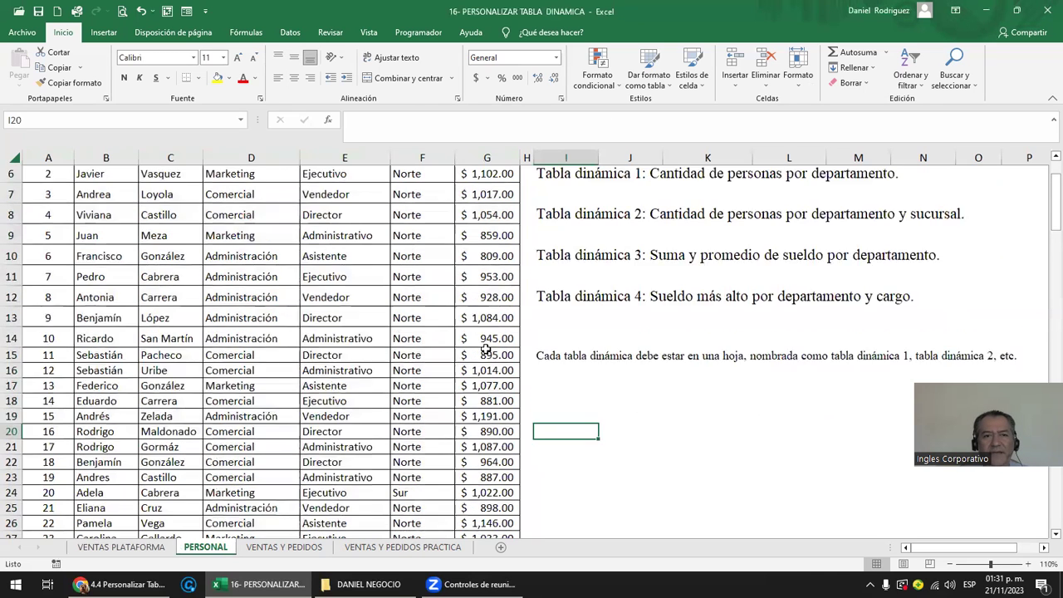
pyautogui.click(486, 347)
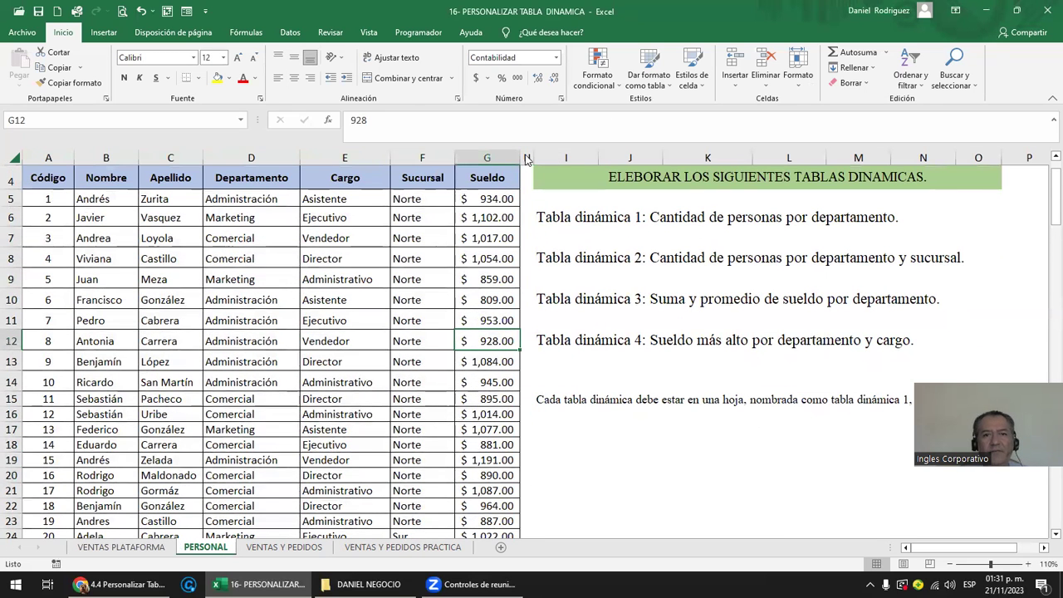
# Convert the staff list in A4:G154 on the PERSONAL sheet into a table with headers.
pyautogui.click(469, 181)
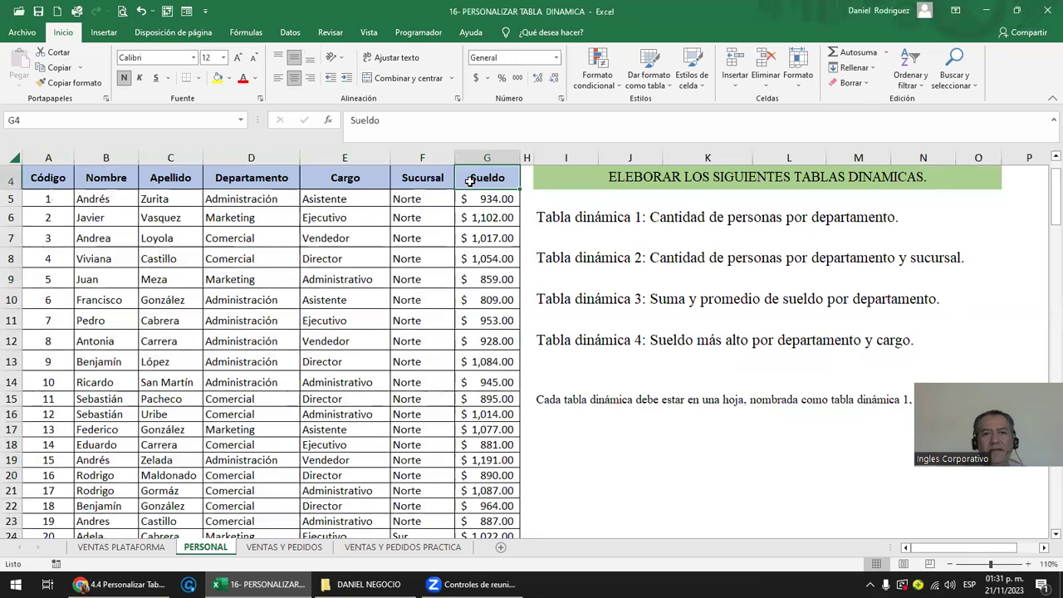
pyautogui.scroll(1, 404, 289)
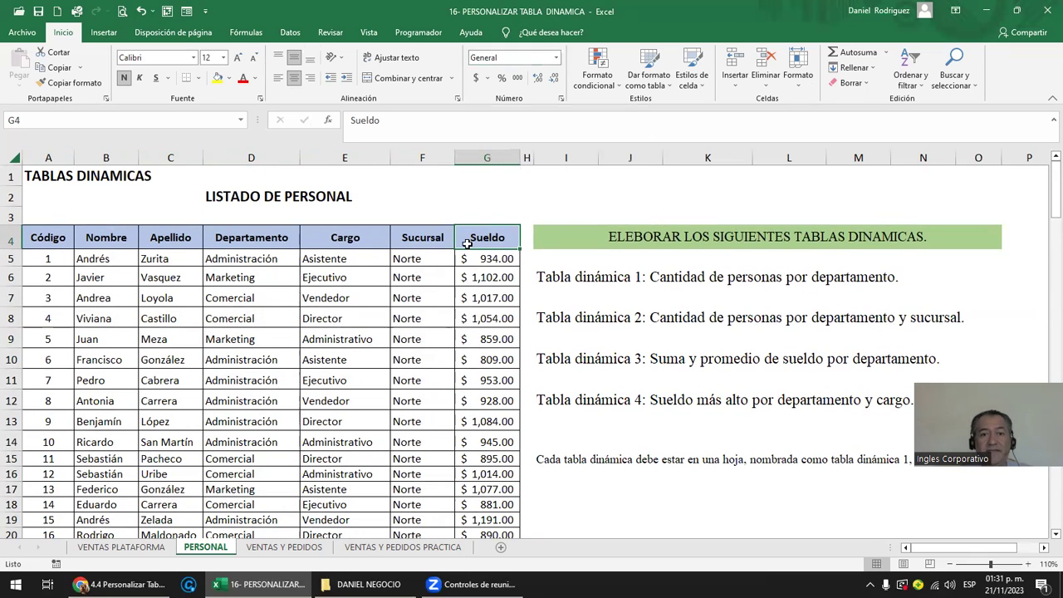
pyautogui.moveTo(55, 246); pyautogui.dragTo(490, 440)
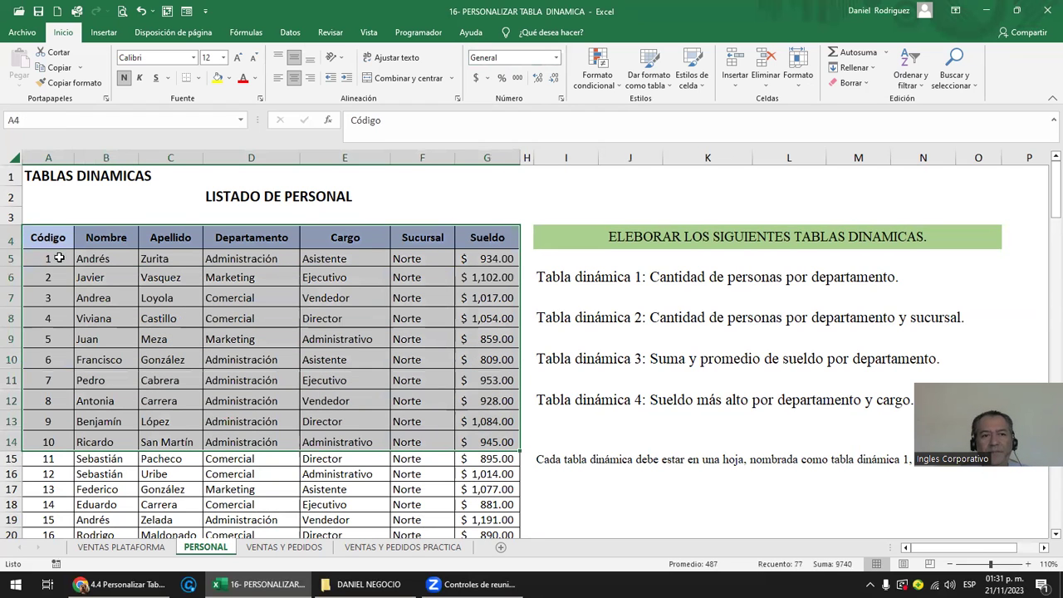
pyautogui.moveTo(44, 240); pyautogui.dragTo(491, 421)
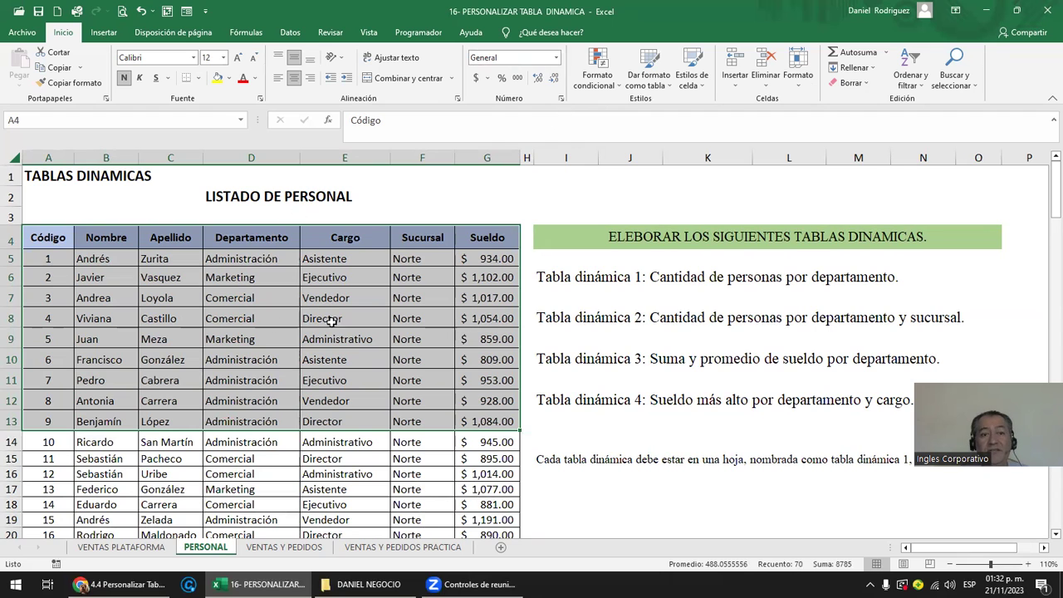
pyautogui.click(252, 237)
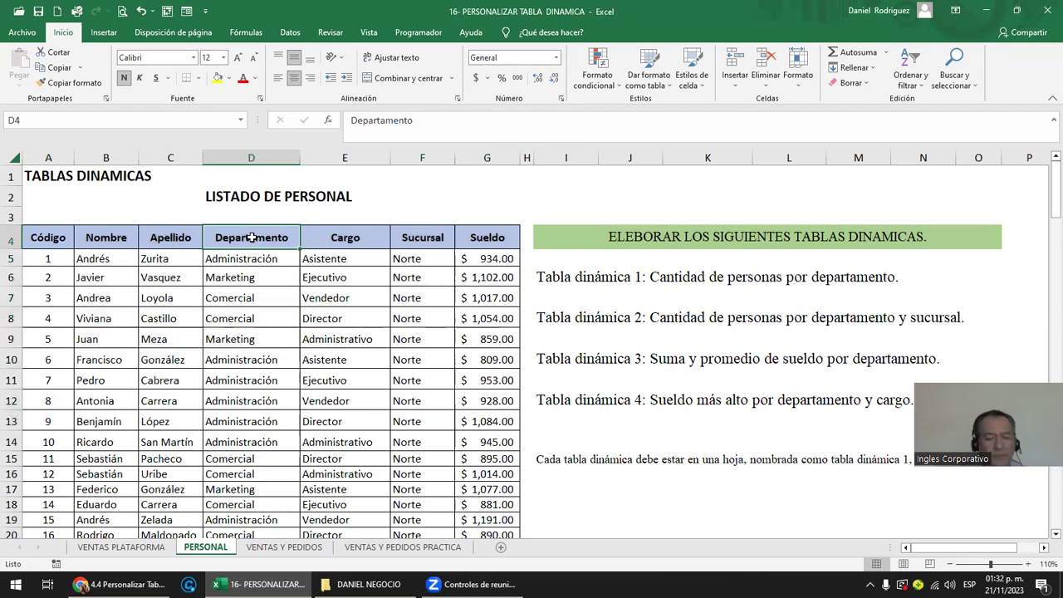
pyautogui.hotkey('ctrl', 't')
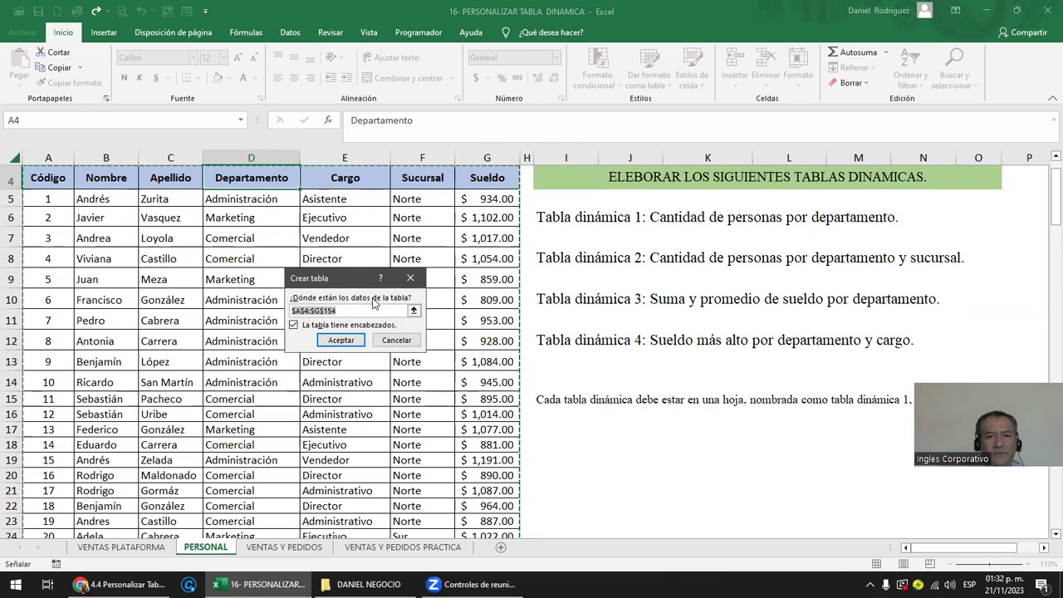
pyautogui.click(340, 340)
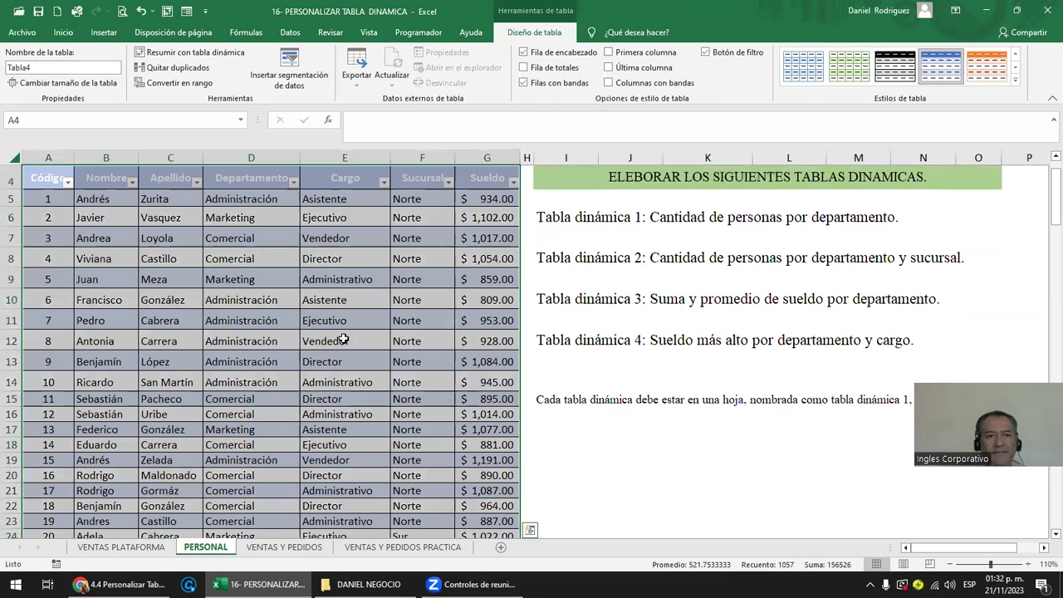
# Name the staff list table PERSONAL.
pyautogui.click(41, 66)
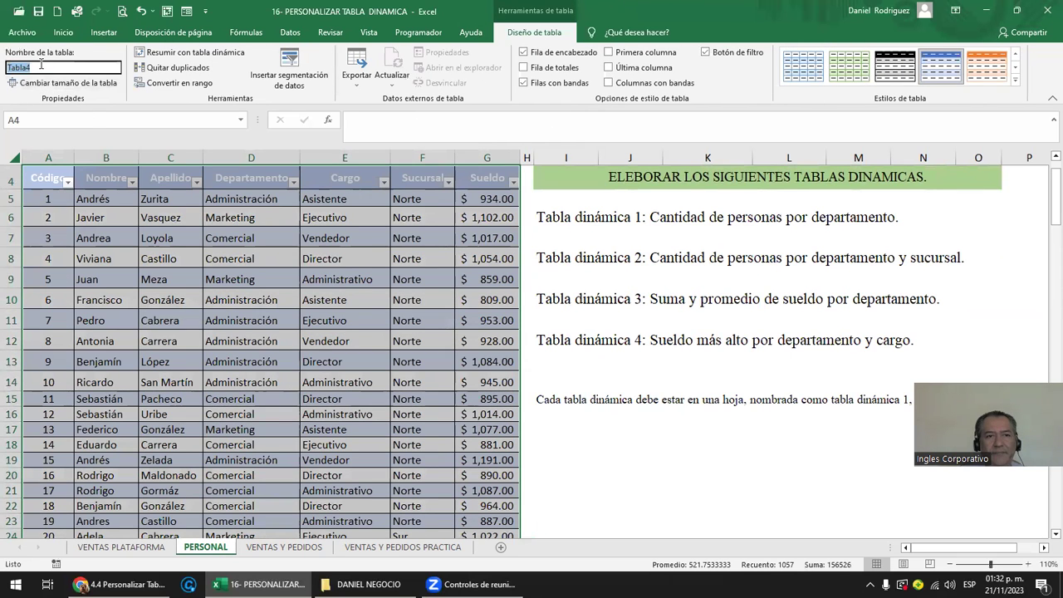
pyautogui.write('PERS')
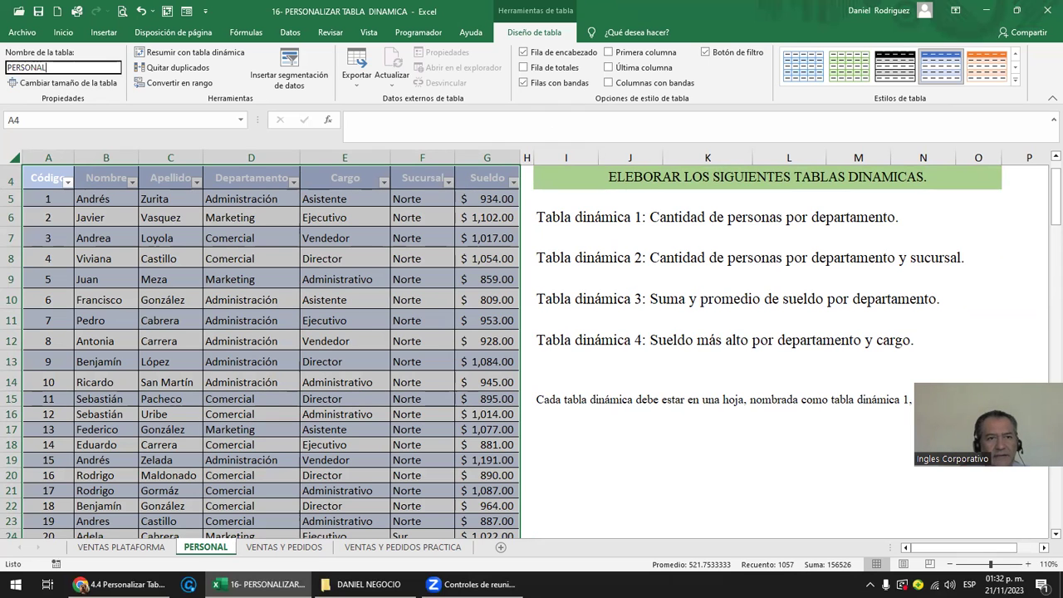
pyautogui.write('ONAL')
pyautogui.press('Return')
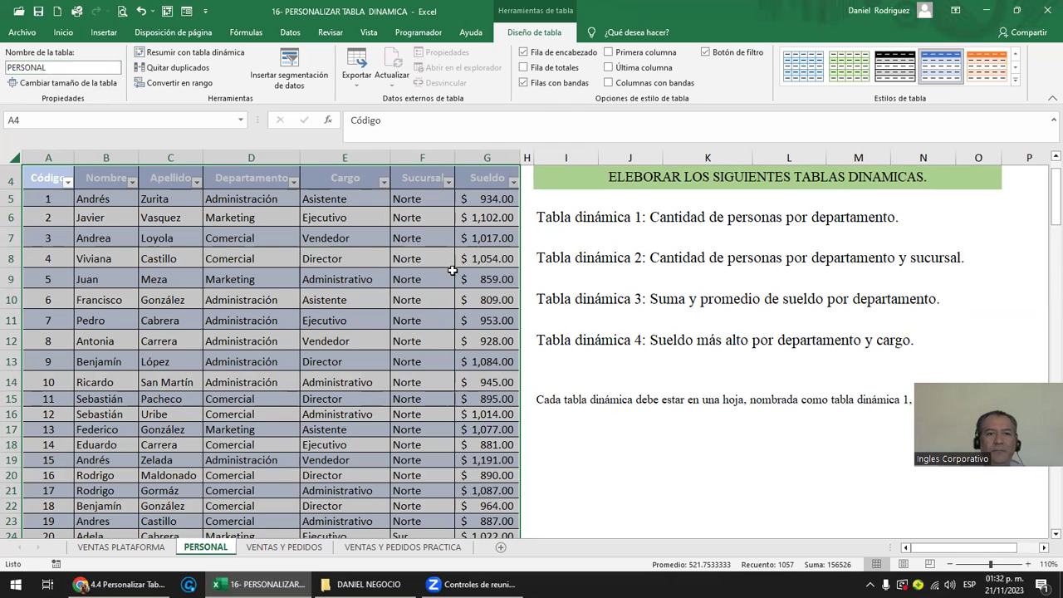
pyautogui.click(581, 281)
pyautogui.scroll(1, 597, 287)
pyautogui.scroll(1, 597, 287)
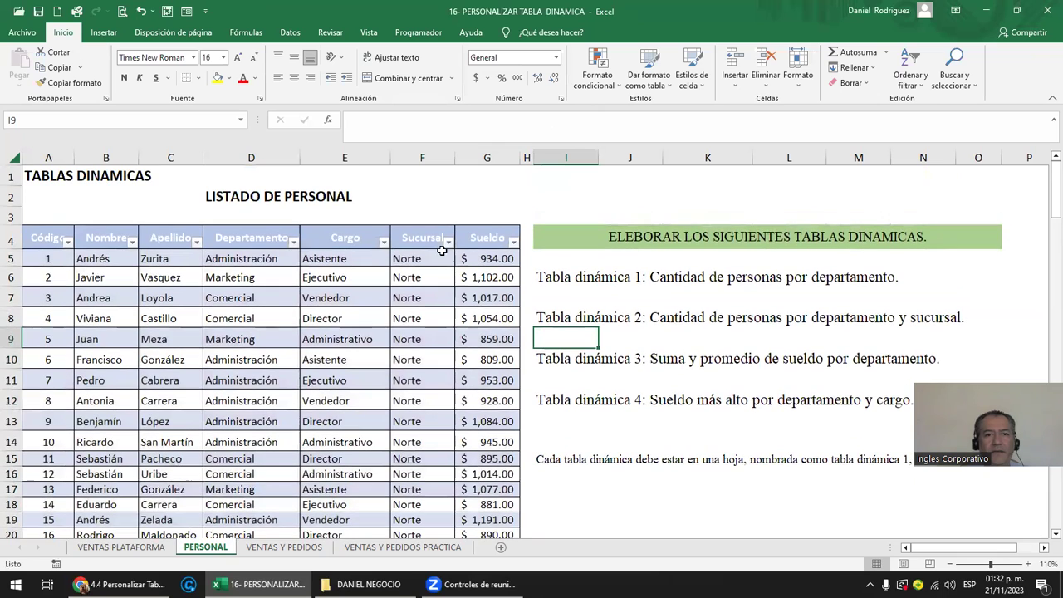
pyautogui.click(340, 240)
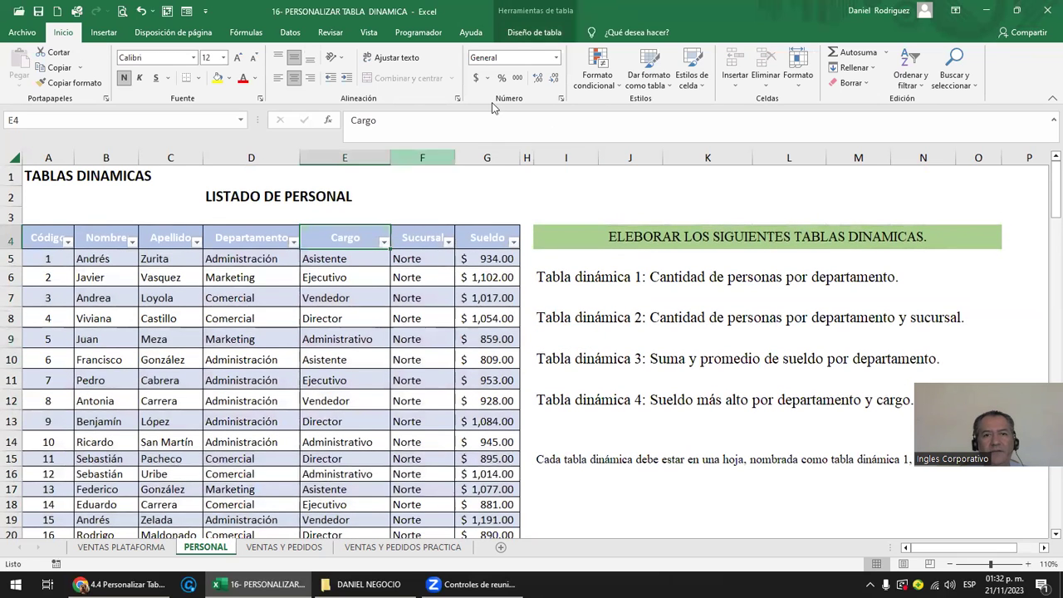
pyautogui.scroll(-2, 591, 303)
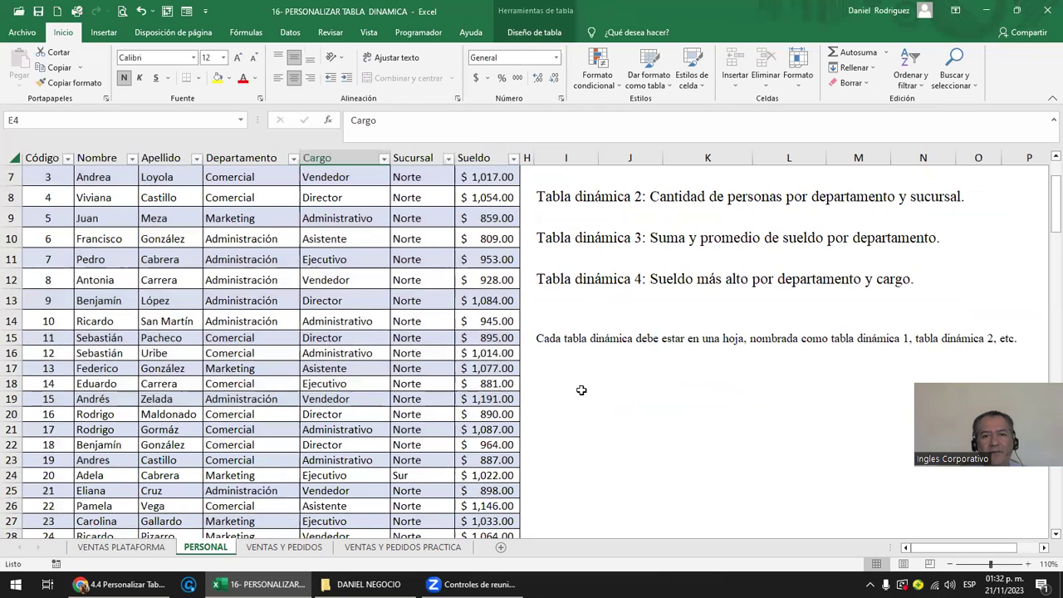
pyautogui.click(580, 385)
pyautogui.click(496, 399)
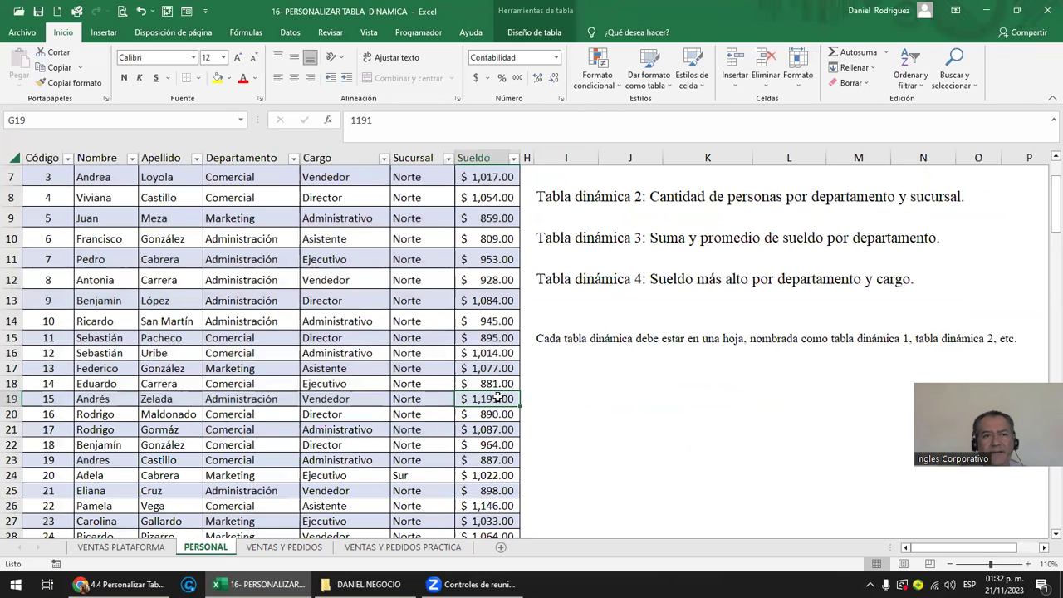
pyautogui.click(104, 32)
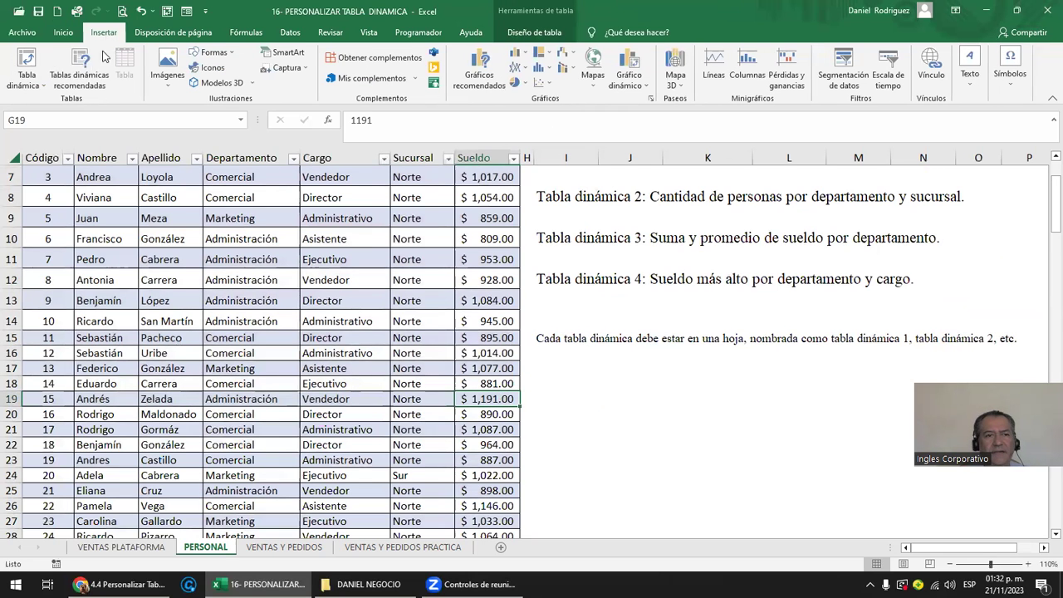
pyautogui.click(27, 68)
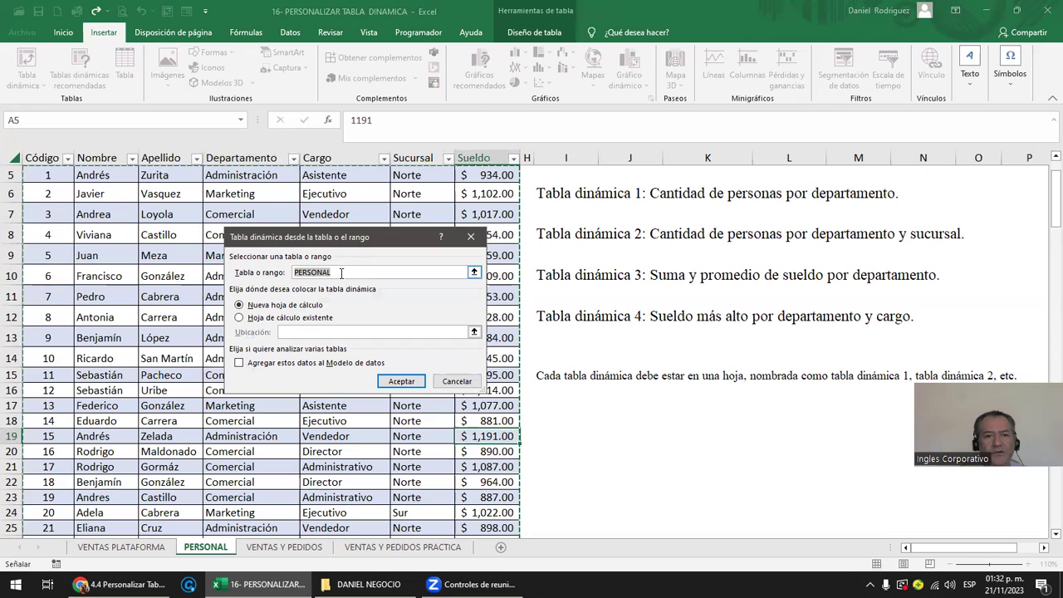
pyautogui.moveTo(349, 246); pyautogui.dragTo(608, 246)
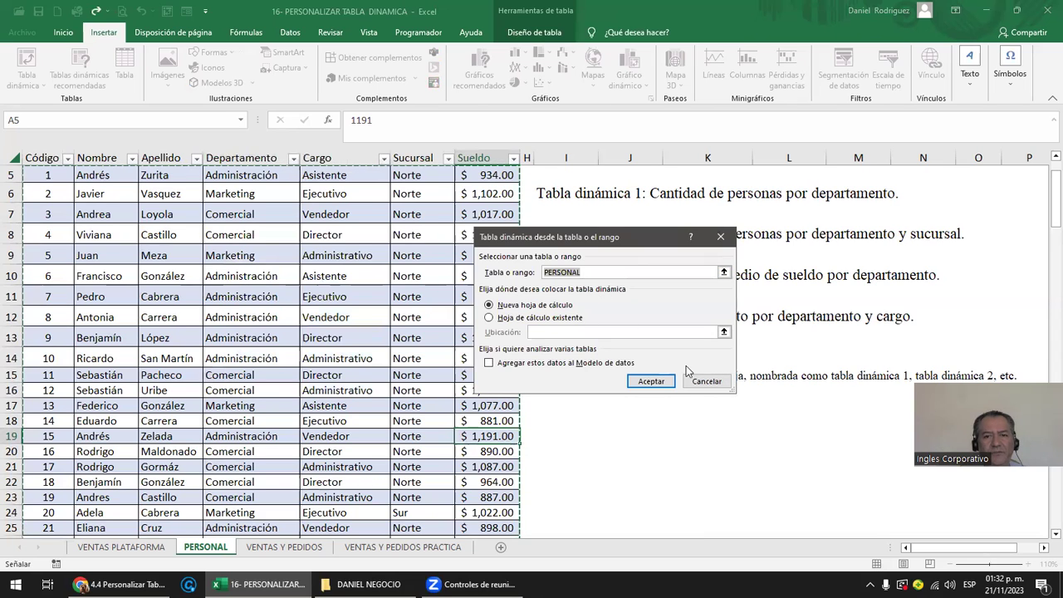
pyautogui.click(716, 380)
# Insert a pivot table based on the PERSONAL table in the existing worksheet at cell I19, dismissing any warning.
pyautogui.click(568, 436)
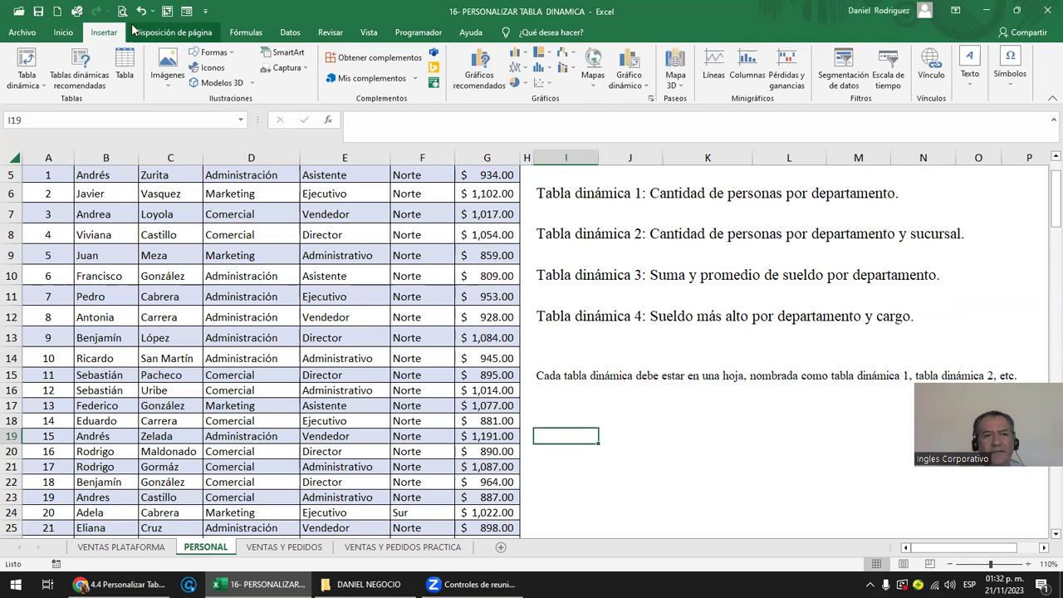
pyautogui.click(27, 81)
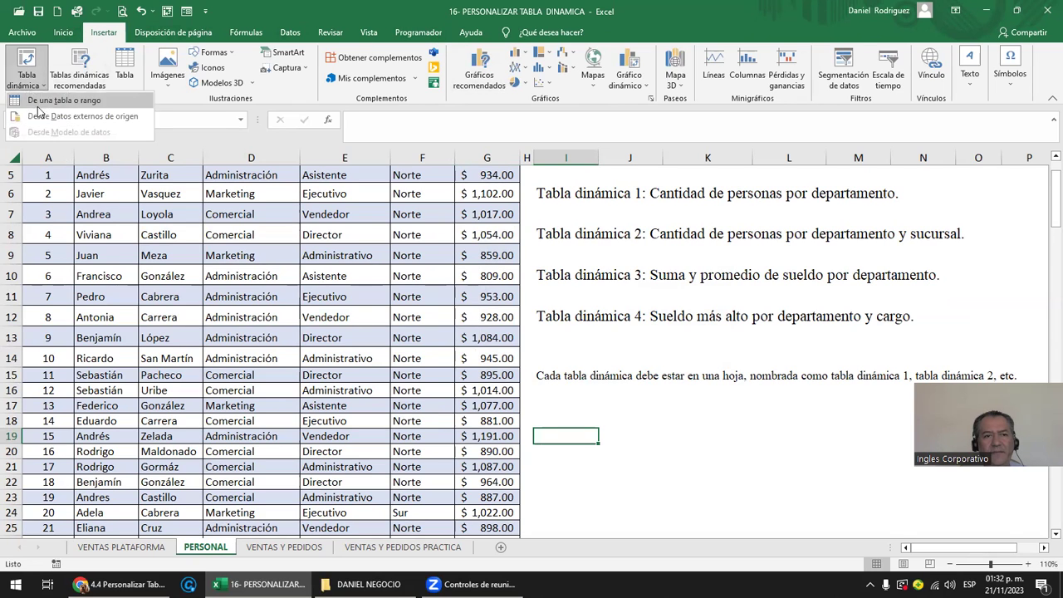
pyautogui.click(43, 104)
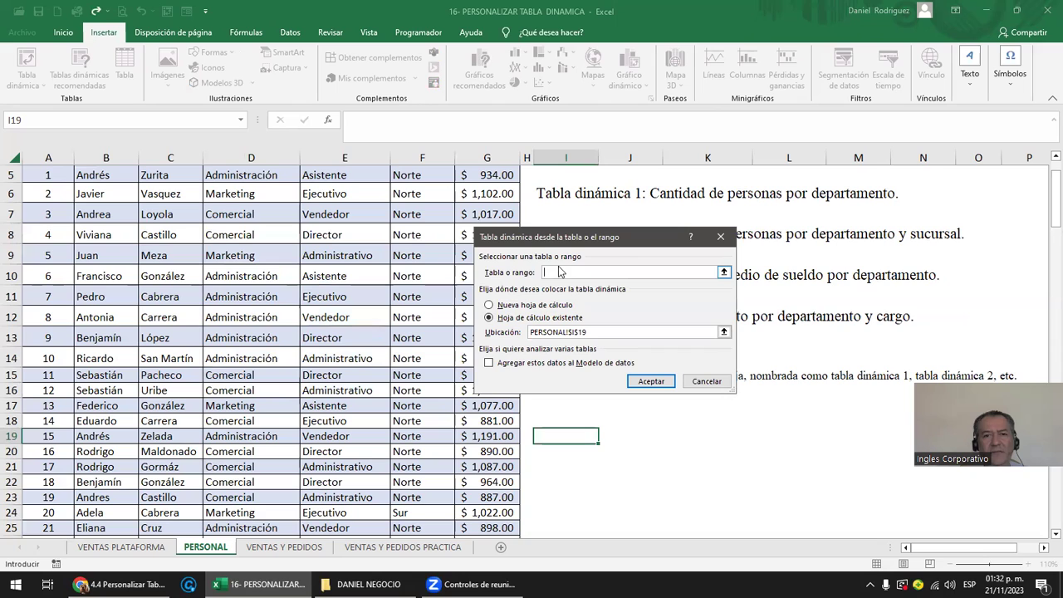
pyautogui.write('PER')
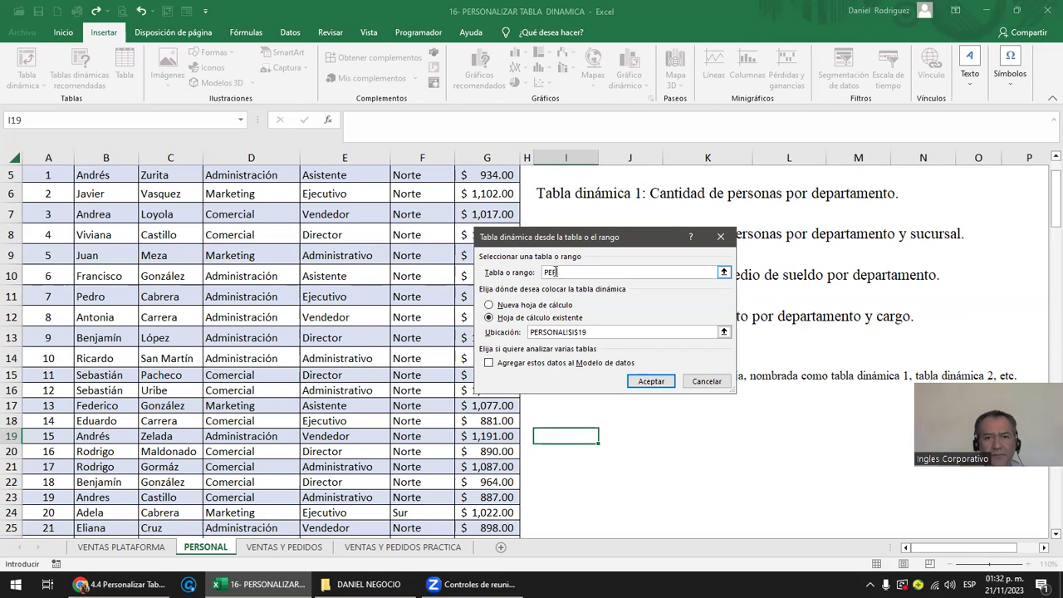
pyautogui.press('Left')
pyautogui.press('Left')
pyautogui.press('Left')
pyautogui.press('Left')
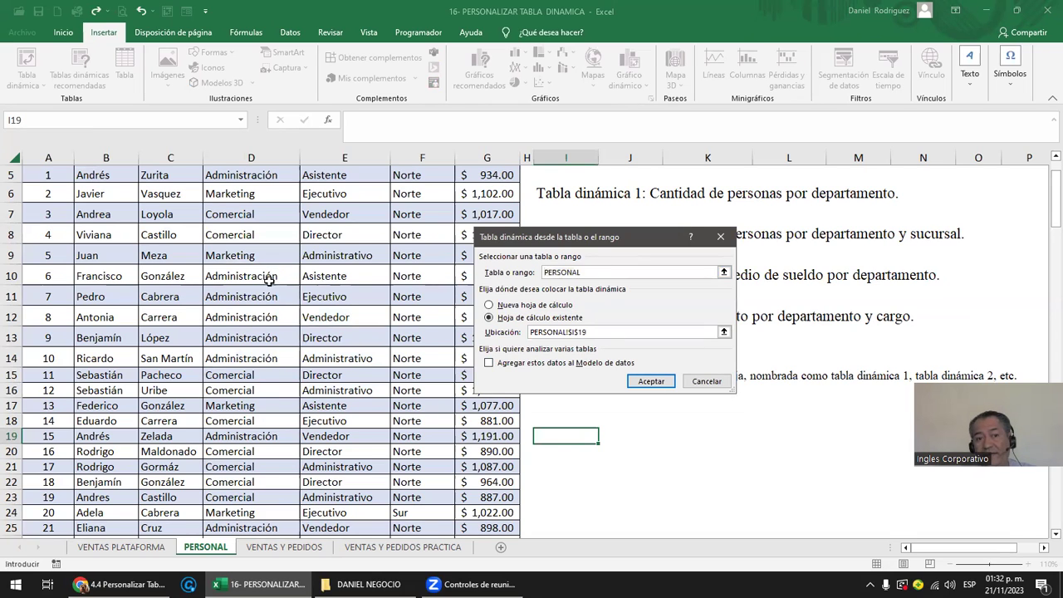
pyautogui.click(641, 383)
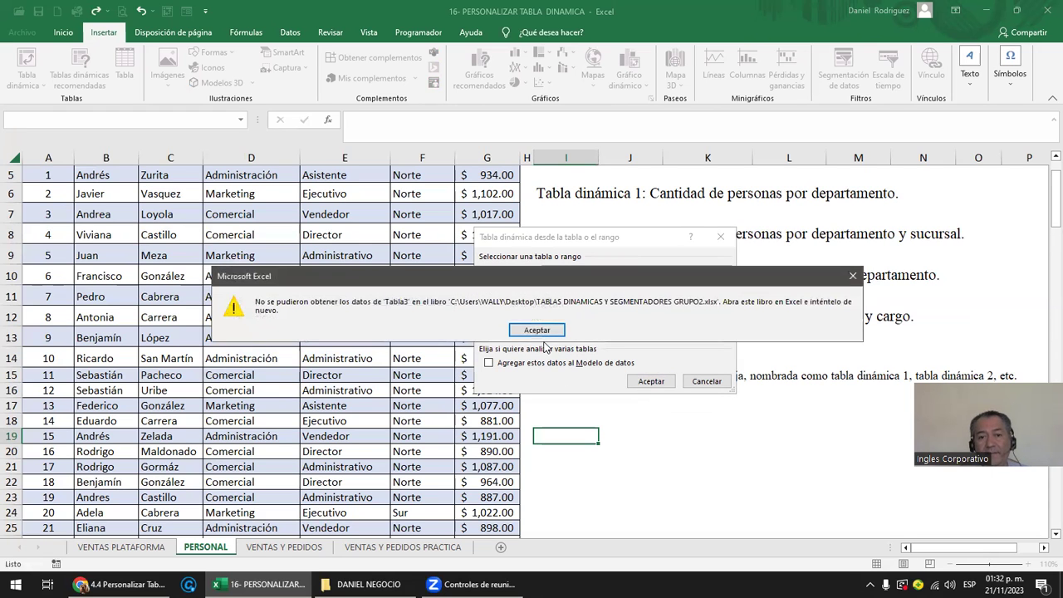
pyautogui.click(545, 347)
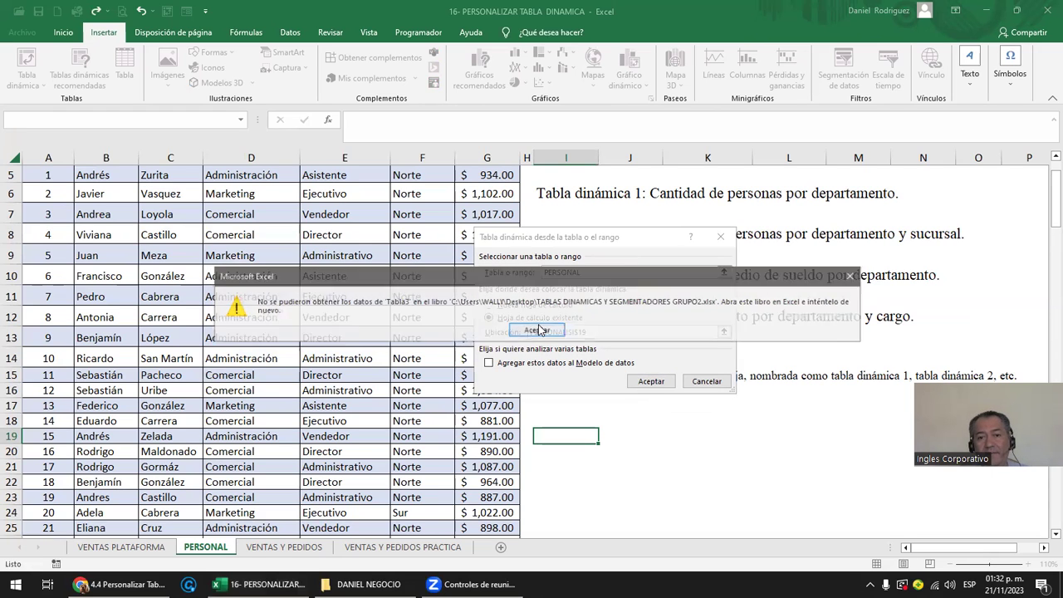
pyautogui.click(503, 367)
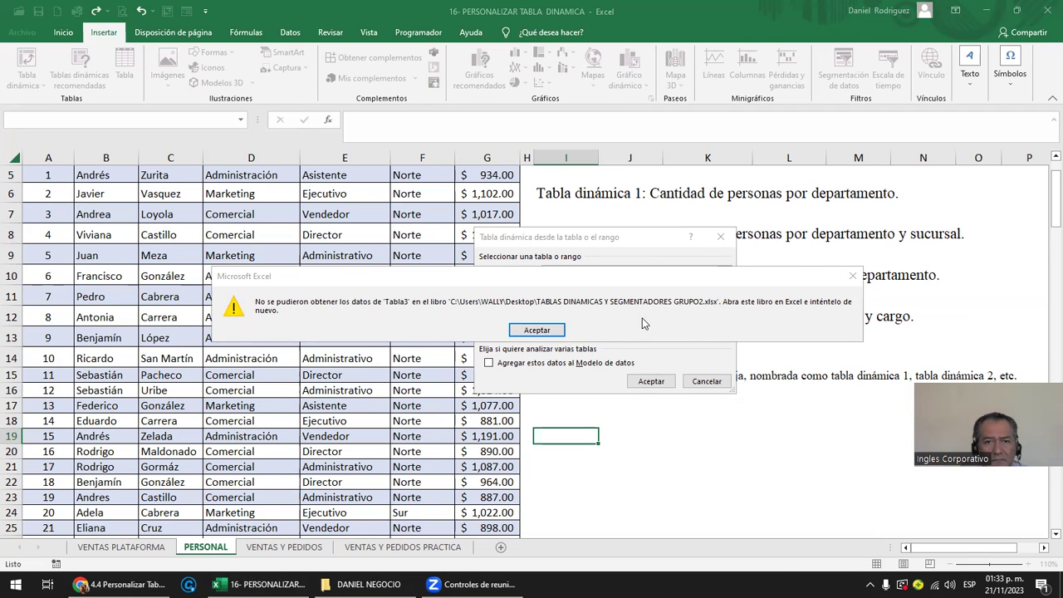
pyautogui.press('Return')
# Add Departamento and, beneath it, Cargo as row fields of the new pivot table at I19.
pyautogui.click(608, 411)
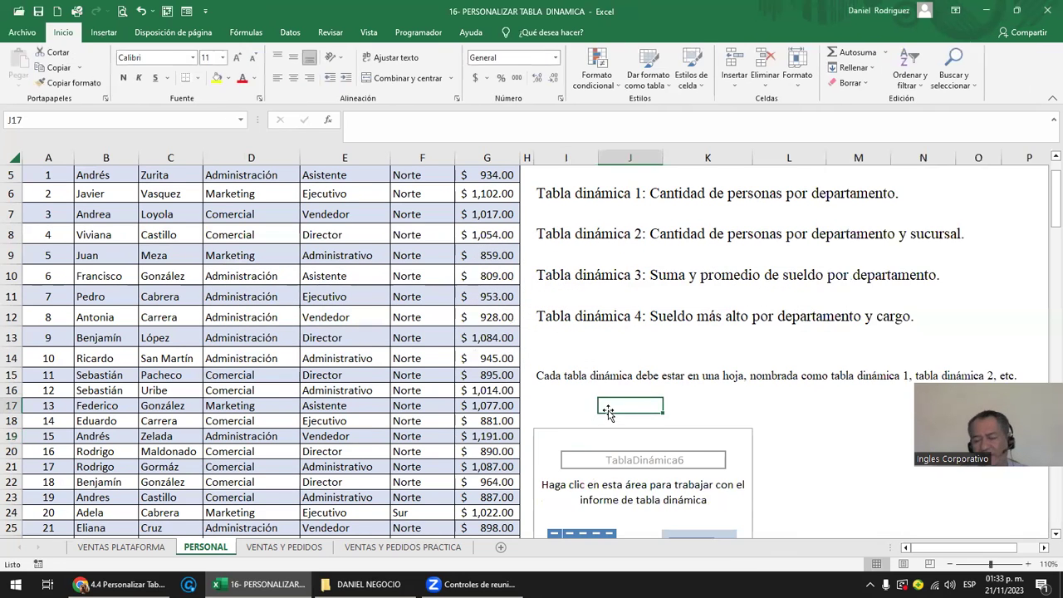
pyautogui.scroll(-3, 608, 411)
pyautogui.click(557, 273)
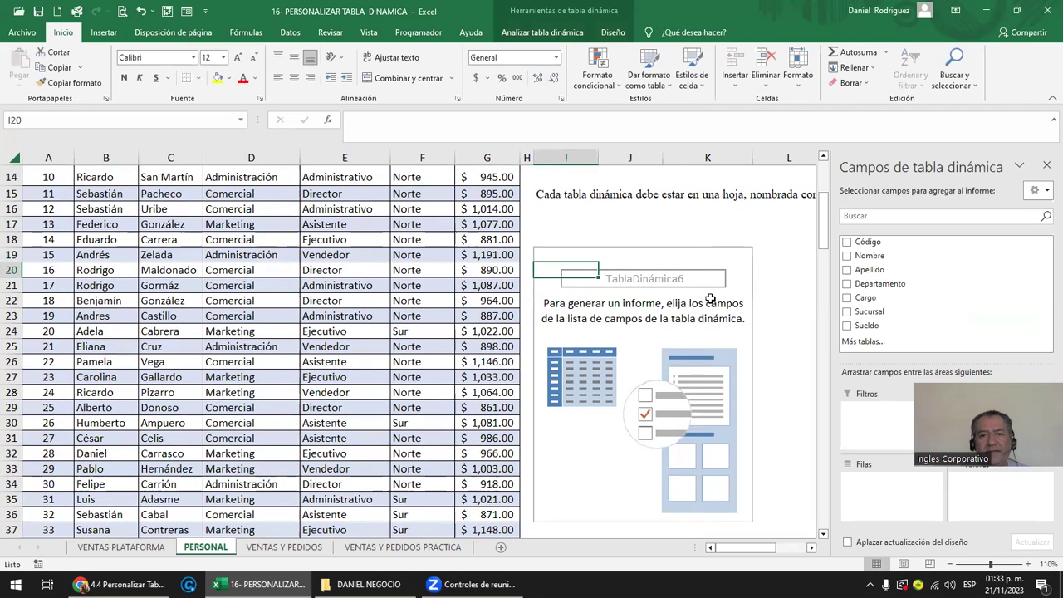
pyautogui.click(687, 236)
pyautogui.scroll(2, 687, 237)
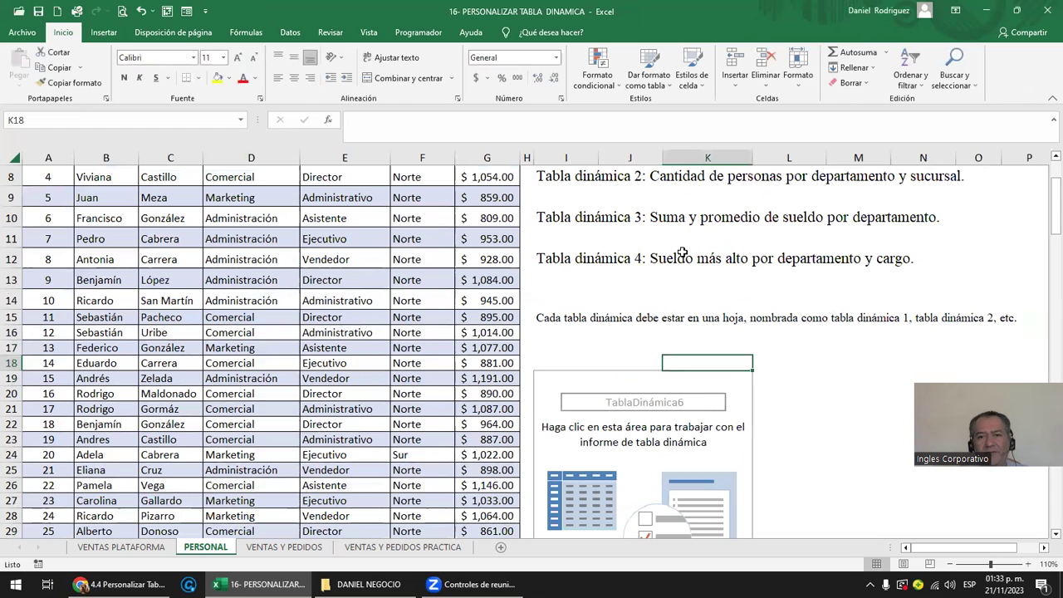
pyautogui.scroll(-2, 655, 256)
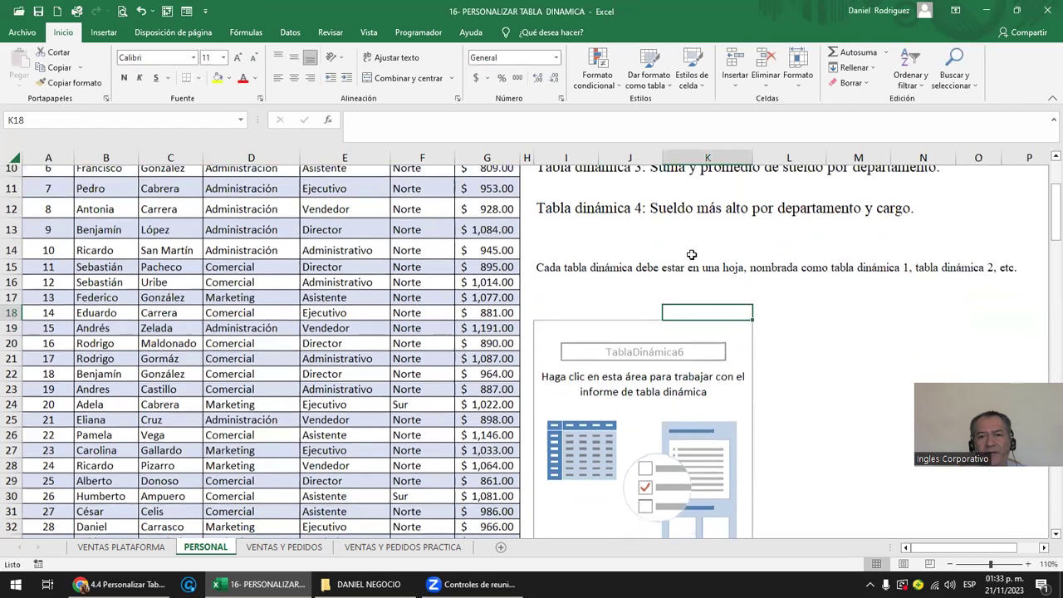
pyautogui.click(609, 251)
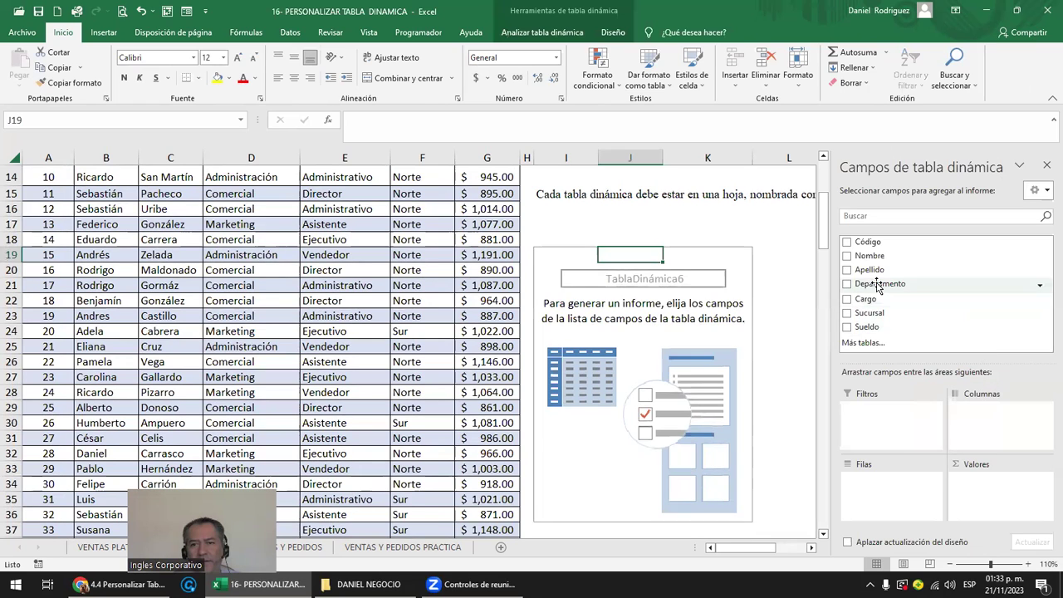
pyautogui.moveTo(878, 286); pyautogui.dragTo(877, 480)
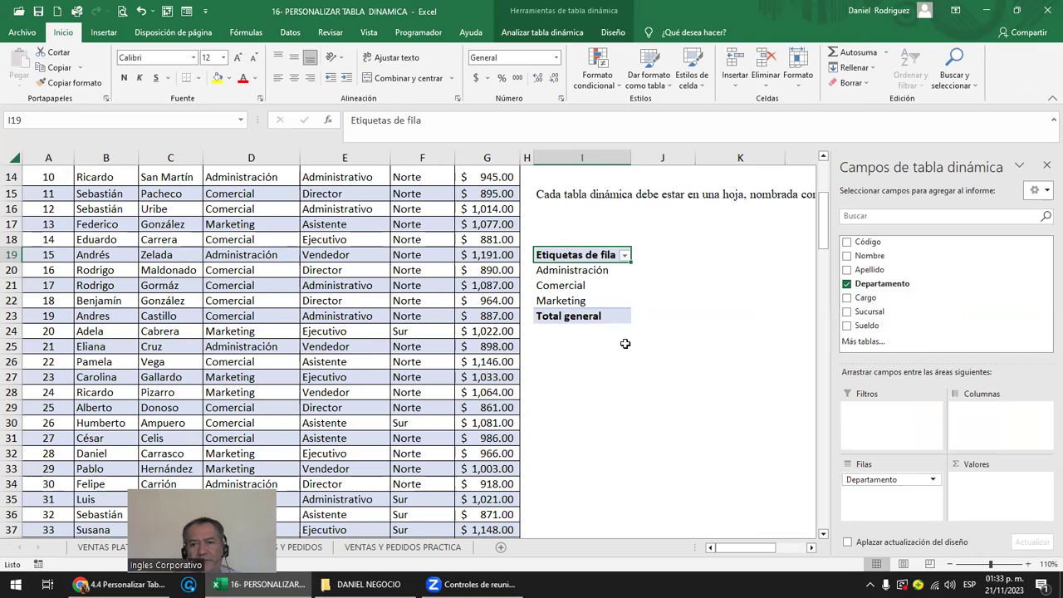
pyautogui.moveTo(864, 297); pyautogui.dragTo(897, 498)
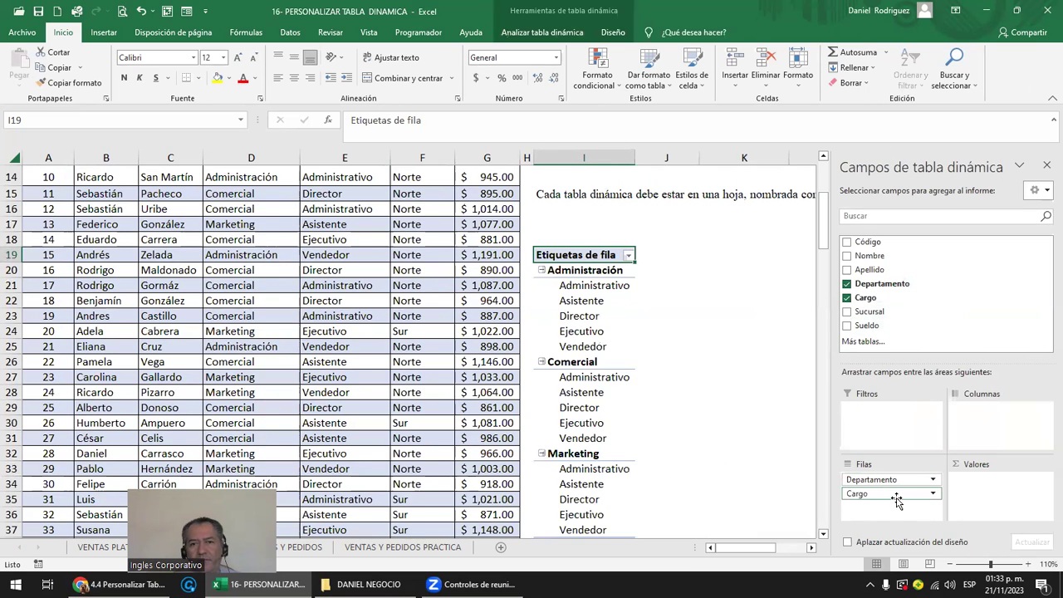
# Try Cargo as the pivot table's column field instead of a row field and review the layout across its full width.
pyautogui.moveTo(880, 495); pyautogui.dragTo(989, 435)
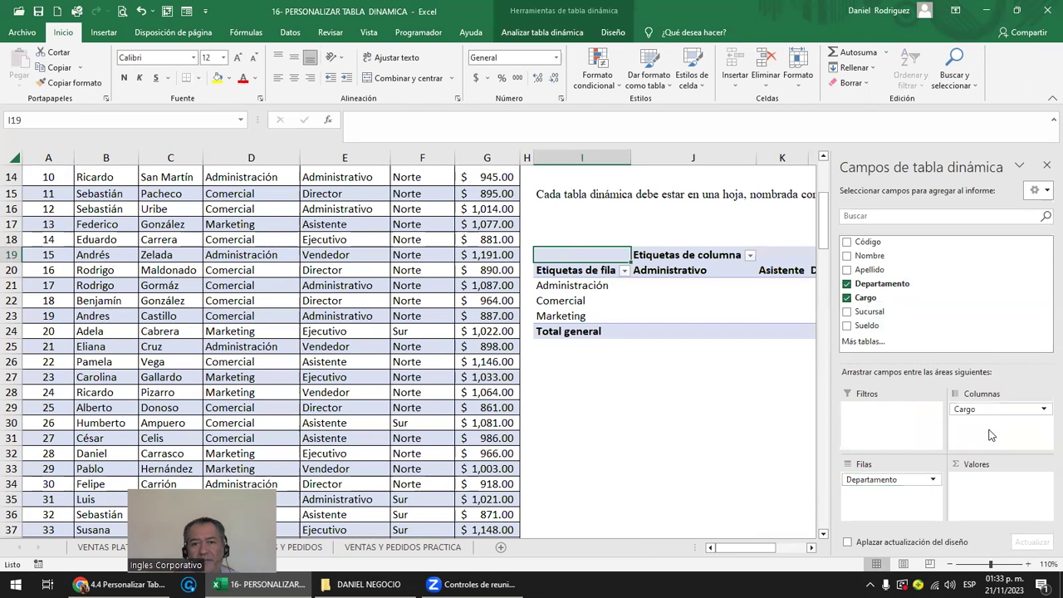
pyautogui.click(757, 416)
pyautogui.press('Right')
pyautogui.press('Right')
pyautogui.press('Right')
pyautogui.press('Right')
pyautogui.press('Right')
pyautogui.press('Right')
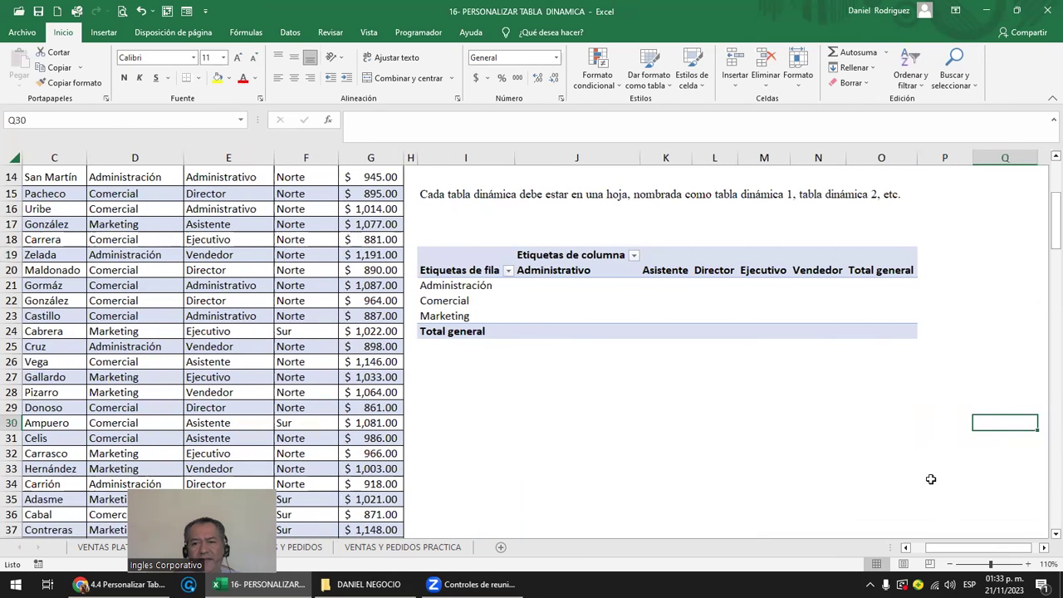
# Move Cargo back to the row fields beneath Departamento and add Sueldo as the pivot table's value field.
pyautogui.click(496, 290)
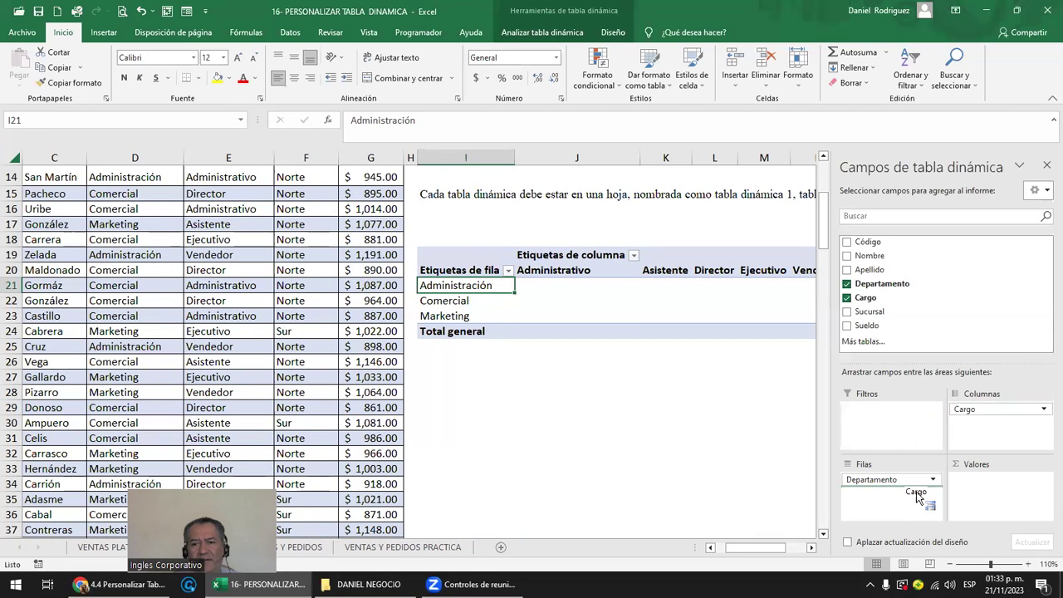
pyautogui.moveTo(996, 408); pyautogui.dragTo(897, 510)
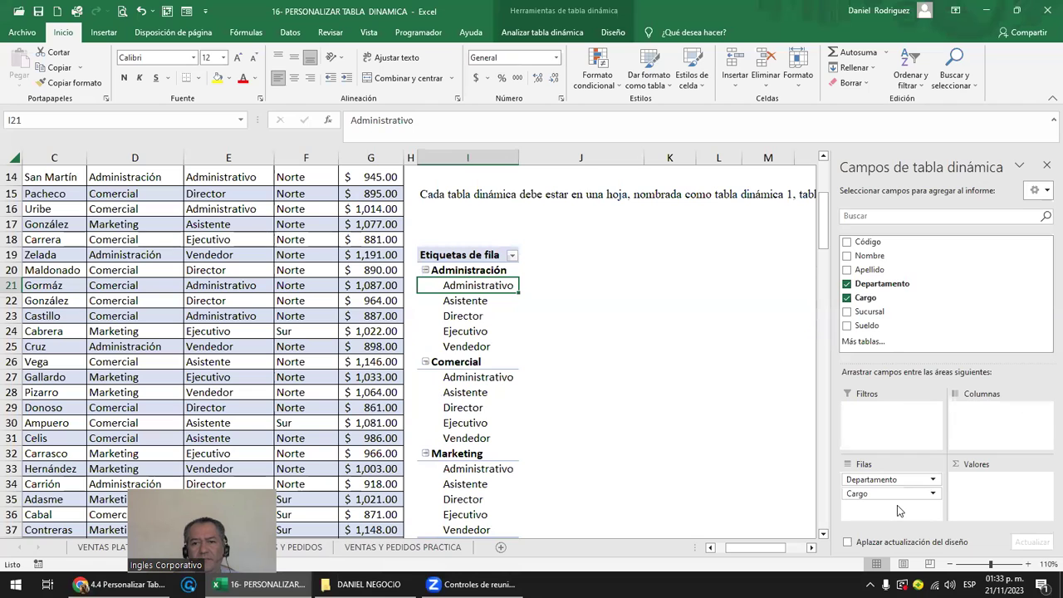
pyautogui.moveTo(866, 326); pyautogui.dragTo(992, 494)
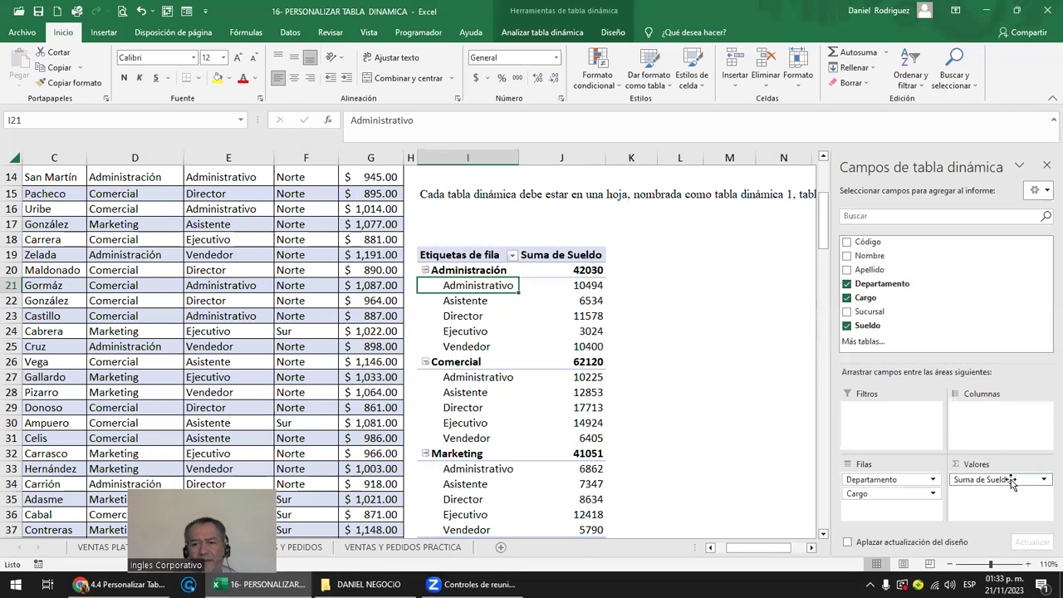
# Summarize the Sueldo value field by its maximum and format it as currency with the $ symbol and two decimals.
pyautogui.click(1012, 482)
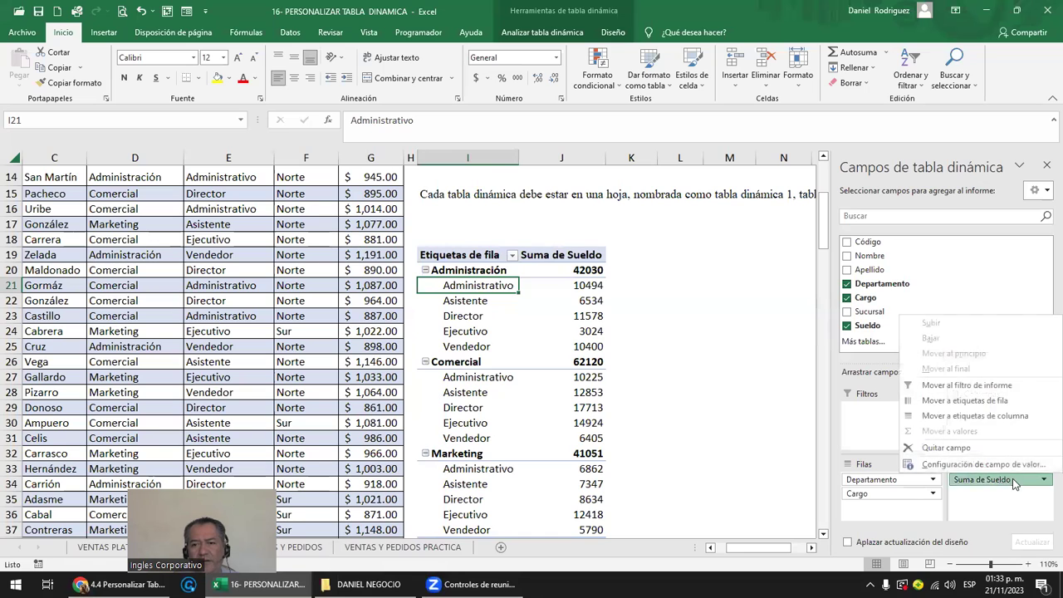
pyautogui.click(967, 466)
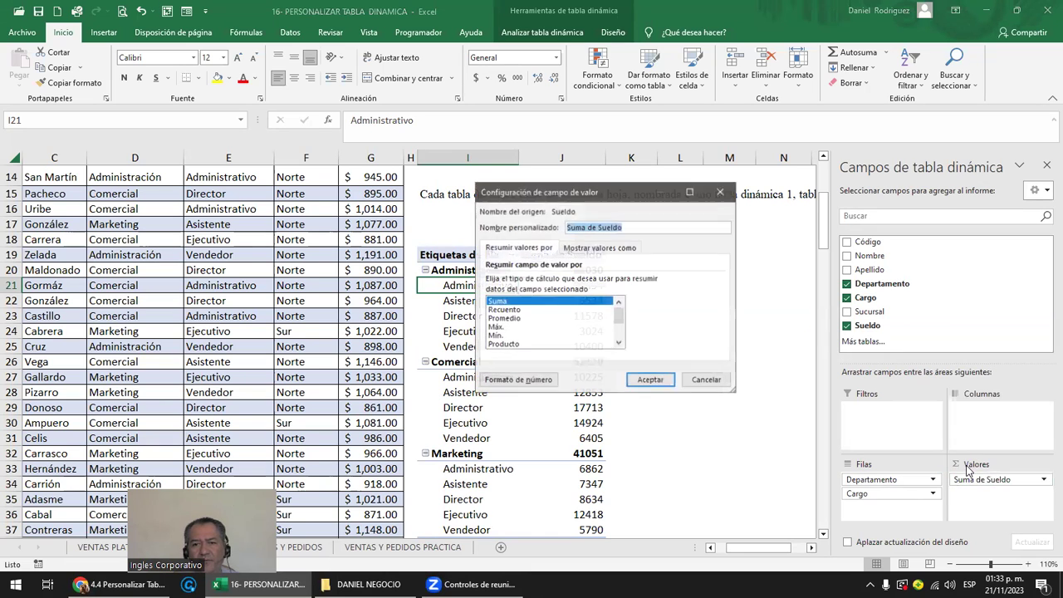
pyautogui.click(496, 327)
pyautogui.click(498, 380)
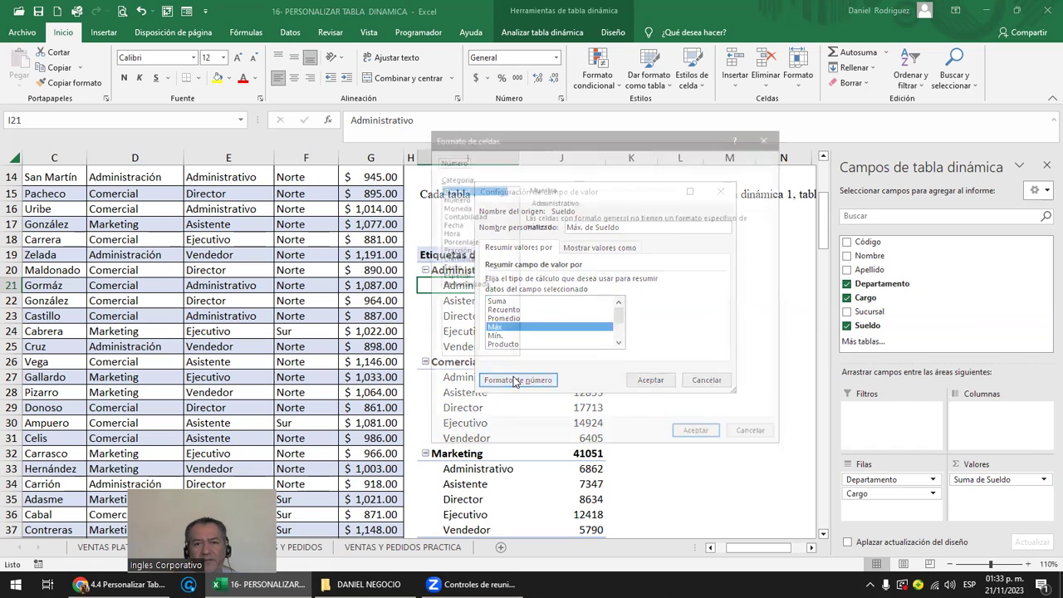
pyautogui.click(455, 206)
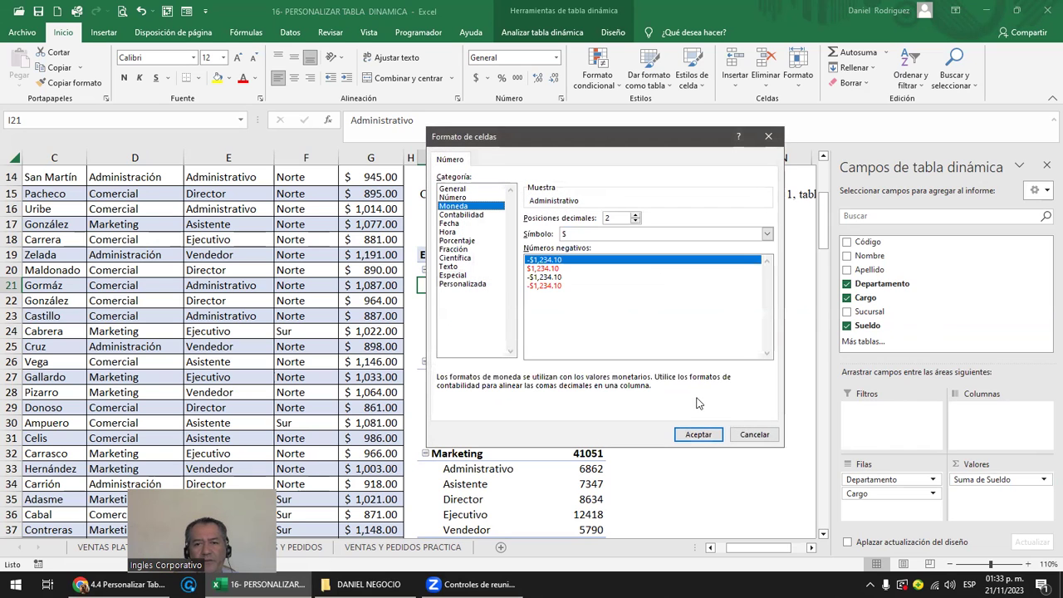
pyautogui.click(698, 434)
pyautogui.click(650, 380)
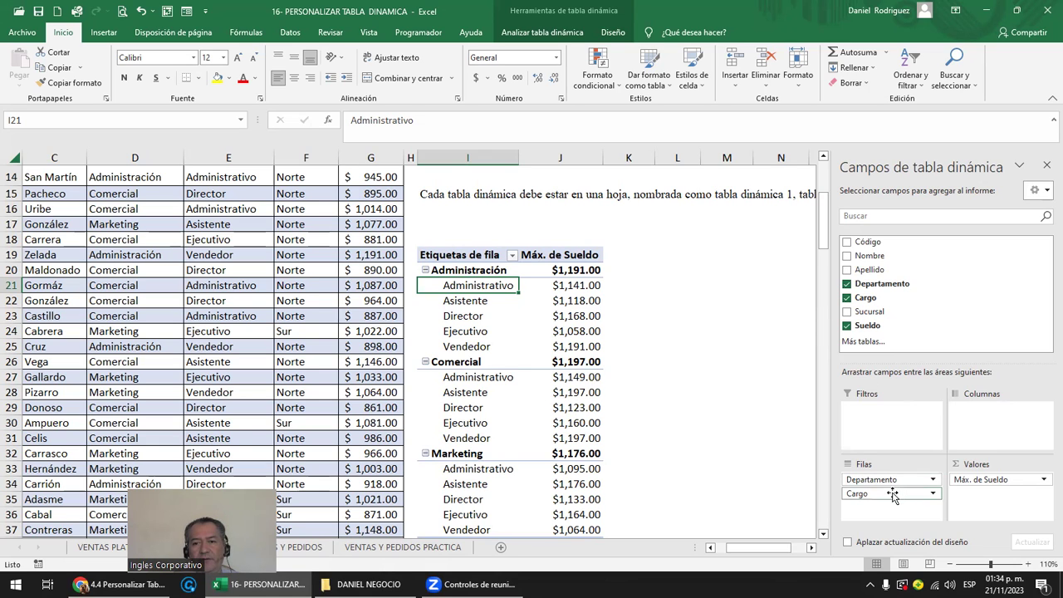
# Try Departamento as the column field with Cargo in the rows and review the resulting column and row labels.
pyautogui.moveTo(886, 480); pyautogui.dragTo(988, 415)
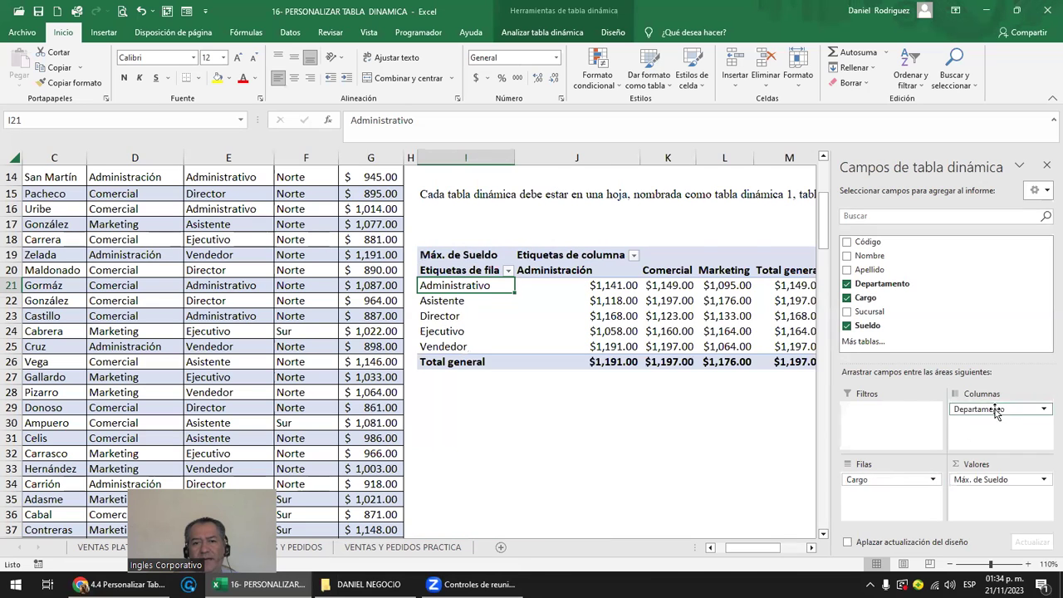
pyautogui.click(669, 424)
pyautogui.press('Right')
pyautogui.press('Right')
pyautogui.press('Right')
pyautogui.press('Right')
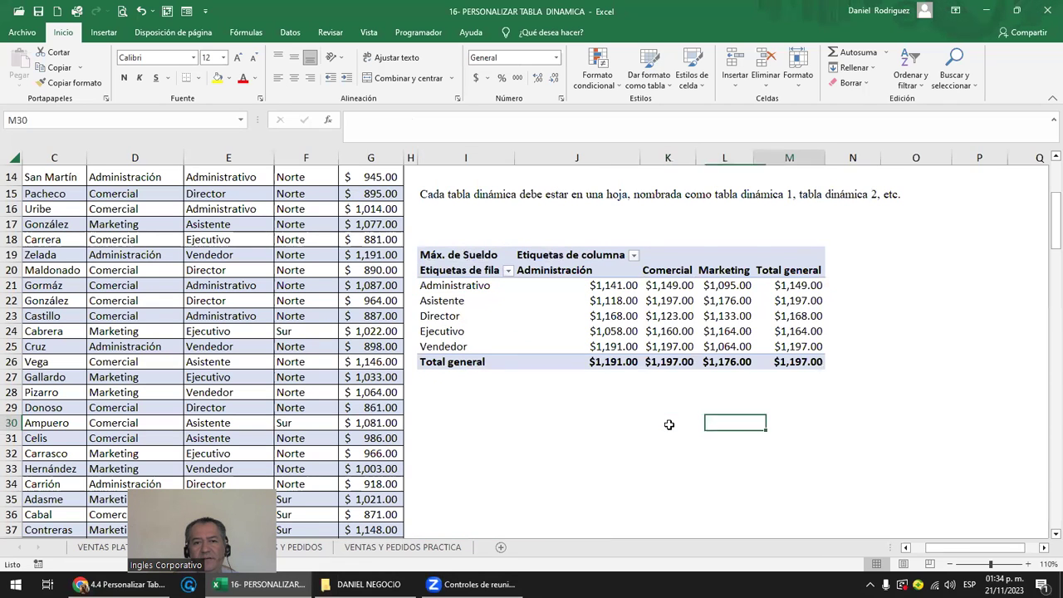
pyautogui.press('Right')
pyautogui.moveTo(543, 271); pyautogui.dragTo(789, 271)
pyautogui.click(475, 285)
pyautogui.moveTo(475, 285); pyautogui.dragTo(474, 334)
# Arrange the pivot table with Departamento as the row field and Cargo as the column field, and check its full width and grand totals.
pyautogui.moveTo(974, 415)
pyautogui.mouseDown()
pyautogui.moveTo(882, 490)
pyautogui.moveTo(879, 472)
pyautogui.moveTo(893, 498)
pyautogui.moveTo(898, 425)
pyautogui.moveTo(971, 415)
pyautogui.mouseUp()
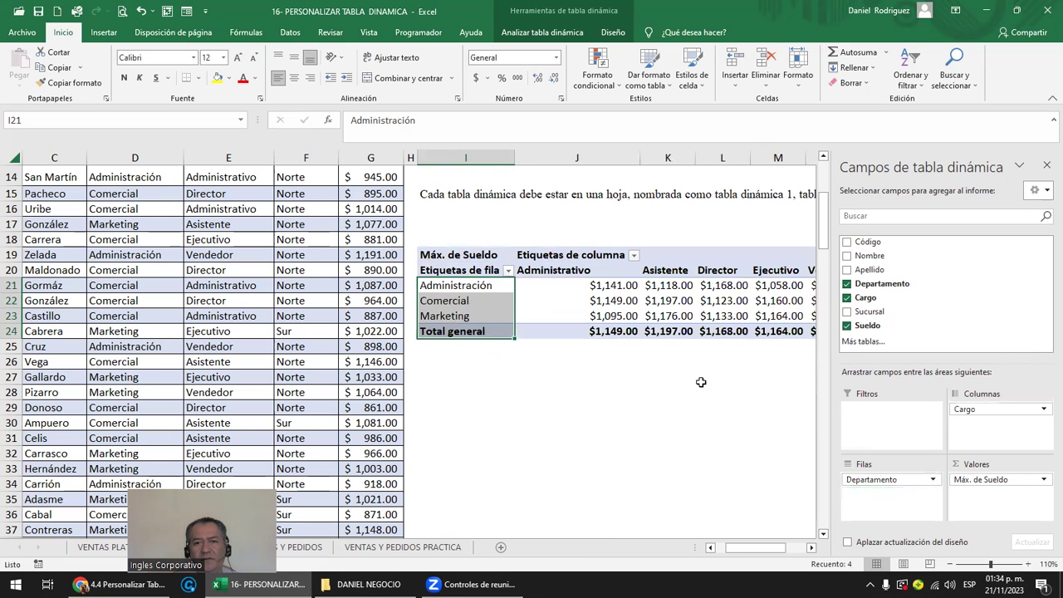
pyautogui.click(671, 379)
pyautogui.press('Right')
pyautogui.press('Right')
pyautogui.press('Right')
pyautogui.press('Right')
pyautogui.press('Right')
pyautogui.press('Right')
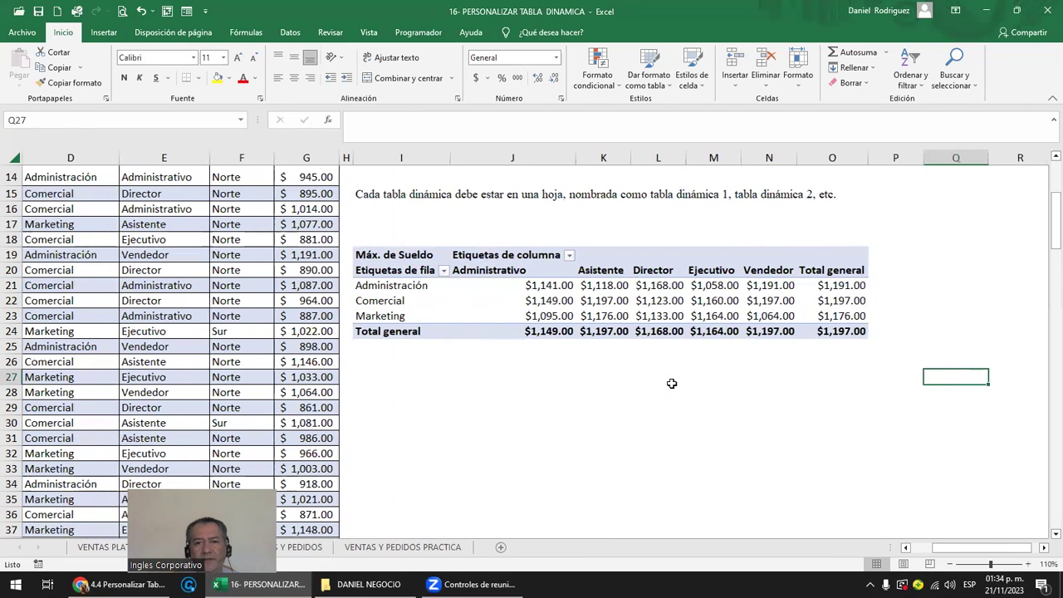
pyautogui.press('Right')
pyautogui.click(739, 284)
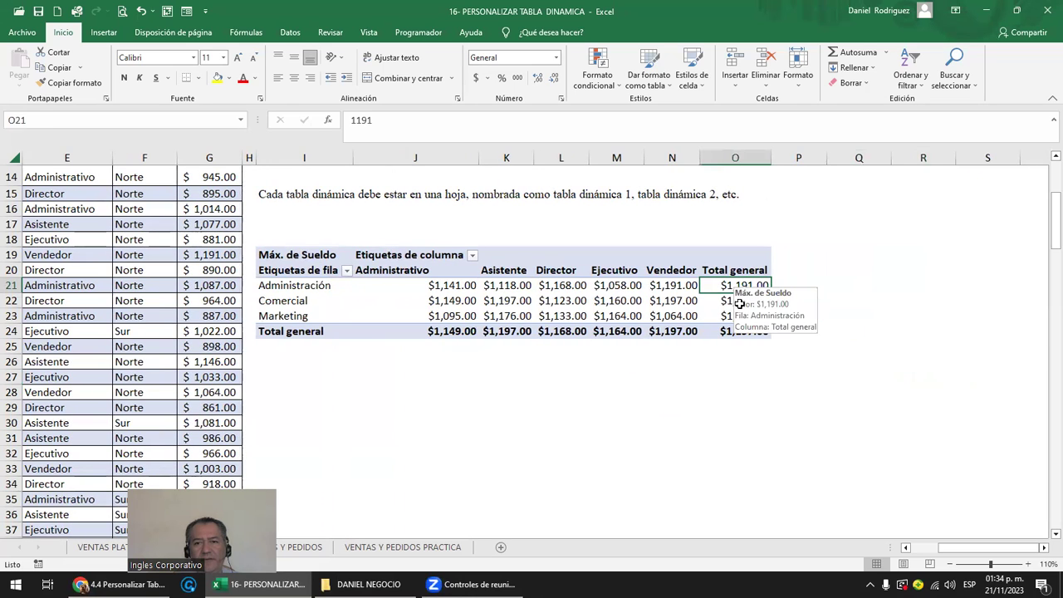
pyautogui.click(712, 419)
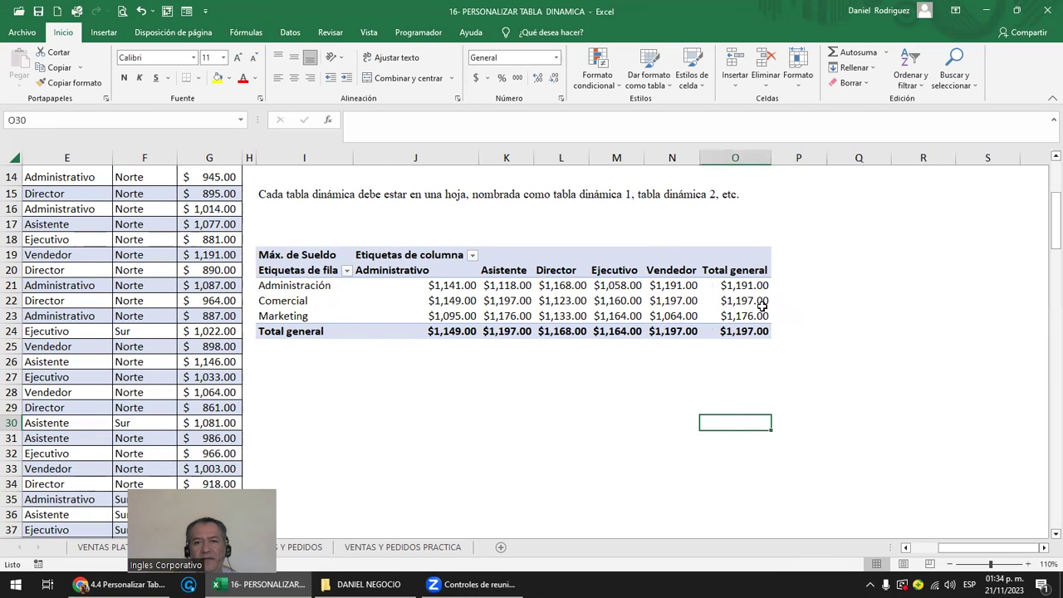
pyautogui.moveTo(739, 284)
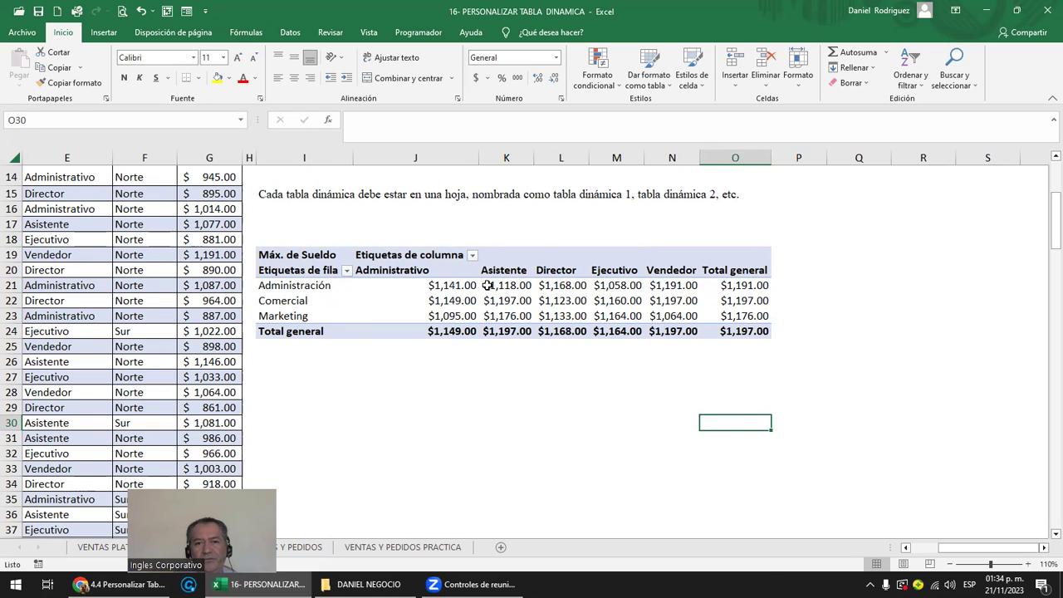
# Remove Cargo from the column fields, add it back there, and compare the pivot table with the Tabla dinámica 4 instruction.
pyautogui.click(258, 300)
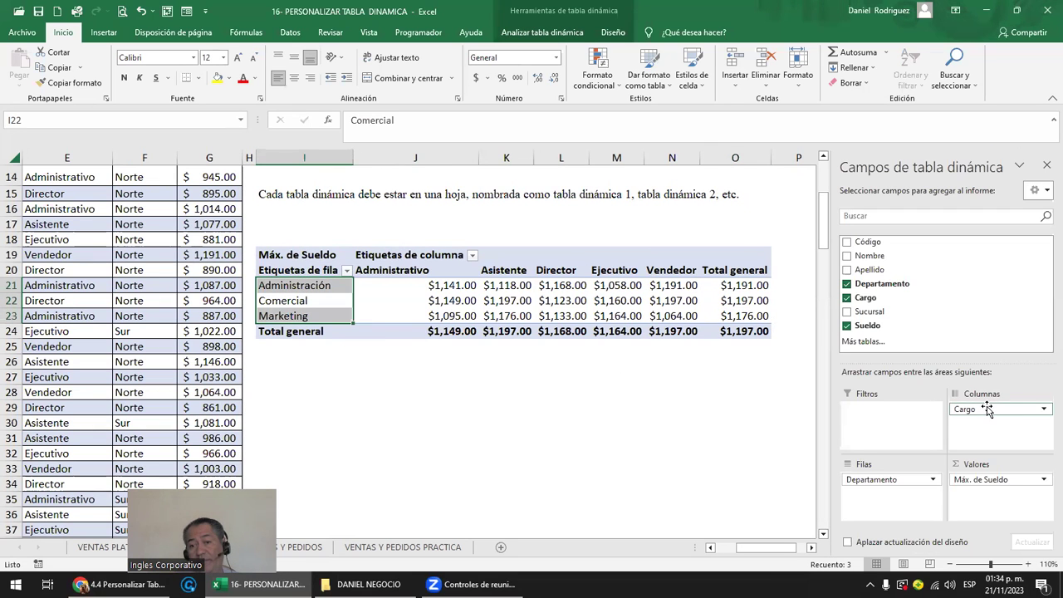
pyautogui.moveTo(986, 409); pyautogui.dragTo(959, 304)
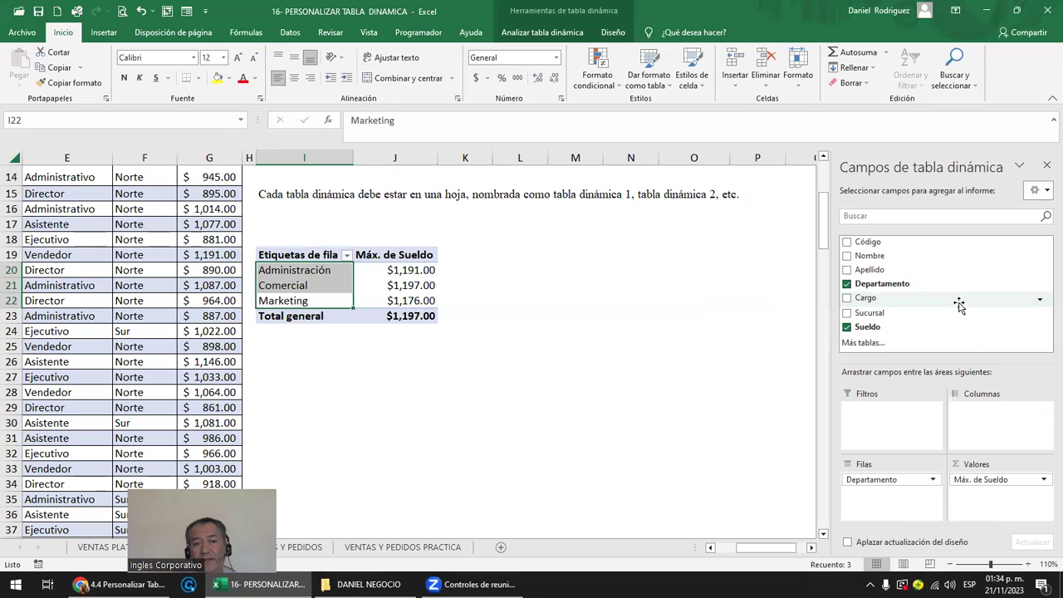
pyautogui.moveTo(885, 299); pyautogui.dragTo(984, 430)
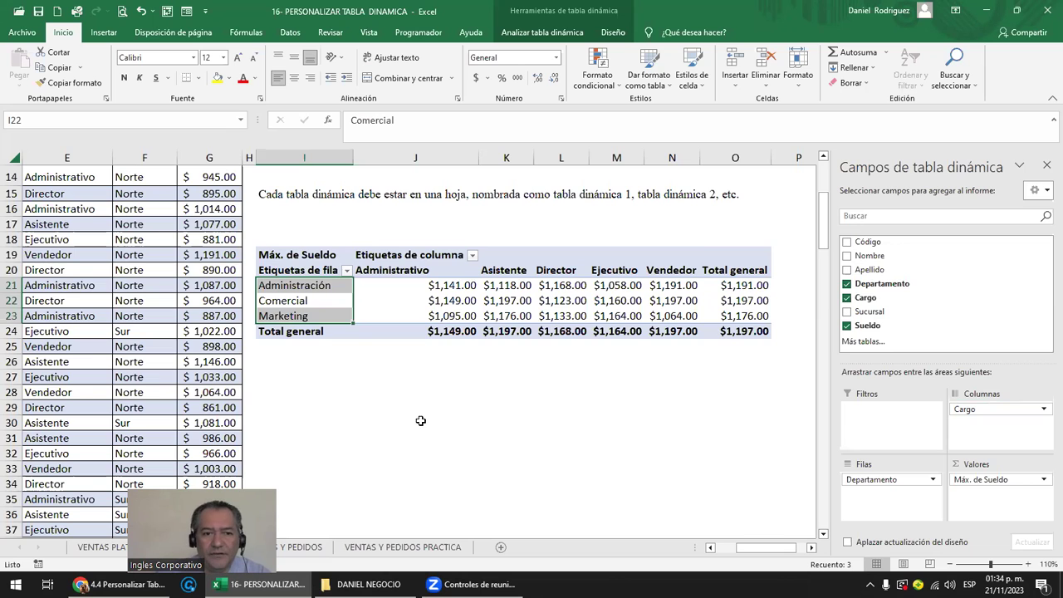
pyautogui.scroll(3, 298, 398)
pyautogui.scroll(2, 298, 398)
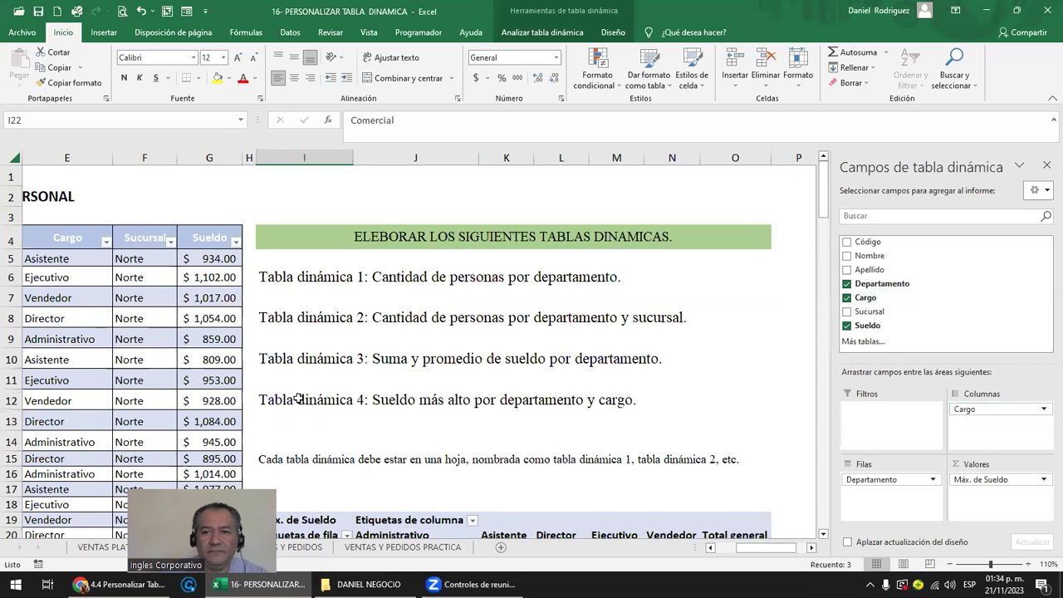
pyautogui.scroll(-4, 298, 398)
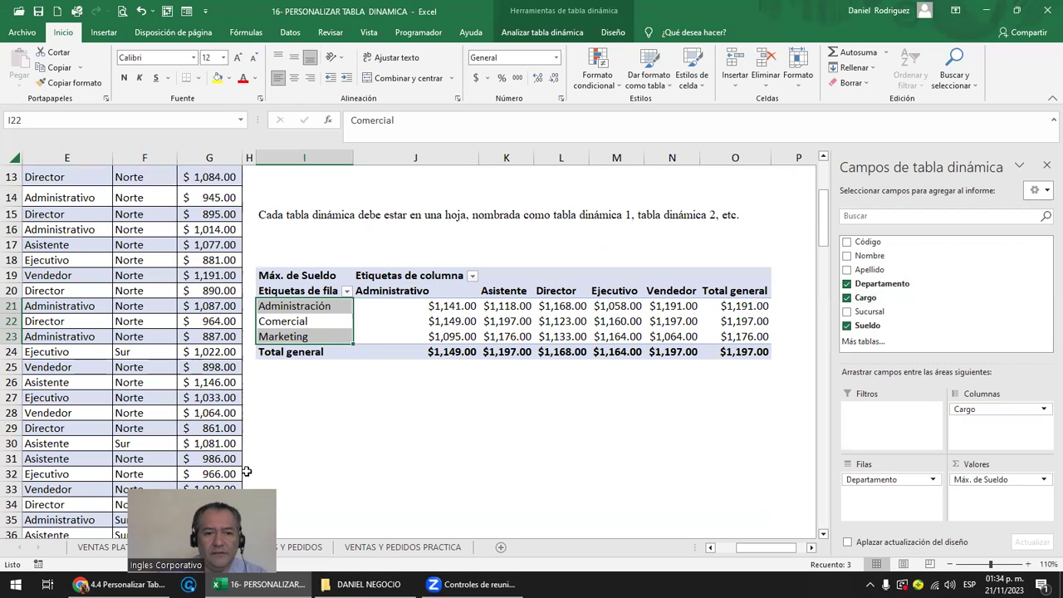
# Insert a blank column immediately after the Ventas column on the VENTAS PLATAFORMA sheet.
pyautogui.click(124, 547)
pyautogui.click(249, 367)
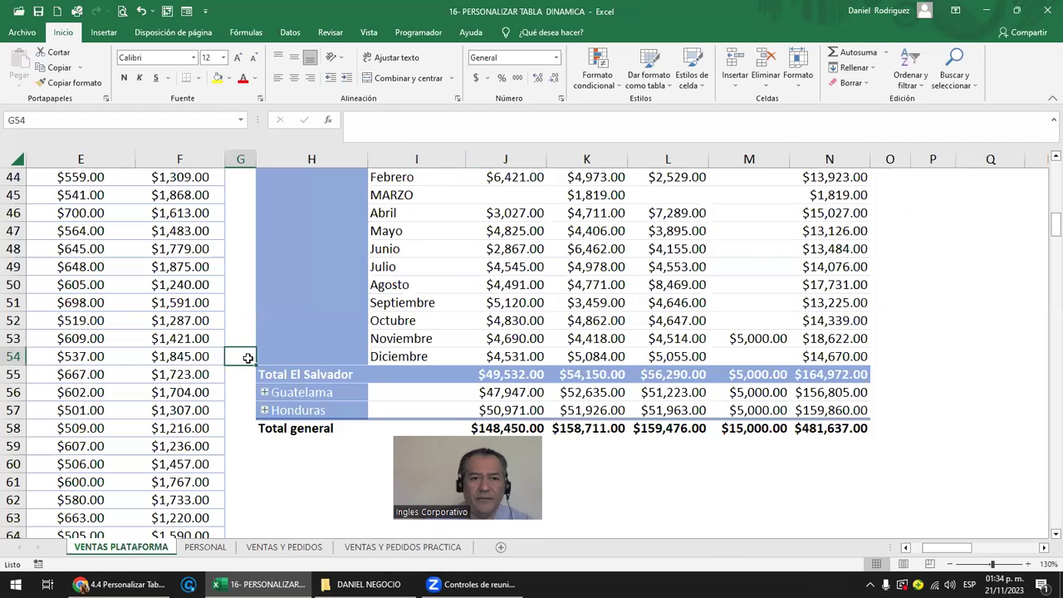
pyautogui.scroll(10, 248, 358)
pyautogui.scroll(4, 247, 358)
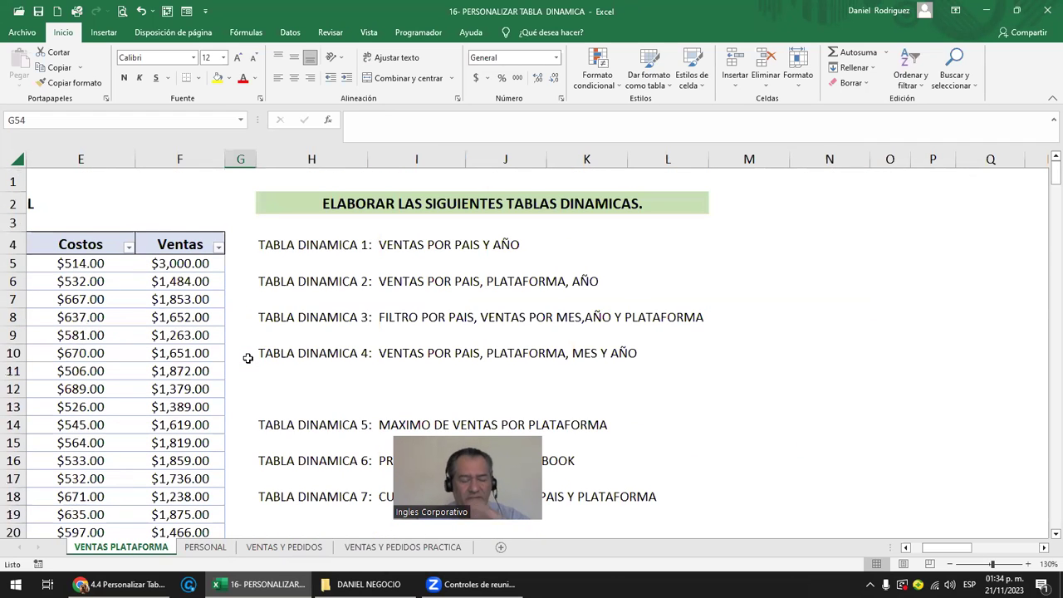
pyautogui.click(90, 239)
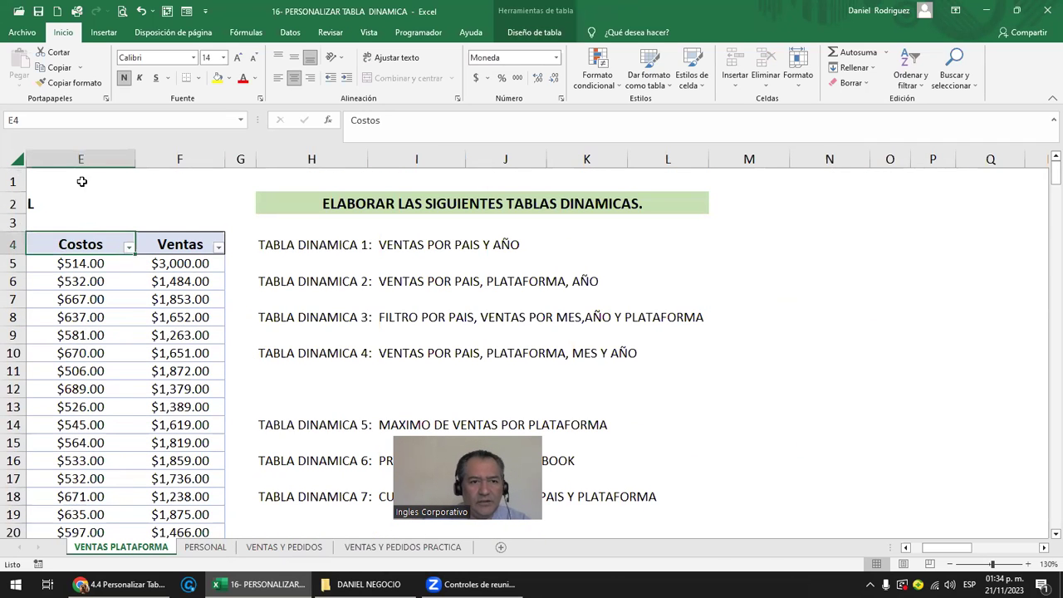
pyautogui.click(80, 158)
pyautogui.click(184, 159)
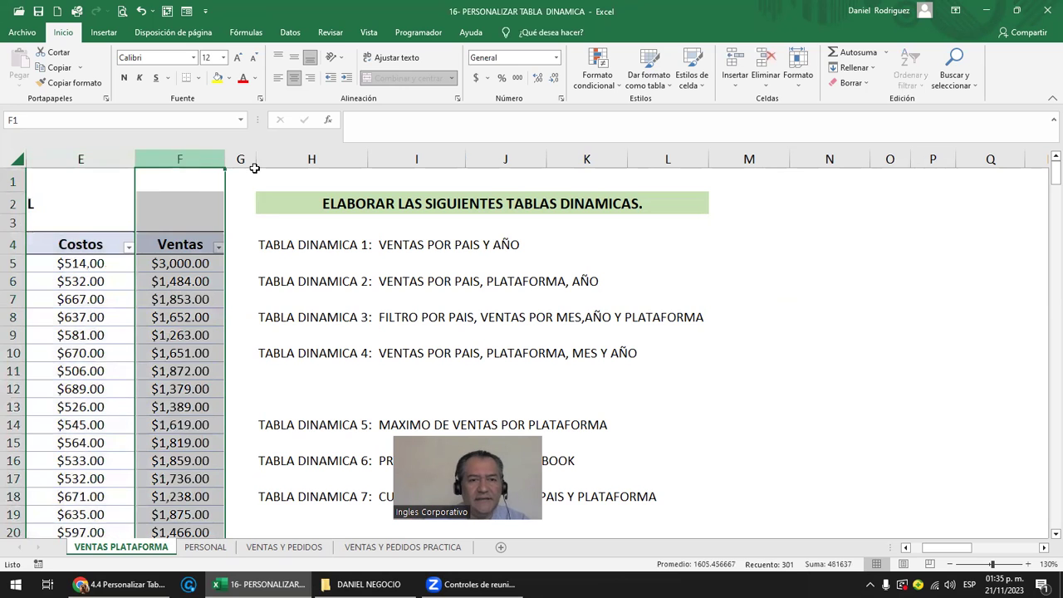
pyautogui.click(243, 160)
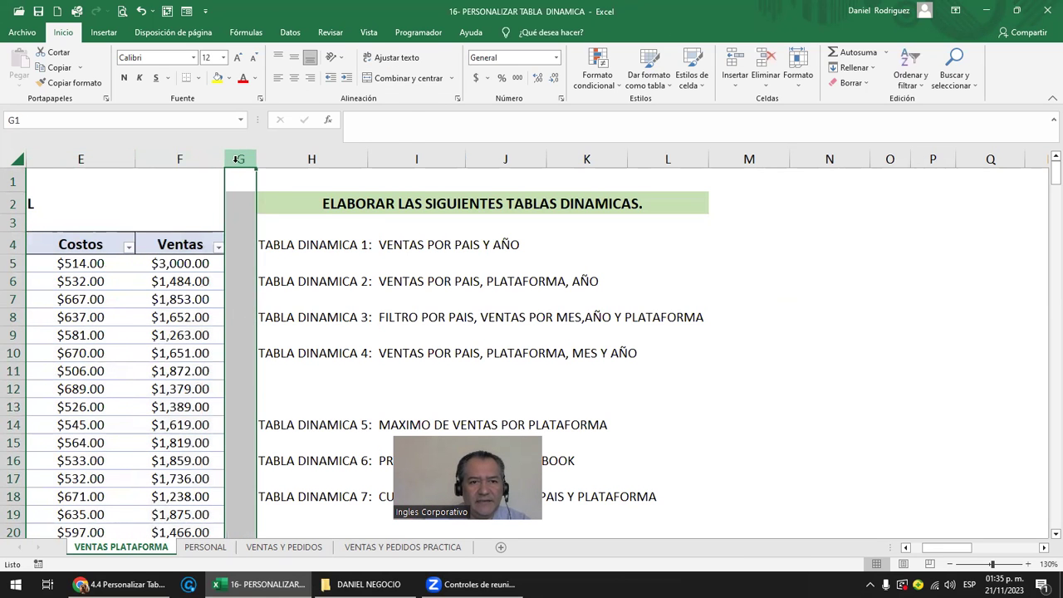
pyautogui.rightClick(236, 158)
pyautogui.click(270, 274)
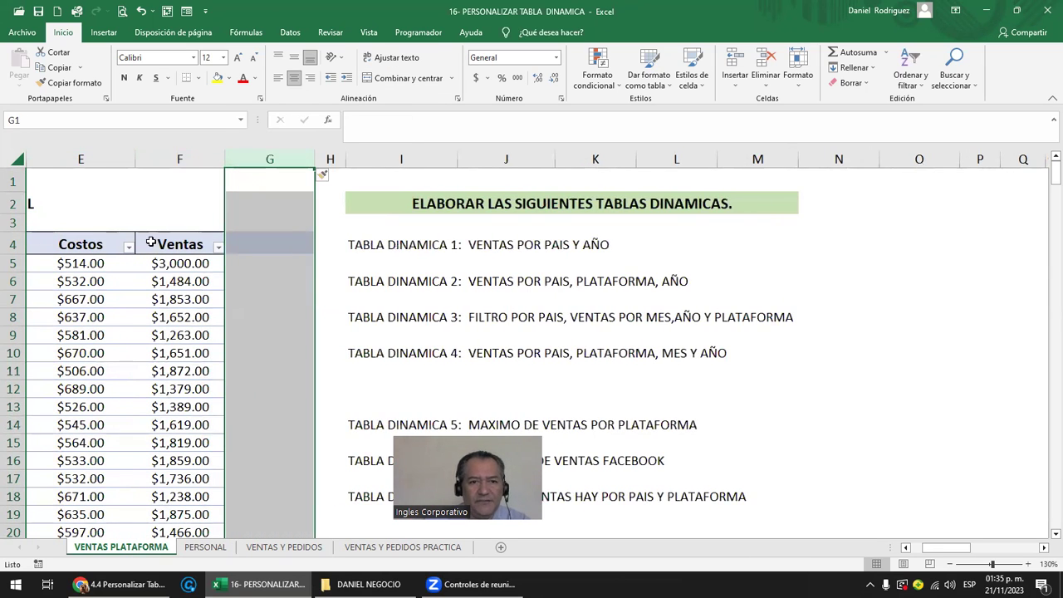
# Enter the header GANANCIA in cell G4, extending the sales table with the new column.
pyautogui.click(80, 247)
pyautogui.click(168, 246)
pyautogui.click(80, 246)
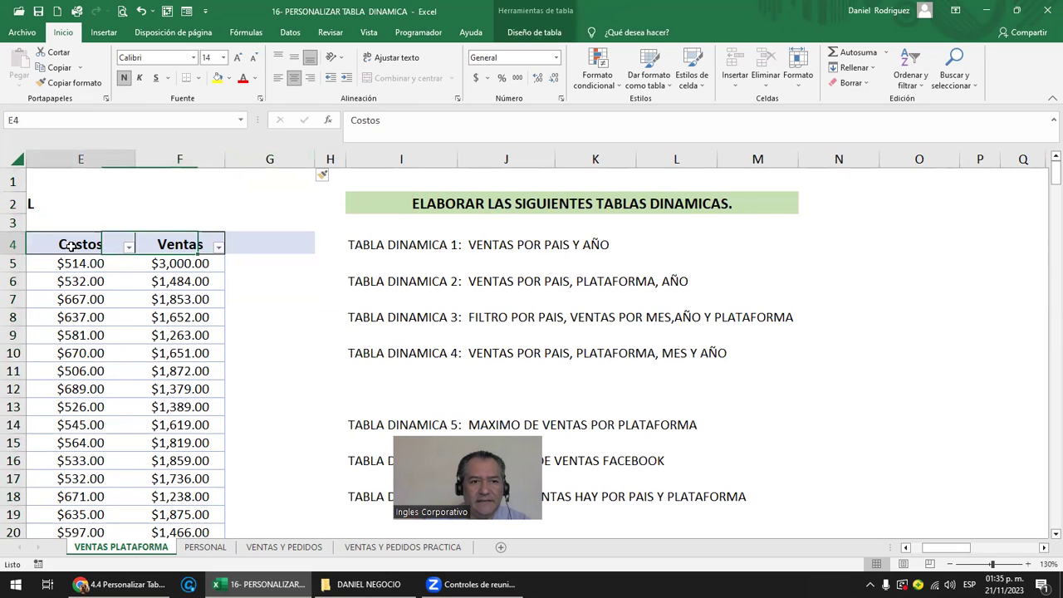
pyautogui.click(254, 244)
pyautogui.write('G')
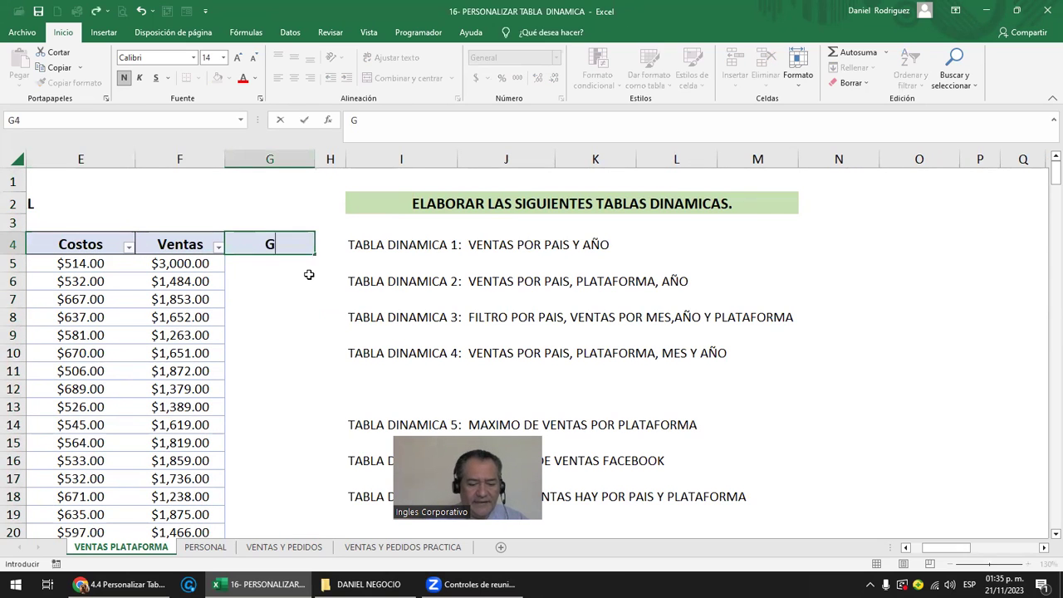
pyautogui.write('ANANCIA')
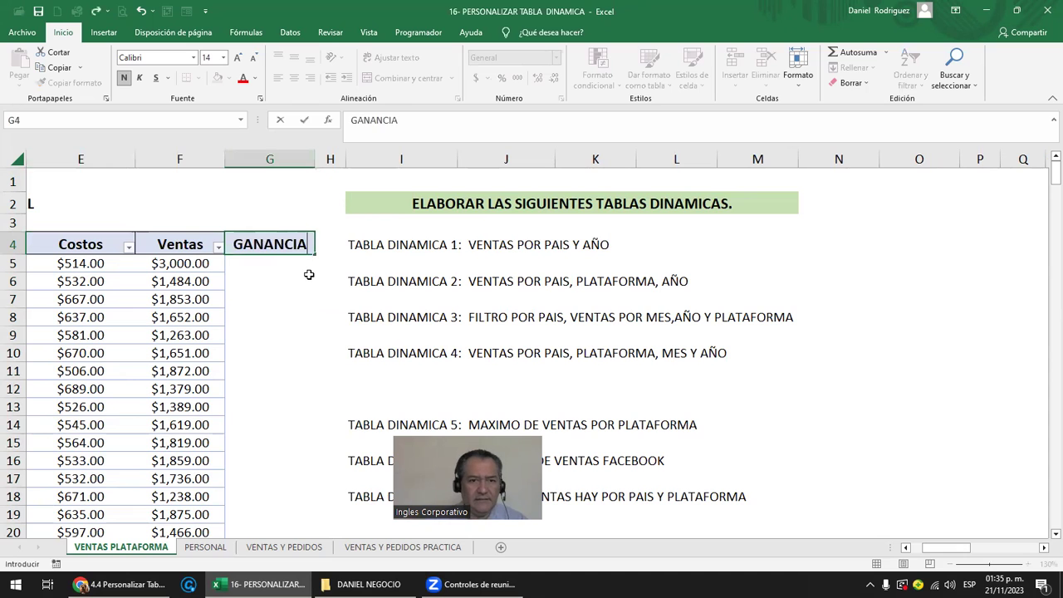
pyautogui.press('Return')
pyautogui.write('=')
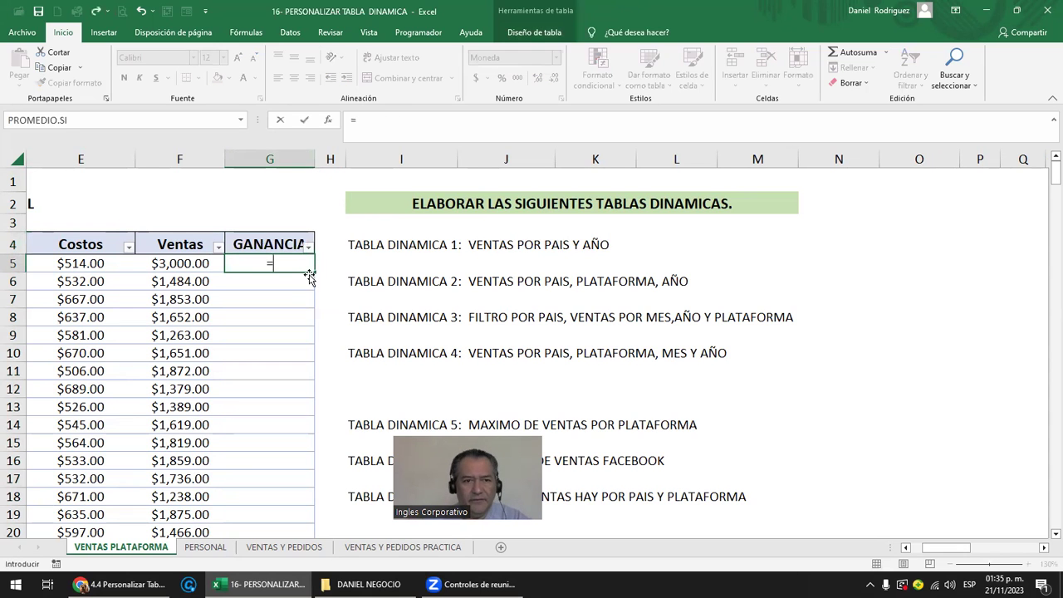
pyautogui.press('Left')
pyautogui.write('-')
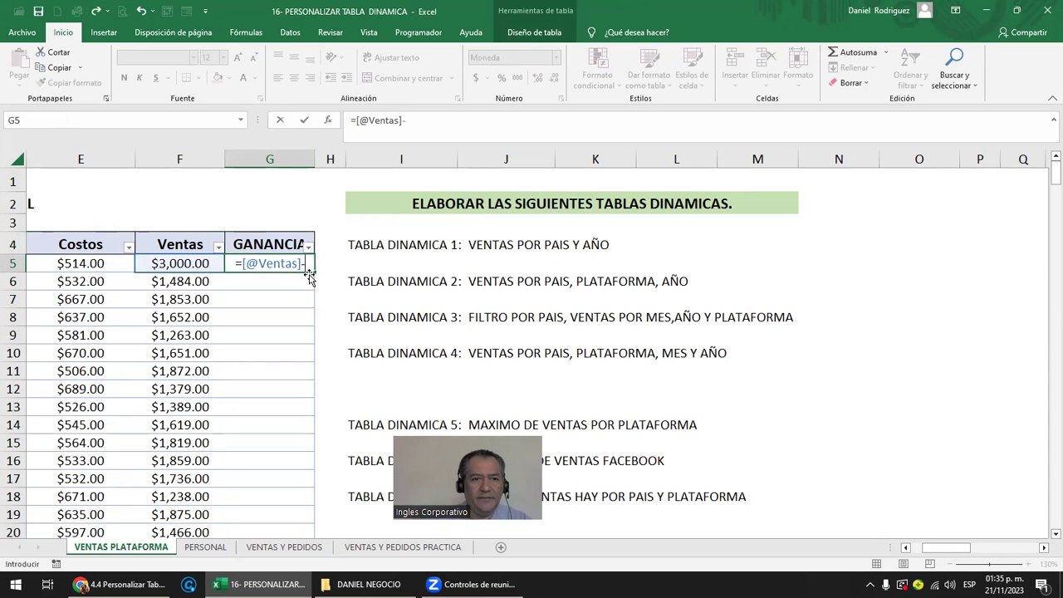
pyautogui.press('Left')
pyautogui.press('Left')
pyautogui.press('Return')
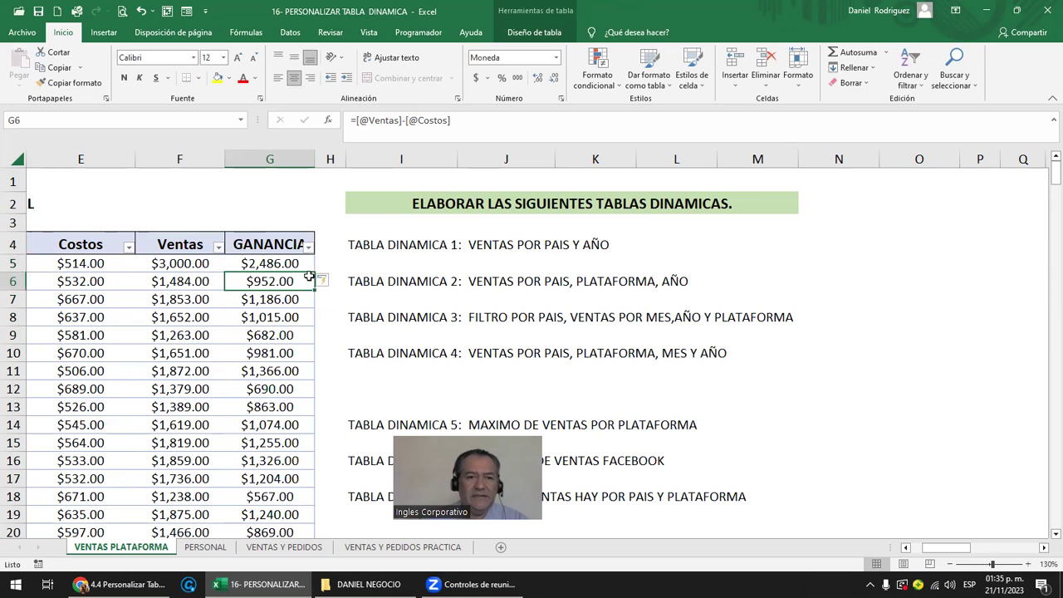
pyautogui.click(277, 159)
pyautogui.scroll(-3, 283, 294)
pyautogui.scroll(3, 283, 295)
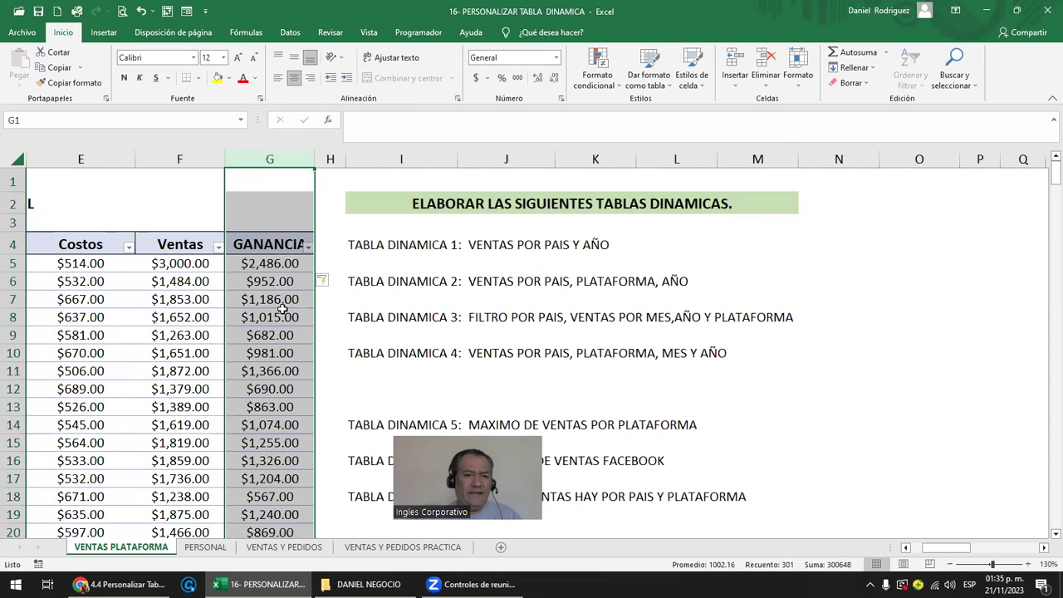
# Undo the automatic fill of the profit formula down the GANANCIA column.
pyautogui.click(275, 266)
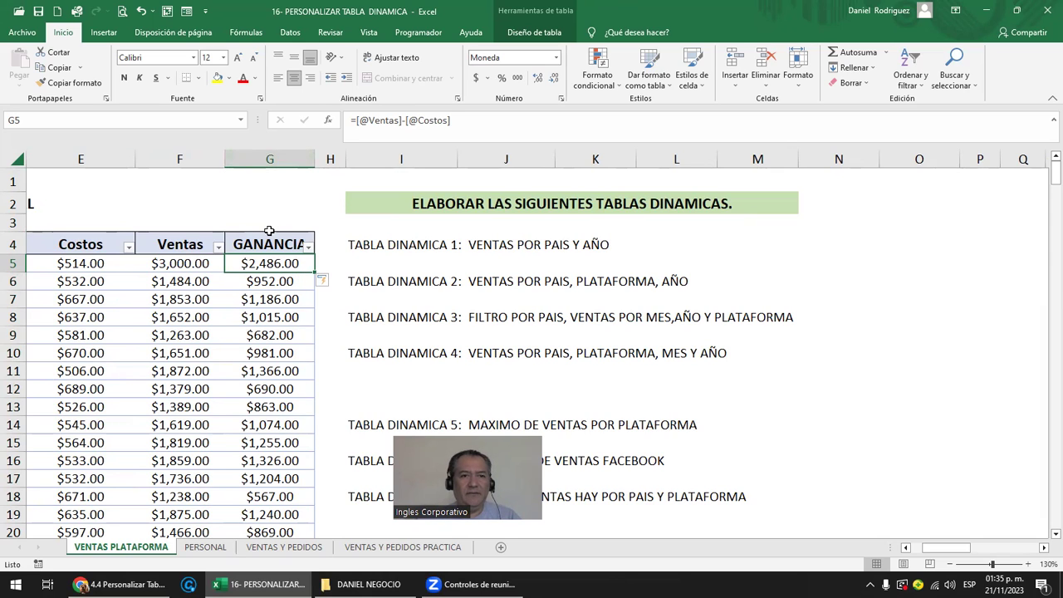
pyautogui.hotkey('ctrl', 'z')
pyautogui.hotkey('ctrl', 'z')
pyautogui.hotkey('ctrl', 'z')
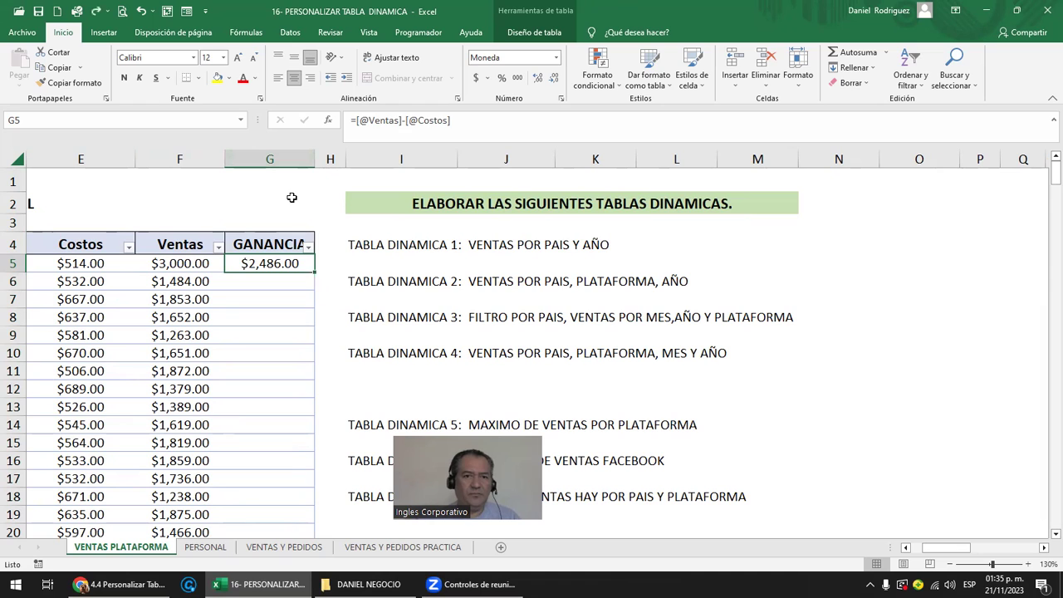
# Undo the GANANCIA formula and header so that column G beside the sales table is blank again.
pyautogui.click(268, 293)
pyautogui.press('Up')
pyautogui.press('Up')
pyautogui.press('Up')
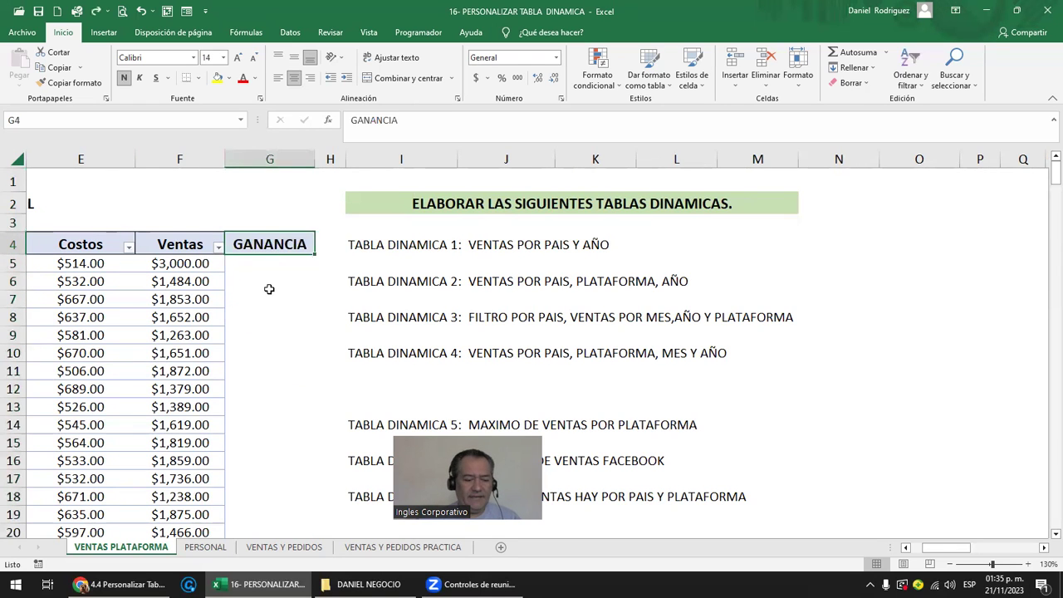
pyautogui.hotkey('ctrl', 'z')
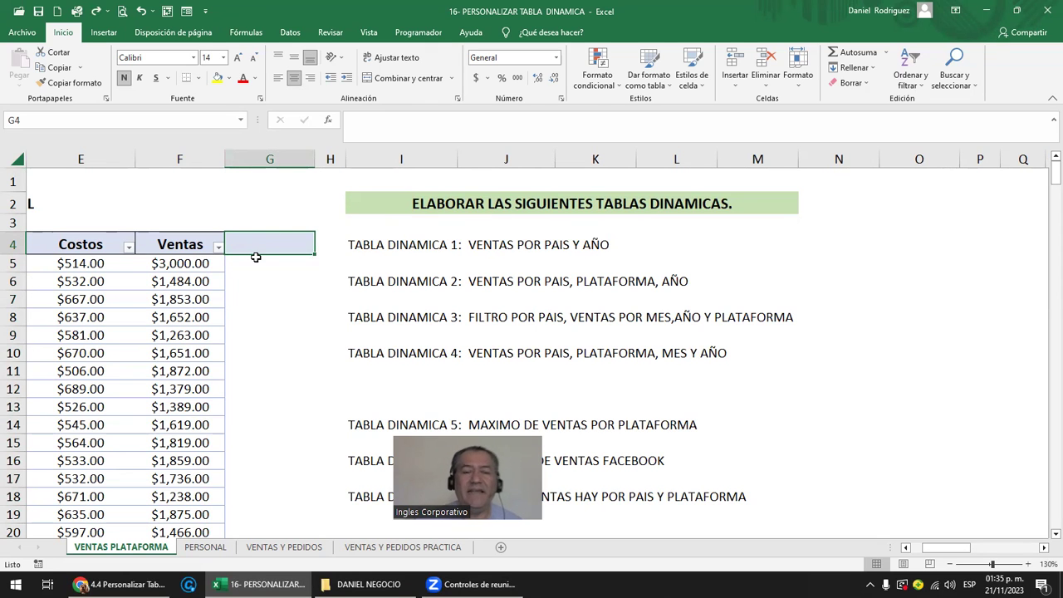
# Replace PAIS and Año with Plataforma as the row field of the first pivot table, and add Costos to its values before Ventas.
pyautogui.scroll(-7, 256, 258)
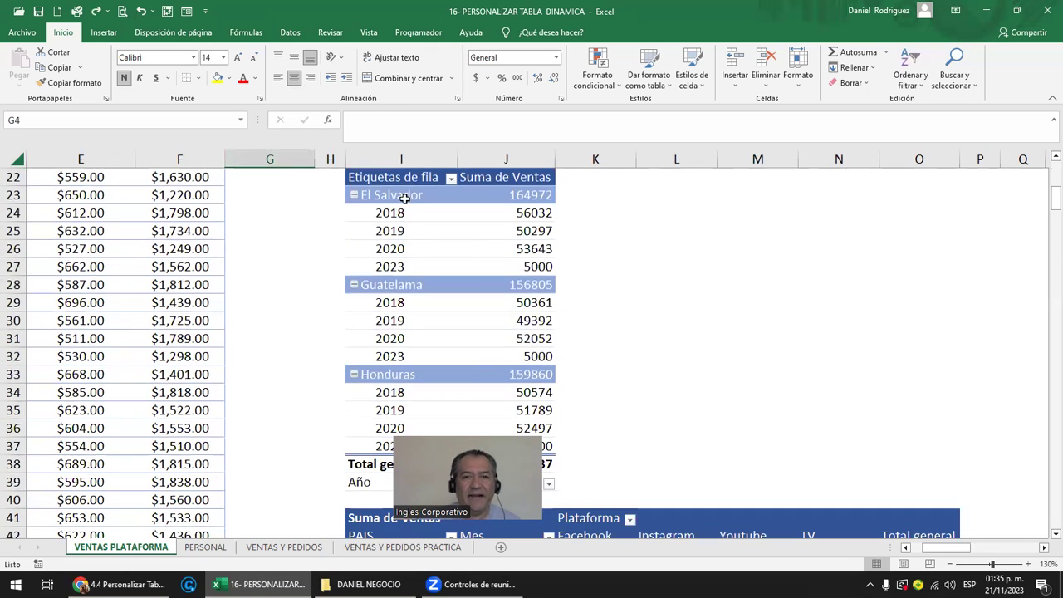
pyautogui.click(404, 198)
pyautogui.scroll(1, 404, 197)
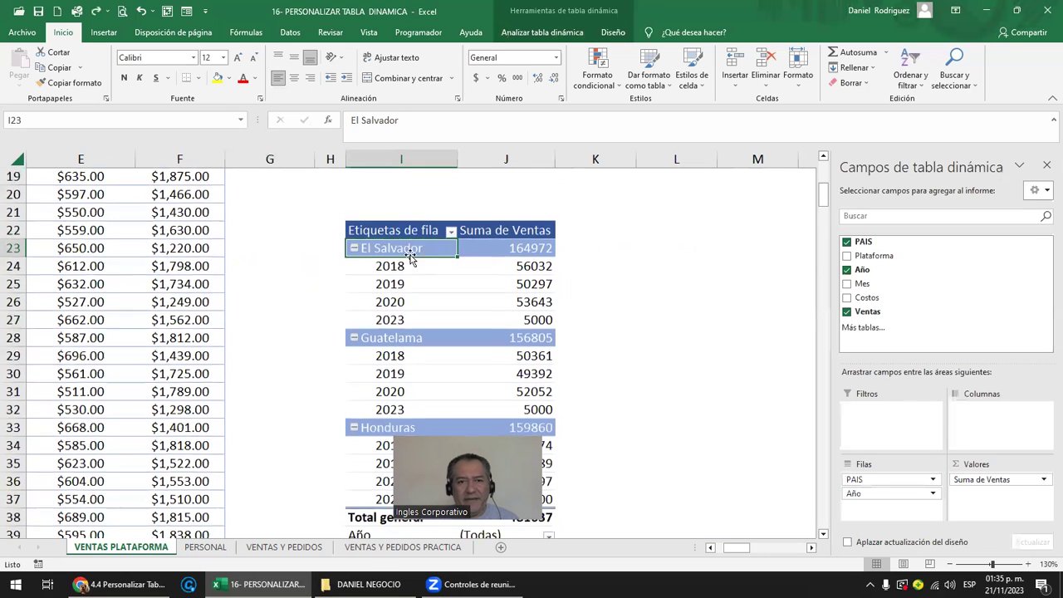
pyautogui.moveTo(593, 244); pyautogui.dragTo(626, 494)
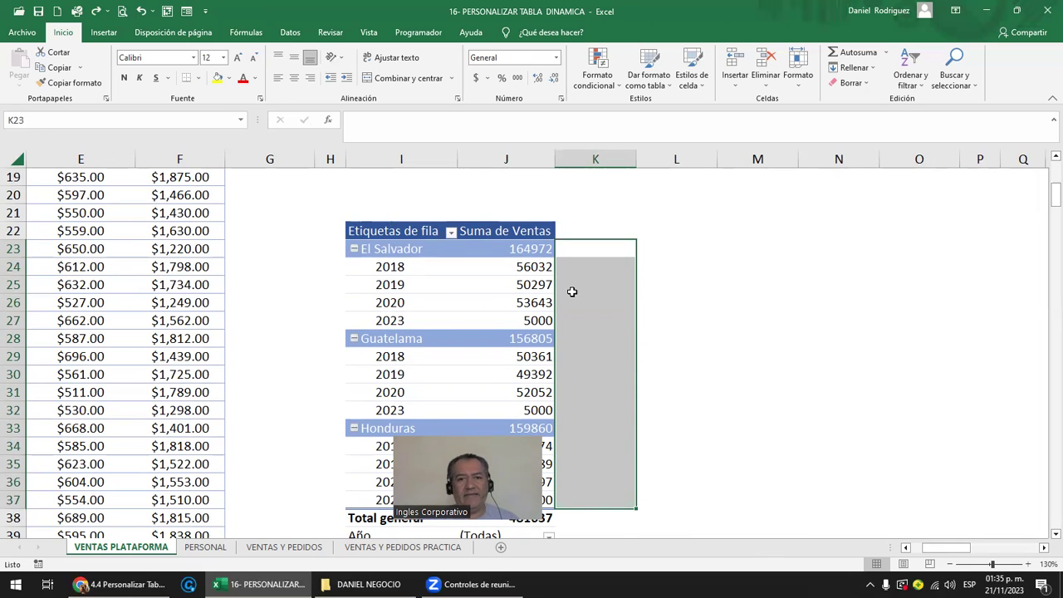
pyautogui.scroll(-1, 572, 291)
pyautogui.scroll(-1, 571, 291)
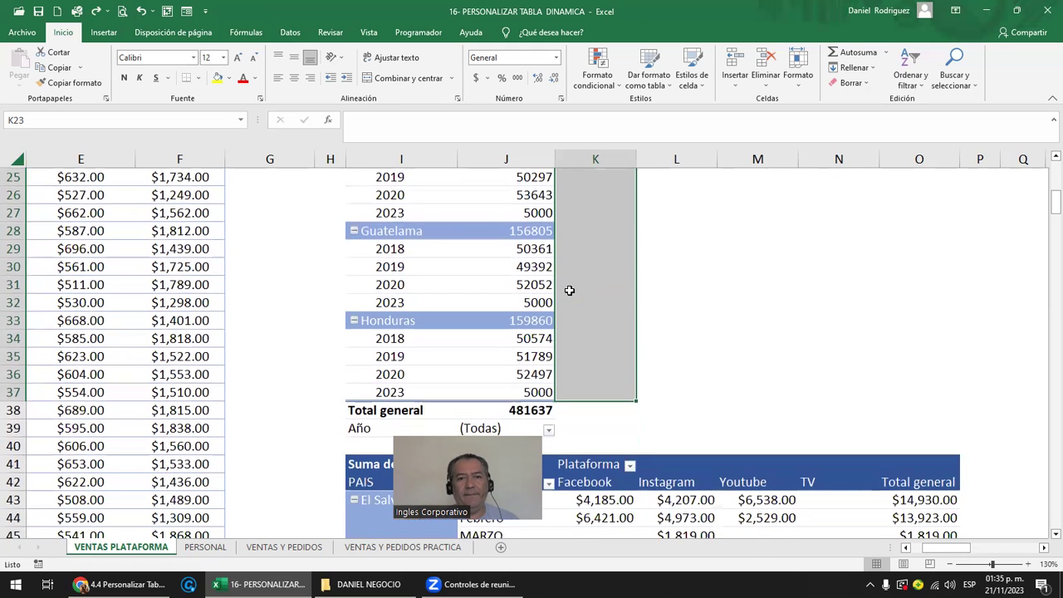
pyautogui.scroll(2, 569, 290)
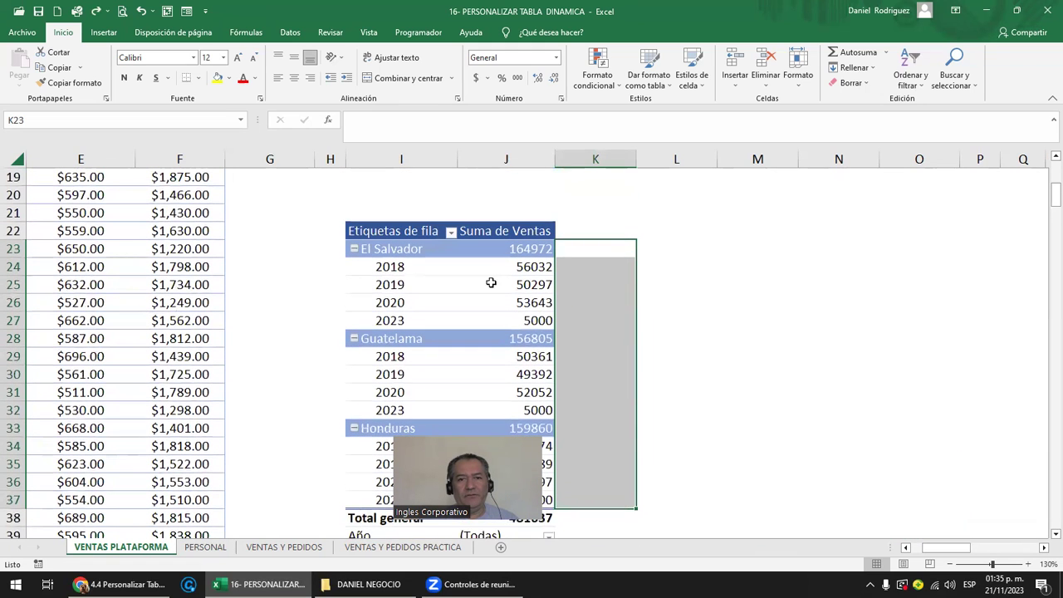
pyautogui.click(398, 249)
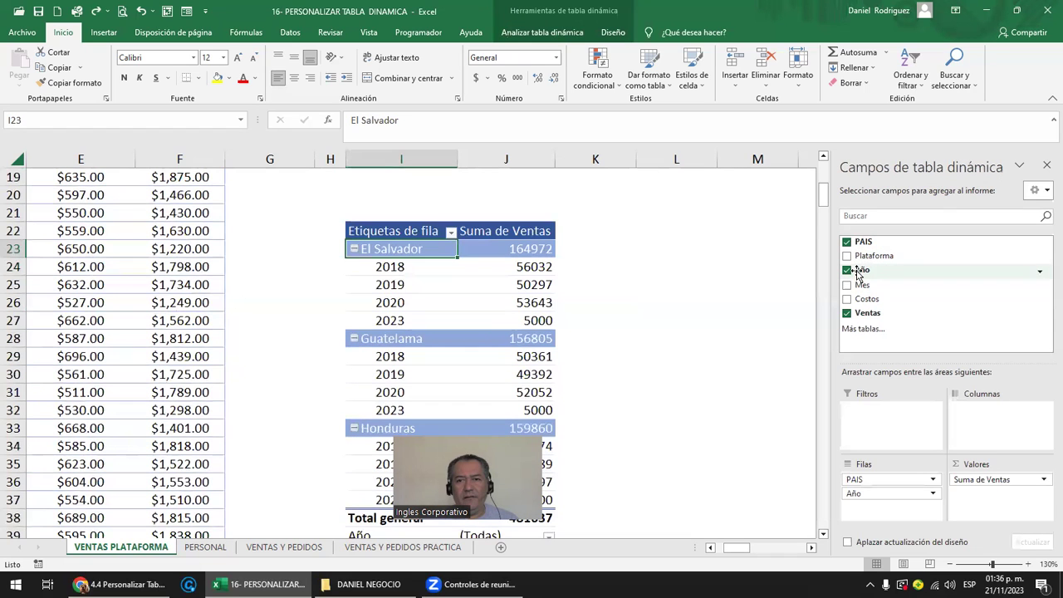
pyautogui.moveTo(893, 496); pyautogui.dragTo(948, 353)
pyautogui.moveTo(875, 486); pyautogui.dragTo(896, 500)
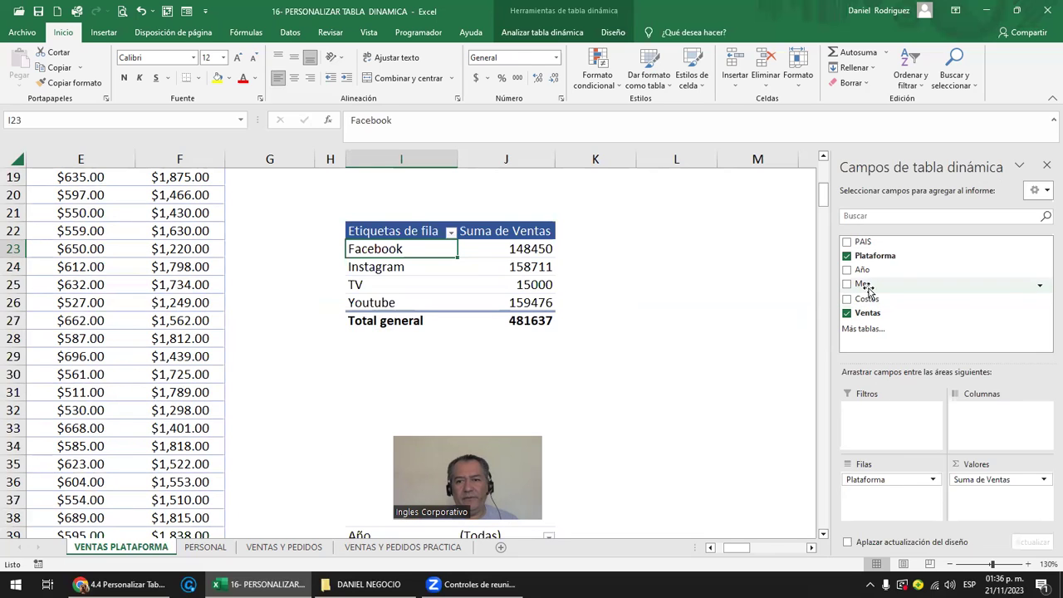
pyautogui.moveTo(881, 299); pyautogui.dragTo(997, 484)
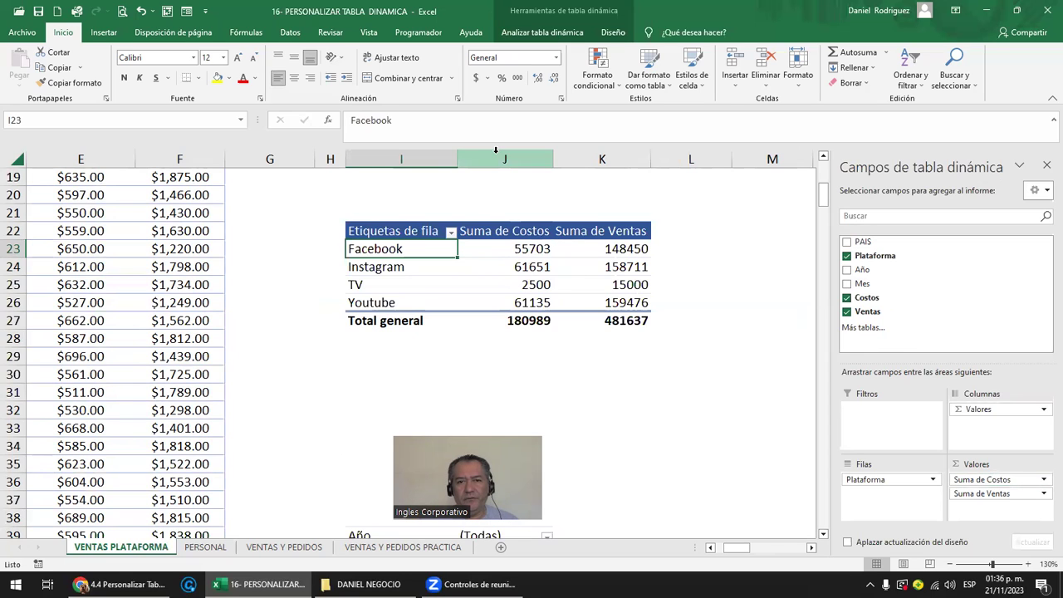
# Add PAIS as a report filter to the pivot table of costs and sales by platform.
pyautogui.click(677, 236)
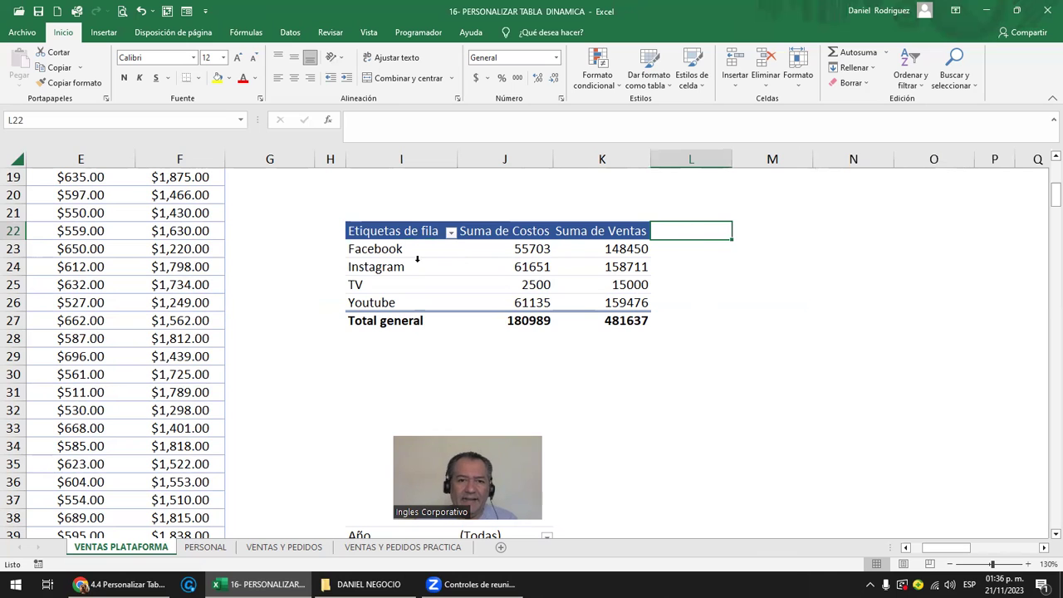
pyautogui.click(377, 240)
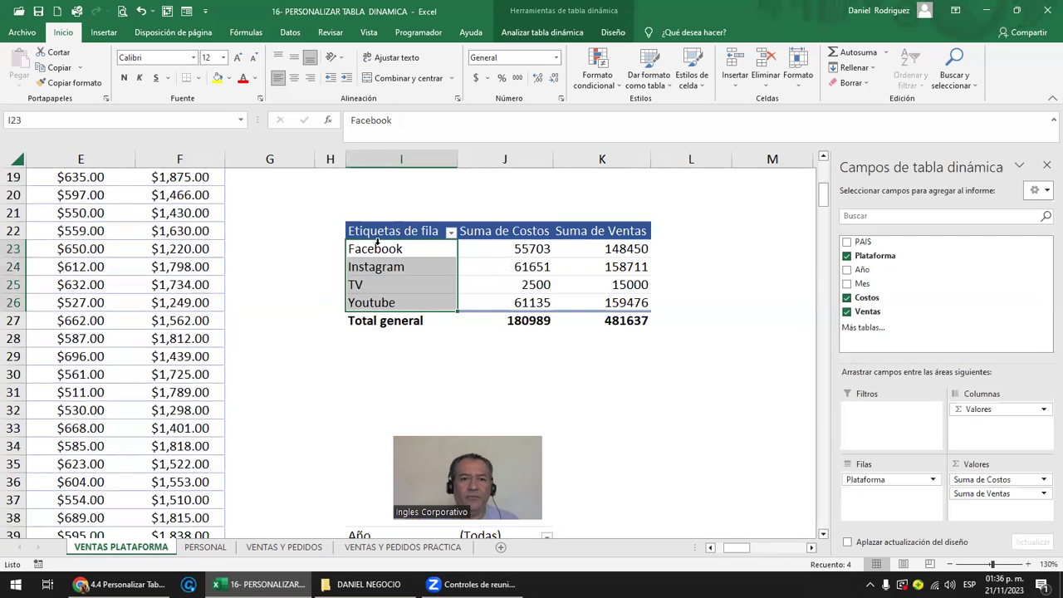
pyautogui.click(514, 231)
pyautogui.click(611, 234)
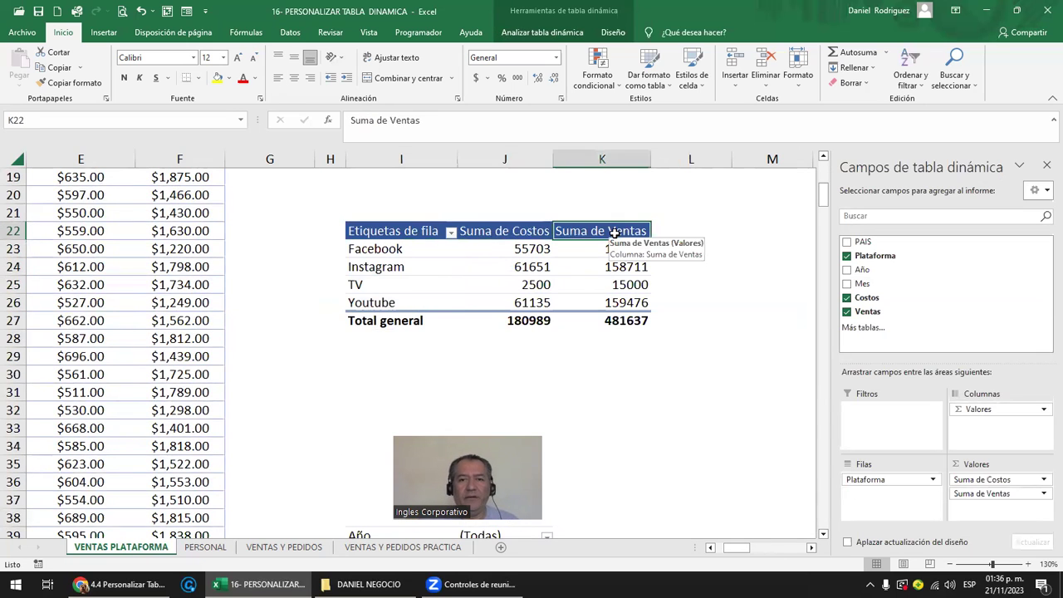
pyautogui.moveTo(860, 270); pyautogui.dragTo(886, 431)
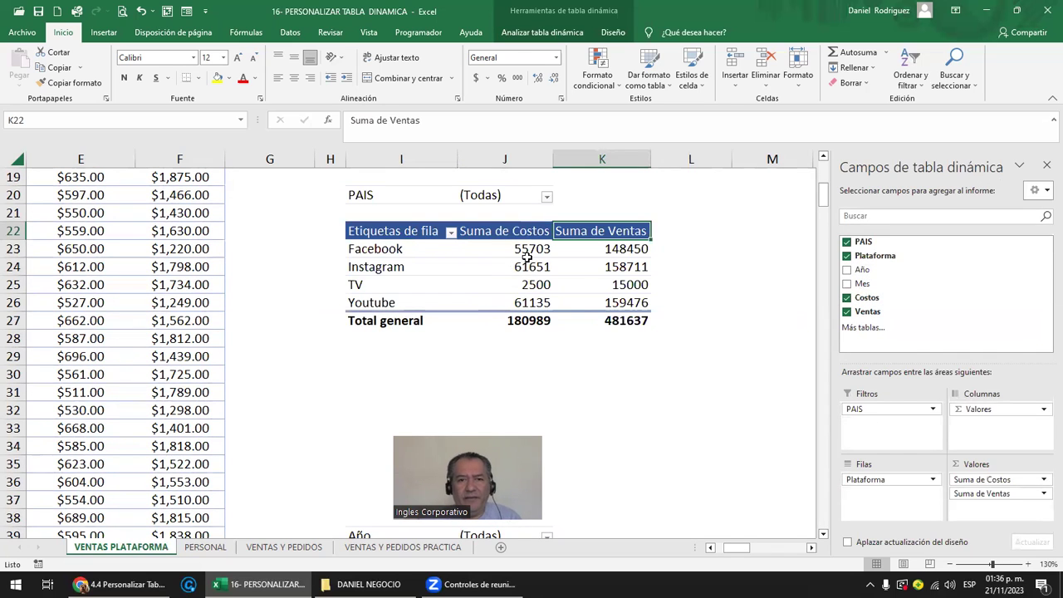
# Examine the pivot's Suma de Ventas column, the empty column L beside it, and blank column G next to the source table.
pyautogui.click(521, 222)
pyautogui.moveTo(631, 239); pyautogui.dragTo(650, 300)
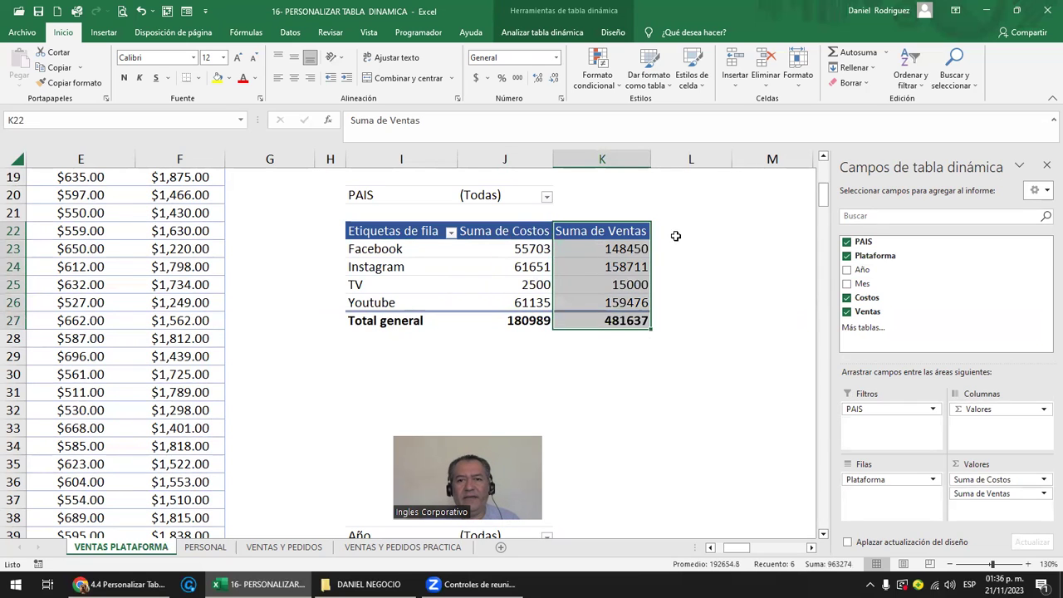
pyautogui.moveTo(676, 230); pyautogui.dragTo(692, 319)
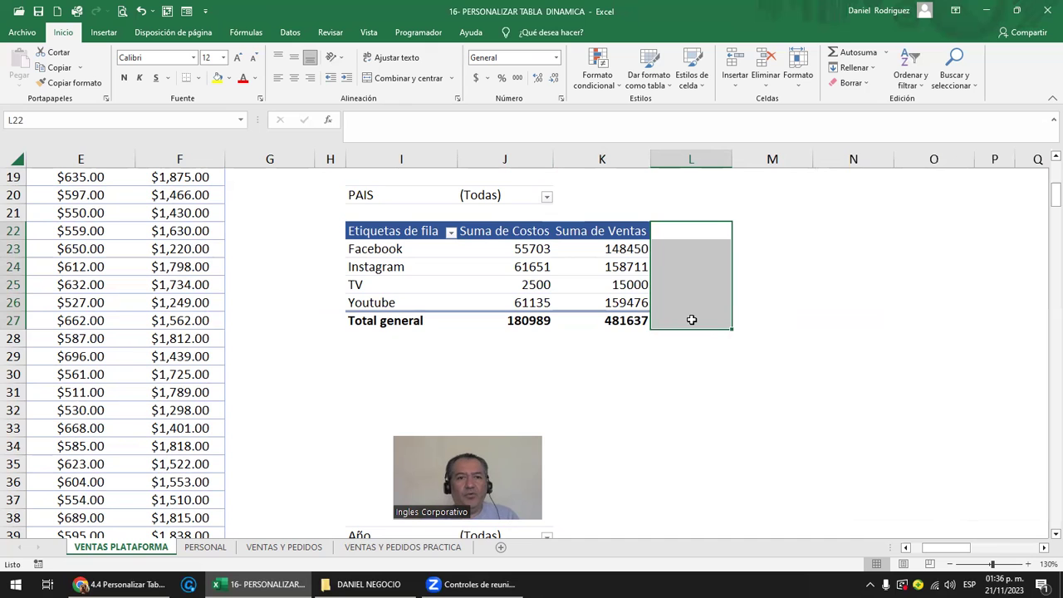
pyautogui.scroll(6, 691, 319)
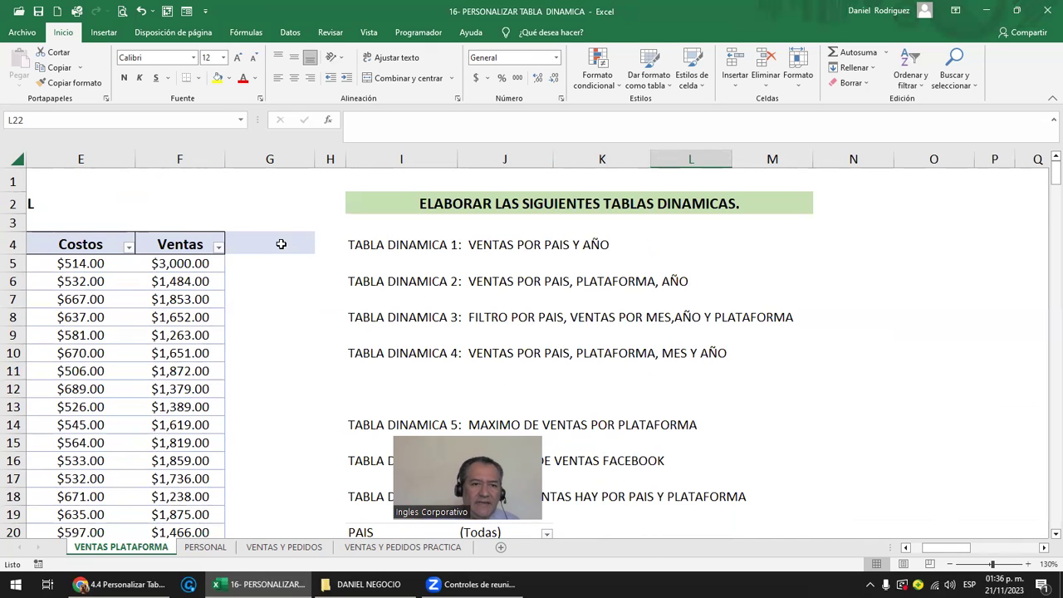
pyautogui.click(259, 158)
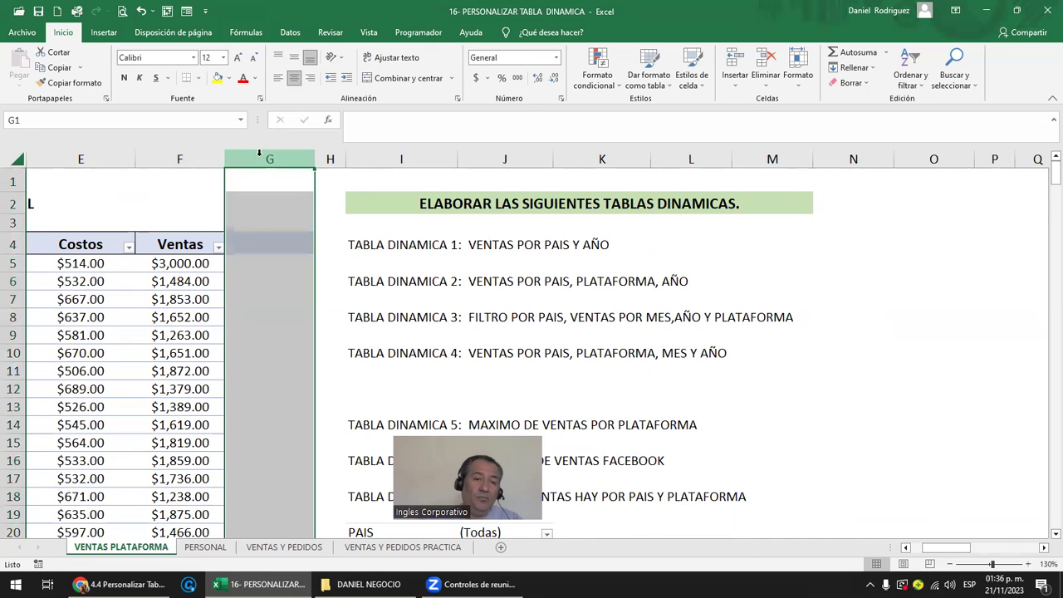
pyautogui.scroll(-6, 353, 339)
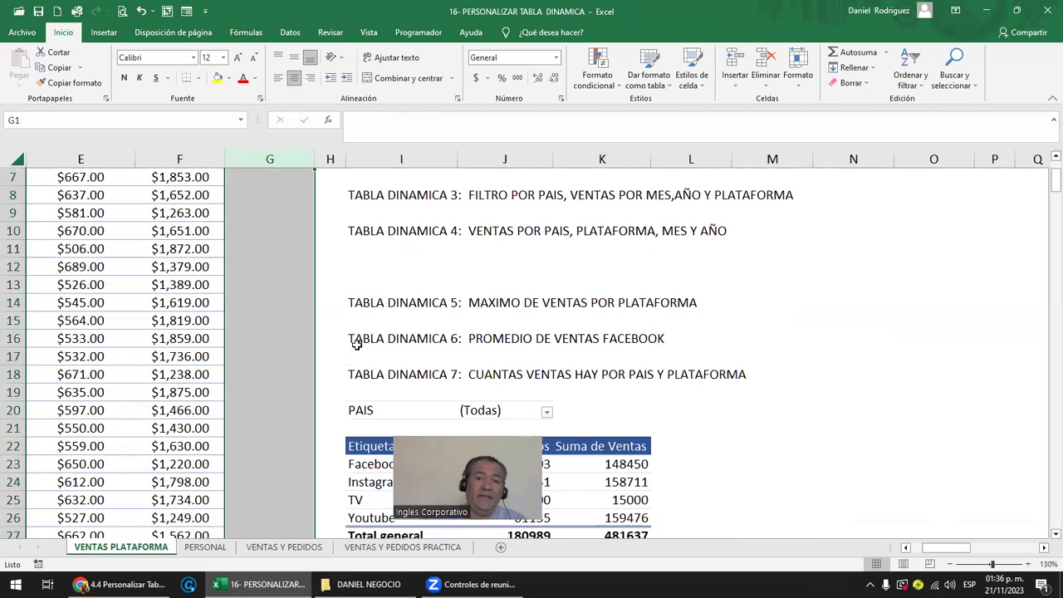
pyautogui.click(384, 231)
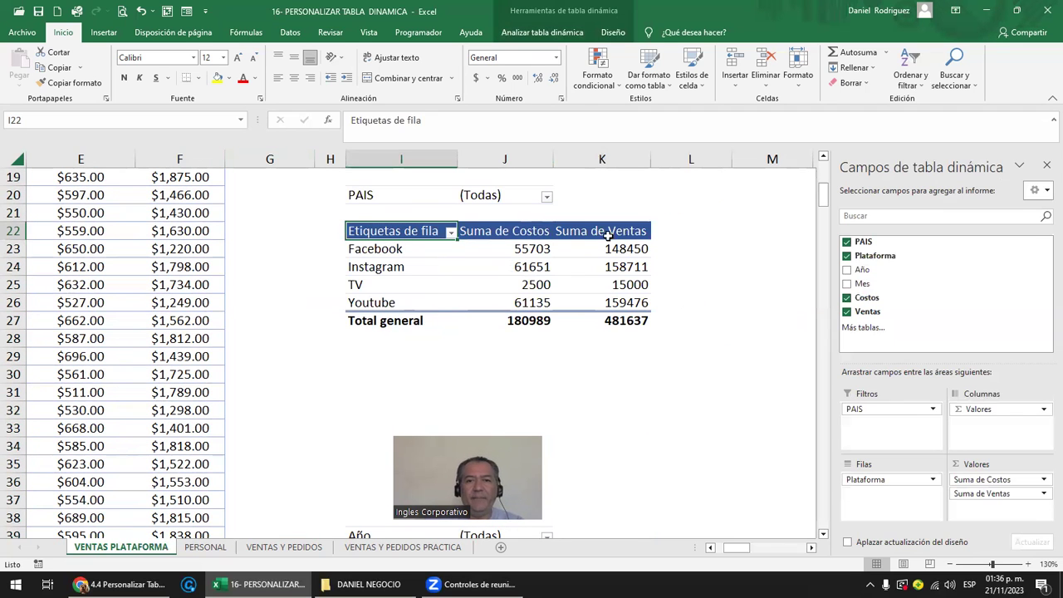
pyautogui.click(635, 233)
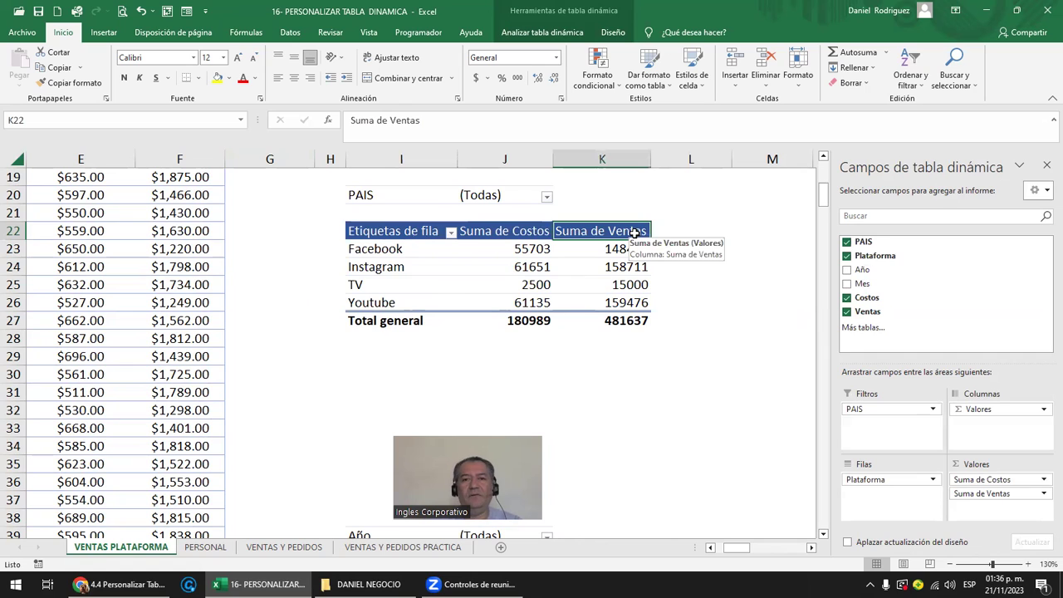
pyautogui.moveTo(675, 231); pyautogui.dragTo(681, 312)
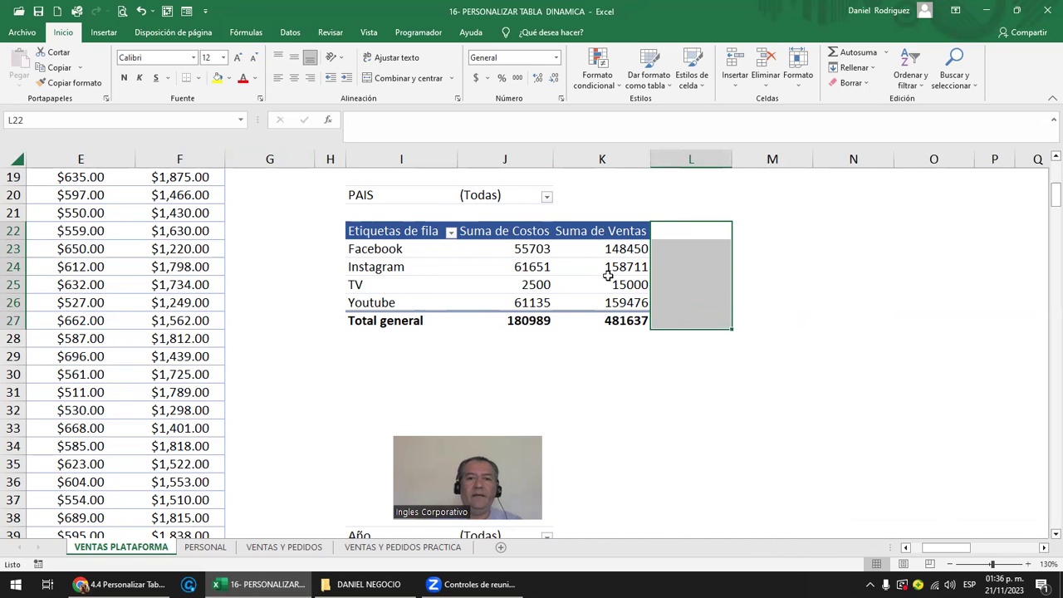
pyautogui.click(608, 237)
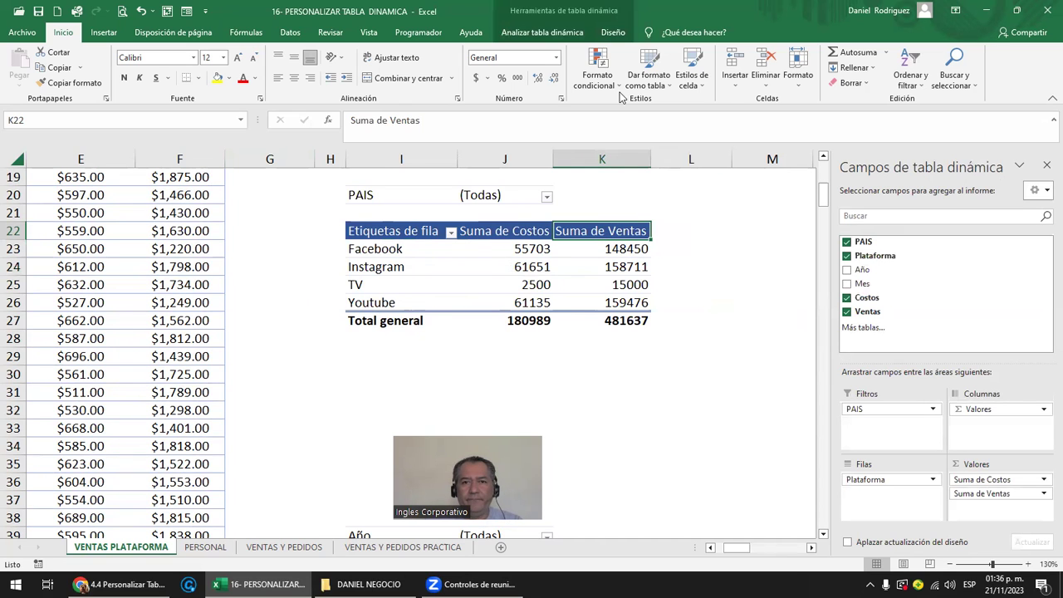
pyautogui.click(547, 37)
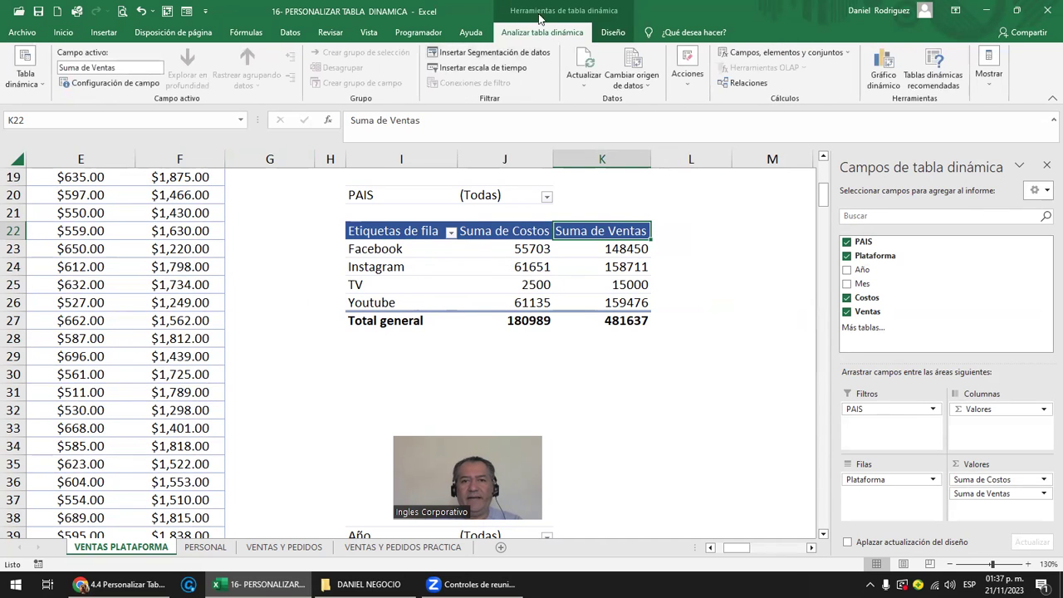
pyautogui.click(676, 283)
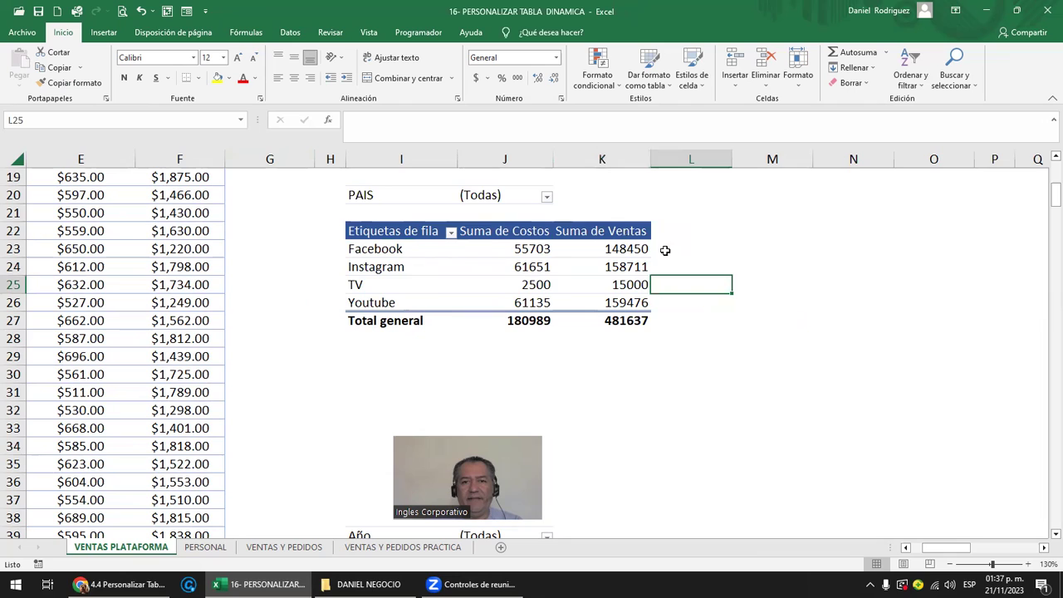
pyautogui.moveTo(672, 231); pyautogui.dragTo(674, 304)
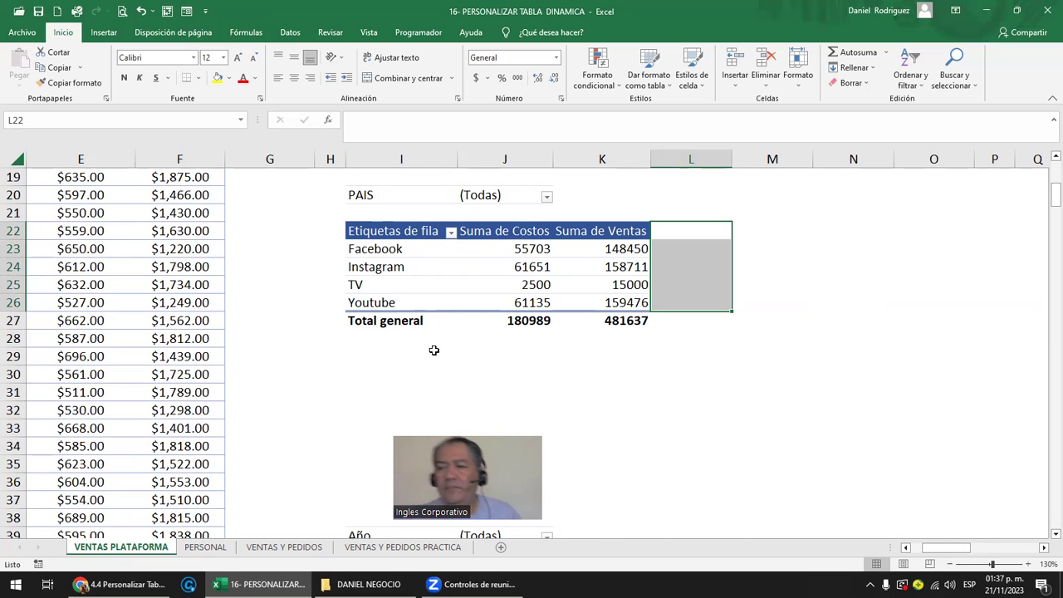
# Add a calculated field named GANANCIA to the pivot table by platform, keeping the calculated field dialog open.
pyautogui.click(608, 240)
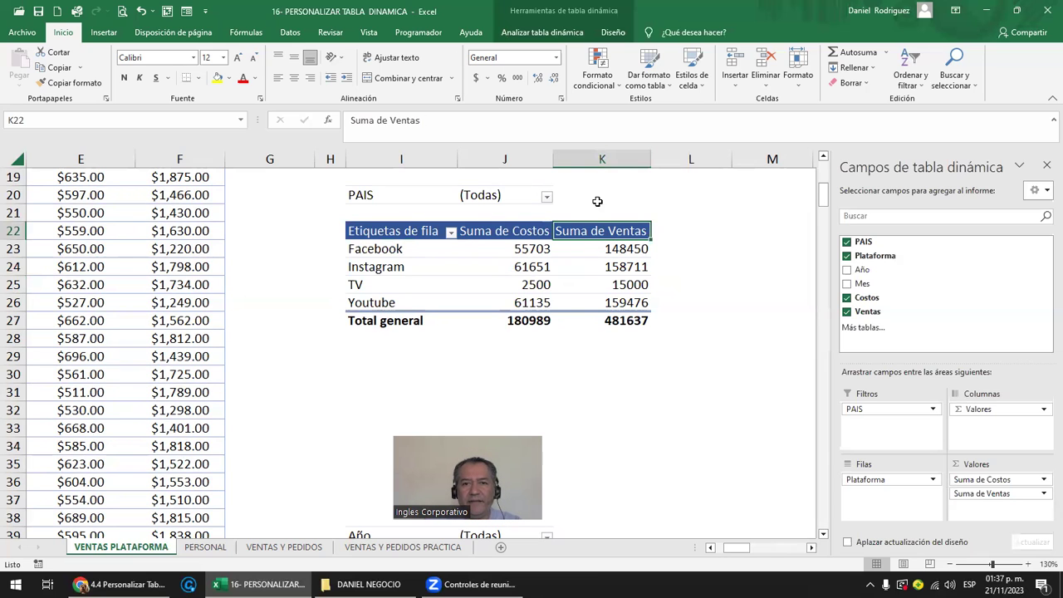
pyautogui.click(544, 32)
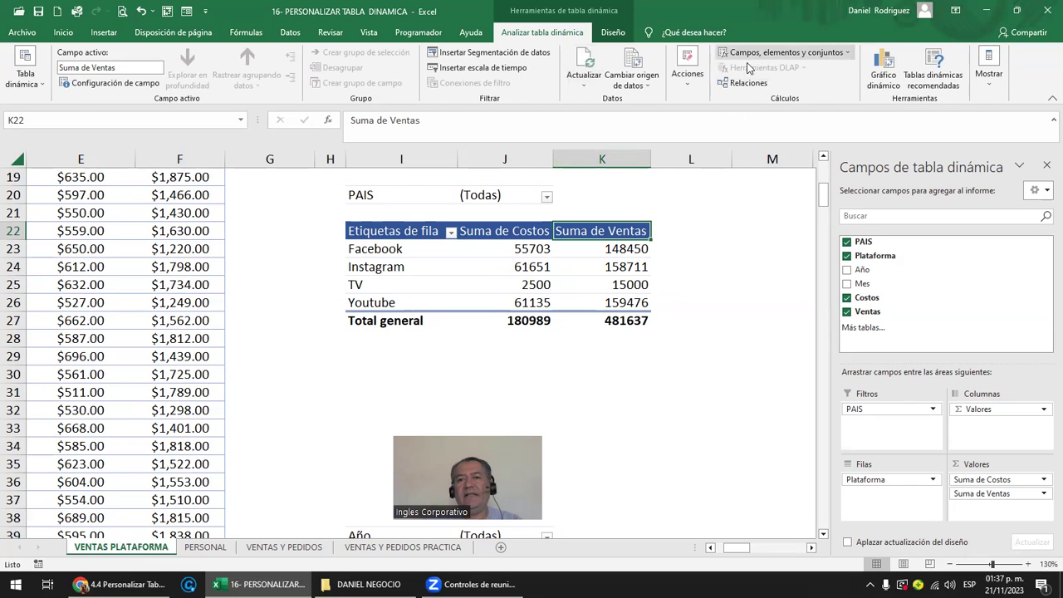
pyautogui.click(839, 52)
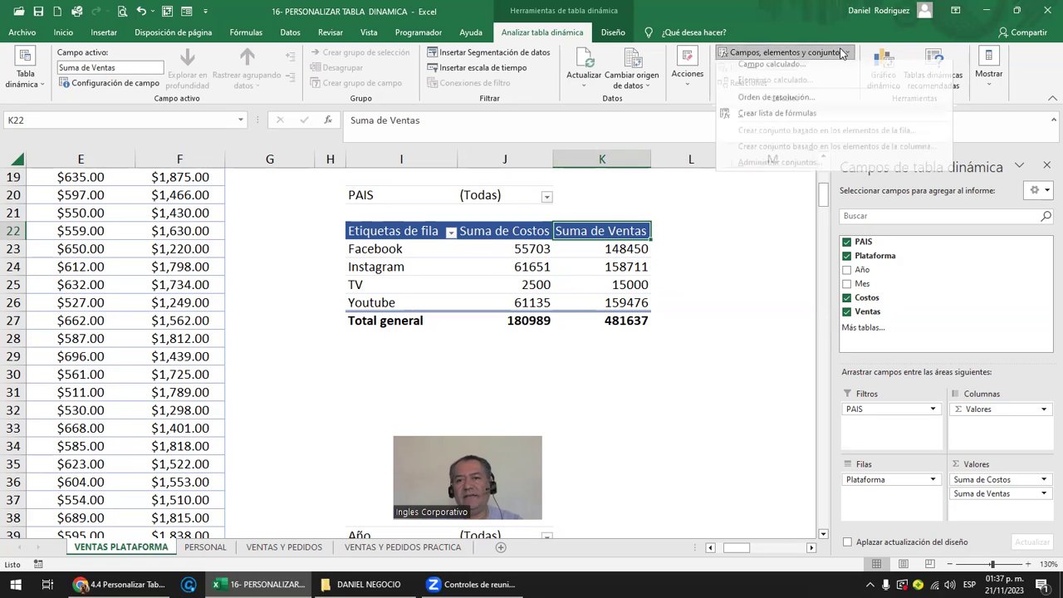
pyautogui.click(772, 70)
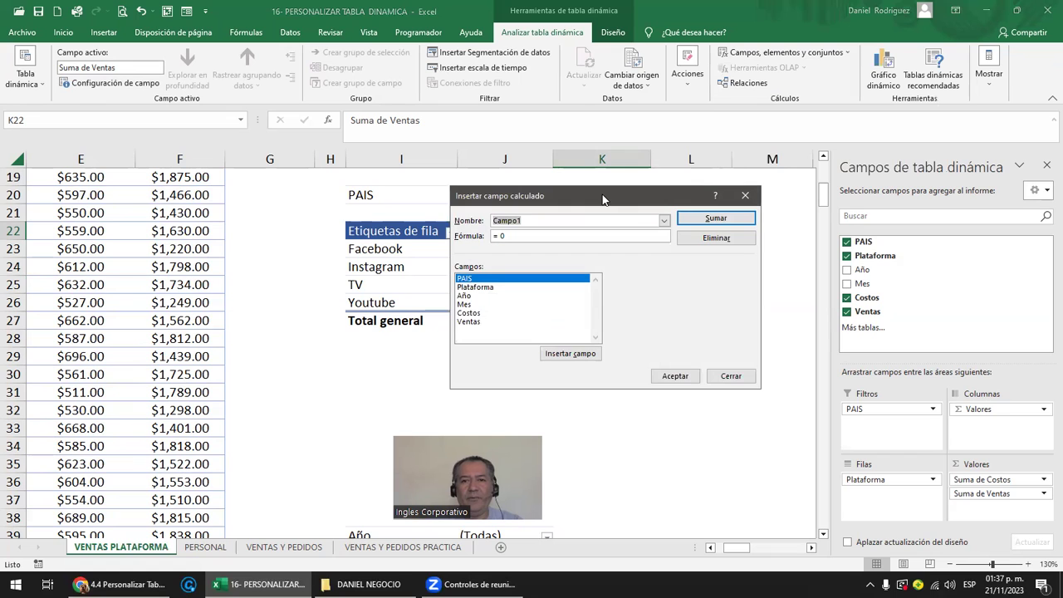
pyautogui.moveTo(603, 199); pyautogui.dragTo(842, 195)
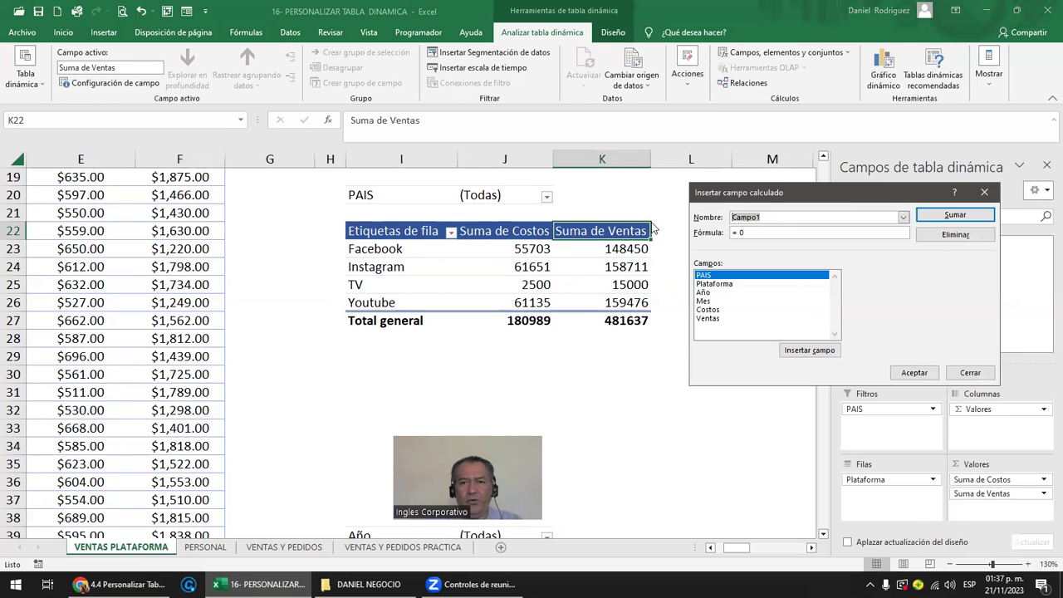
pyautogui.write('GANANCIA')
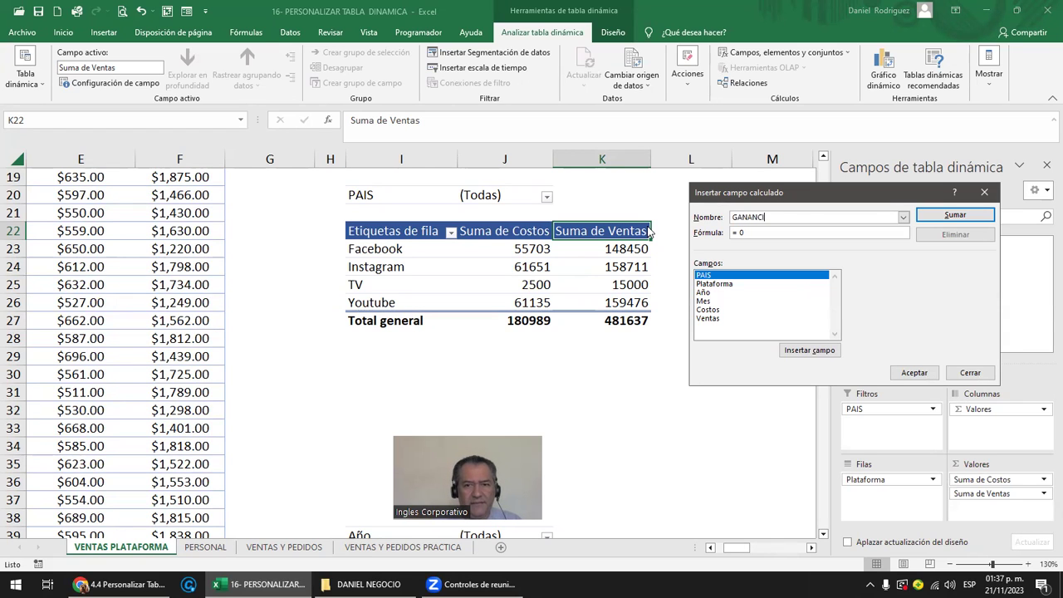
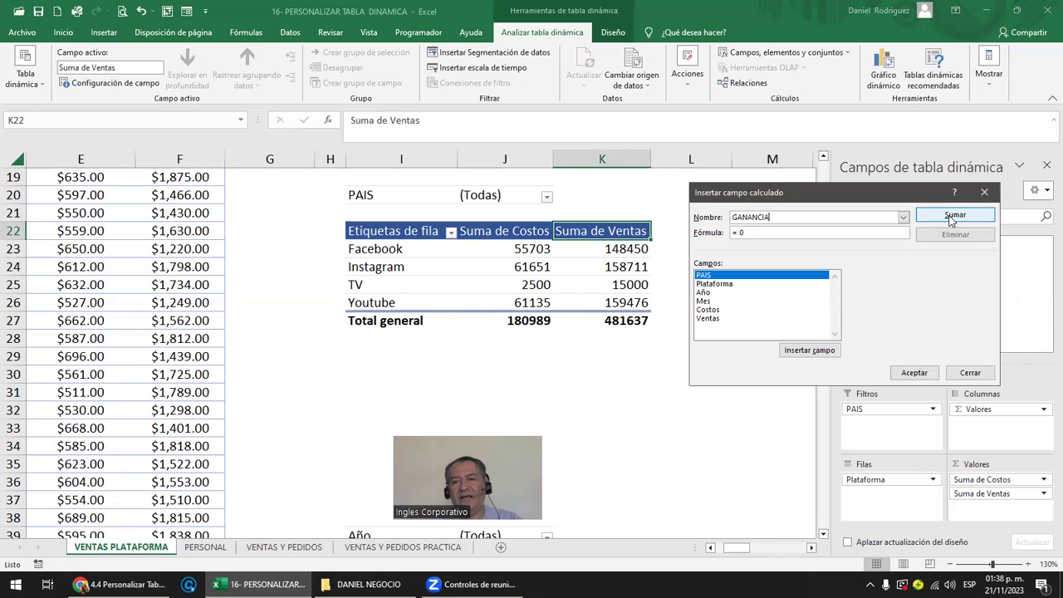
pyautogui.doubleClick(760, 217)
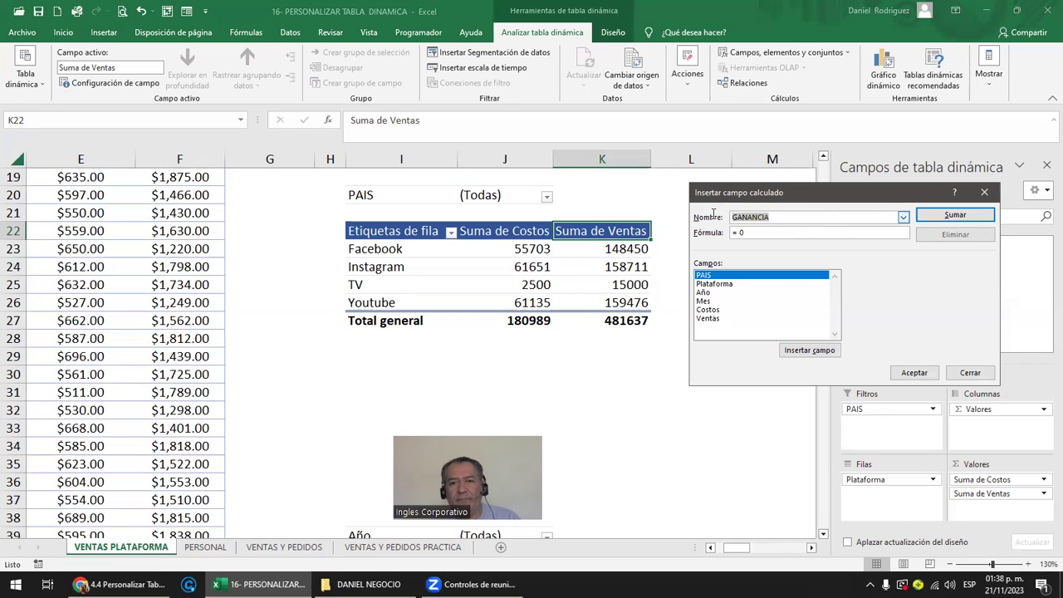
pyautogui.click(942, 217)
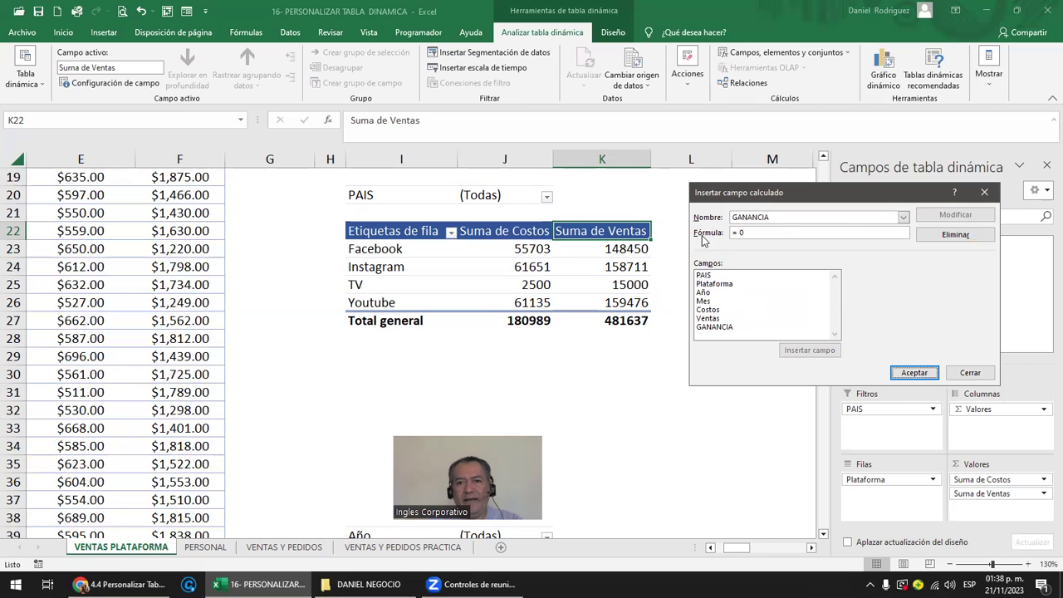
# Set the GANANCIA calculated field's formula to = Ventas - Costos.
pyautogui.click(753, 236)
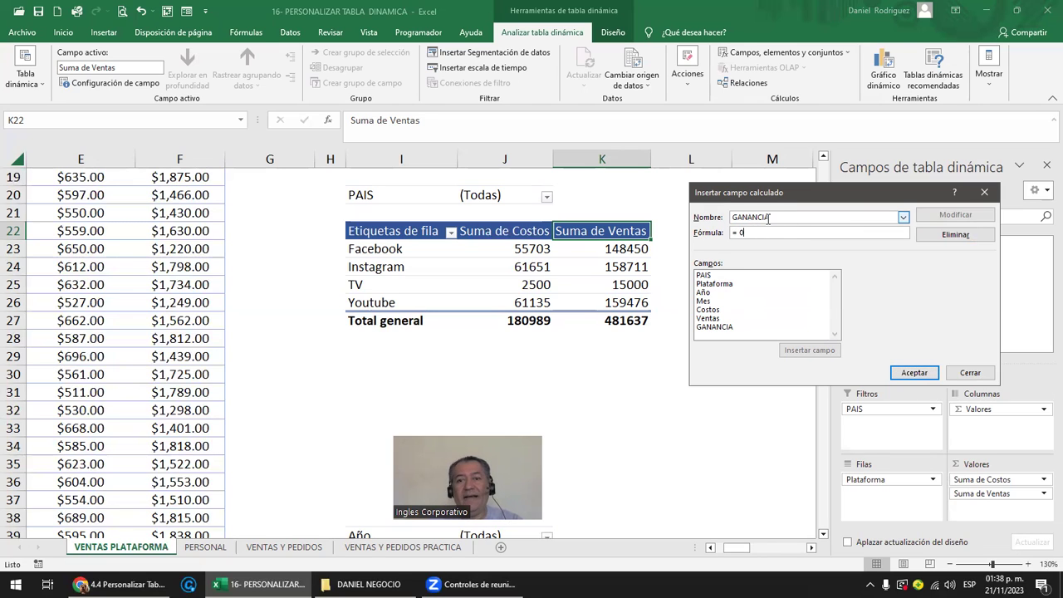
pyautogui.press('BackSpace')
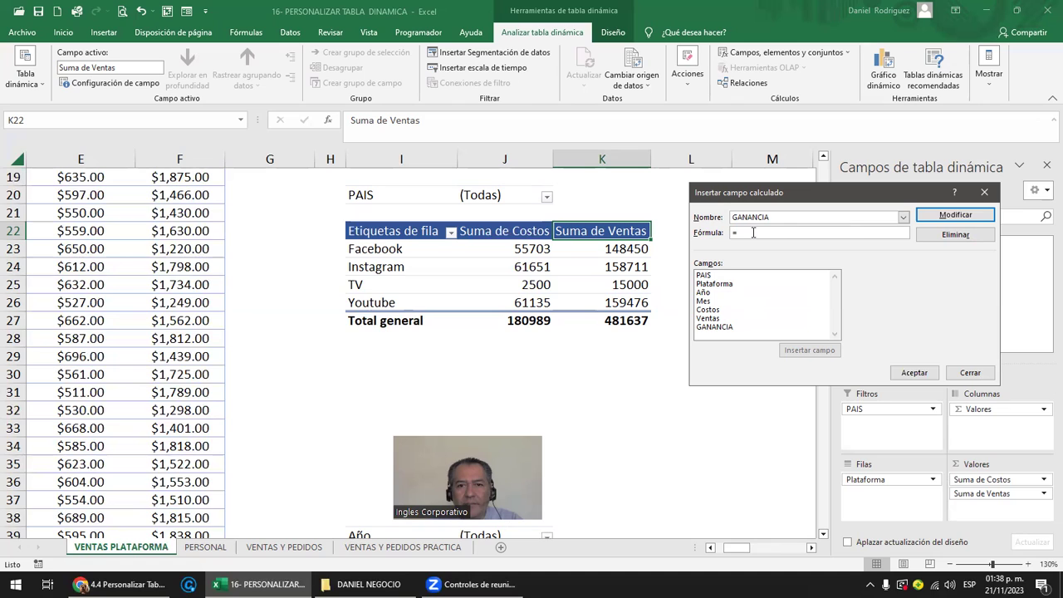
pyautogui.click(707, 320)
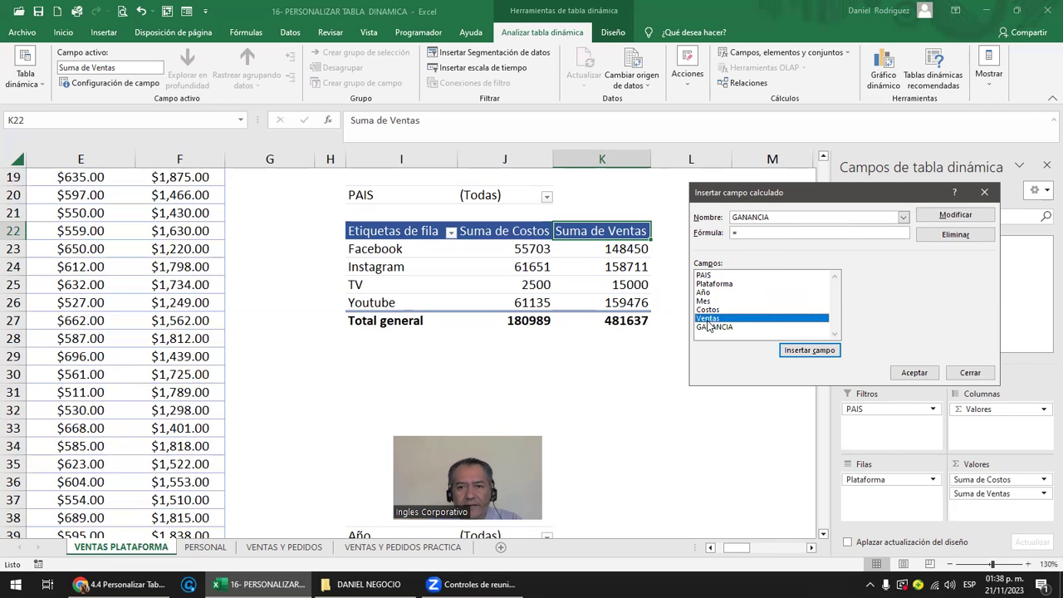
pyautogui.click(818, 352)
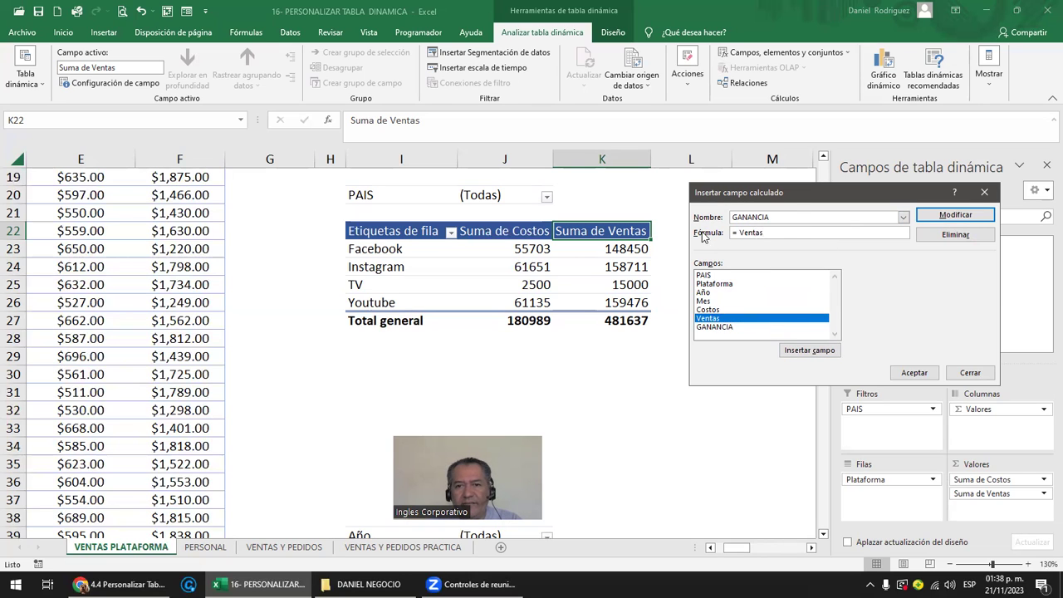
pyautogui.write('-')
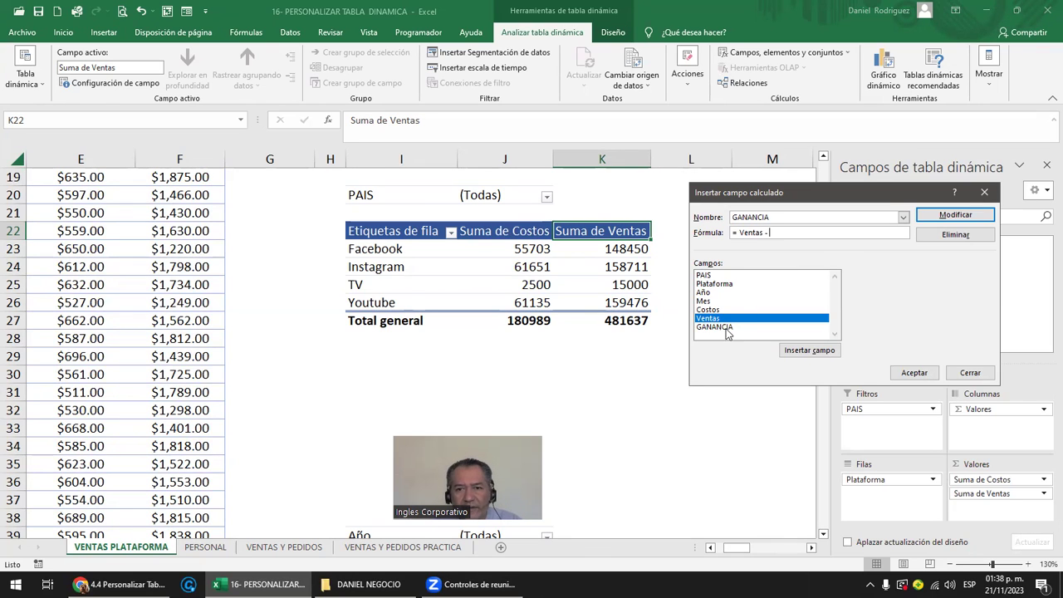
pyautogui.click(707, 310)
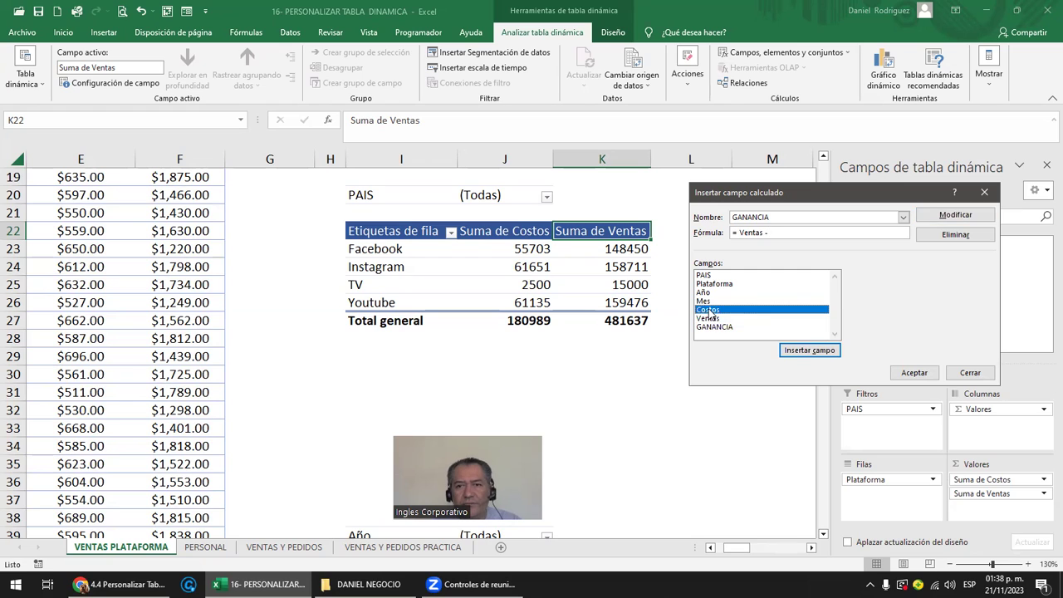
pyautogui.doubleClick(704, 311)
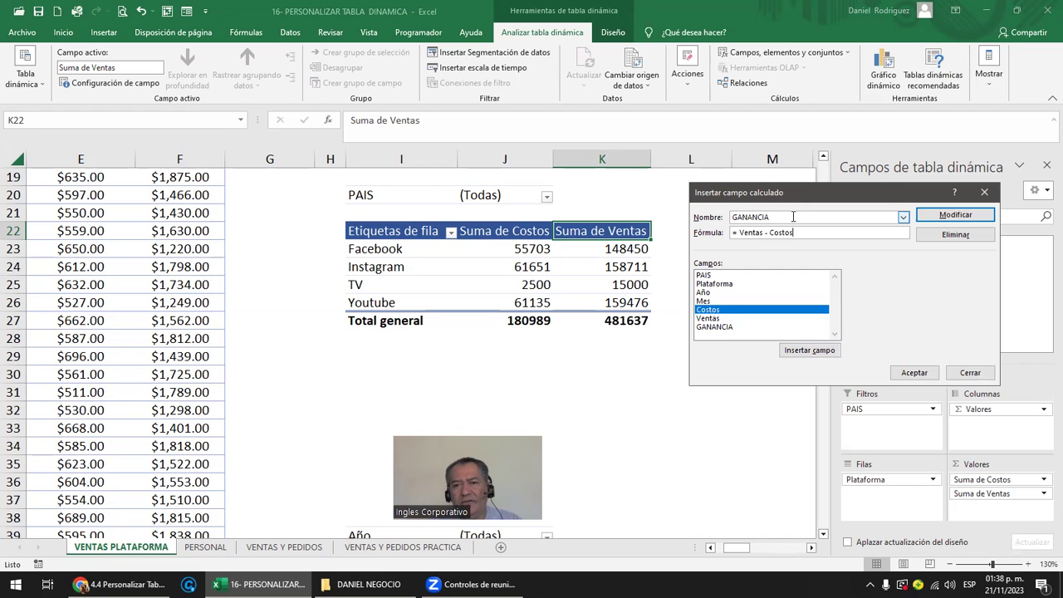
# Clear the entire formula of the GANANCIA calculated field.
pyautogui.moveTo(799, 233); pyautogui.dragTo(673, 247)
pyautogui.press('End')
pyautogui.press('BackSpace')
pyautogui.press('BackSpace')
pyautogui.press('BackSpace')
pyautogui.press('BackSpace')
pyautogui.press('BackSpace')
pyautogui.press('BackSpace')
pyautogui.press('BackSpace')
pyautogui.press('BackSpace')
pyautogui.press('BackSpace')
pyautogui.press('BackSpace')
pyautogui.press('BackSpace')
pyautogui.press('BackSpace')
pyautogui.press('BackSpace')
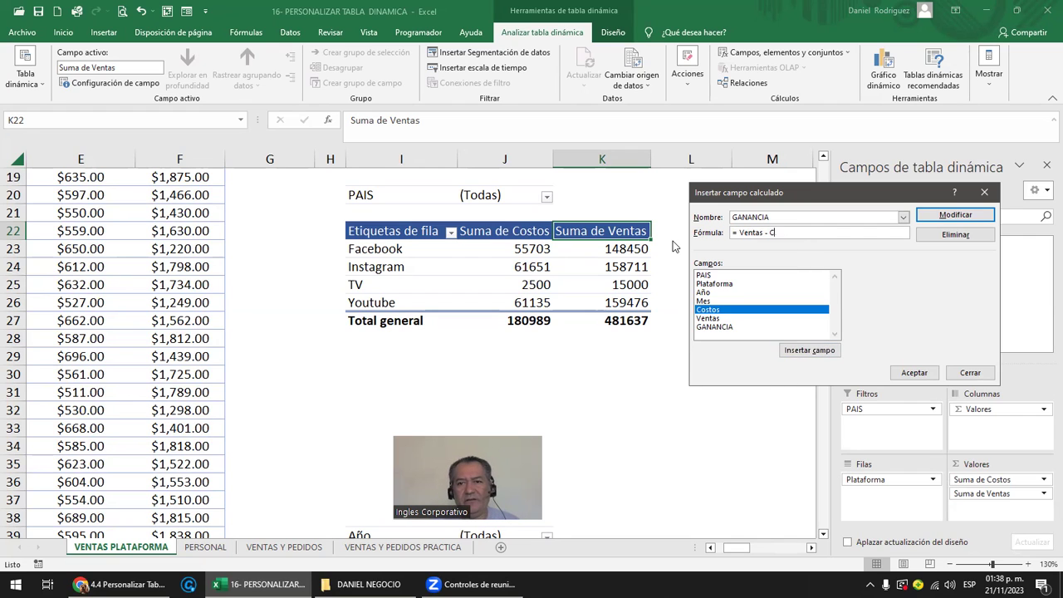
pyautogui.press('BackSpace')
pyautogui.press('BackSpace')
pyautogui.press('BackSpace')
pyautogui.press('BackSpace')
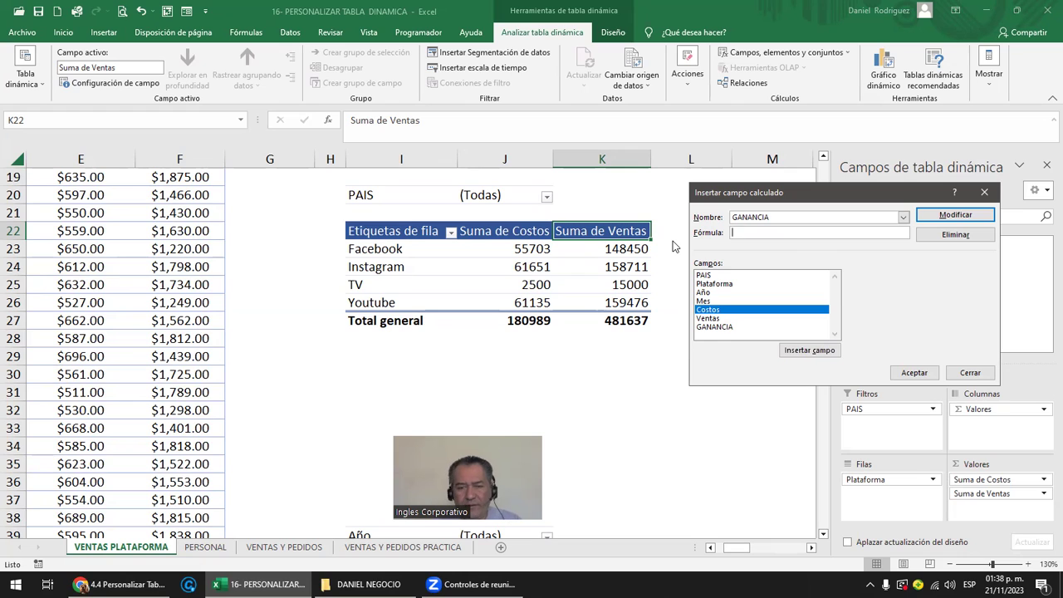
# Rebuild the GANANCIA formula as = Ventas - Costos from the listed fields and accept the calculated field.
pyautogui.click(719, 319)
pyautogui.click(807, 350)
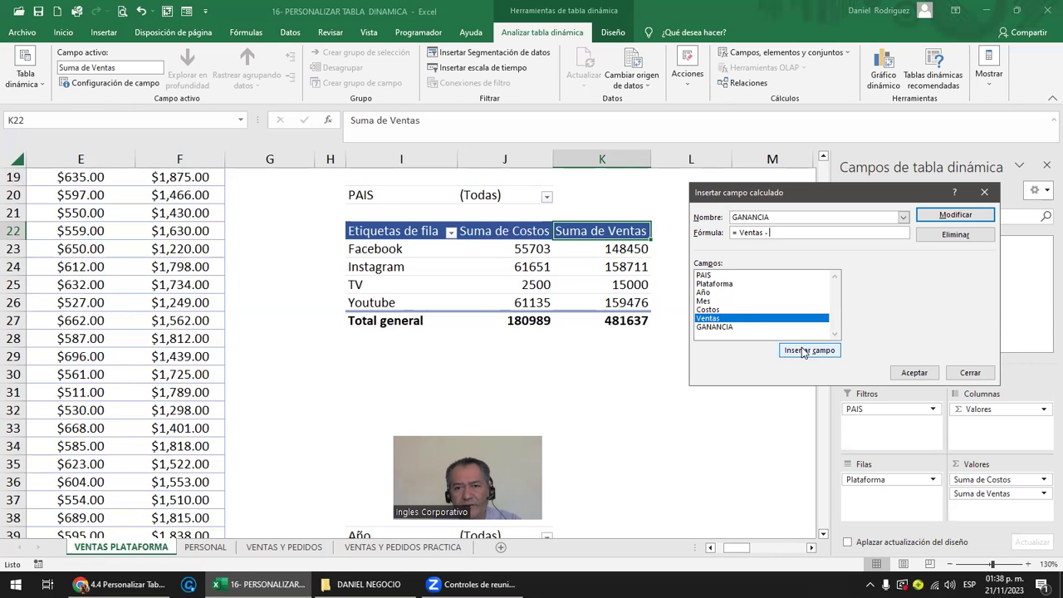
pyautogui.click(707, 309)
pyautogui.click(811, 350)
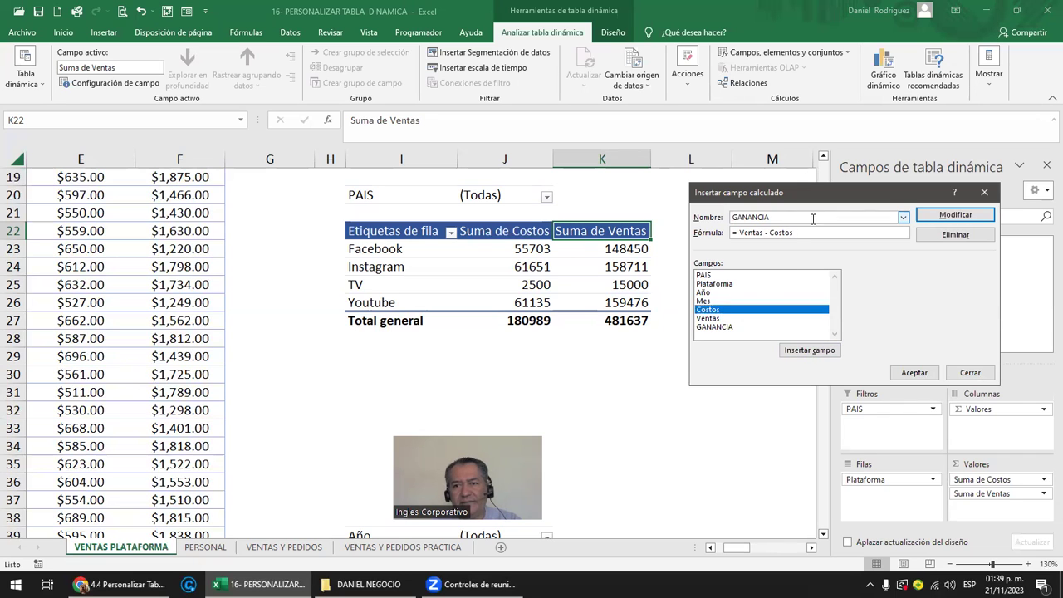
pyautogui.click(913, 373)
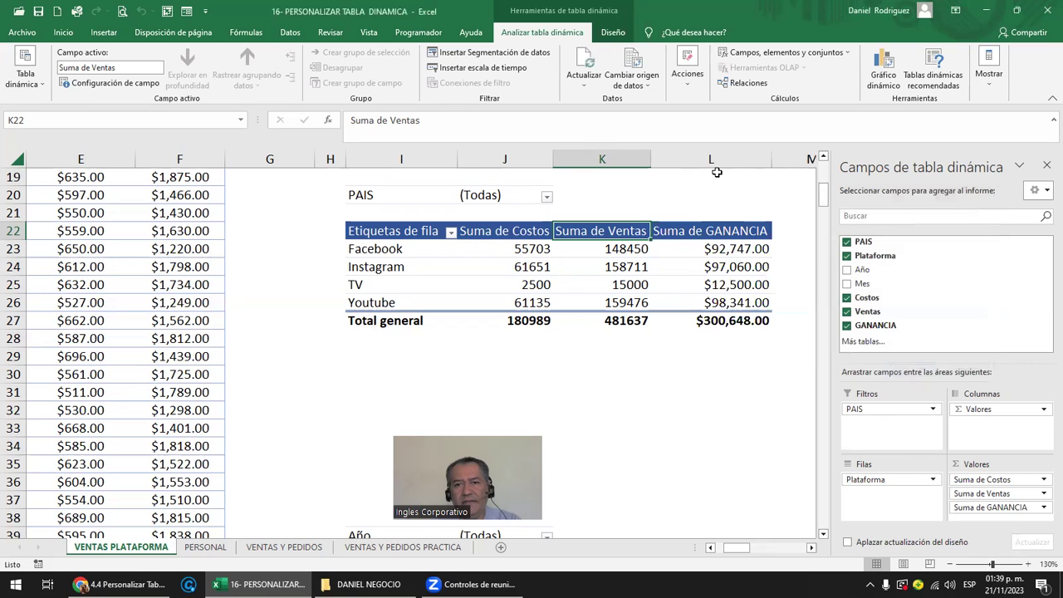
# Examine the pivot's Suma de GANANCIA column, comparing the Facebook row with its costs and sales, and its grand total.
pyautogui.click(713, 222)
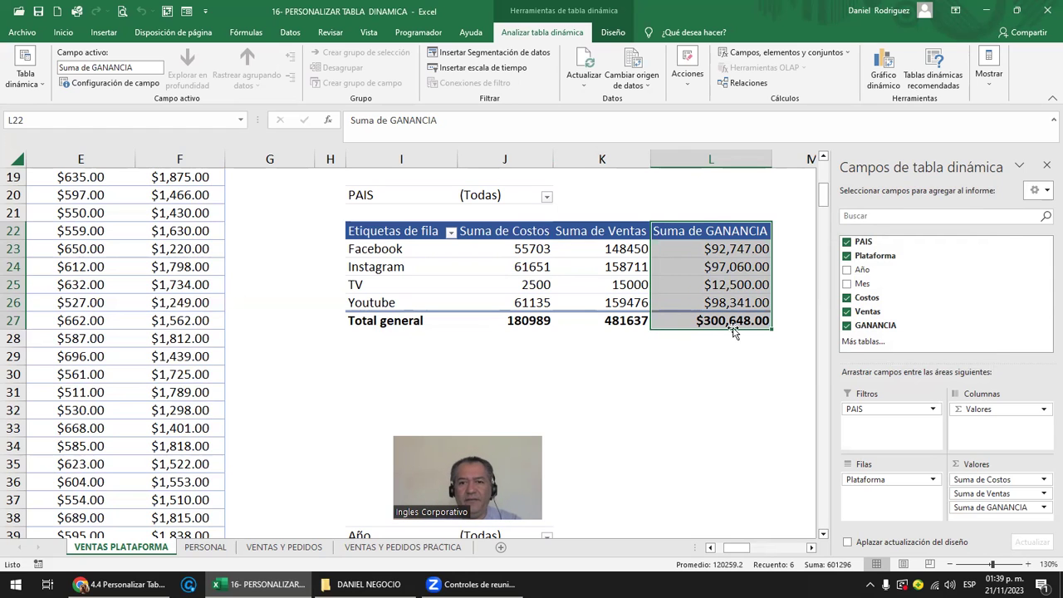
pyautogui.click(682, 231)
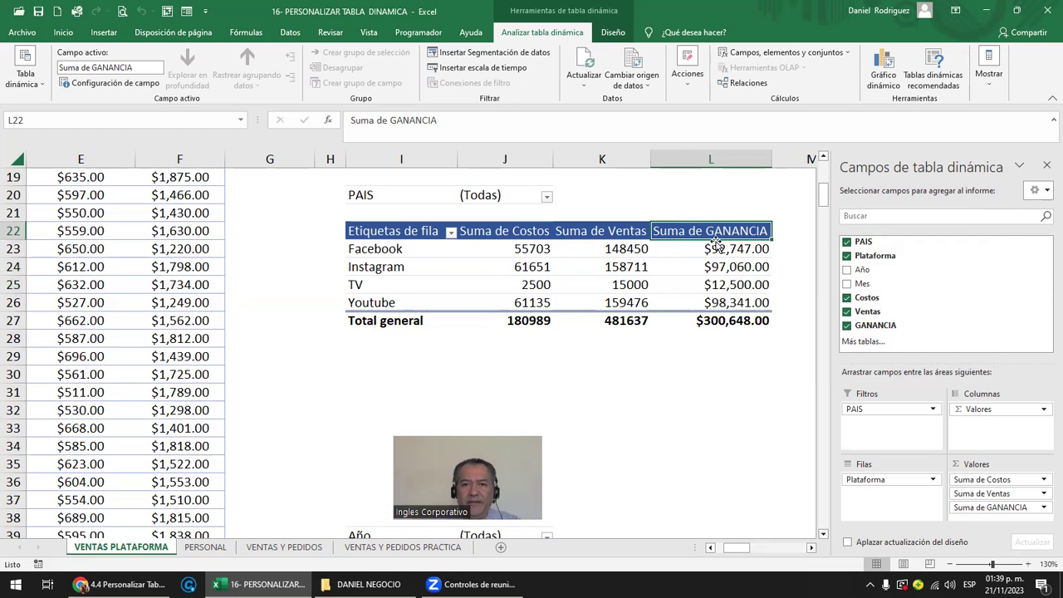
pyautogui.moveTo(739, 251)
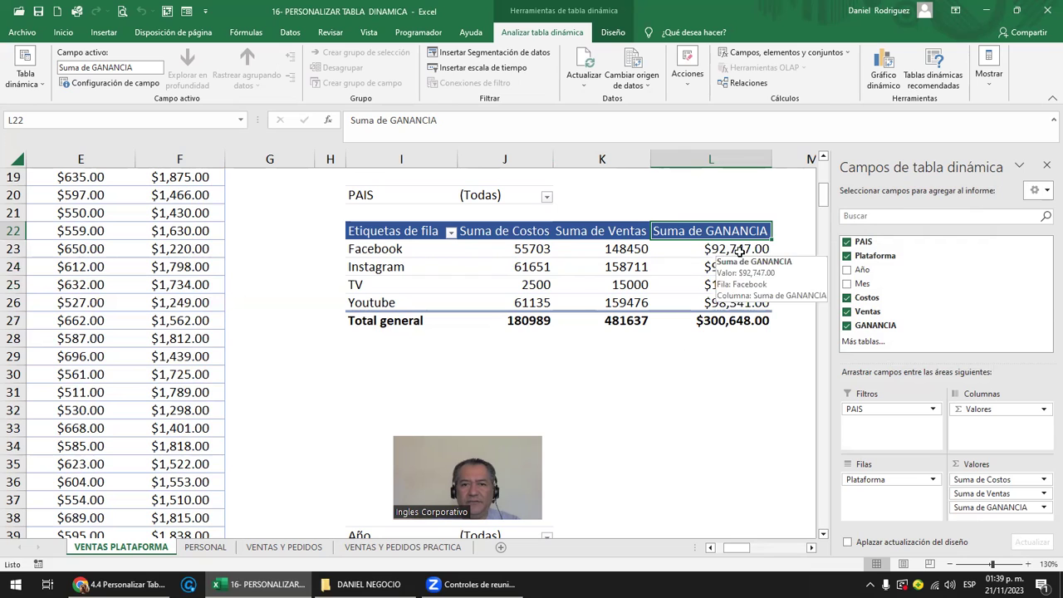
pyautogui.moveTo(610, 248); pyautogui.dragTo(533, 249)
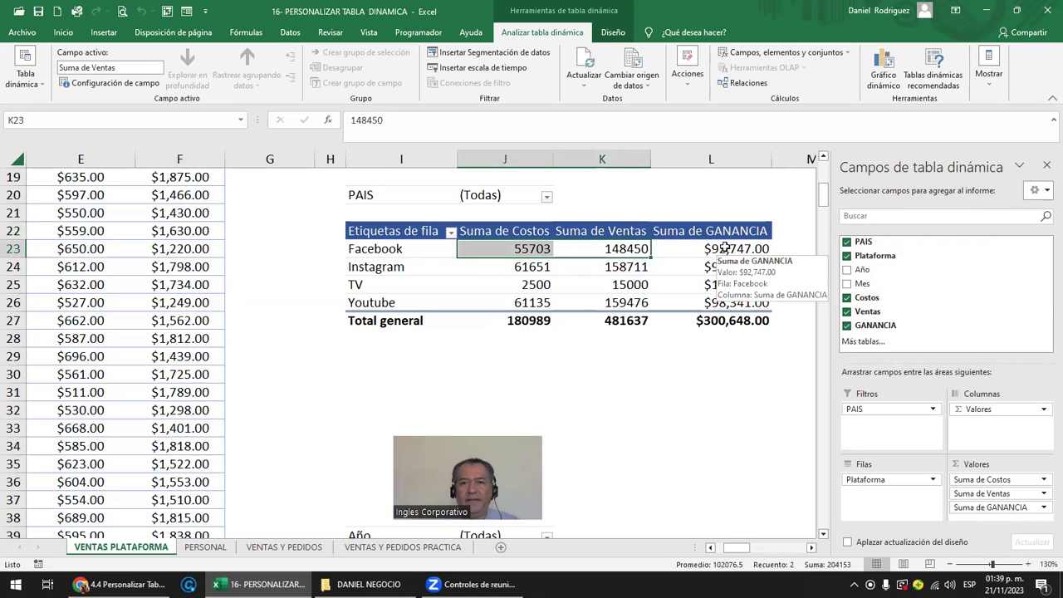
pyautogui.click(722, 249)
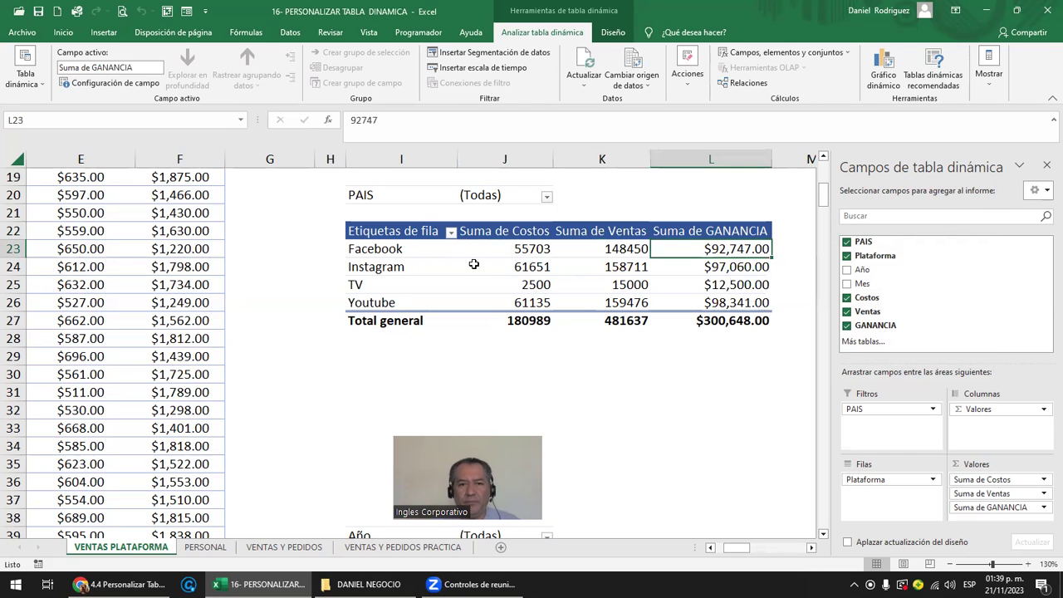
pyautogui.click(712, 320)
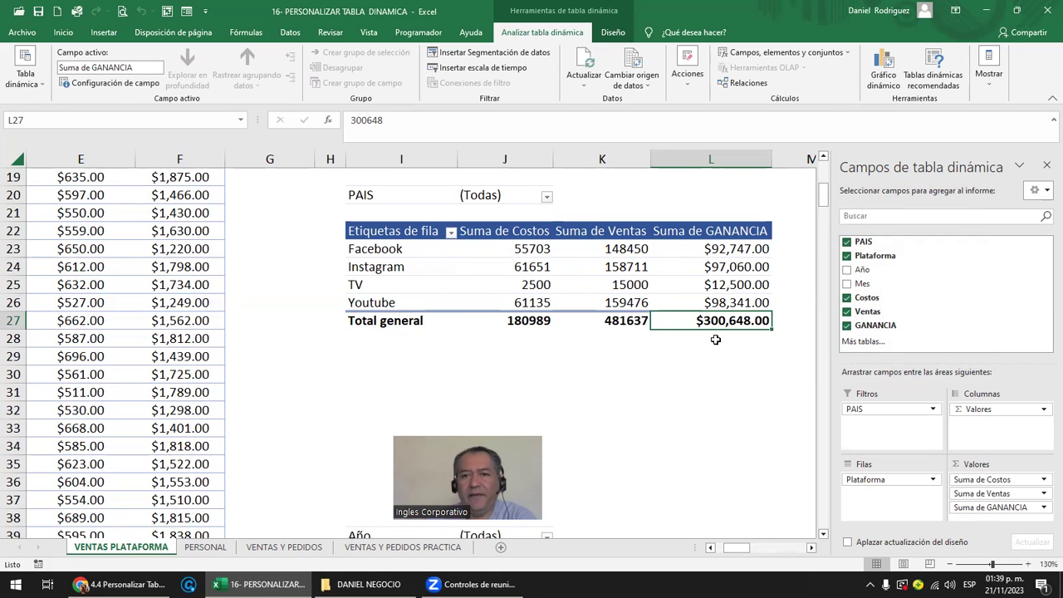
pyautogui.click(717, 220)
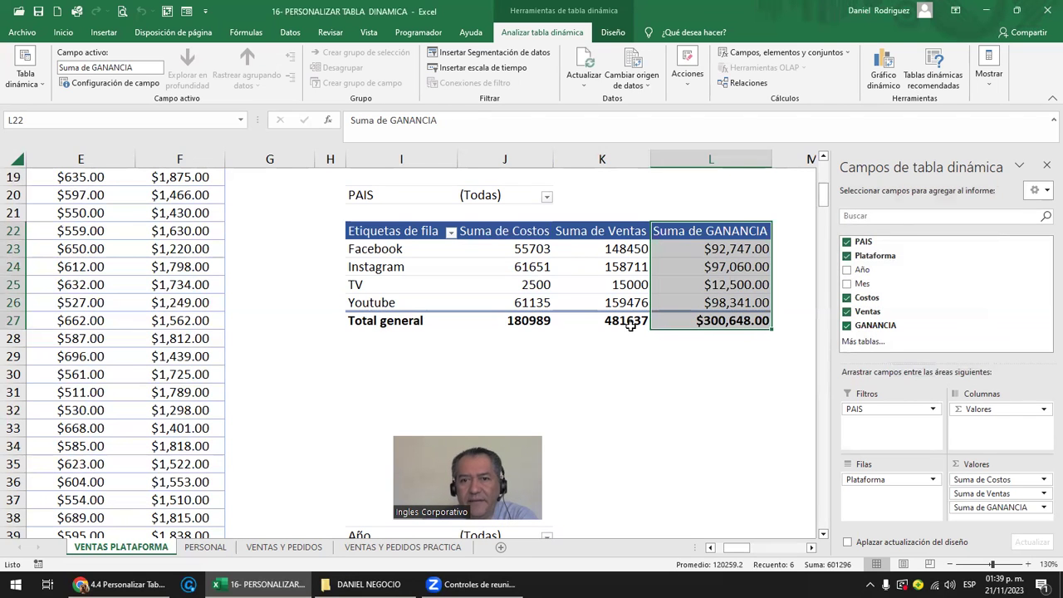
# Examine the field list of the pivot of sales by country and month, and column G beside the source table.
pyautogui.scroll(-3, 630, 327)
pyautogui.scroll(-2, 630, 326)
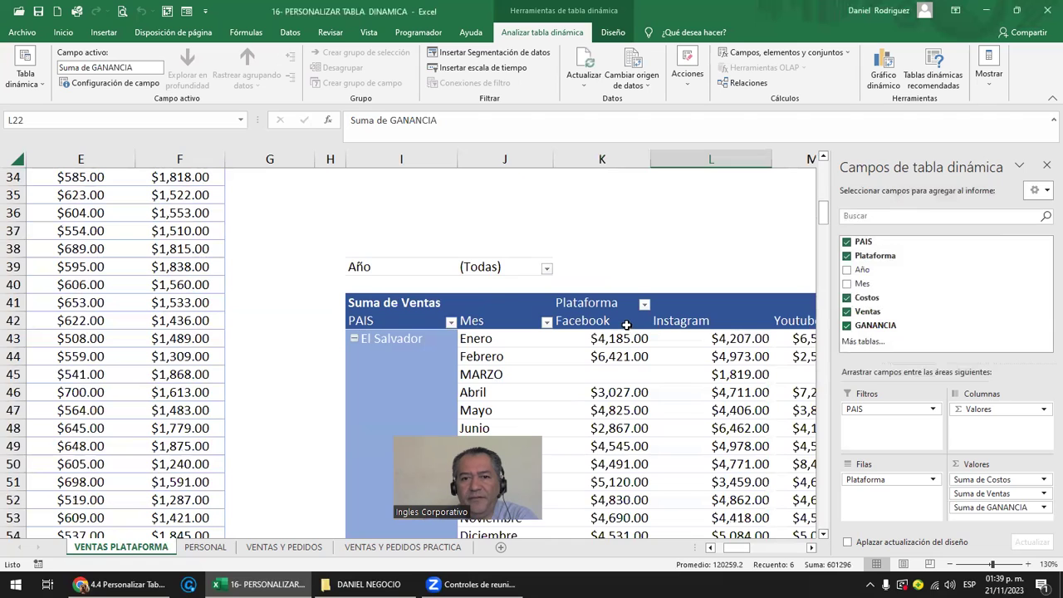
pyautogui.click(498, 304)
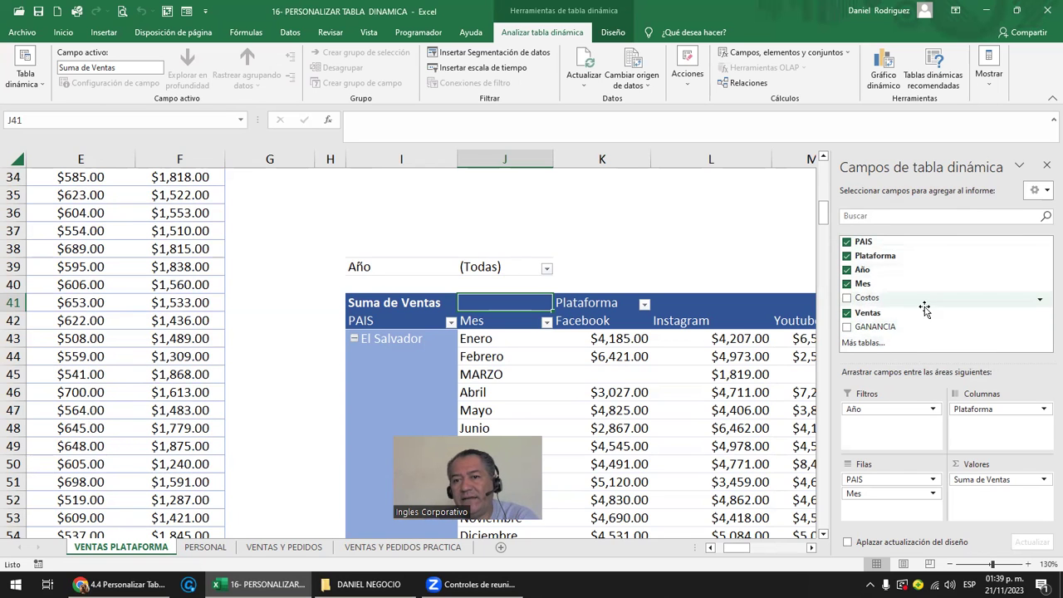
pyautogui.scroll(11, 343, 315)
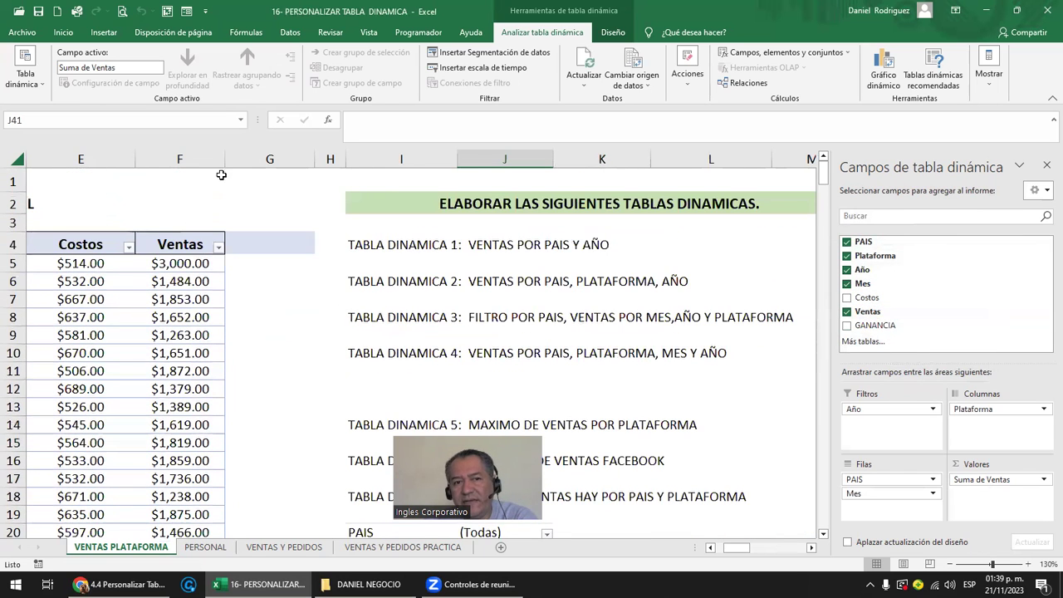
pyautogui.click(268, 159)
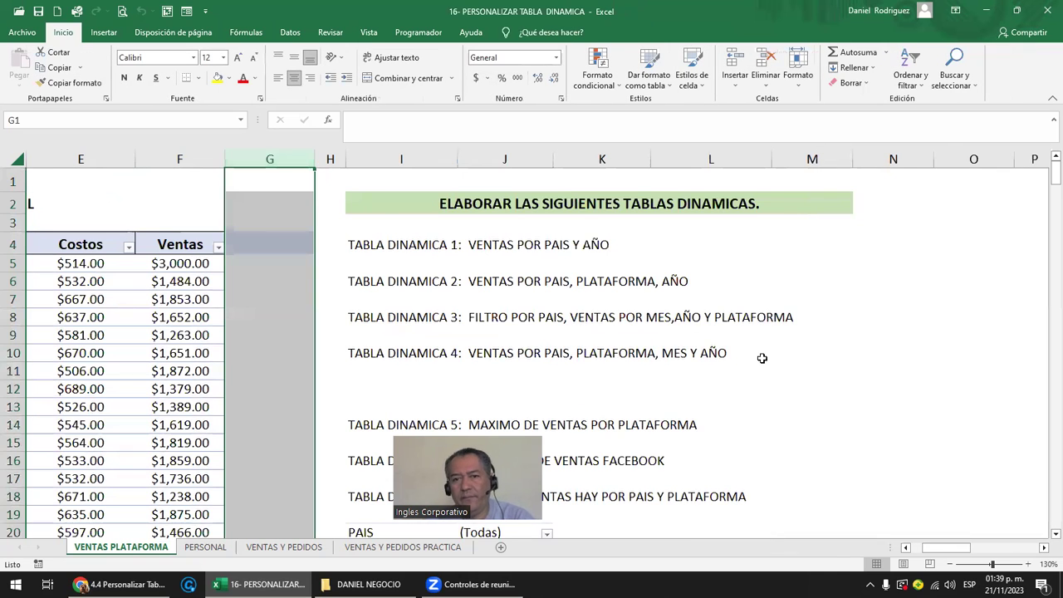
pyautogui.click(761, 358)
pyautogui.scroll(-4, 751, 357)
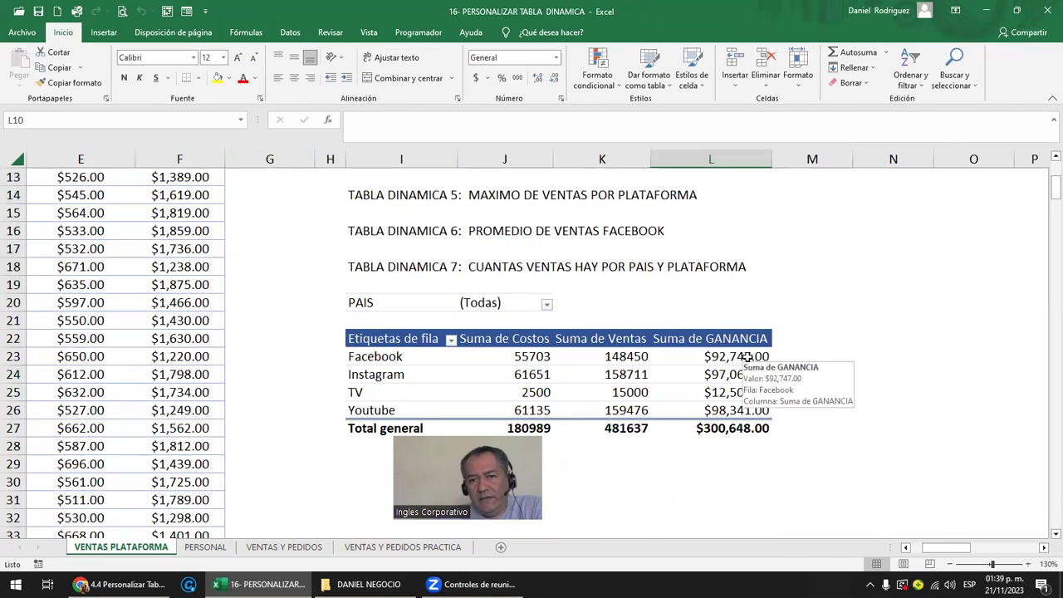
pyautogui.scroll(-1, 747, 357)
pyautogui.click(872, 324)
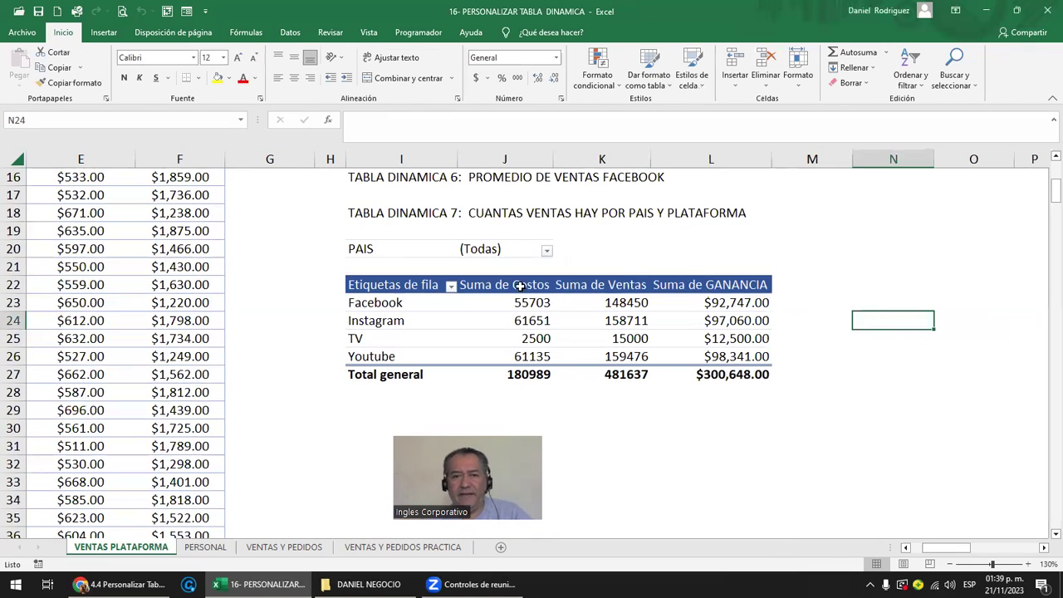
# Copy the platform pivot table, including its PAIS filter, and paste it at cell O20.
pyautogui.moveTo(368, 251); pyautogui.dragTo(718, 388)
pyautogui.hotkey('ctrl', 'c')
pyautogui.press('Right')
pyautogui.press('Right')
pyautogui.press('Right')
pyautogui.press('Right')
pyautogui.press('Right')
pyautogui.press('Right')
pyautogui.press('Right')
pyautogui.press('Right')
pyautogui.press('Right')
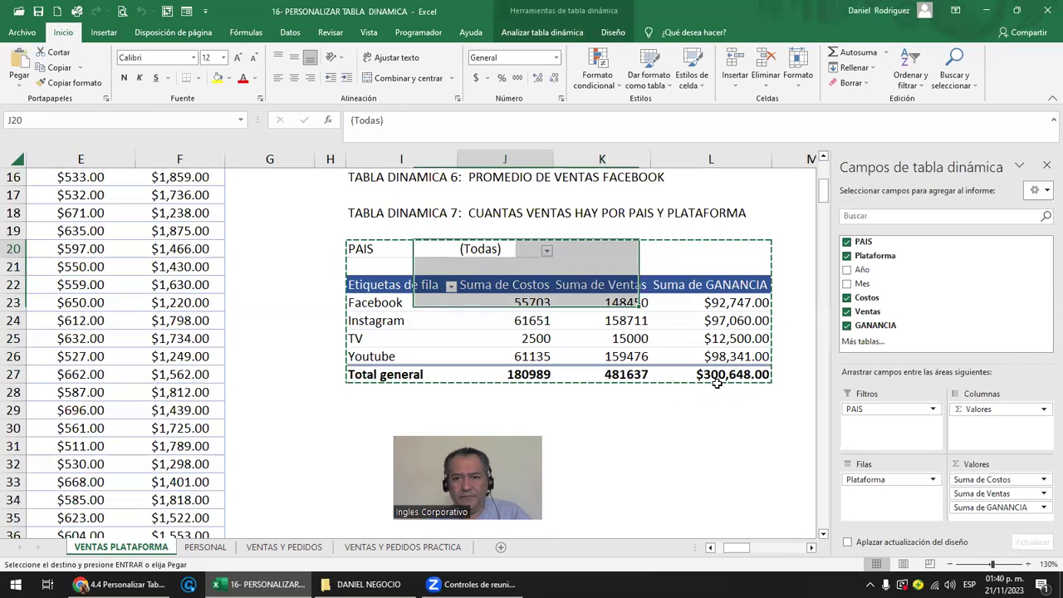
pyautogui.press('Left')
pyautogui.press('Left')
pyautogui.press('Left')
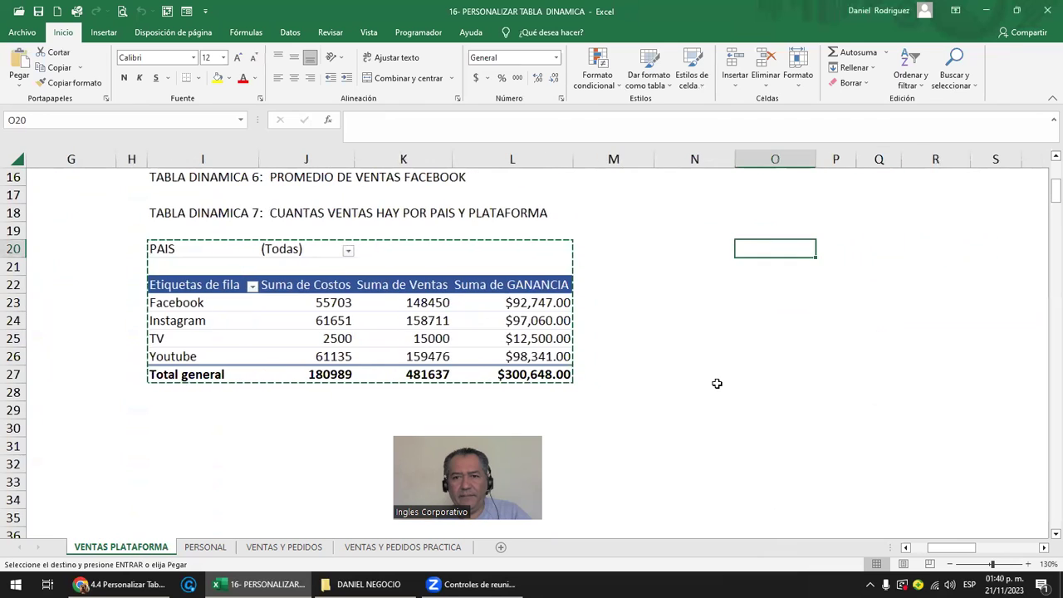
pyautogui.press('Return')
# Autofit columns O through R to the contents of the copied pivot table.
pyautogui.moveTo(780, 249); pyautogui.dragTo(760, 238)
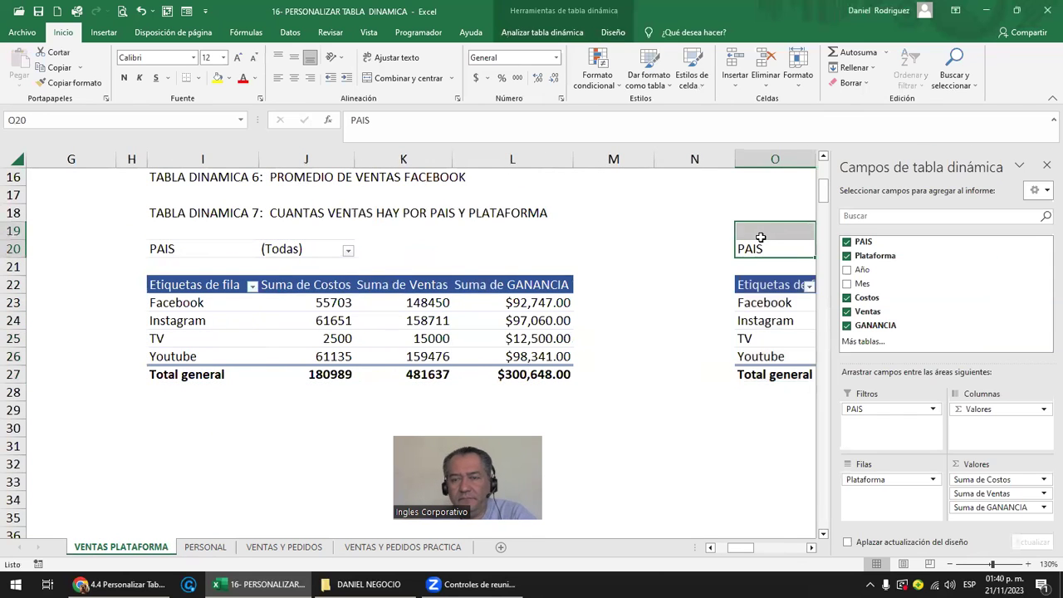
pyautogui.press('Right')
pyautogui.press('Right')
pyautogui.press('Right')
pyautogui.press('Right')
pyautogui.press('Right')
pyautogui.press('Right')
pyautogui.press('Right')
pyautogui.press('Right')
pyautogui.press('Right')
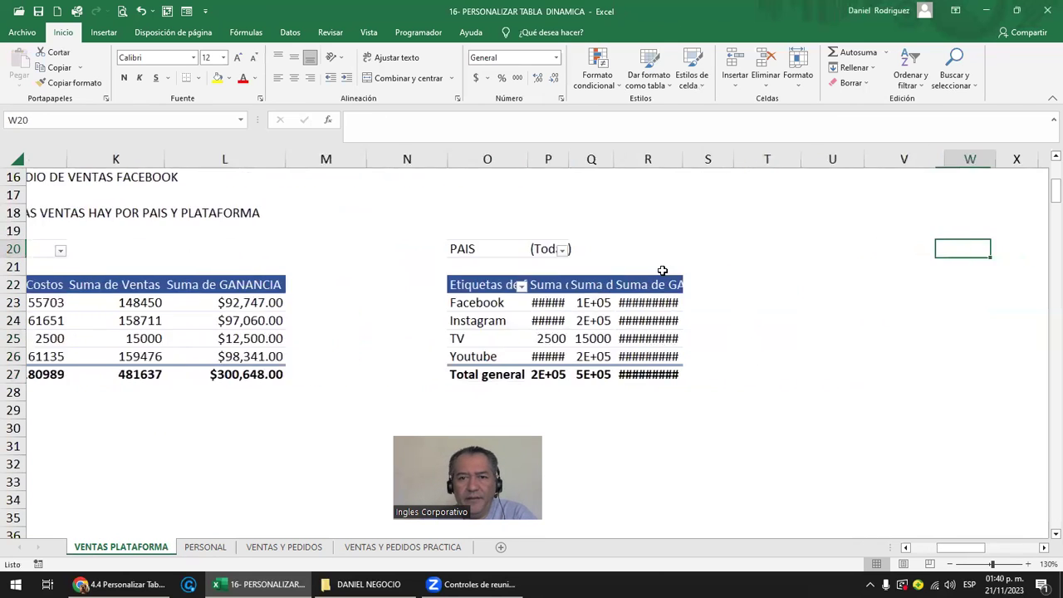
pyautogui.doubleClick(528, 158)
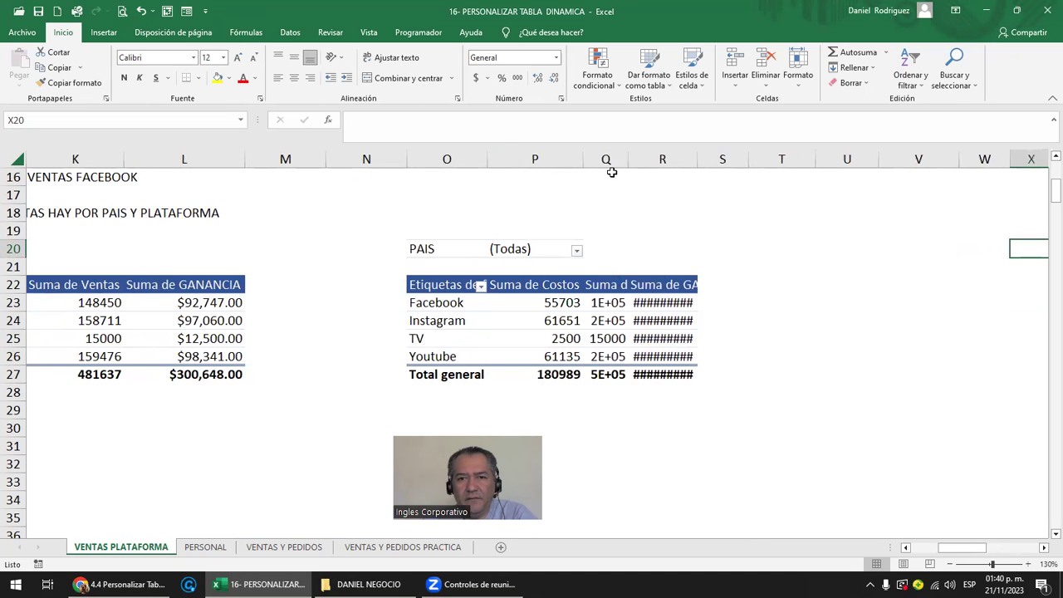
pyautogui.moveTo(479, 150); pyautogui.dragTo(628, 164)
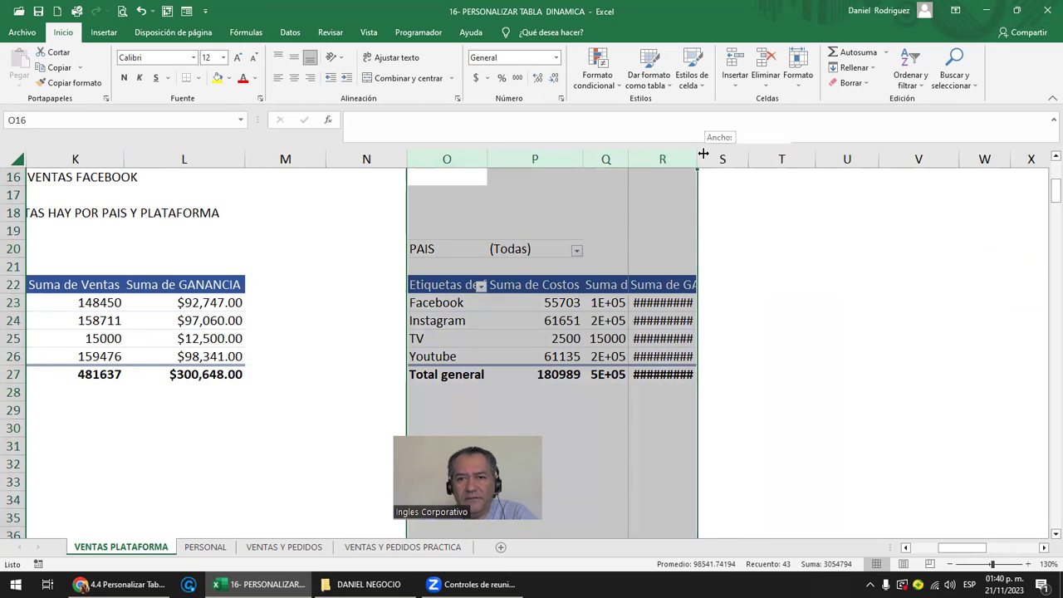
pyautogui.doubleClick(696, 158)
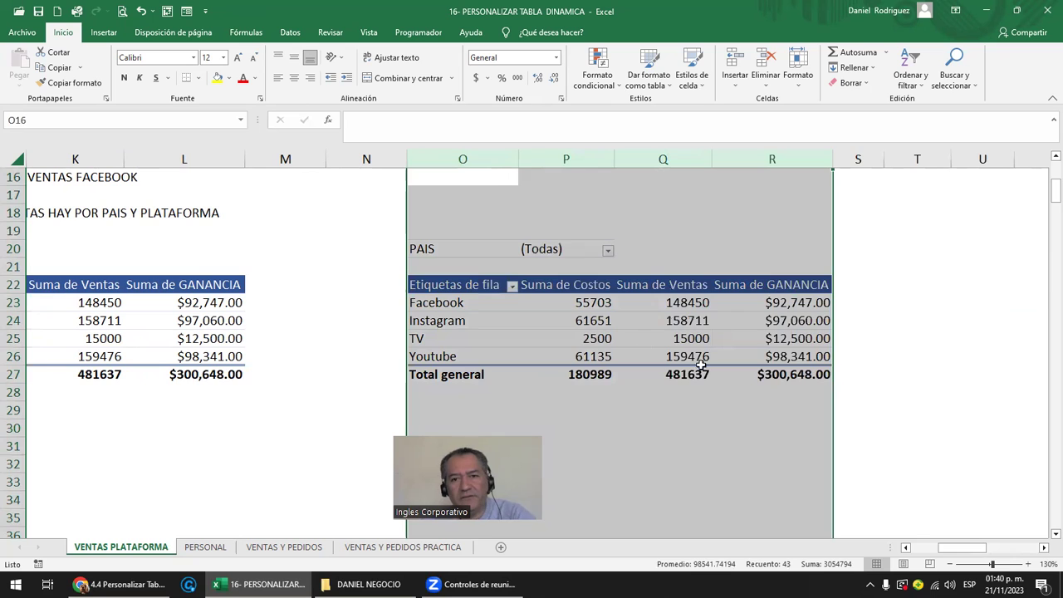
# Remove Costos and Ventas from the copied pivot table's values, keeping only GANANCIA by Plataforma.
pyautogui.click(564, 305)
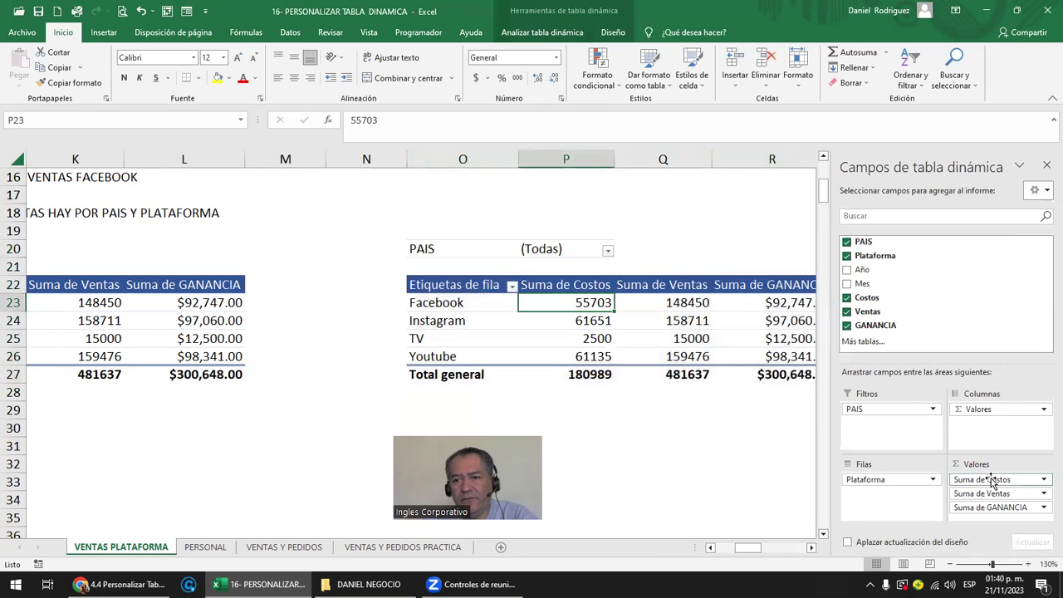
pyautogui.moveTo(989, 479); pyautogui.dragTo(968, 300)
pyautogui.moveTo(988, 479); pyautogui.dragTo(975, 315)
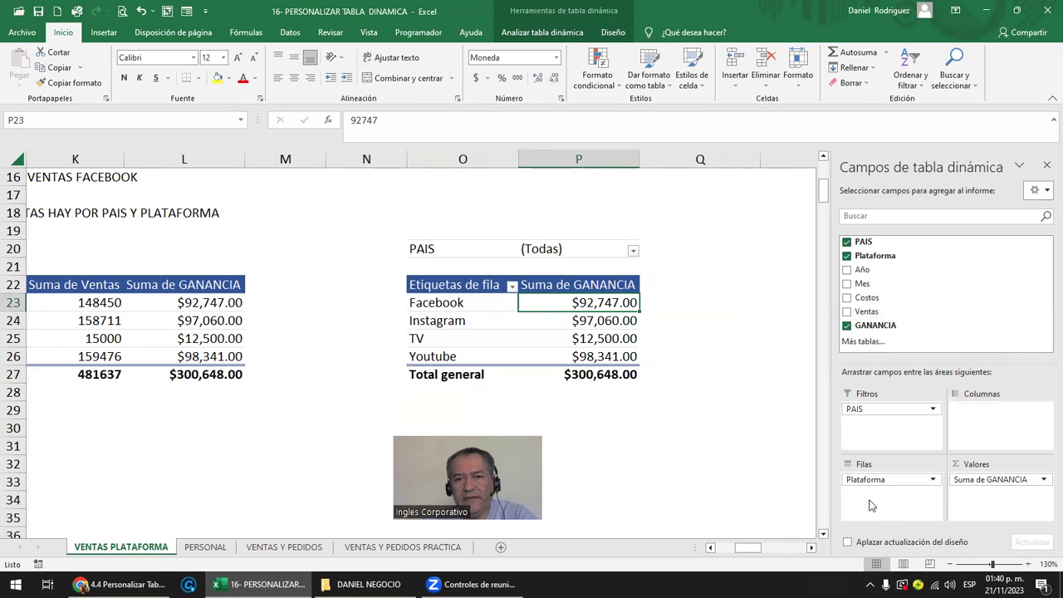
pyautogui.click(370, 262)
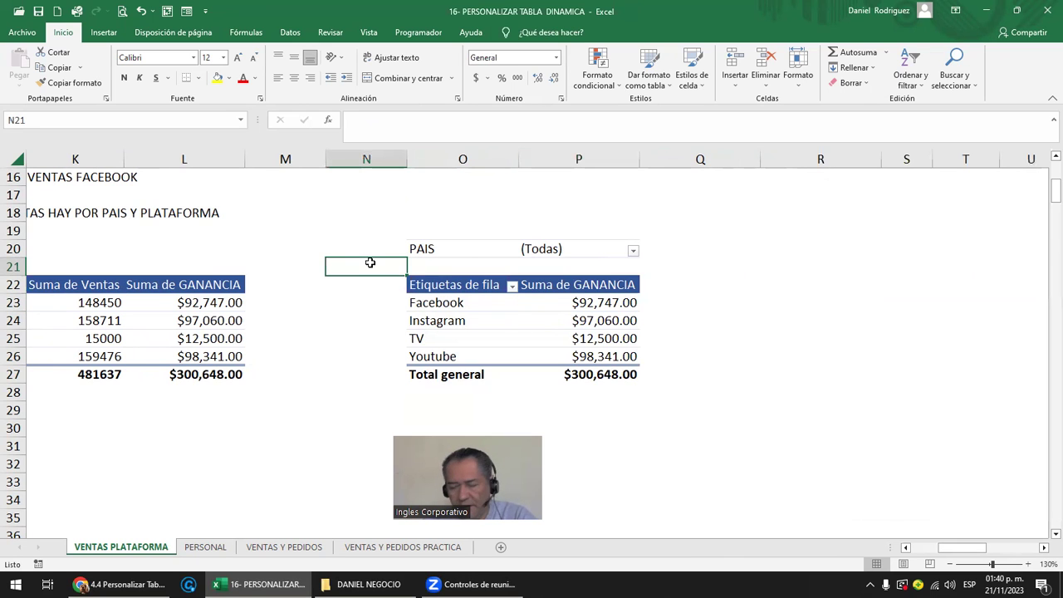
# Examine the Costos and Ventas columns of the source table and the empty column G beside them.
pyautogui.press('Left')
pyautogui.press('Left')
pyautogui.press('Left')
pyautogui.press('Left')
pyautogui.press('Left')
pyautogui.press('Left')
pyautogui.press('Left')
pyautogui.press('Left')
pyautogui.press('Left')
pyautogui.press('Left')
pyautogui.press('Left')
pyautogui.press('Left')
pyautogui.scroll(5, 407, 311)
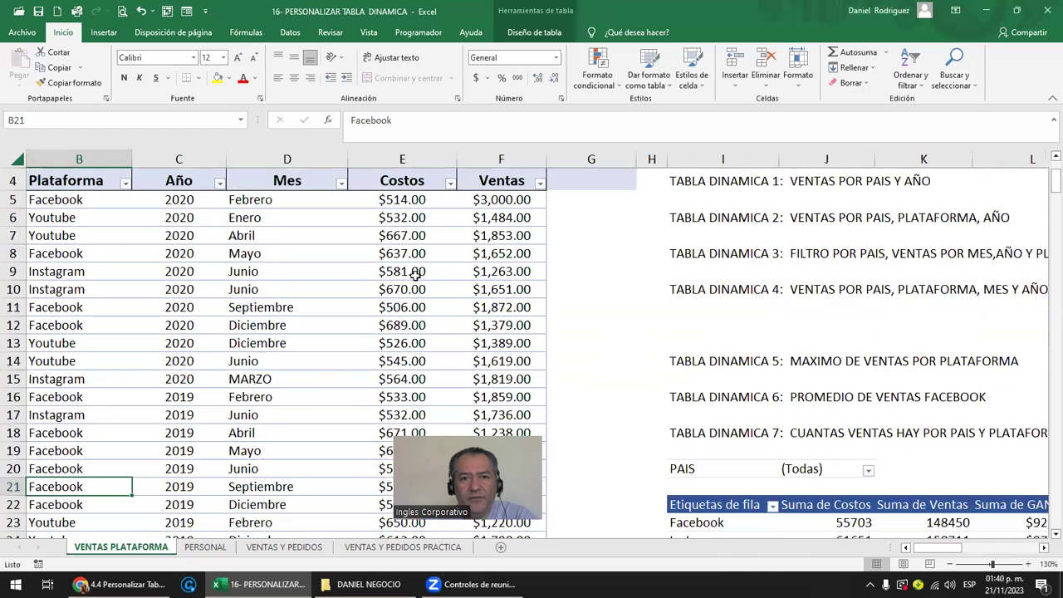
pyautogui.click(579, 151)
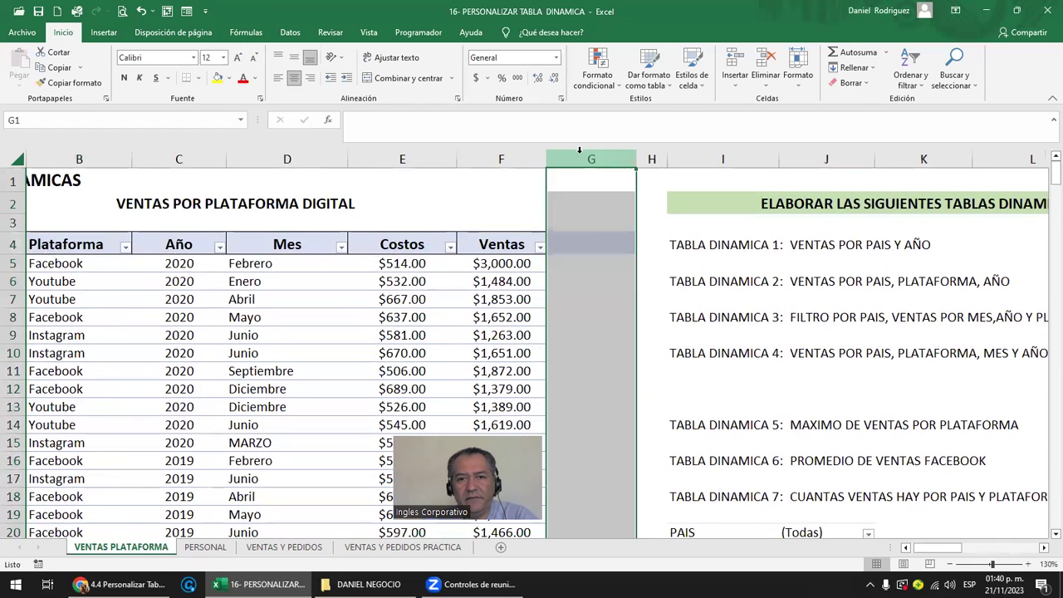
pyautogui.moveTo(407, 158); pyautogui.dragTo(498, 152)
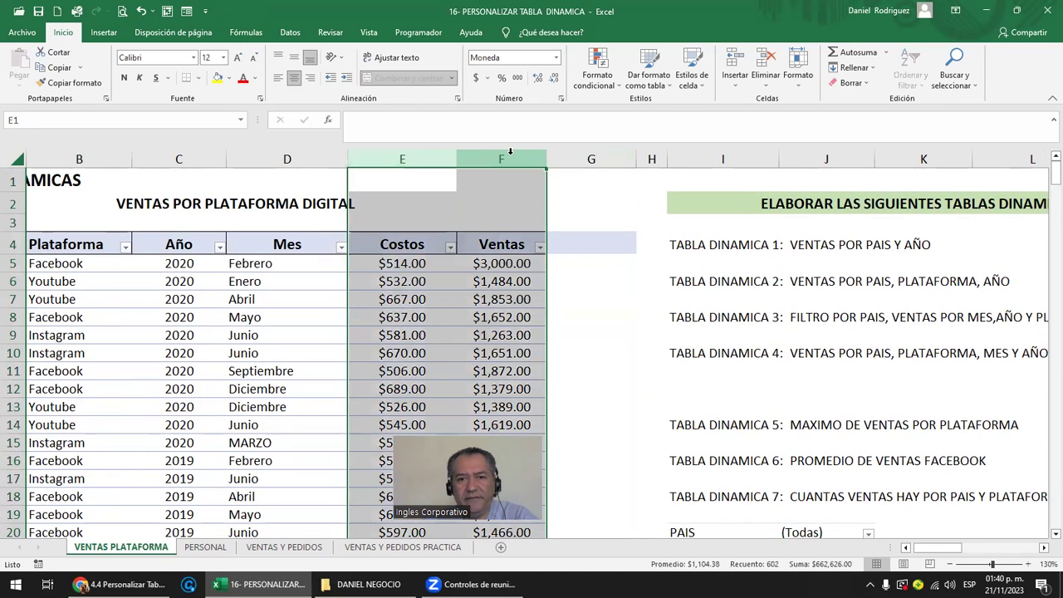
pyautogui.click(583, 256)
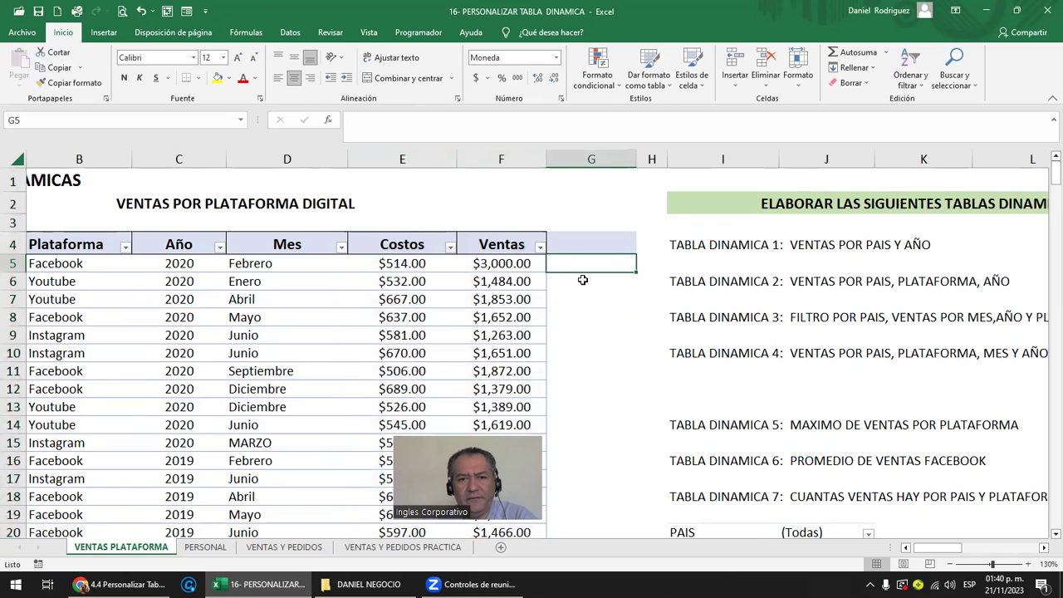
# Move PAIS from the filters to the rows above Plataforma in the pivot table of profit by platform.
pyautogui.press('Right')
pyautogui.press('Right')
pyautogui.press('Right')
pyautogui.press('Right')
pyautogui.press('Right')
pyautogui.press('Right')
pyautogui.press('Right')
pyautogui.press('Right')
pyautogui.press('Right')
pyautogui.press('Right')
pyautogui.press('Right')
pyautogui.press('Right')
pyautogui.press('Right')
pyautogui.press('Right')
pyautogui.press('Right')
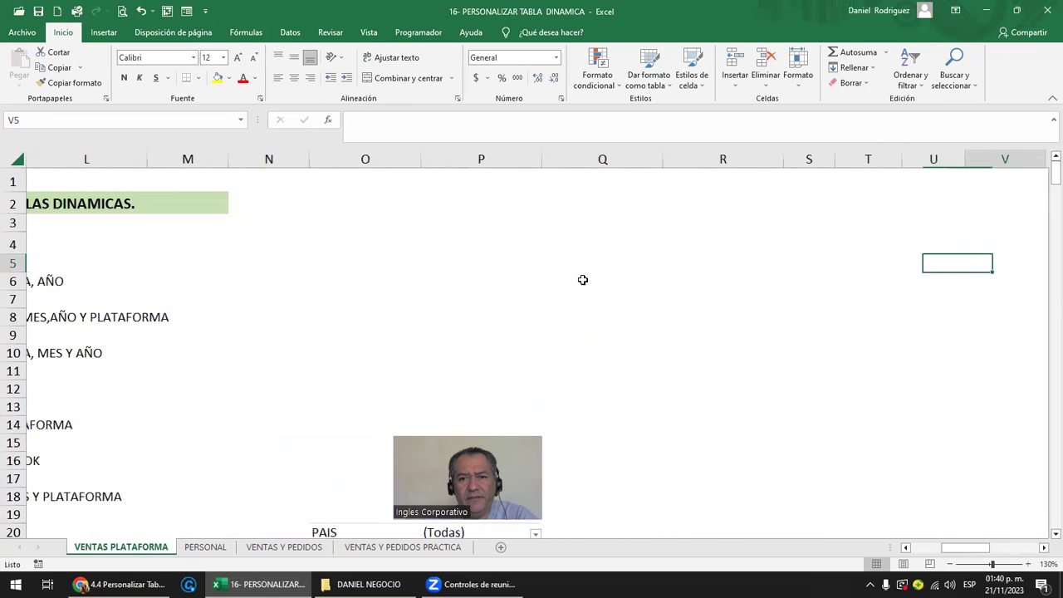
pyautogui.scroll(-5, 585, 296)
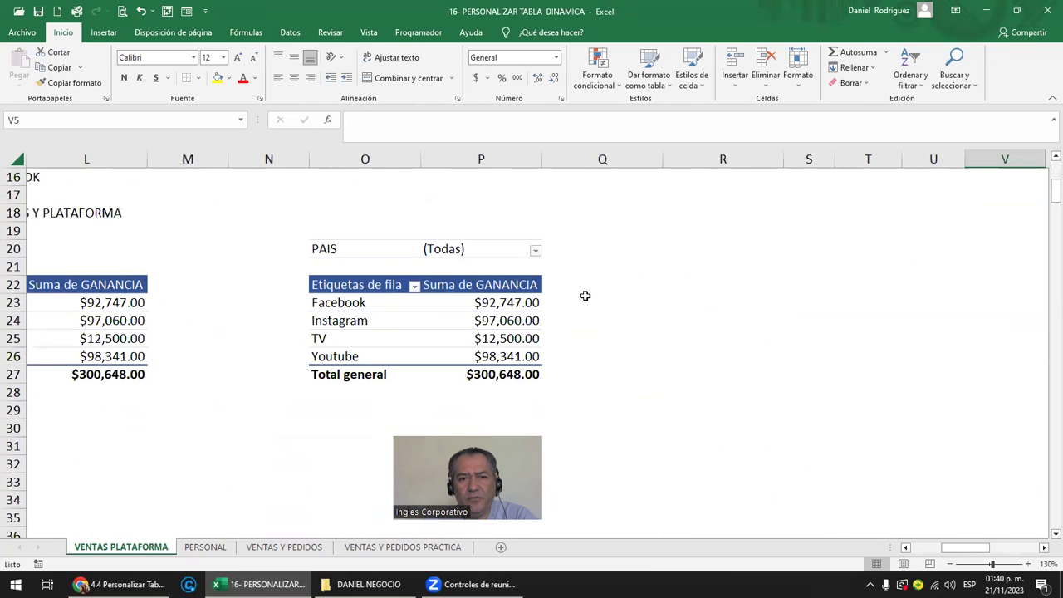
pyautogui.click(498, 304)
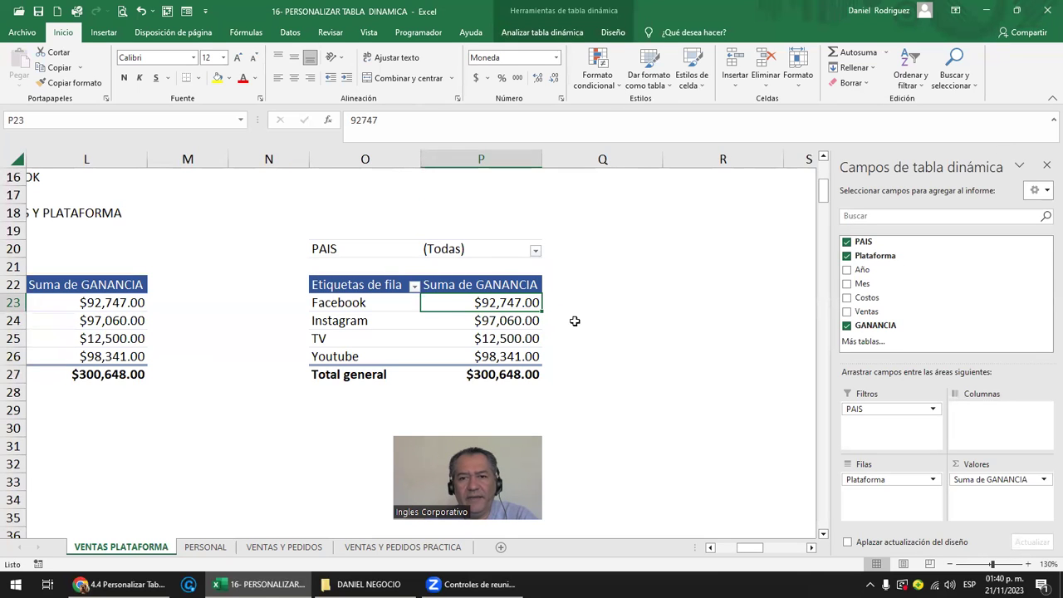
pyautogui.moveTo(874, 415); pyautogui.dragTo(865, 478)
pyautogui.click(636, 381)
pyautogui.scroll(-2, 638, 383)
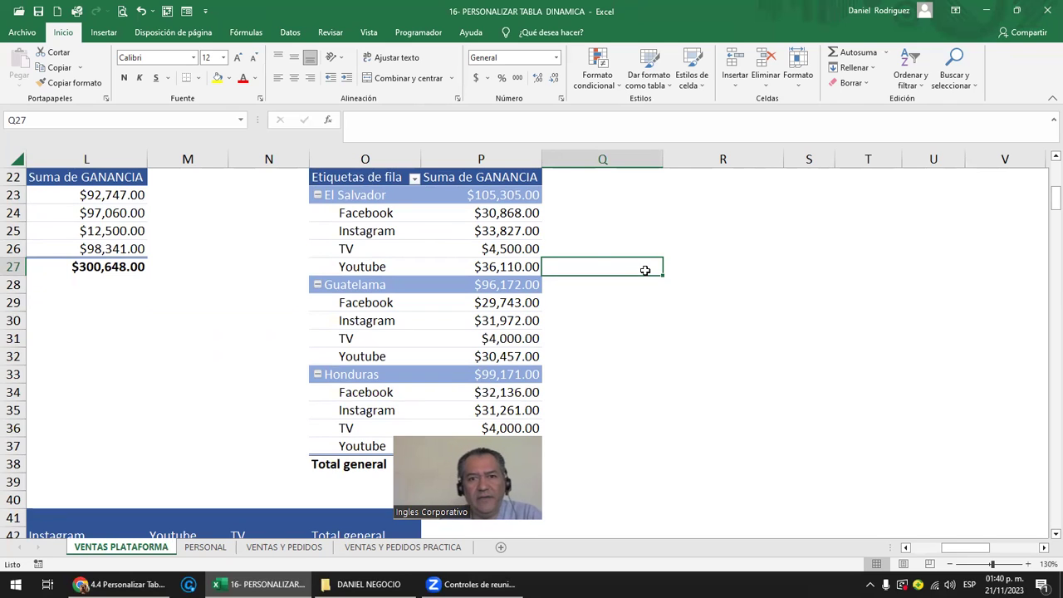
# Add a calculated field named IVA with the formula = Ventas * 13% to the pivot table of profit by country and platform.
pyautogui.click(374, 194)
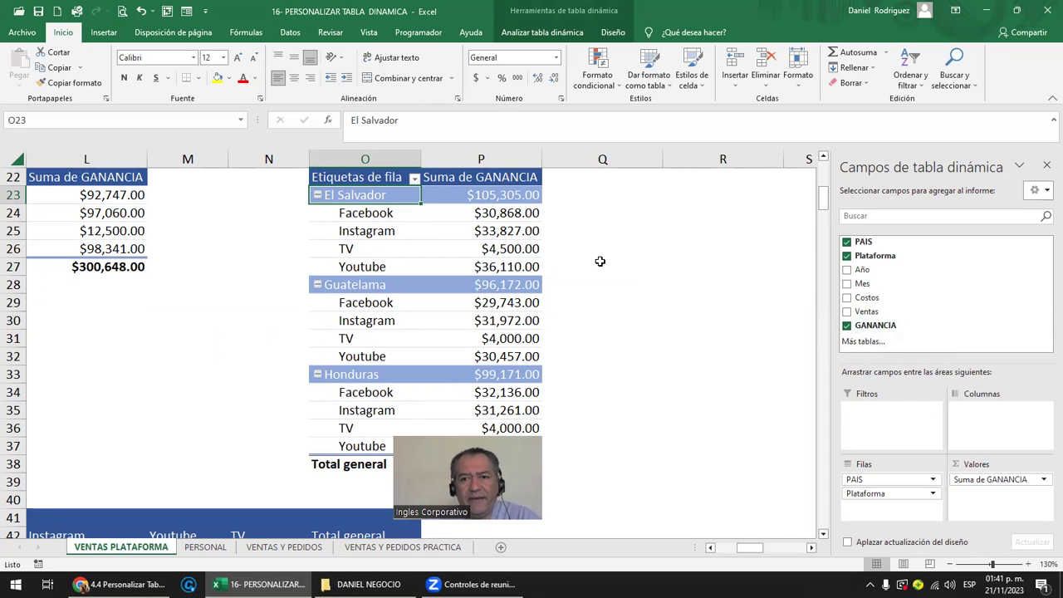
pyautogui.click(544, 33)
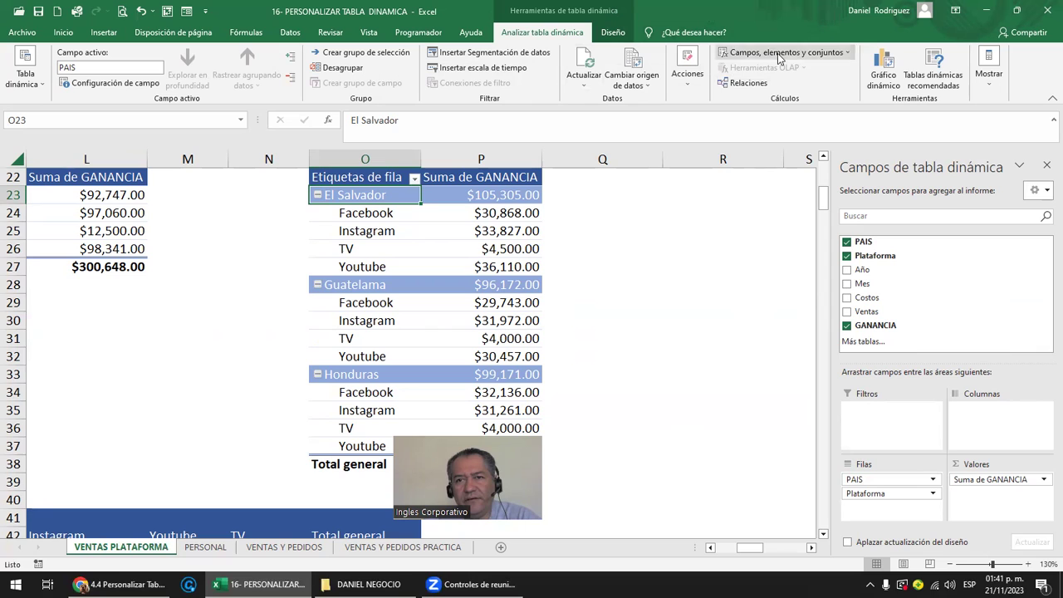
pyautogui.click(822, 53)
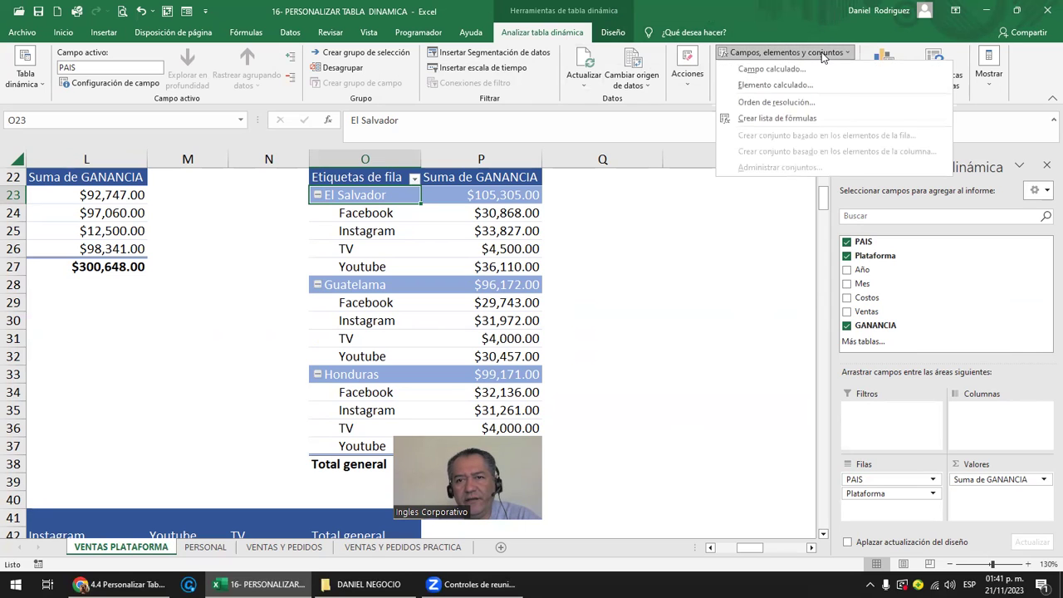
pyautogui.click(776, 70)
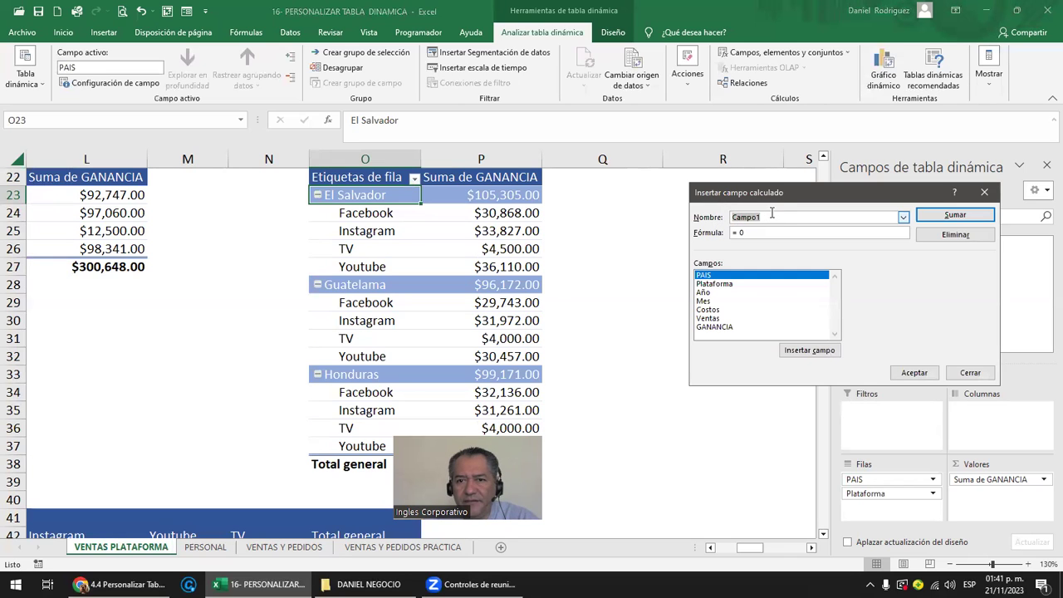
pyautogui.write('IVA')
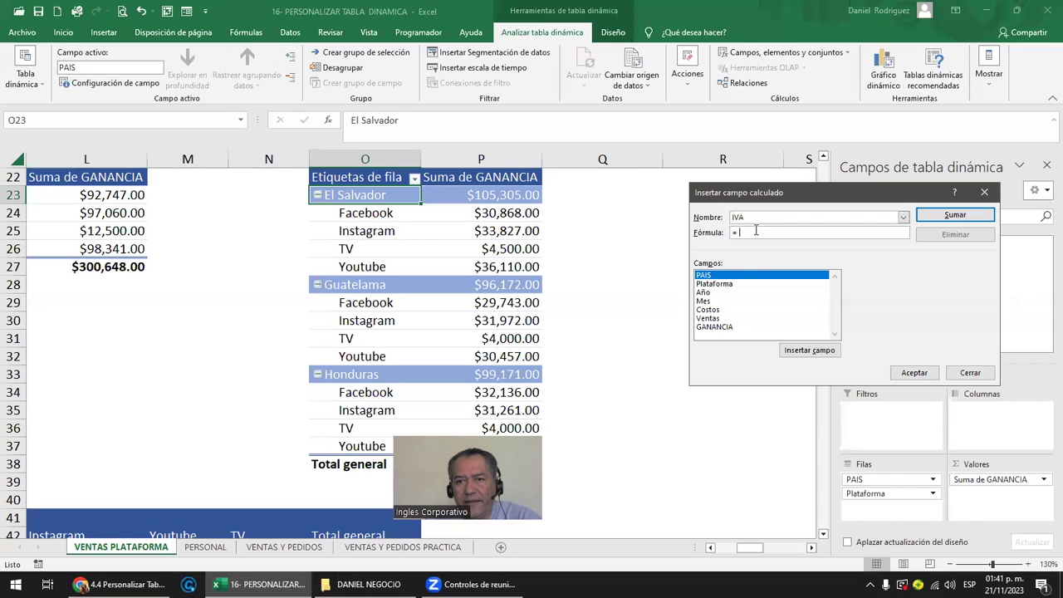
pyautogui.doubleClick(705, 319)
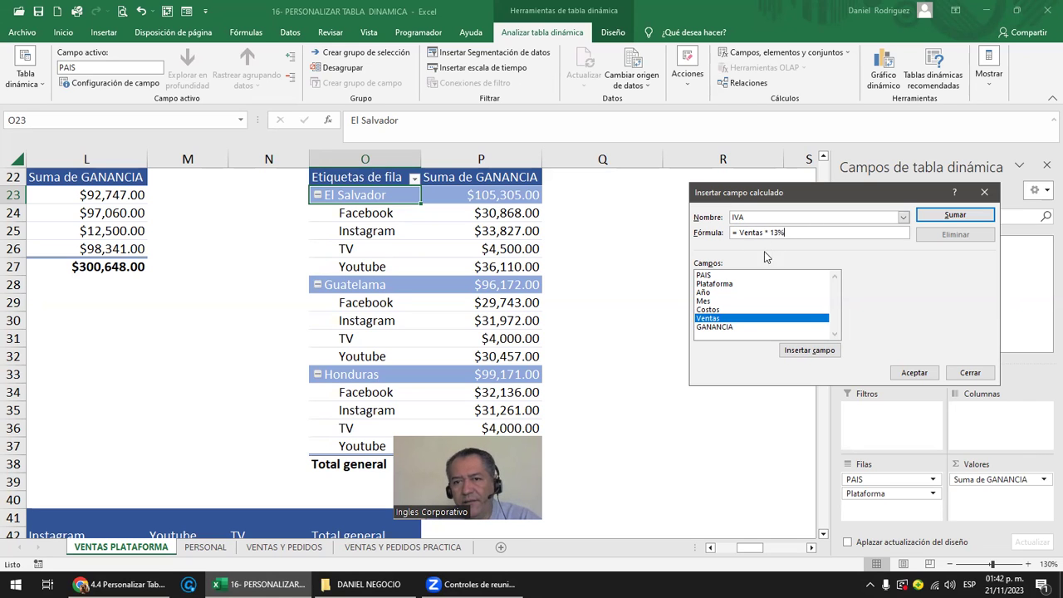
pyautogui.moveTo(738, 233); pyautogui.dragTo(785, 232)
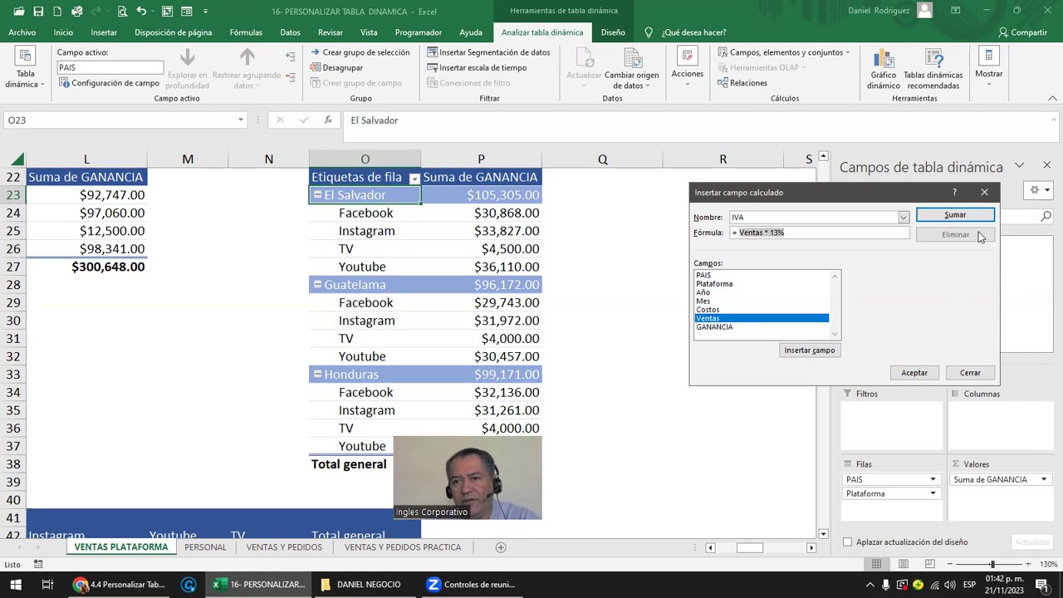
pyautogui.click(954, 216)
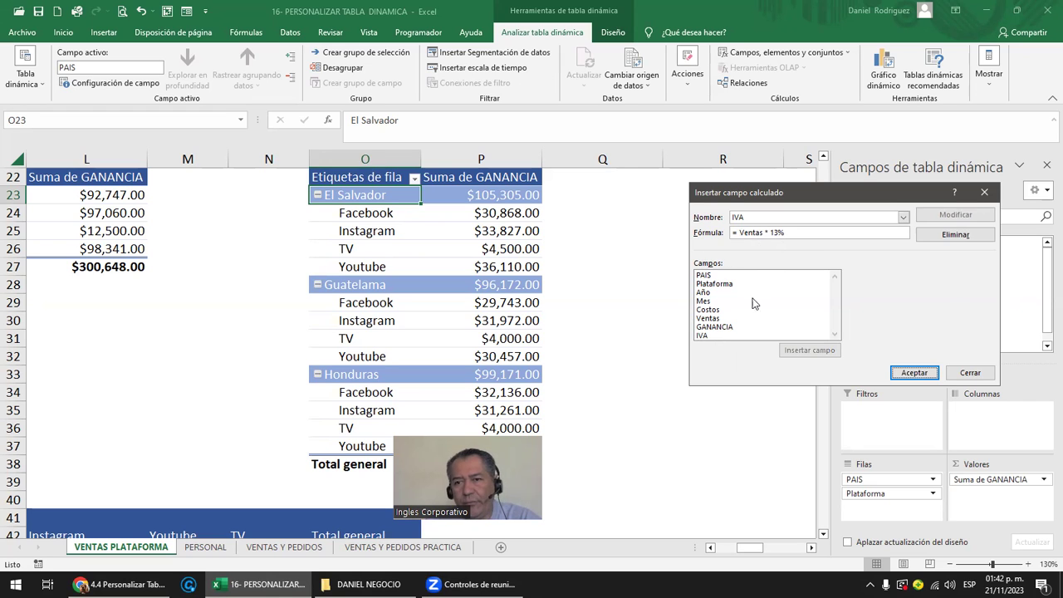
pyautogui.click(912, 374)
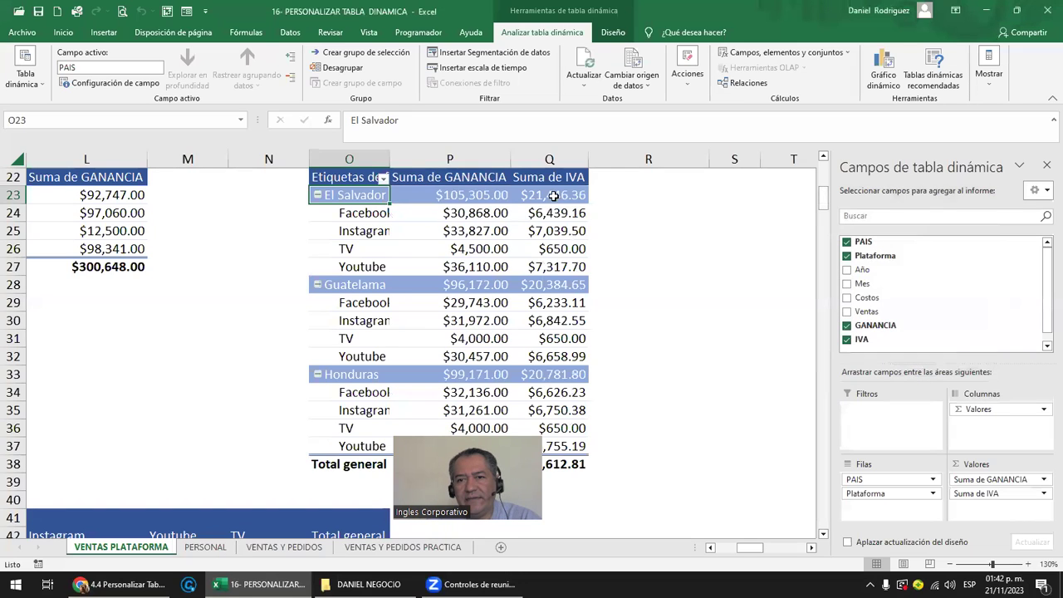
# Replace GANANCIA with Ventas in the pivot table's values, placing Ventas before IVA.
pyautogui.click(474, 195)
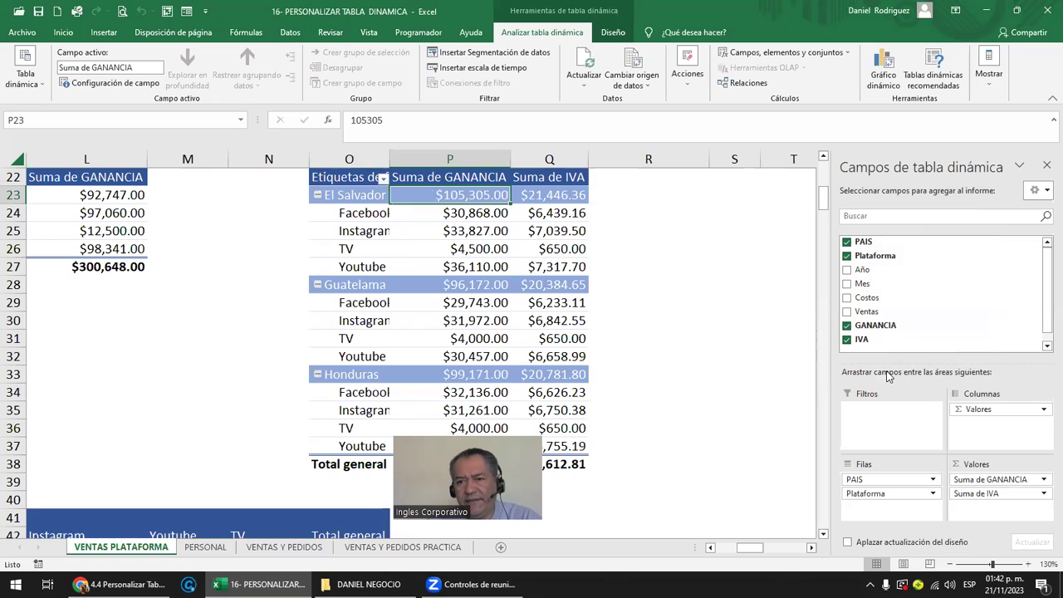
pyautogui.moveTo(1000, 478); pyautogui.dragTo(976, 481)
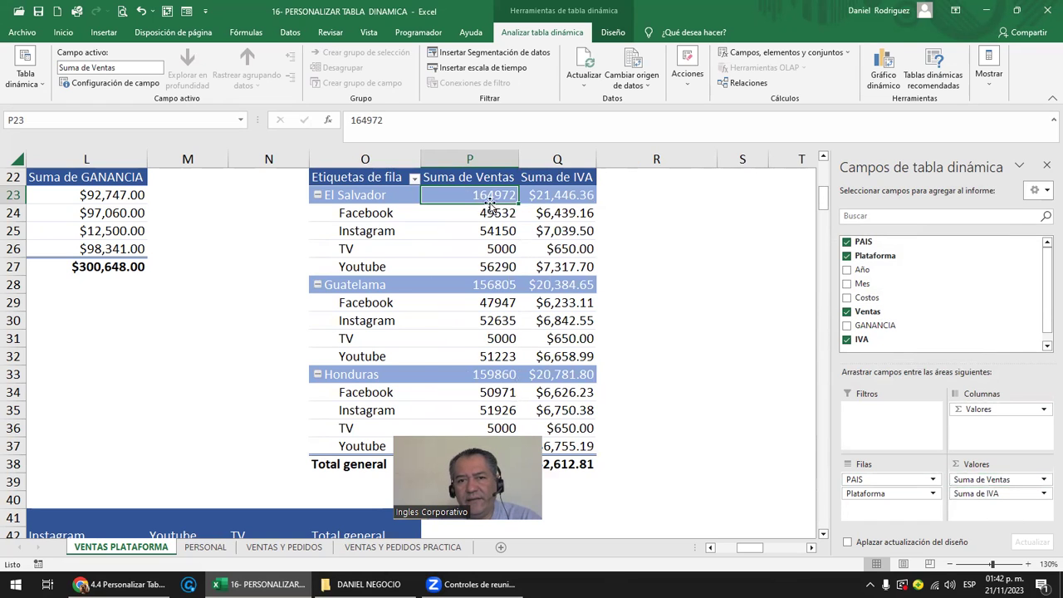
pyautogui.click(550, 195)
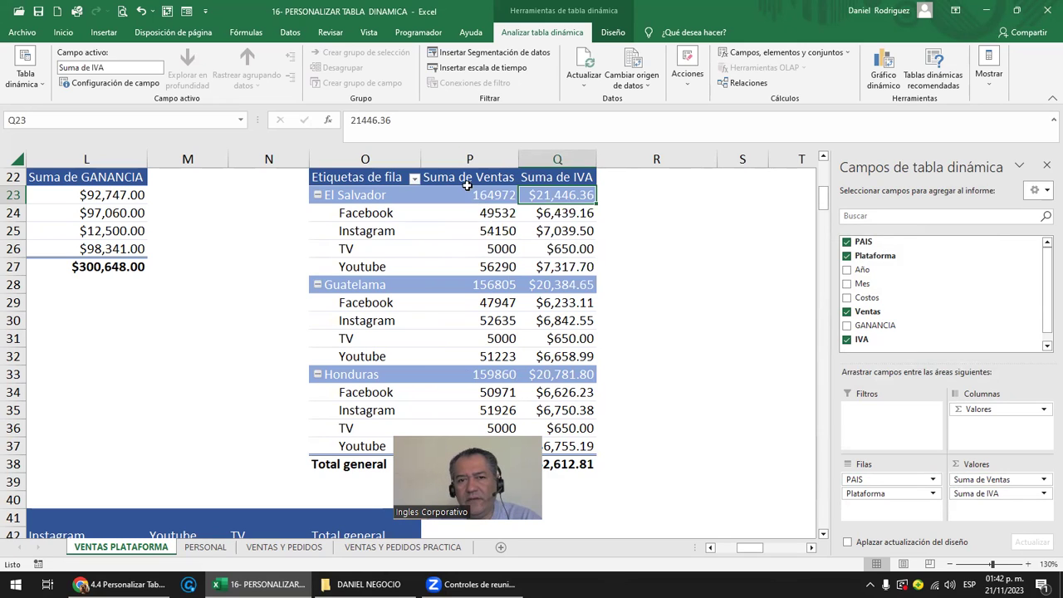
pyautogui.click(1013, 482)
pyautogui.click(743, 356)
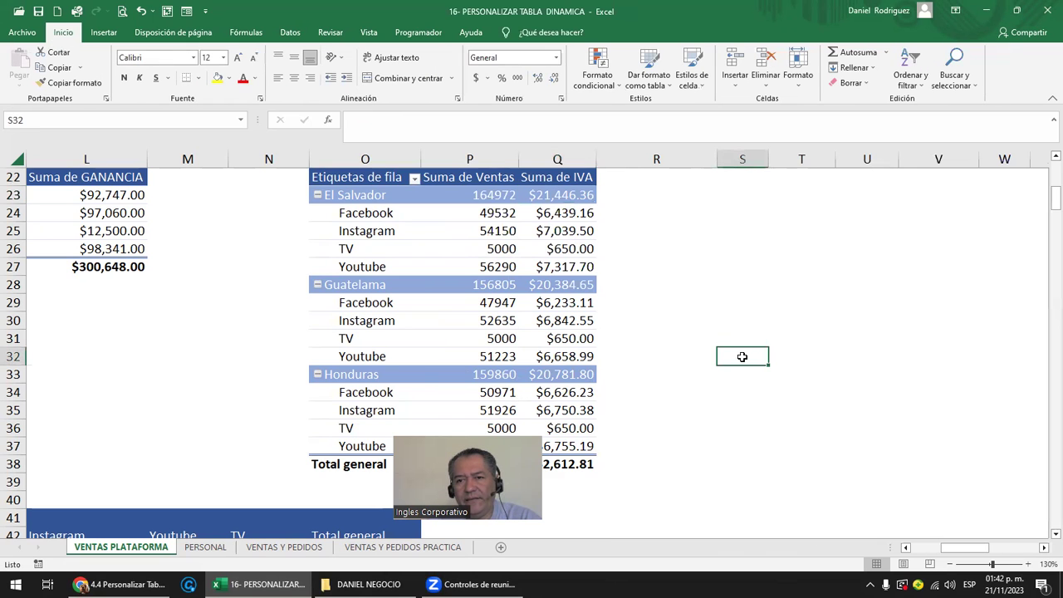
# Add GANANCIA after IVA and Costos before Ventas in the pivot table's values.
pyautogui.click(514, 182)
pyautogui.moveTo(897, 328); pyautogui.dragTo(1021, 506)
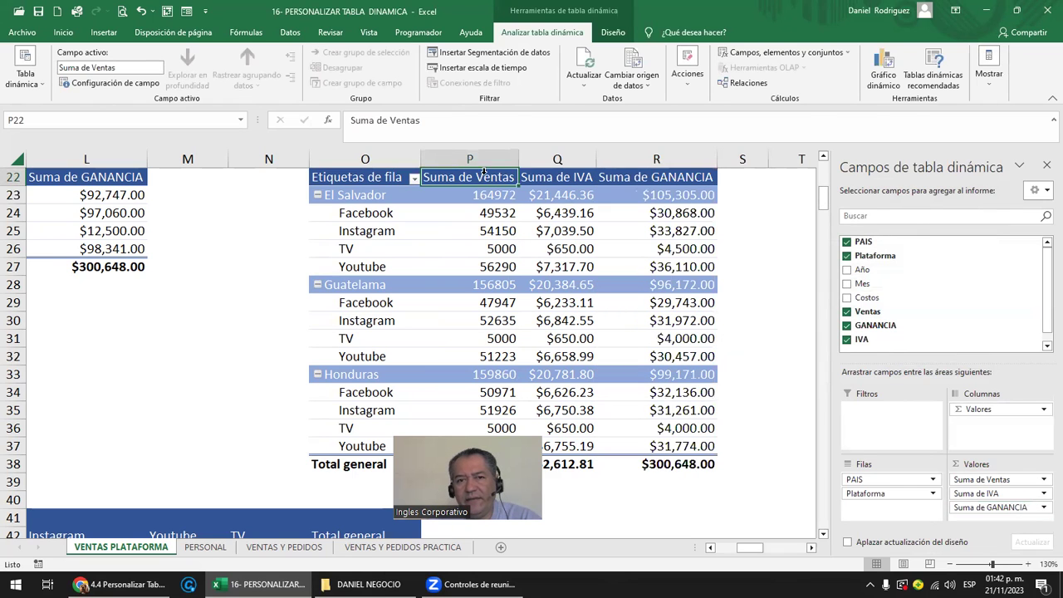
pyautogui.moveTo(878, 299); pyautogui.dragTo(1011, 480)
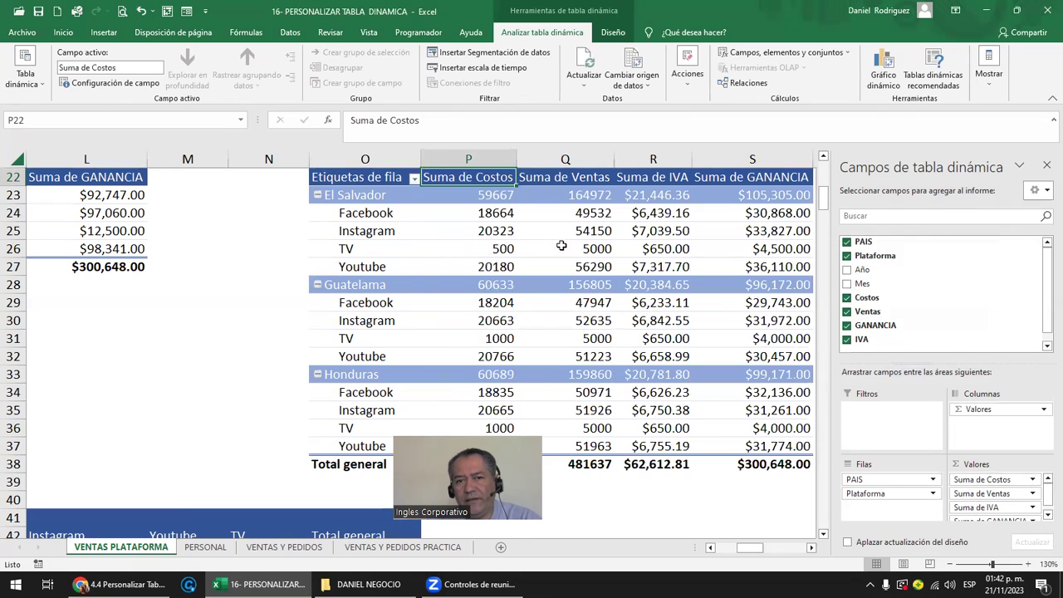
# Review the Costos, Ventas, IVA and GANANCIA columns of the pivot table one by one.
pyautogui.click(508, 159)
pyautogui.click(541, 160)
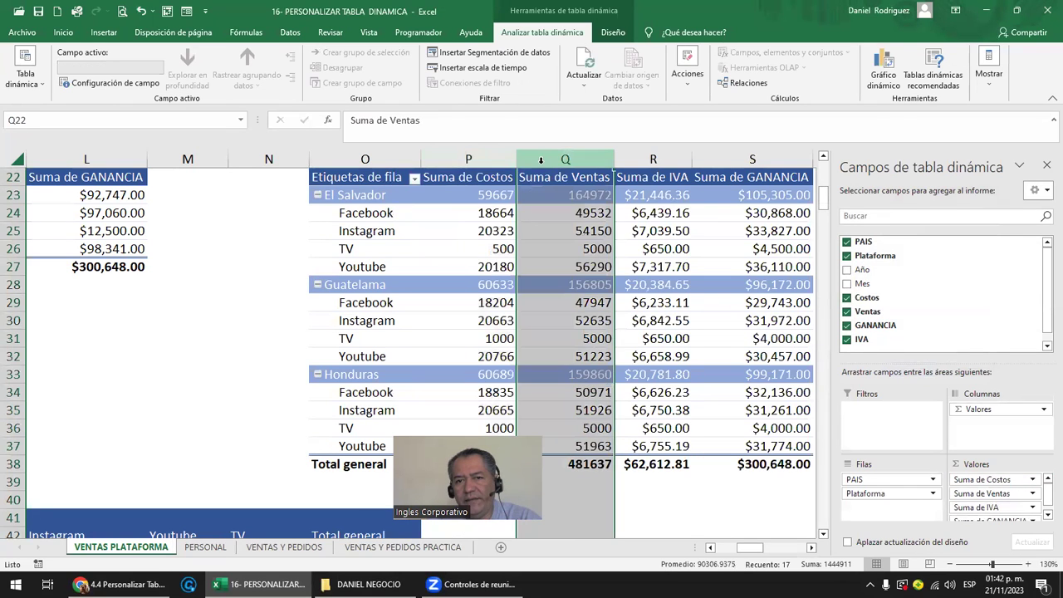
pyautogui.click(652, 159)
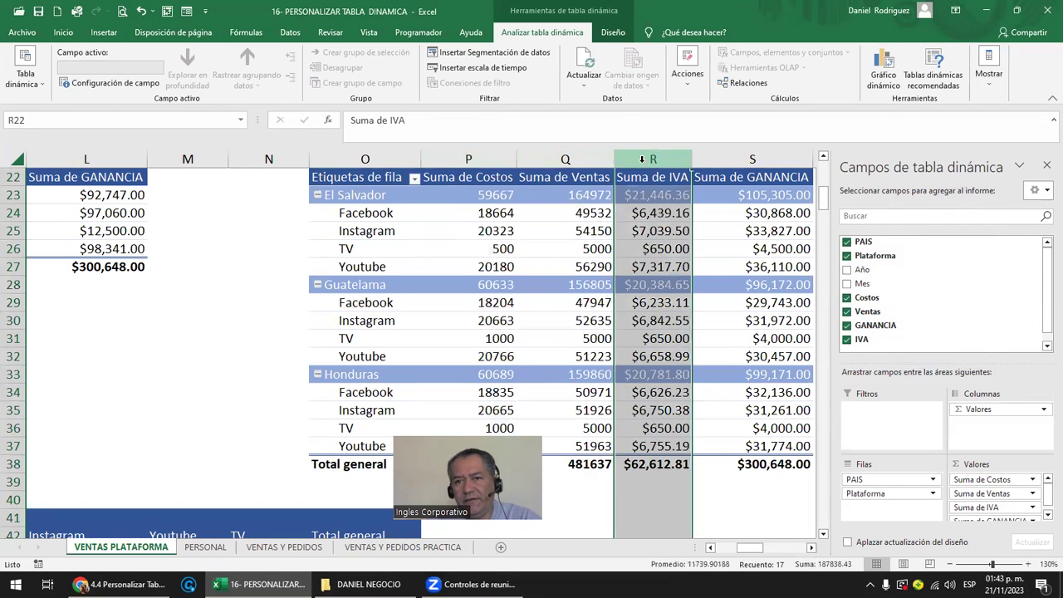
pyautogui.click(752, 160)
pyautogui.press('Right')
pyautogui.press('Right')
pyautogui.press('Right')
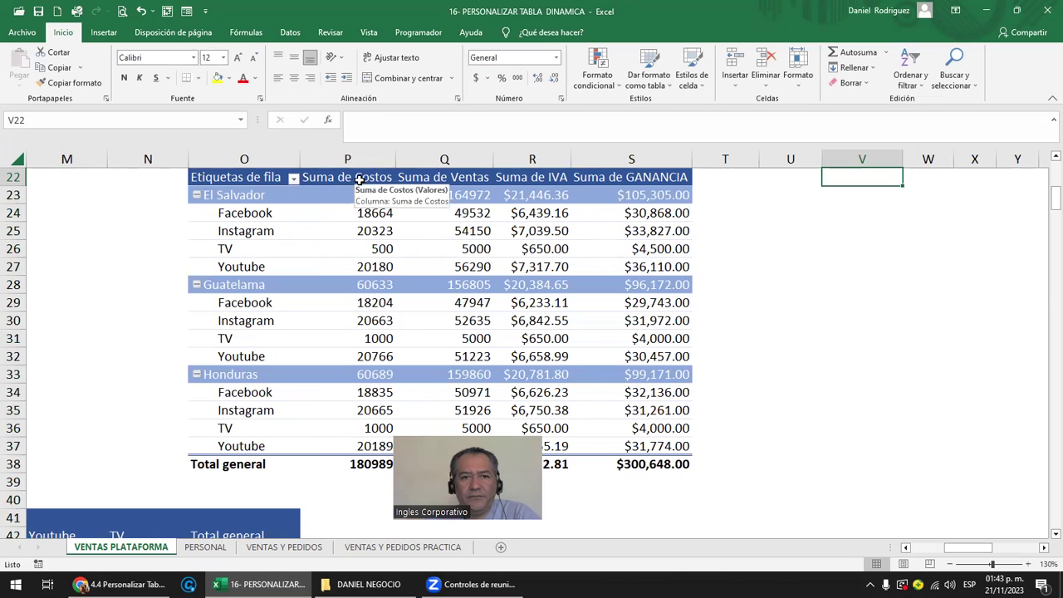
# Format the Suma de Costos value field as Moneda with the $ symbol and 2 decimal places.
pyautogui.doubleClick(362, 182)
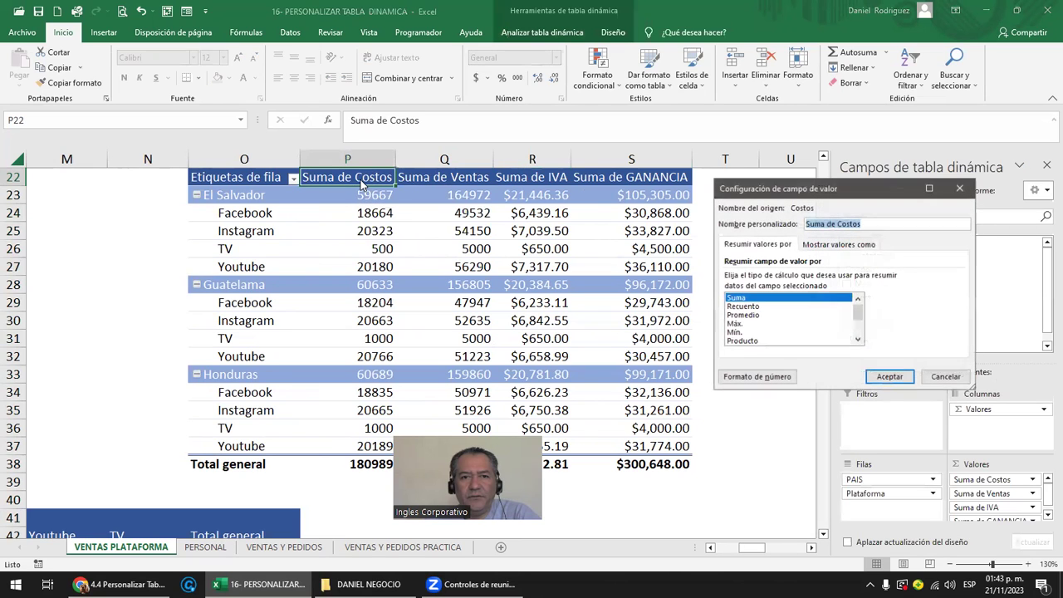
pyautogui.click(960, 188)
pyautogui.scroll(1, 387, 189)
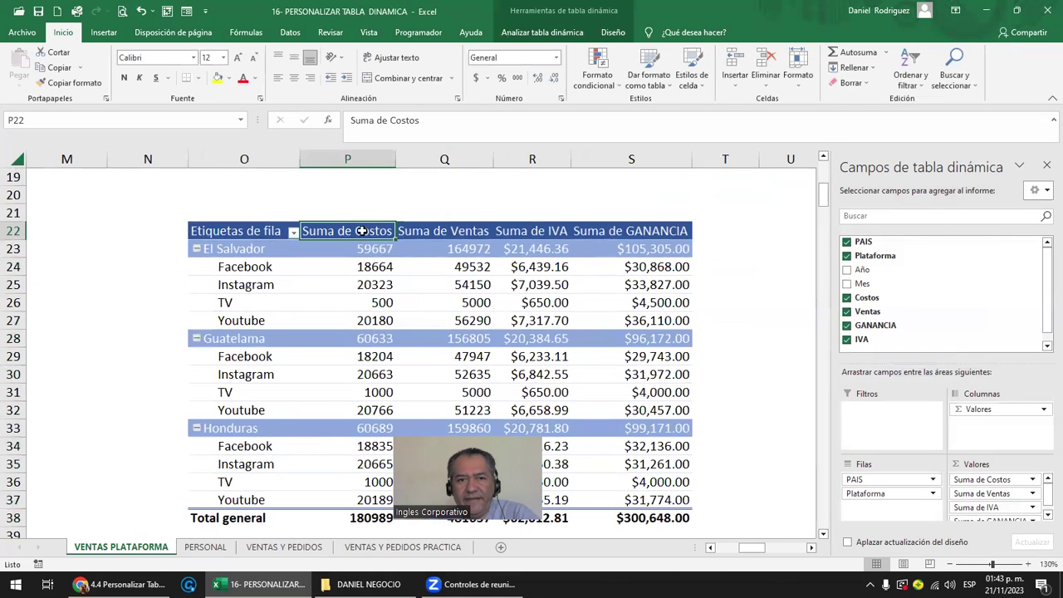
pyautogui.doubleClick(321, 234)
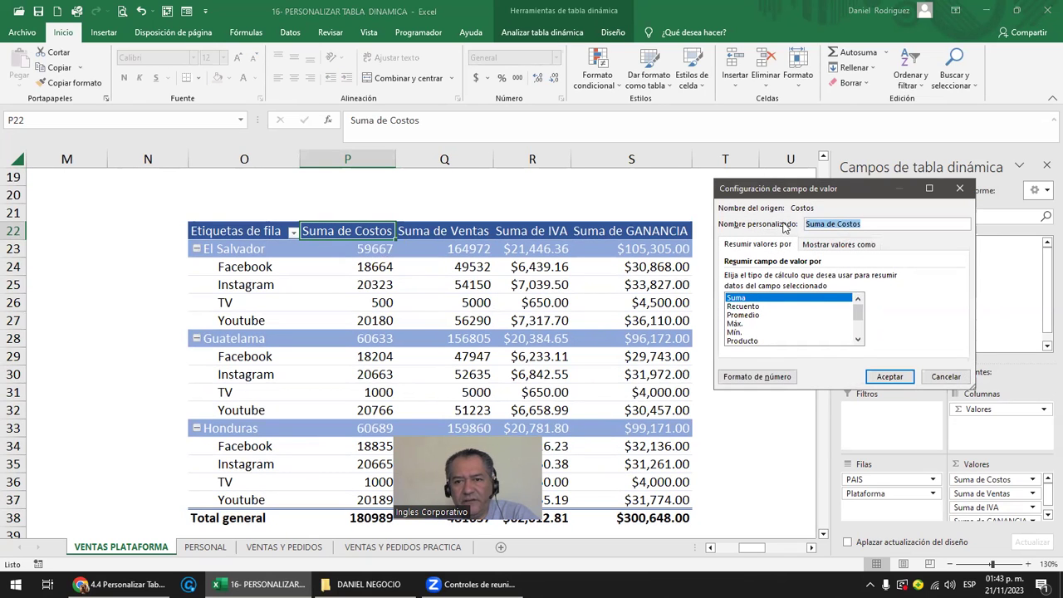
pyautogui.click(756, 376)
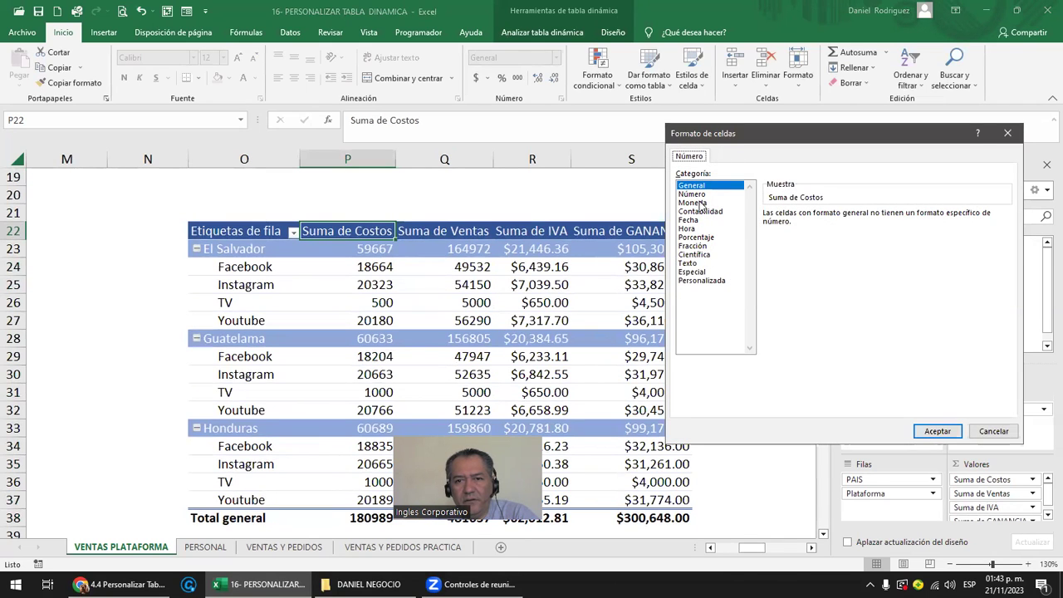
pyautogui.click(697, 203)
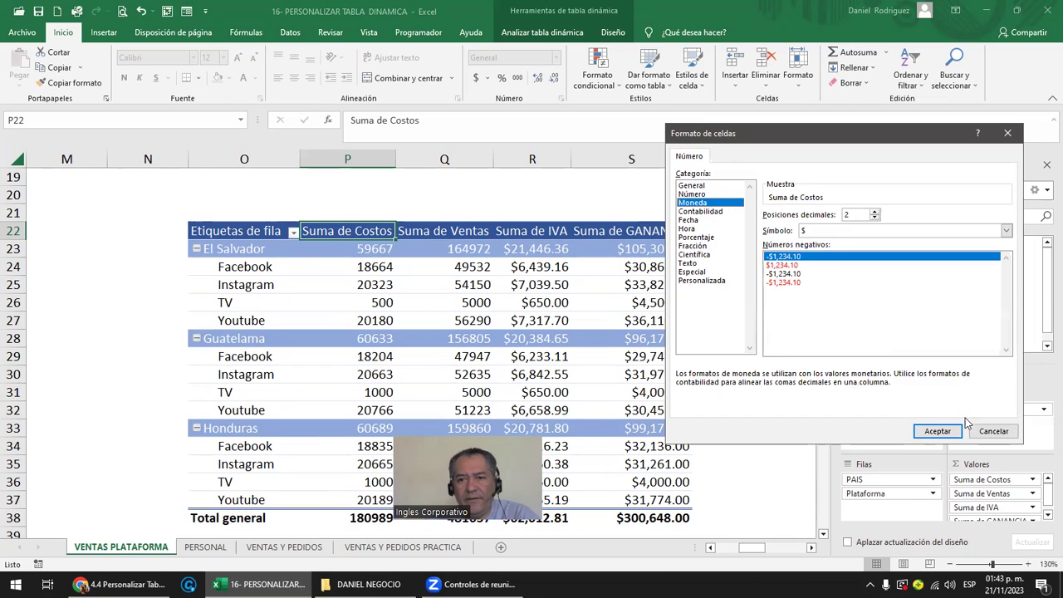
pyautogui.click(936, 433)
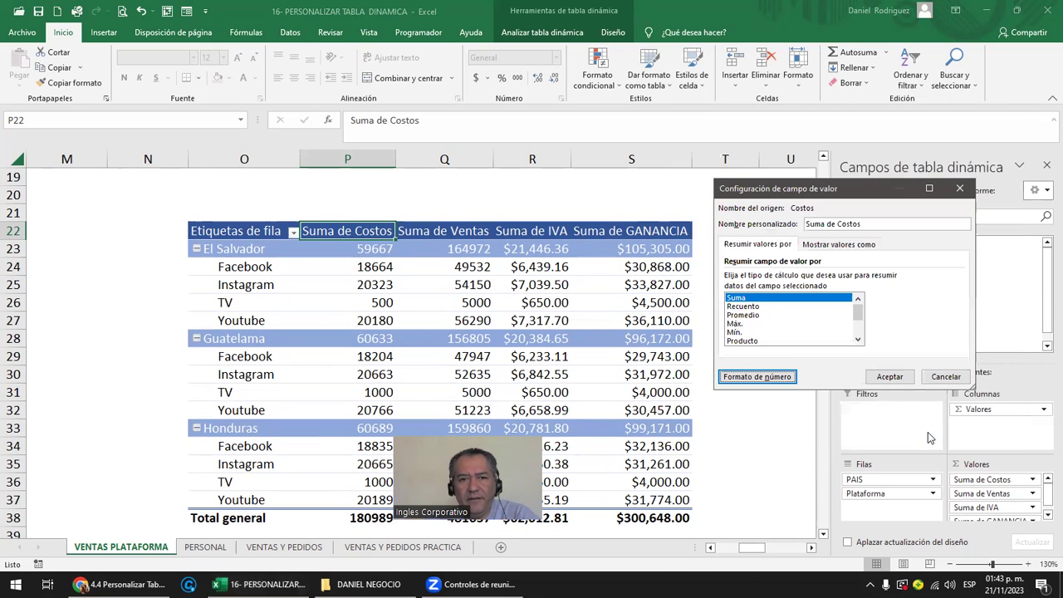
pyautogui.click(887, 376)
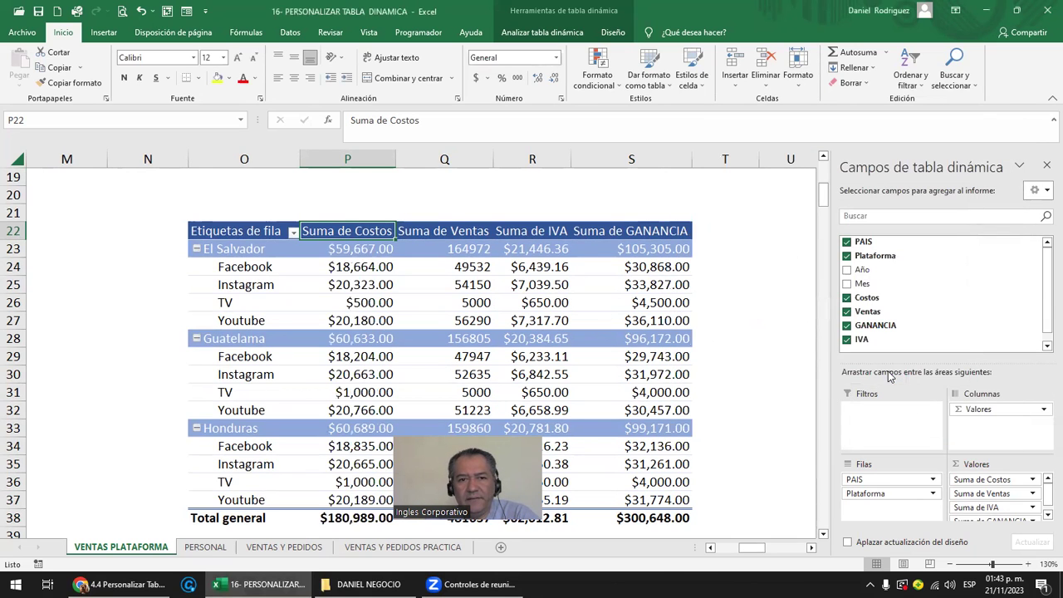
# Format the Suma de Ventas value field of the pivot table as Moneda.
pyautogui.doubleClick(443, 231)
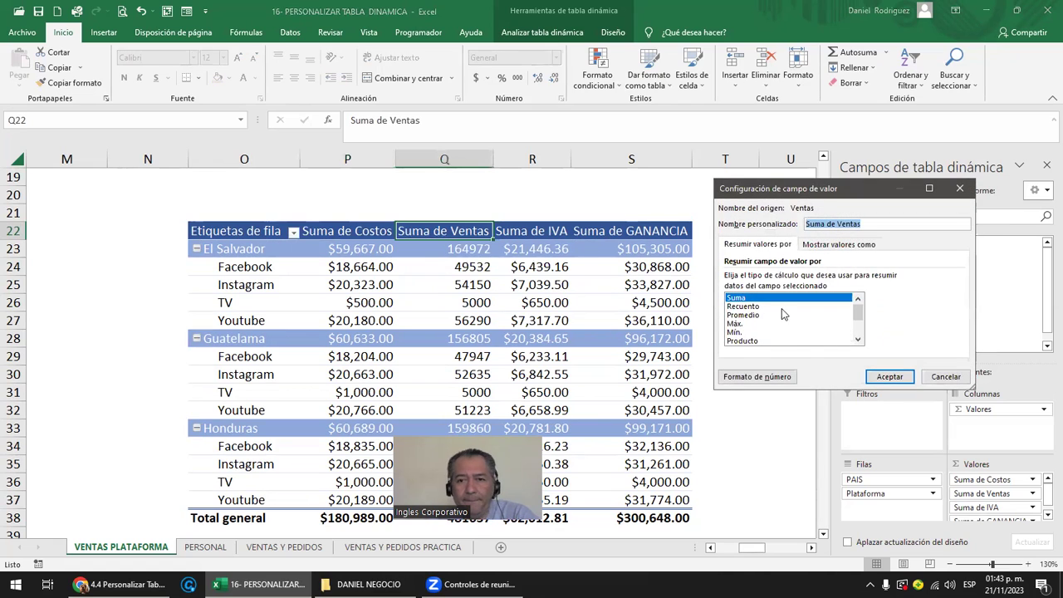
pyautogui.click(756, 376)
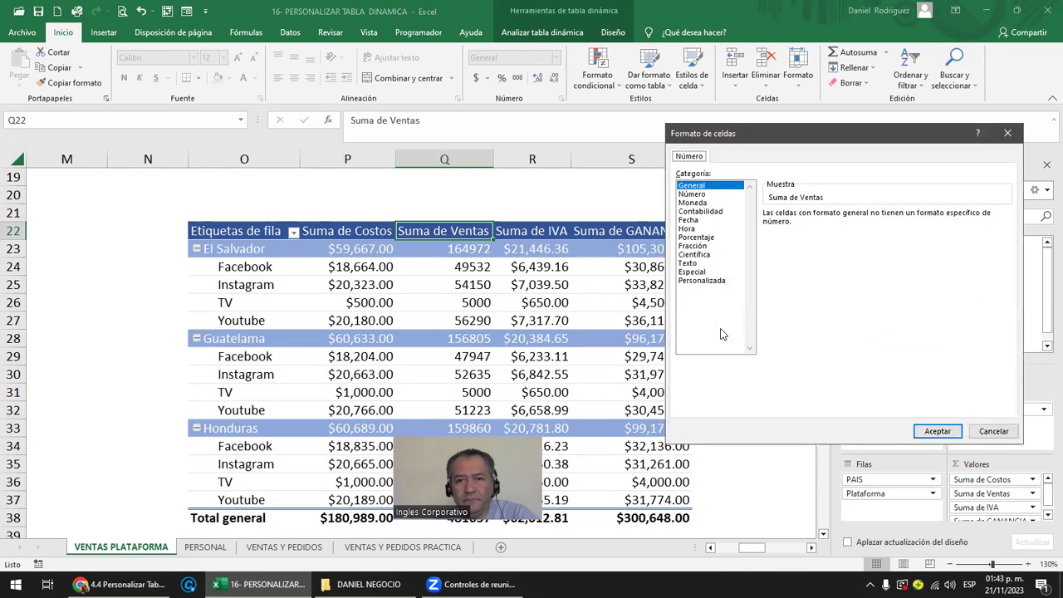
pyautogui.click(695, 203)
pyautogui.click(937, 432)
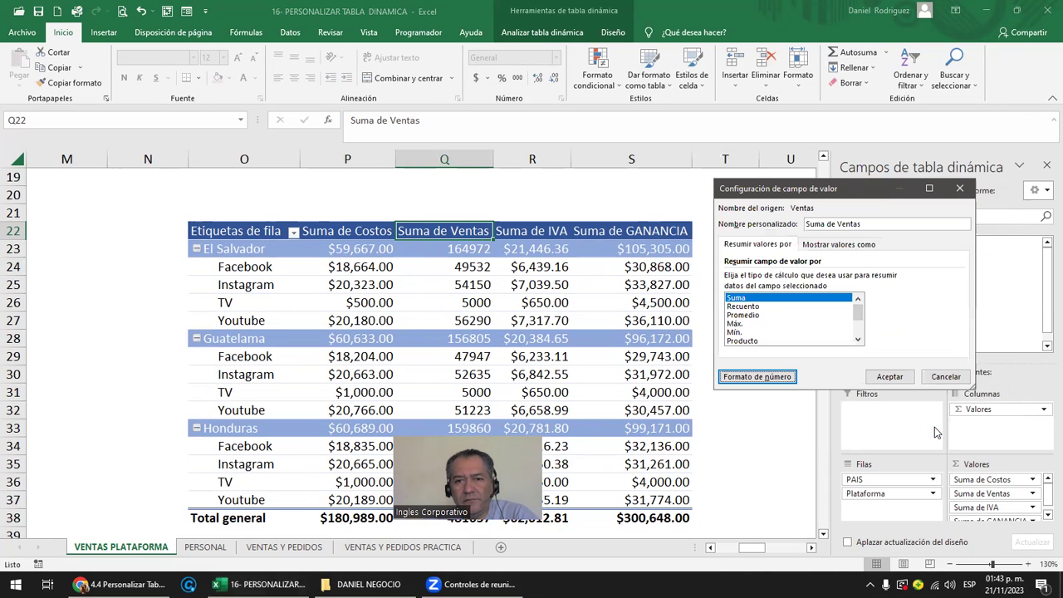
pyautogui.click(889, 377)
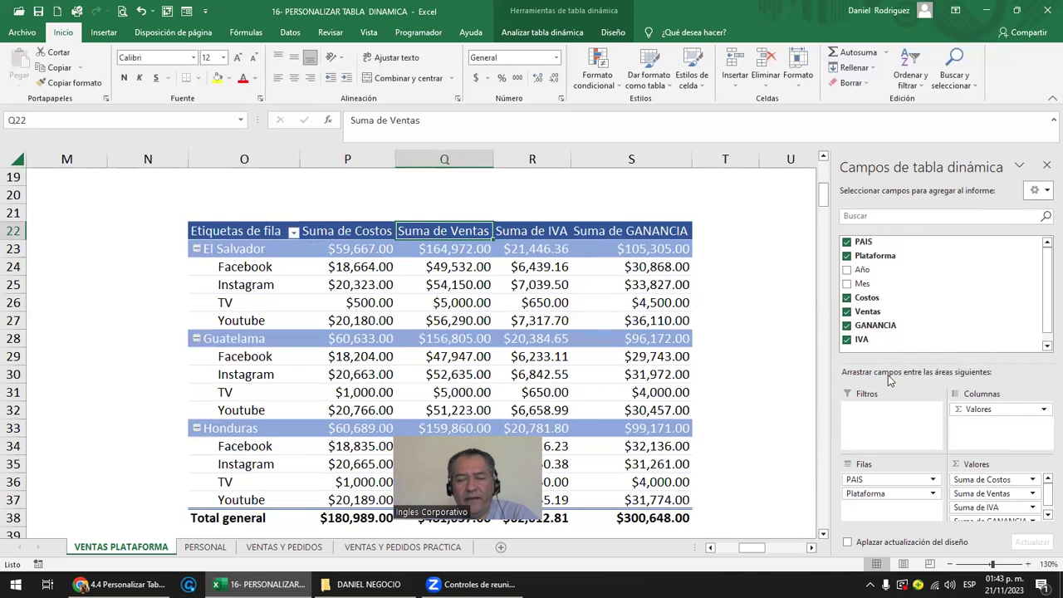
pyautogui.click(789, 264)
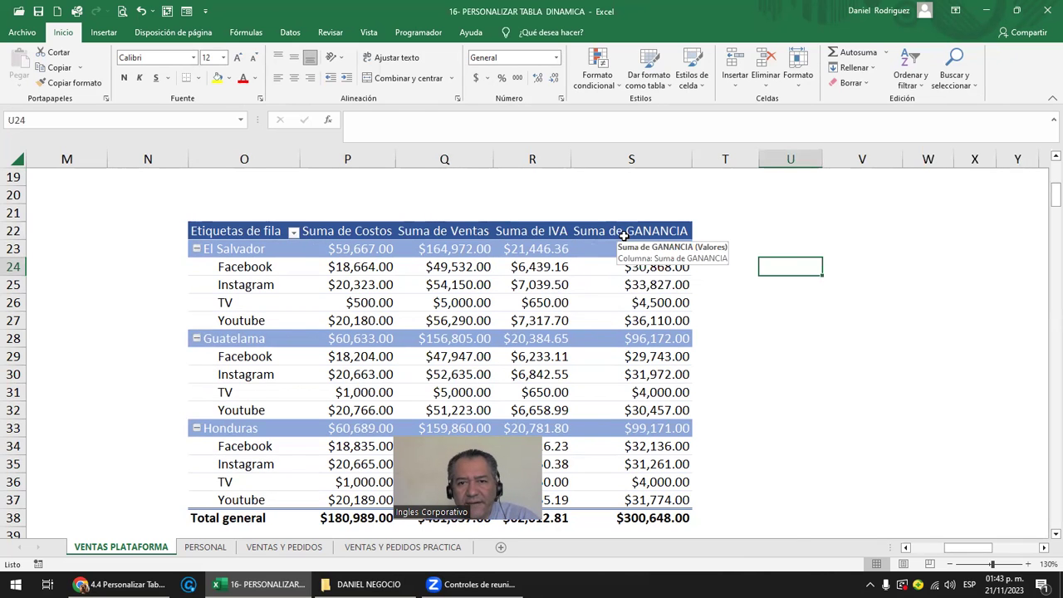
# Rename the Suma de GANANCIA value field to "GANANCIA." with a trailing period.
pyautogui.doubleClick(622, 233)
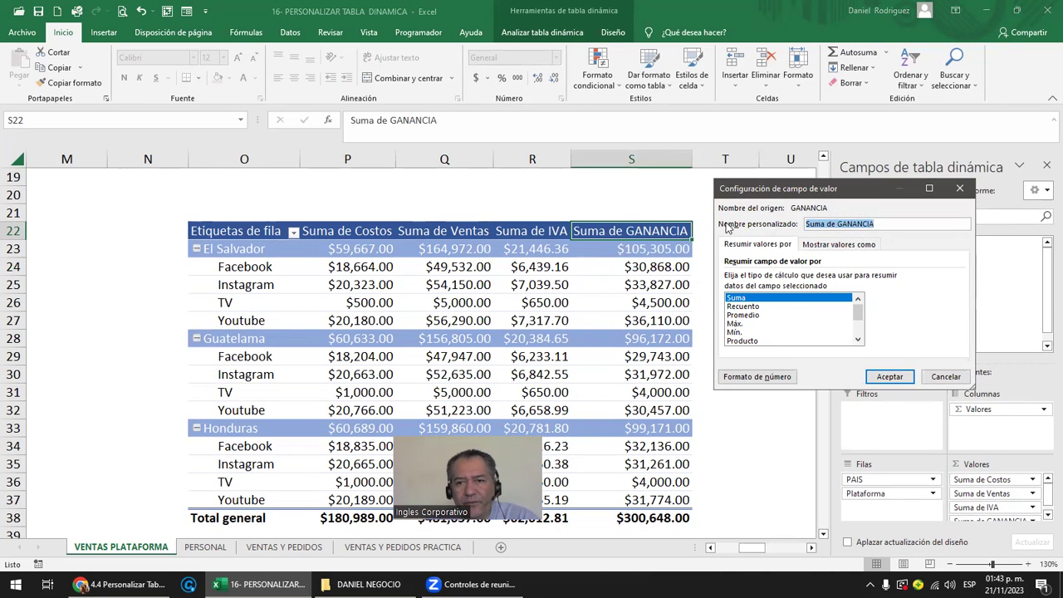
pyautogui.press('End')
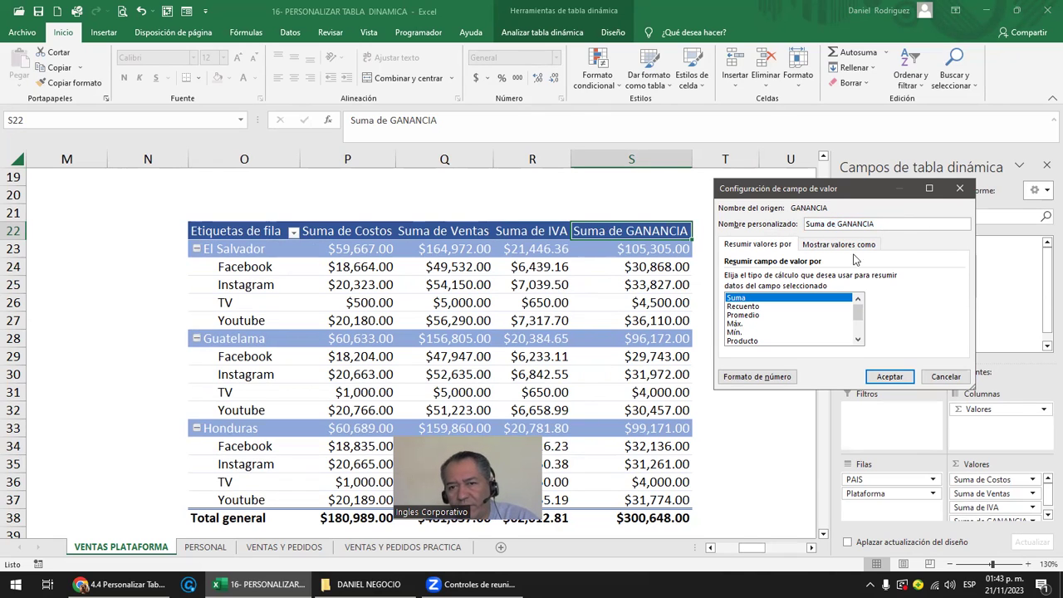
pyautogui.press('BackSpace')
pyautogui.press('BackSpace')
pyautogui.press('BackSpace')
pyautogui.press('BackSpace')
pyautogui.press('BackSpace')
pyautogui.press('BackSpace')
pyautogui.press('BackSpace')
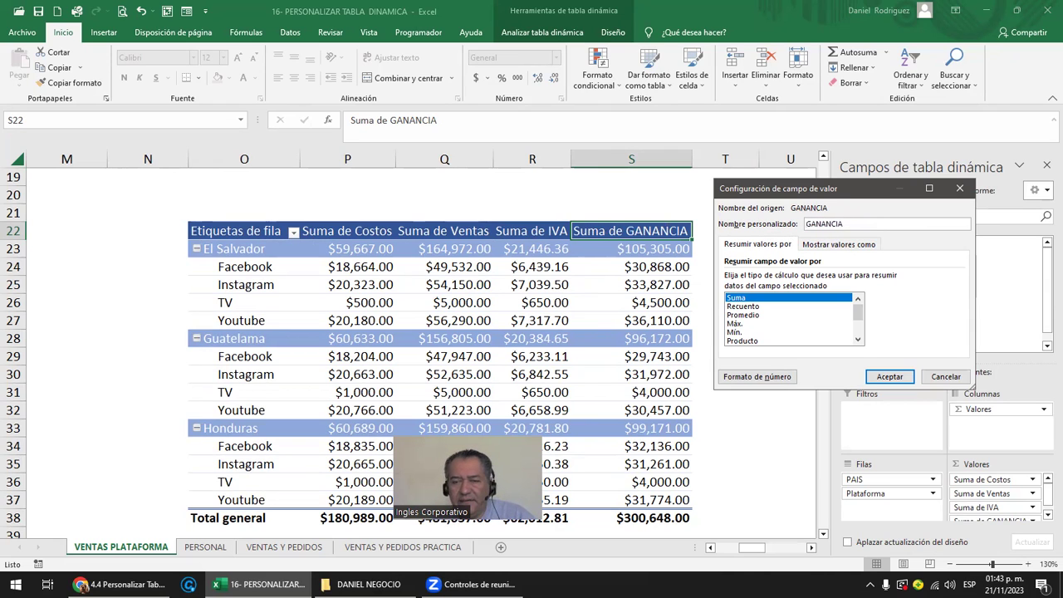
pyautogui.press('Return')
pyautogui.press('Return')
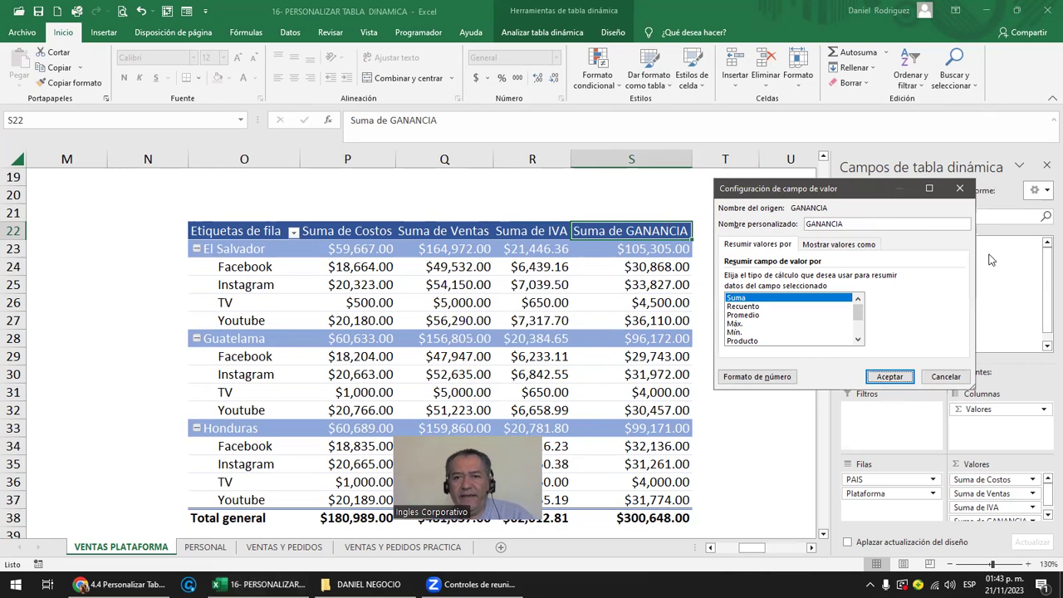
pyautogui.click(846, 223)
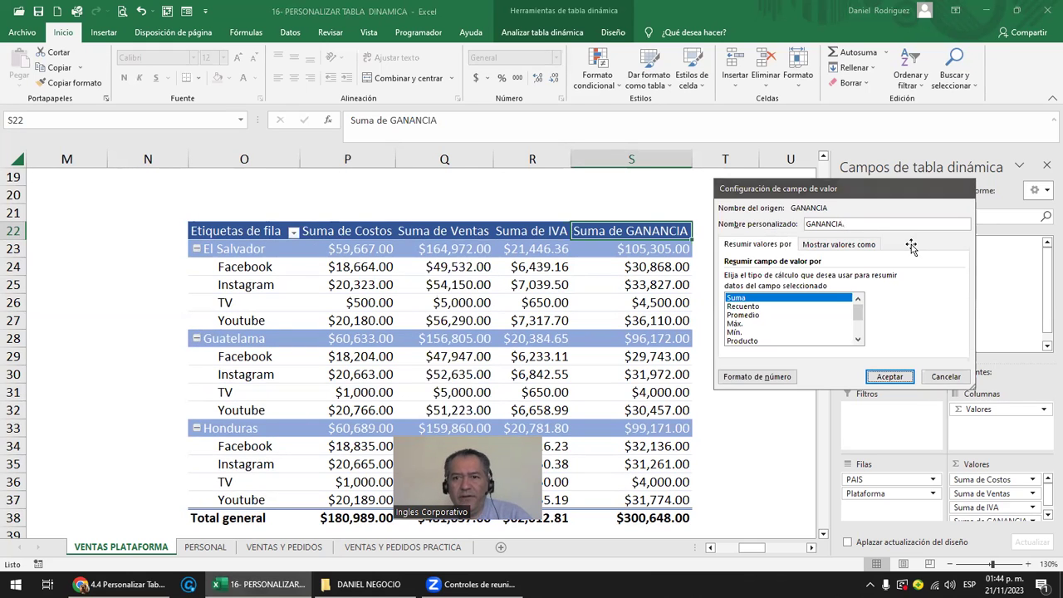
pyautogui.press('Return')
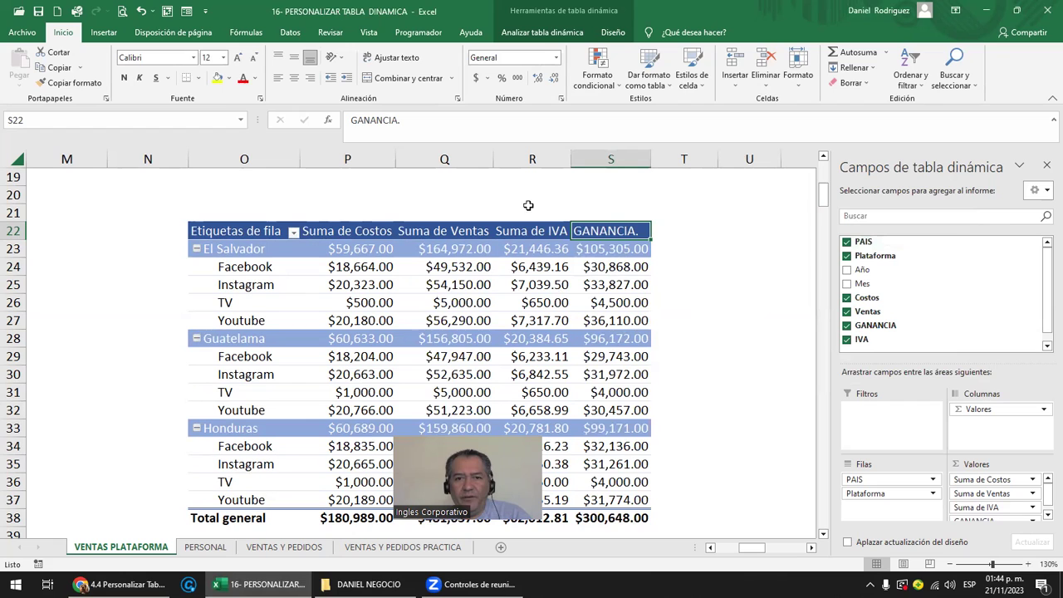
# Shorten the custom name of the Suma de IVA value field to "IVA" by removing its prefix.
pyautogui.click(538, 232)
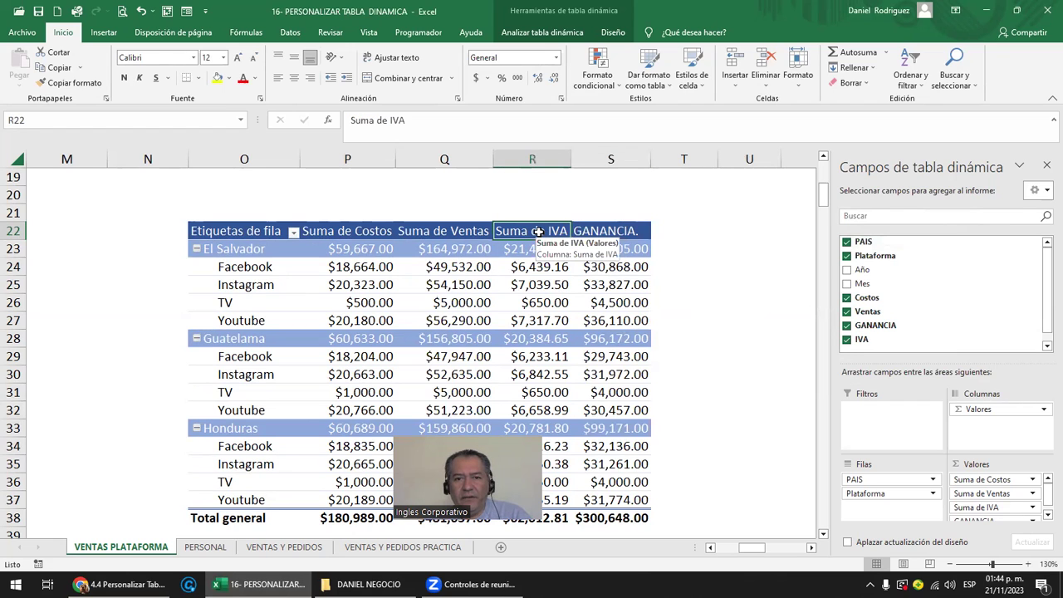
pyautogui.doubleClick(538, 232)
pyautogui.click(810, 224)
pyautogui.press('BackSpace')
pyautogui.press('Delete')
pyautogui.press('Delete')
pyautogui.press('Delete')
pyautogui.press('Delete')
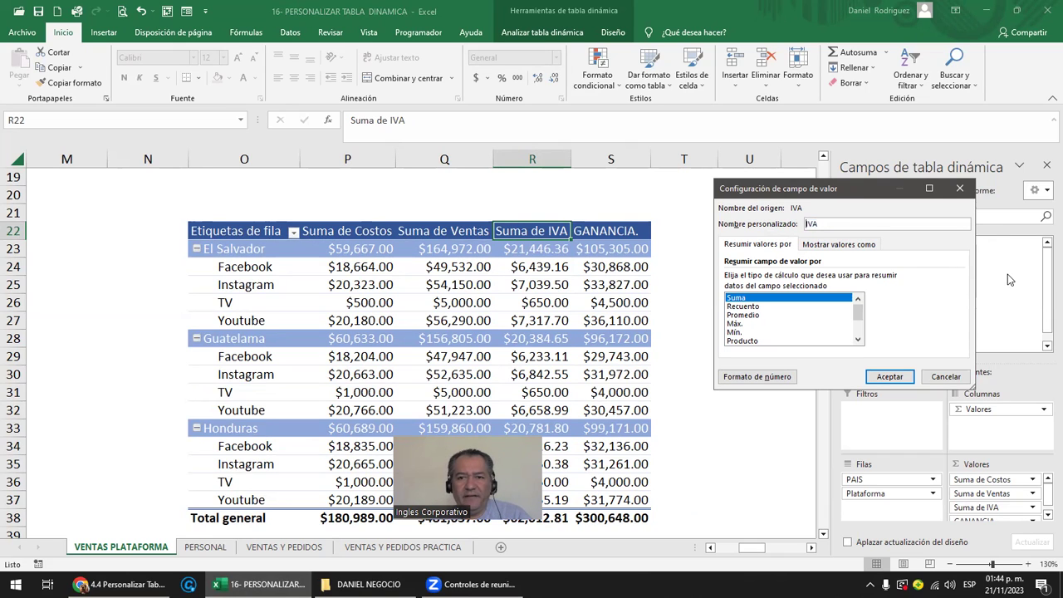
# Set the custom name of the IVA value field in the pivot table to "IVA." with a trailing period.
pyautogui.press('Return')
pyautogui.press('Return')
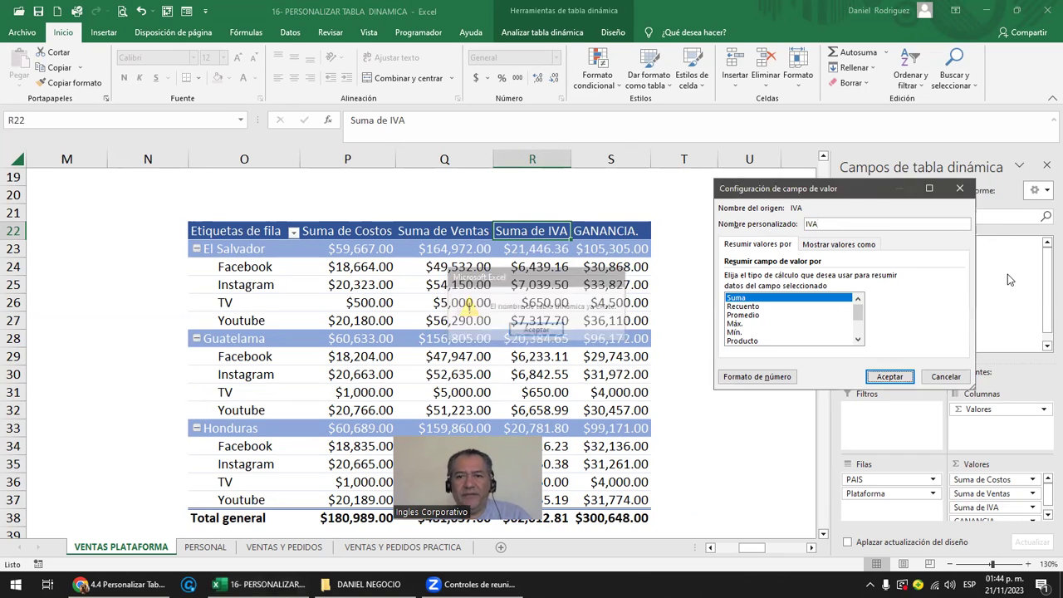
pyautogui.click(819, 224)
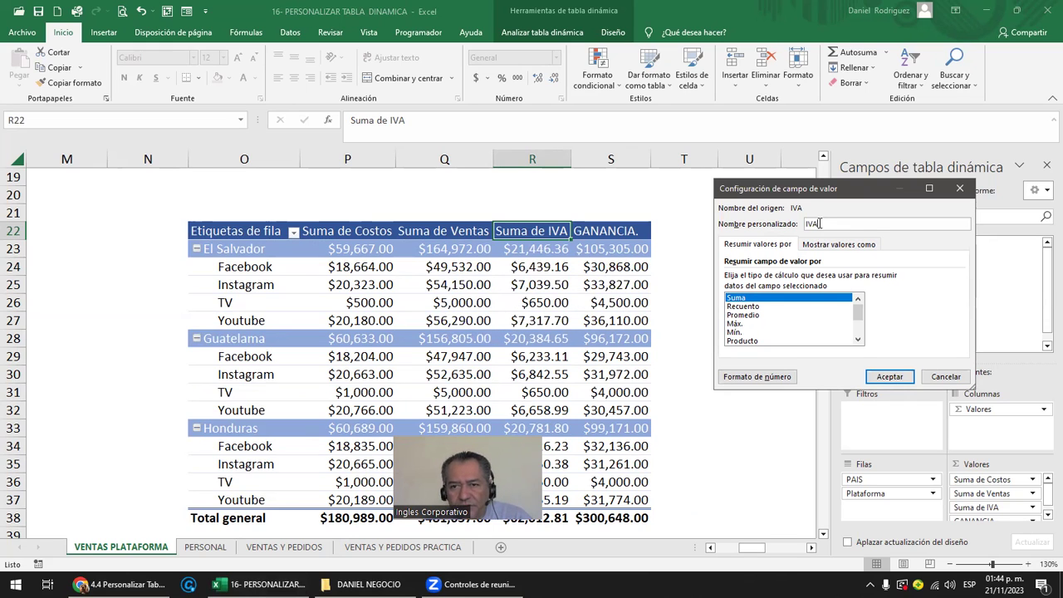
pyautogui.write('.')
pyautogui.press('Return')
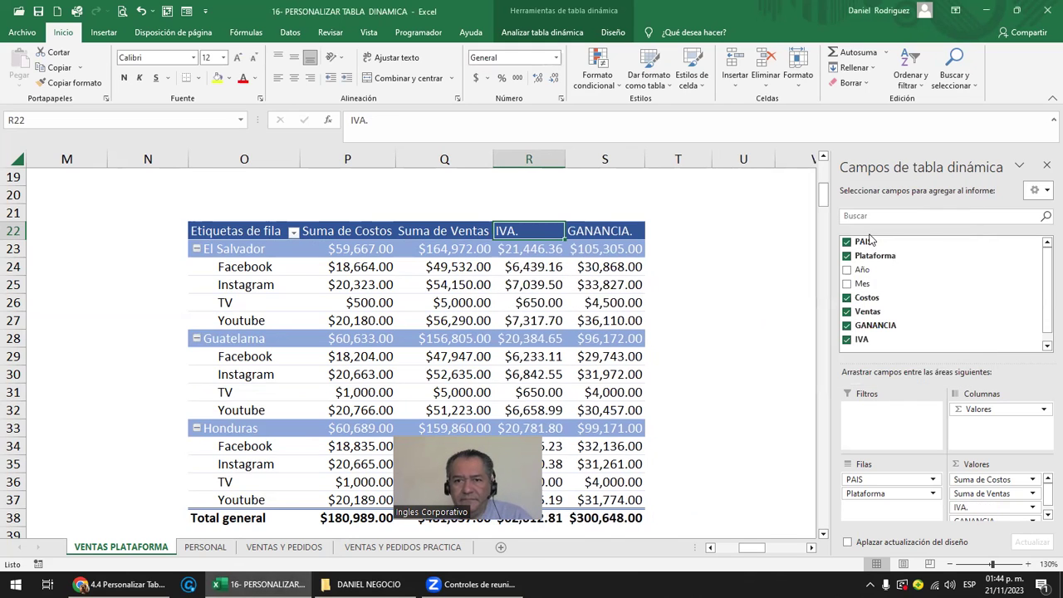
# Rename the pivot table's Suma de Ventas value field as "Ventas." with a trailing period.
pyautogui.doubleClick(437, 233)
pyautogui.click(828, 223)
pyautogui.press('Delete')
pyautogui.press('Delete')
pyautogui.press('Delete')
pyautogui.press('Delete')
pyautogui.press('Delete')
pyautogui.press('Delete')
pyautogui.press('Delete')
pyautogui.press('Delete')
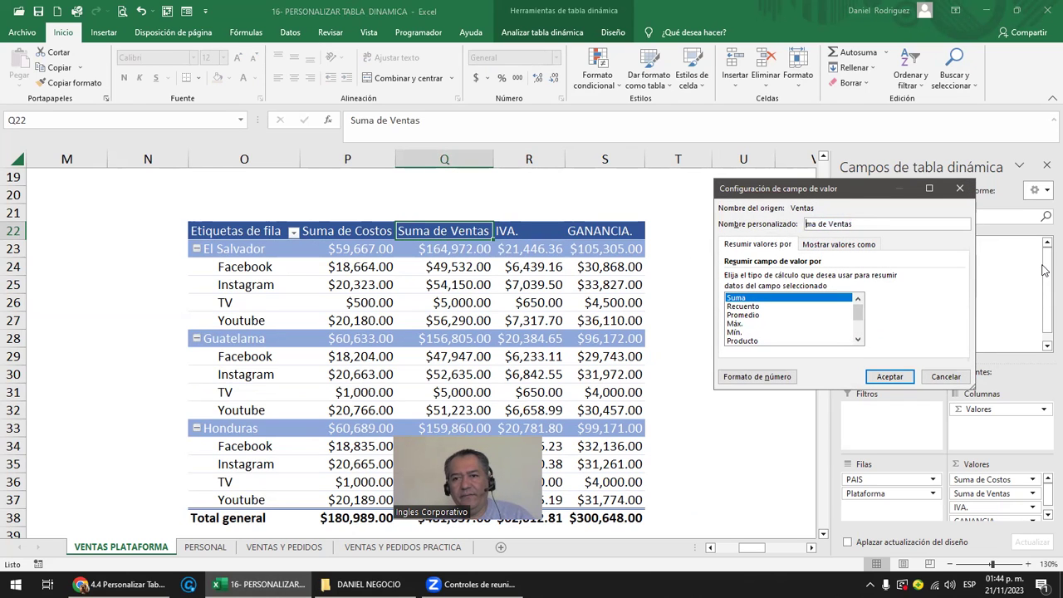
pyautogui.press('Return')
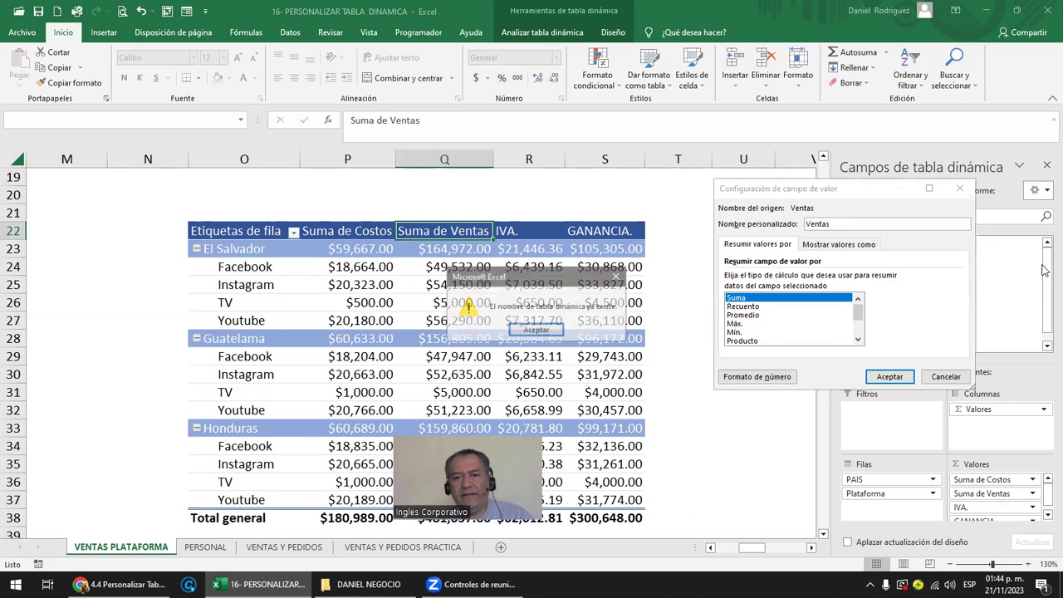
pyautogui.press('Return')
pyautogui.press('Tab')
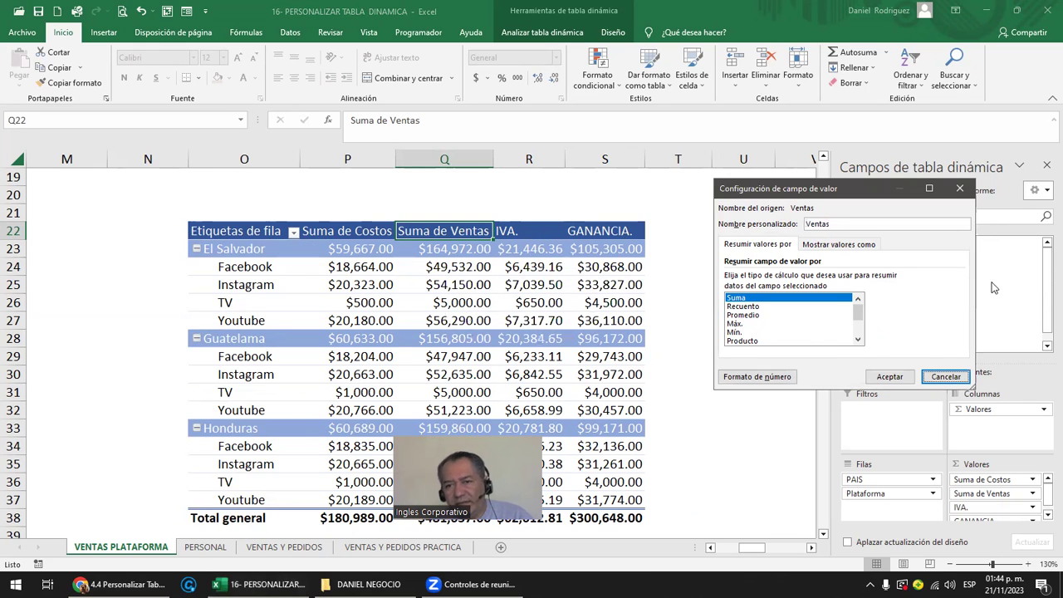
pyautogui.click(834, 225)
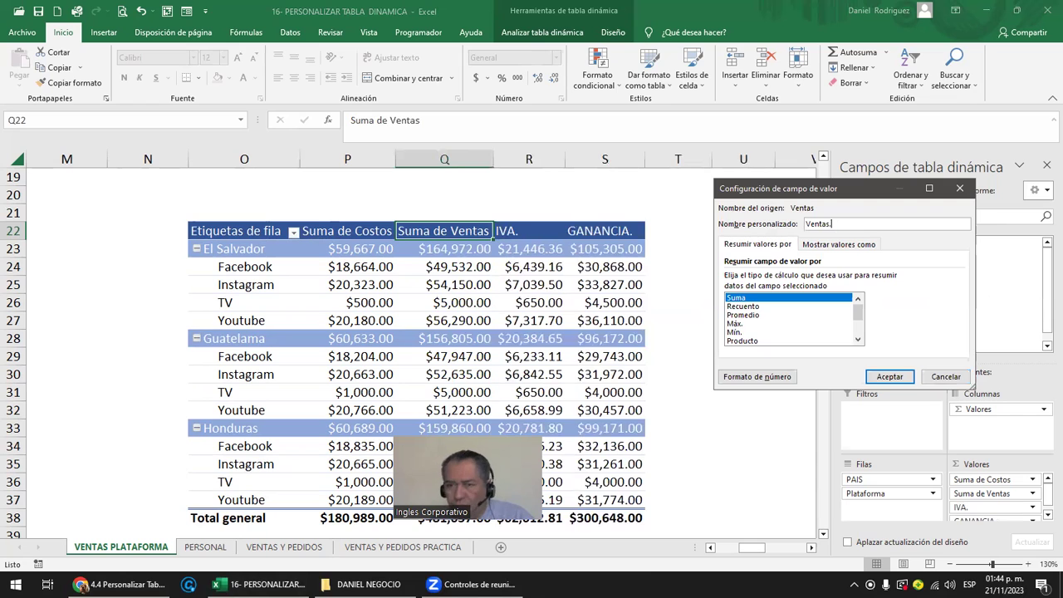
pyautogui.press('Return')
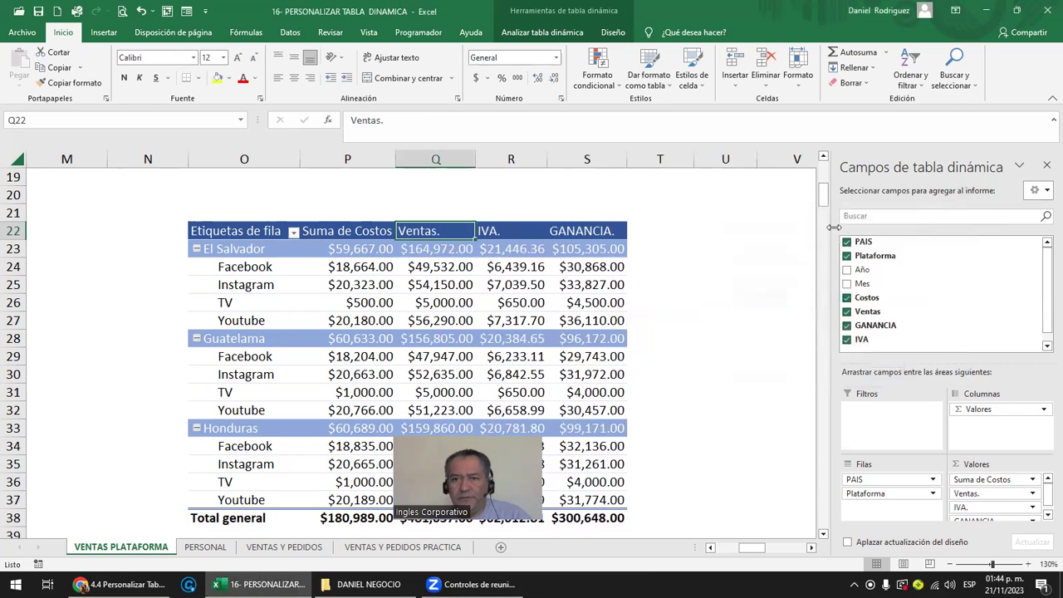
# Rename the pivot table's Suma de Costos value field as "Costos." with a trailing period.
pyautogui.doubleClick(365, 230)
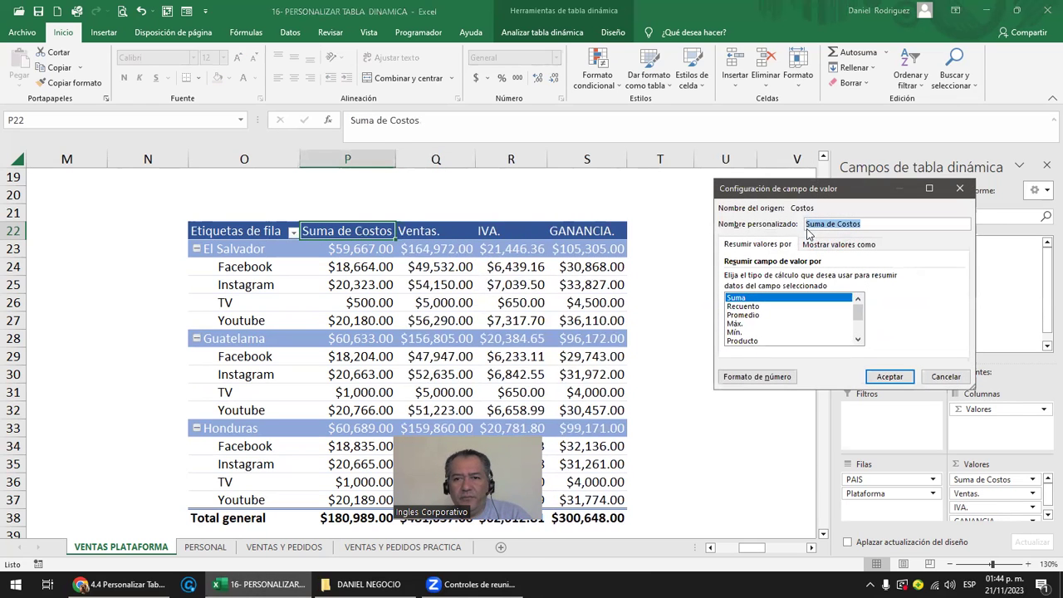
pyautogui.press('Home')
pyautogui.press('Delete')
pyautogui.press('Delete')
pyautogui.press('Delete')
pyautogui.press('Delete')
pyautogui.press('Delete')
pyautogui.press('Delete')
pyautogui.press('Delete')
pyautogui.press('Delete')
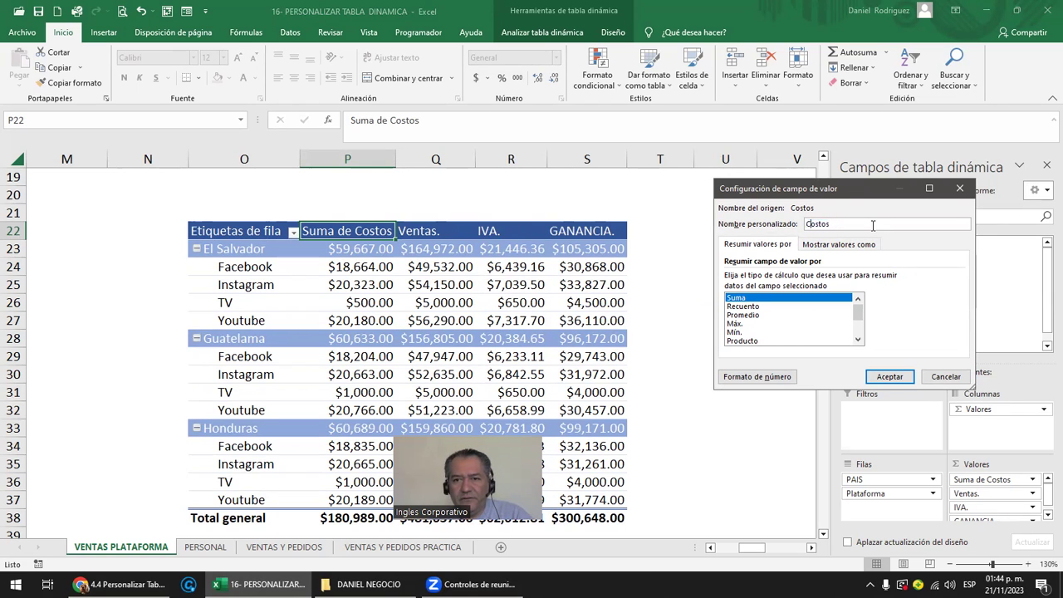
pyautogui.write('.')
pyautogui.press('Return')
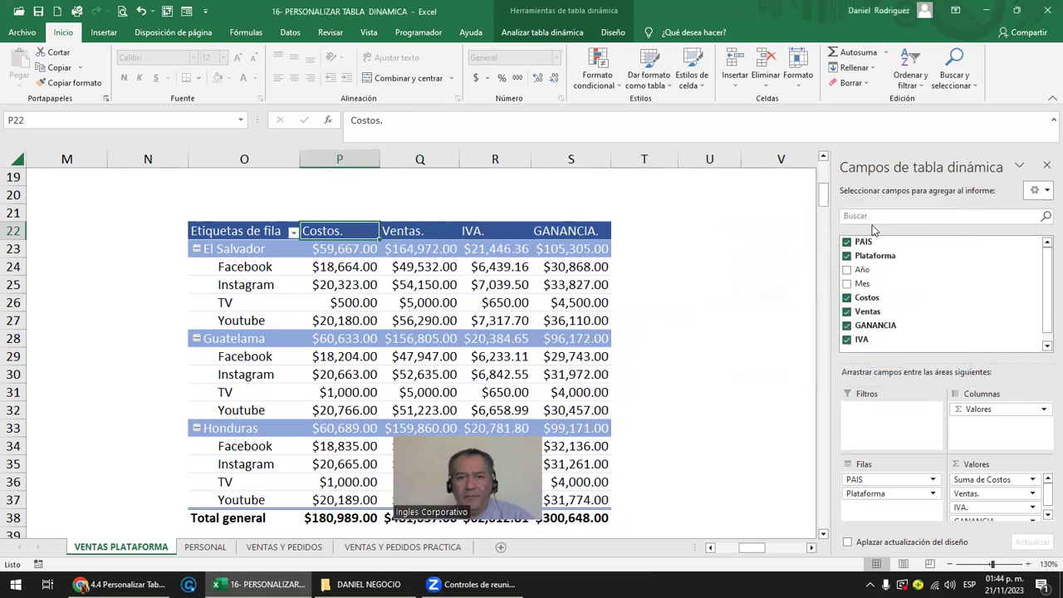
pyautogui.moveTo(337, 157); pyautogui.dragTo(490, 157)
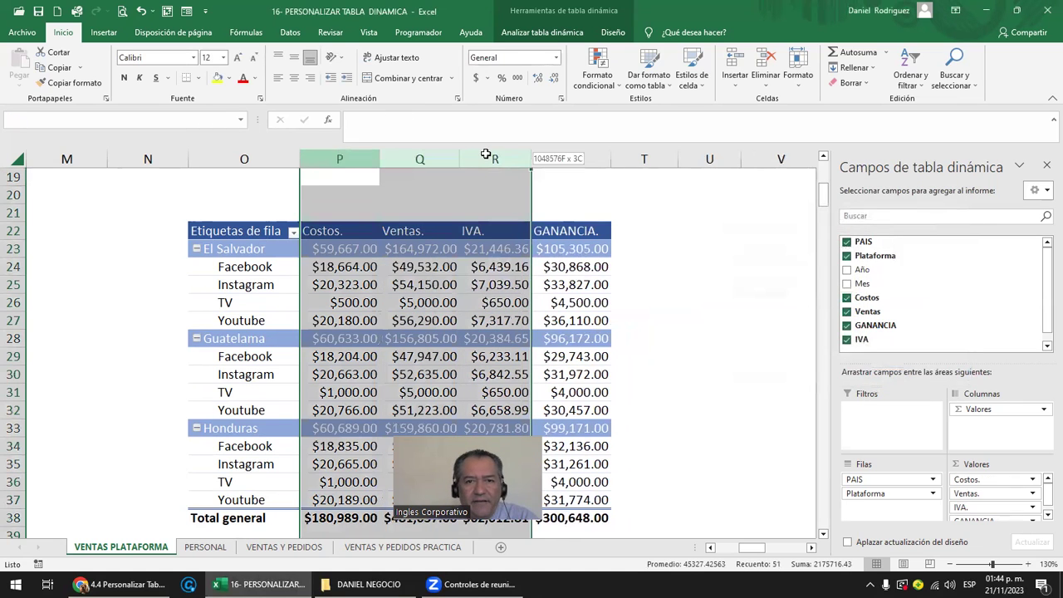
pyautogui.click(420, 237)
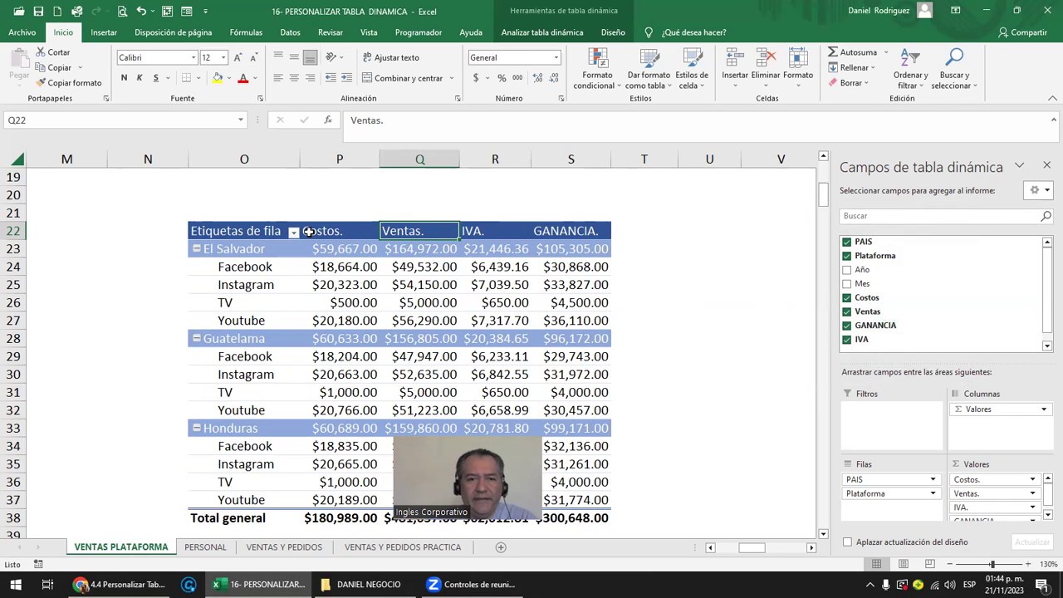
pyautogui.click(270, 231)
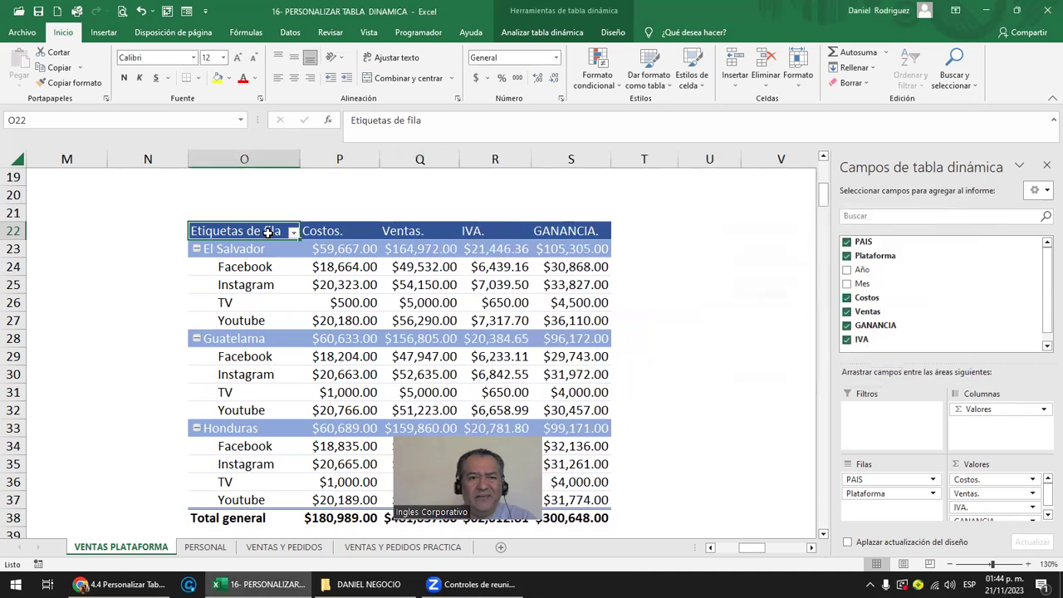
pyautogui.moveTo(301, 231); pyautogui.dragTo(307, 241)
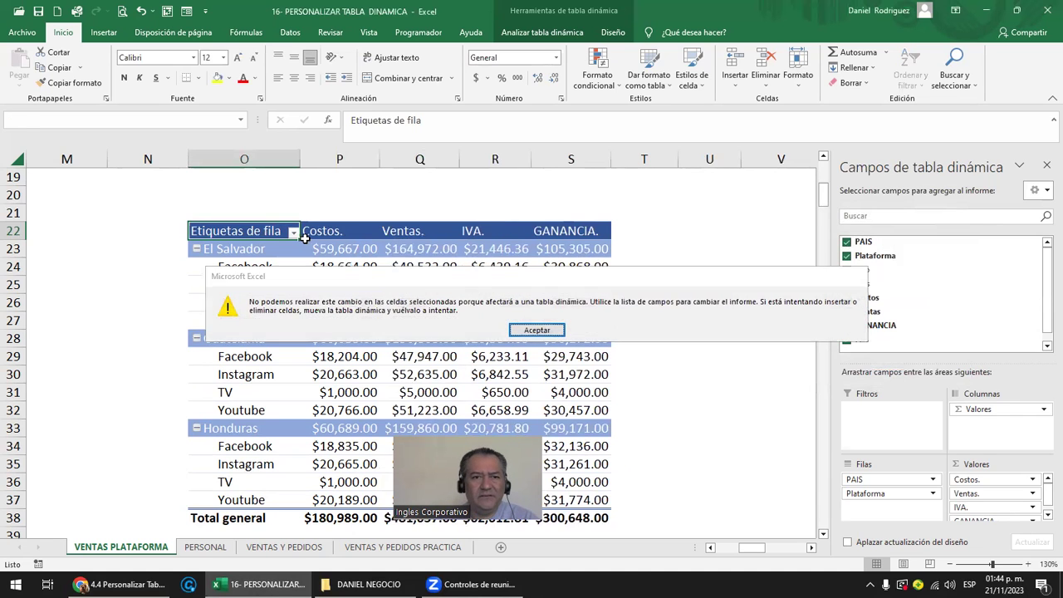
pyautogui.press('Return')
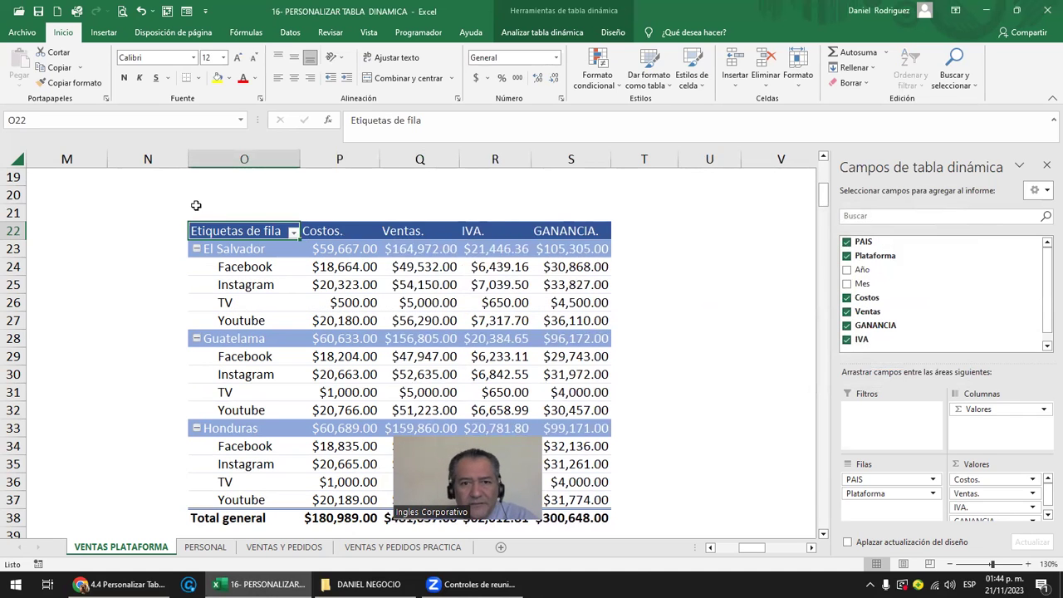
# Center the contents of the pivot table's value columns P through S, from Costos. to GANANCIA.
pyautogui.moveTo(342, 159); pyautogui.dragTo(581, 158)
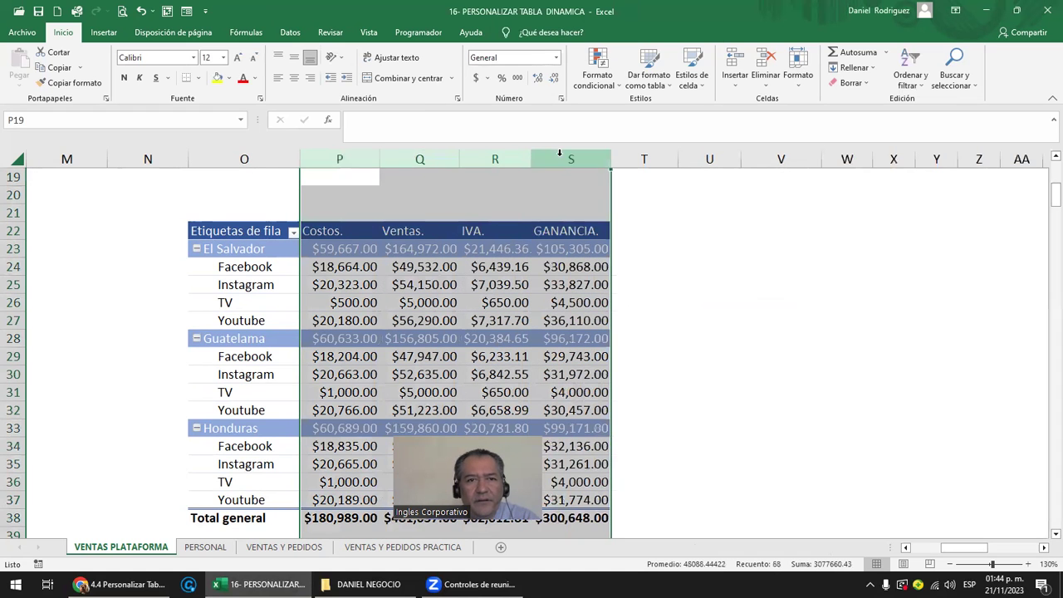
pyautogui.click(295, 80)
pyautogui.click(712, 281)
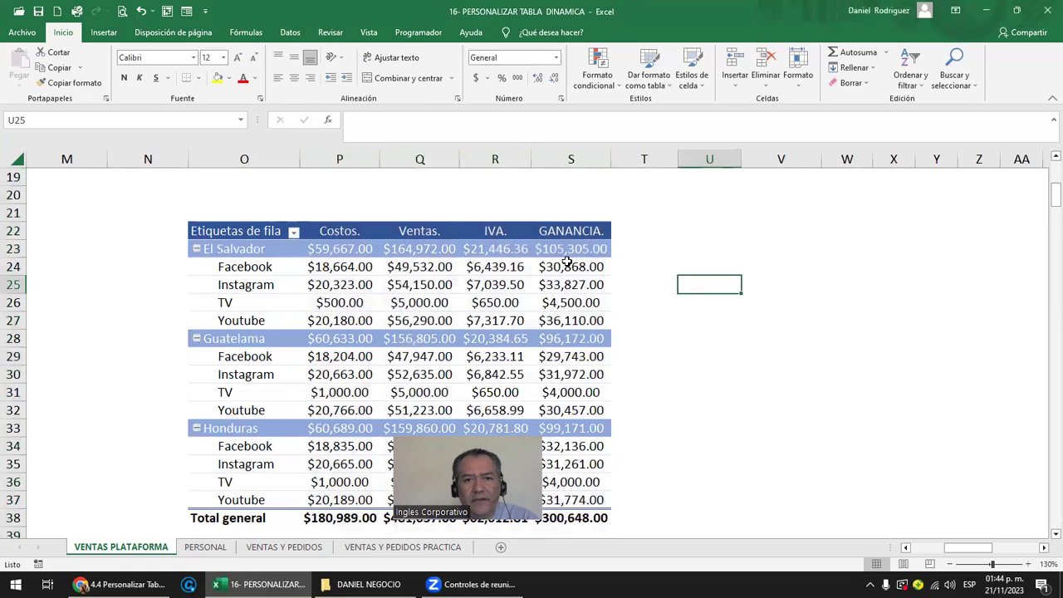
pyautogui.click(340, 158)
pyautogui.click(420, 158)
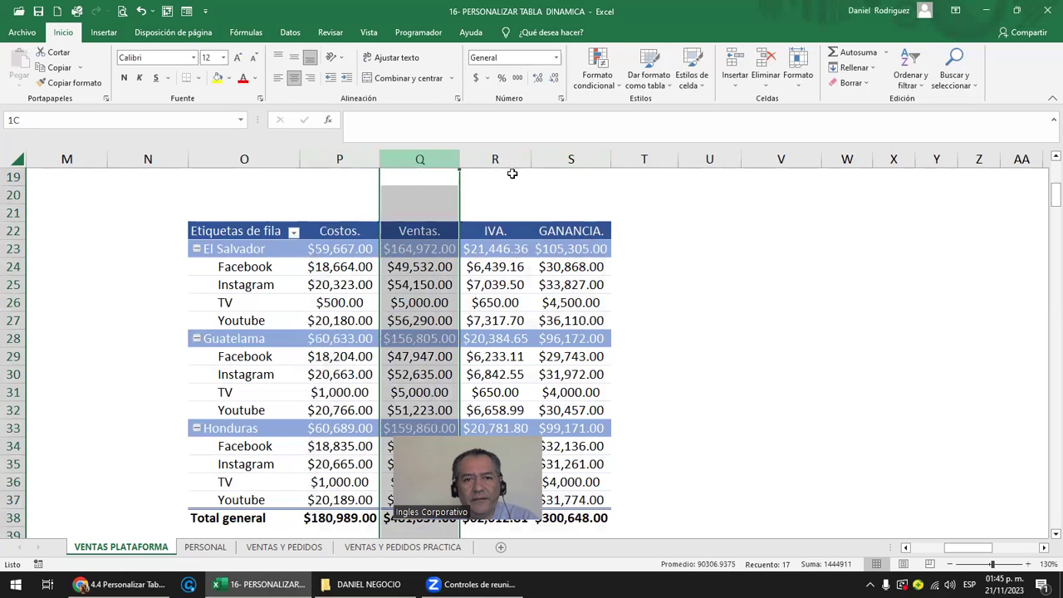
pyautogui.click(267, 242)
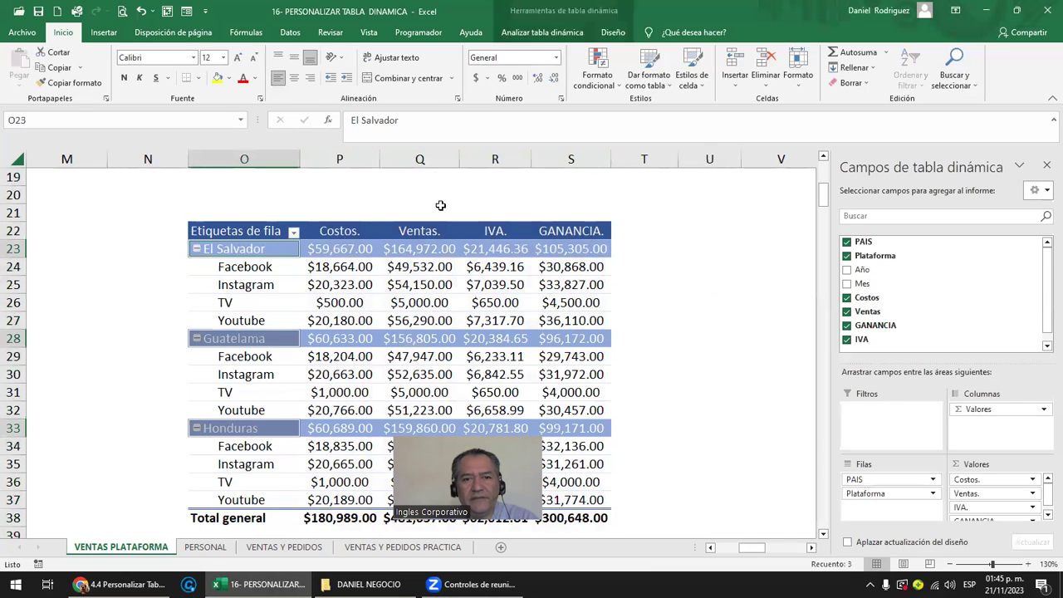
pyautogui.click(492, 156)
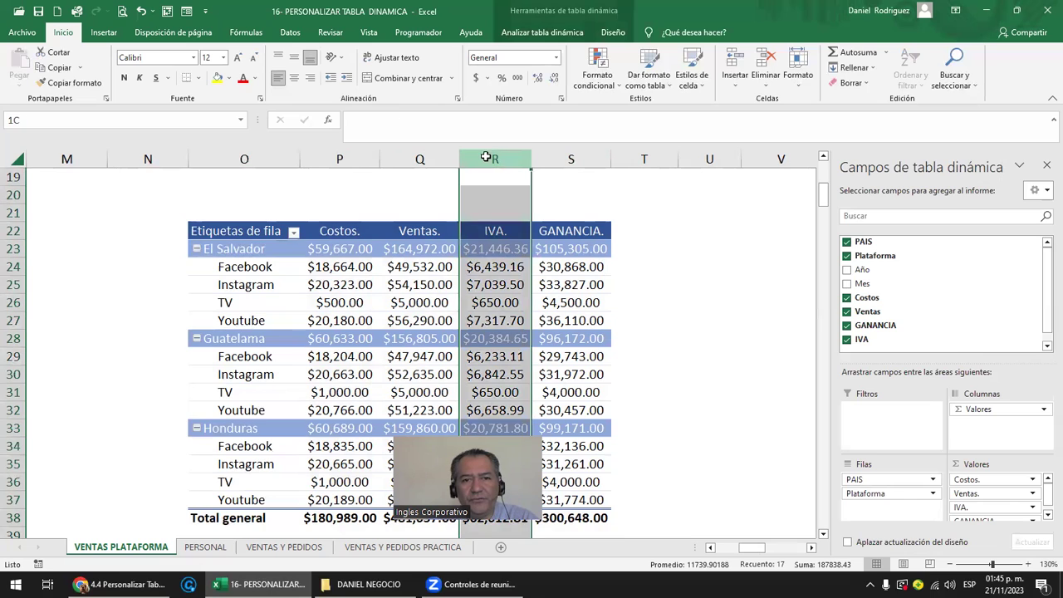
pyautogui.moveTo(492, 155); pyautogui.dragTo(552, 147)
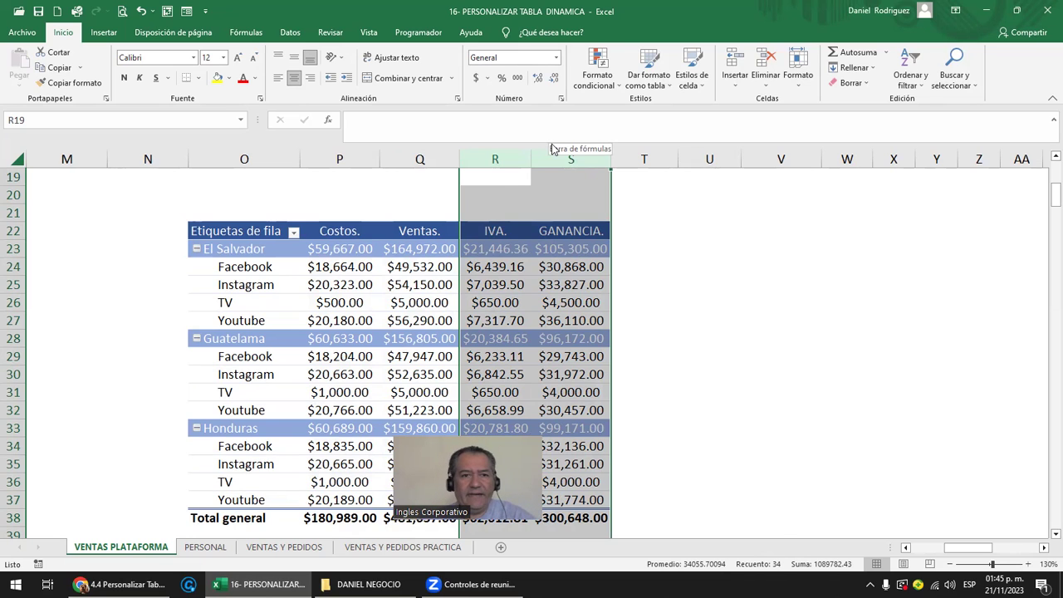
pyautogui.click(156, 211)
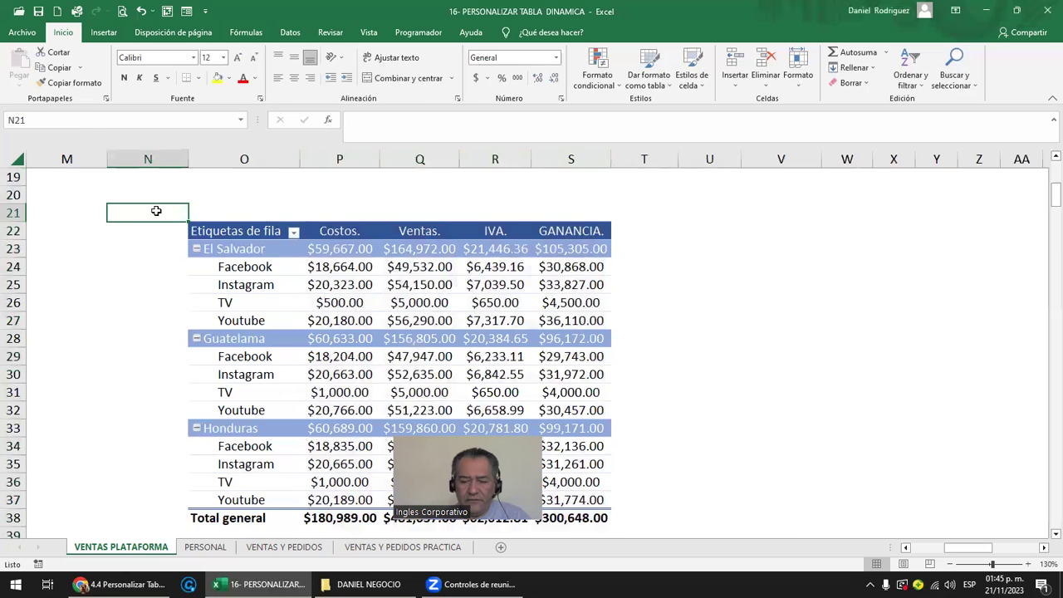
# Add a column headed IVA to the source sales table in cell G4, next to Ventas.
pyautogui.hotkey('ctrl', 'Home')
pyautogui.click(671, 237)
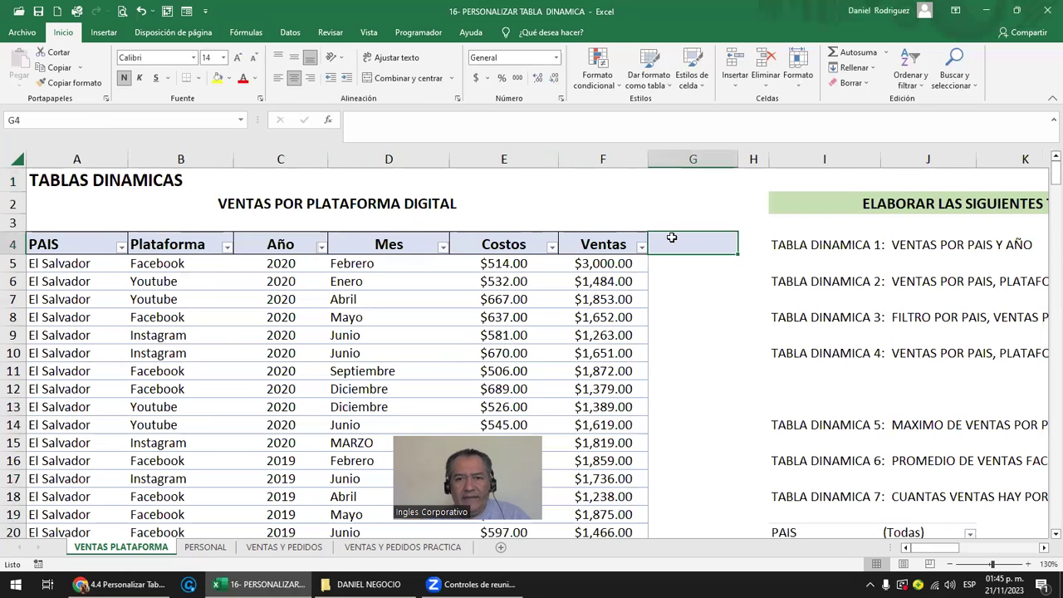
pyautogui.write('IVA')
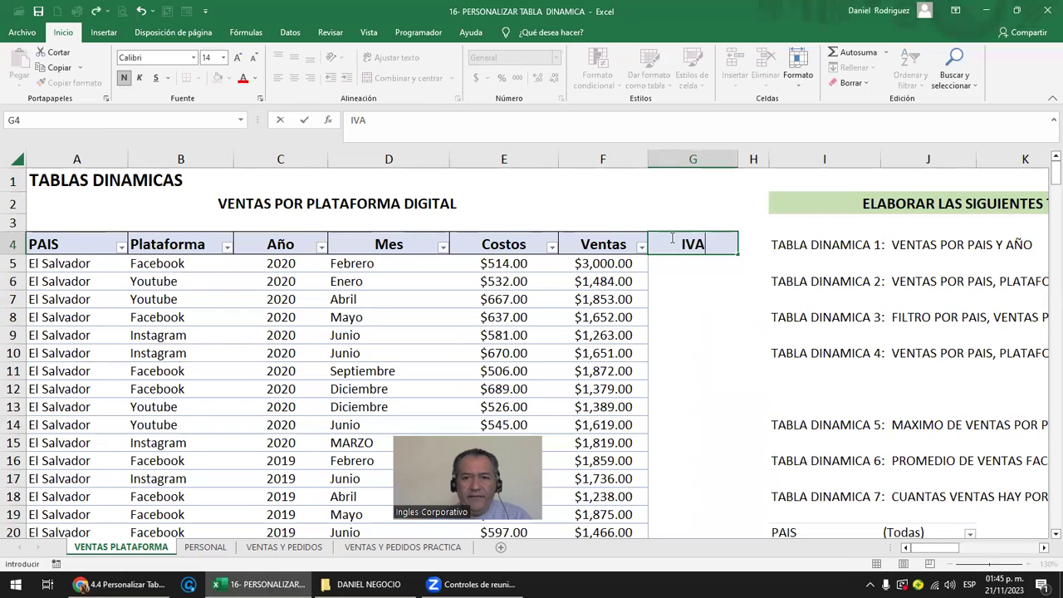
pyautogui.press('Return')
# Insert a sheet column at H and add the header GANANCIA in H4, next to IVA.
pyautogui.click(753, 159)
pyautogui.rightClick(753, 160)
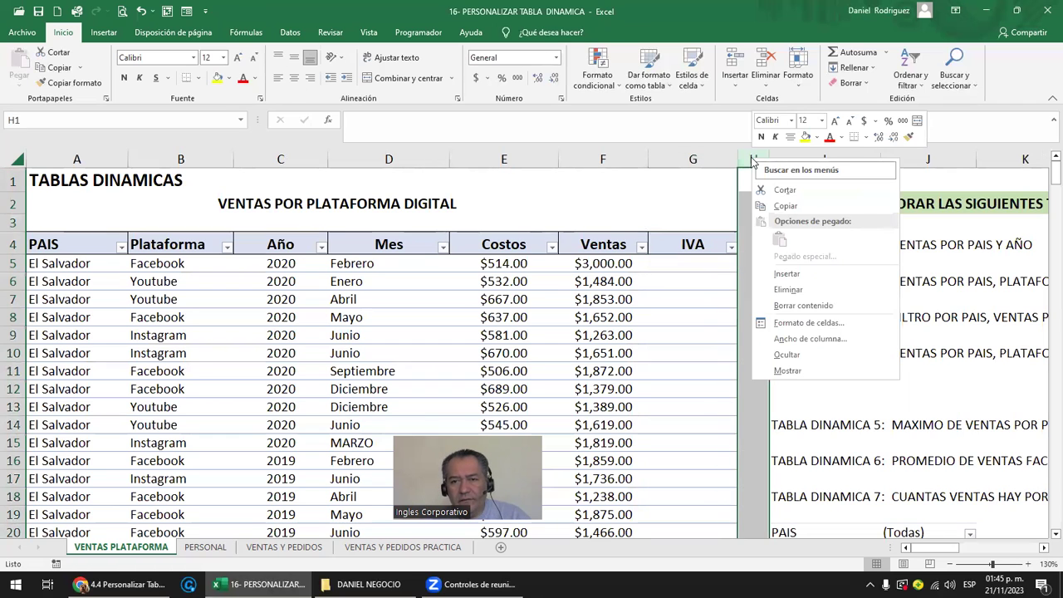
pyautogui.click(787, 273)
pyautogui.click(691, 246)
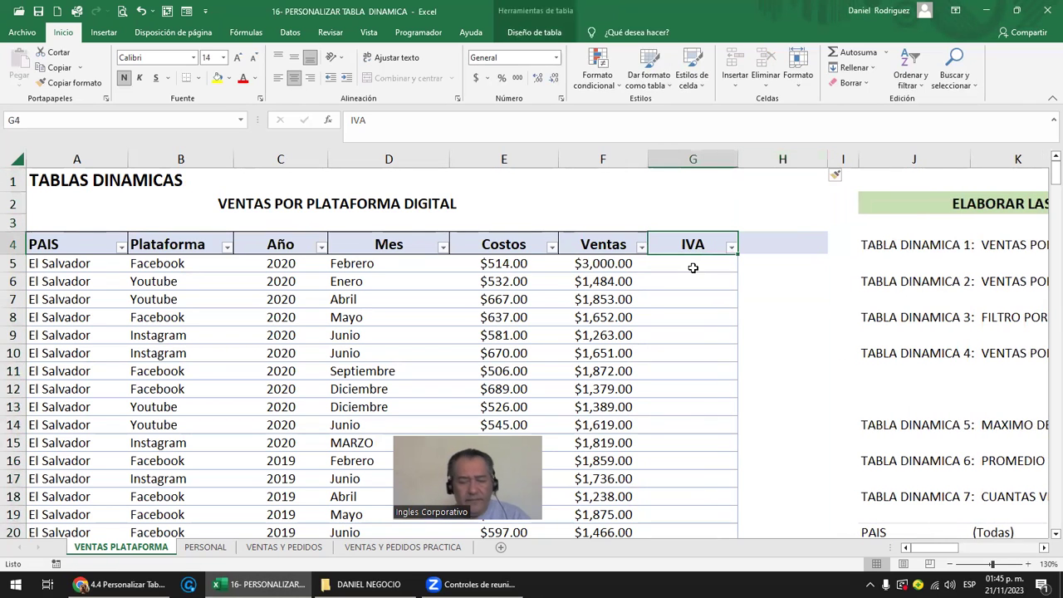
pyautogui.press('Right')
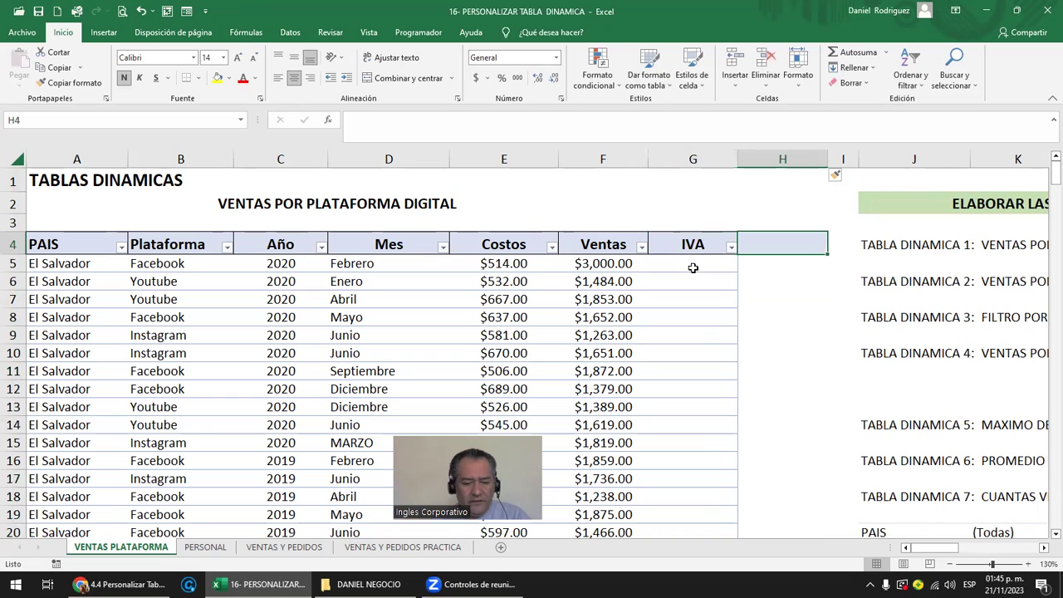
pyautogui.write('GANANCIA')
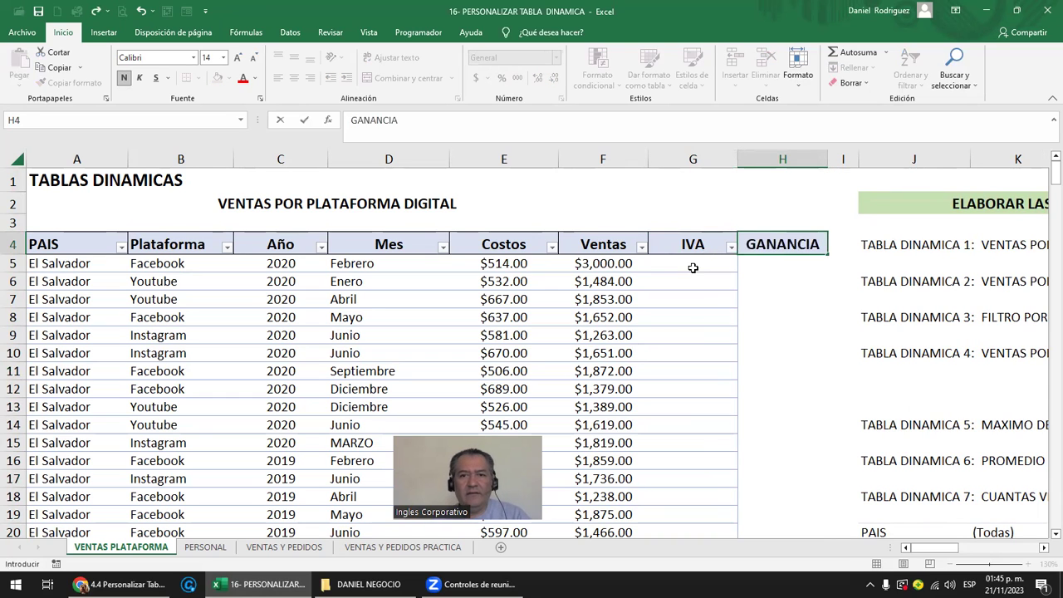
pyautogui.press('Return')
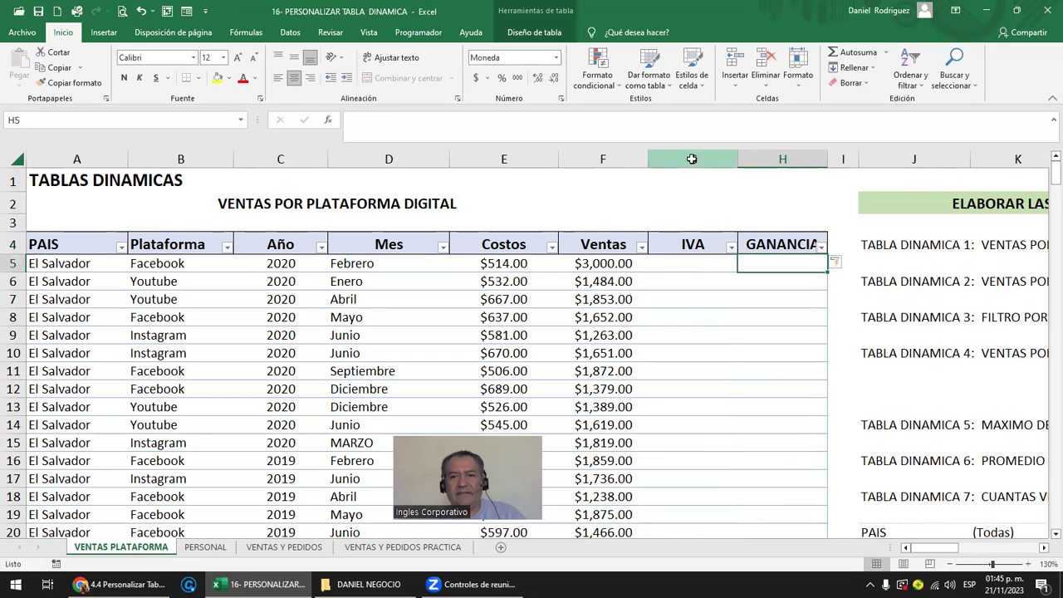
# Clear the contents of columns G and H in the source table and insert two columns before them.
pyautogui.moveTo(693, 158); pyautogui.dragTo(772, 157)
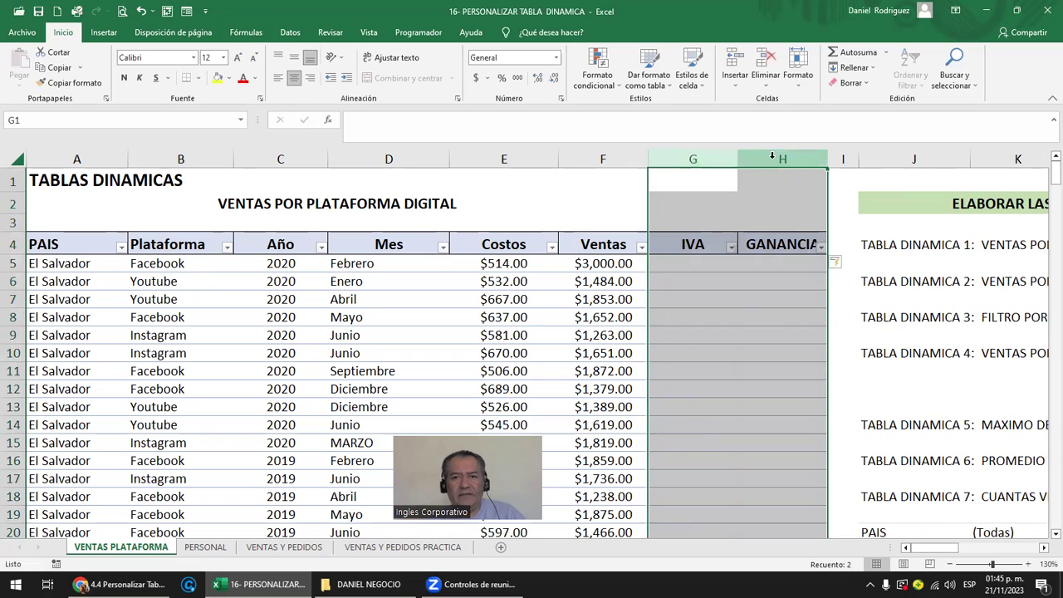
pyautogui.press('Delete')
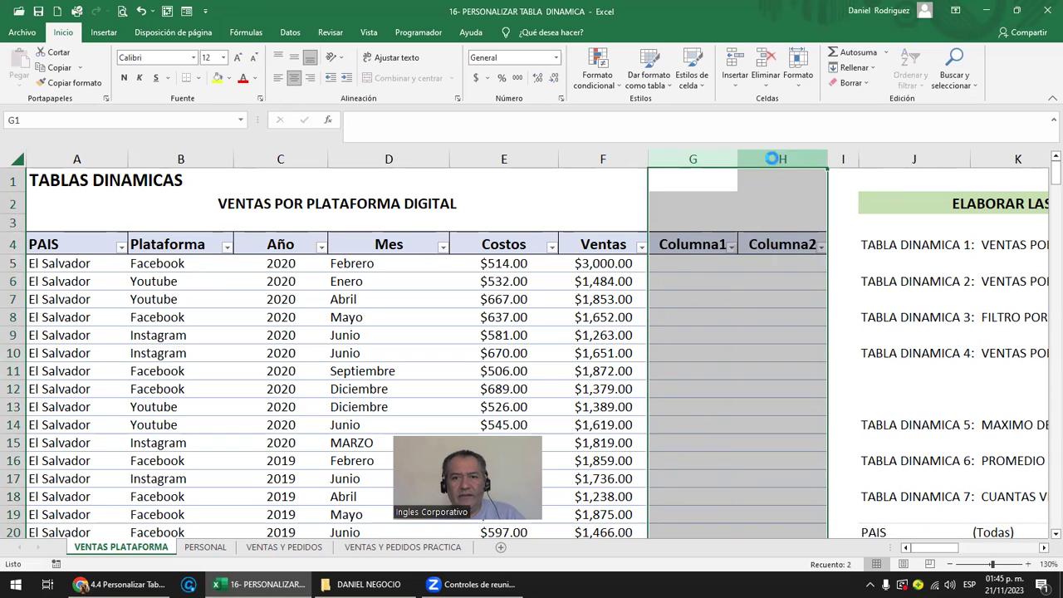
pyautogui.rightClick(772, 156)
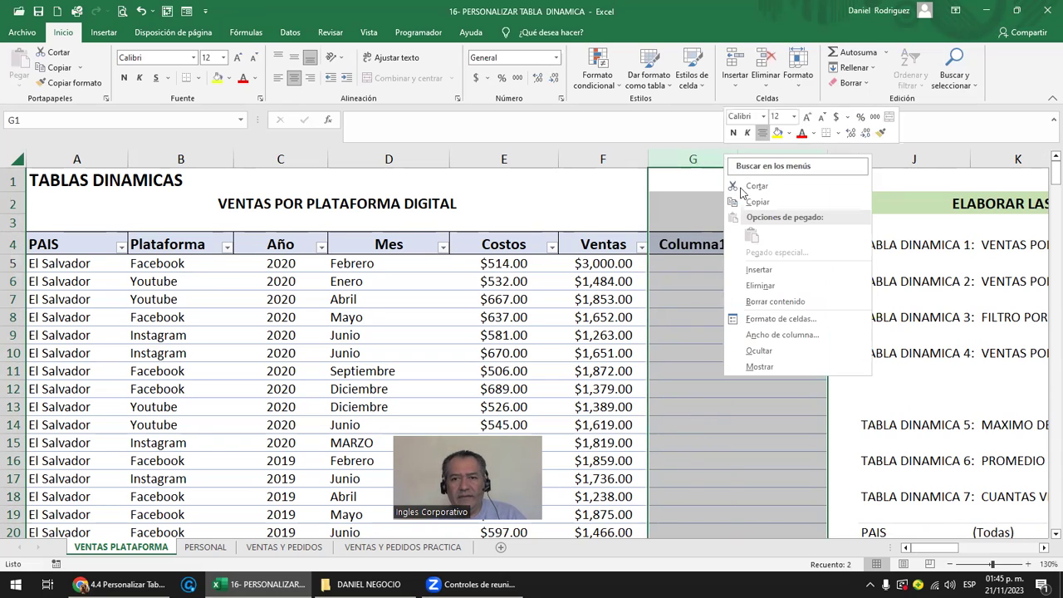
pyautogui.click(759, 269)
# Delete columns G through J beside the source table's Ventas column.
pyautogui.moveTo(695, 155); pyautogui.dragTo(933, 152)
pyautogui.rightClick(933, 152)
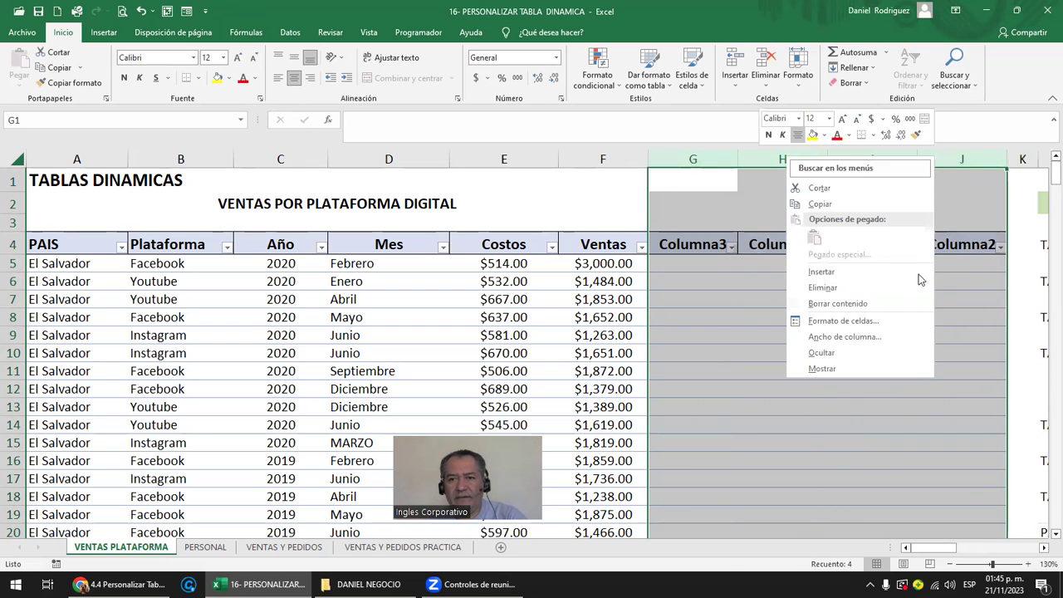
pyautogui.click(872, 287)
pyautogui.click(659, 236)
pyautogui.press('Right')
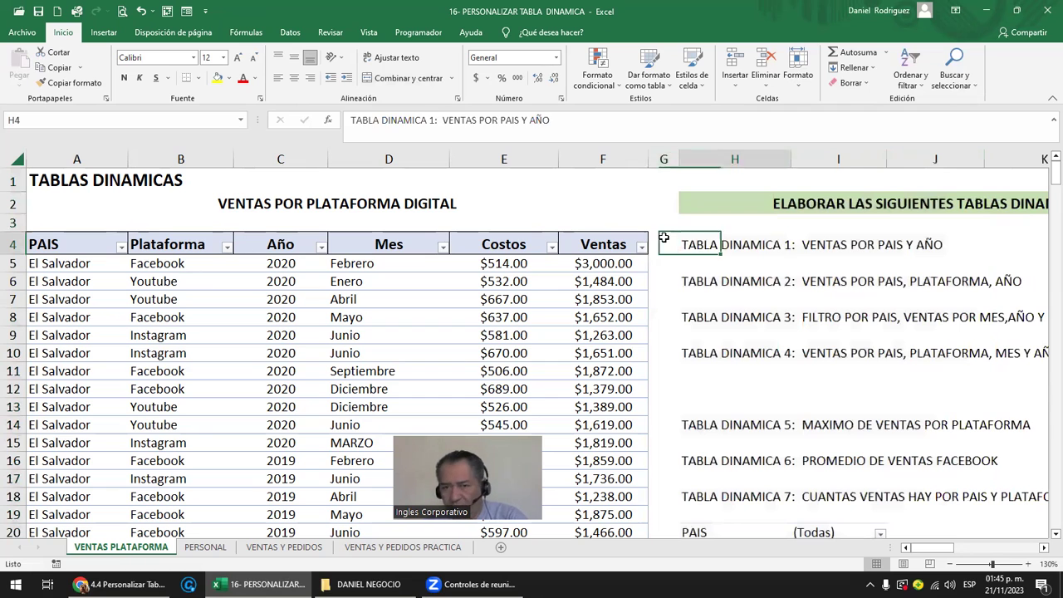
# Review the pivot table with the Costos., Ventas., IVA. and GANANCIA. value columns on the VENTAS PLATAFORMA sheet.
pyautogui.press('Right')
pyautogui.press('Right')
pyautogui.press('Right')
pyautogui.press('Right')
pyautogui.press('Right')
pyautogui.press('Right')
pyautogui.press('Right')
pyautogui.press('Right')
pyautogui.press('Right')
pyautogui.press('Right')
pyautogui.press('Right')
pyautogui.press('Right')
pyautogui.press('Right')
pyautogui.press('Right')
pyautogui.press('Right')
pyautogui.scroll(-6, 663, 237)
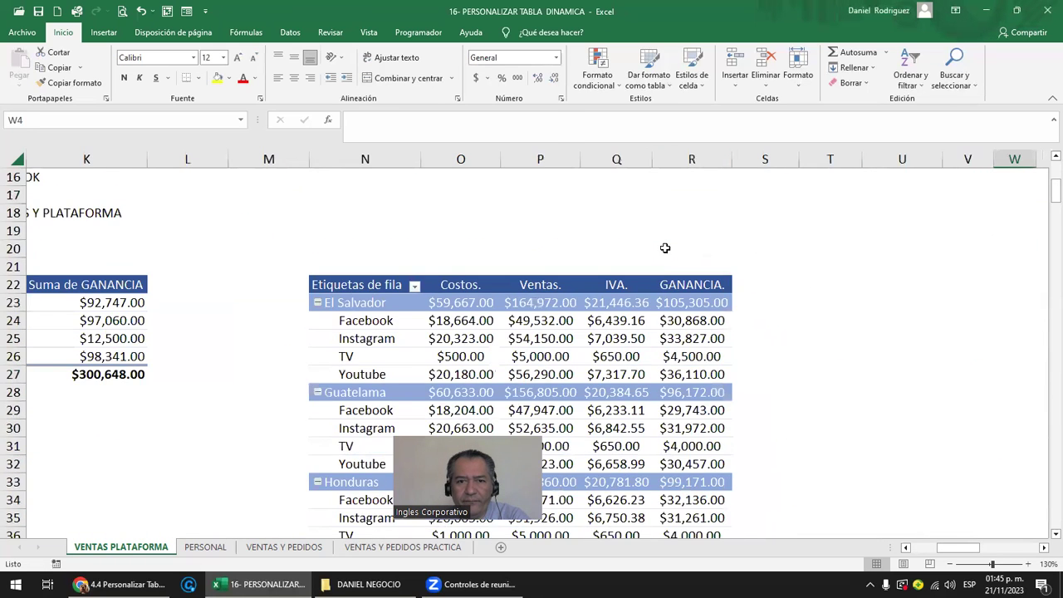
pyautogui.click(606, 232)
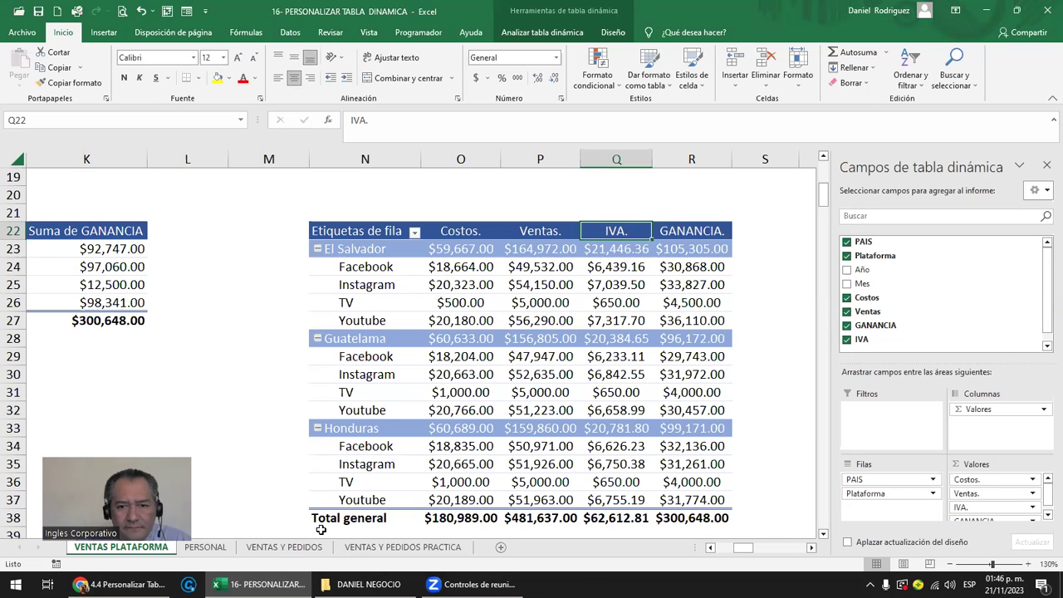
# Examine the product sales list on the VENTAS Y PEDIDOS sheet, including its FECHA PEDIDO and FECHA DESPACHO columns.
pyautogui.click(279, 547)
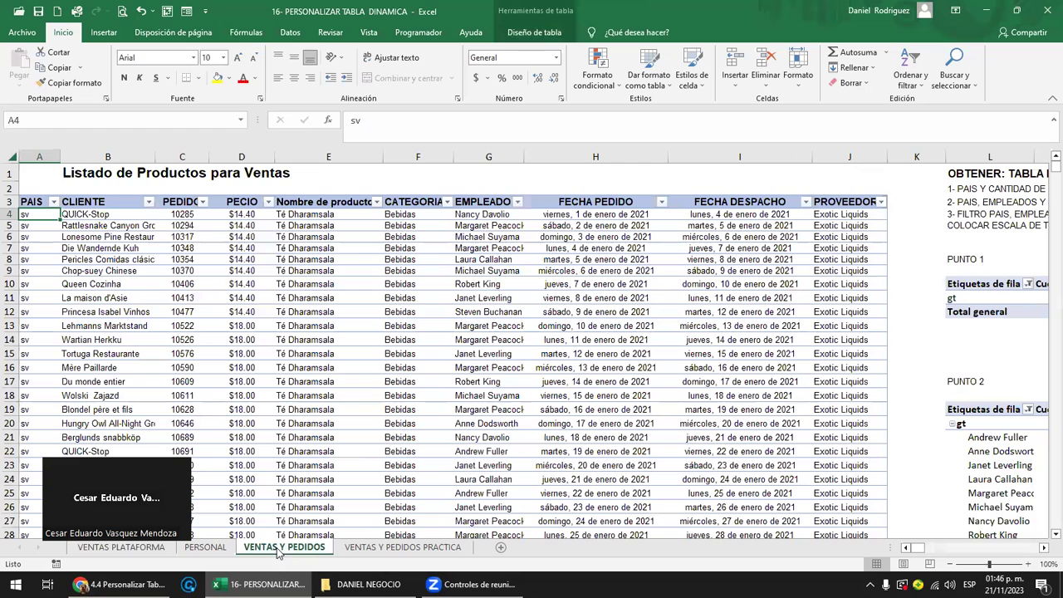
pyautogui.click(388, 216)
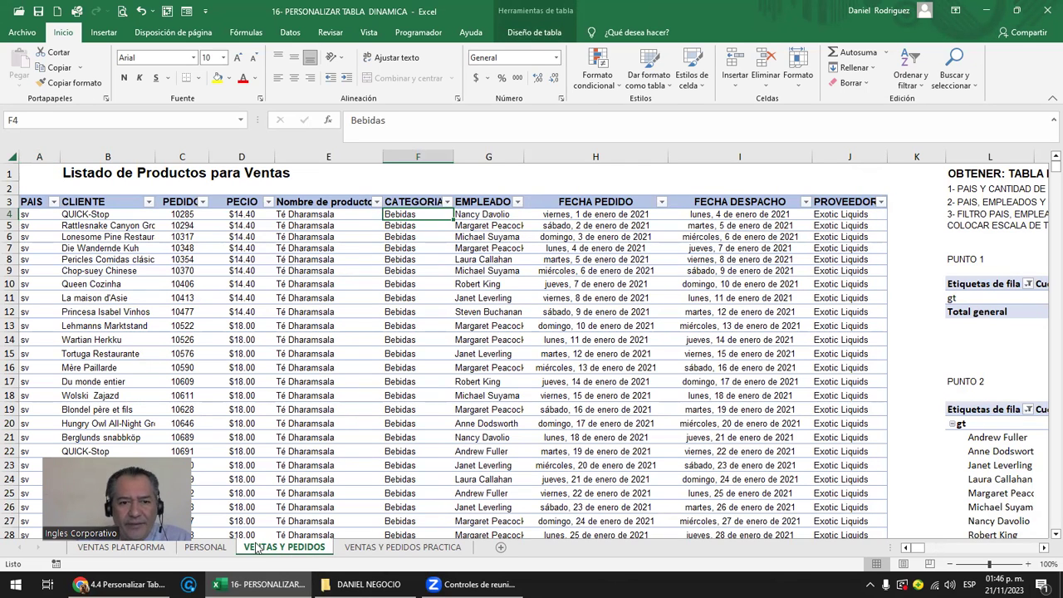
pyautogui.click(277, 236)
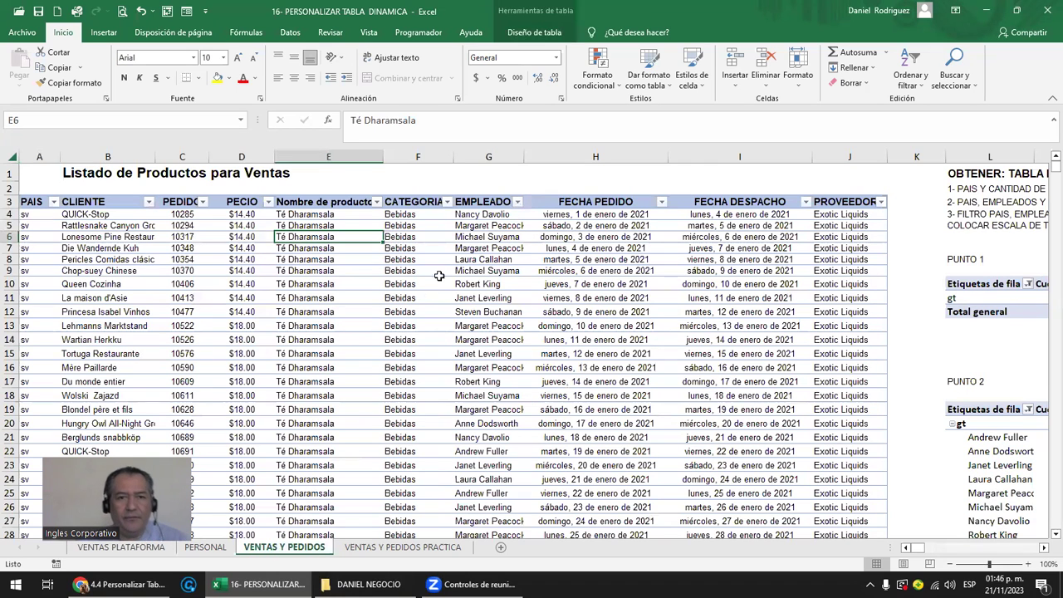
pyautogui.click(407, 248)
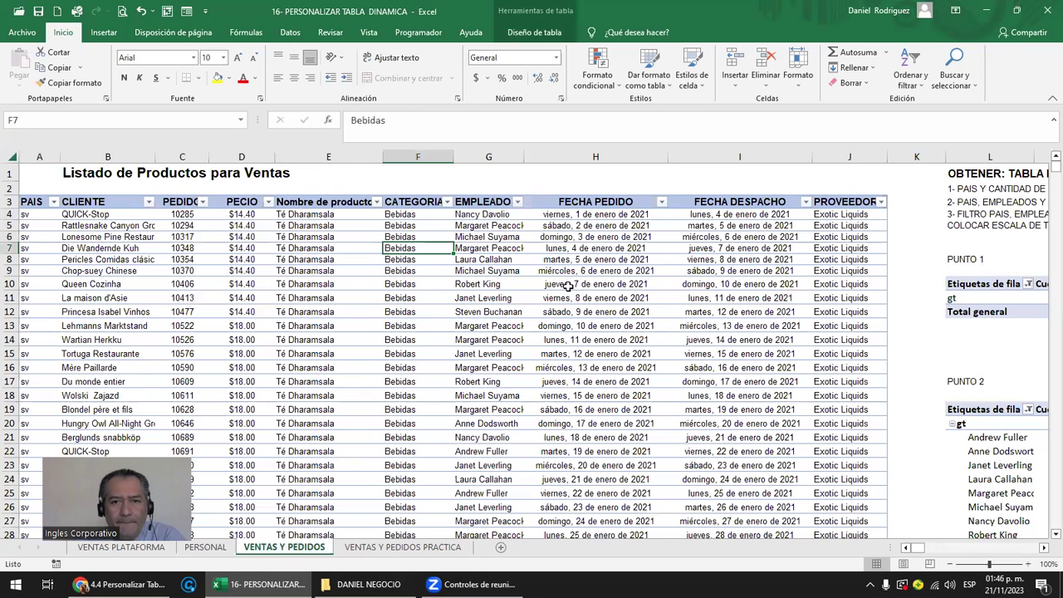
pyautogui.click(598, 151)
pyautogui.moveTo(599, 149); pyautogui.dragTo(700, 144)
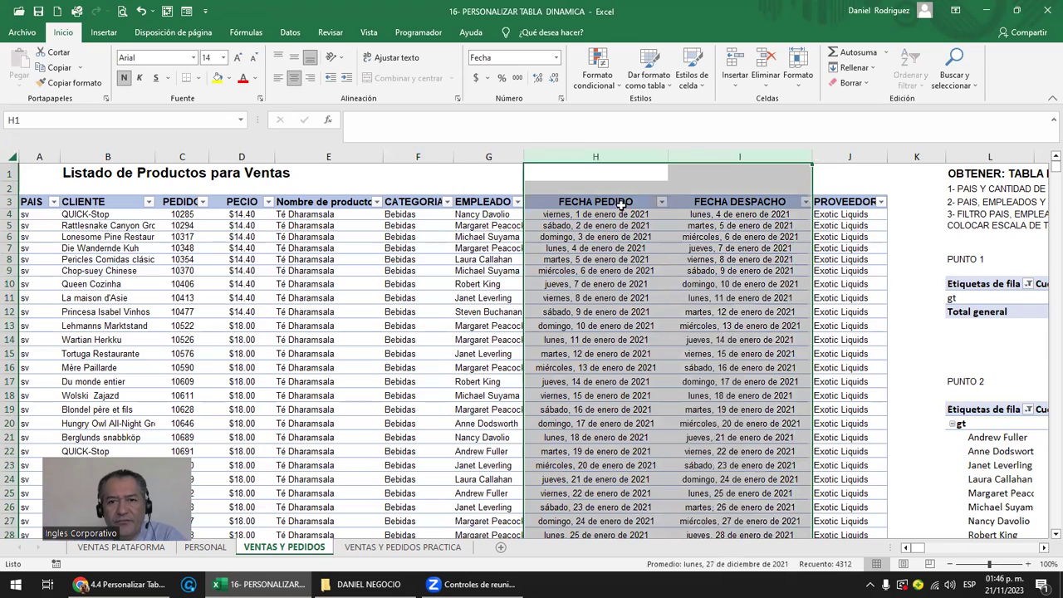
pyautogui.click(627, 214)
pyautogui.press('Right')
pyautogui.press('Right')
pyautogui.press('Right')
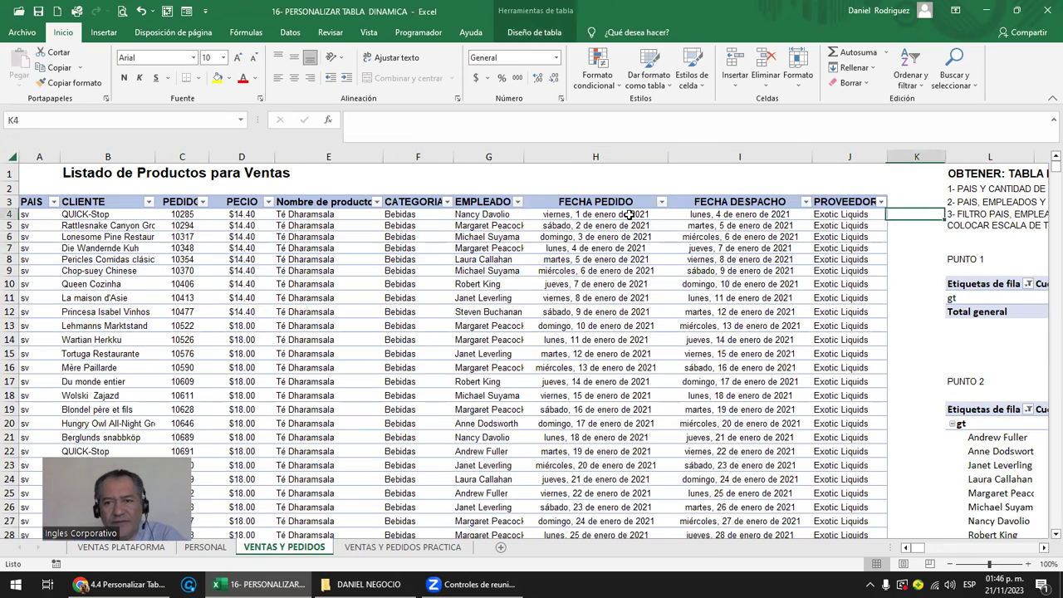
# Read the three exercise instructions and examine the PUNTO 1, PUNTO 2 and PUNTO 3 pivot tables with their slicer and timelines.
pyautogui.press('Right')
pyautogui.press('Right')
pyautogui.press('Right')
pyautogui.press('Right')
pyautogui.press('Right')
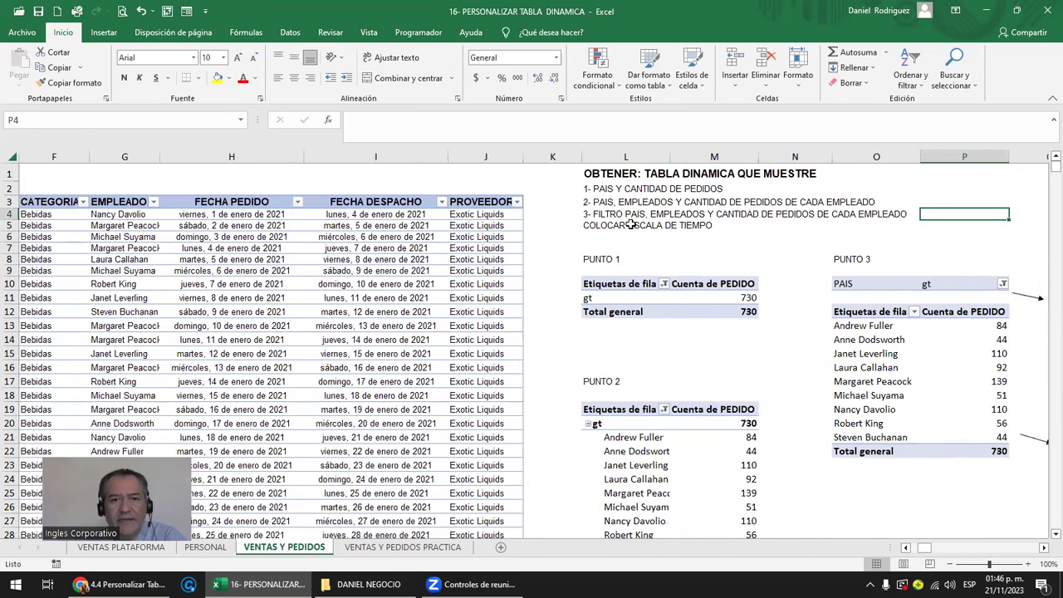
pyautogui.click(601, 190)
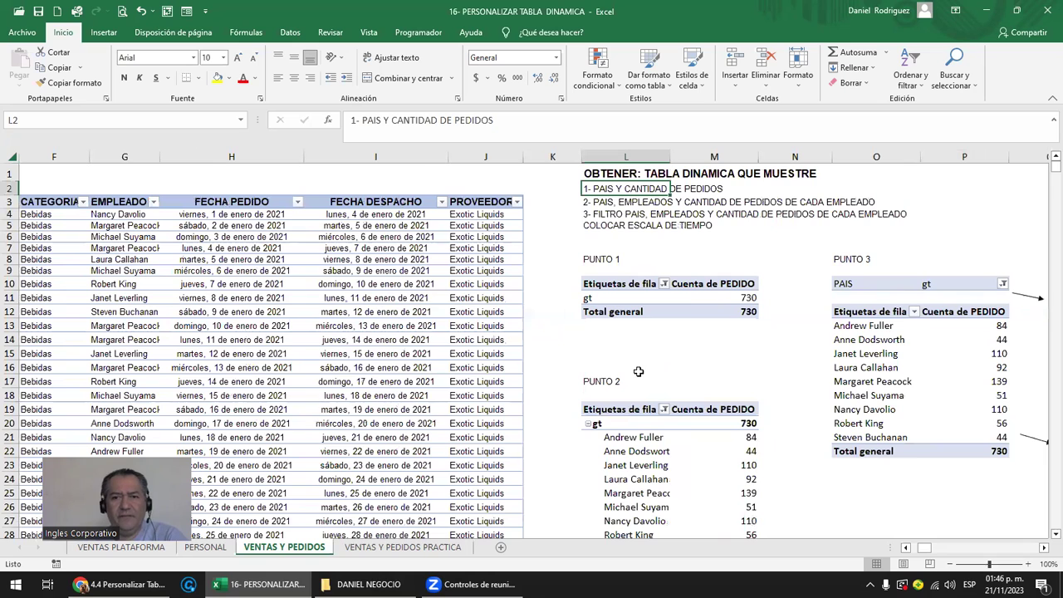
pyautogui.click(602, 285)
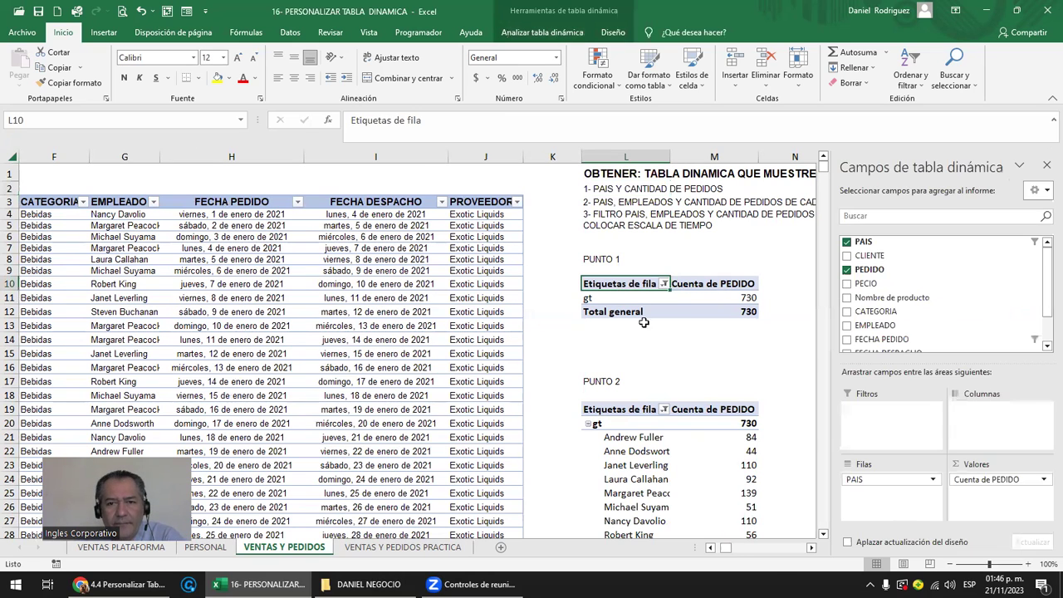
pyautogui.click(652, 348)
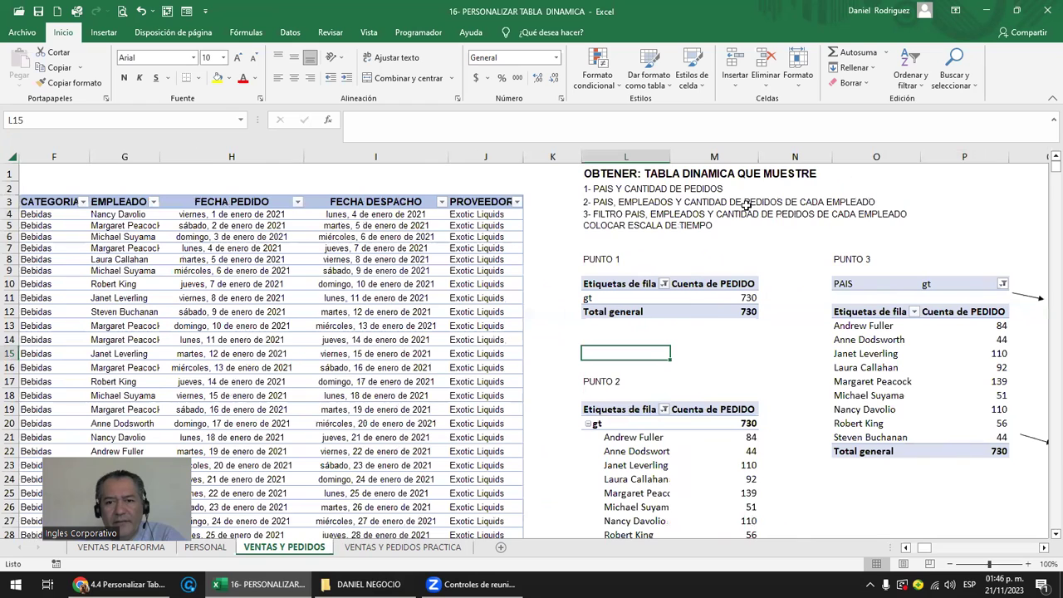
pyautogui.click(628, 217)
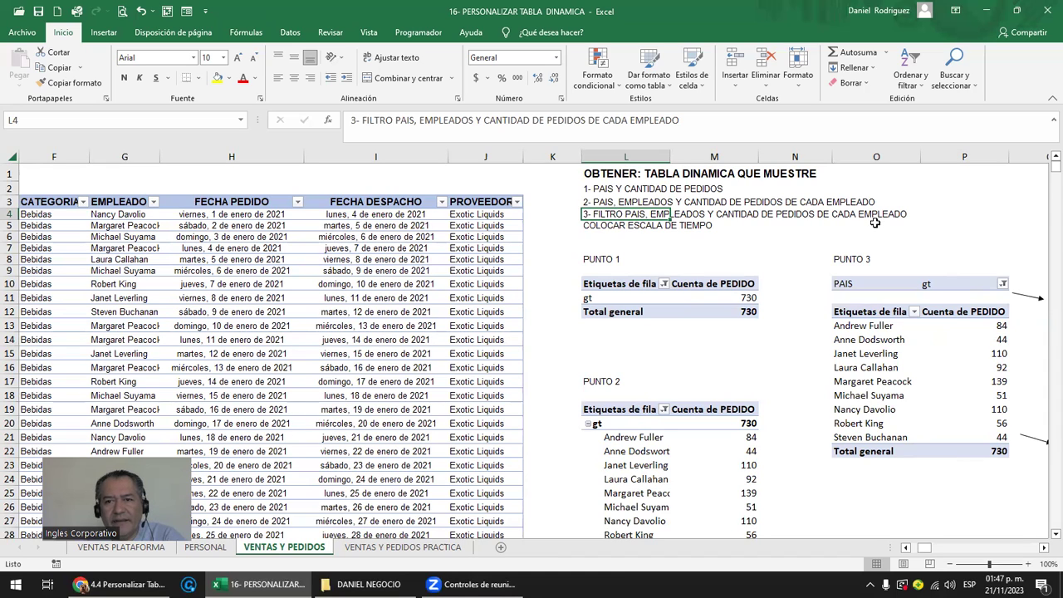
pyautogui.click(774, 240)
pyautogui.press('Right')
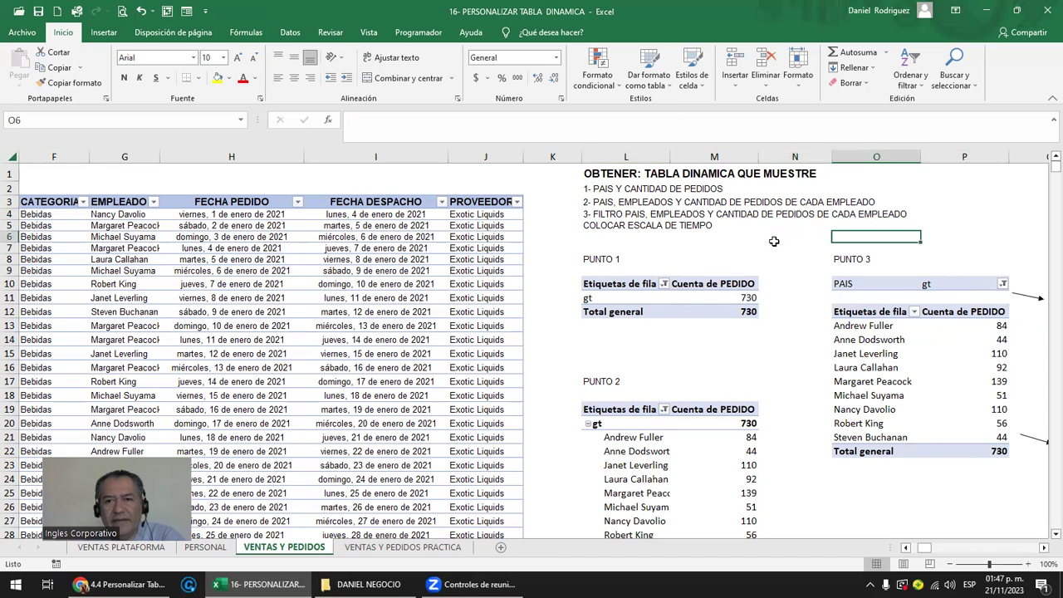
pyautogui.press('Right')
pyautogui.press('Right')
pyautogui.press('Right')
pyautogui.press('Right')
pyautogui.press('Right')
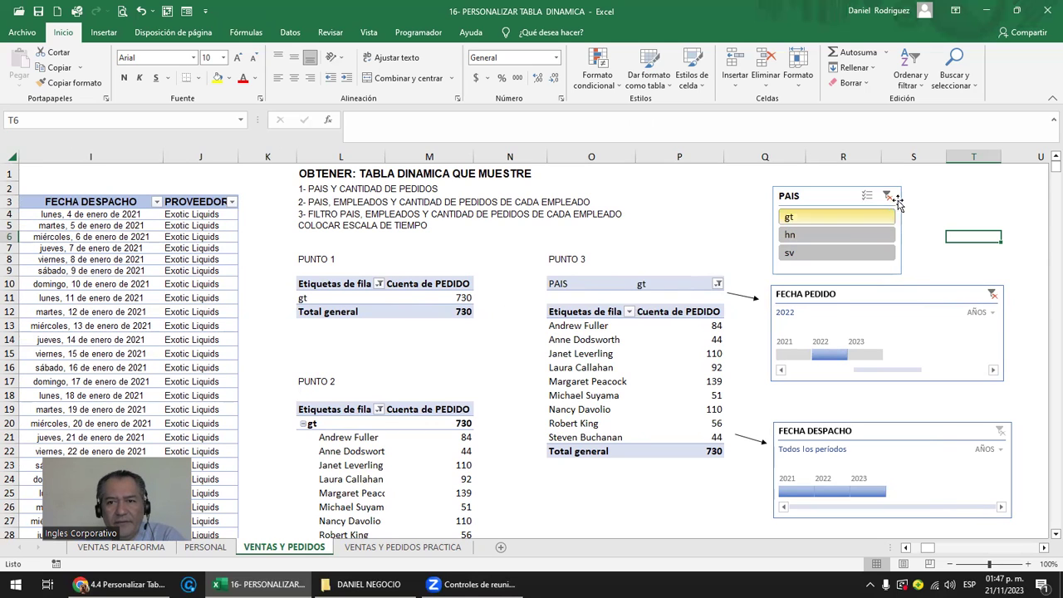
# Clear the PAIS slicer and FECHA PEDIDO timeline filters, and filter the pivot tables to country sv.
pyautogui.click(886, 196)
pyautogui.click(991, 294)
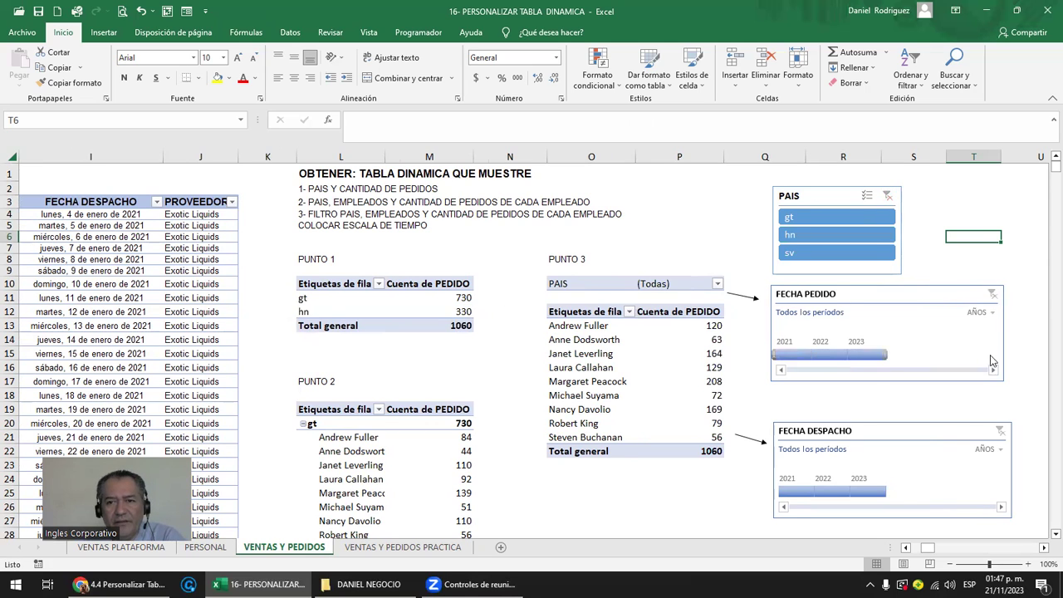
pyautogui.scroll(-1, 407, 408)
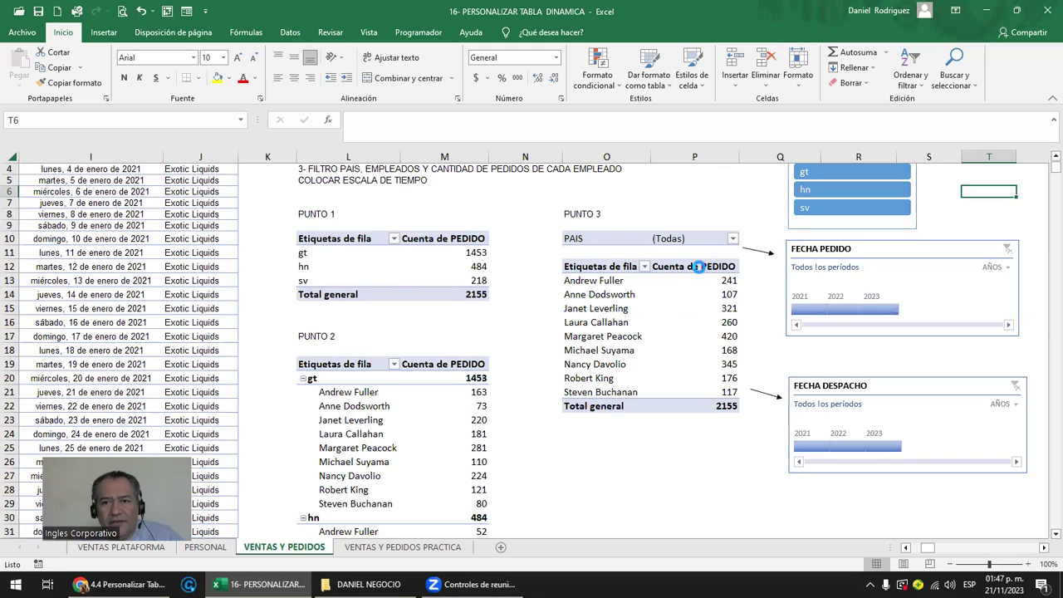
pyautogui.keyDown('ctrl'); pyautogui.scroll(-1, 700, 266); pyautogui.keyUp('ctrl')
pyautogui.click(686, 223)
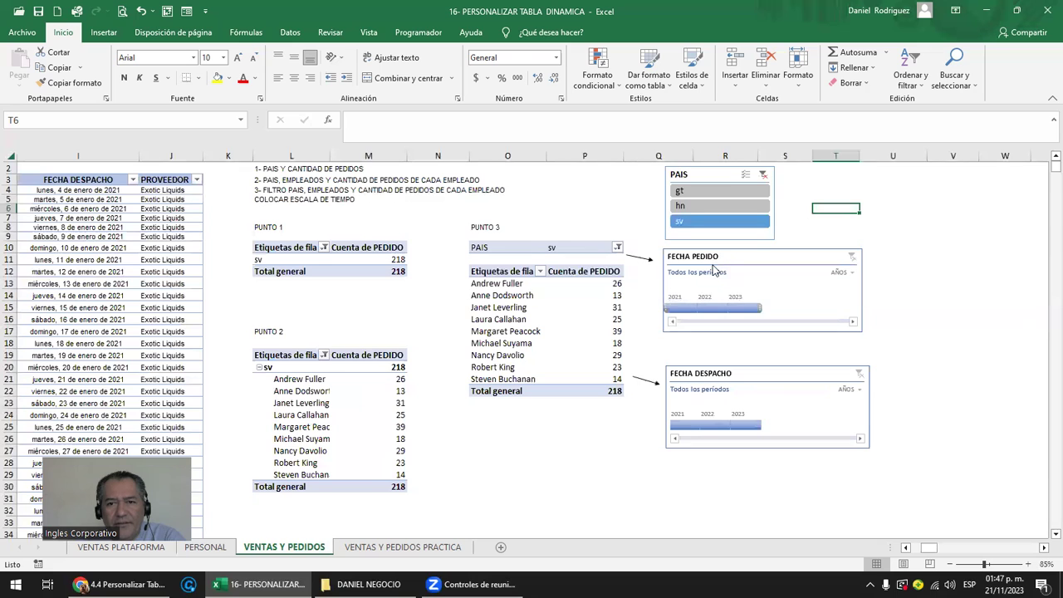
# Try filtering by 2023 in the FECHA PEDIDO timeline and by 2022 in the FECHA DESPACHO timeline, clearing each filter.
pyautogui.click(745, 309)
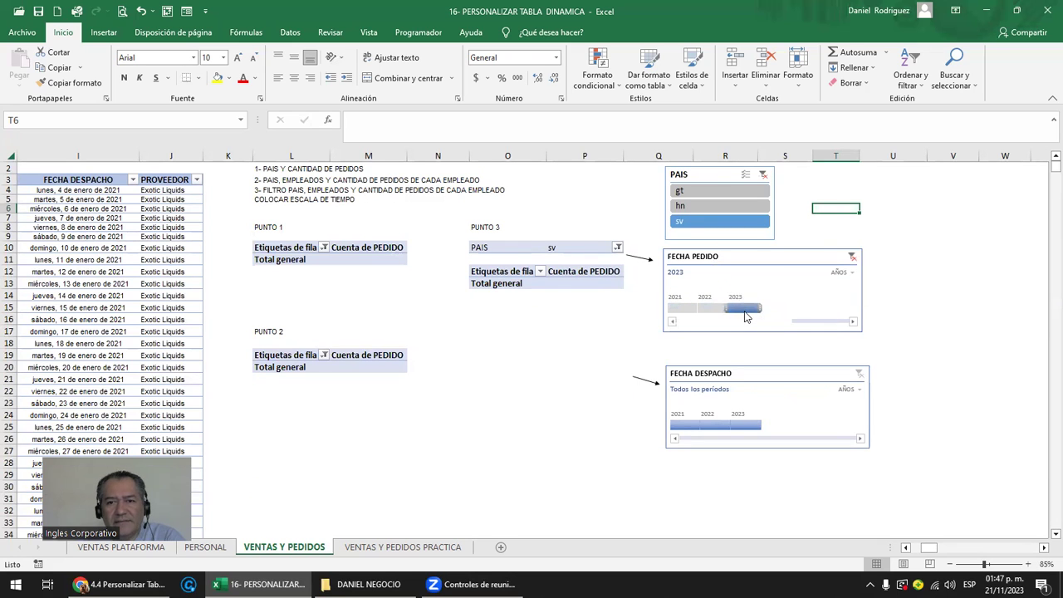
pyautogui.click(852, 258)
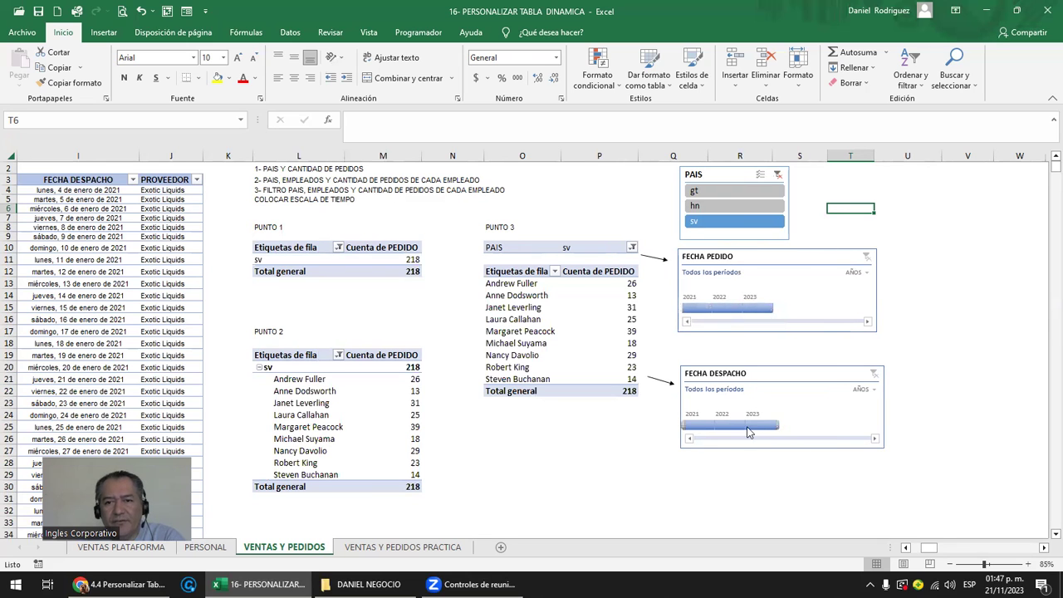
pyautogui.click(718, 430)
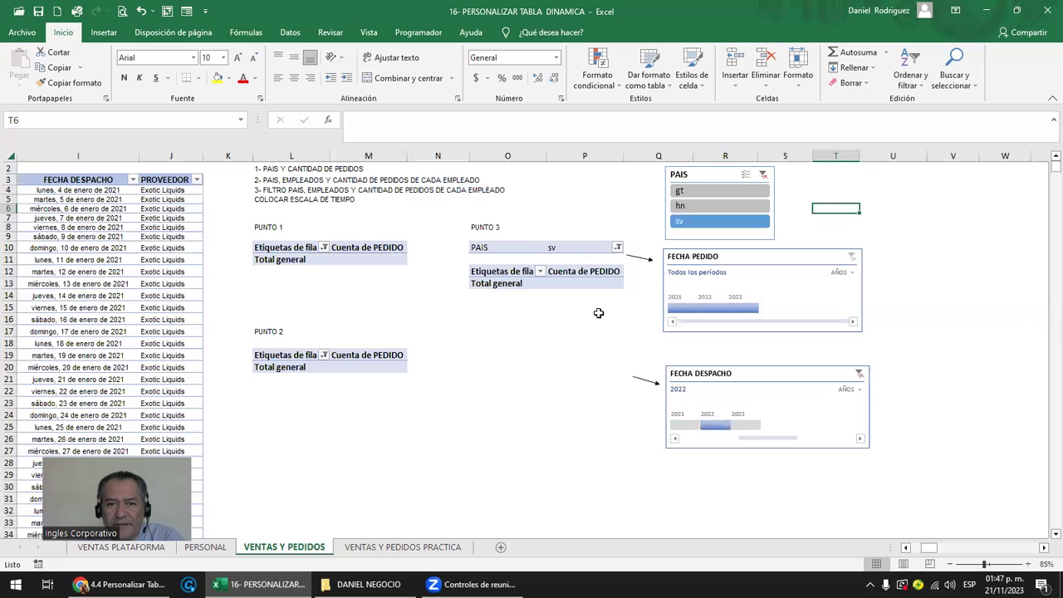
pyautogui.click(860, 373)
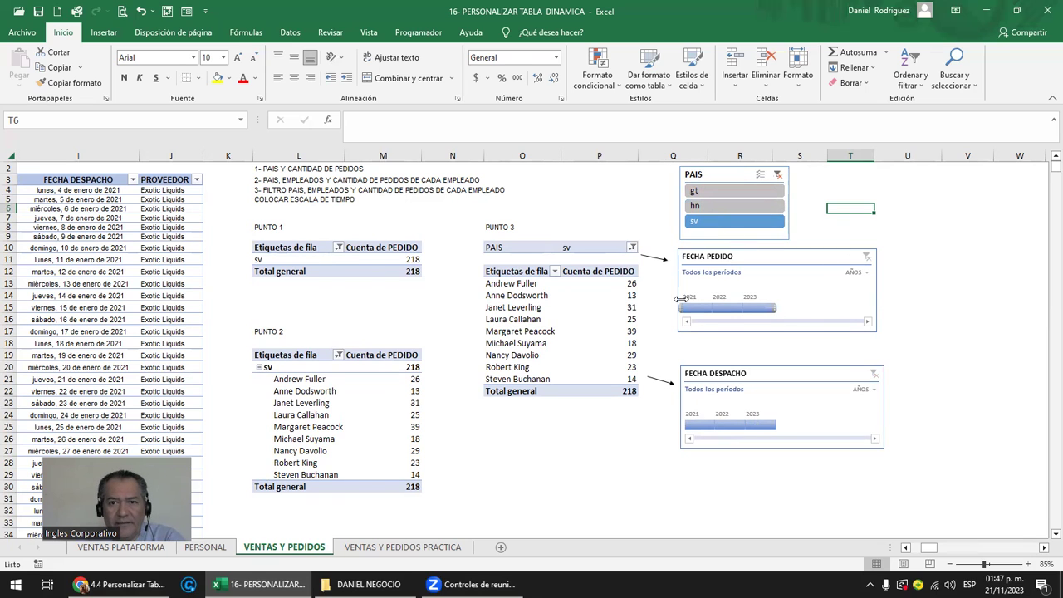
# Compare the FECHA PEDIDO and FECHA DESPACHO timelines with the source table's date columns, including the dispatch date formula.
pyautogui.click(711, 259)
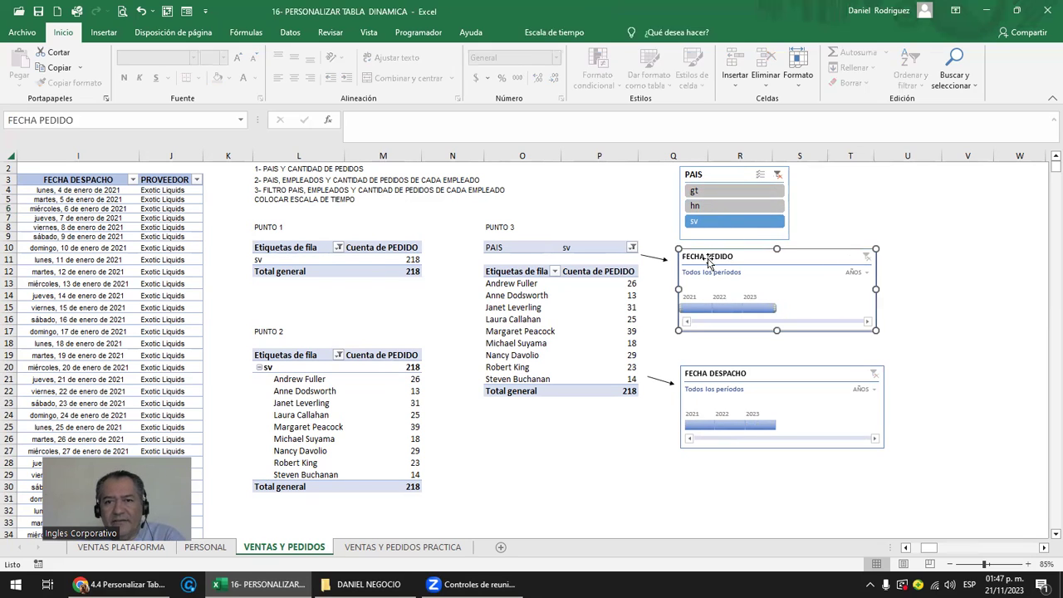
pyautogui.click(770, 381)
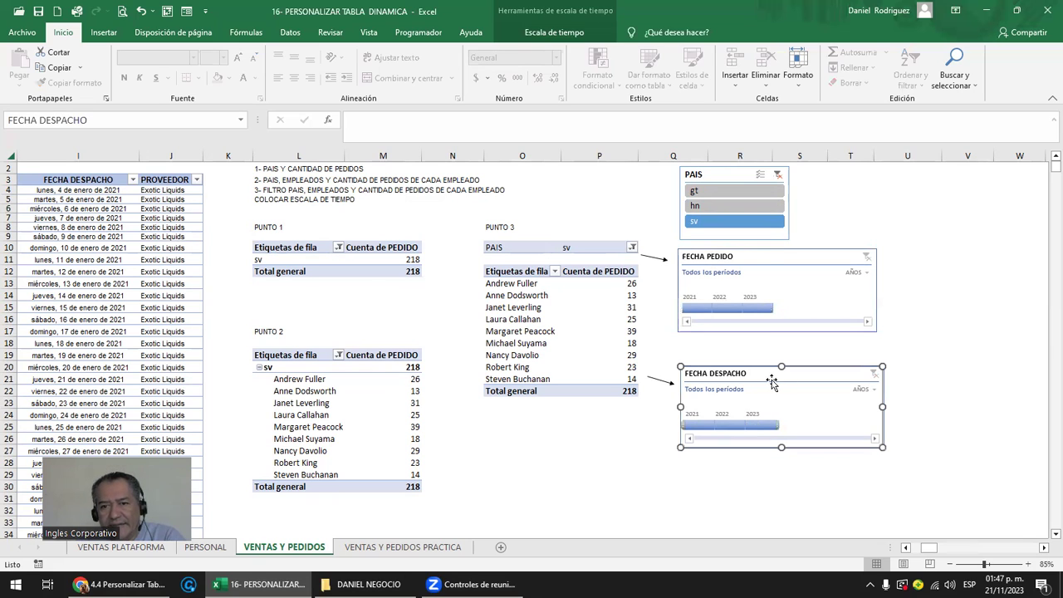
pyautogui.click(764, 259)
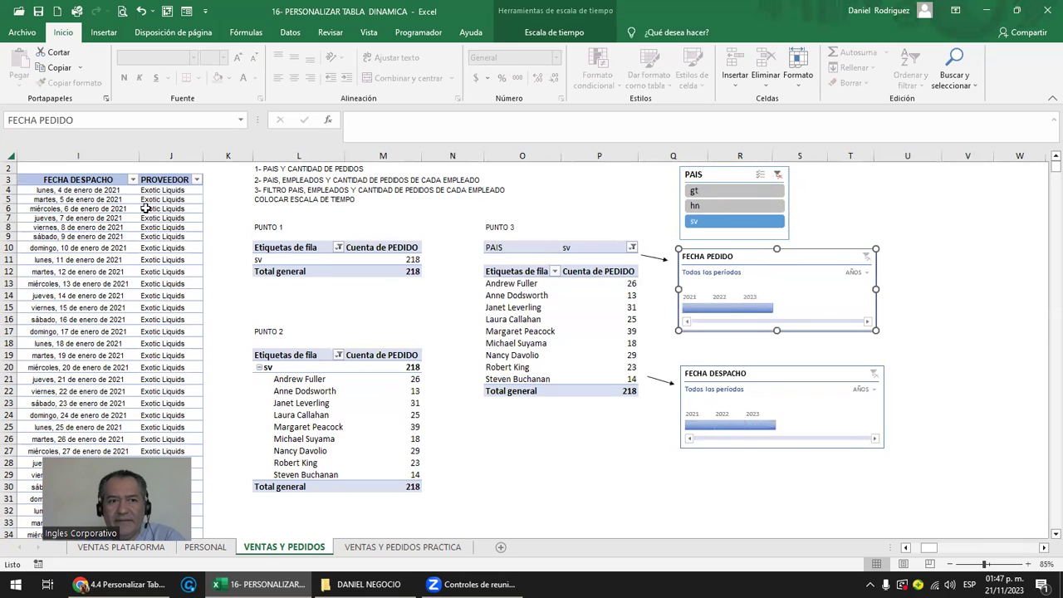
pyautogui.click(80, 189)
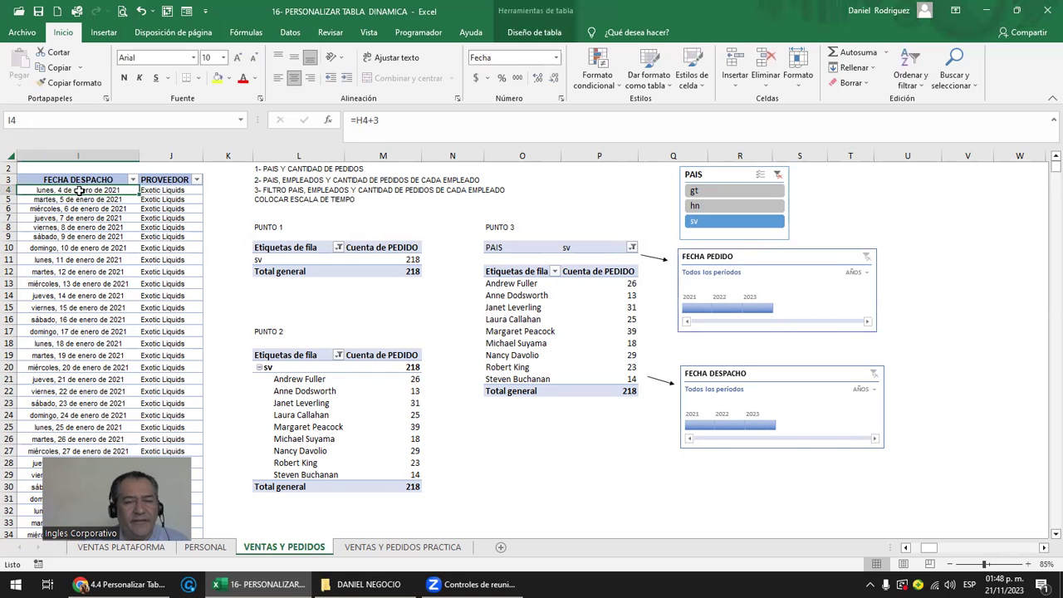
pyautogui.keyDown('ctrl'); pyautogui.scroll(1, 111, 234); pyautogui.keyUp('ctrl')
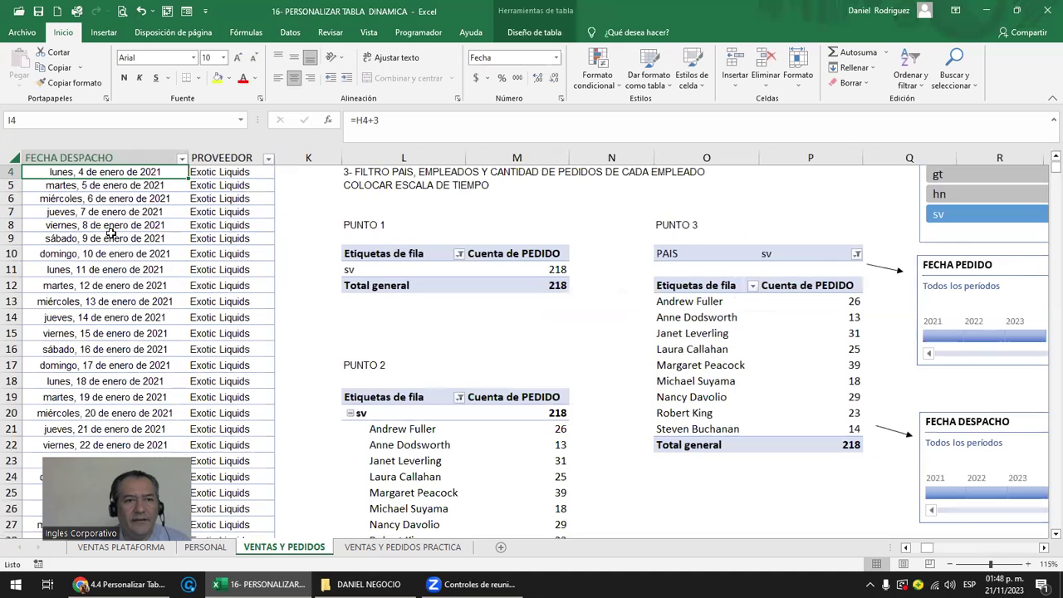
pyautogui.press('Left')
pyautogui.press('Up')
pyautogui.keyDown('ctrl'); pyautogui.scroll(1, 111, 234); pyautogui.keyUp('ctrl')
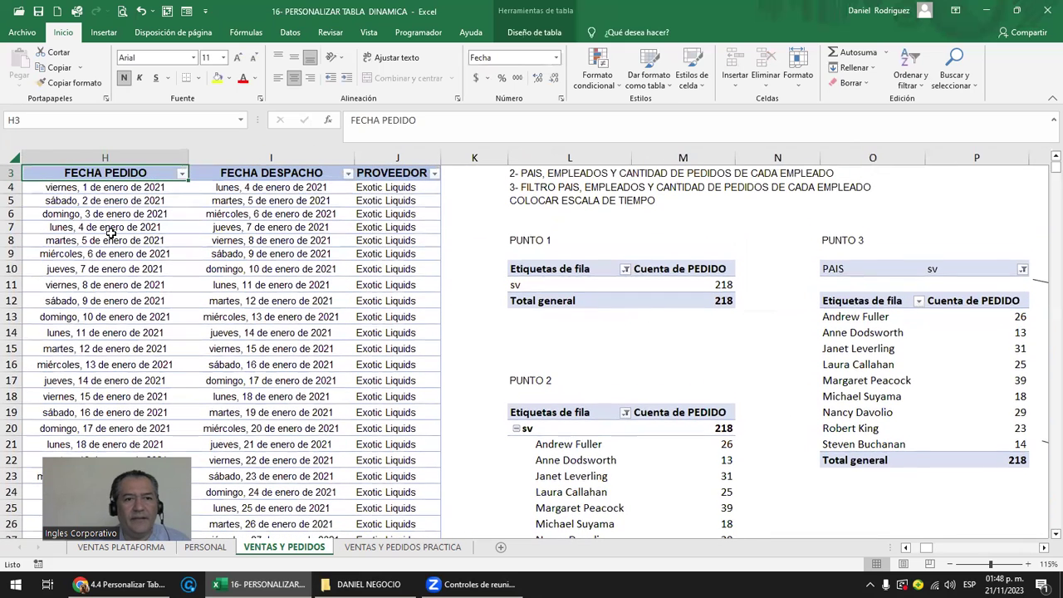
pyautogui.click(277, 184)
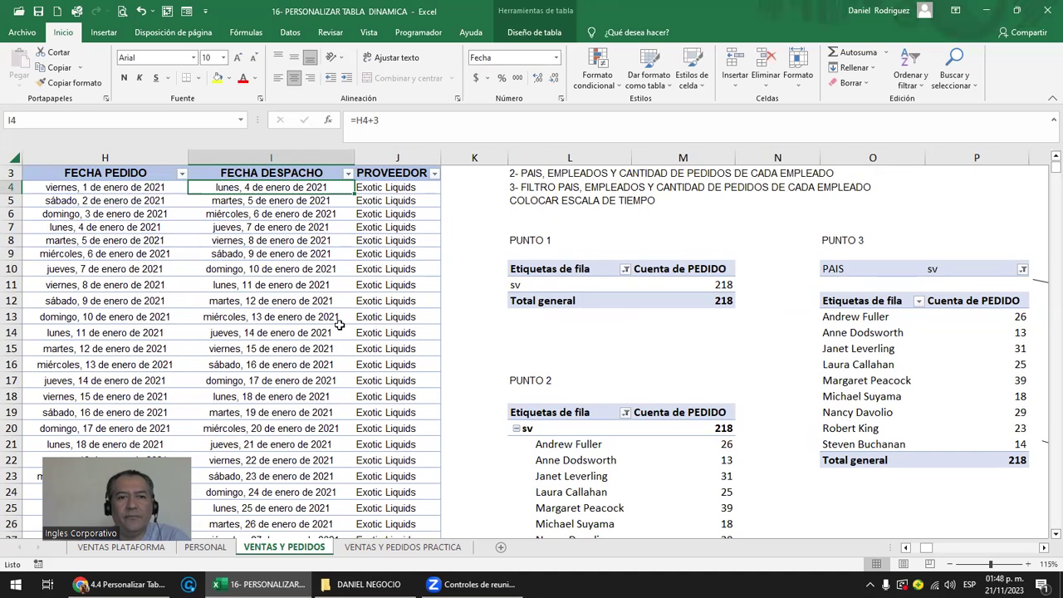
pyautogui.scroll(1, 340, 324)
pyautogui.click(662, 400)
pyautogui.press('Right')
pyautogui.press('Right')
pyautogui.press('Right')
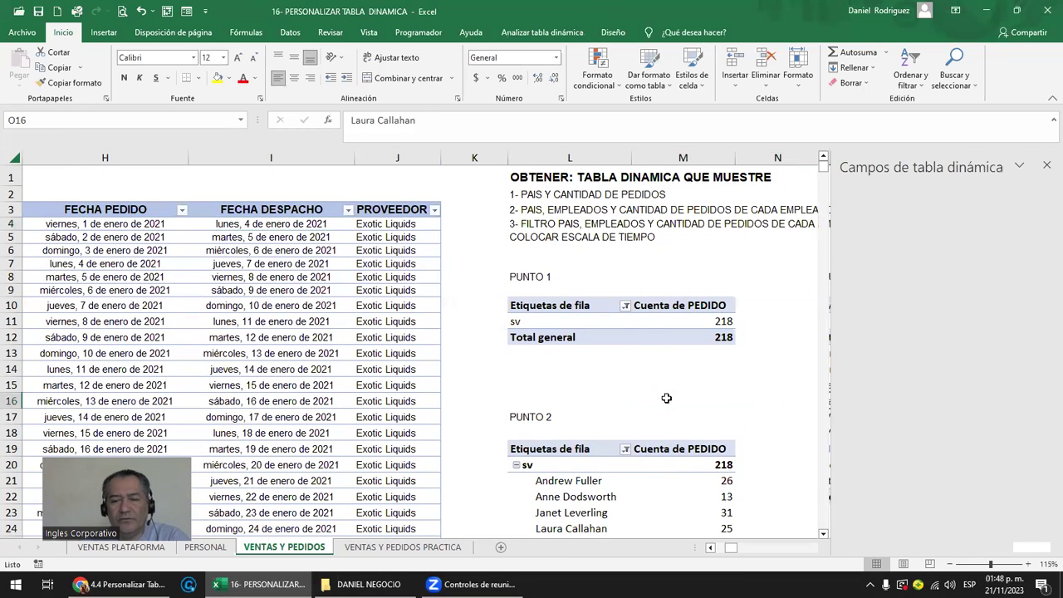
# On the VENTAS Y PEDIDOS PRACTICA sheet, rename the source data table as PEDIDOS.
pyautogui.click(413, 547)
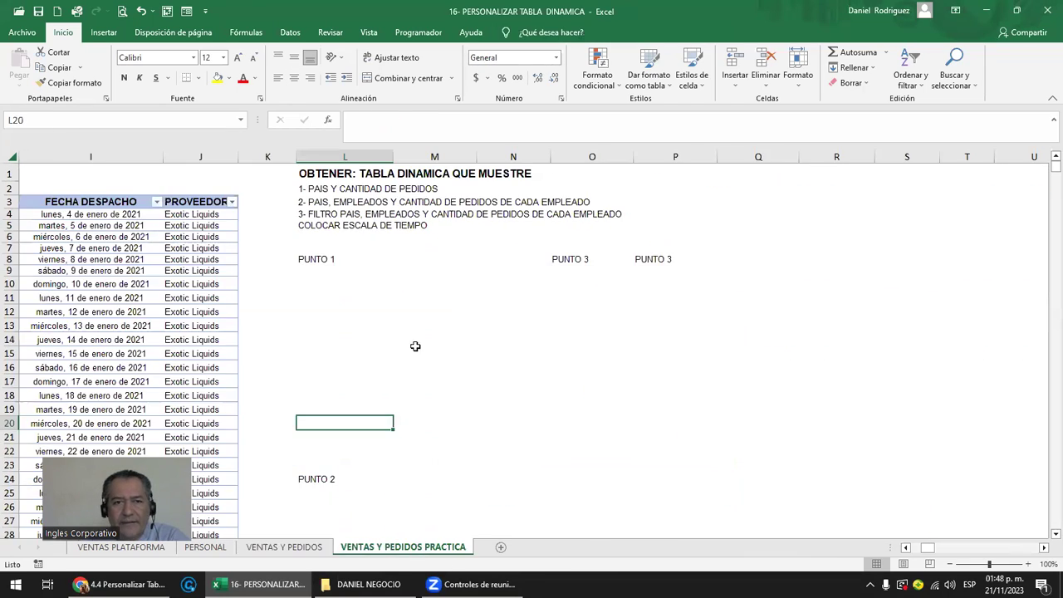
pyautogui.click(311, 286)
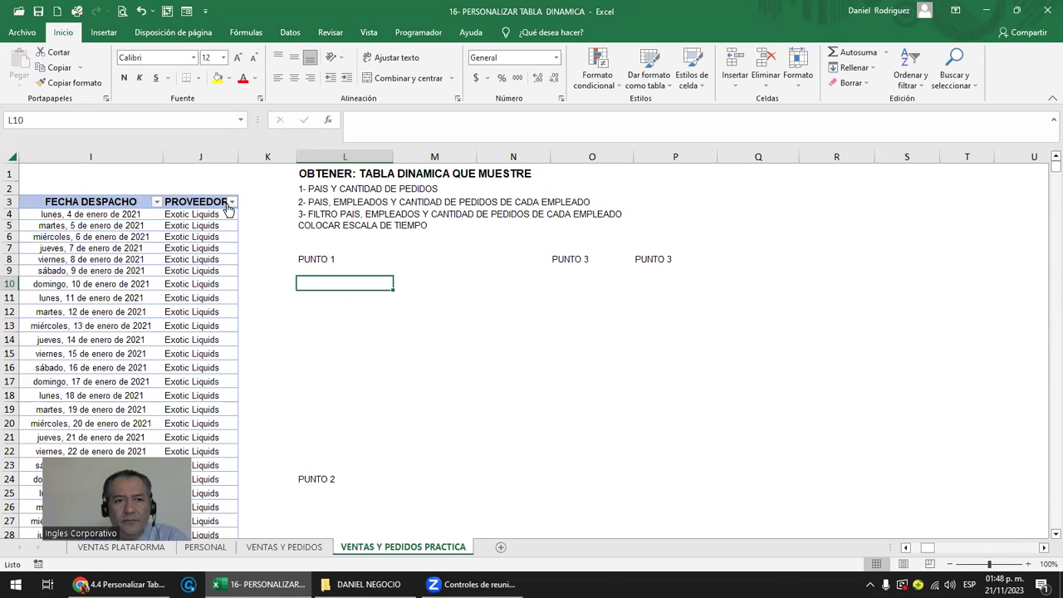
pyautogui.click(200, 202)
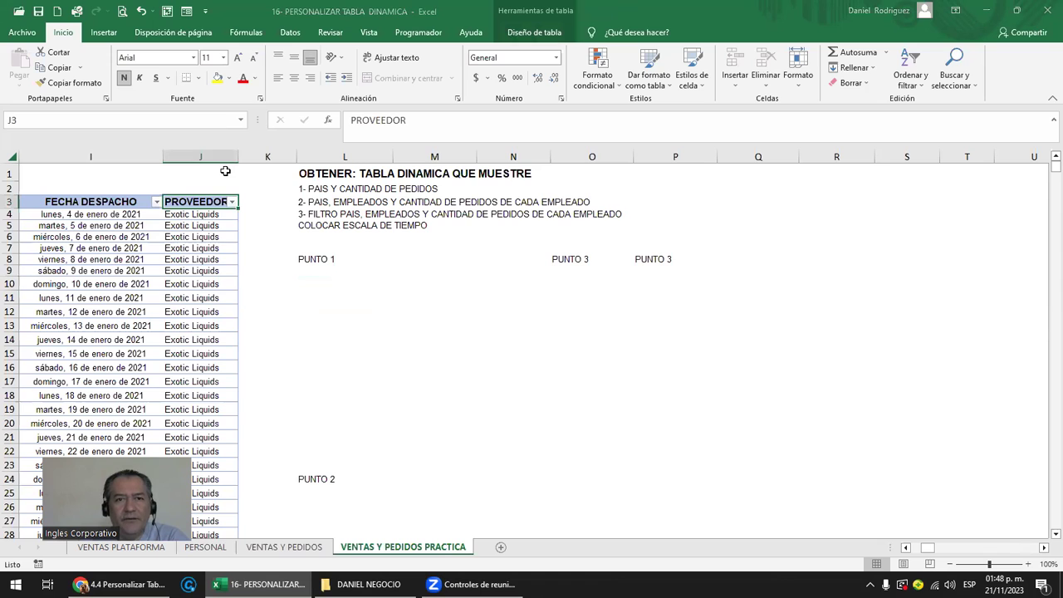
pyautogui.click(183, 196)
pyautogui.click(192, 201)
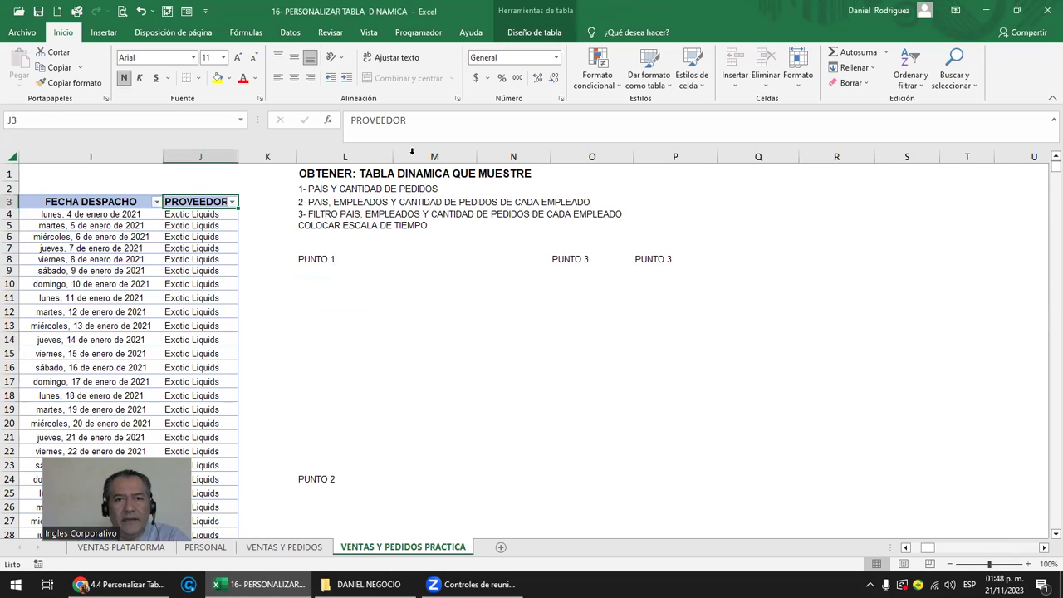
pyautogui.click(533, 33)
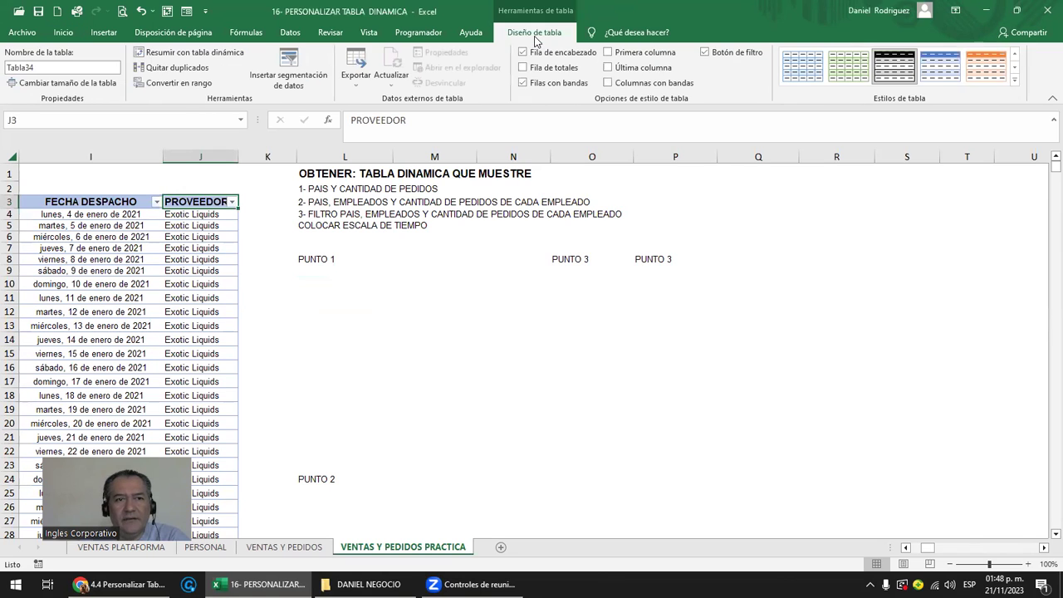
pyautogui.click(38, 67)
pyautogui.write('PEDIDOS')
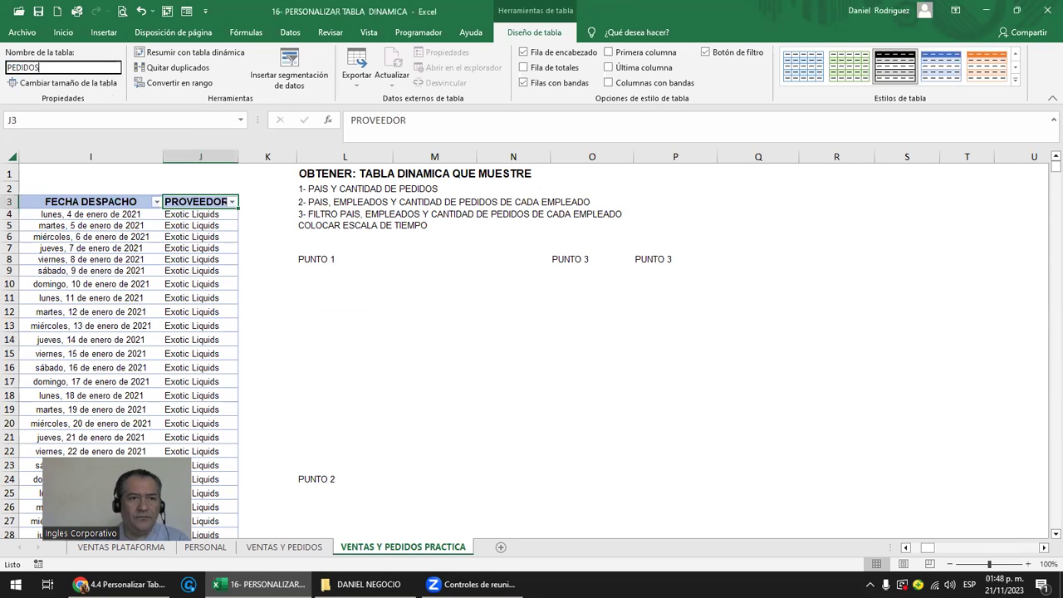
pyautogui.press('Return')
# Check the new table name by selecting the PEDIDOS range from the workbook's defined names.
pyautogui.click(272, 296)
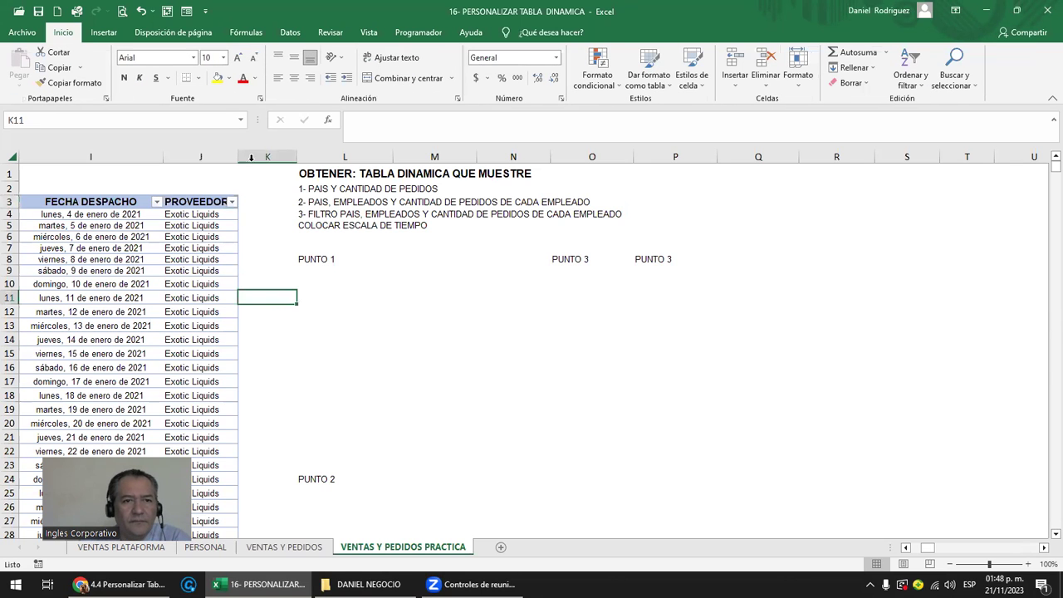
pyautogui.click(240, 120)
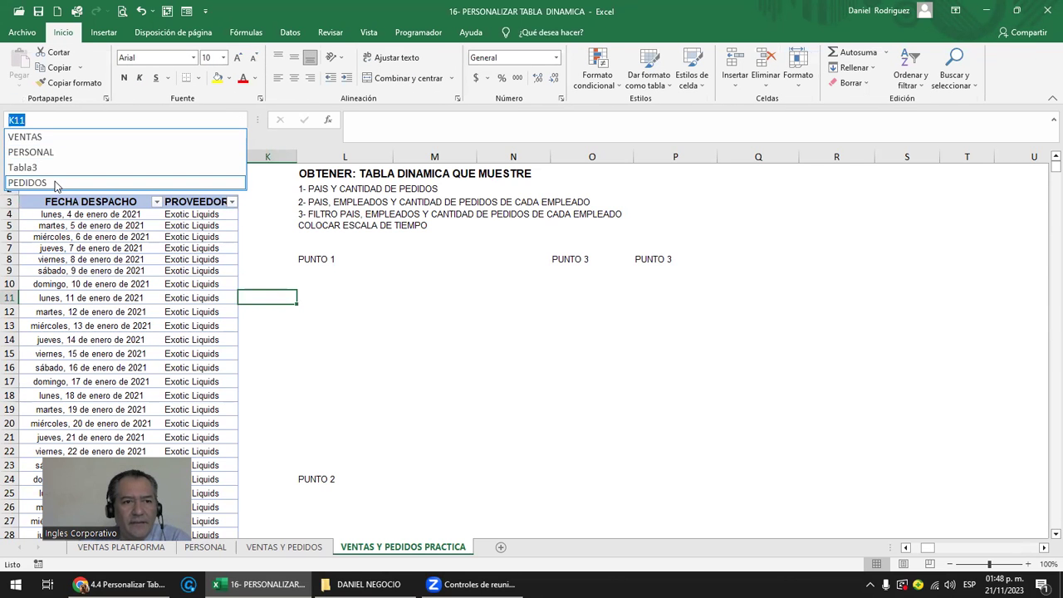
pyautogui.click(55, 181)
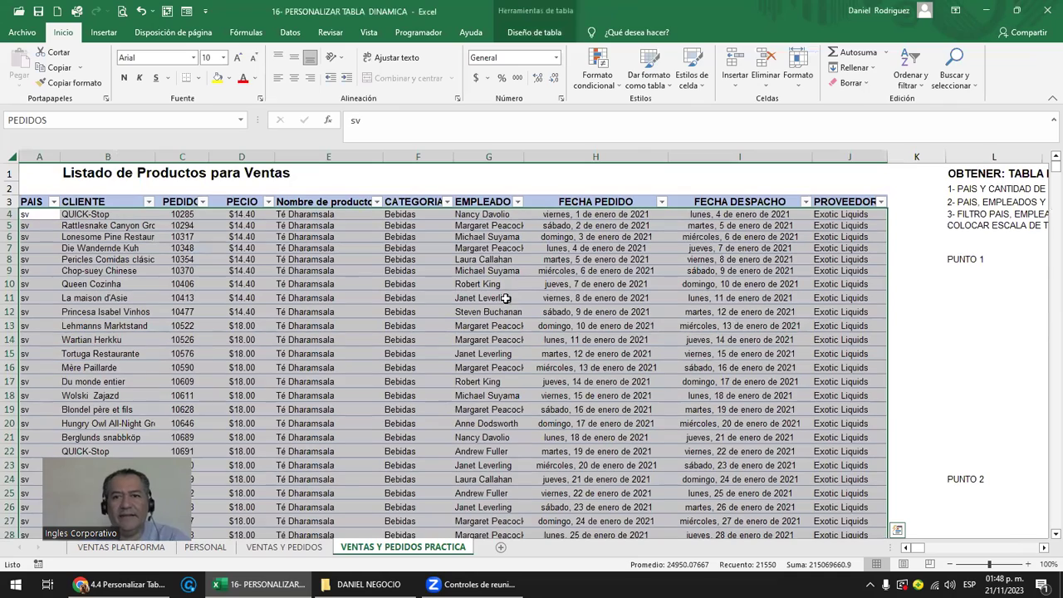
# Delete the duplicate PUNTO 3 label in cell P8.
pyautogui.click(971, 296)
pyautogui.press('Right')
pyautogui.press('Right')
pyautogui.press('Right')
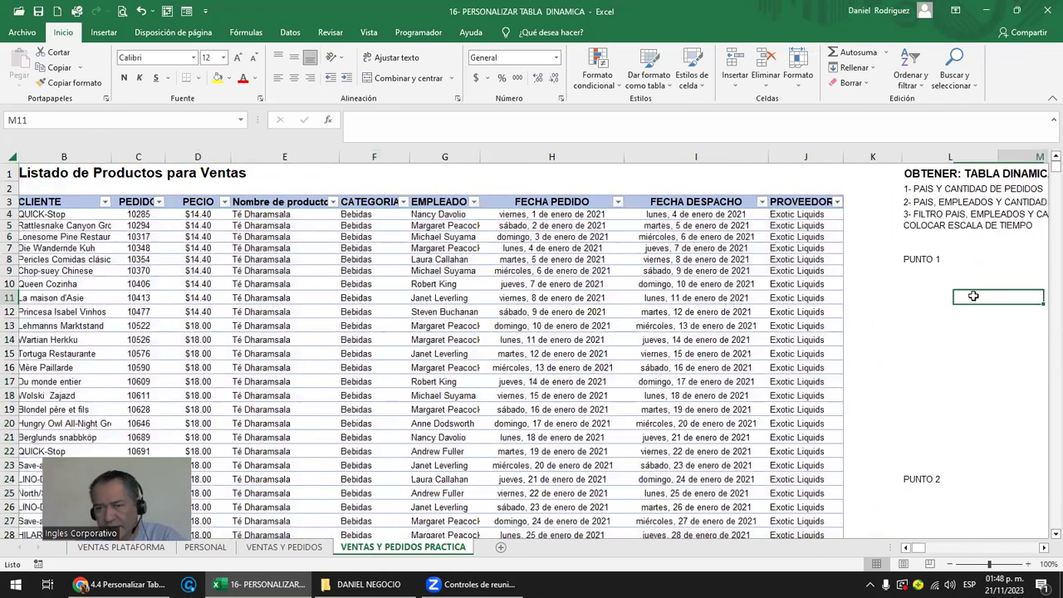
pyautogui.press('Right')
pyautogui.press('Right')
pyautogui.press('Right')
pyautogui.press('Right')
pyautogui.press('Right')
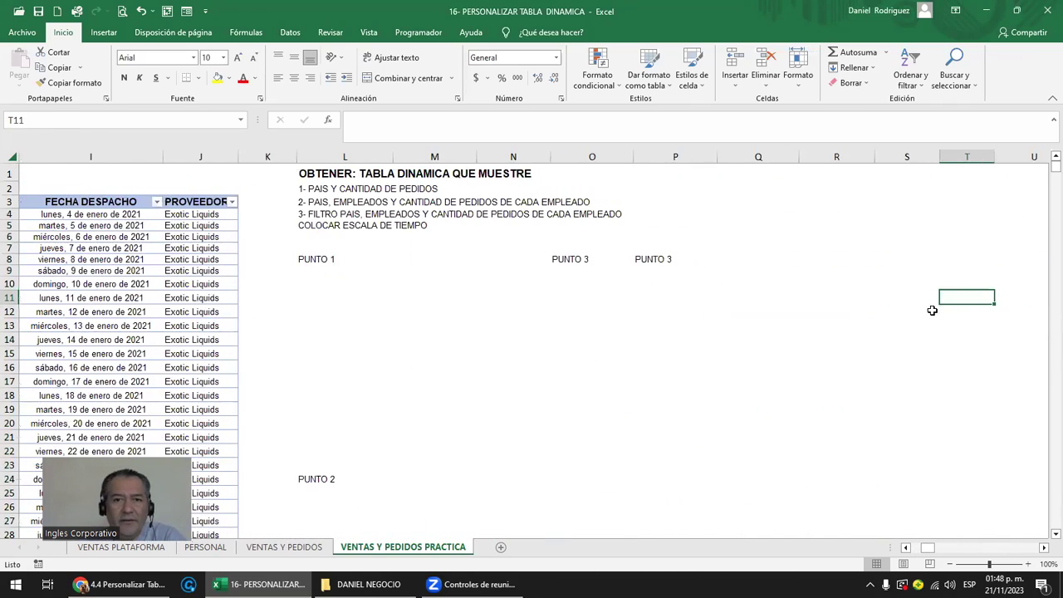
pyautogui.click(654, 258)
pyautogui.press('Delete')
# Insert a pivot table from the PEDIDOS table on the existing sheet at cell L11, under PUNTO 1.
pyautogui.click(308, 295)
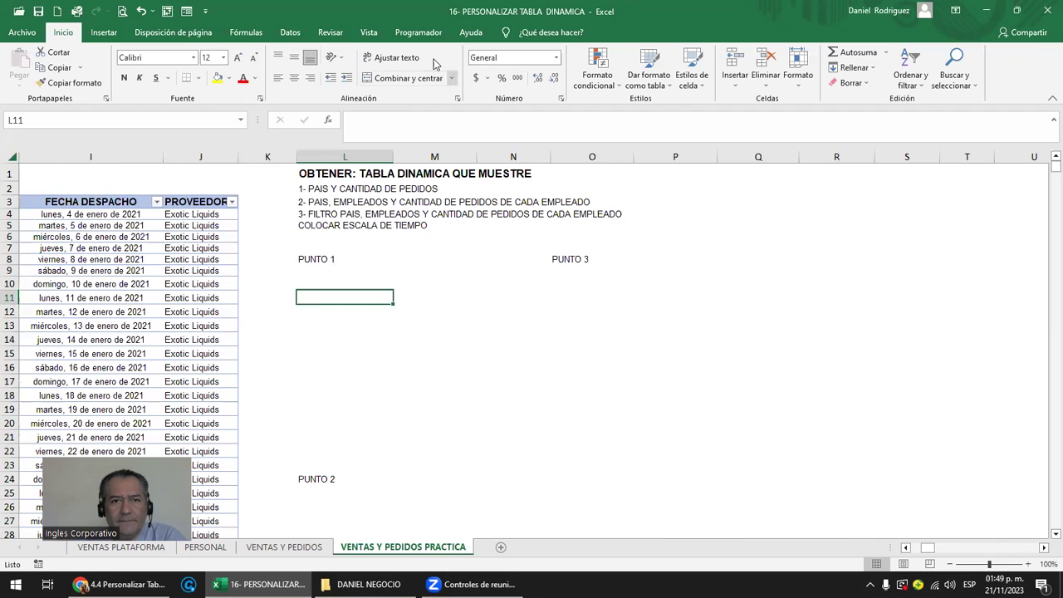
pyautogui.click(103, 32)
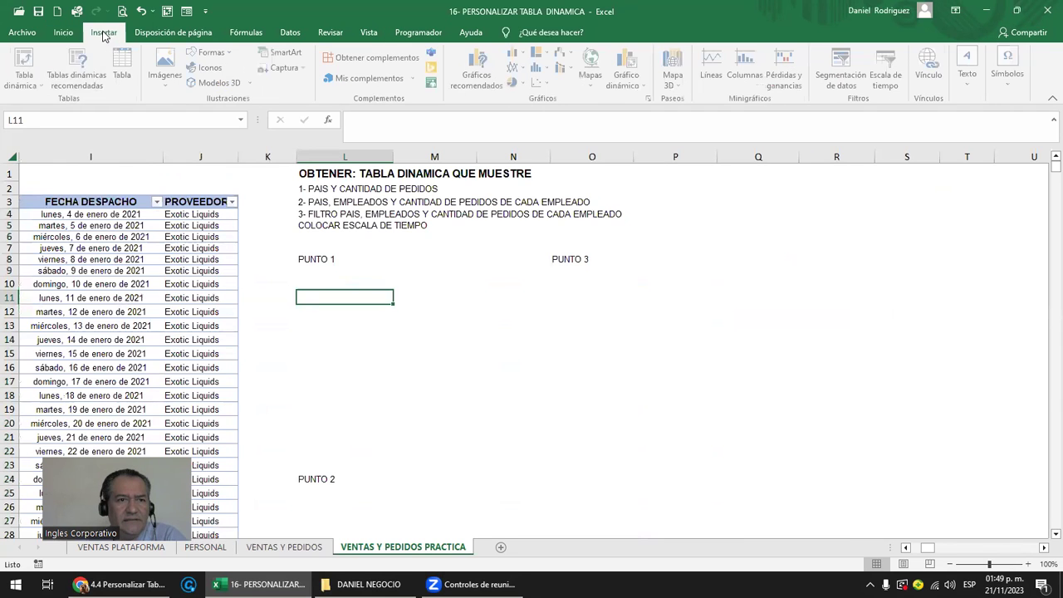
pyautogui.click(36, 80)
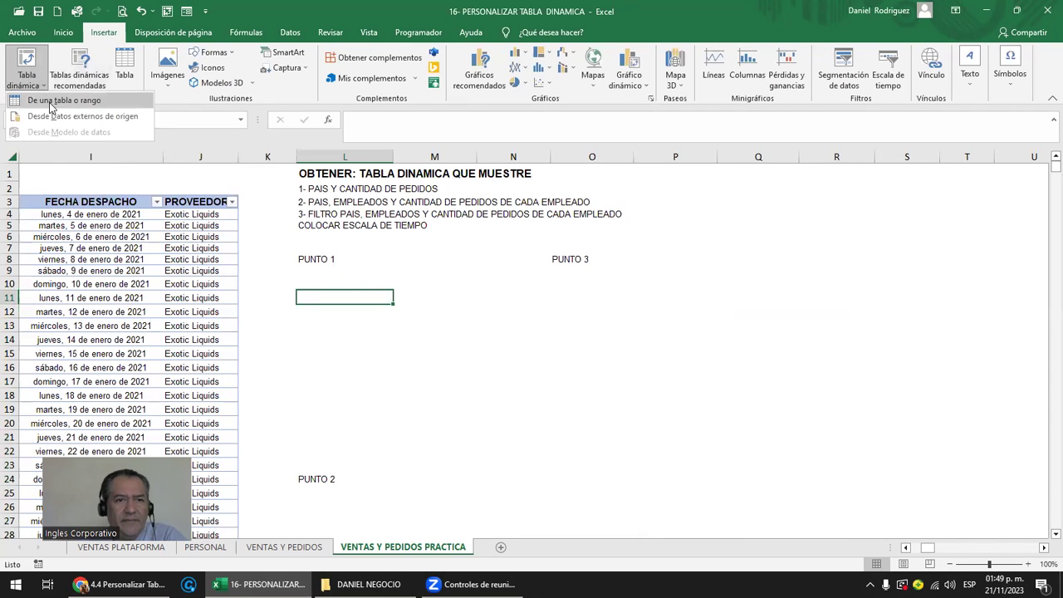
pyautogui.click(51, 101)
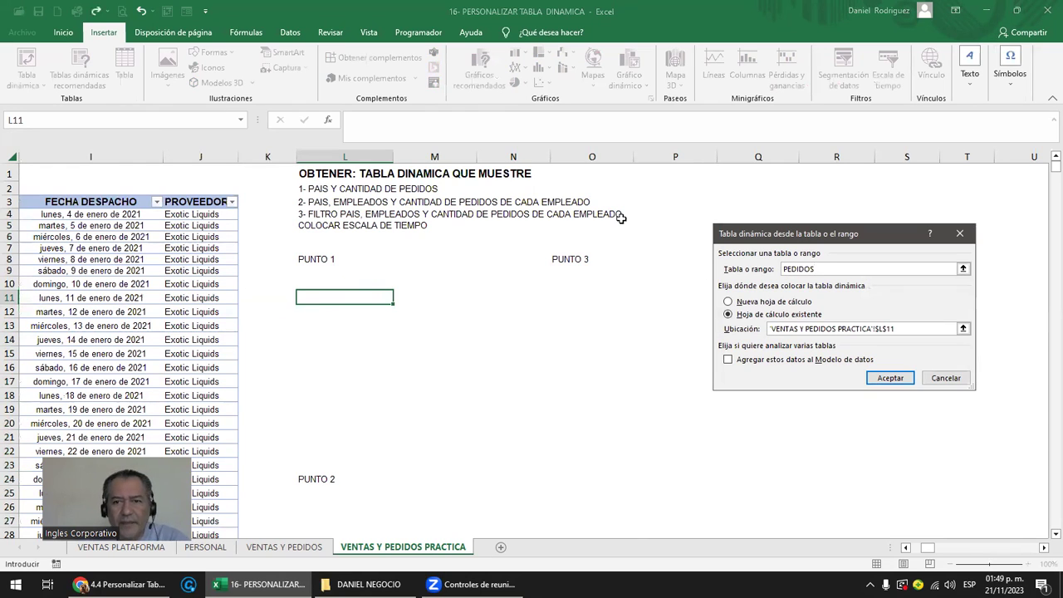
pyautogui.click(889, 378)
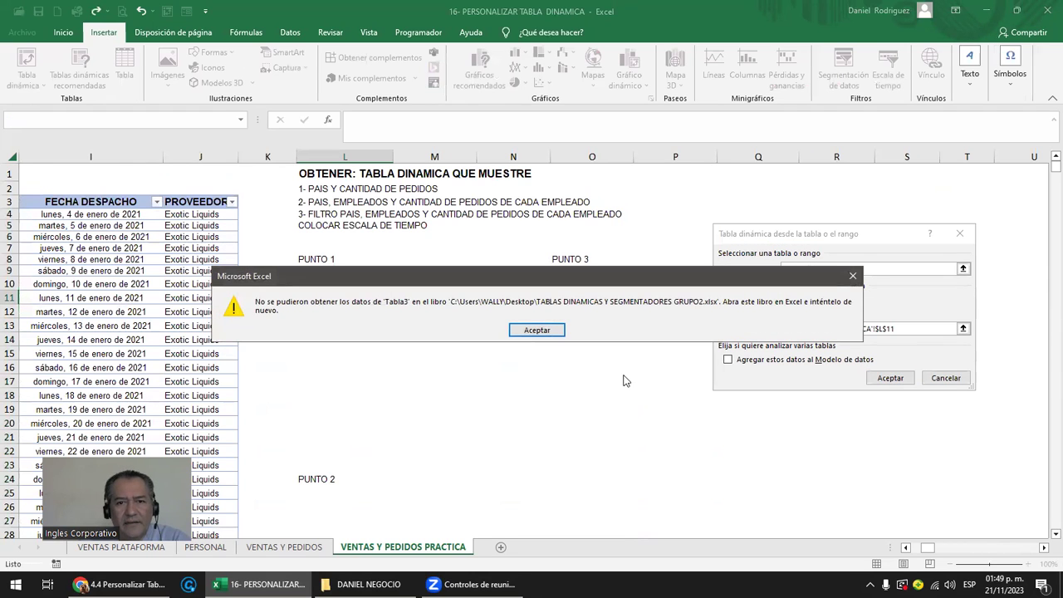
pyautogui.click(535, 332)
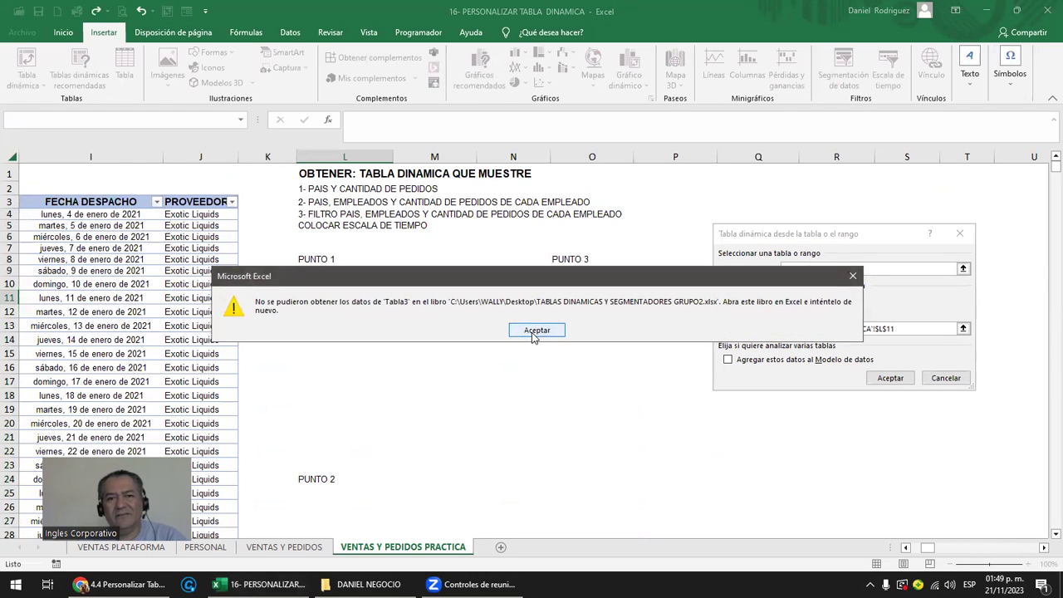
pyautogui.click(536, 330)
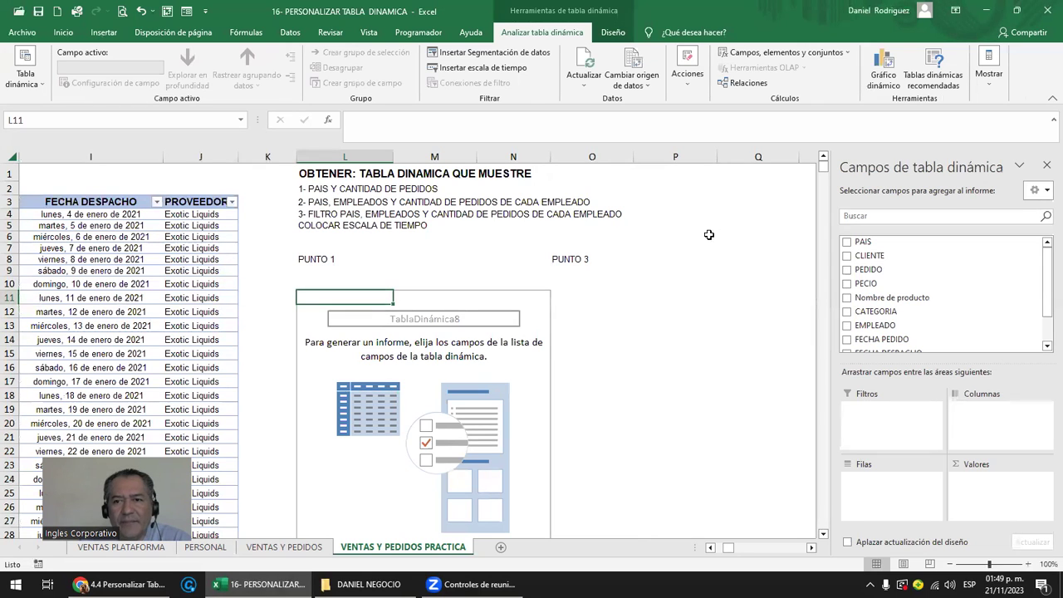
# Place PAIS in the pivot table's rows and FECHA PEDIDO in its values, and review the order counts.
pyautogui.moveTo(862, 242); pyautogui.dragTo(882, 496)
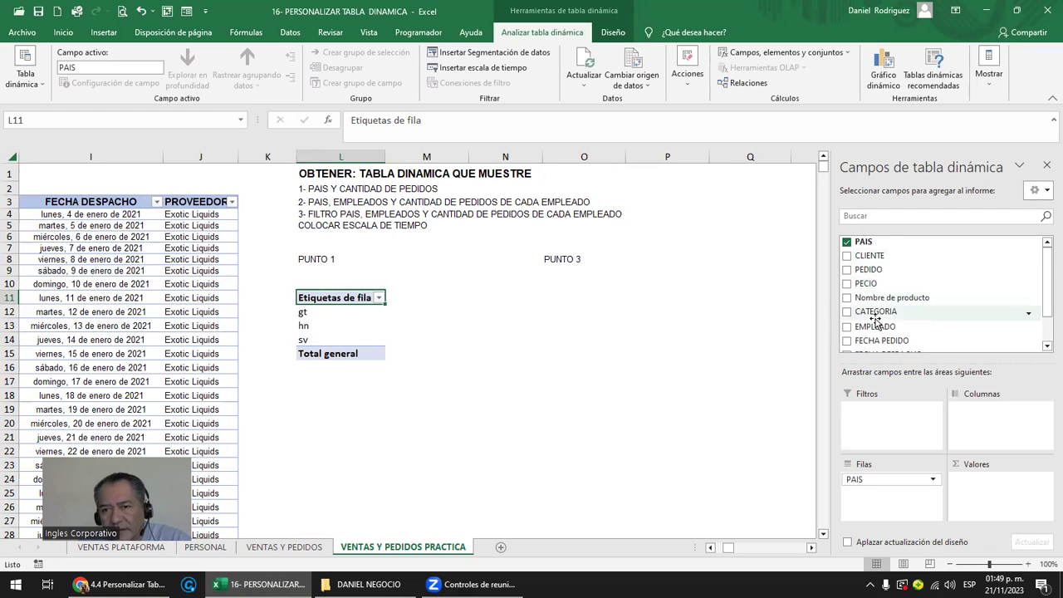
pyautogui.scroll(-3, 876, 322)
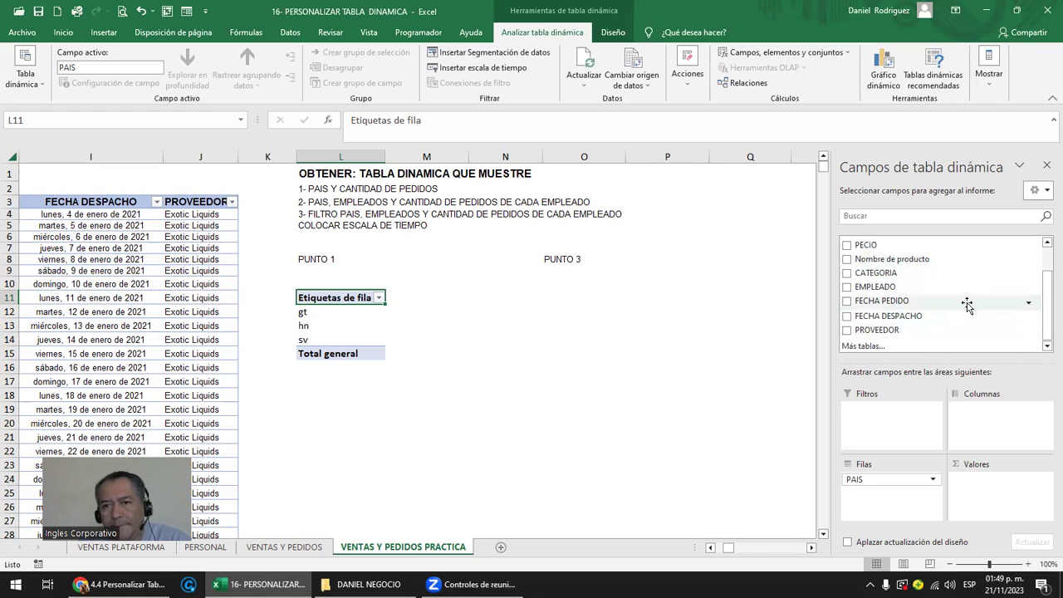
pyautogui.scroll(3, 963, 304)
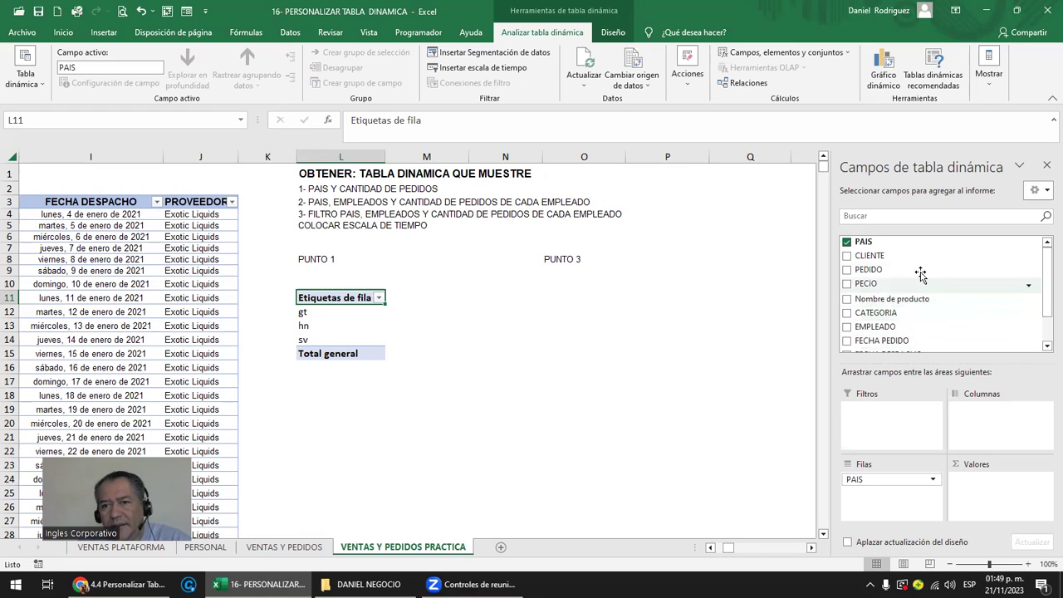
pyautogui.scroll(-3, 919, 280)
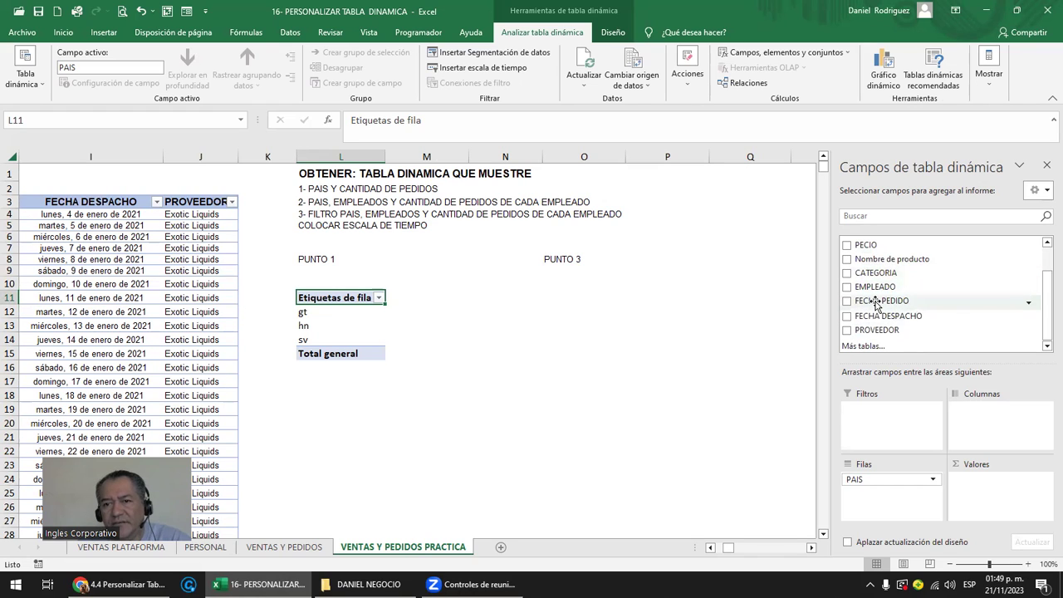
pyautogui.moveTo(876, 305); pyautogui.dragTo(1009, 497)
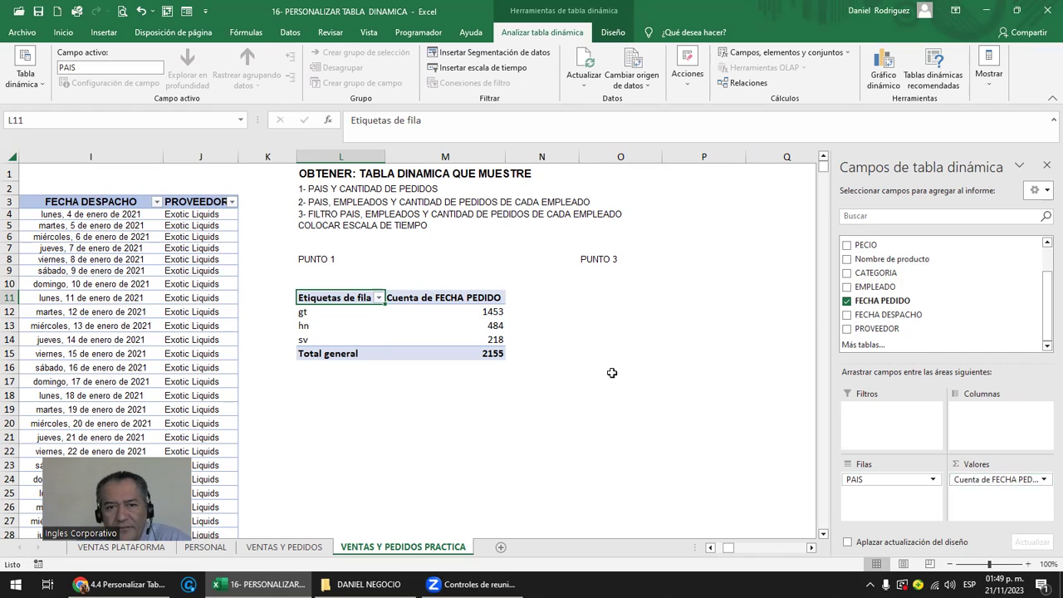
pyautogui.moveTo(462, 309); pyautogui.dragTo(495, 341)
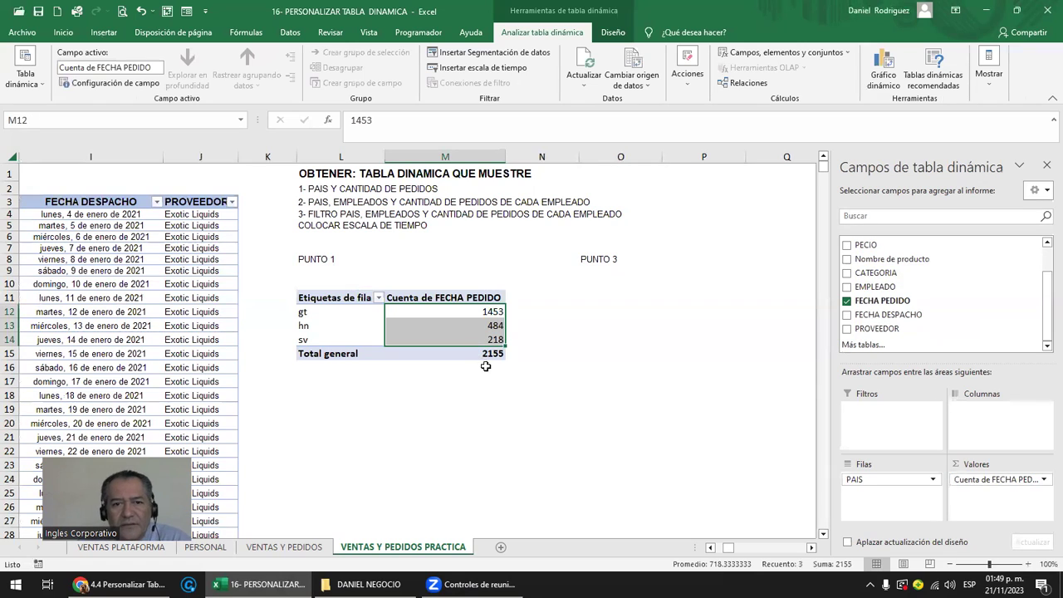
pyautogui.click(485, 355)
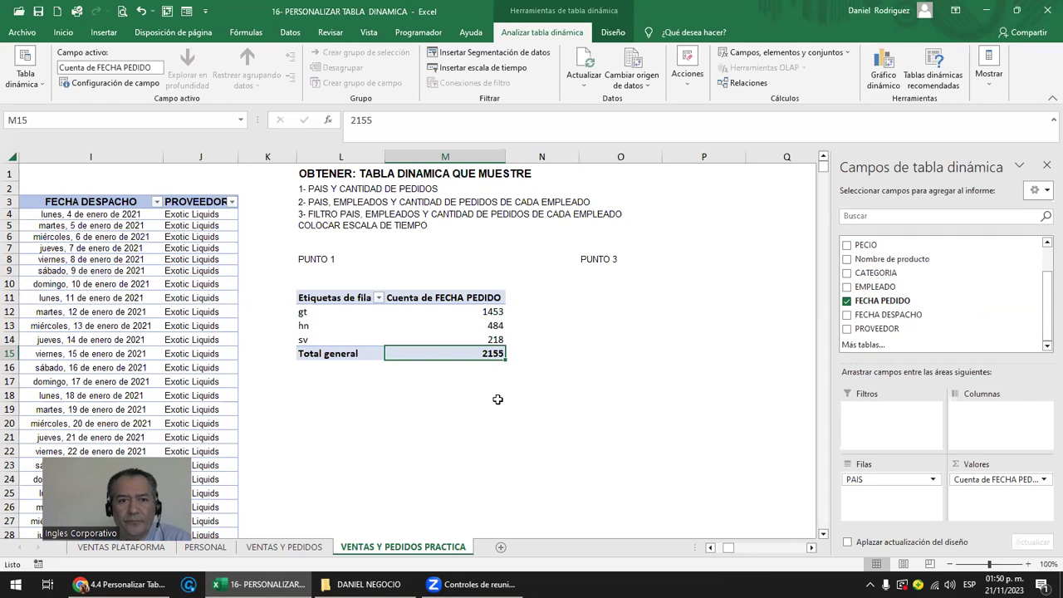
# Rename the pivot table's FECHA PEDIDO count field as "CANTIDAD DE PEDIDOS".
pyautogui.moveTo(428, 308)
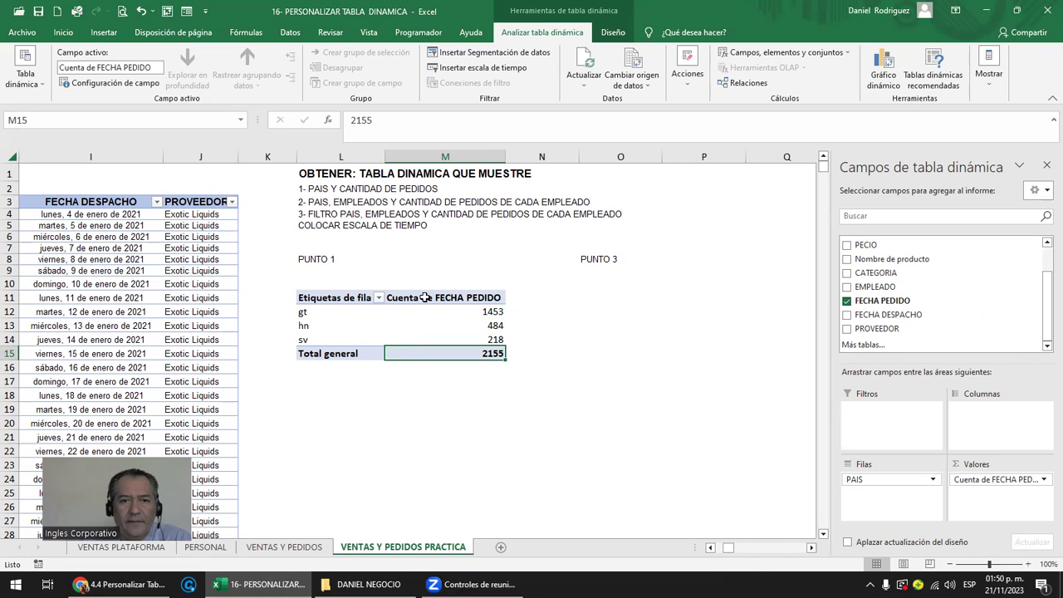
pyautogui.click(425, 297)
pyautogui.doubleClick(425, 298)
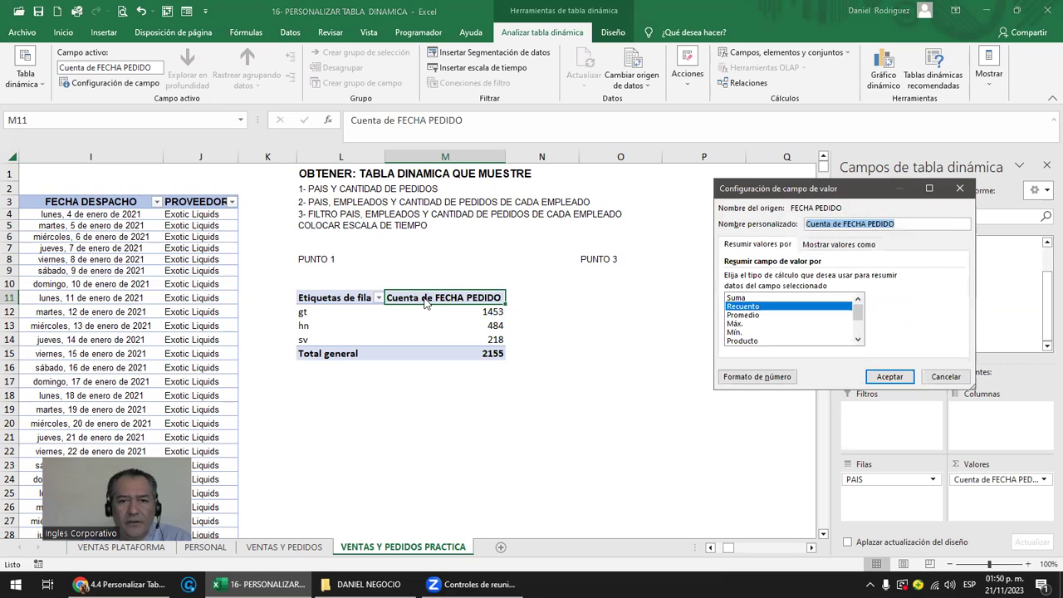
pyautogui.click(907, 225)
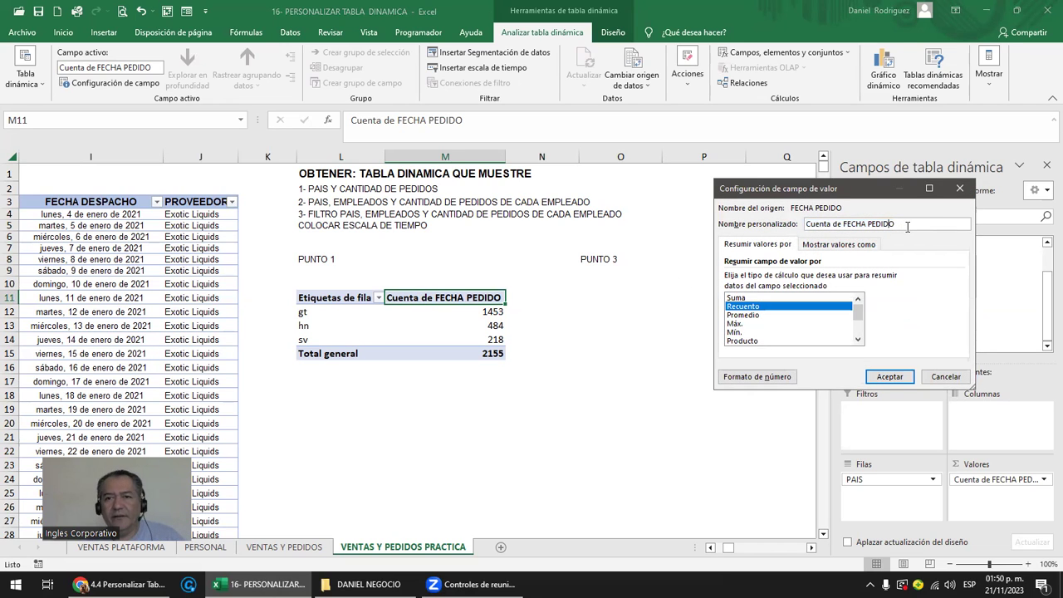
pyautogui.press('Delete')
pyautogui.press('Delete')
pyautogui.press('Delete')
pyautogui.press('Delete')
pyautogui.press('Delete')
pyautogui.press('Delete')
pyautogui.press('Delete')
pyautogui.press('Delete')
pyautogui.press('Delete')
pyautogui.press('Delete')
pyautogui.press('Delete')
pyautogui.press('Delete')
pyautogui.press('Delete')
pyautogui.press('Delete')
pyautogui.press('Delete')
pyautogui.press('Delete')
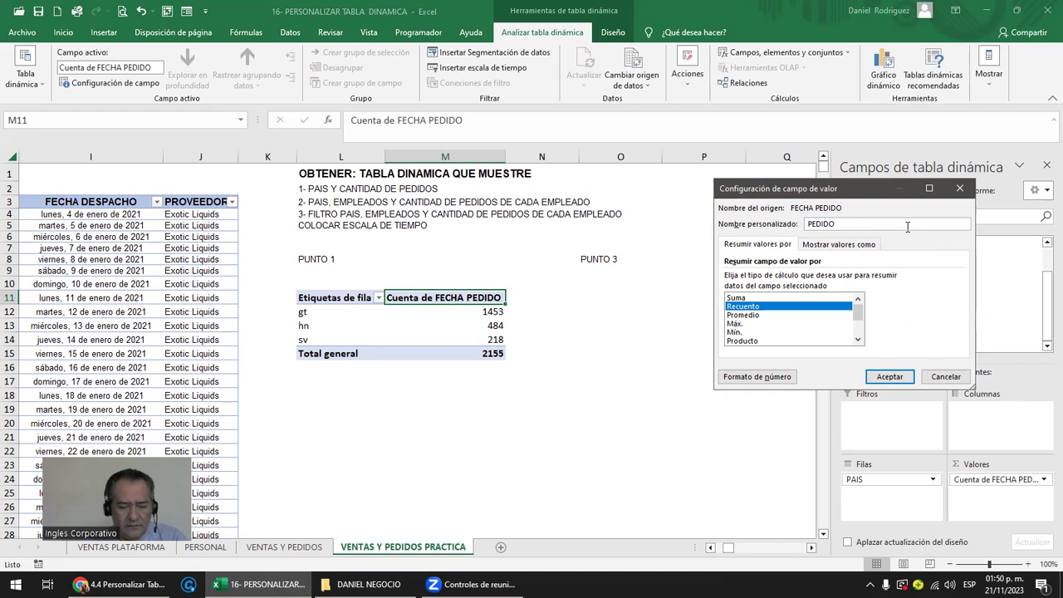
pyautogui.write('CAN ')
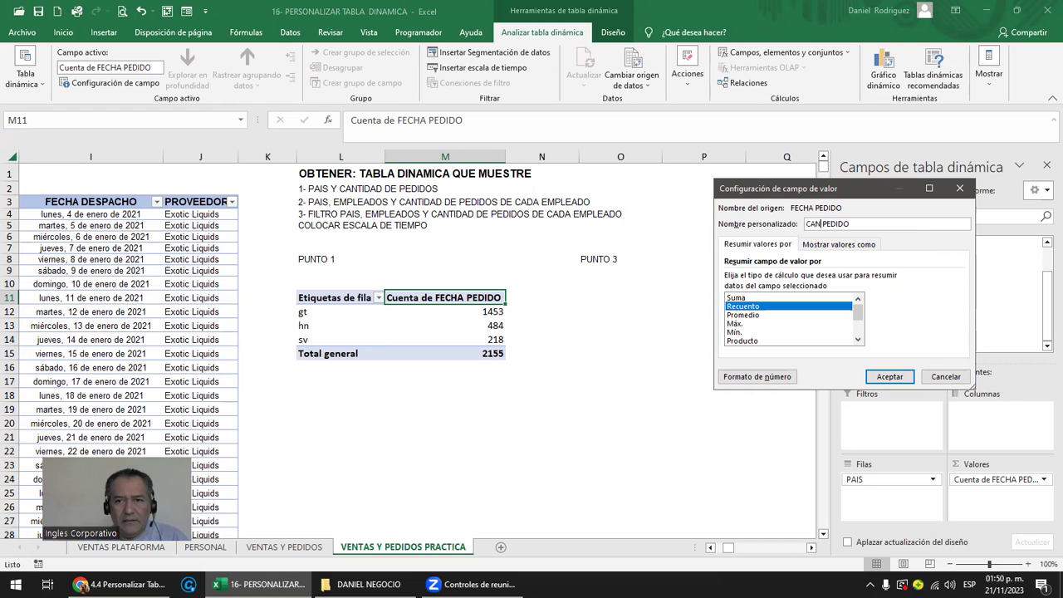
pyautogui.write('TIDAD DE  PEDIDO')
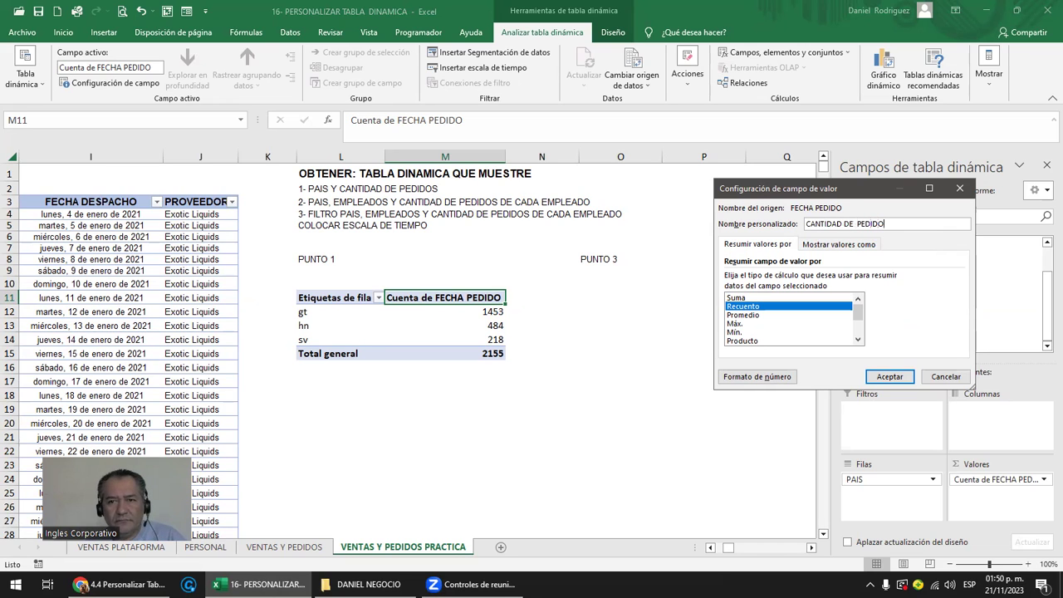
pyautogui.write('S')
pyautogui.press('Return')
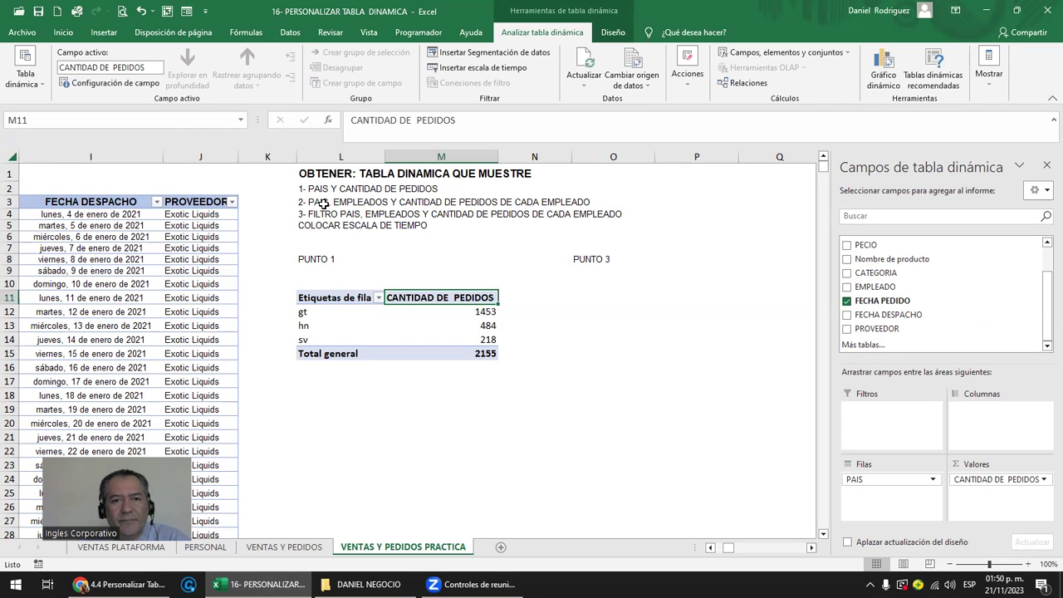
# Copy the PUNTO 1 pivot table and paste the duplicate below it at cell L23.
pyautogui.moveTo(309, 297); pyautogui.dragTo(498, 365)
pyautogui.hotkey('ctrl', 'c')
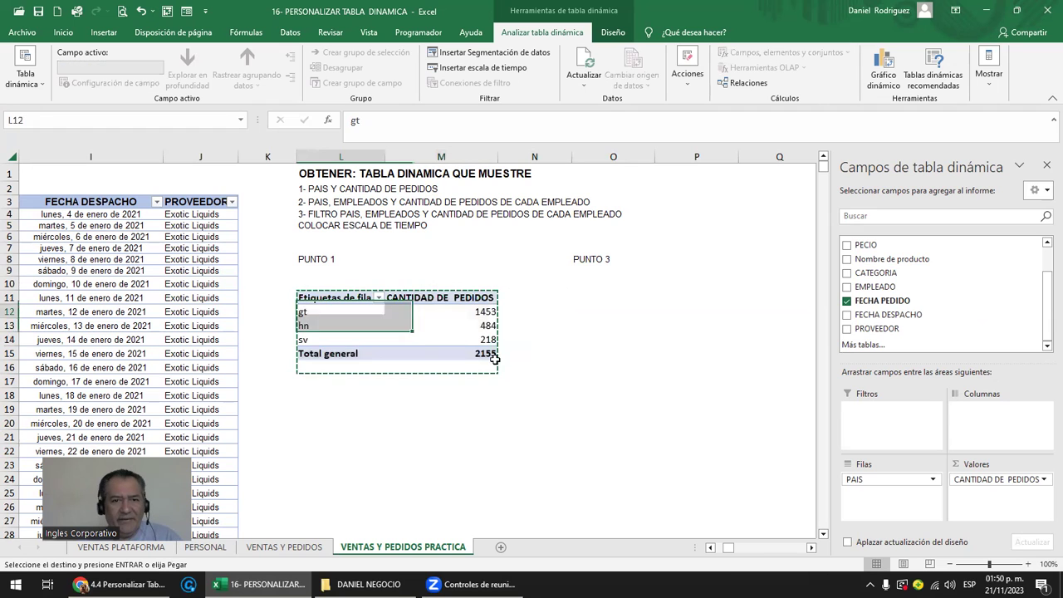
pyautogui.press('Down')
pyautogui.press('Down')
pyautogui.press('Down')
pyautogui.press('Down')
pyautogui.press('Down')
pyautogui.press('Down')
pyautogui.press('Down')
pyautogui.press('Down')
pyautogui.press('Down')
pyautogui.press('Down')
pyautogui.press('Down')
pyautogui.press('Down')
pyautogui.press('Down')
pyautogui.press('Down')
pyautogui.press('Up')
pyautogui.press('Up')
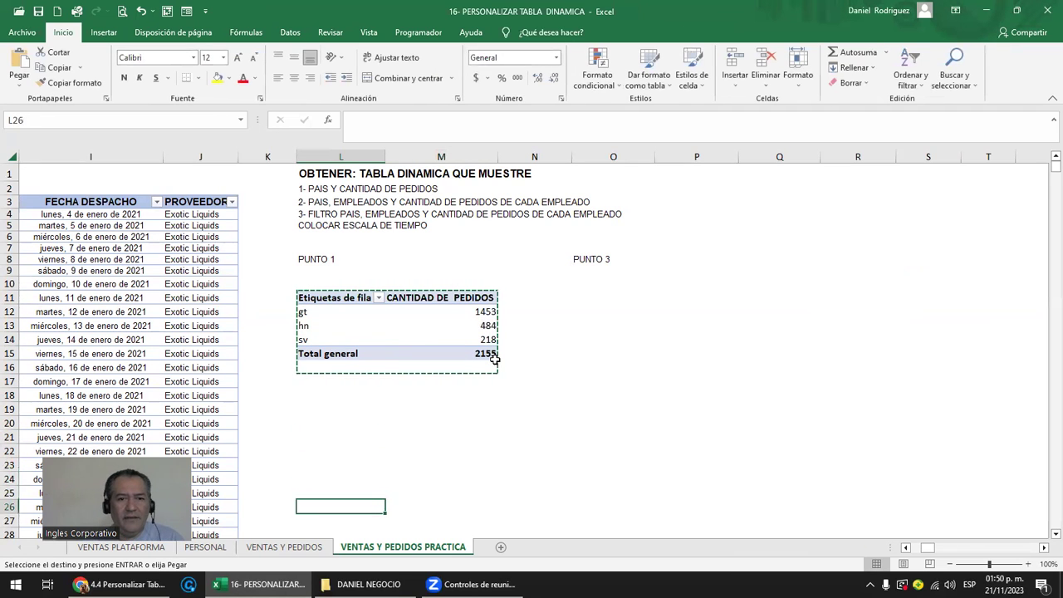
pyautogui.hotkey('ctrl', 'v')
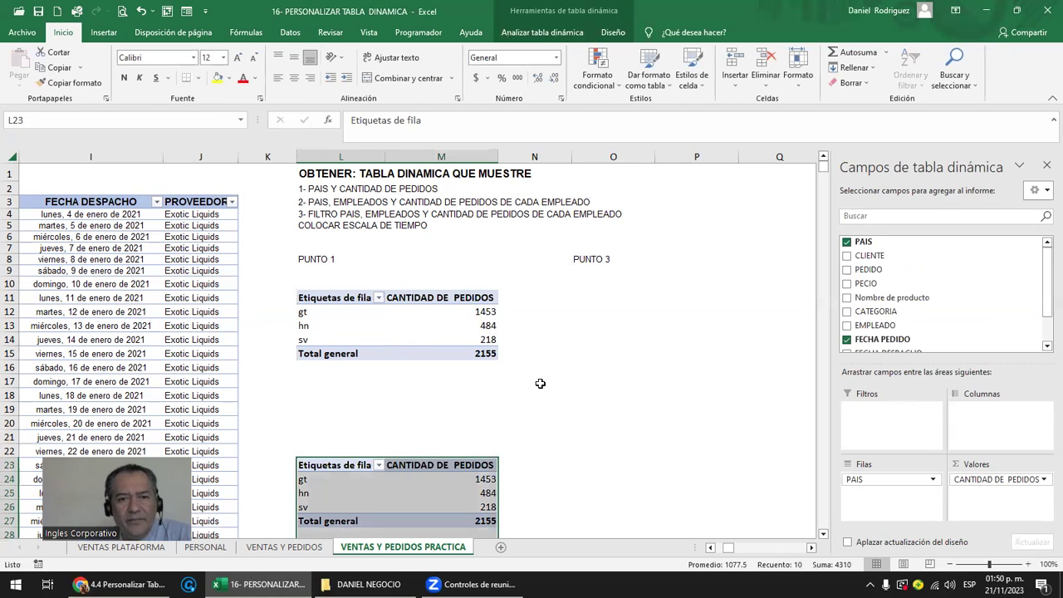
# In the pivot table at L23, remove the CANTIDAD DE PEDIDOS value field and add EMPLEADO to the rows under PAIS.
pyautogui.scroll(-1, 540, 387)
pyautogui.scroll(1, 540, 388)
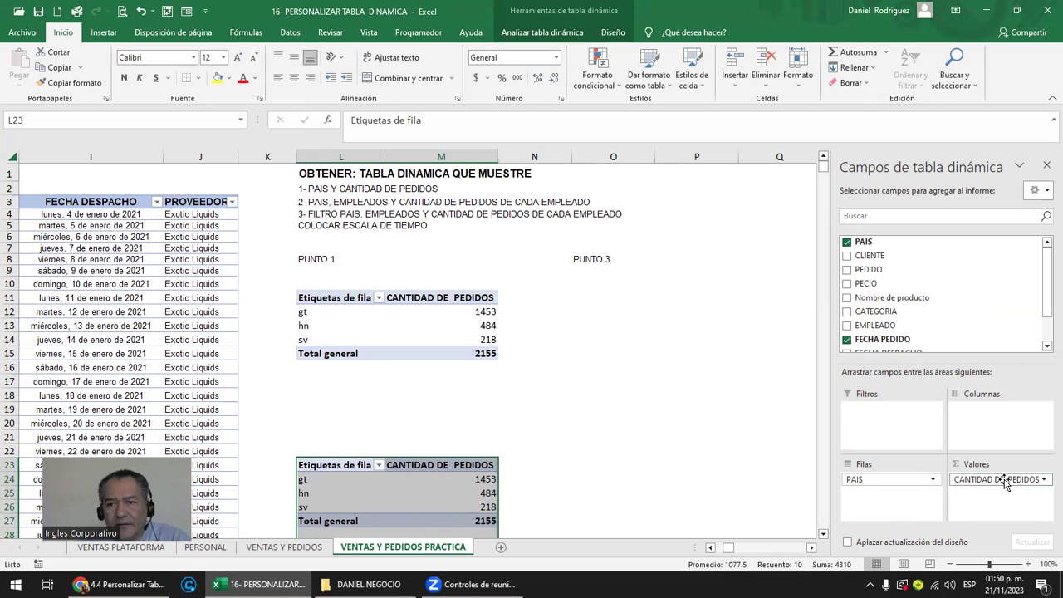
pyautogui.moveTo(1012, 479); pyautogui.dragTo(981, 270)
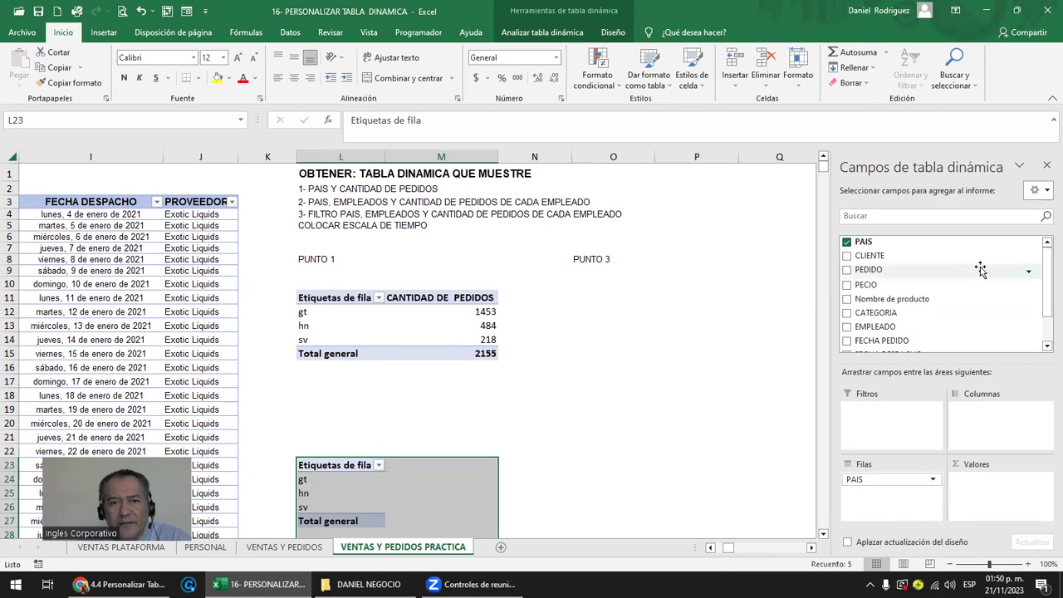
pyautogui.click(317, 199)
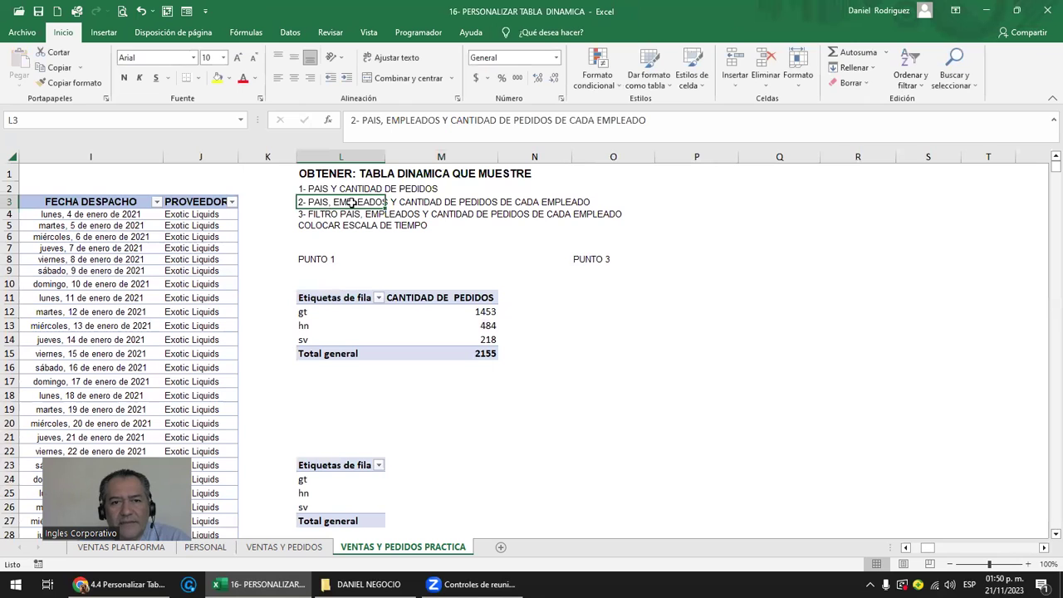
pyautogui.click(328, 496)
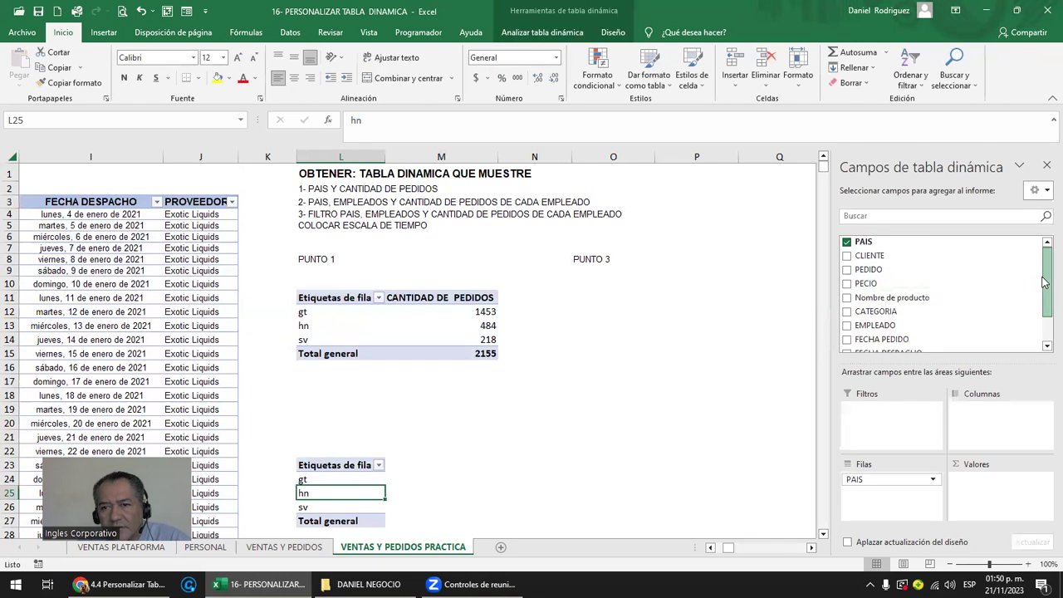
pyautogui.scroll(-1, 1044, 282)
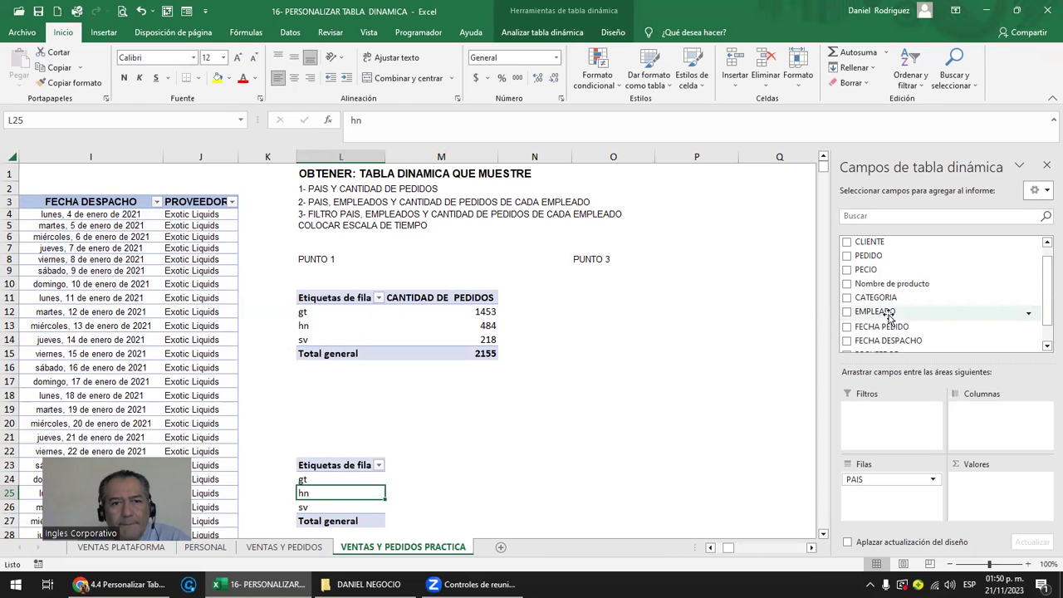
pyautogui.moveTo(887, 316); pyautogui.dragTo(869, 498)
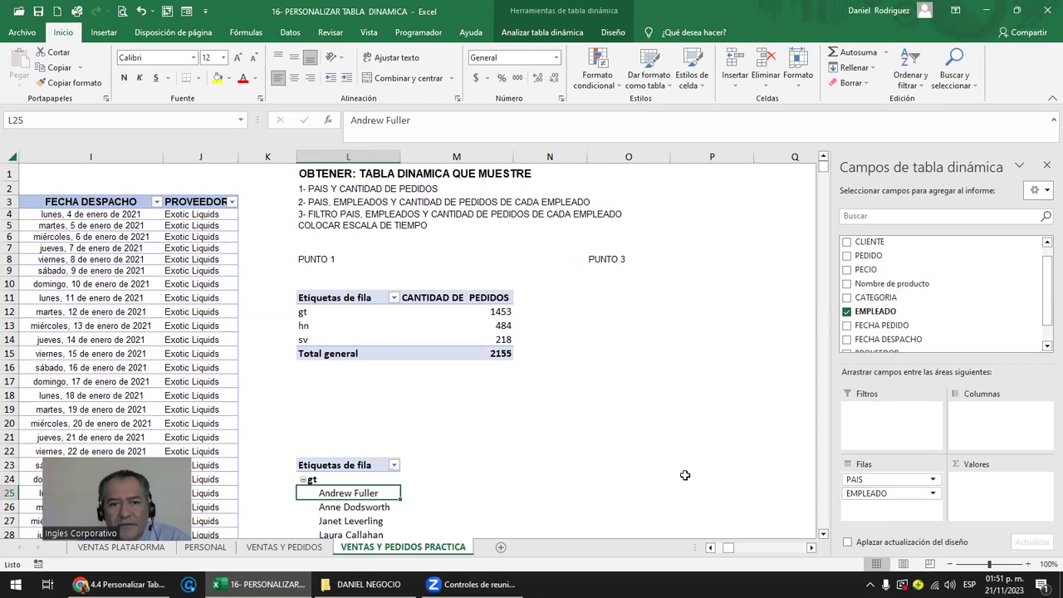
# Review the employees listed under each country, and add FECHA PEDIDO to the values of the pivot table at L23.
pyautogui.scroll(-3, 684, 475)
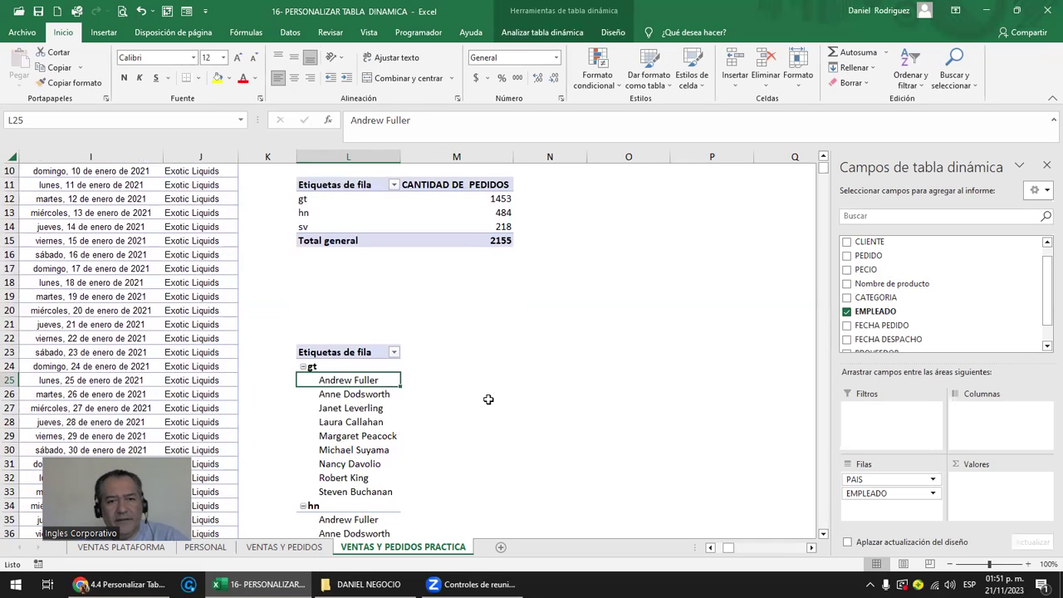
pyautogui.scroll(-1, 388, 381)
pyautogui.scroll(-6, 424, 401)
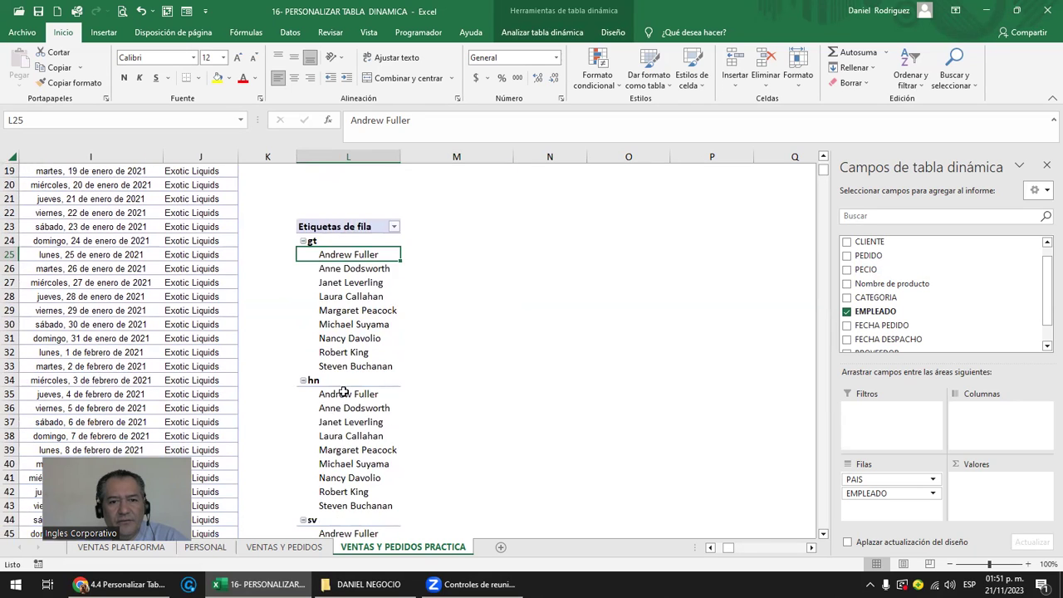
pyautogui.scroll(4, 371, 469)
pyautogui.scroll(6, 372, 467)
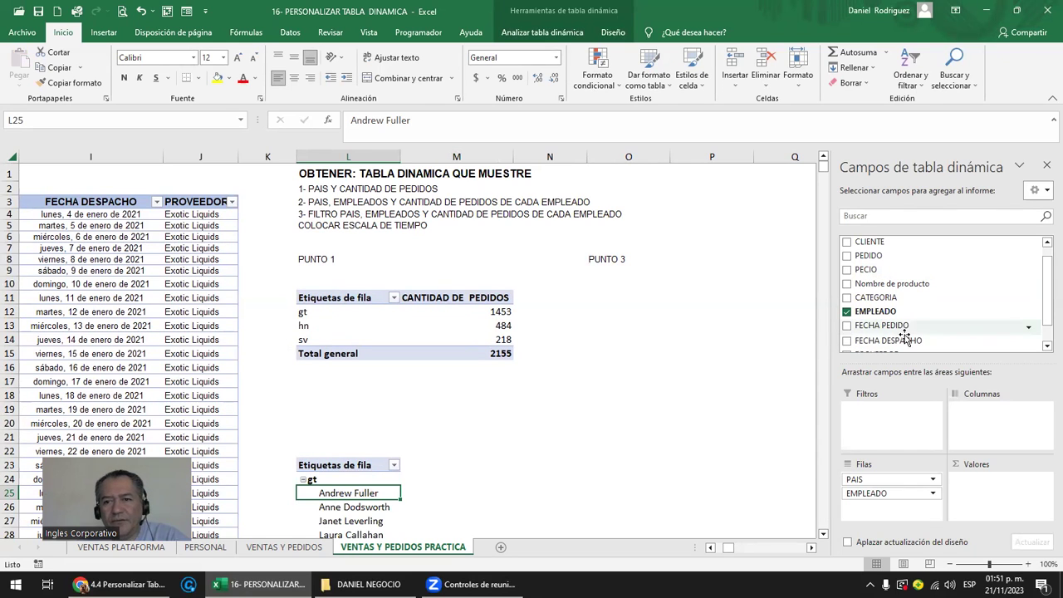
pyautogui.scroll(-2, 903, 334)
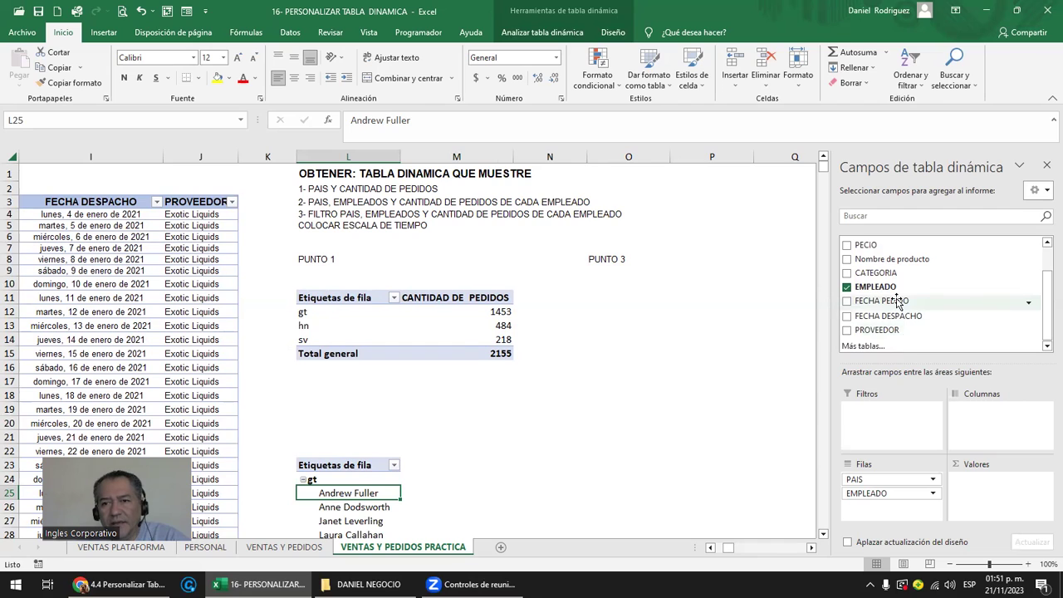
pyautogui.moveTo(896, 303); pyautogui.dragTo(1026, 500)
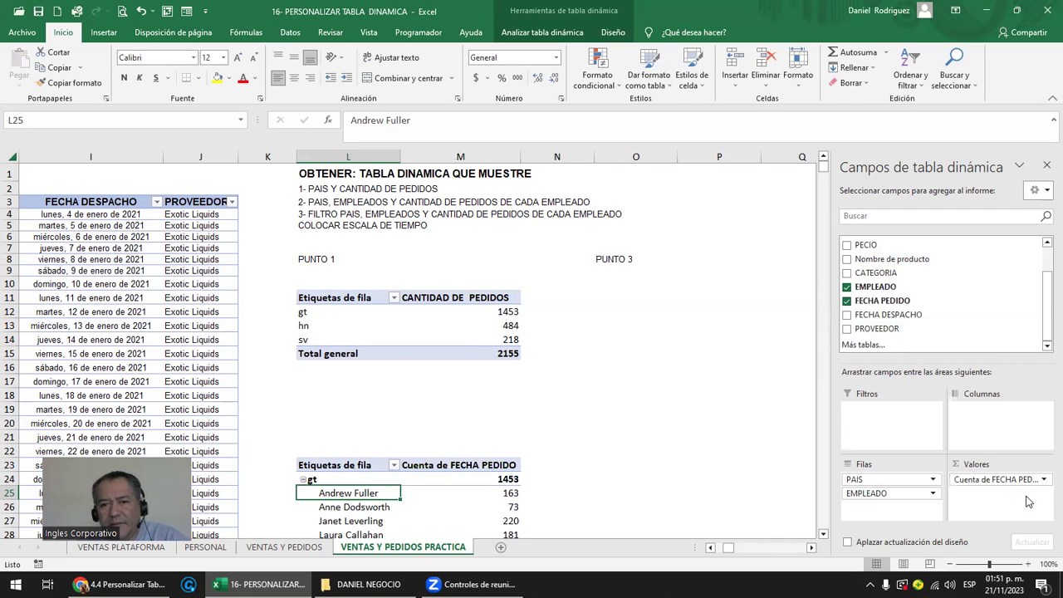
# Examine the order counts per country and employee in the lower pivot table, including its grand total.
pyautogui.scroll(-4, 647, 432)
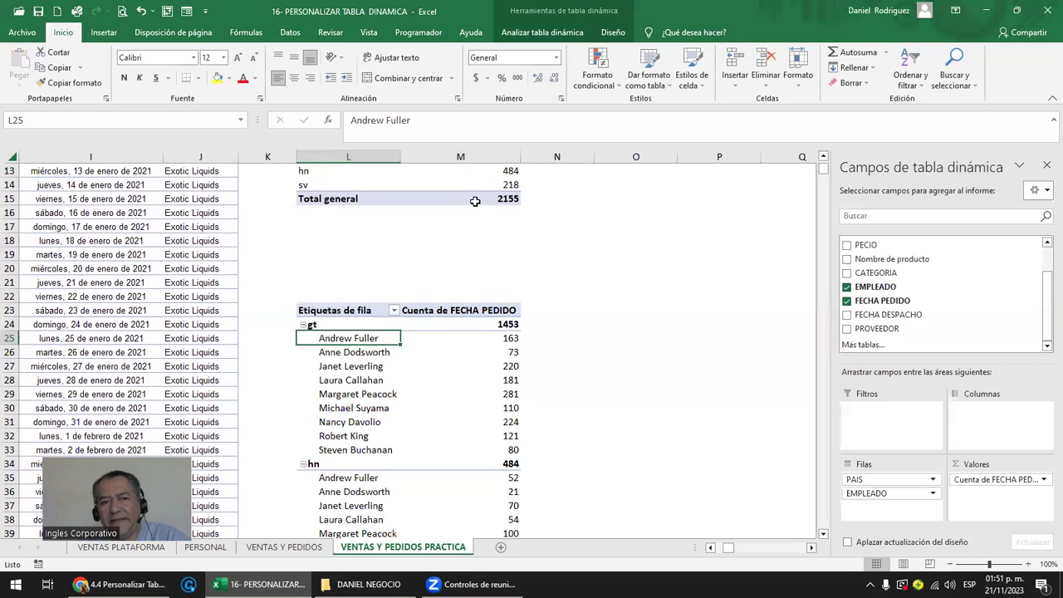
pyautogui.click(514, 337)
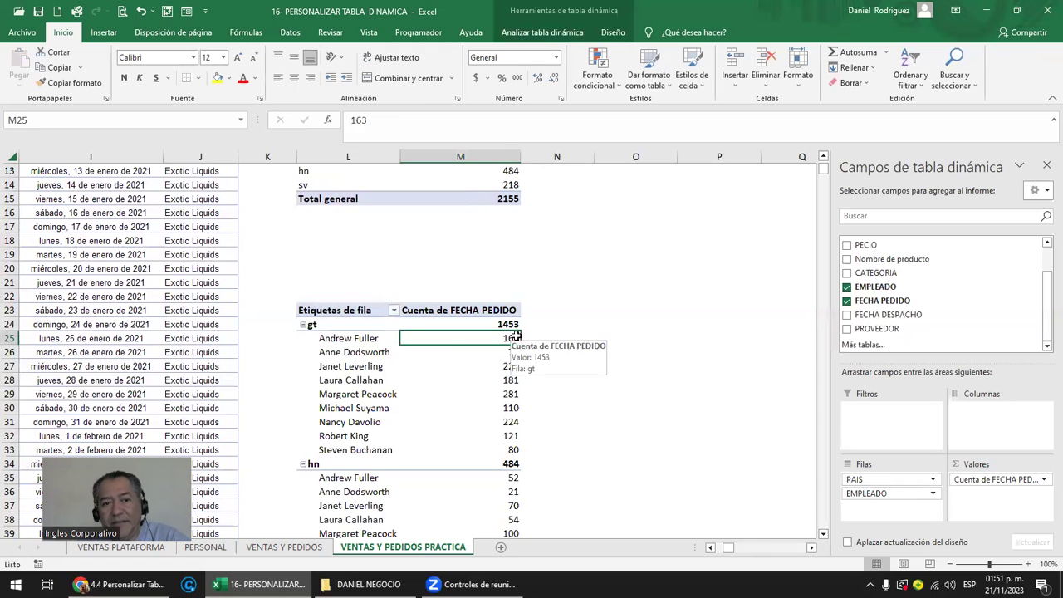
pyautogui.click(356, 339)
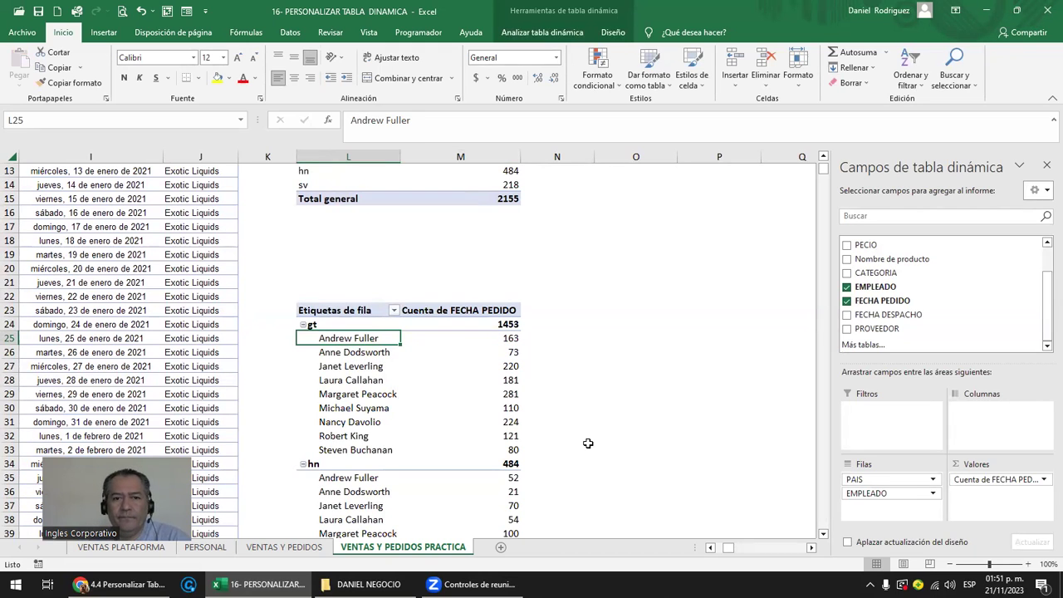
pyautogui.scroll(-6, 588, 444)
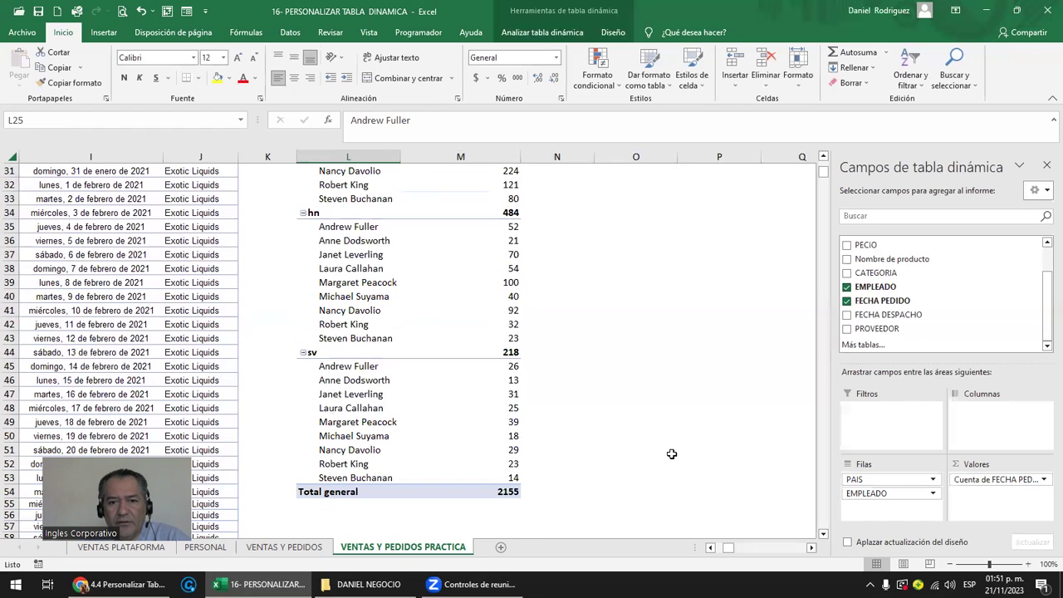
pyautogui.click(505, 492)
pyautogui.scroll(7, 505, 492)
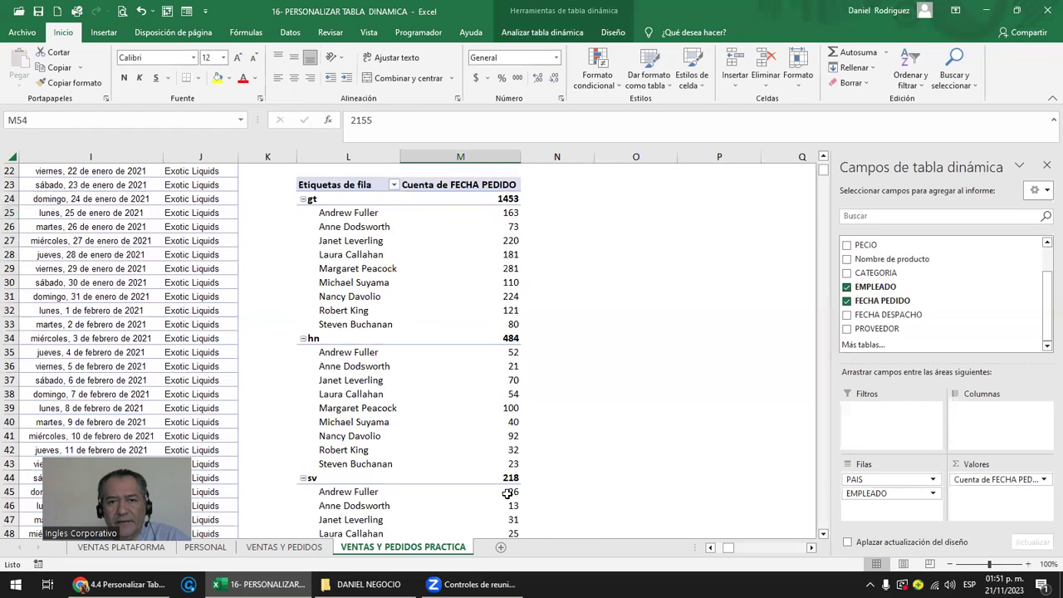
pyautogui.click(338, 380)
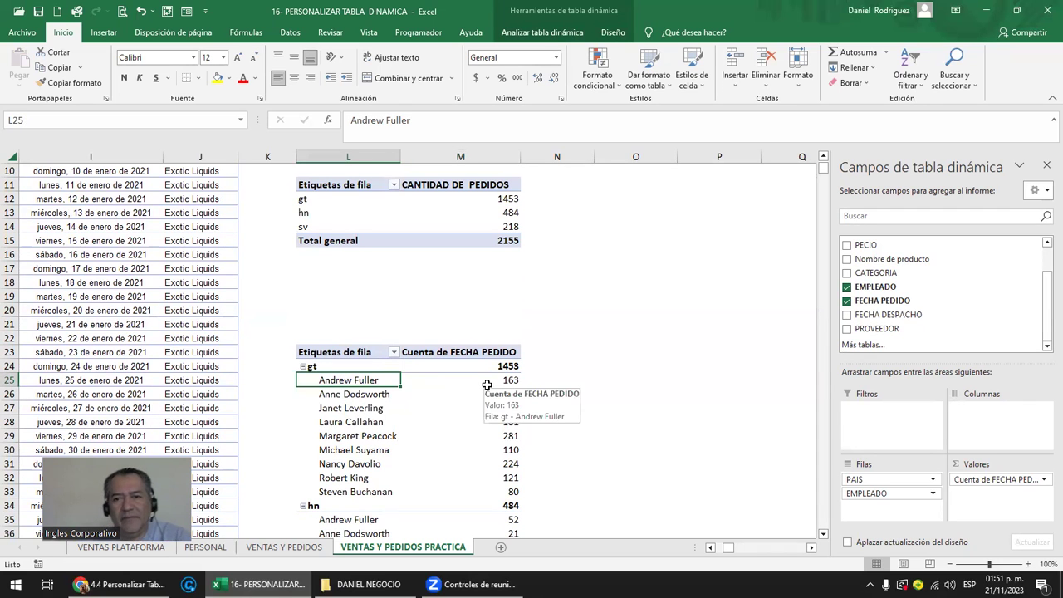
pyautogui.scroll(3, 487, 384)
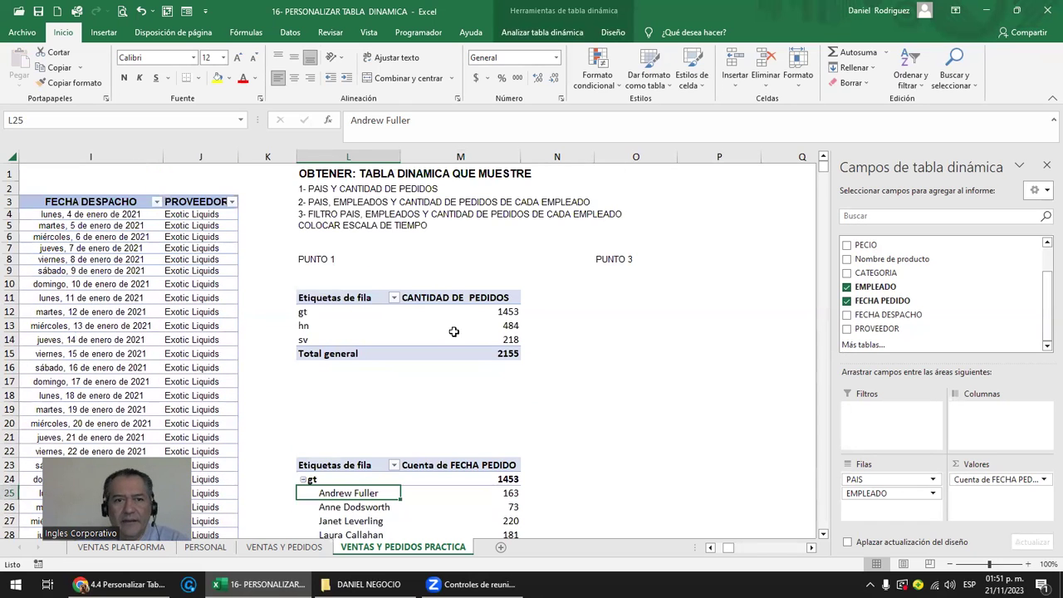
# Copy the PUNTO 1 pivot table to cell O11 under PUNTO 3 and widen column P.
pyautogui.moveTo(316, 298); pyautogui.dragTo(508, 354)
pyautogui.hotkey('ctrl', 'c')
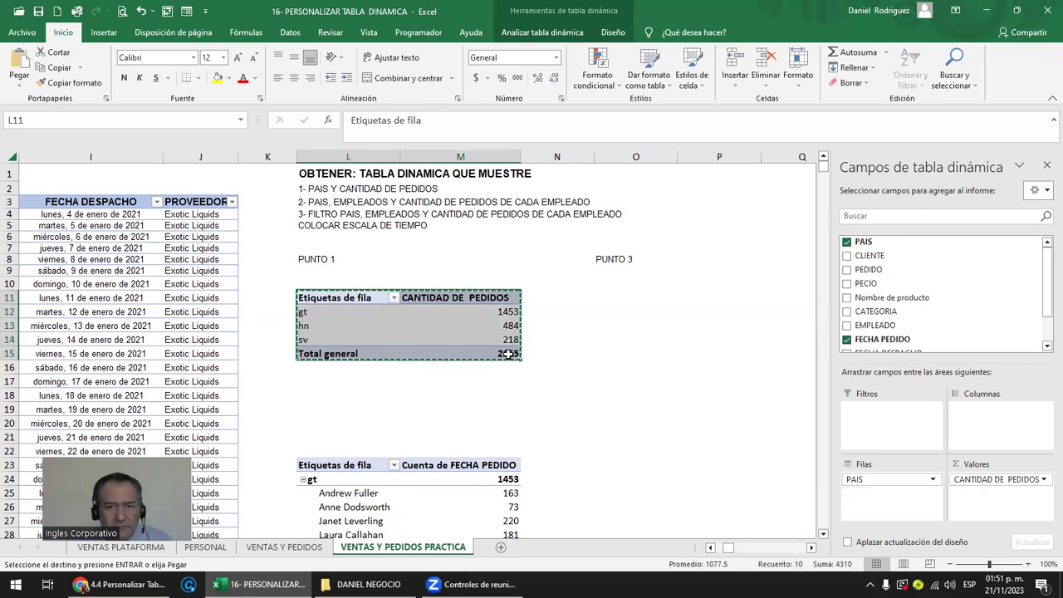
pyautogui.press('Right')
pyautogui.press('Right')
pyautogui.press('Right')
pyautogui.hotkey('ctrl', 'v')
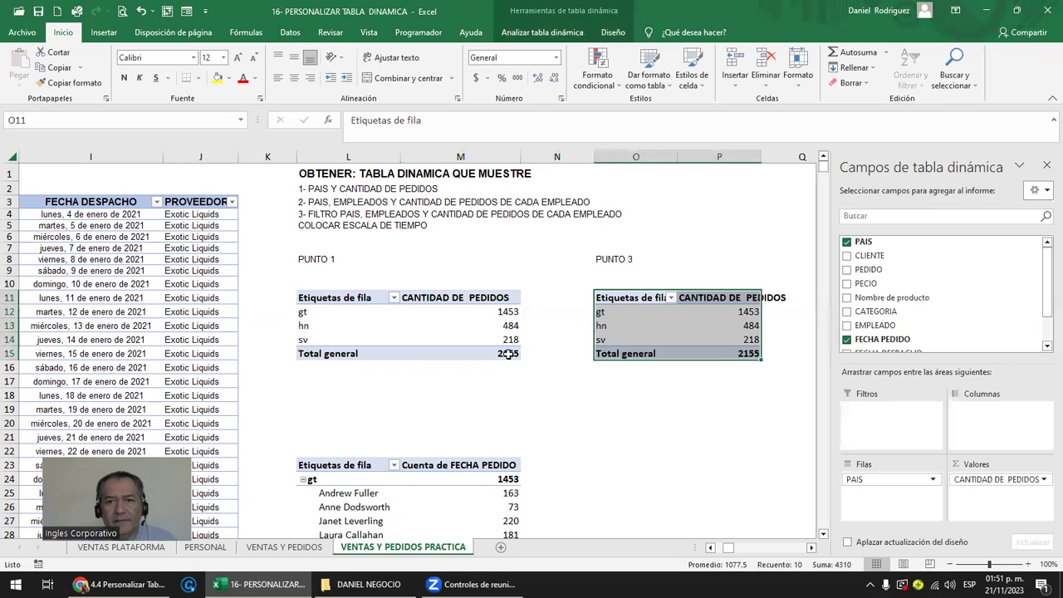
pyautogui.click(687, 261)
pyautogui.moveTo(761, 156); pyautogui.dragTo(781, 151)
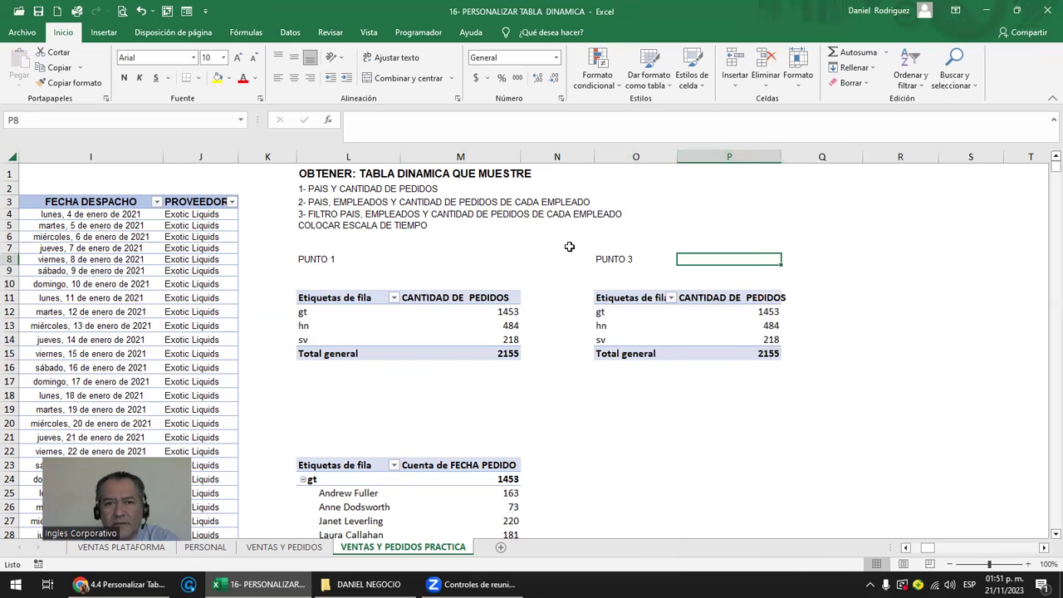
# Try moving PAIS from rows to filters in the PUNTO 3 pivot table, and undo the change.
pyautogui.click(633, 304)
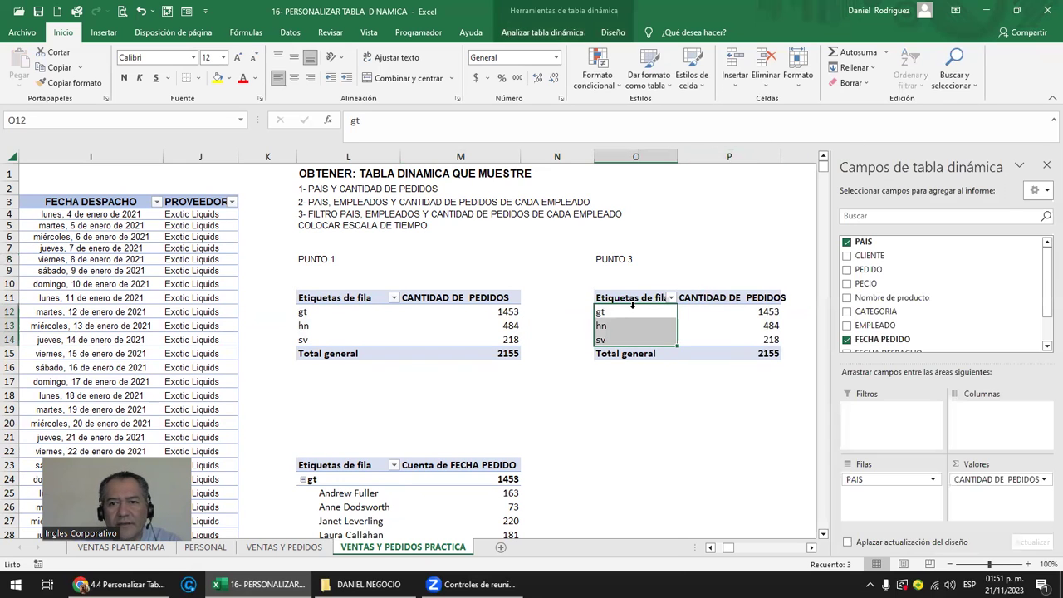
pyautogui.moveTo(880, 485); pyautogui.dragTo(880, 425)
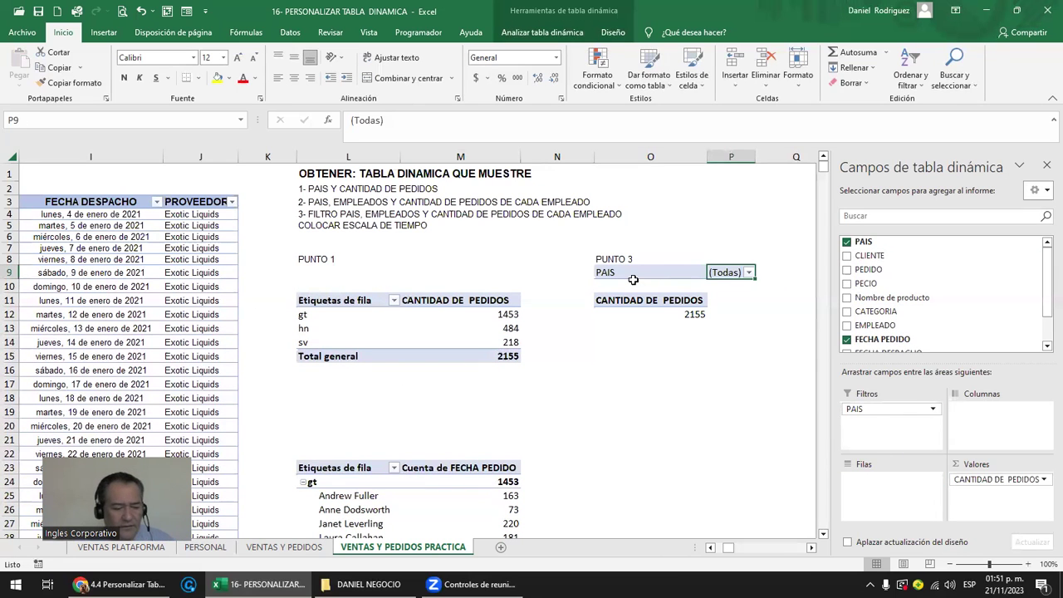
pyautogui.hotkey('ctrl', 'z')
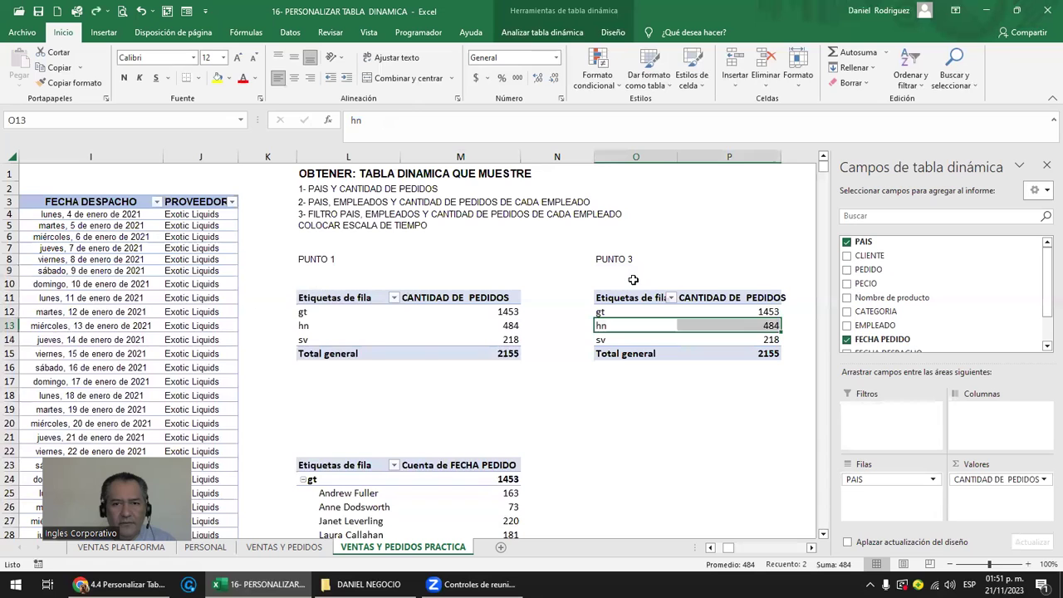
# Move the PUNTO 3 label from cell O8 up to O7.
pyautogui.click(633, 280)
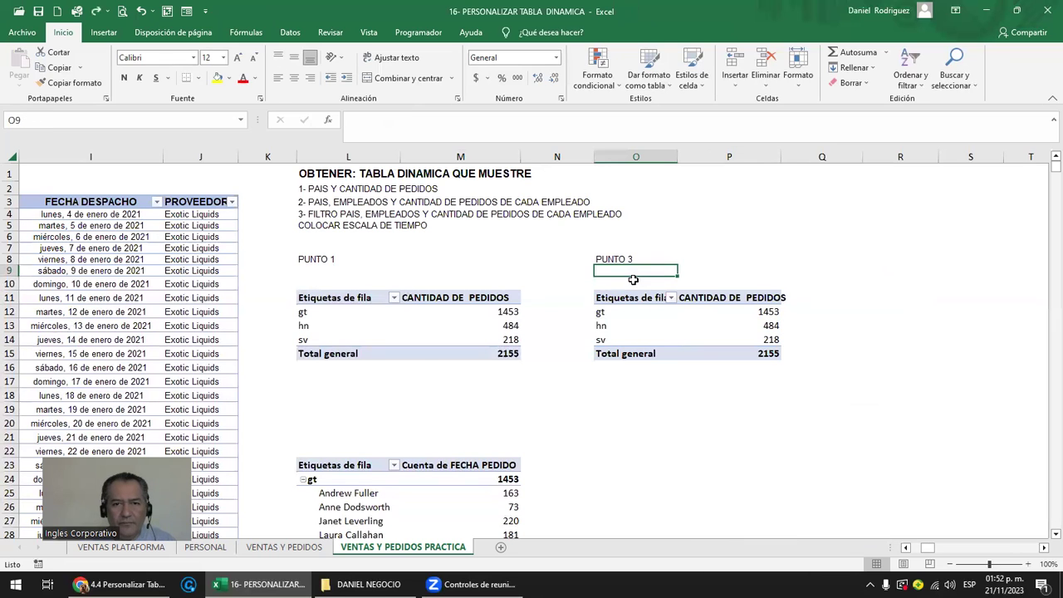
pyautogui.press('Down')
pyautogui.press('Down')
pyautogui.press('Up')
pyautogui.press('Up')
pyautogui.press('Up')
pyautogui.press('Up')
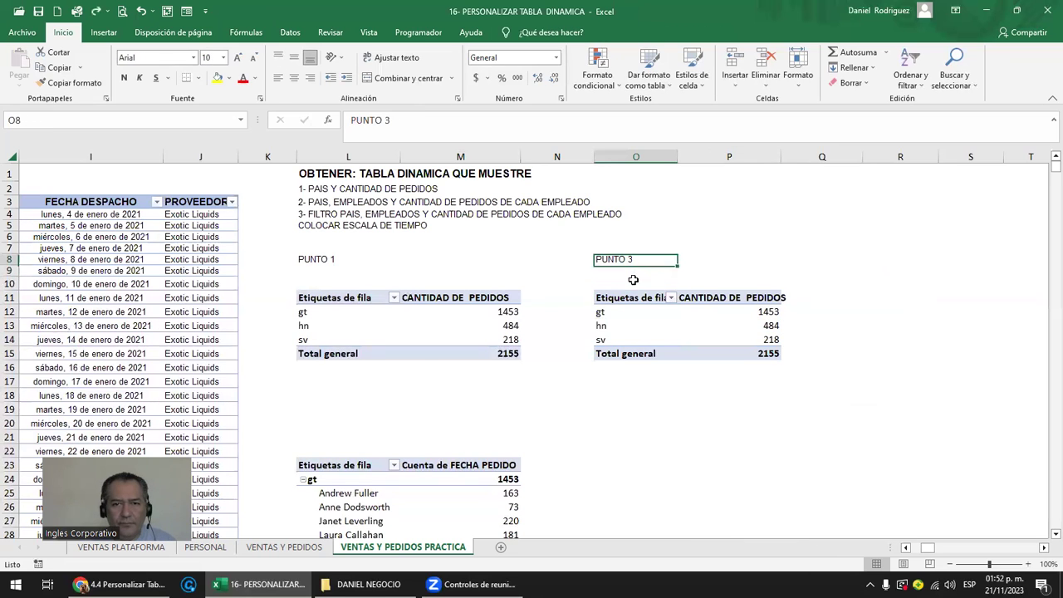
pyautogui.hotkey('ctrl', 'c')
pyautogui.press('Return')
pyautogui.press('Down')
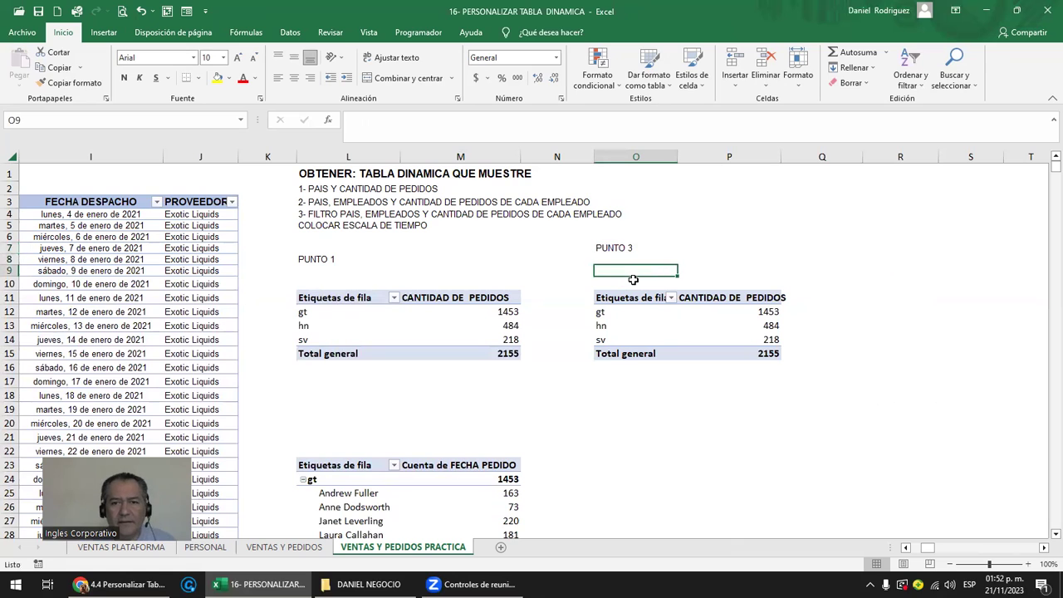
# In the PUNTO 3 pivot table, move PAIS from rows to filters and place EMPLEADO in the rows.
pyautogui.click(621, 302)
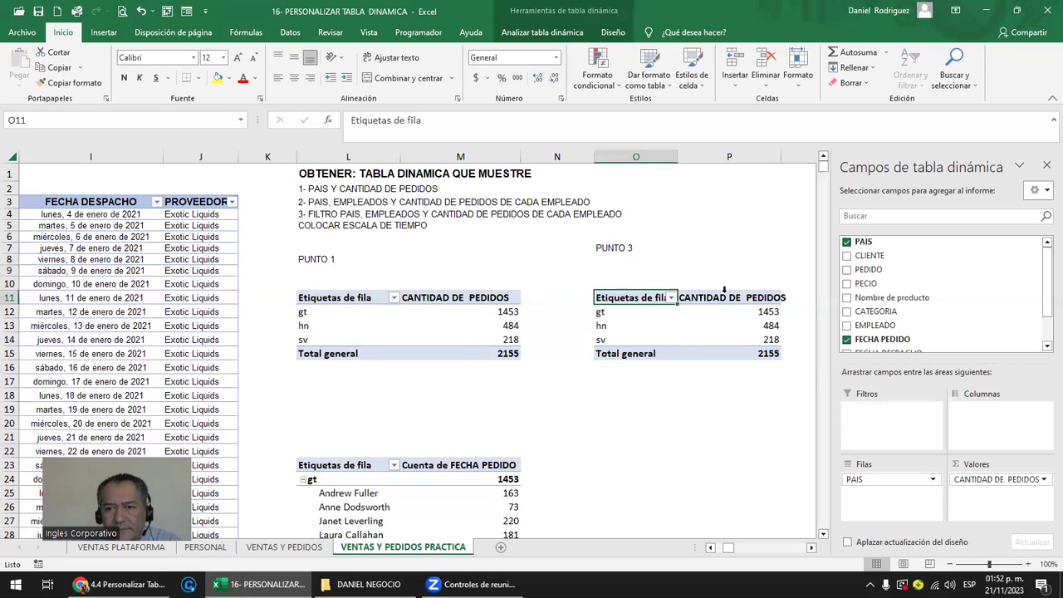
pyautogui.moveTo(905, 477); pyautogui.dragTo(883, 427)
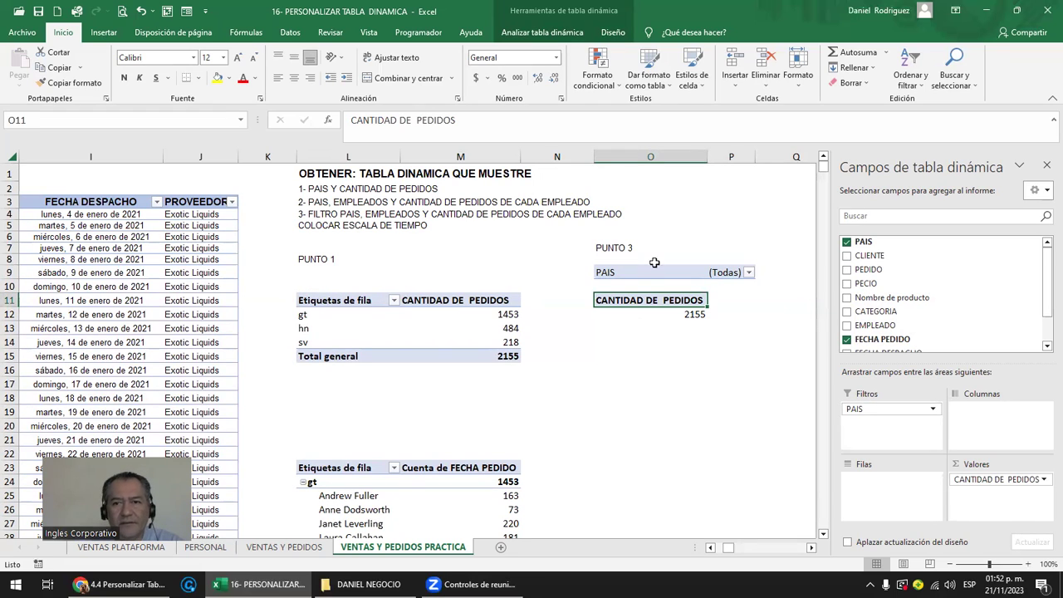
pyautogui.moveTo(881, 325); pyautogui.dragTo(887, 493)
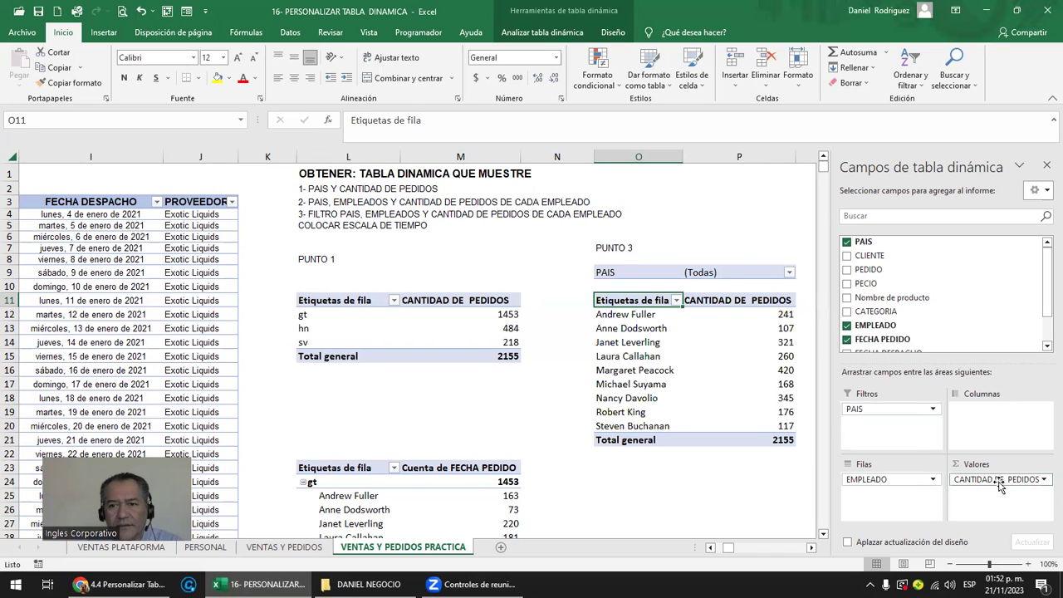
pyautogui.click(689, 480)
pyautogui.moveTo(725, 380)
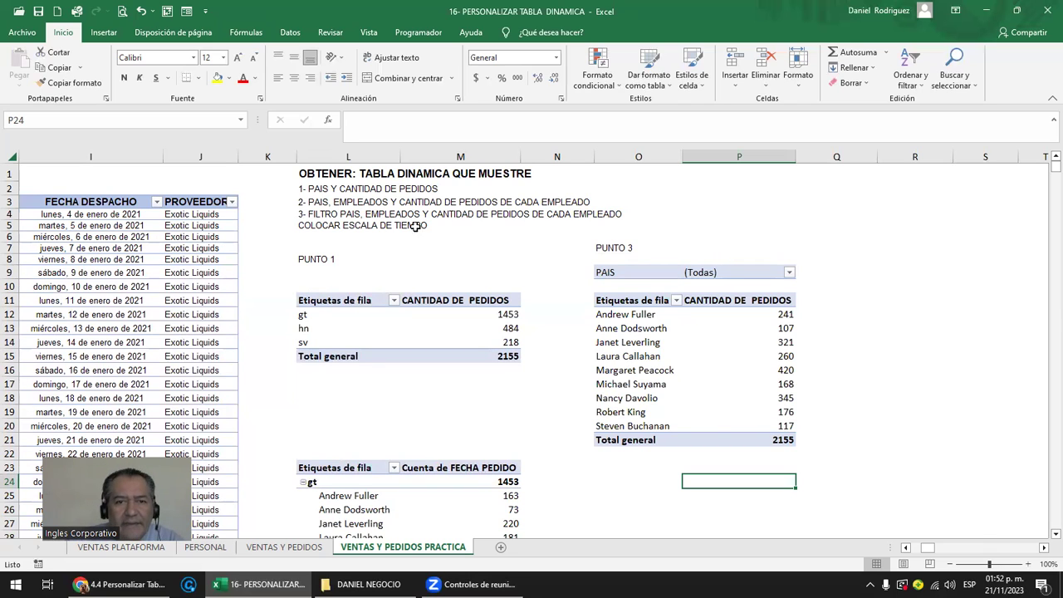
# Insert a PAIS slicer for the PUNTO 3 pivot table.
pyautogui.click(642, 272)
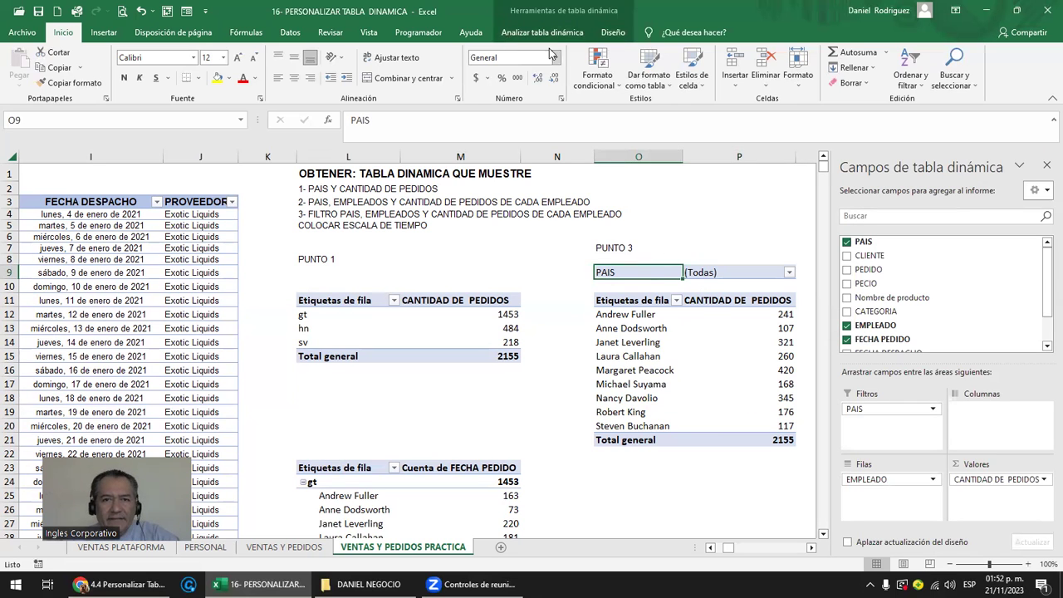
pyautogui.click(546, 32)
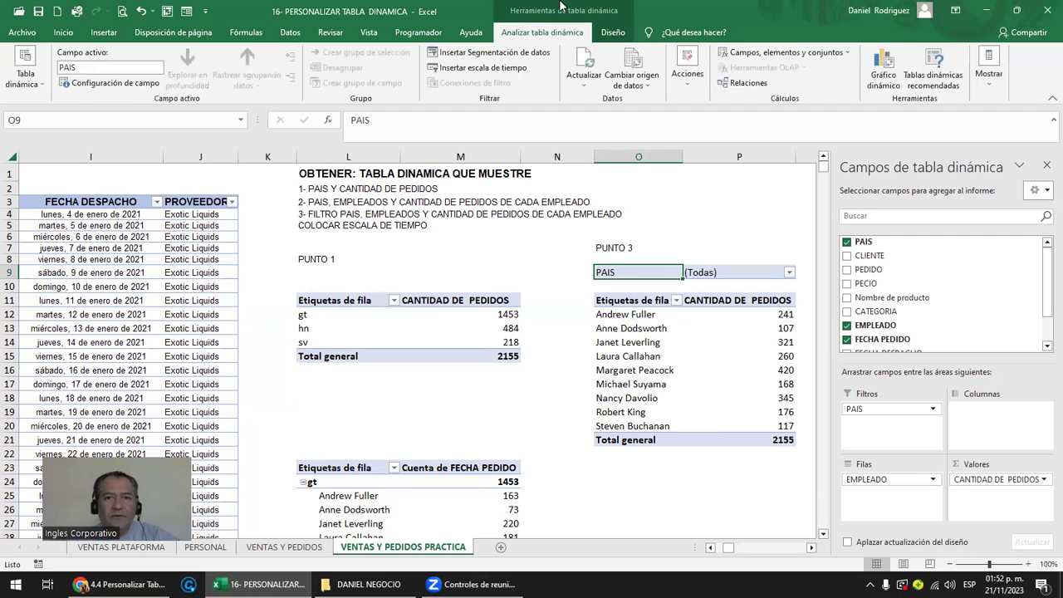
pyautogui.click(611, 33)
pyautogui.click(532, 31)
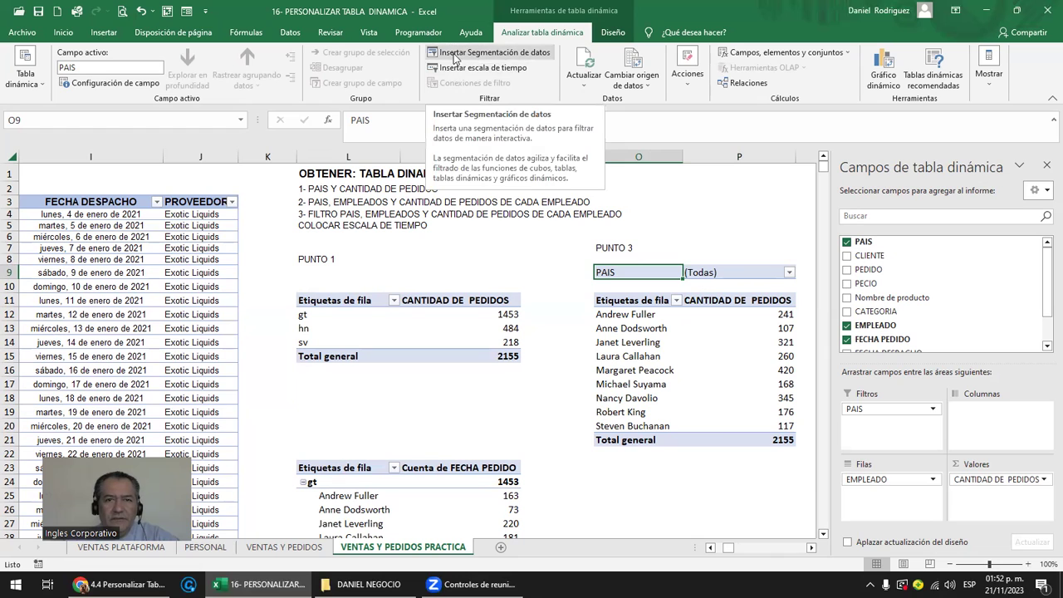
pyautogui.click(503, 53)
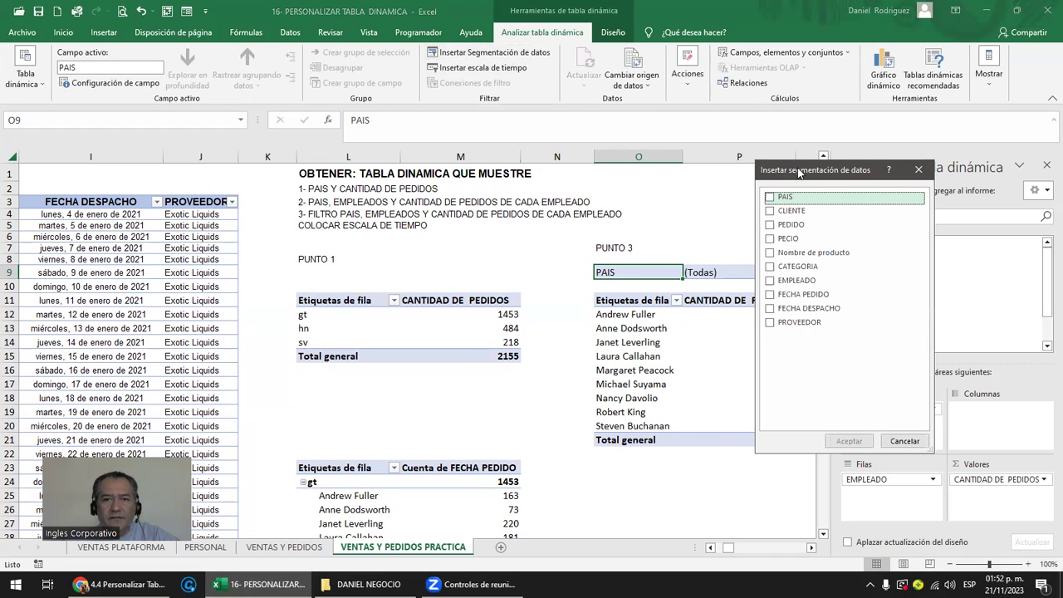
pyautogui.moveTo(806, 161); pyautogui.dragTo(441, 208)
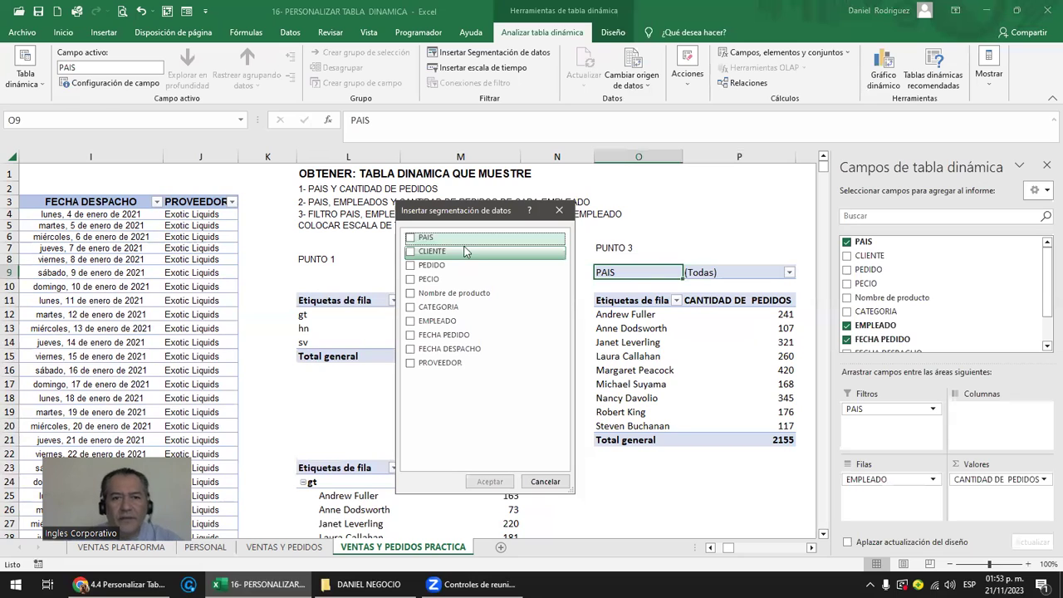
pyautogui.moveTo(471, 213); pyautogui.dragTo(482, 182)
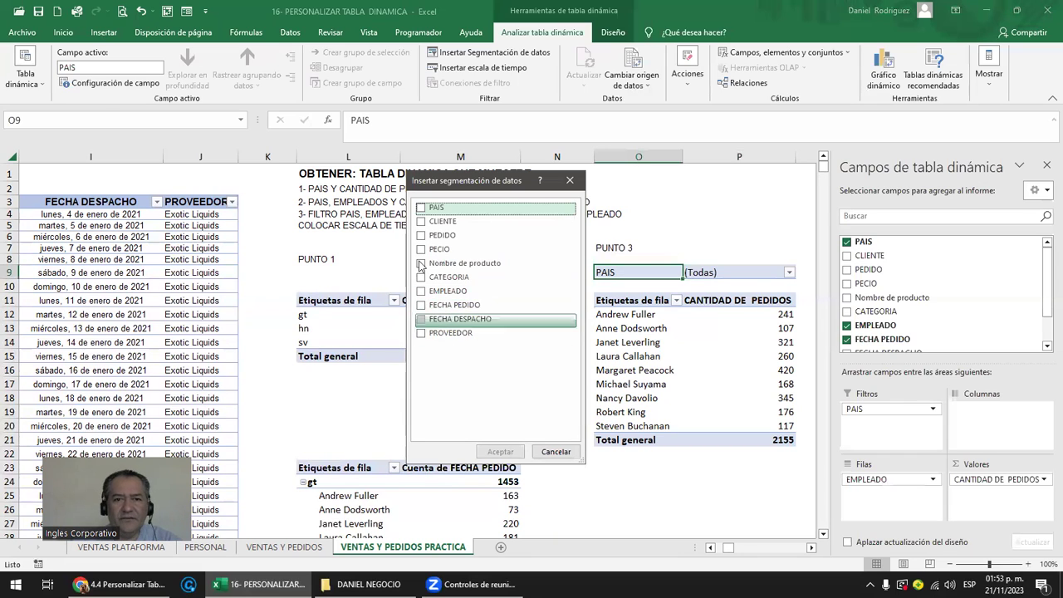
pyautogui.click(423, 209)
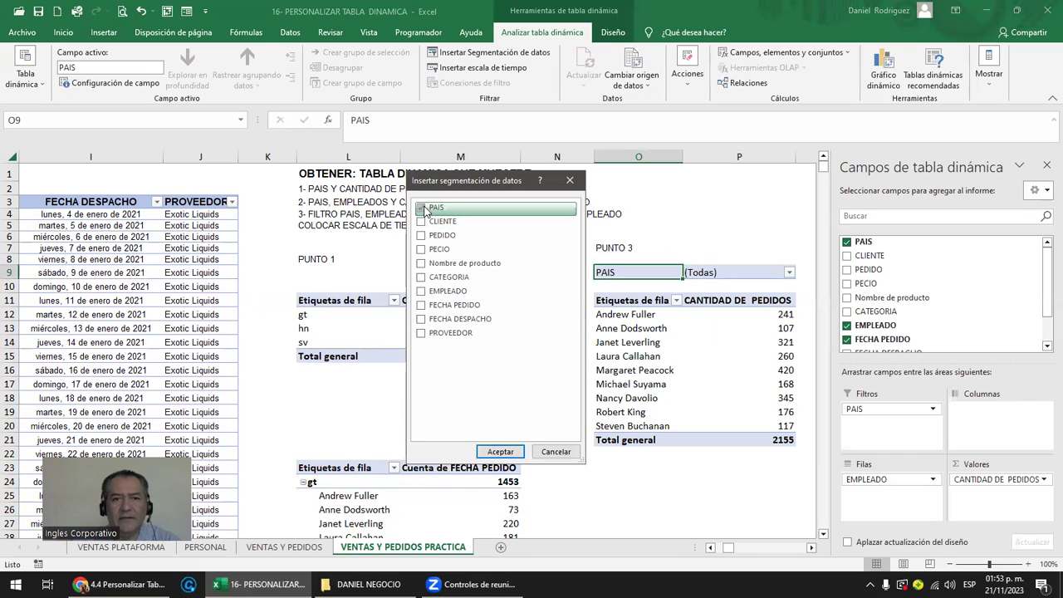
pyautogui.click(498, 452)
# Move the PAIS slicer to the empty area beside the PUNTO 3 pivot table and shorten it to about 4.1 cm high.
pyautogui.click(423, 274)
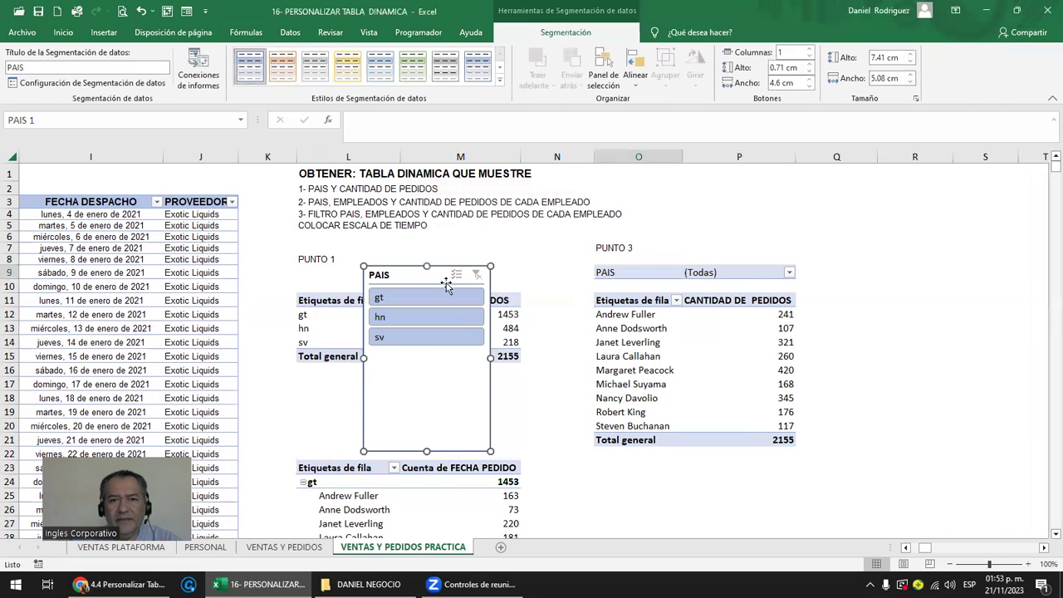
pyautogui.moveTo(424, 274); pyautogui.dragTo(914, 223)
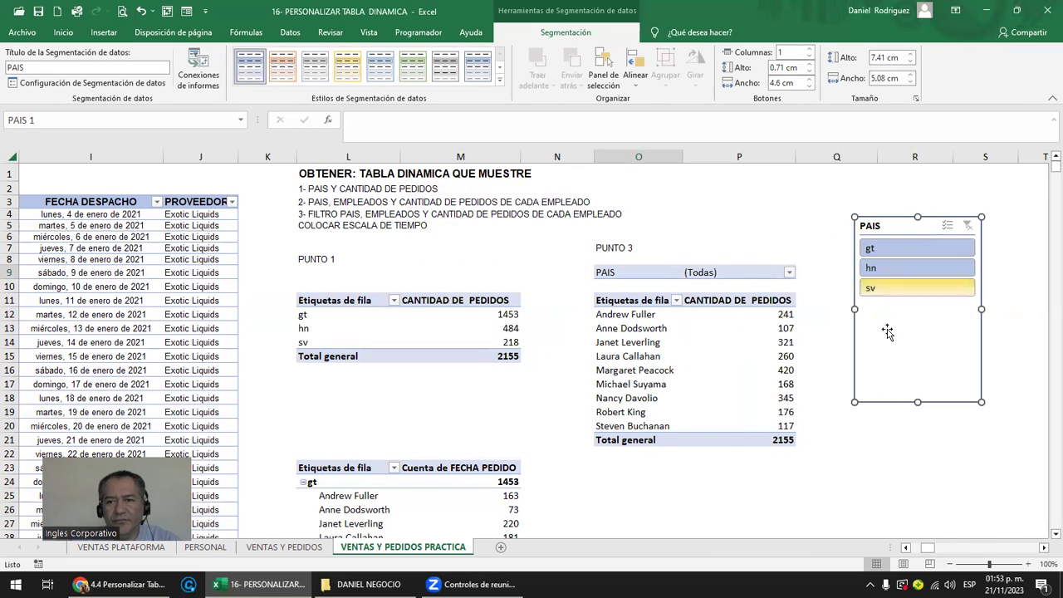
pyautogui.moveTo(919, 320); pyautogui.dragTo(919, 319)
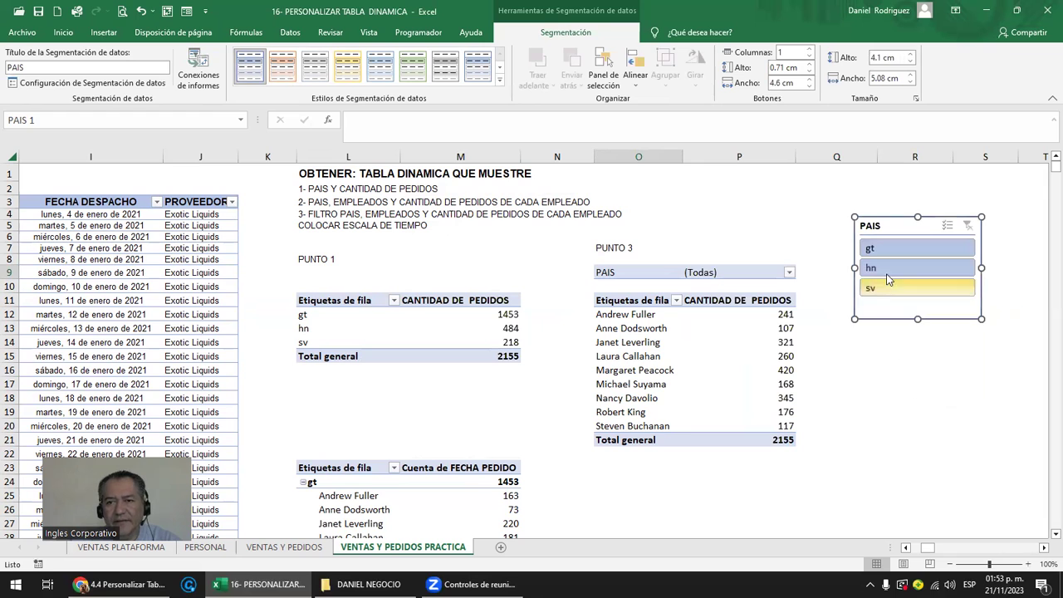
# Filter the PUNTO 3 pivot table to gt with the PAIS slicer.
pyautogui.click(885, 247)
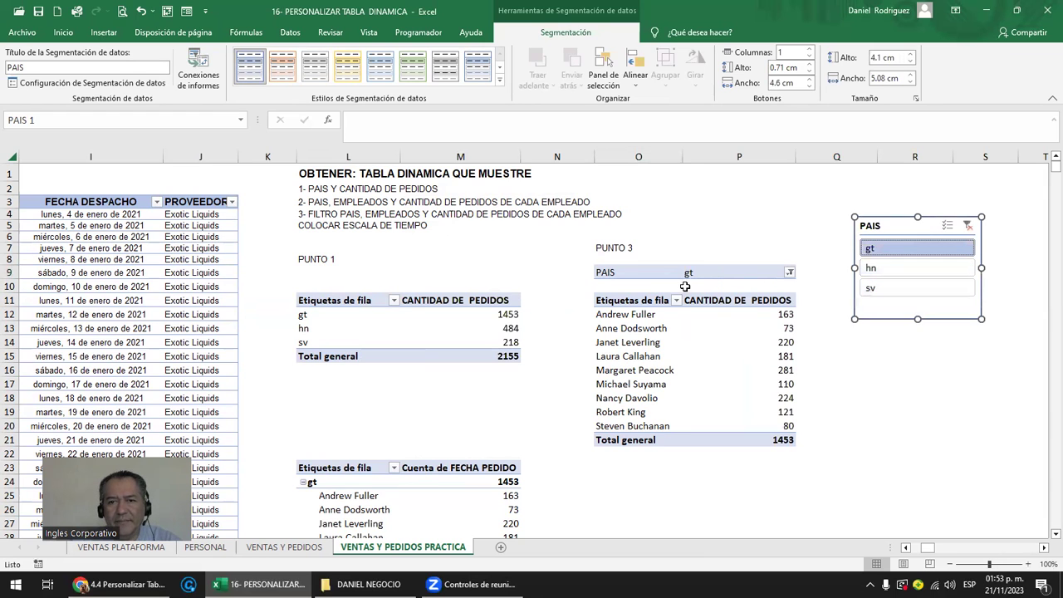
pyautogui.click(606, 273)
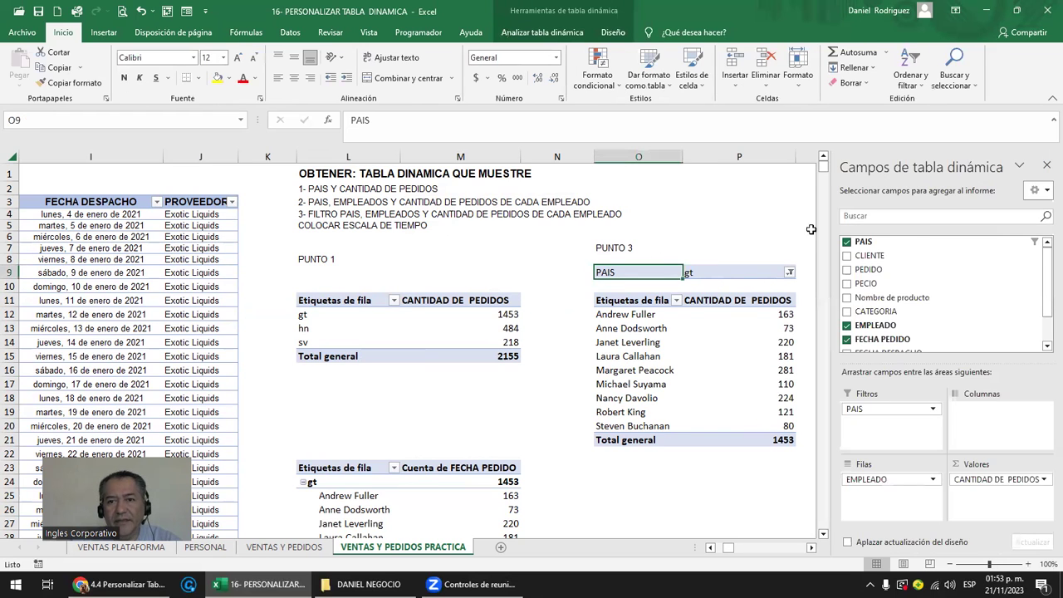
pyautogui.click(764, 237)
pyautogui.click(868, 226)
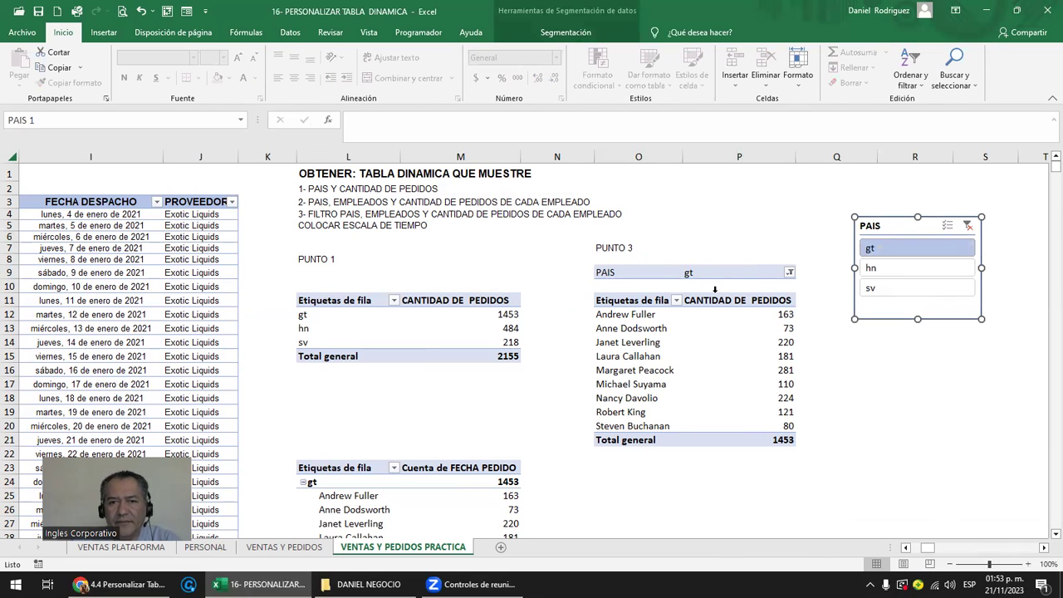
# Draw a straight arrow about 3.1 cm wide from the PAIS slicer toward the PAIS filter of the PUNTO 3 pivot table.
pyautogui.click(102, 35)
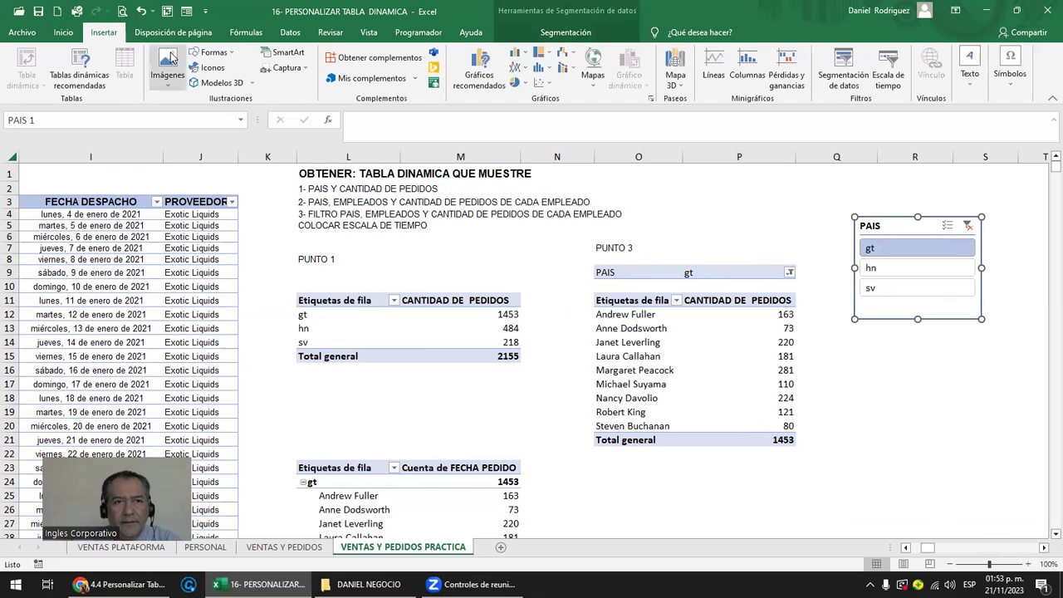
pyautogui.click(214, 55)
pyautogui.click(220, 83)
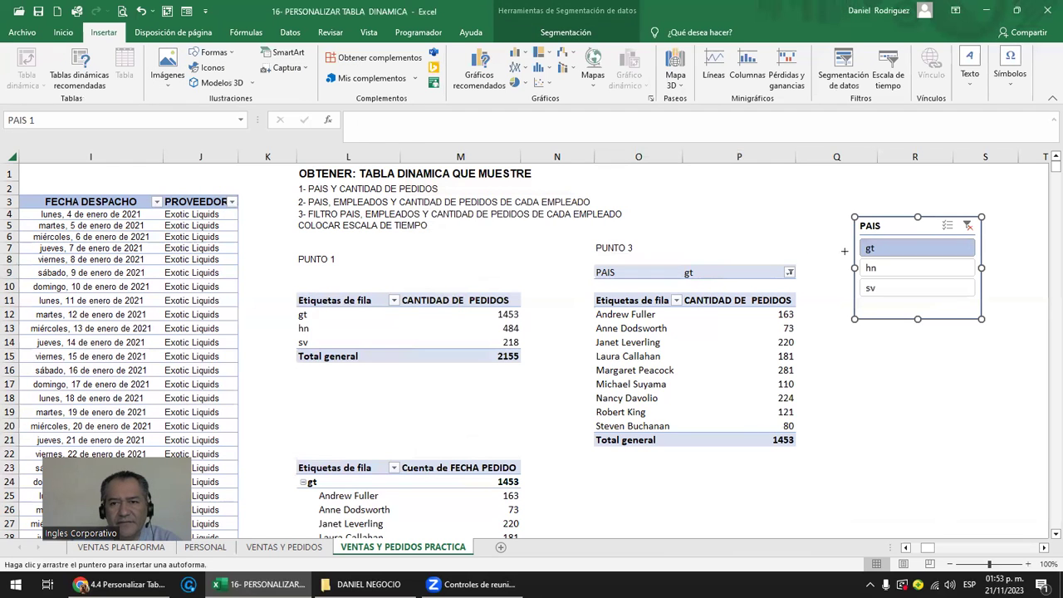
pyautogui.moveTo(846, 240); pyautogui.dragTo(770, 255)
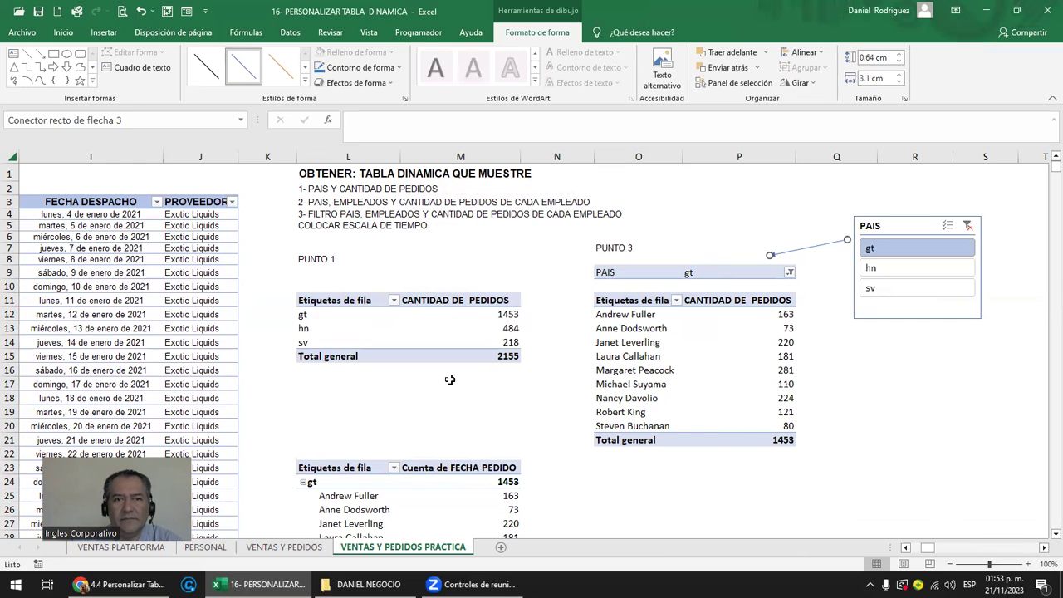
# Switch the PAIS slicer selection to hn and back to gt.
pyautogui.click(904, 272)
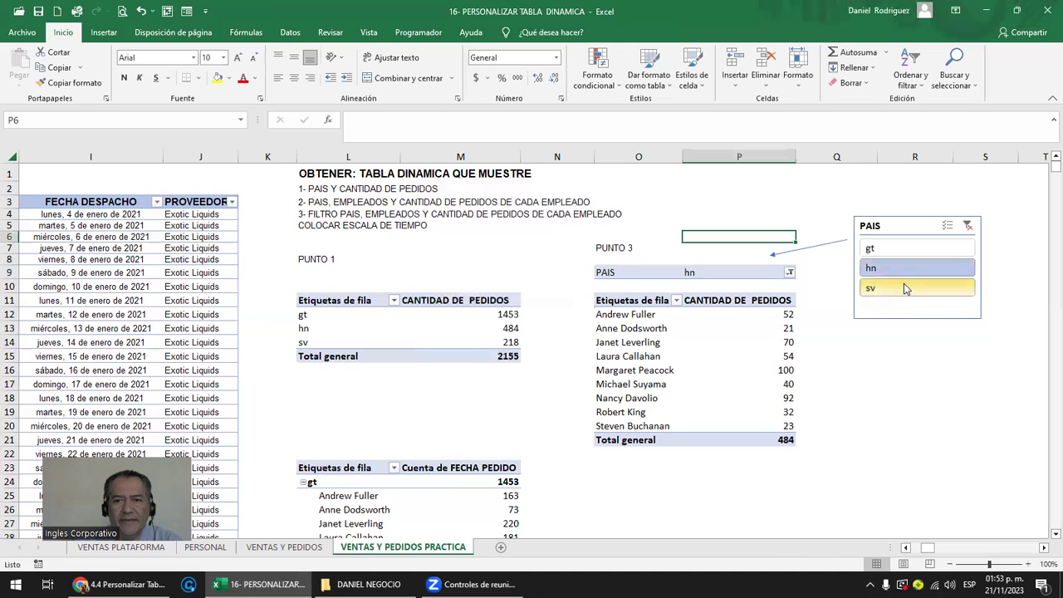
pyautogui.click(898, 247)
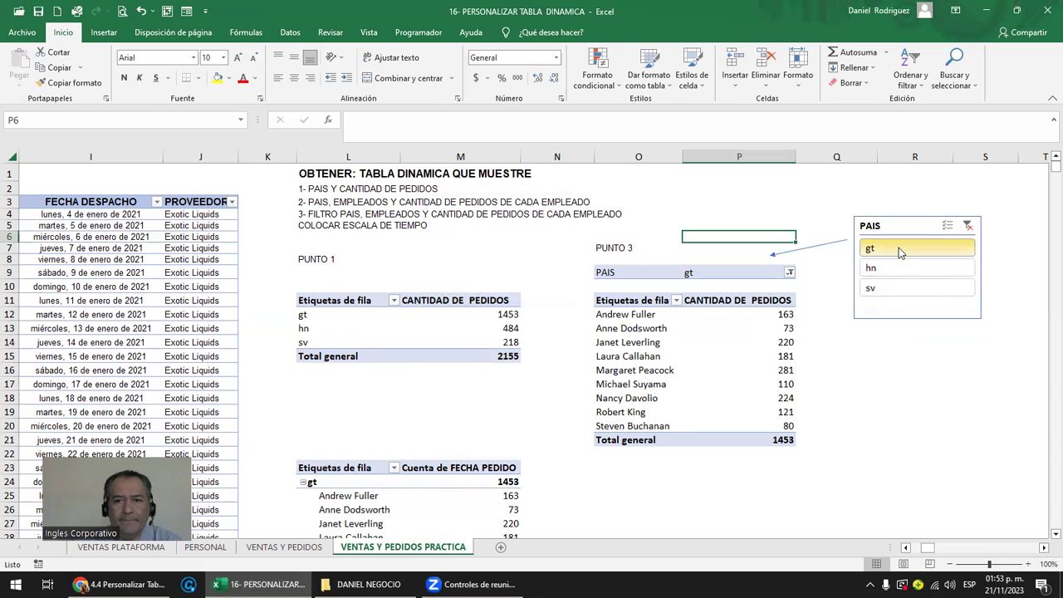
pyautogui.click(814, 222)
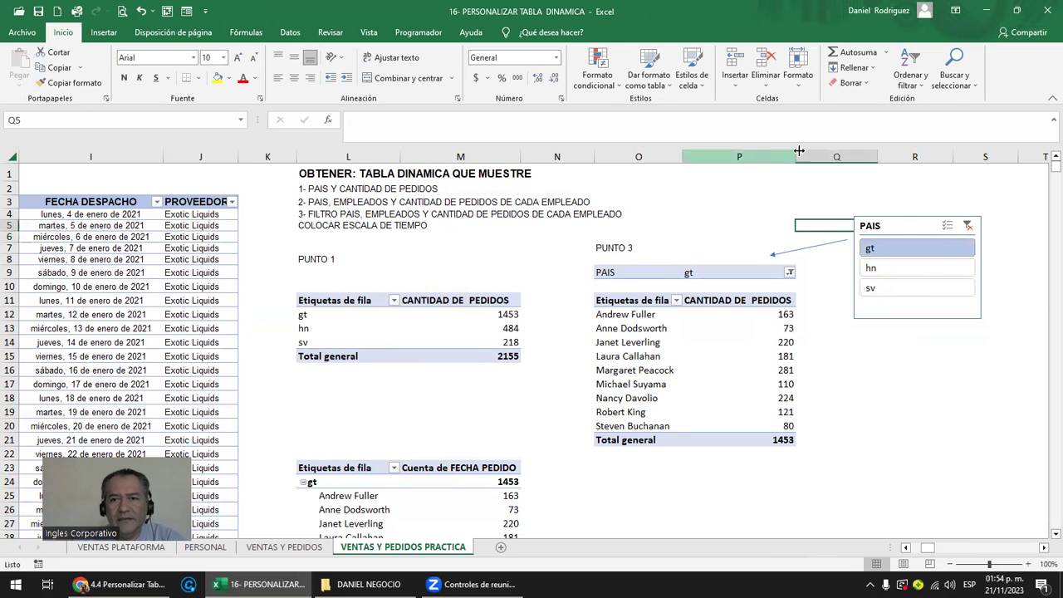
# Apply the yellow style to the PAIS slicer and resize it to about 4 cm high and 5.79 cm wide.
pyautogui.click(899, 230)
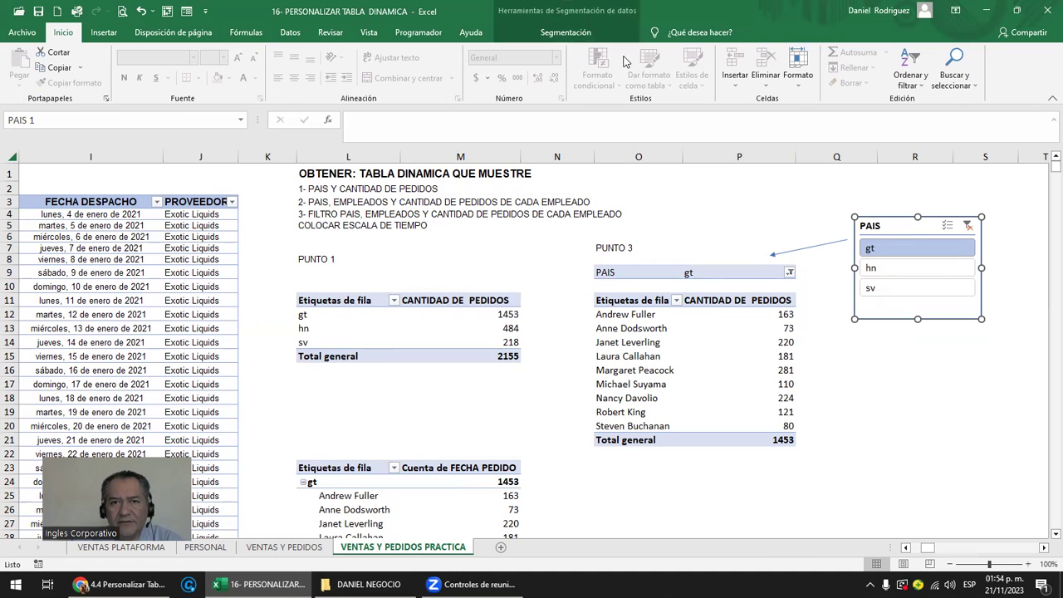
pyautogui.click(565, 34)
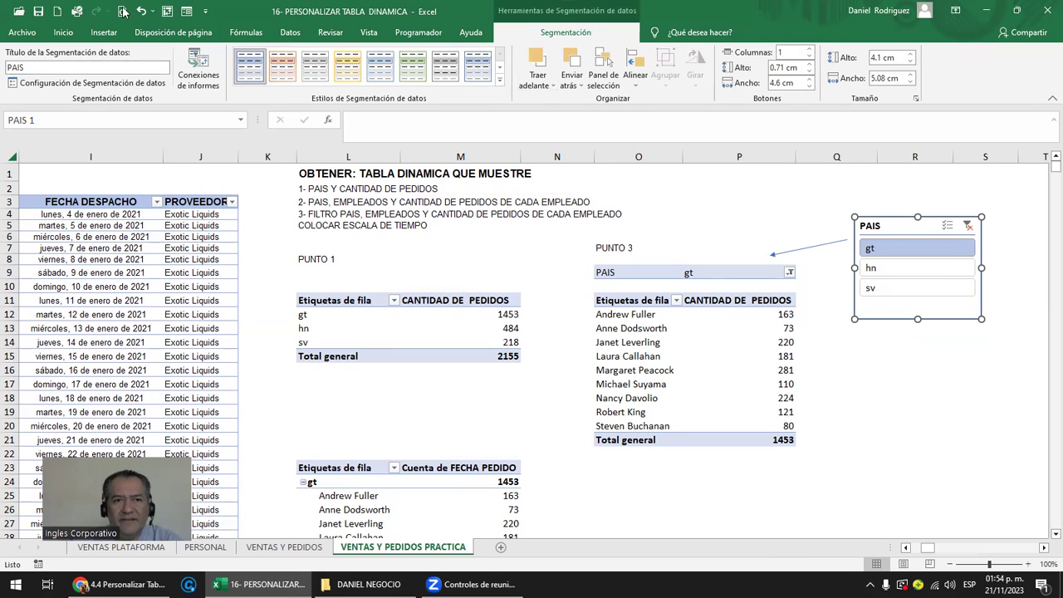
pyautogui.click(283, 66)
pyautogui.click(348, 66)
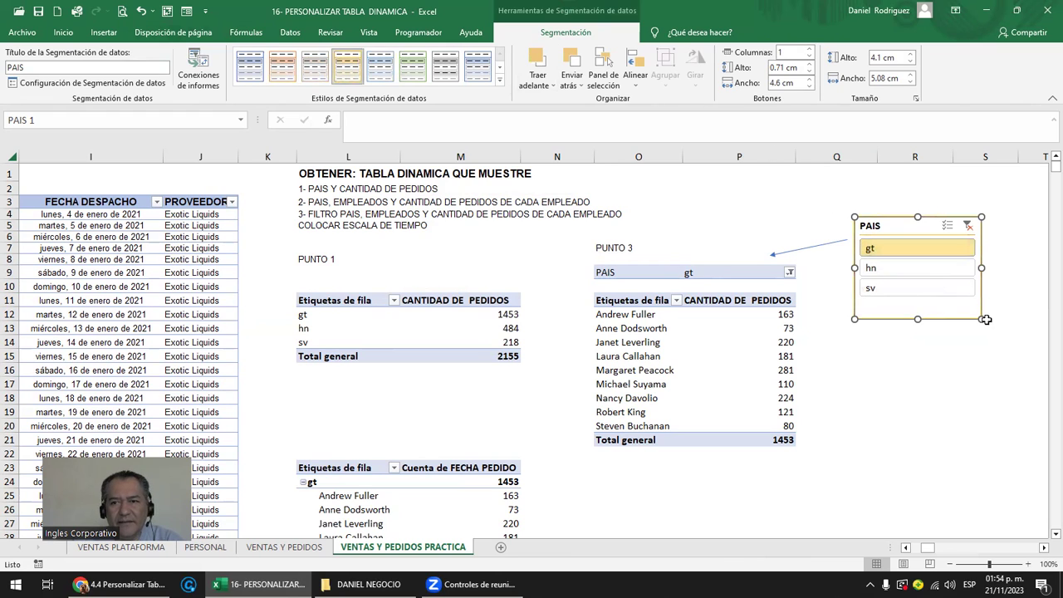
pyautogui.moveTo(981, 318); pyautogui.dragTo(1000, 339)
pyautogui.moveTo(854, 339); pyautogui.dragTo(857, 316)
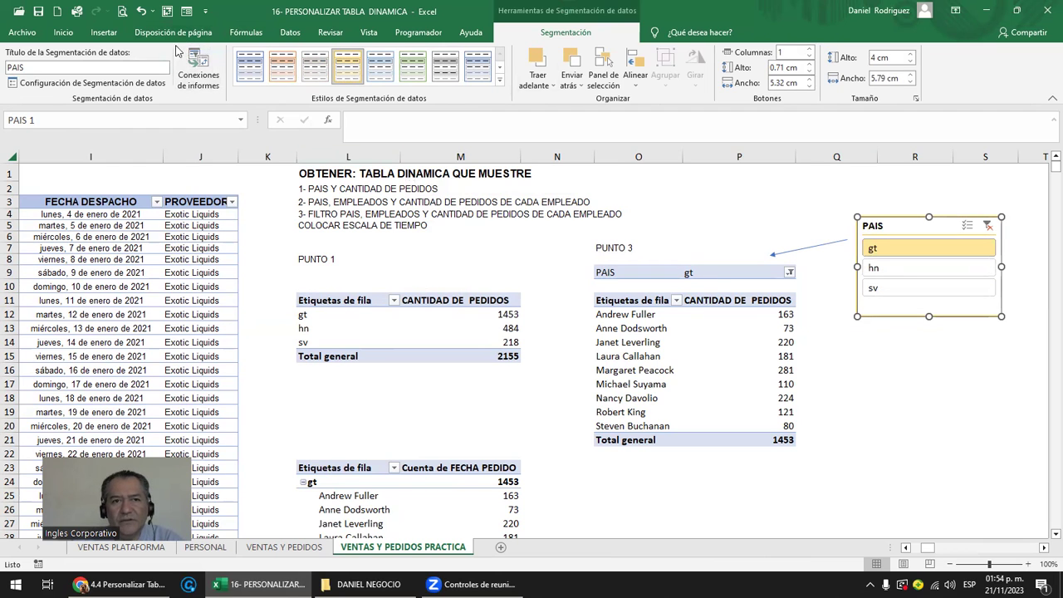
# Connect the PAIS slicer to TablaDinámica8 and TablaDinámica9 as well through its report connections.
pyautogui.click(199, 70)
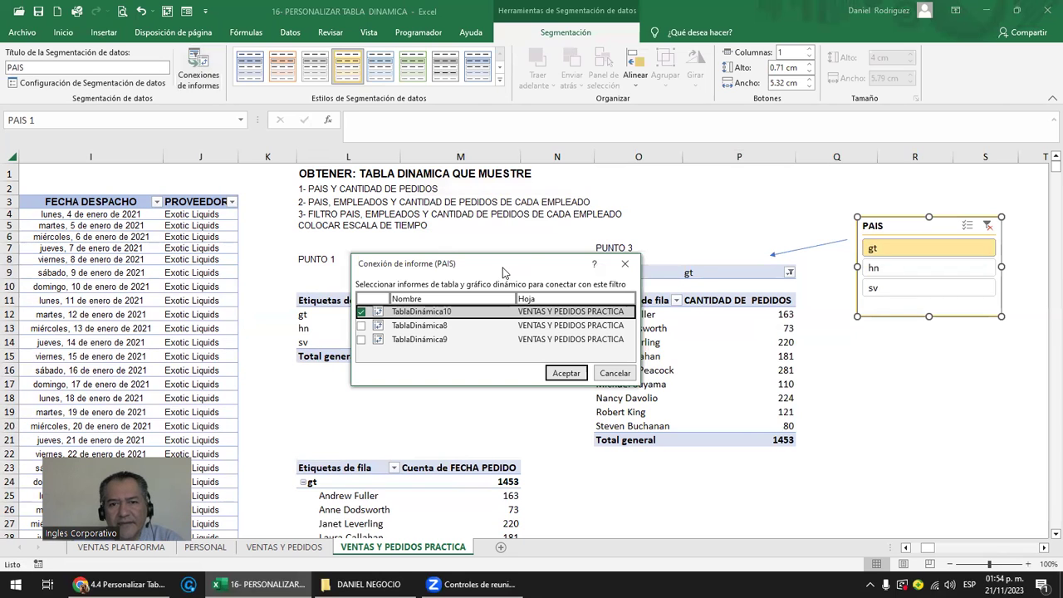
pyautogui.moveTo(502, 267); pyautogui.dragTo(594, 142)
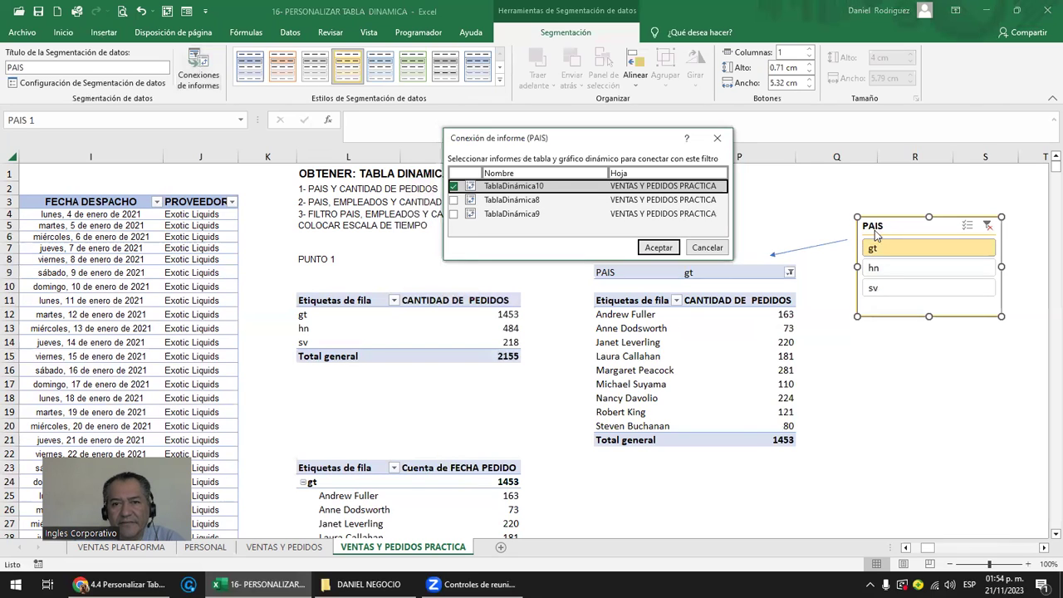
pyautogui.click(453, 200)
pyautogui.click(453, 215)
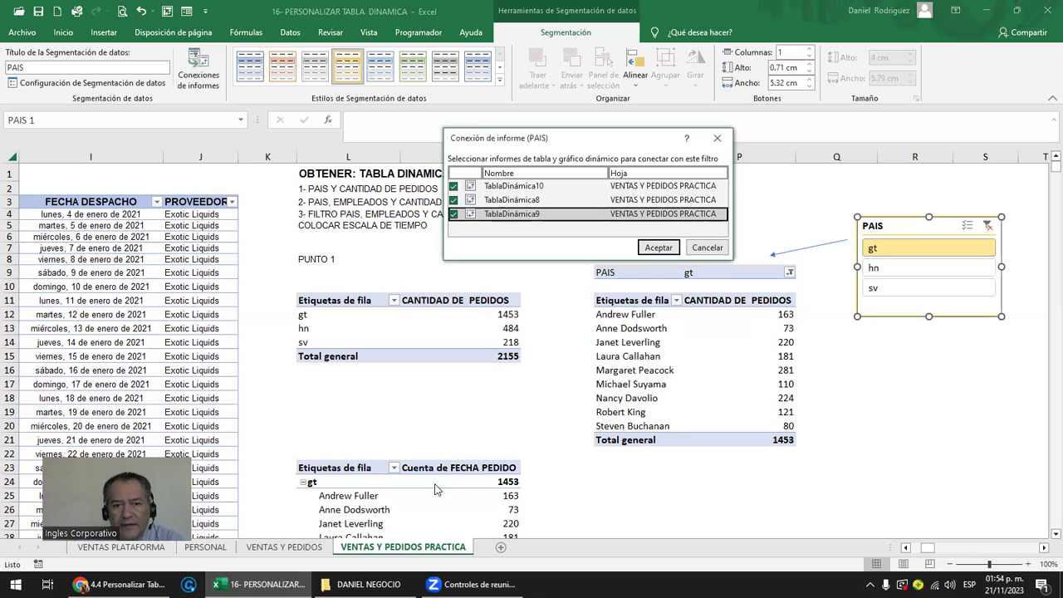
pyautogui.click(657, 248)
# Test the connected pivot tables by filtering the PAIS slicer by sv, hn and gt, and clear its filter.
pyautogui.click(924, 287)
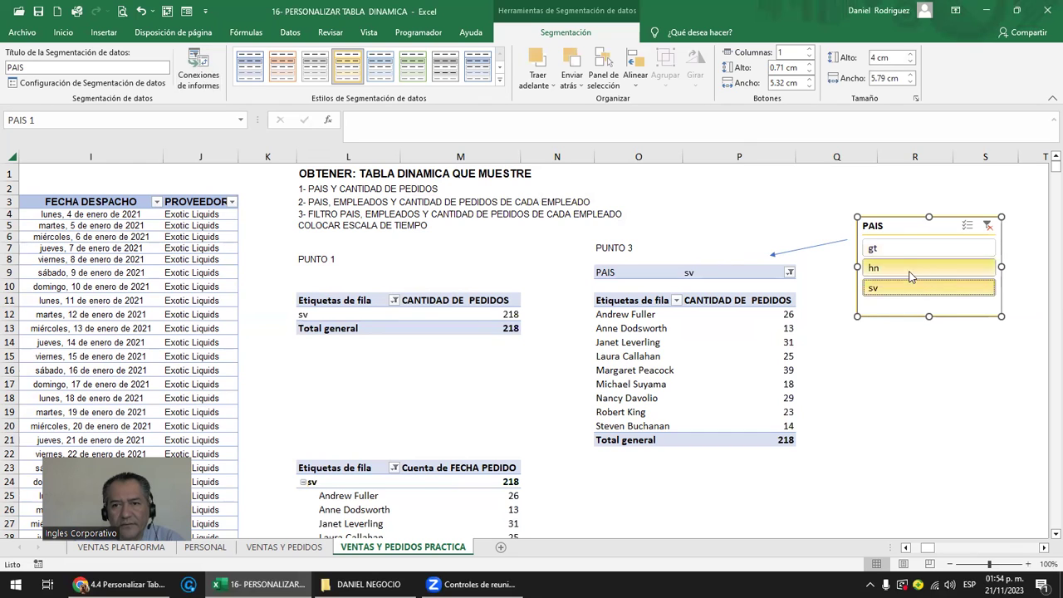
pyautogui.click(901, 267)
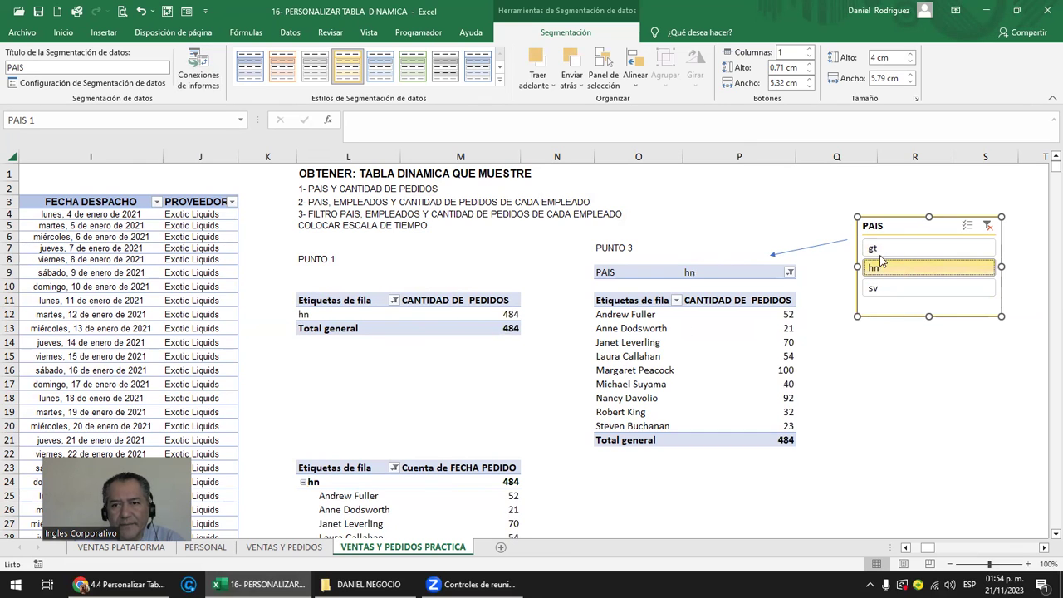
pyautogui.click(881, 249)
pyautogui.click(988, 225)
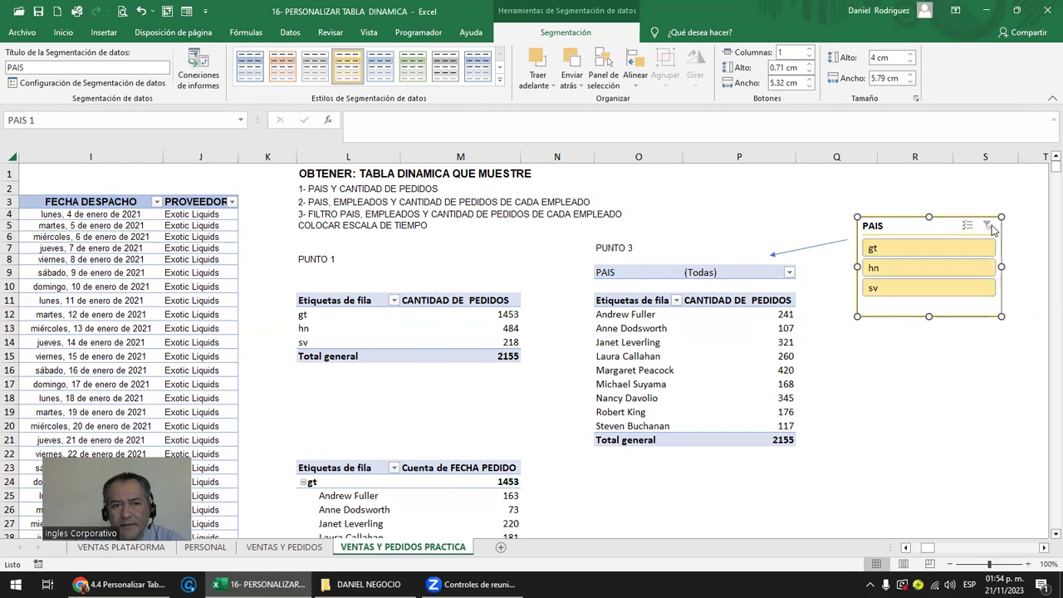
pyautogui.click(877, 291)
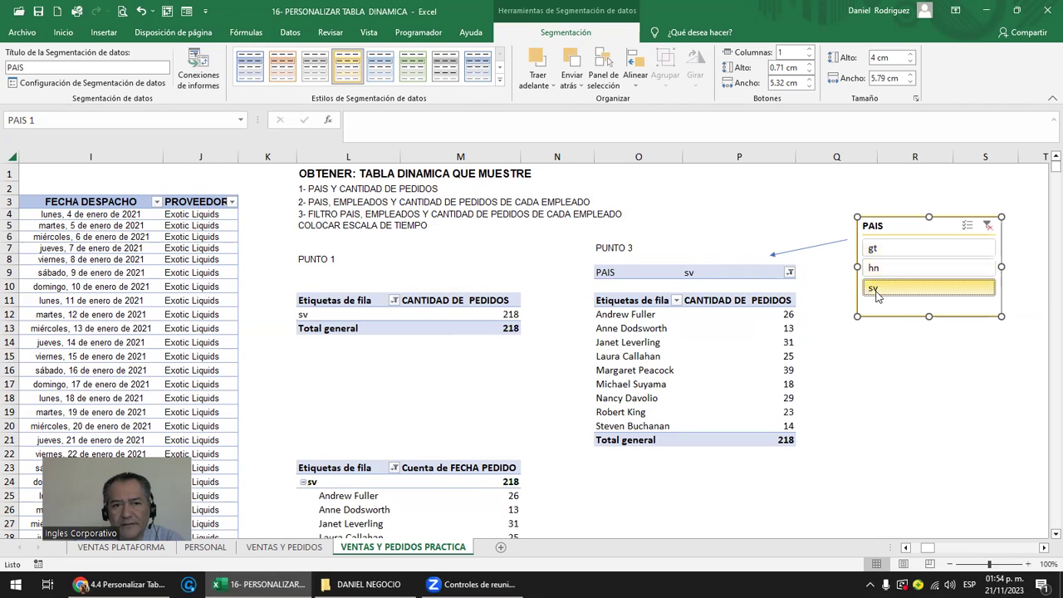
pyautogui.click(887, 251)
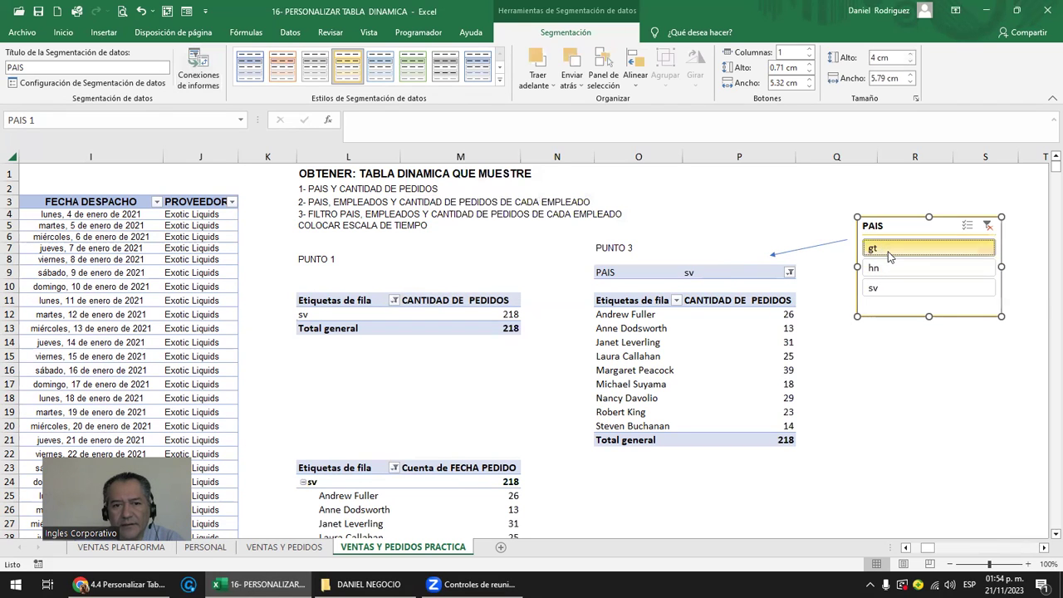
pyautogui.click(988, 225)
# Disconnect the PAIS slicer from TablaDinámica8, TablaDinámica9 and TablaDinámica10 in its report connections.
pyautogui.moveTo(624, 269); pyautogui.dragTo(765, 438)
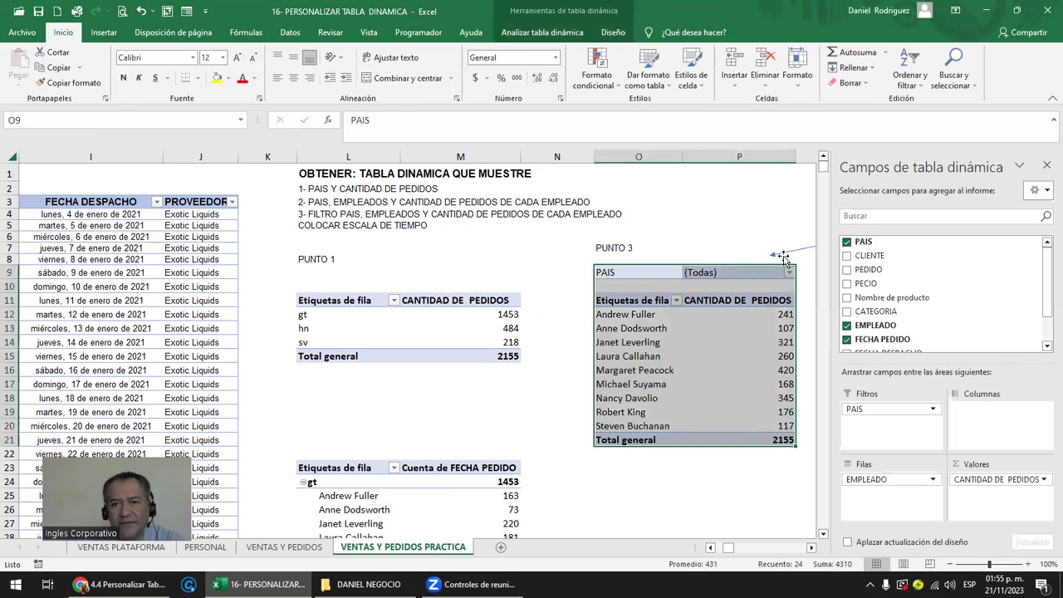
pyautogui.click(717, 224)
pyautogui.click(903, 229)
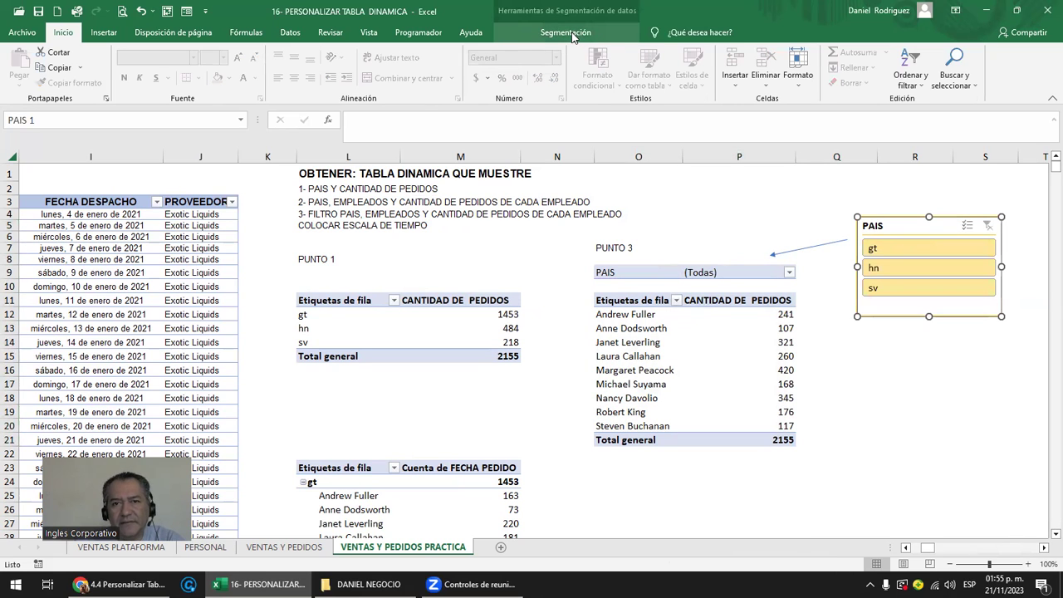
pyautogui.click(572, 33)
pyautogui.click(196, 66)
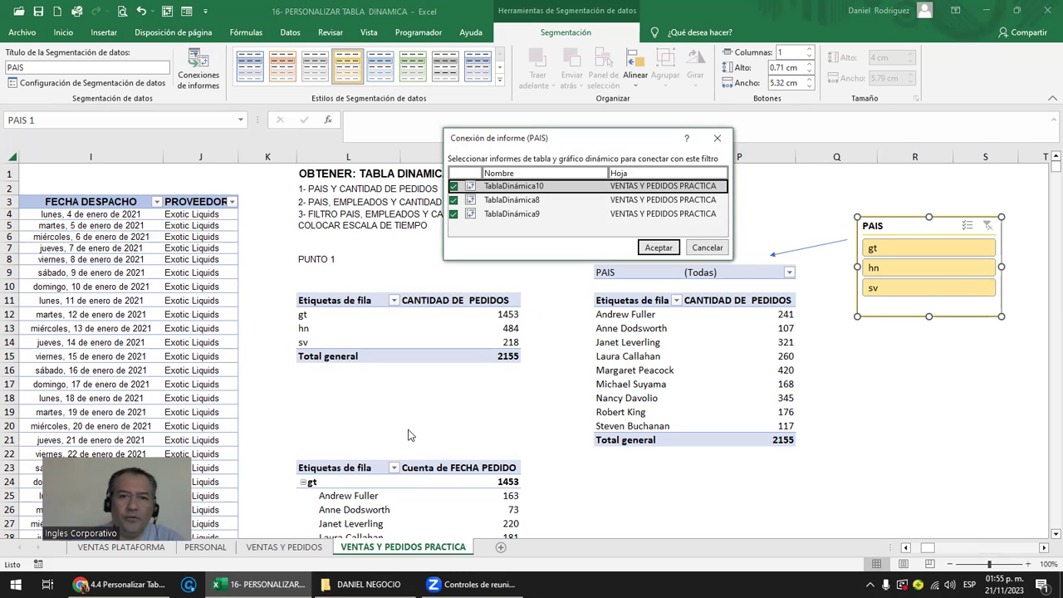
pyautogui.click(453, 214)
pyautogui.click(453, 200)
pyautogui.click(453, 186)
pyautogui.click(675, 247)
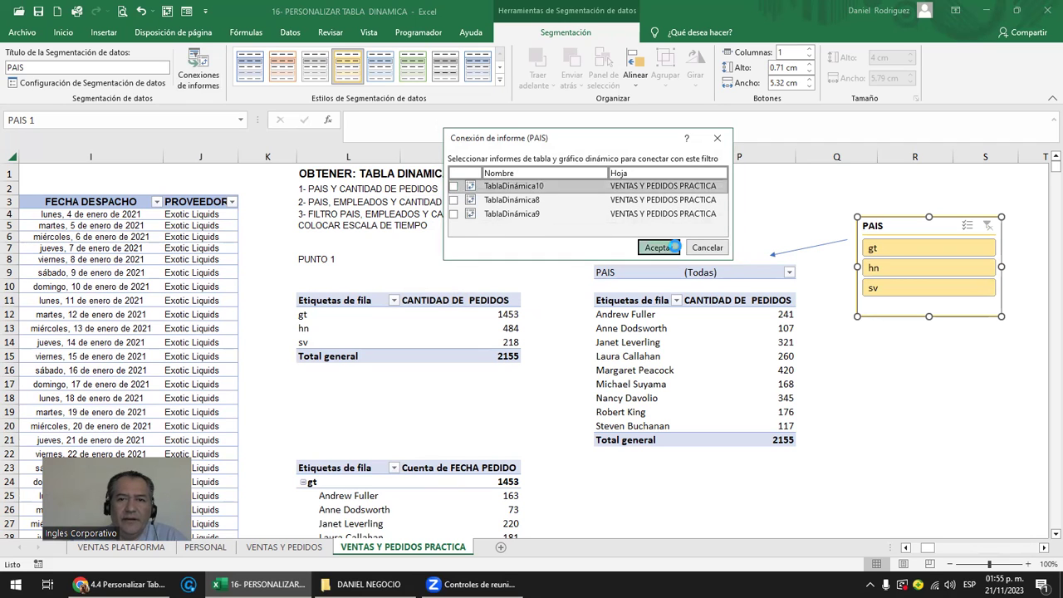
# Filter the disconnected PAIS slicer by gt, and reconnect it to TablaDinámica8, TablaDinámica9 and TablaDinámica10 through its report connections.
pyautogui.click(913, 355)
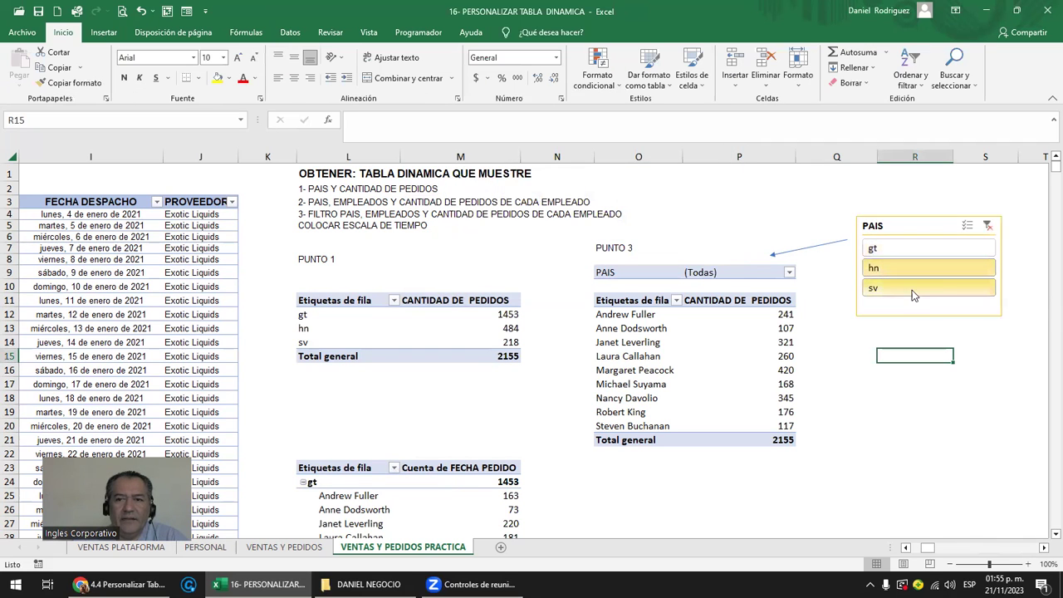
pyautogui.click(910, 249)
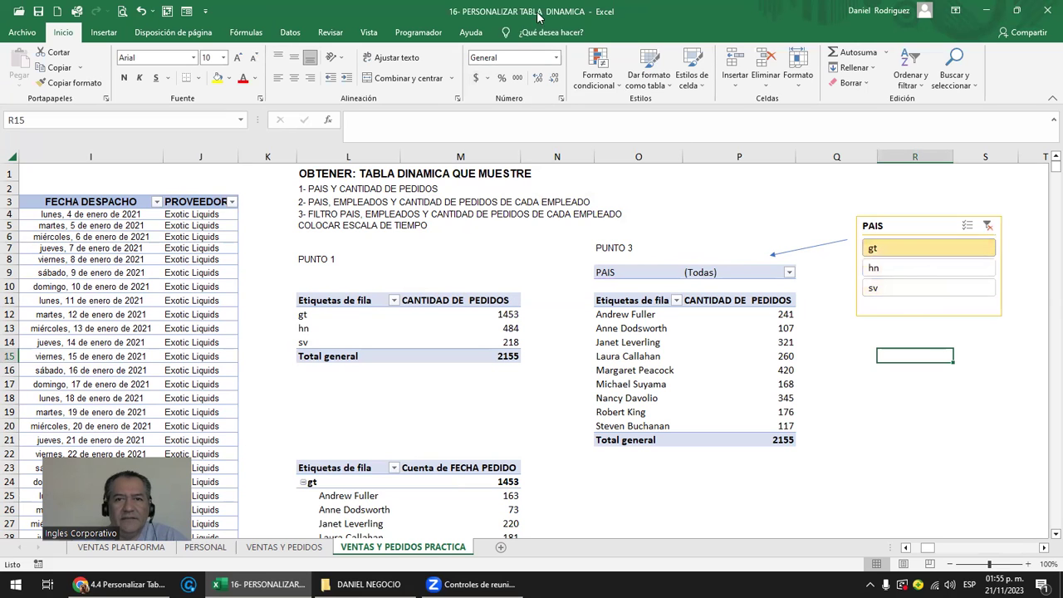
pyautogui.click(921, 228)
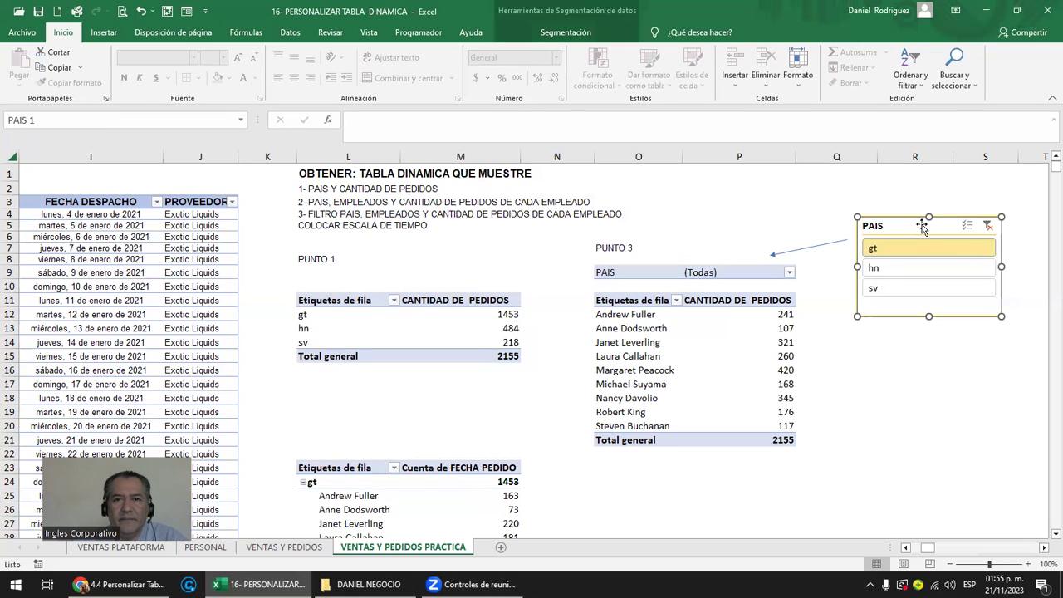
pyautogui.click(565, 33)
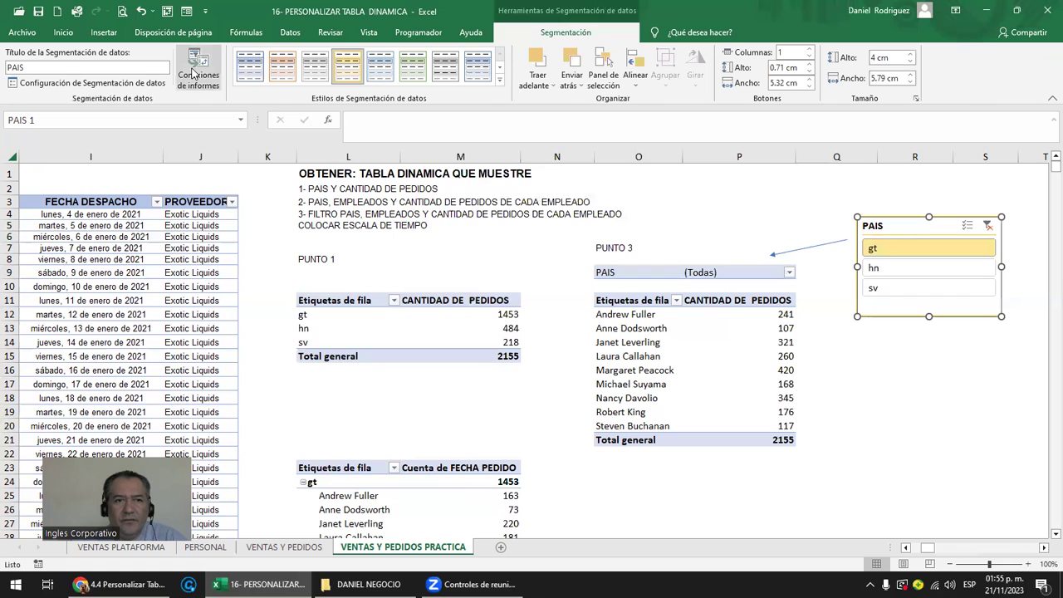
pyautogui.click(192, 73)
pyautogui.click(452, 213)
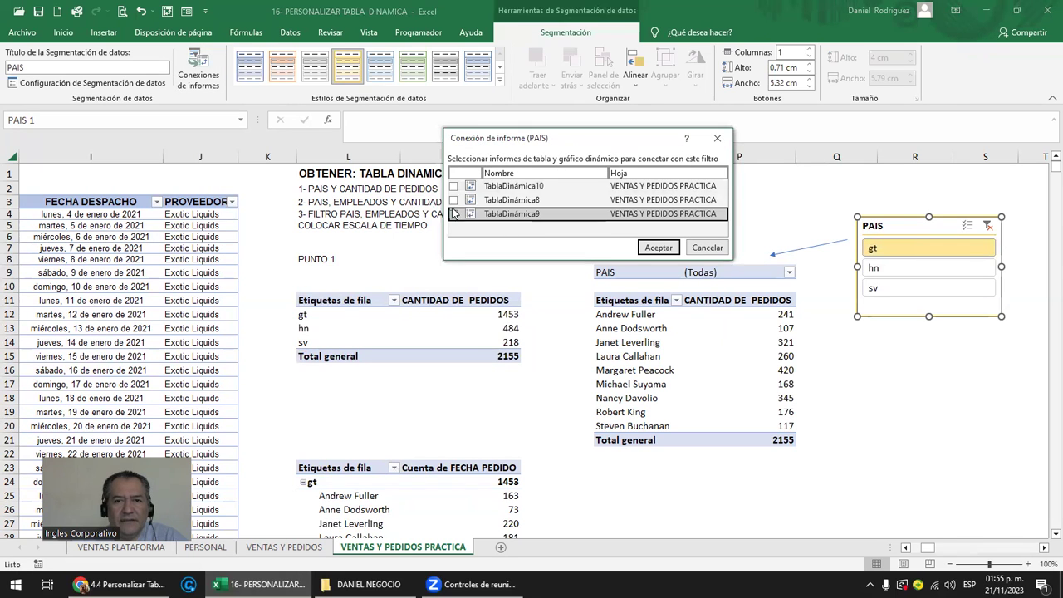
pyautogui.click(452, 199)
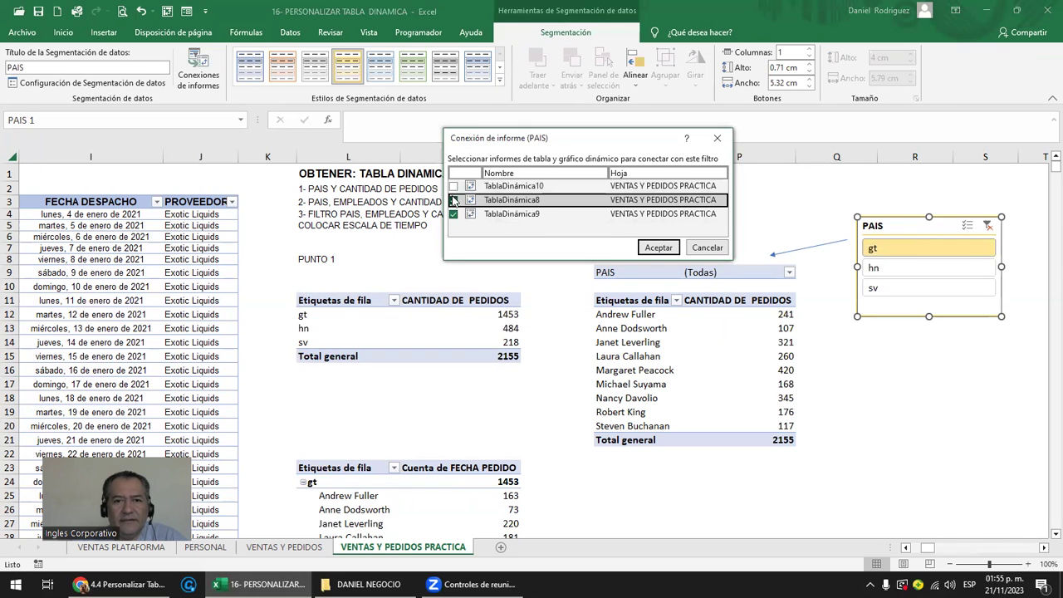
pyautogui.click(658, 248)
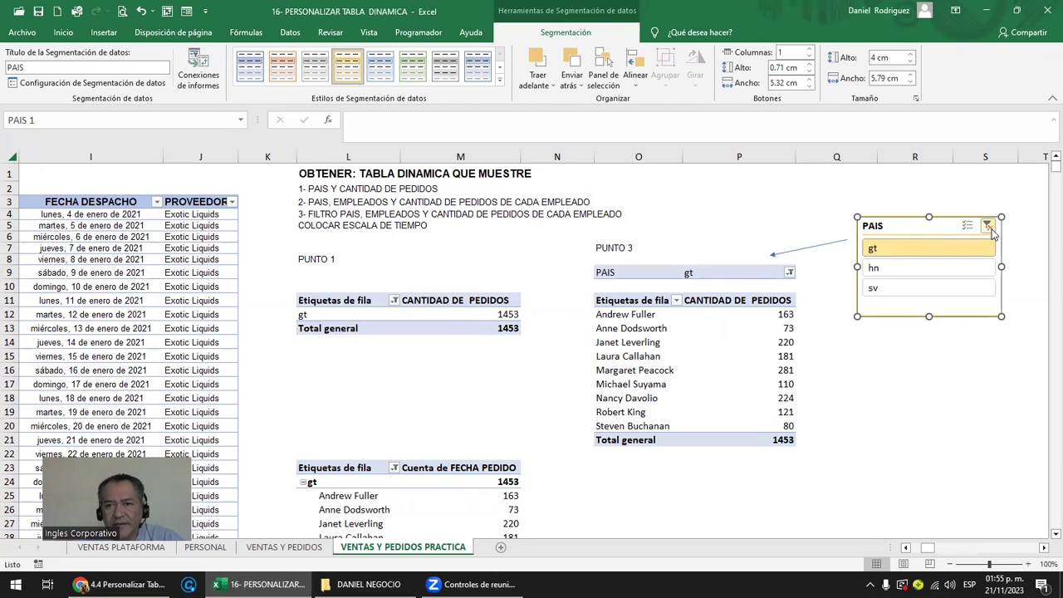
# Clear the PAIS slicer's filter and test the reconnected pivot tables by alternately filtering by gt and sv.
pyautogui.click(991, 230)
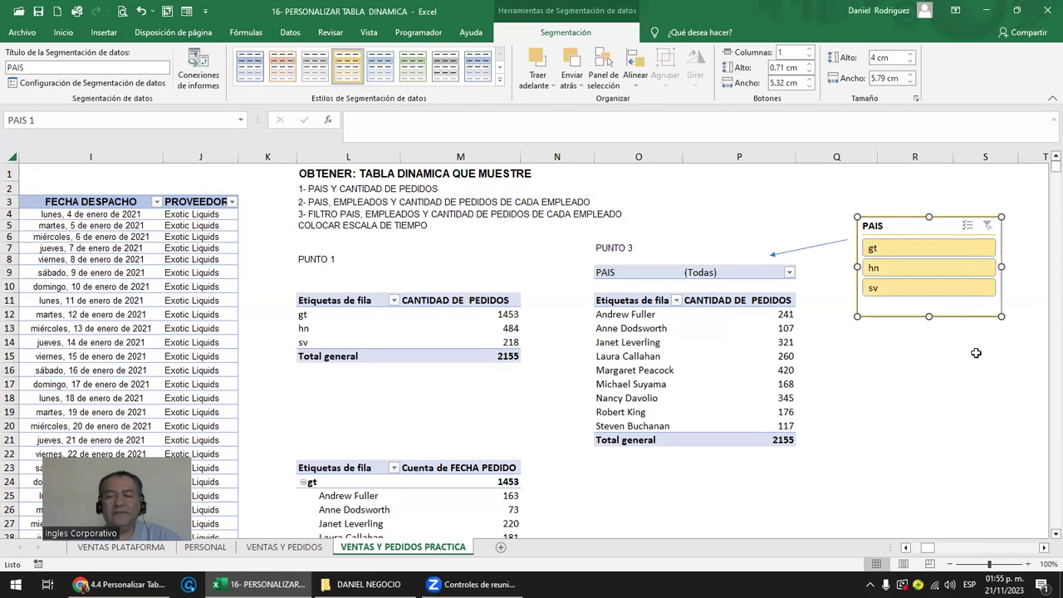
pyautogui.click(913, 248)
pyautogui.click(916, 286)
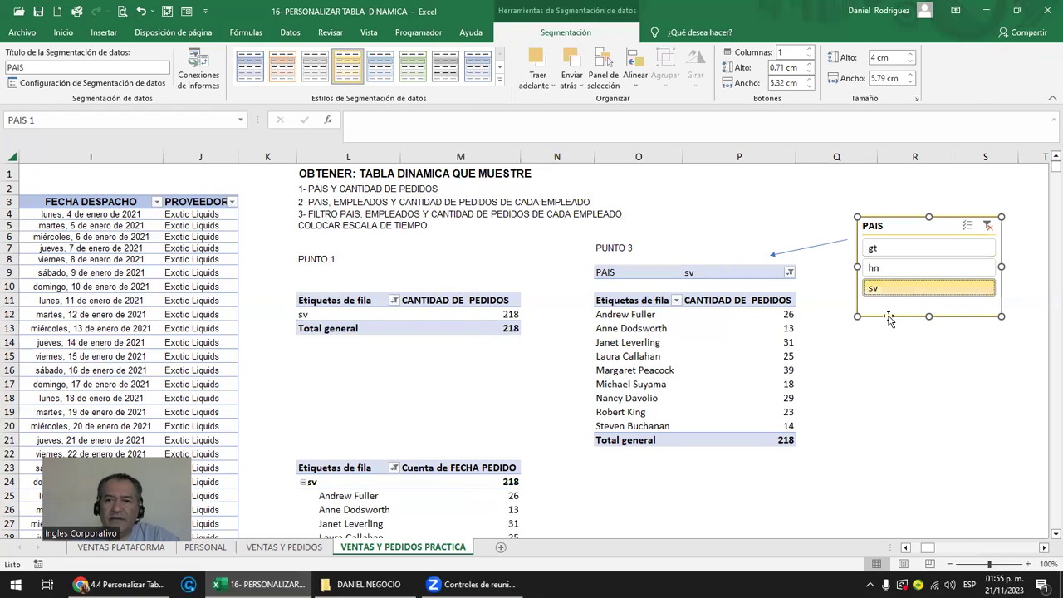
pyautogui.click(905, 248)
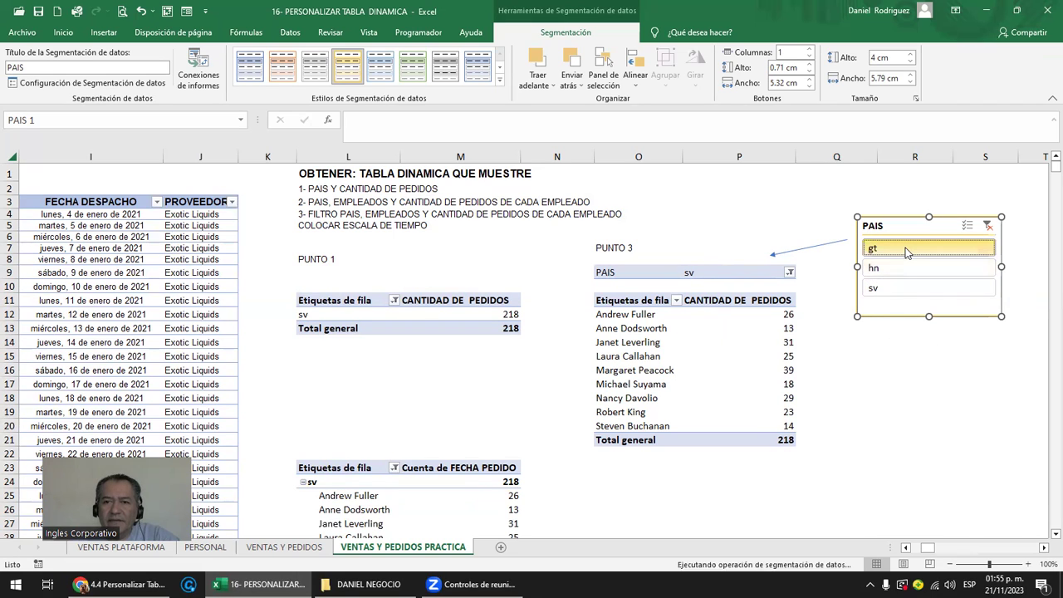
pyautogui.click(899, 292)
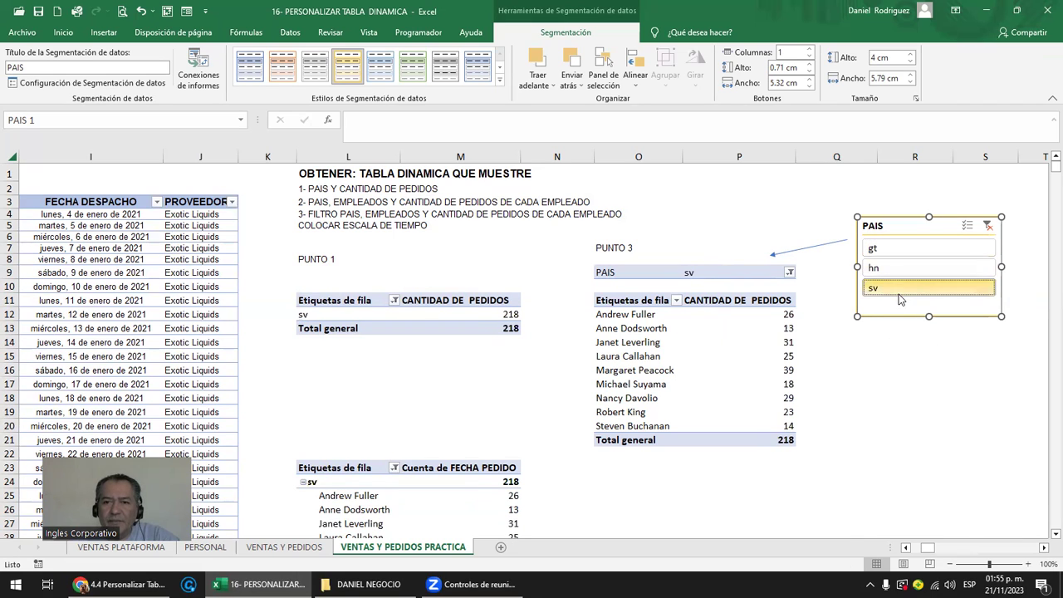
# Add gt to the sv filter in the PAIS slicer with multiple selection, and return to single selection of sv and gt.
pyautogui.click(968, 226)
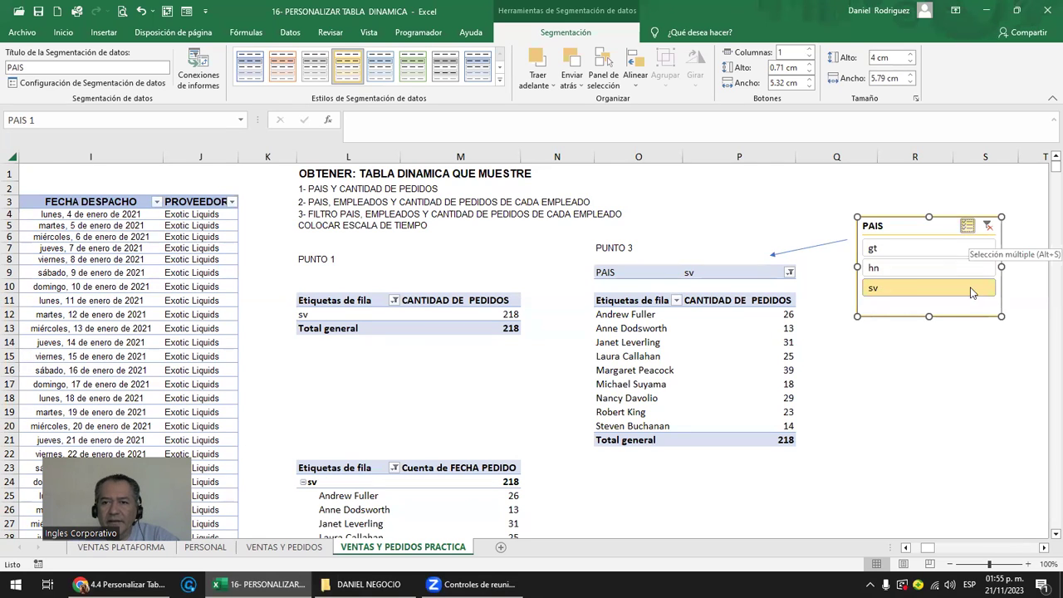
pyautogui.click(911, 246)
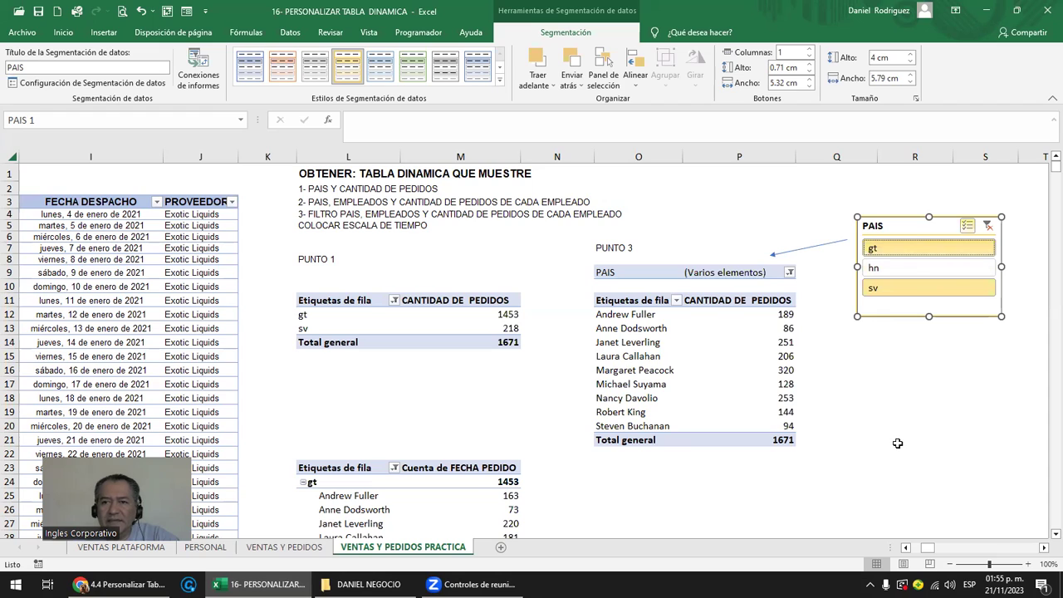
pyautogui.click(968, 227)
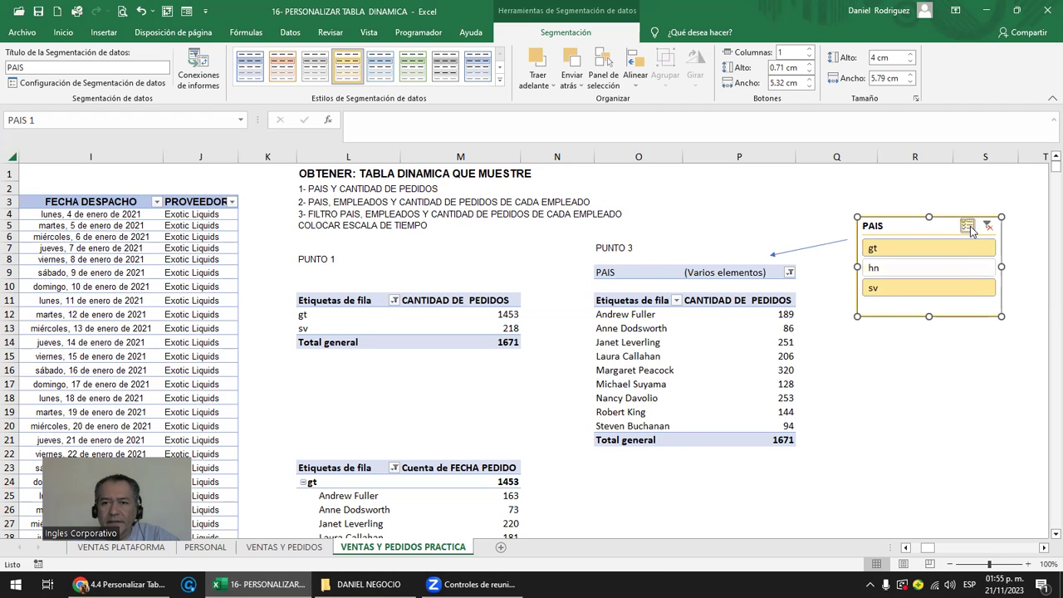
pyautogui.click(904, 291)
pyautogui.click(905, 248)
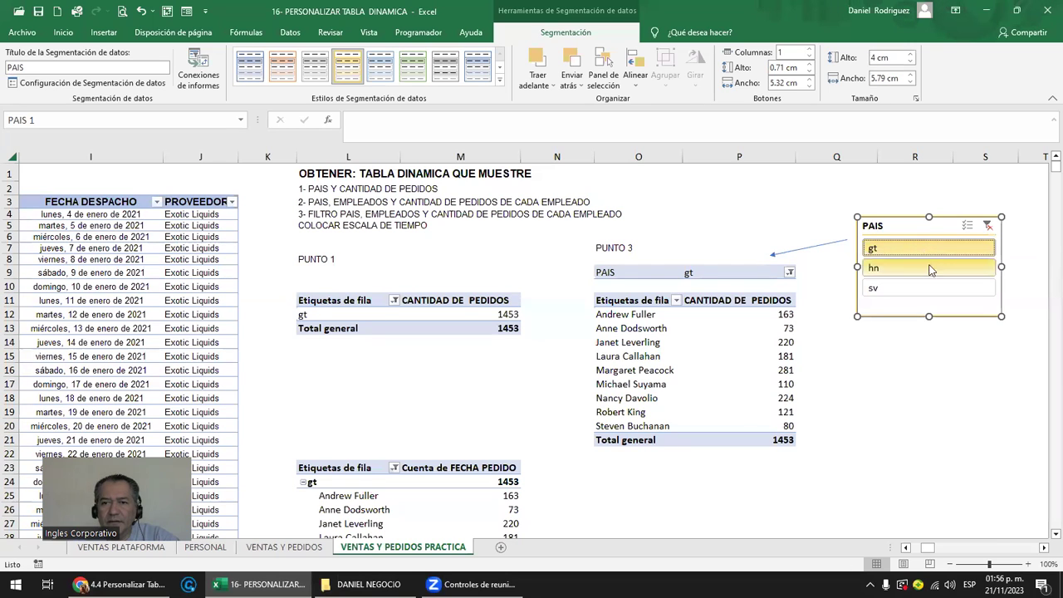
# Turn on multiple selection in the PAIS slicer again and add sv and hn to the gt filter.
pyautogui.click(967, 225)
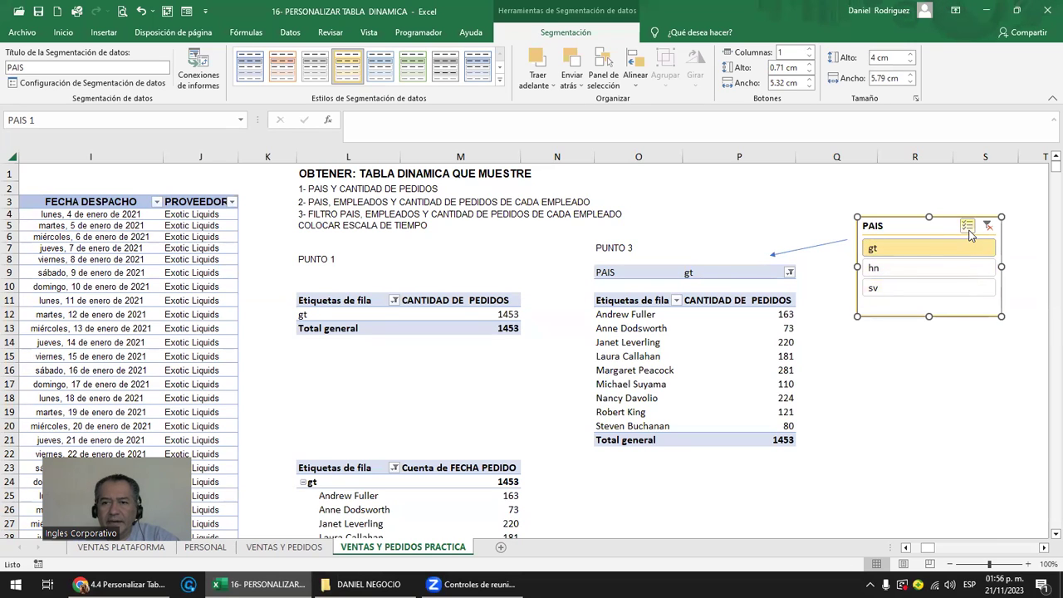
pyautogui.click(909, 289)
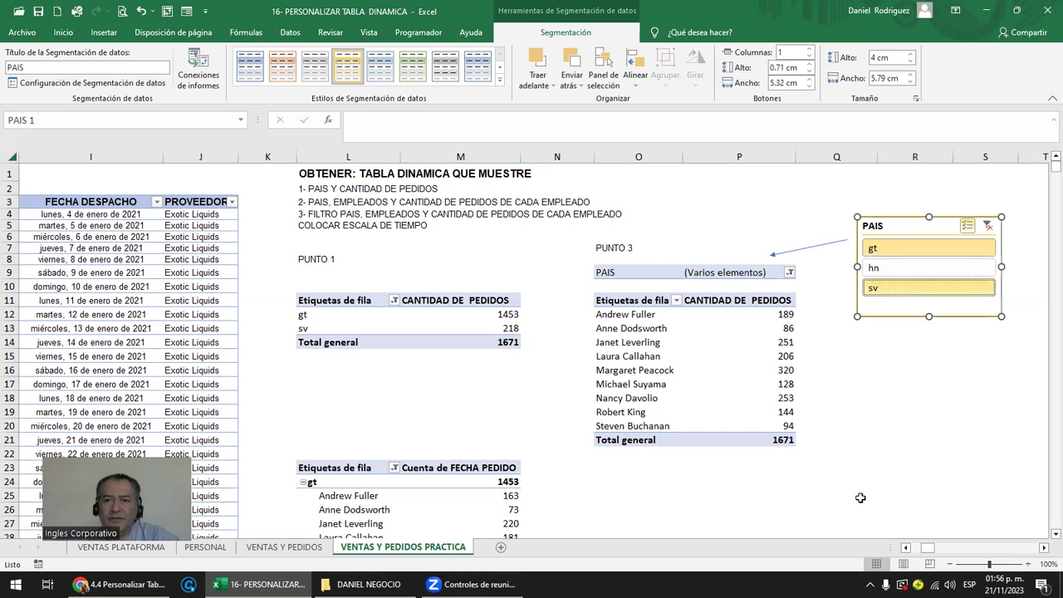
pyautogui.click(925, 267)
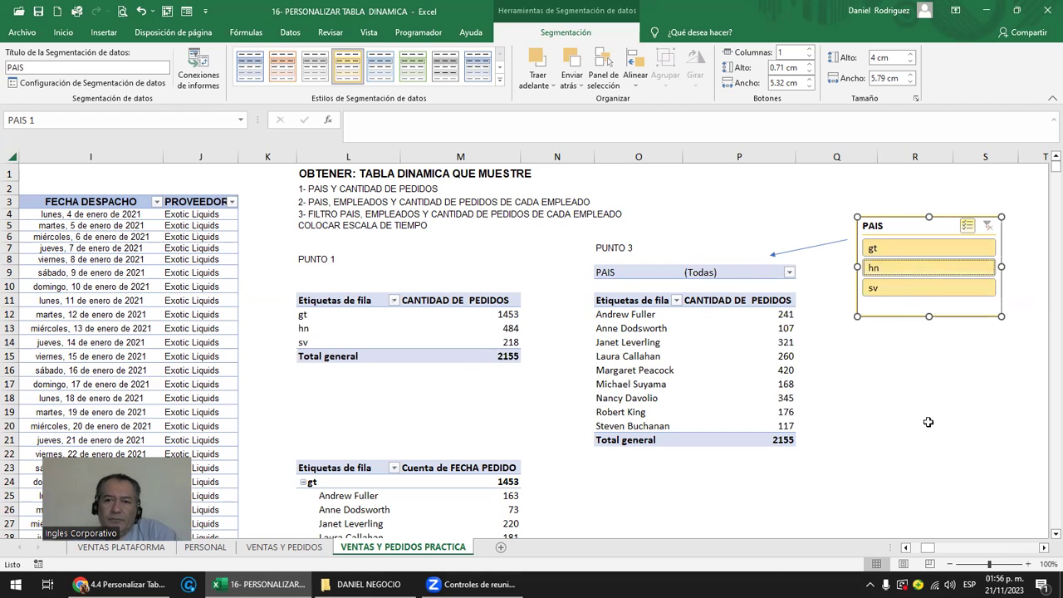
# Turn off multiple selection in the PAIS slicer, test sv, hn and gt one at a time, and clear the filter.
pyautogui.click(967, 227)
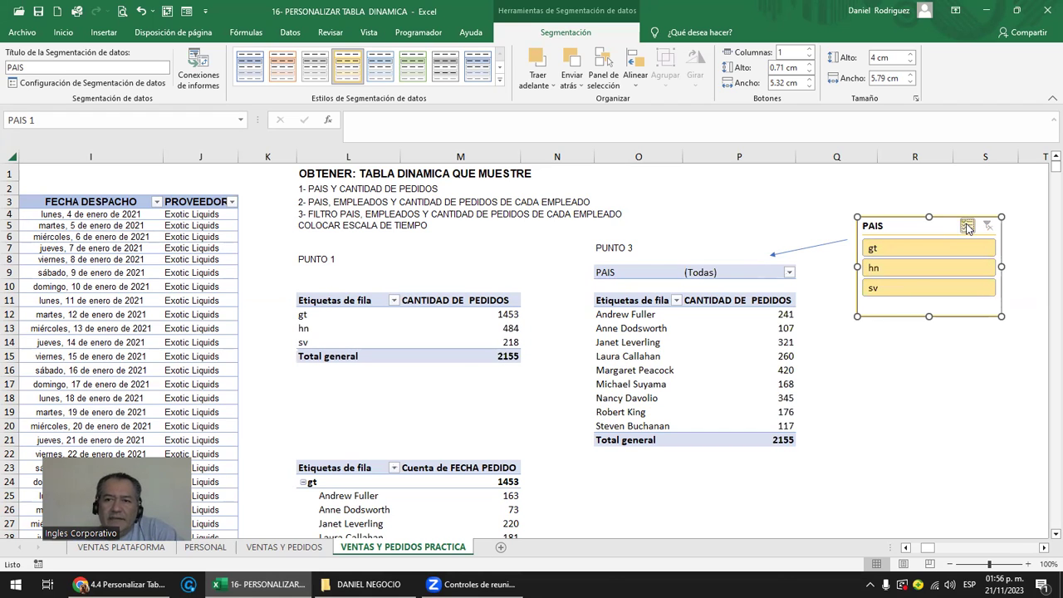
pyautogui.click(875, 289)
pyautogui.click(909, 271)
pyautogui.click(905, 247)
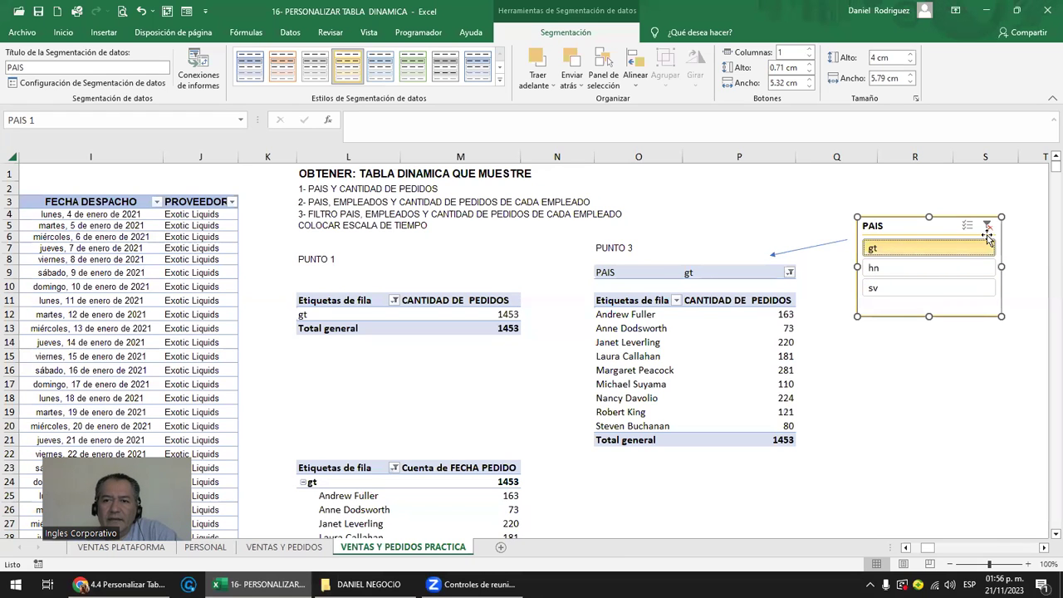
pyautogui.click(987, 226)
pyautogui.click(913, 380)
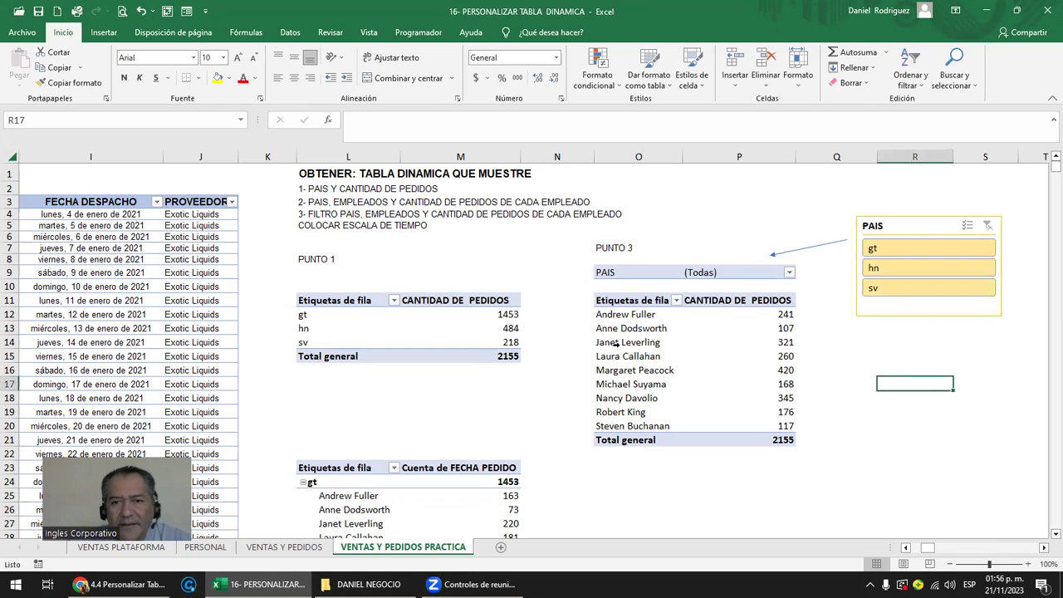
# Insert a timeline based on the FECHA PEDIDO field for the PUNTO 3 pivot table.
pyautogui.click(624, 272)
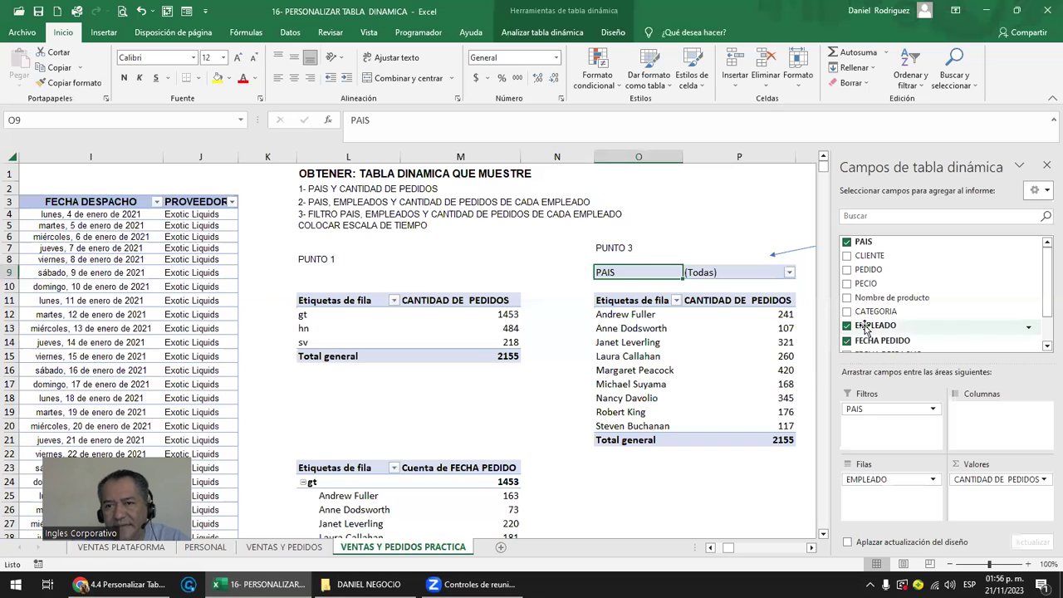
pyautogui.scroll(-2, 1044, 281)
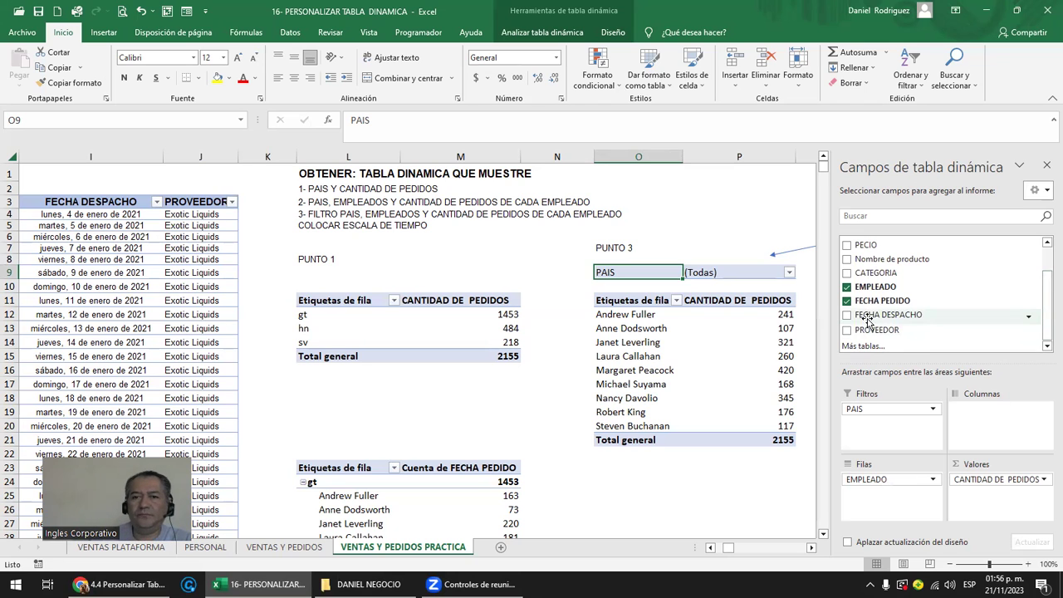
pyautogui.scroll(2, 868, 320)
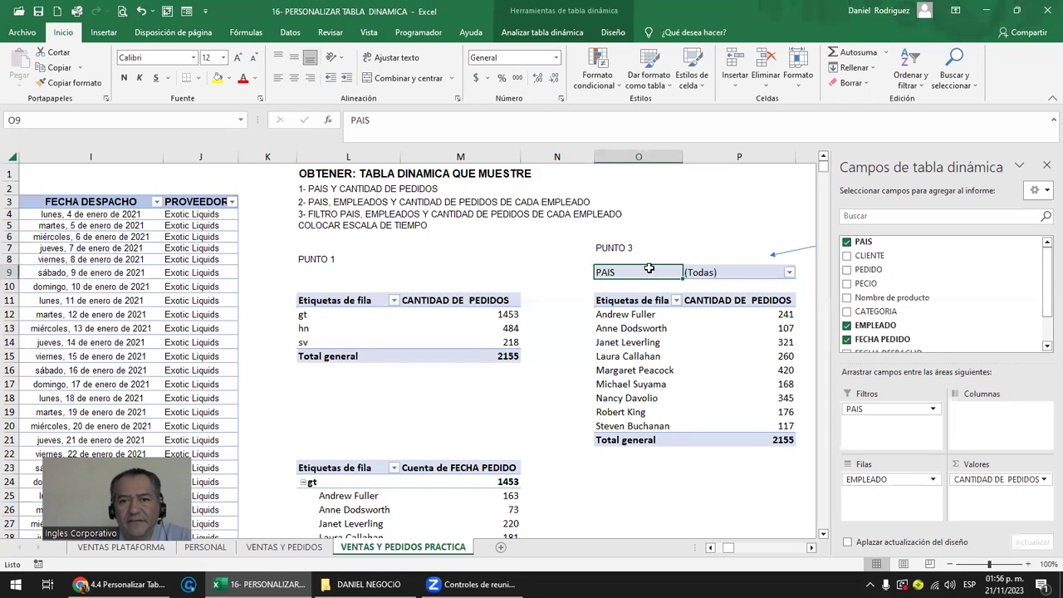
pyautogui.click(669, 203)
pyautogui.click(653, 271)
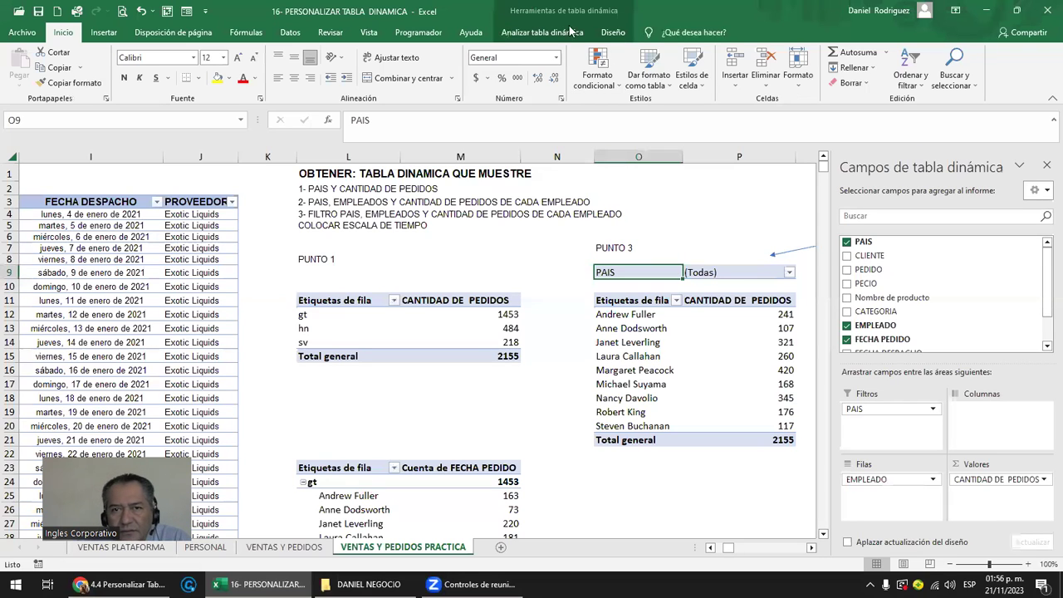
pyautogui.click(544, 35)
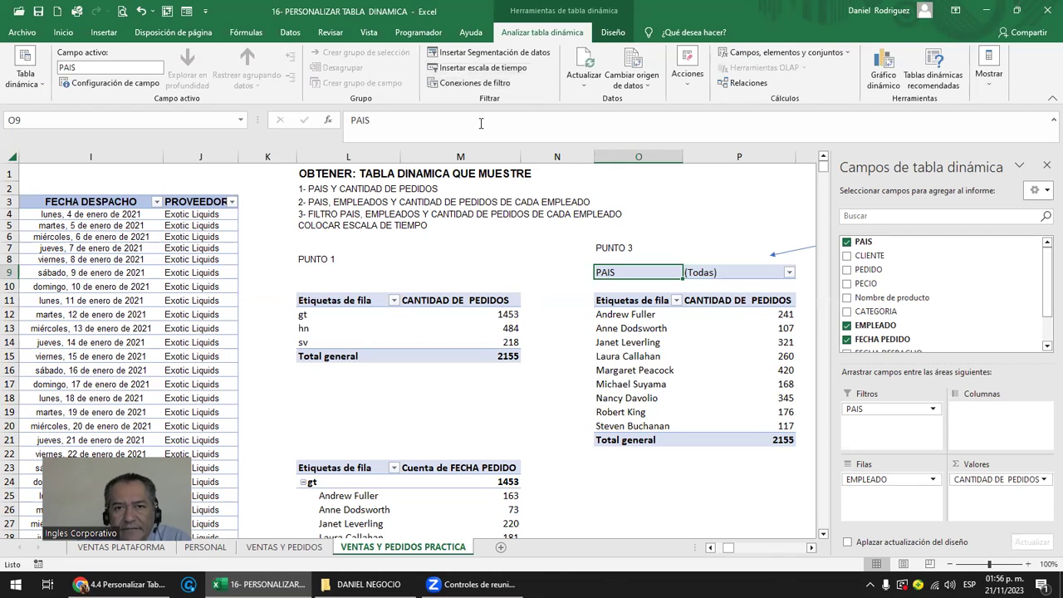
pyautogui.click(473, 68)
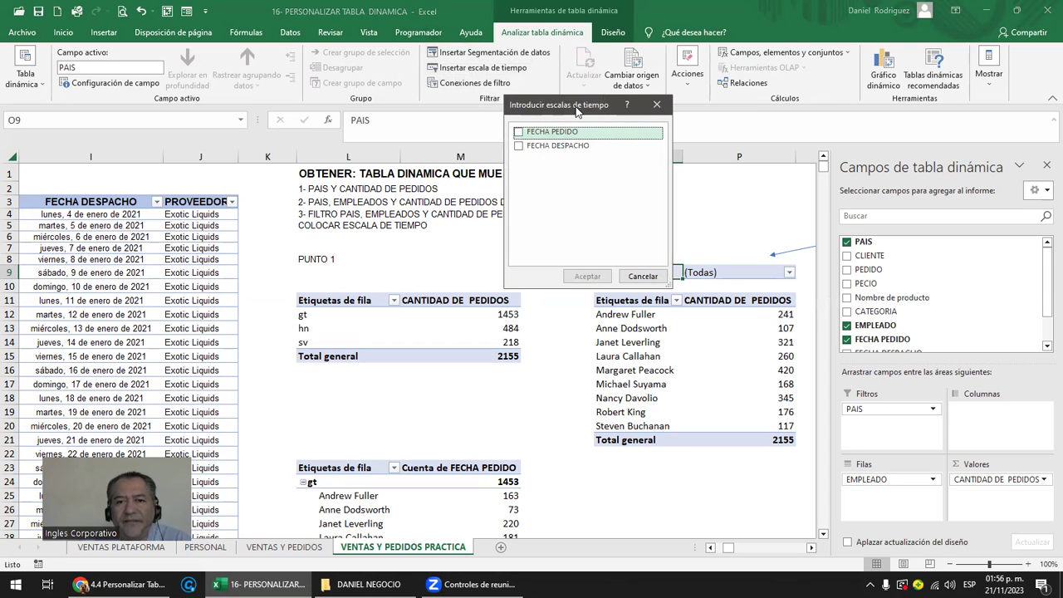
pyautogui.moveTo(577, 111); pyautogui.dragTo(489, 166)
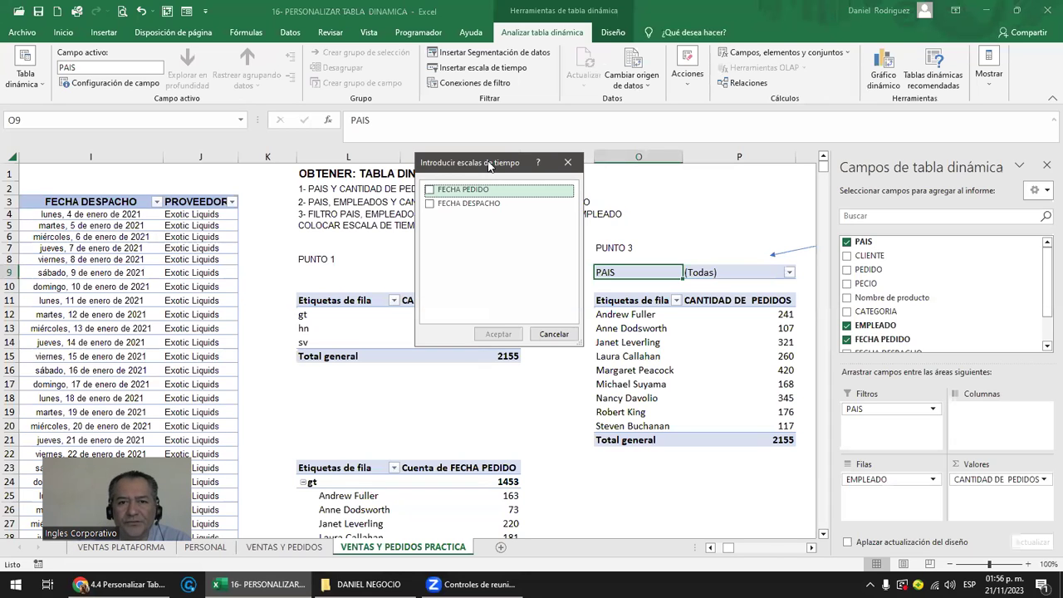
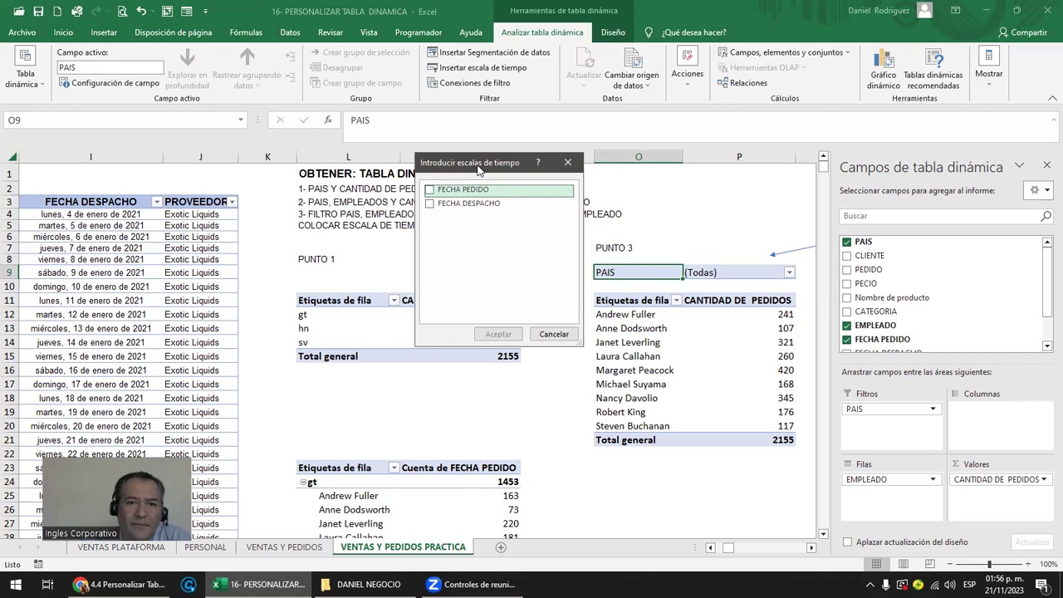
pyautogui.moveTo(478, 170); pyautogui.dragTo(527, 168)
pyautogui.click(480, 189)
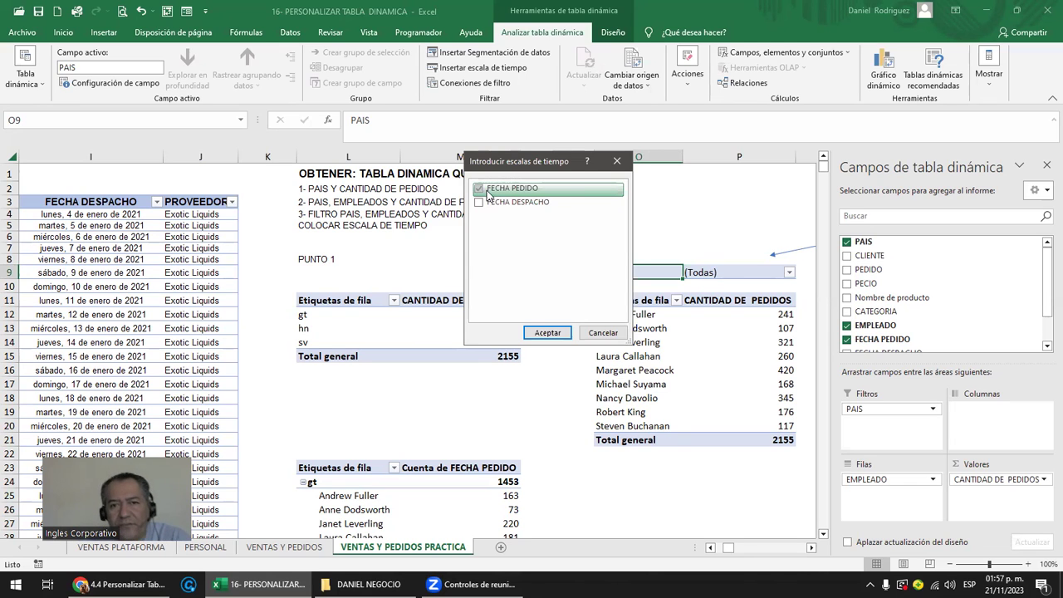
pyautogui.click(535, 334)
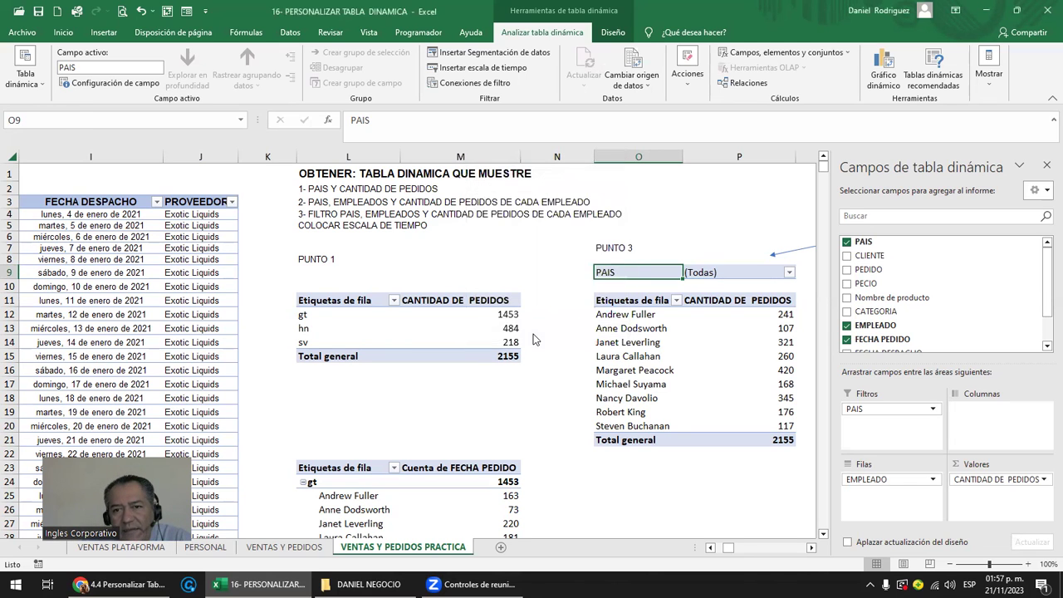
# Move the FECHA PEDIDO timeline to the free area directly below the PAIS slicer.
pyautogui.moveTo(465, 321); pyautogui.dragTo(758, 236)
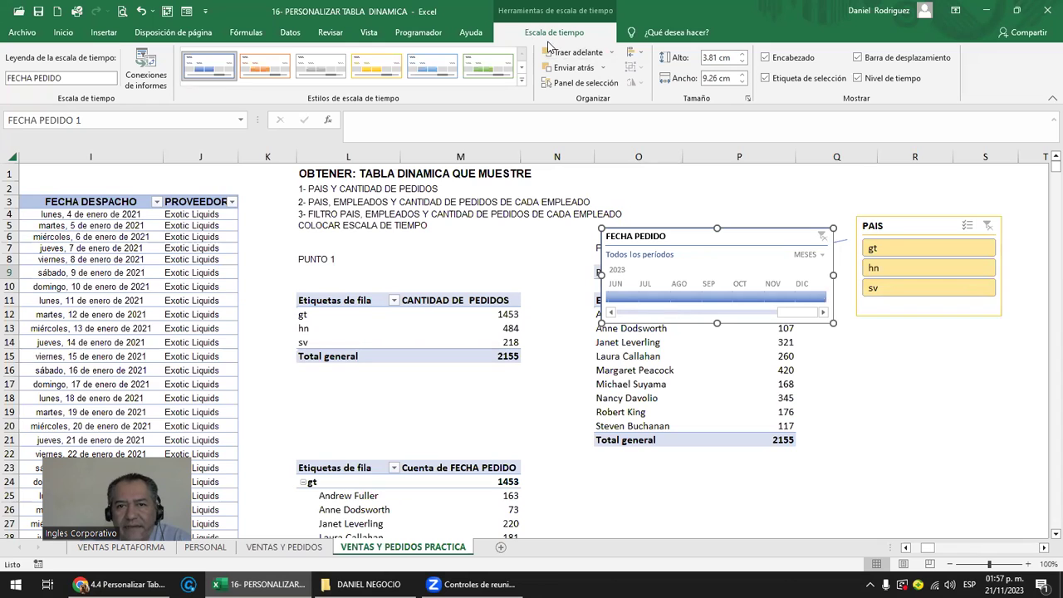
pyautogui.click(901, 226)
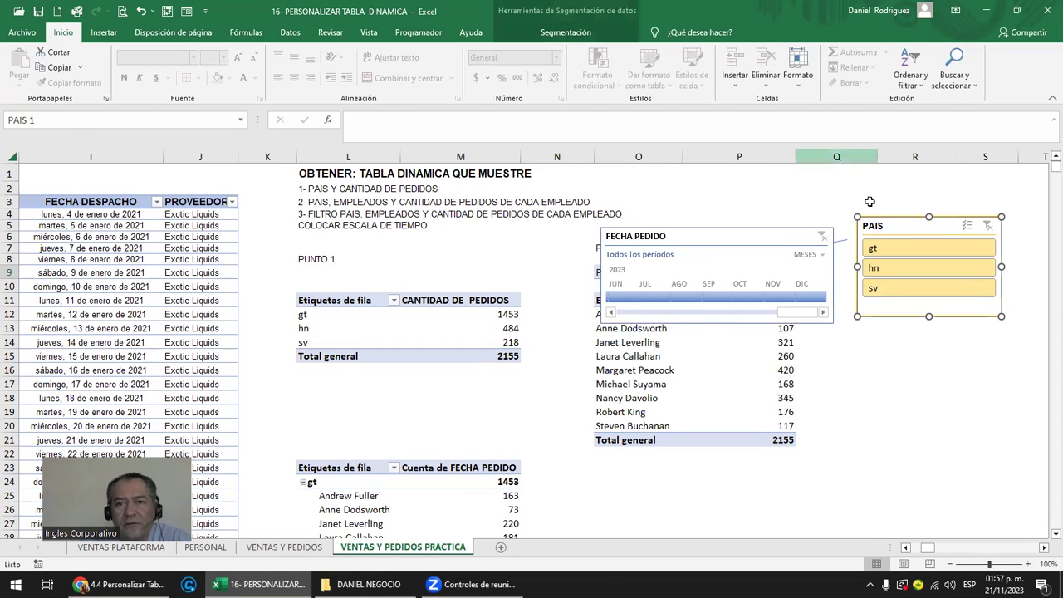
pyautogui.click(747, 233)
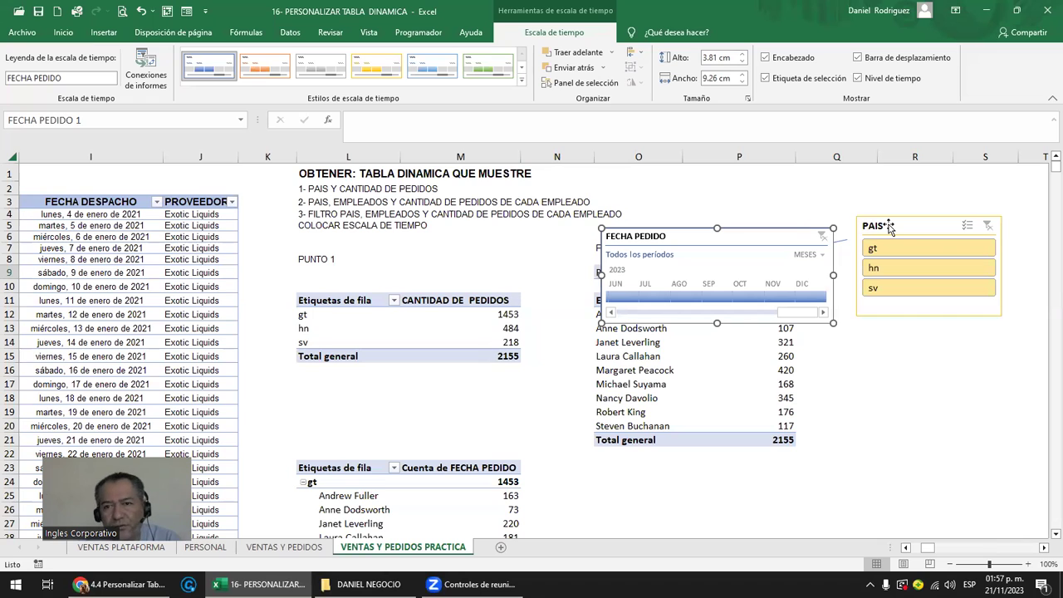
pyautogui.moveTo(697, 250); pyautogui.dragTo(951, 363)
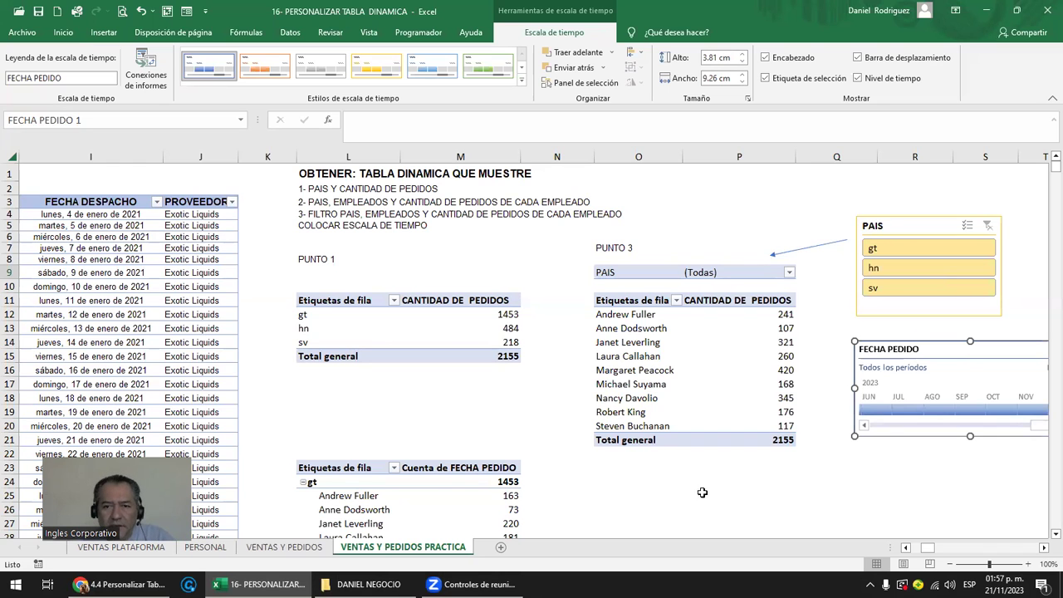
# Duplicate the arrow beside the PAIS slicer and place the copy pointing from the FECHA PEDIDO timeline to the PUNTO 3 pivot table.
pyautogui.click(772, 494)
pyautogui.scroll(-1, 773, 494)
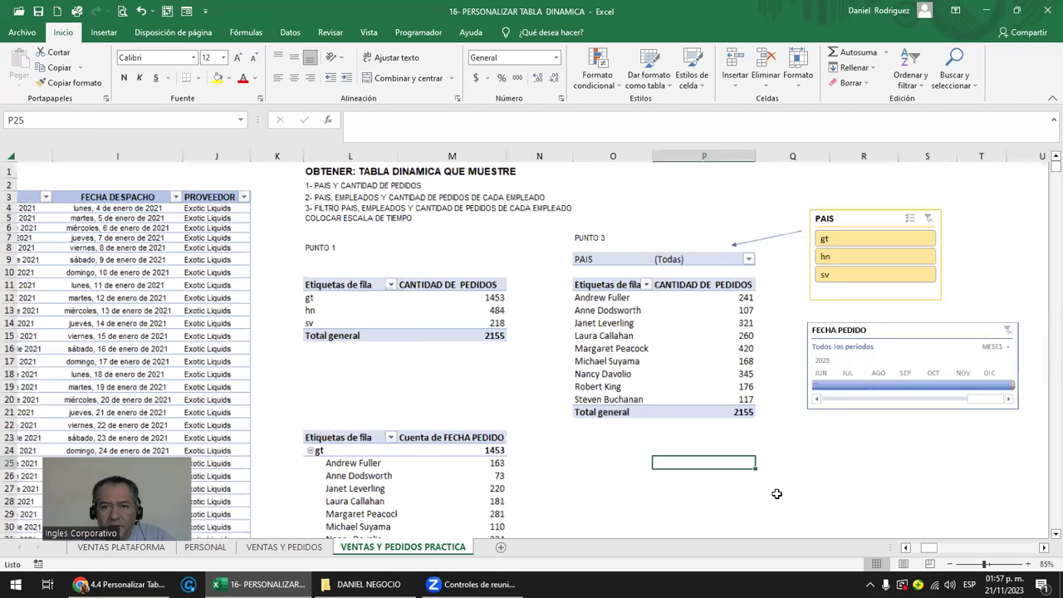
pyautogui.click(699, 233)
pyautogui.hotkey('ctrl', 'c')
pyautogui.hotkey('ctrl', 'v')
pyautogui.moveTo(694, 235); pyautogui.dragTo(783, 321)
pyautogui.click(729, 328)
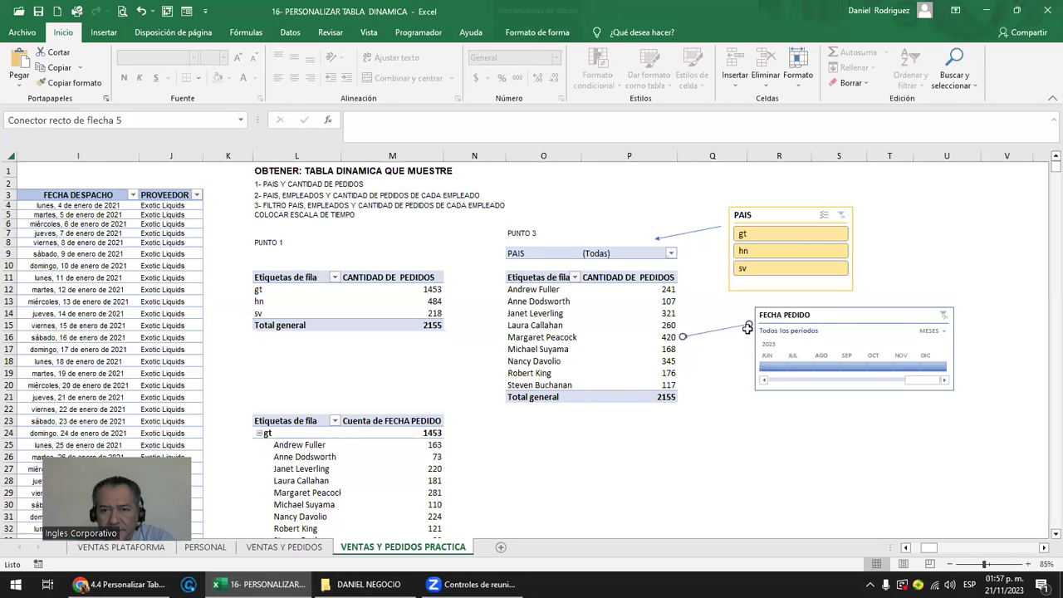
pyautogui.click(704, 406)
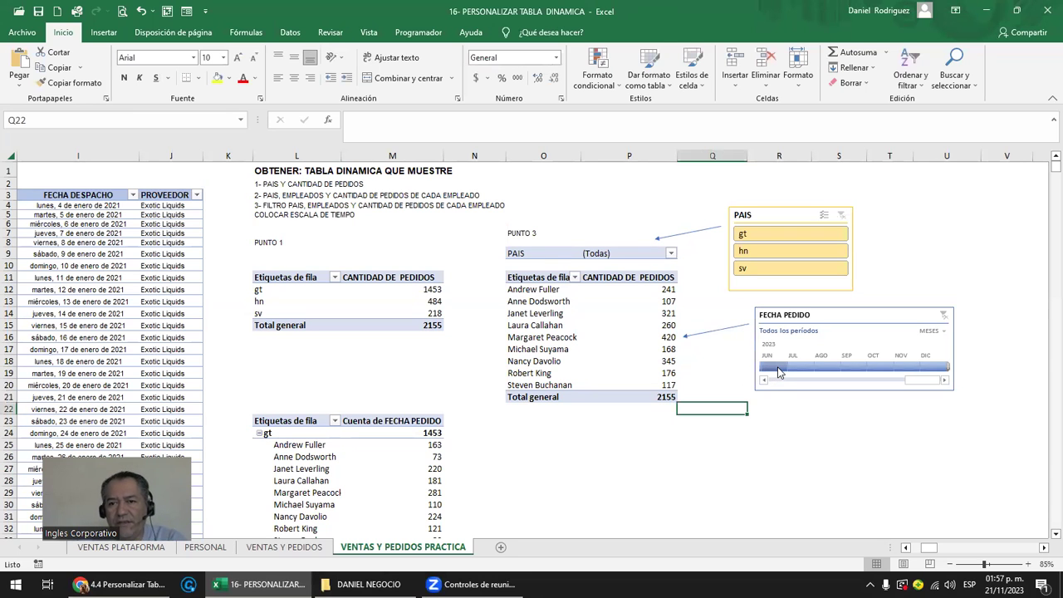
# Show the FECHA PEDIDO timeline by AÑOS and enlarge it in width and height.
pyautogui.click(940, 332)
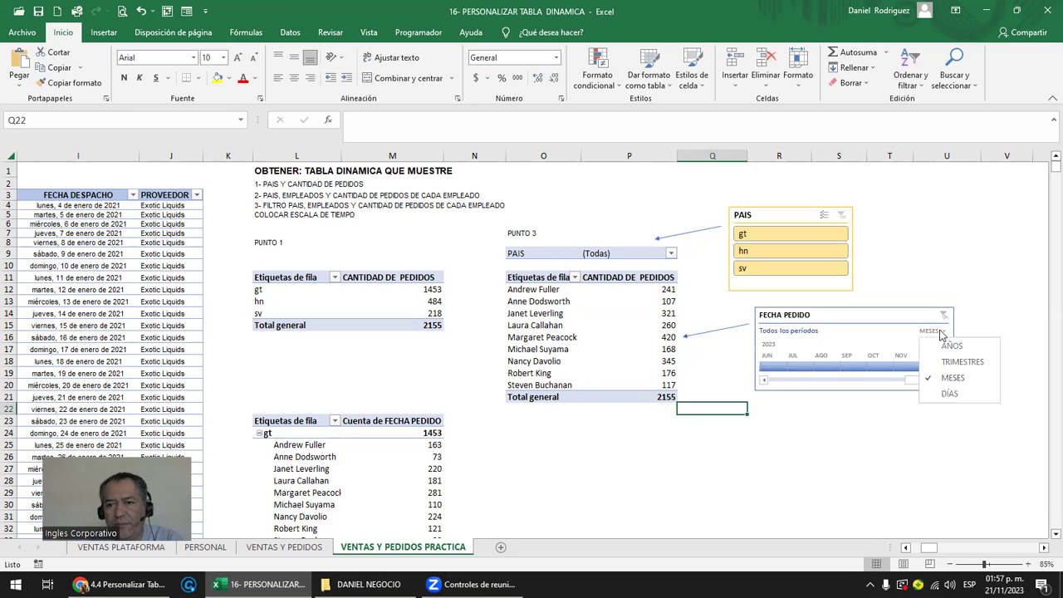
pyautogui.click(951, 346)
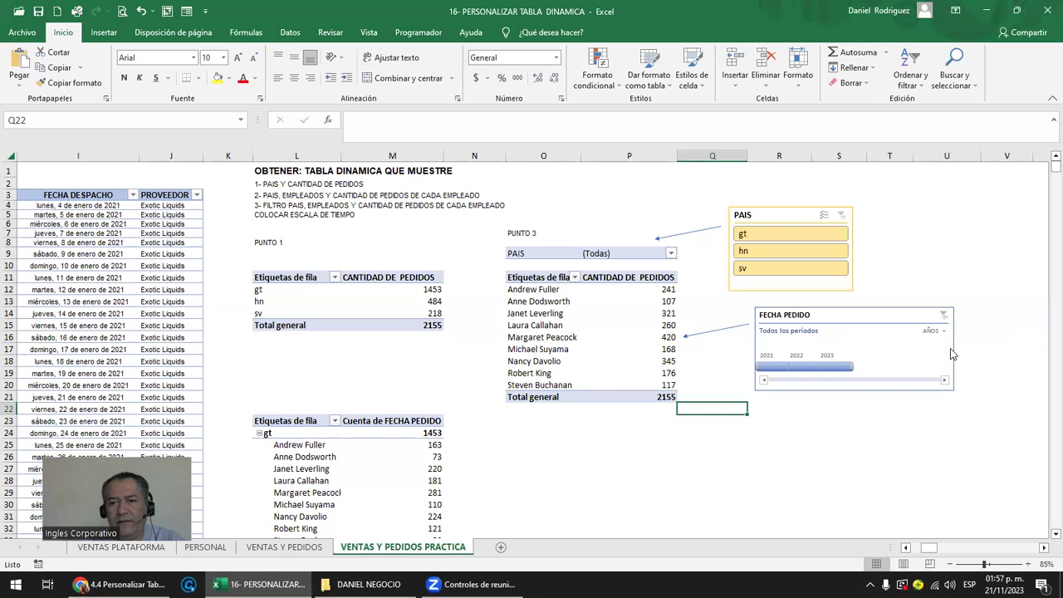
pyautogui.click(902, 303)
pyautogui.click(903, 311)
pyautogui.moveTo(952, 348); pyautogui.dragTo(1025, 343)
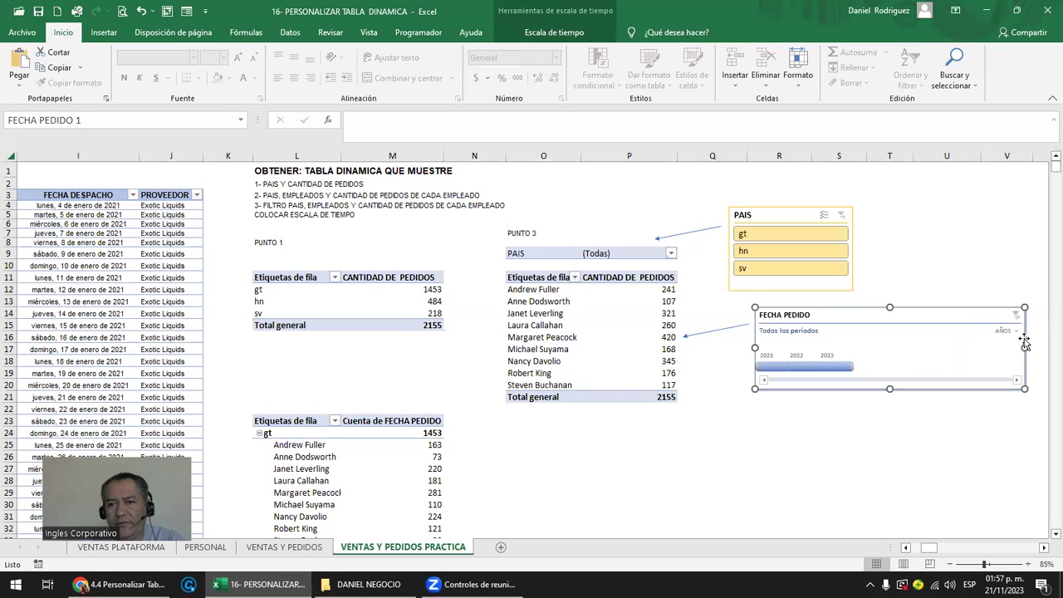
pyautogui.moveTo(889, 389); pyautogui.dragTo(882, 442)
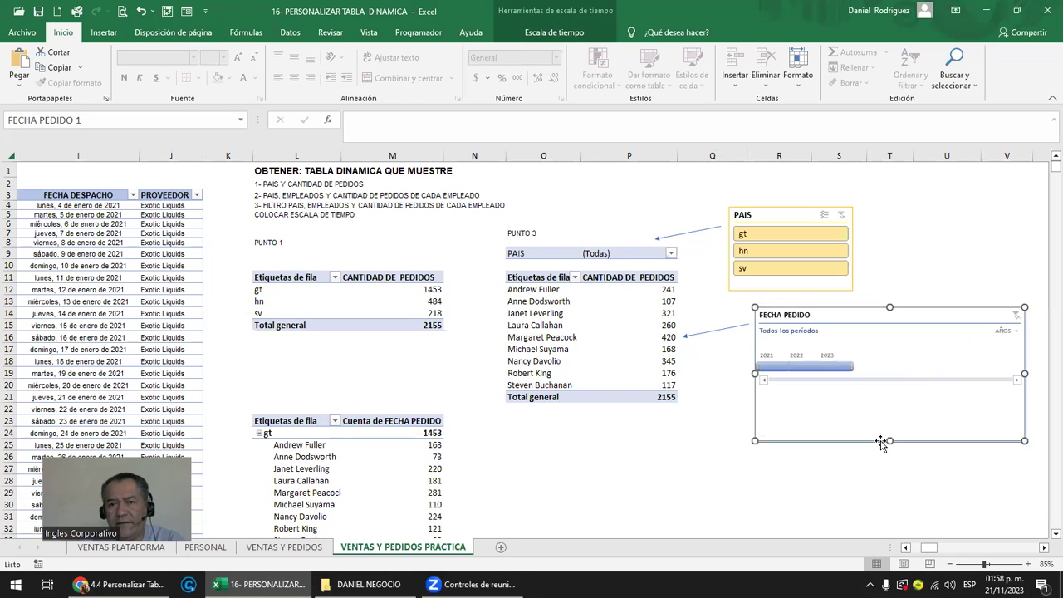
# Switch the FECHA PEDIDO timeline to TRIMESTRES and to MESES, and go back to its first months in 2021.
pyautogui.click(1015, 330)
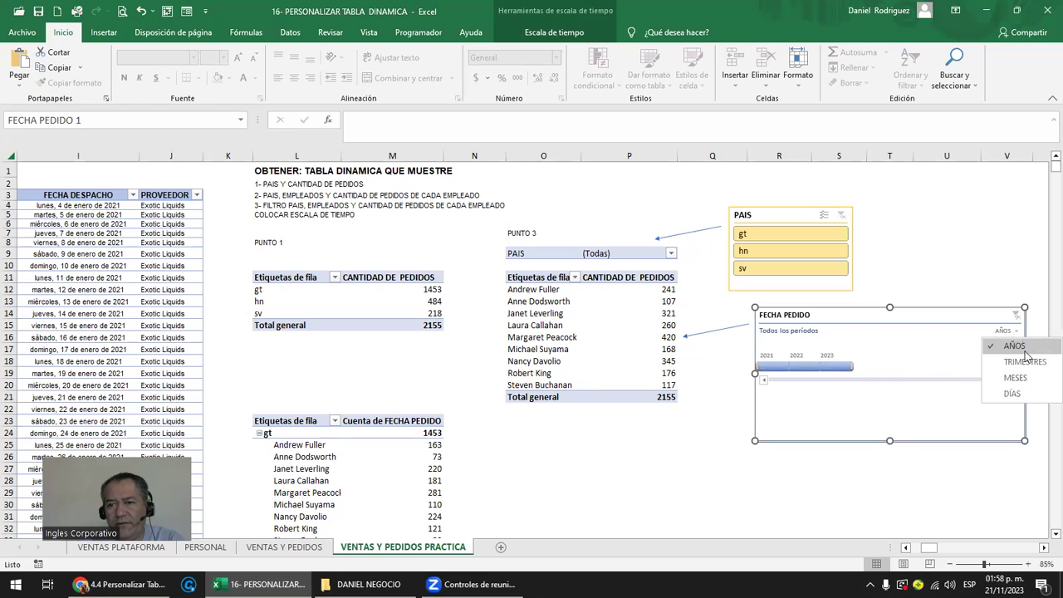
pyautogui.click(1025, 360)
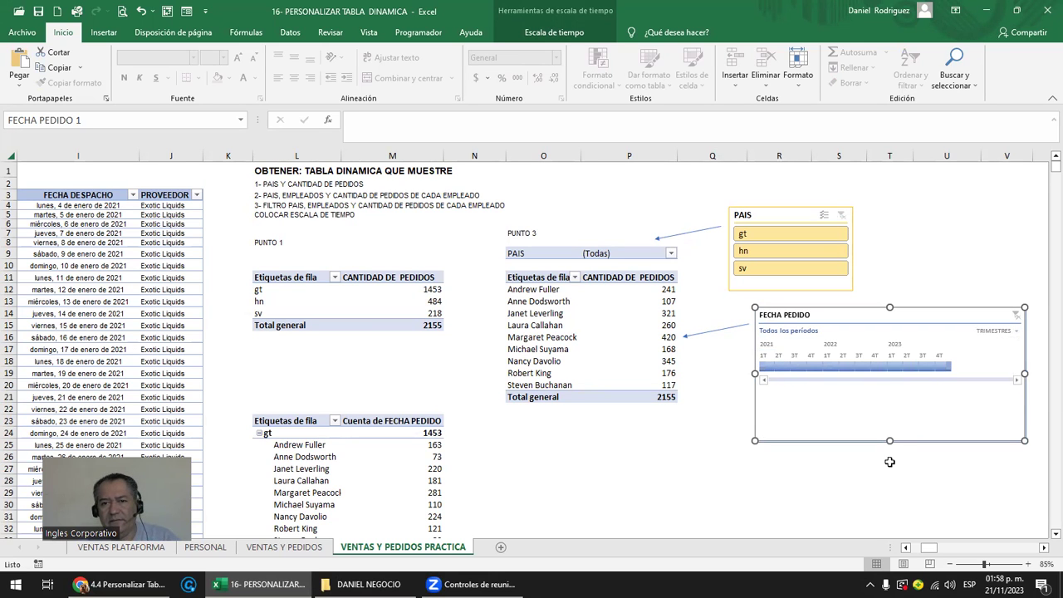
pyautogui.keyDown('ctrl'); pyautogui.scroll(1, 889, 461); pyautogui.keyUp('ctrl')
pyautogui.click(971, 331)
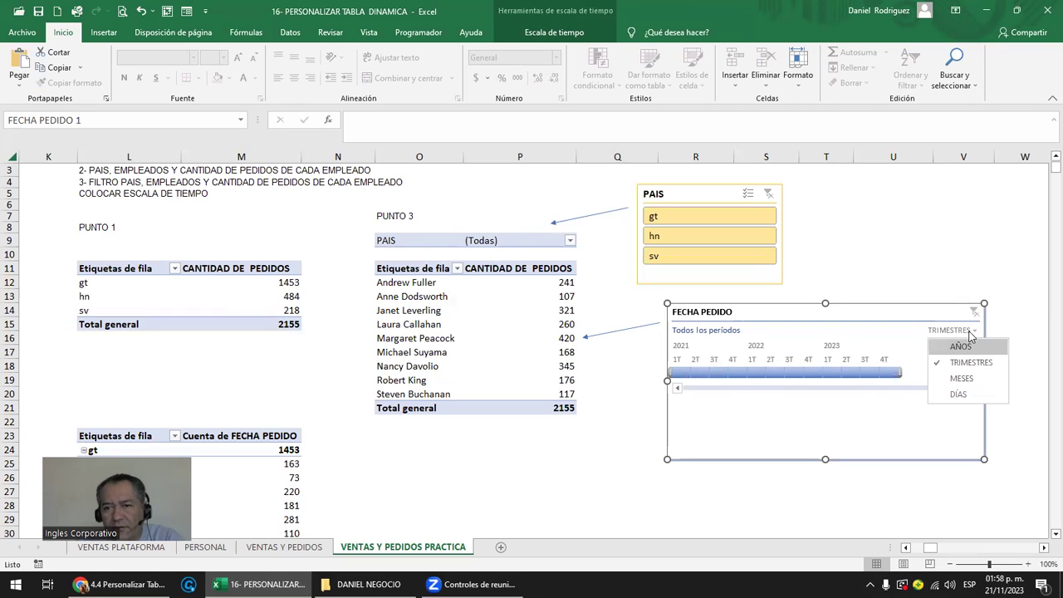
pyautogui.click(962, 378)
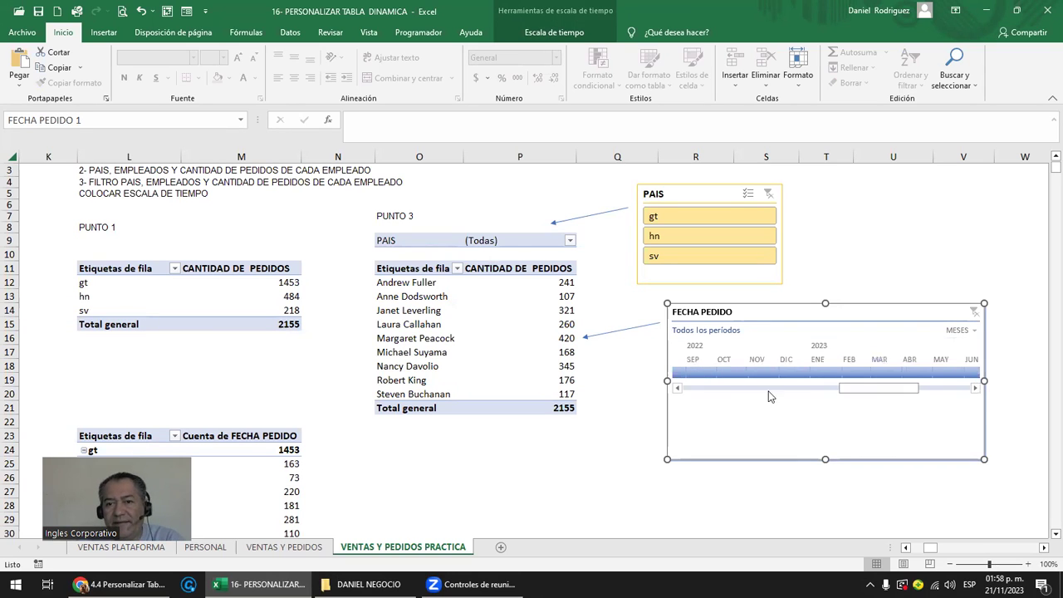
pyautogui.moveTo(854, 390); pyautogui.dragTo(682, 390)
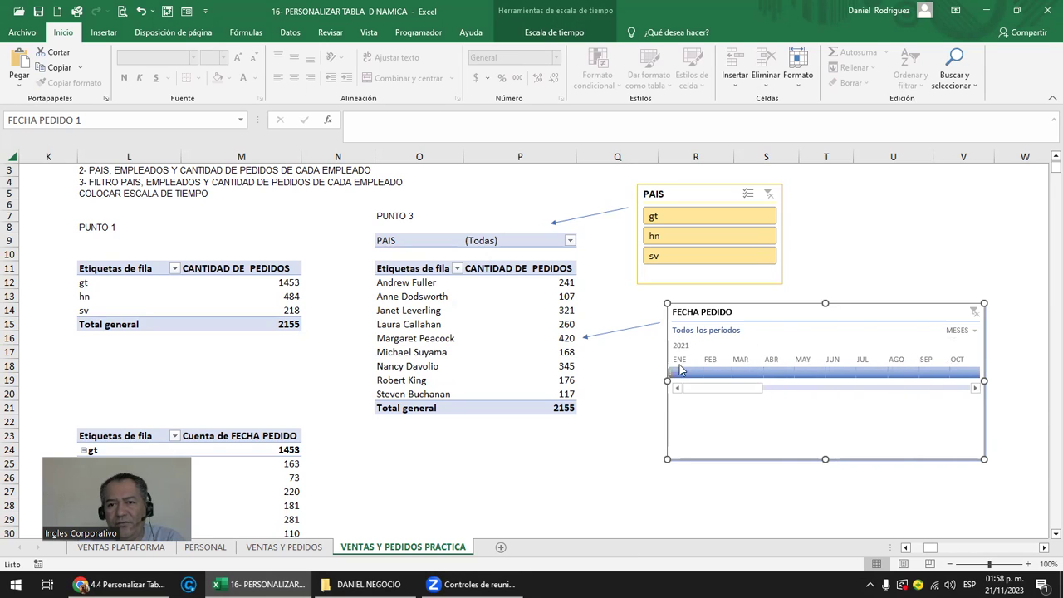
# Set the FECHA PEDIDO timeline to DÍAS and browse its days from early January 2021 into February.
pyautogui.click(968, 331)
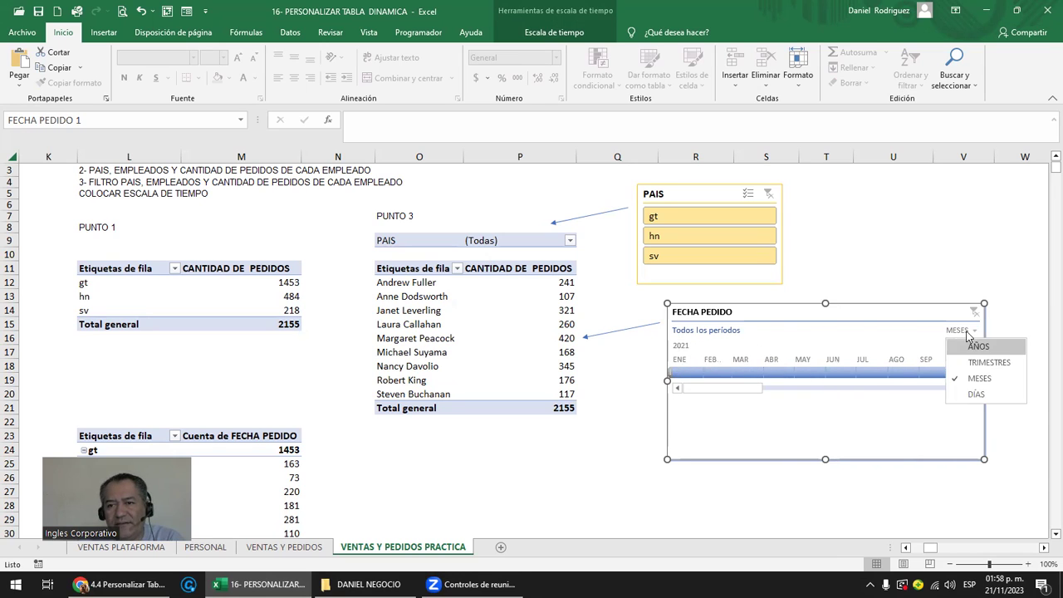
pyautogui.click(975, 394)
pyautogui.moveTo(715, 389); pyautogui.dragTo(682, 389)
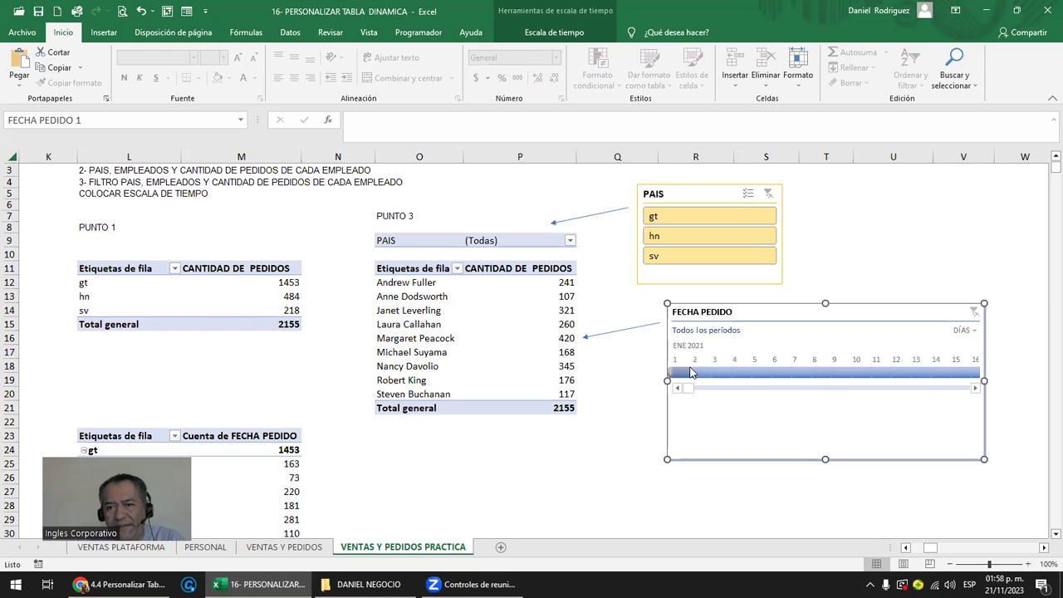
pyautogui.click(974, 388)
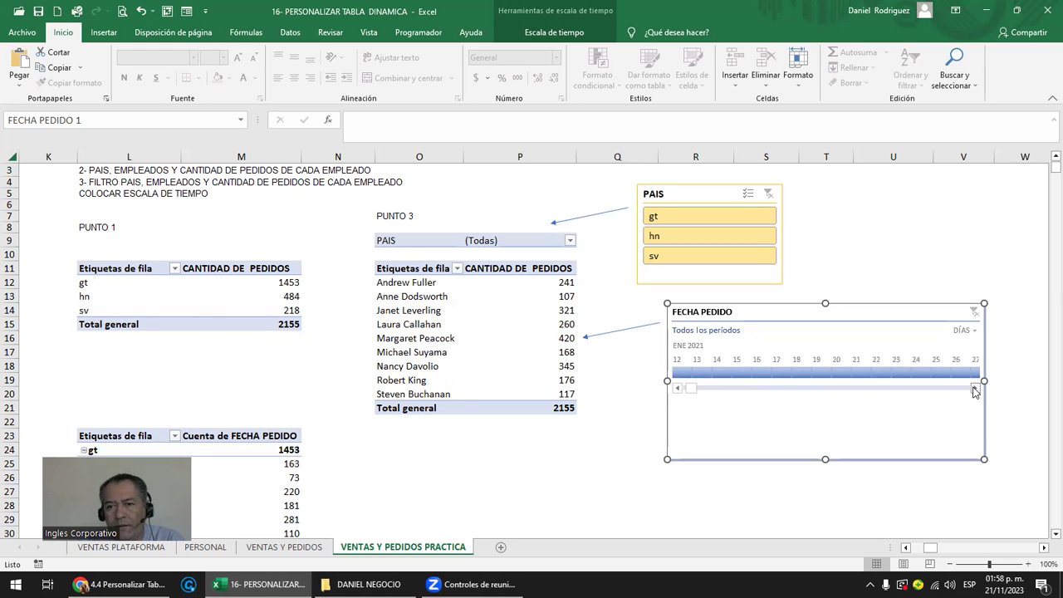
pyautogui.click(974, 388)
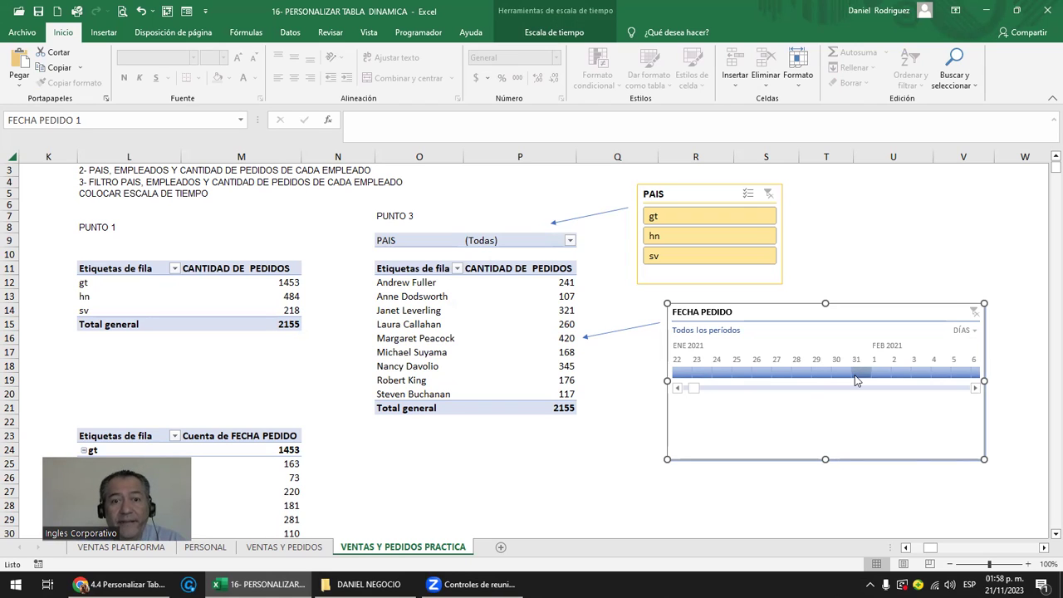
pyautogui.click(207, 228)
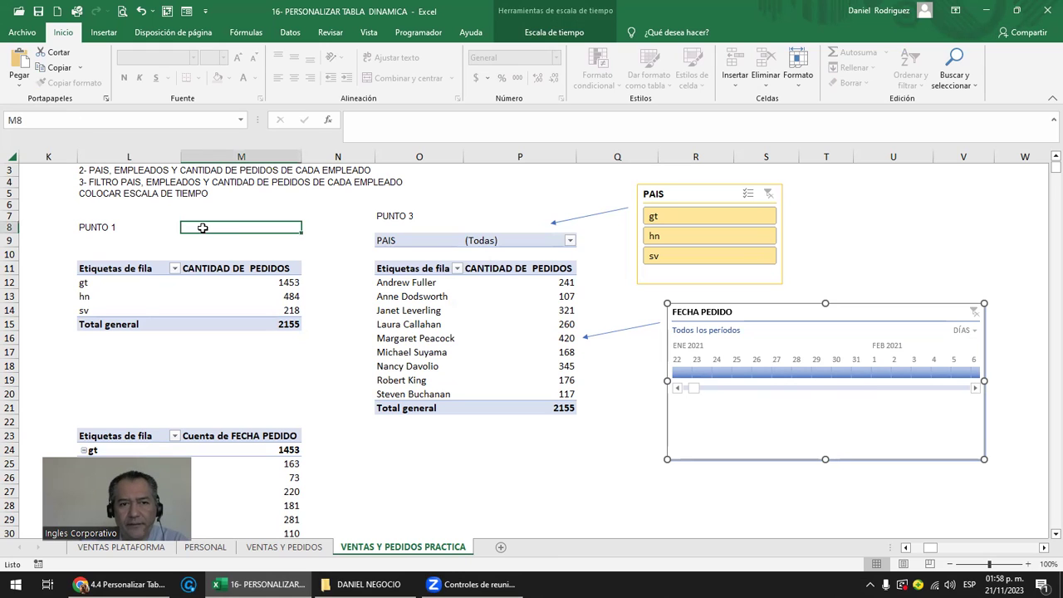
pyautogui.click(965, 331)
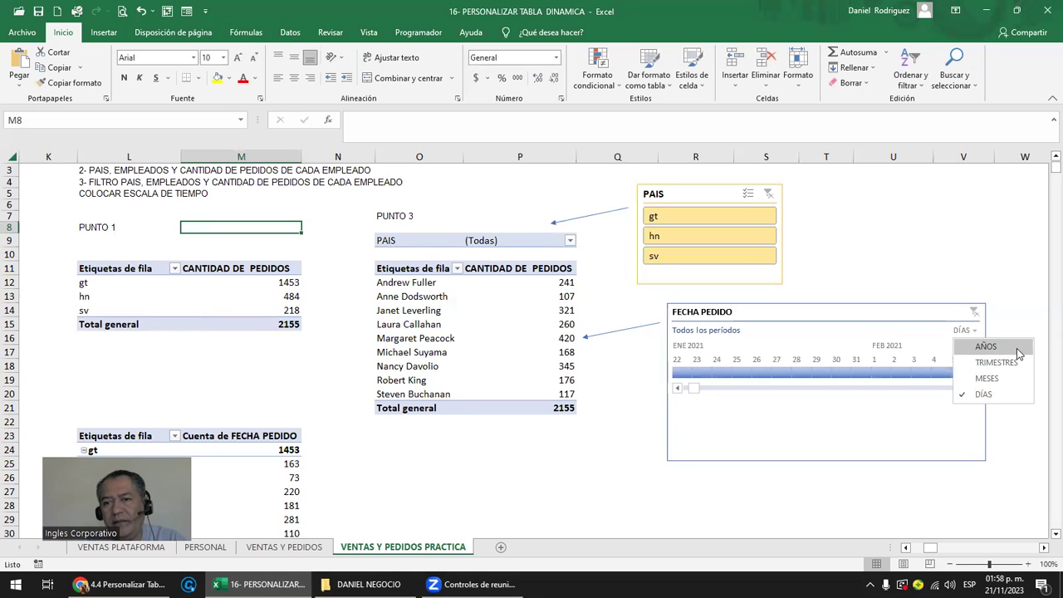
# Format the source table's whole FECHA PEDIDO column as Fecha corta.
pyautogui.click(588, 493)
pyautogui.press('Left')
pyautogui.hotkey('ctrl', 'Left')
pyautogui.hotkey('ctrl', 'Left')
pyautogui.hotkey('ctrl', 'Left')
pyautogui.hotkey('ctrl', 'Left')
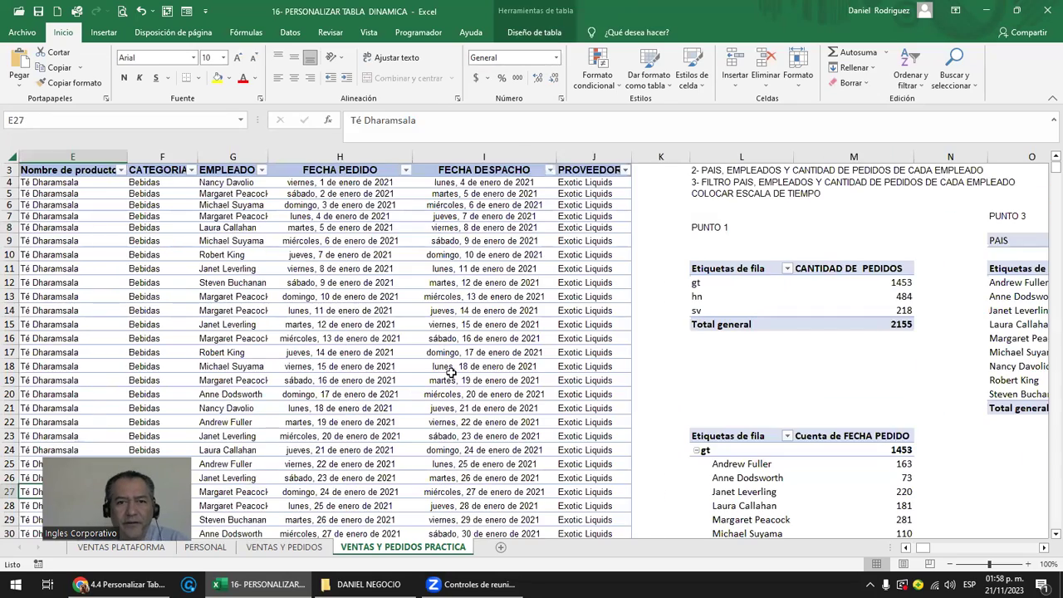
pyautogui.scroll(1, 451, 373)
pyautogui.keyDown('ctrl'); pyautogui.scroll(5, 513, 288); pyautogui.keyUp('ctrl')
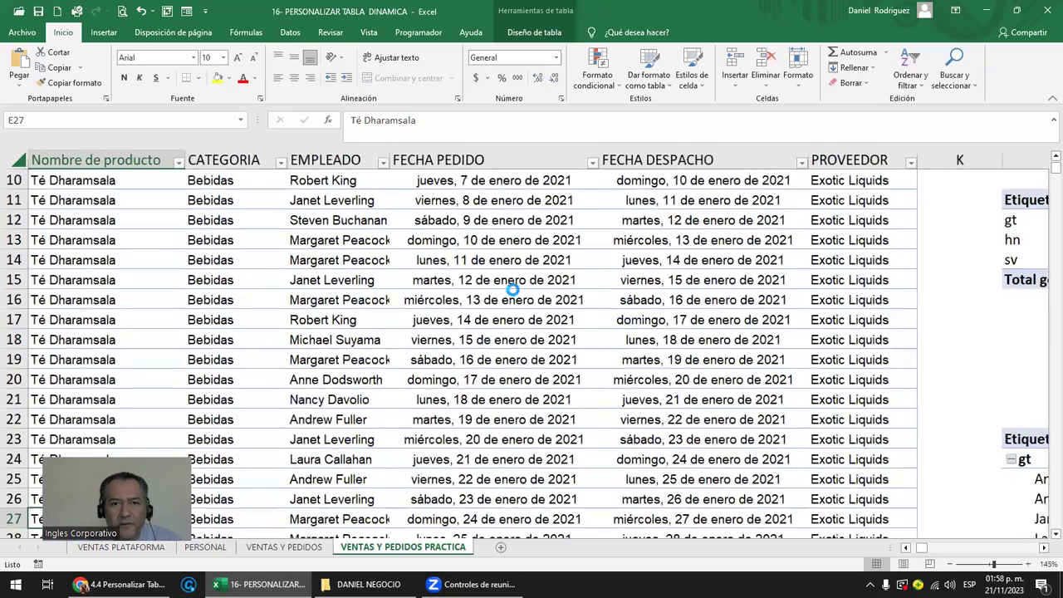
pyautogui.scroll(3, 512, 288)
pyautogui.click(580, 264)
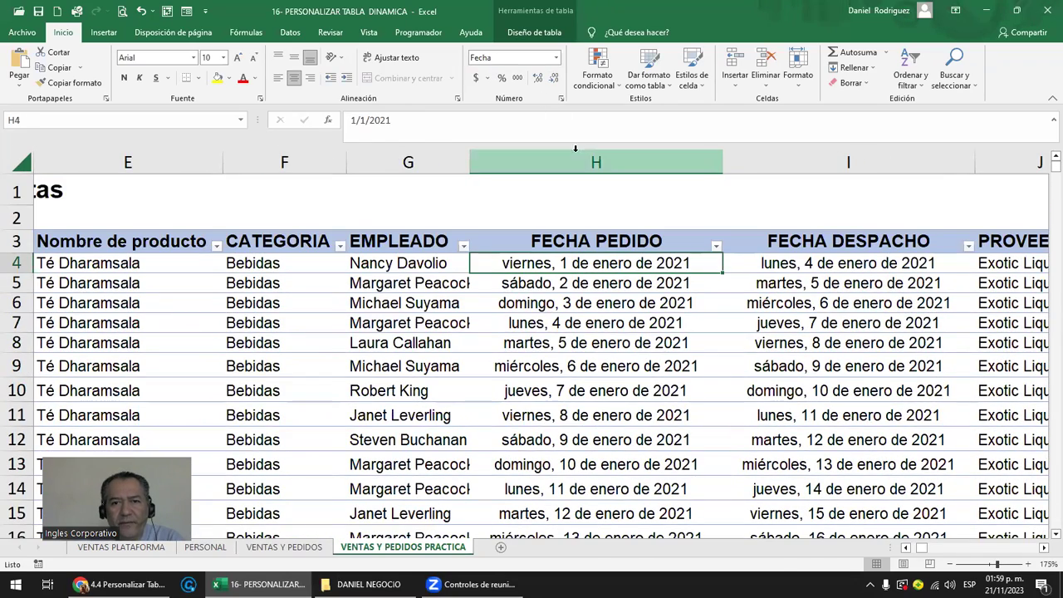
pyautogui.click(587, 160)
pyautogui.click(559, 56)
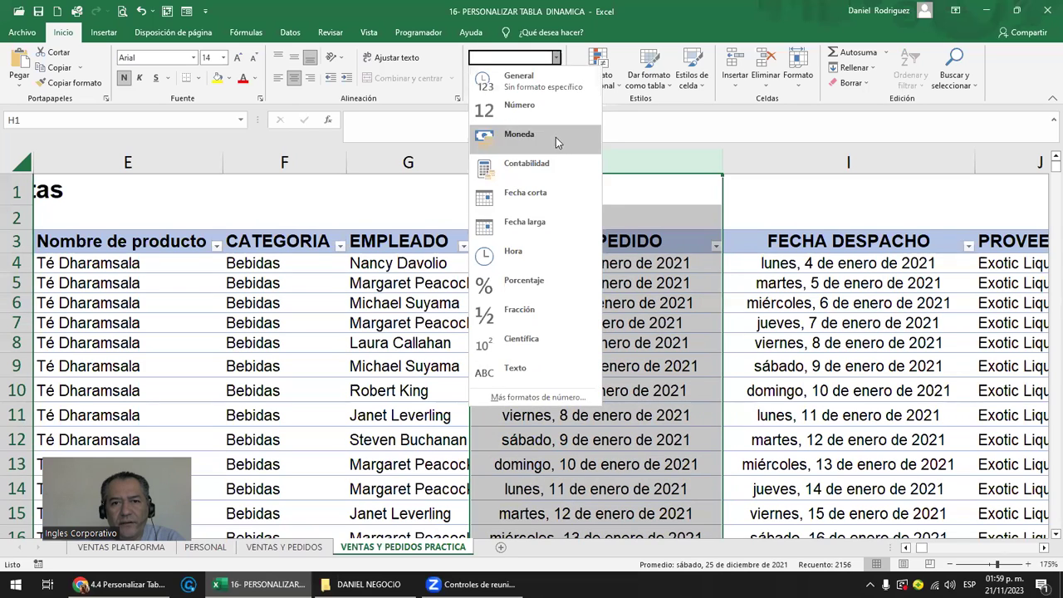
pyautogui.click(548, 194)
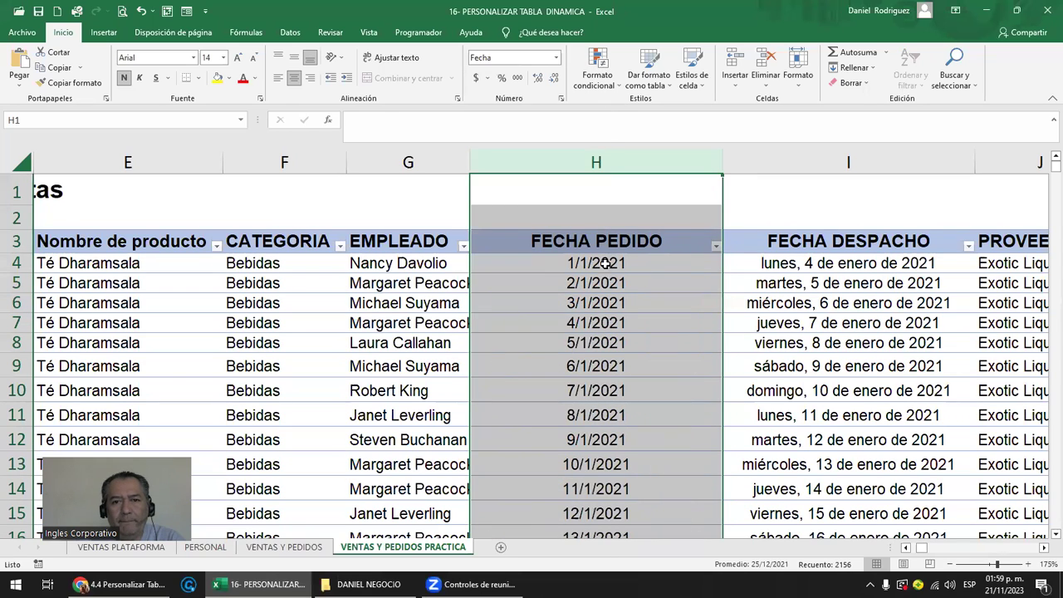
# Examine how the FECHA PEDIDO column filter groups dates by year, month and day, expanding 2022 and enero, without applying a filter.
pyautogui.click(604, 264)
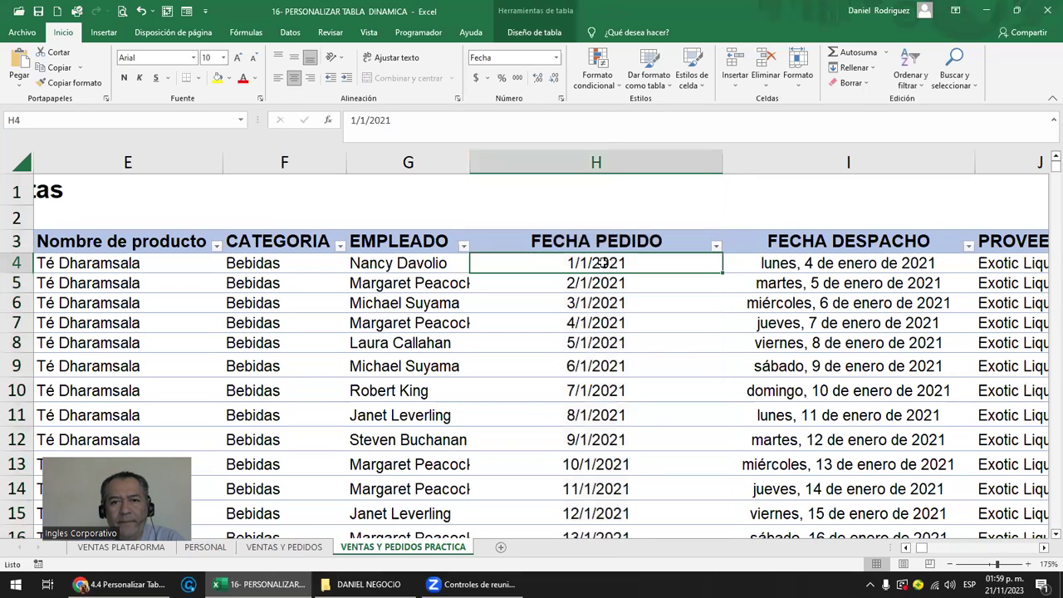
pyautogui.click(715, 247)
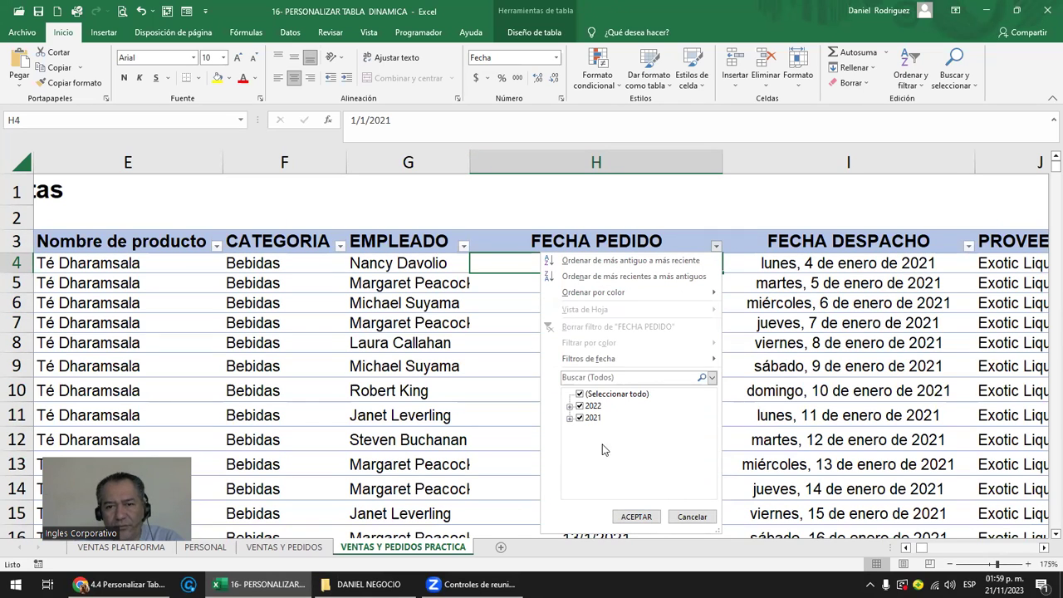
pyautogui.click(569, 406)
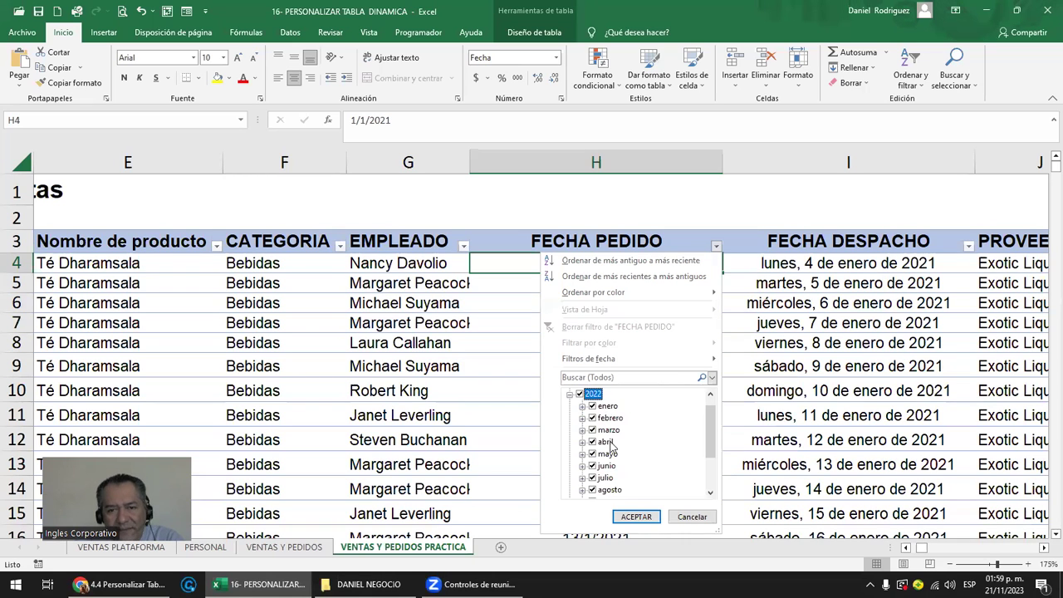
pyautogui.click(581, 405)
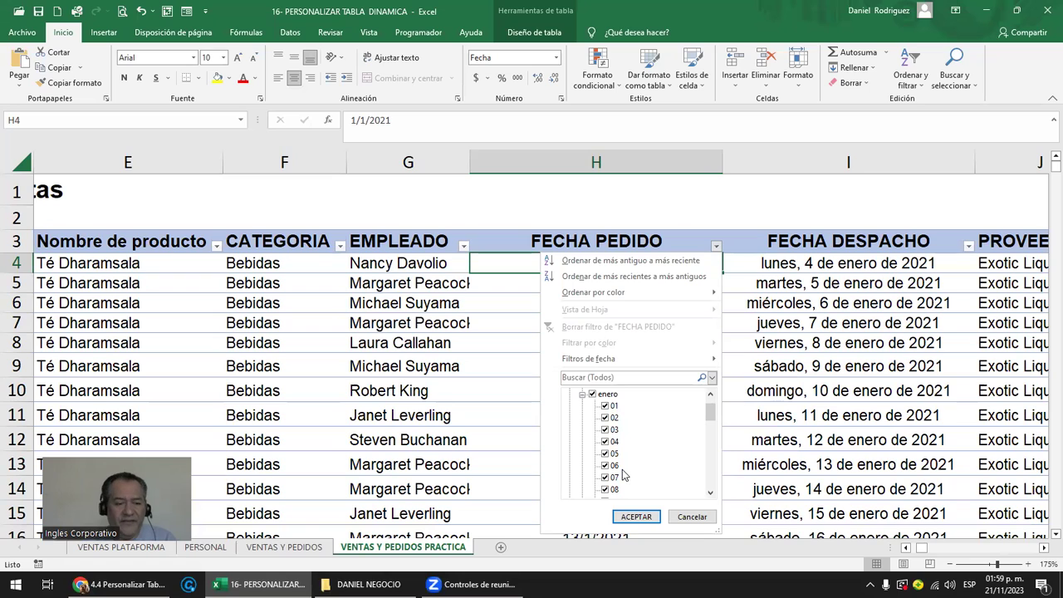
pyautogui.press('Escape')
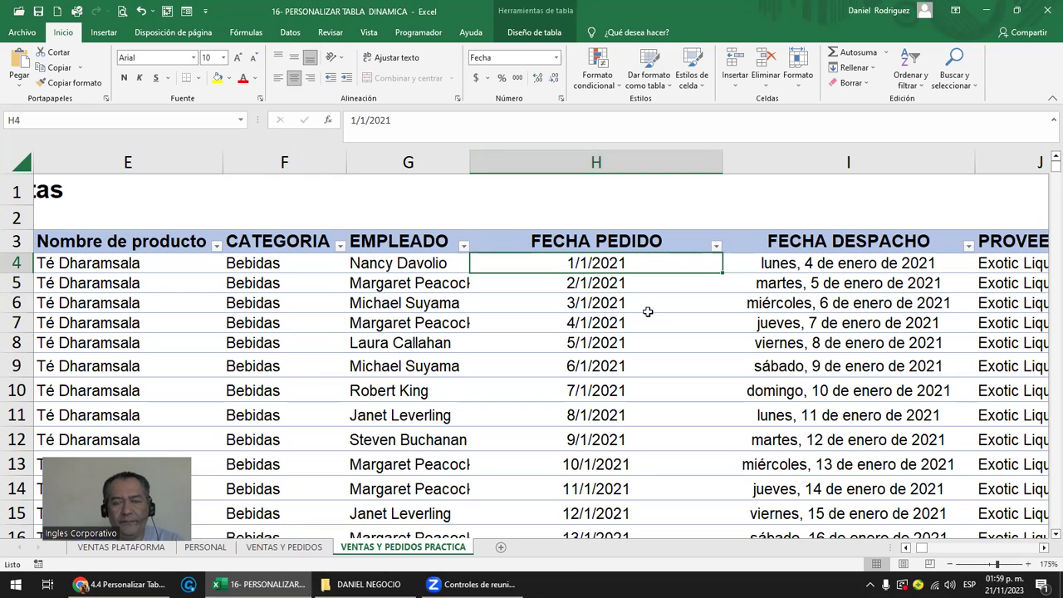
# Try replacing the first FECHA PEDIDO date in cell H4 with the text ENERO, and undo the entry.
pyautogui.write('ENERIO')
pyautogui.press('BackSpace')
pyautogui.press('BackSpace')
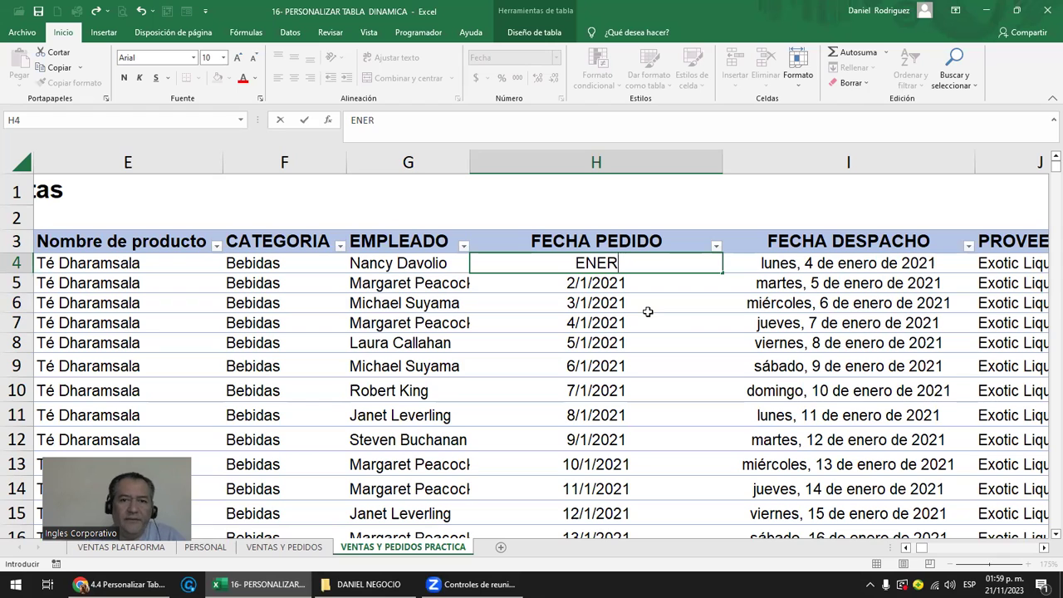
pyautogui.write('O')
pyautogui.press('Return')
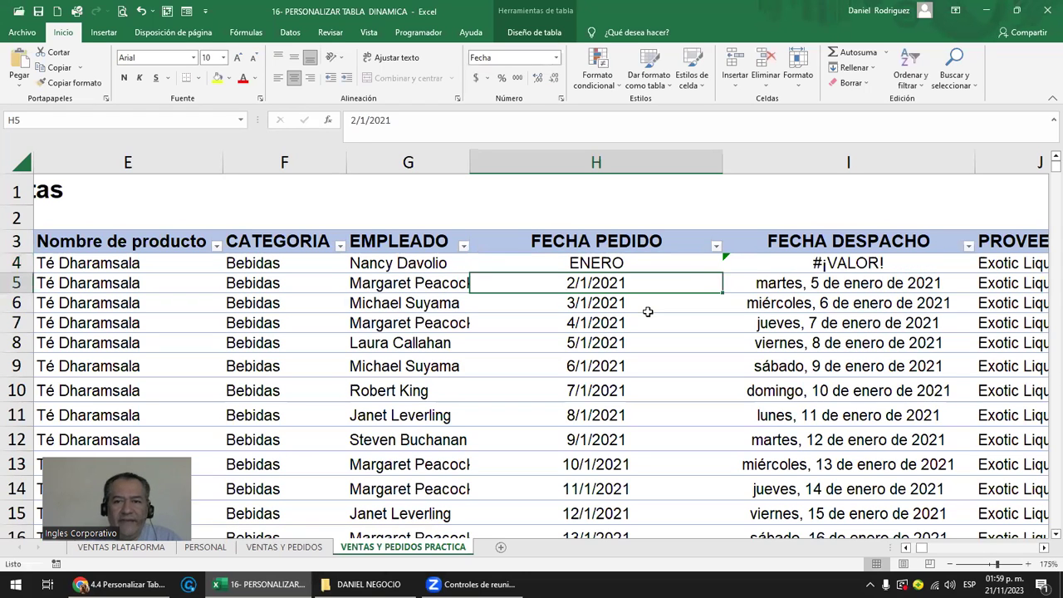
pyautogui.click(599, 156)
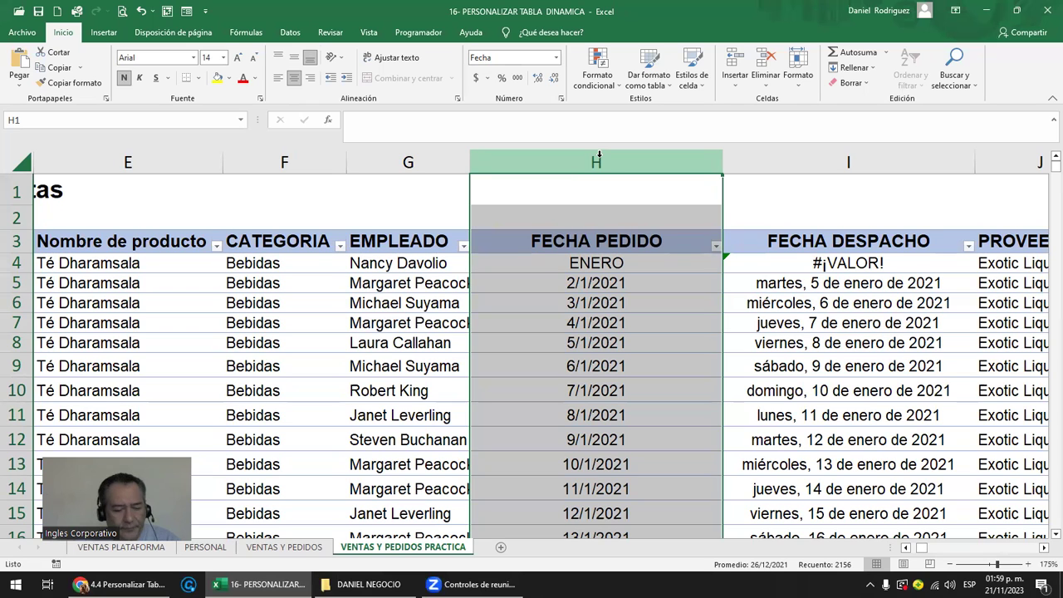
pyautogui.hotkey('ctrl', 'z')
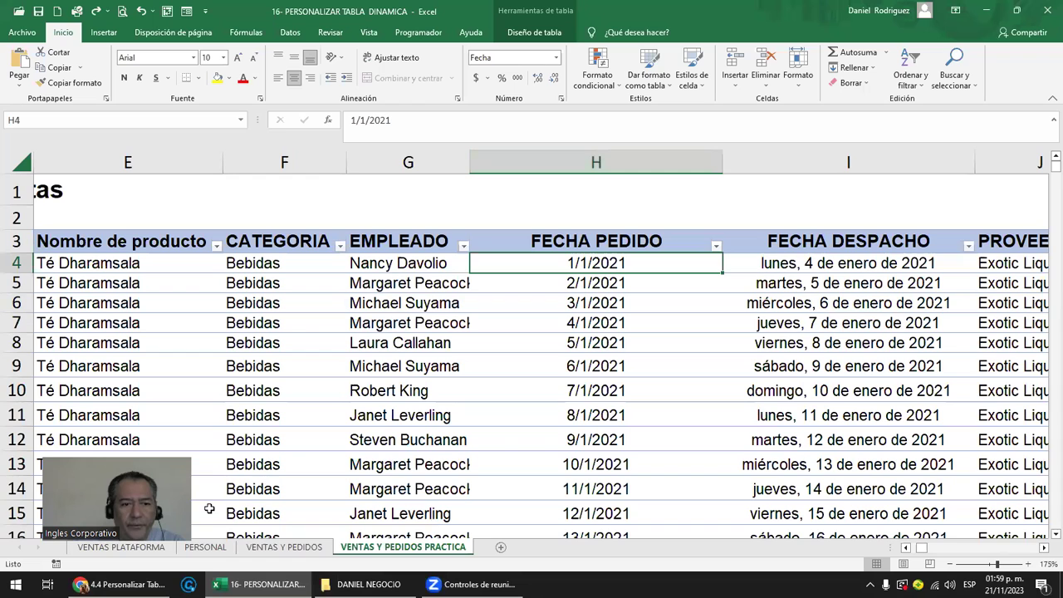
# Examine the separate Año and Mes columns of the sales table on the VENTAS PLATAFORMA sheet.
pyautogui.click(122, 546)
pyautogui.click(137, 316)
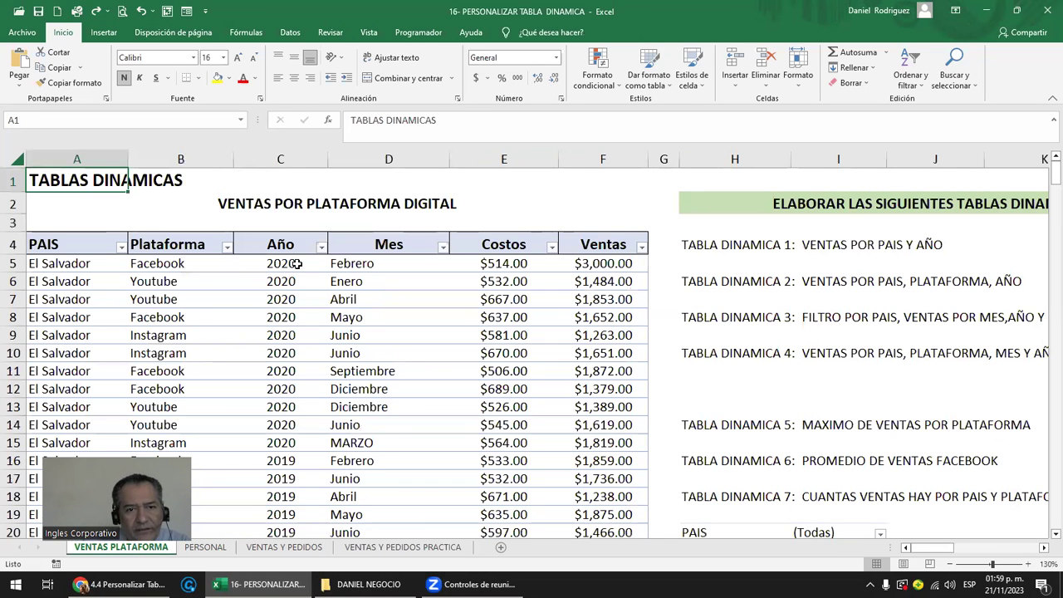
pyautogui.click(303, 265)
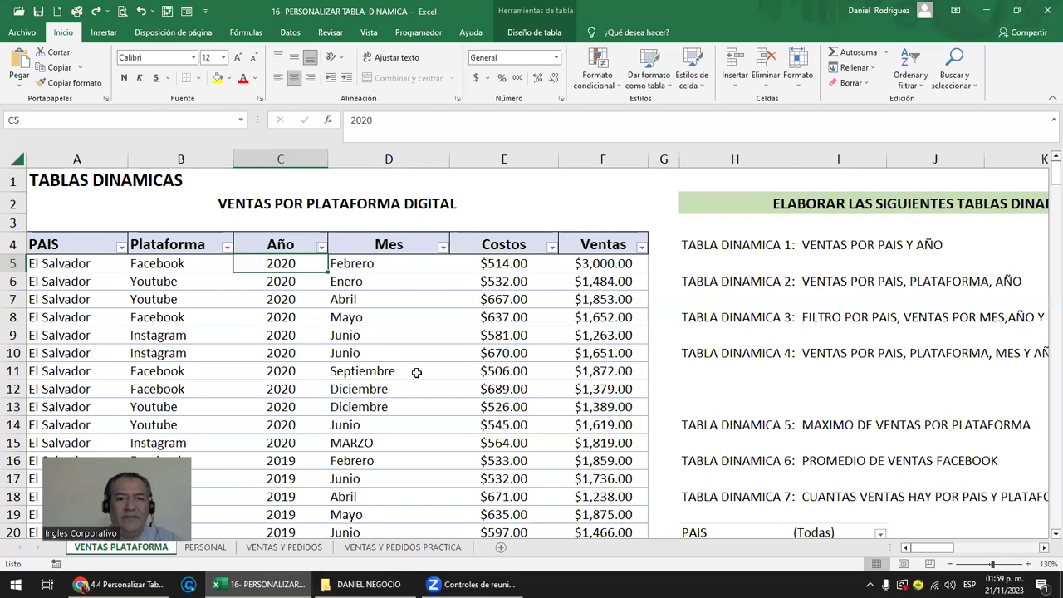
pyautogui.moveTo(286, 159); pyautogui.dragTo(380, 263)
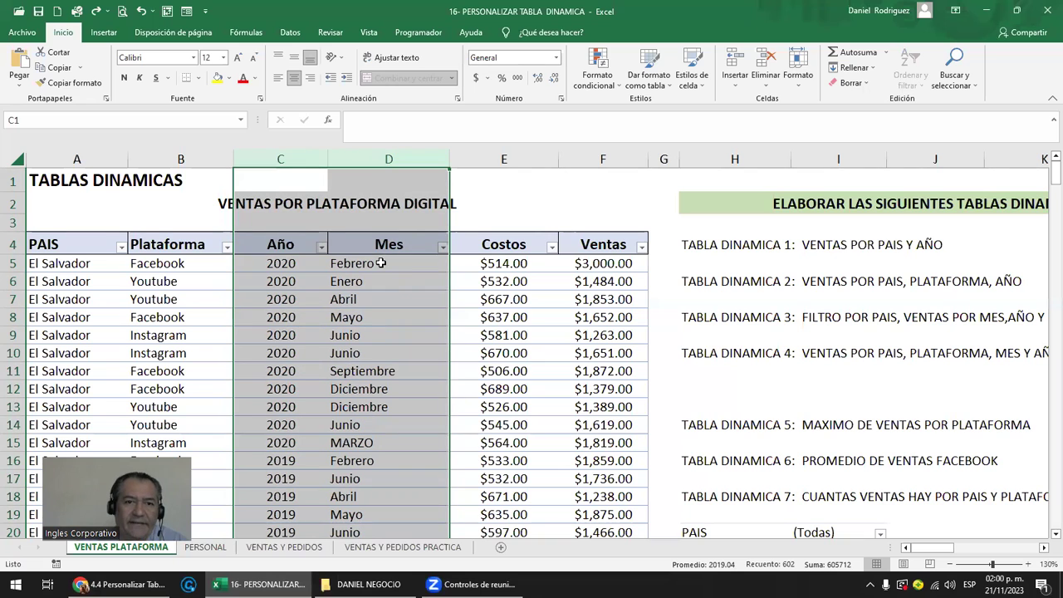
# Compare the first record's year in cell C5 with its month in cell D5 on the sales table.
pyautogui.click(286, 263)
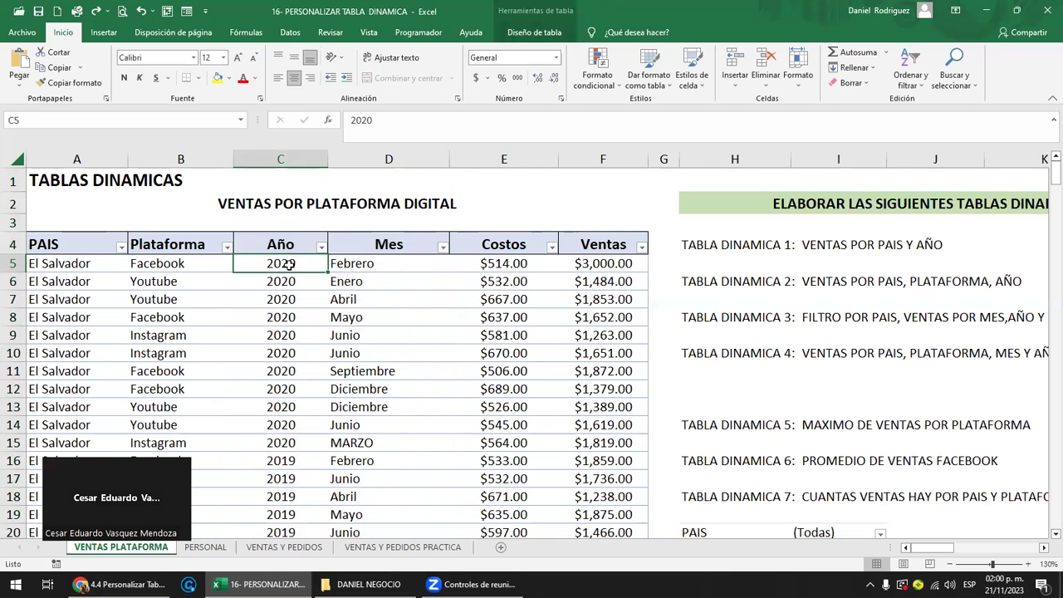
pyautogui.click(347, 264)
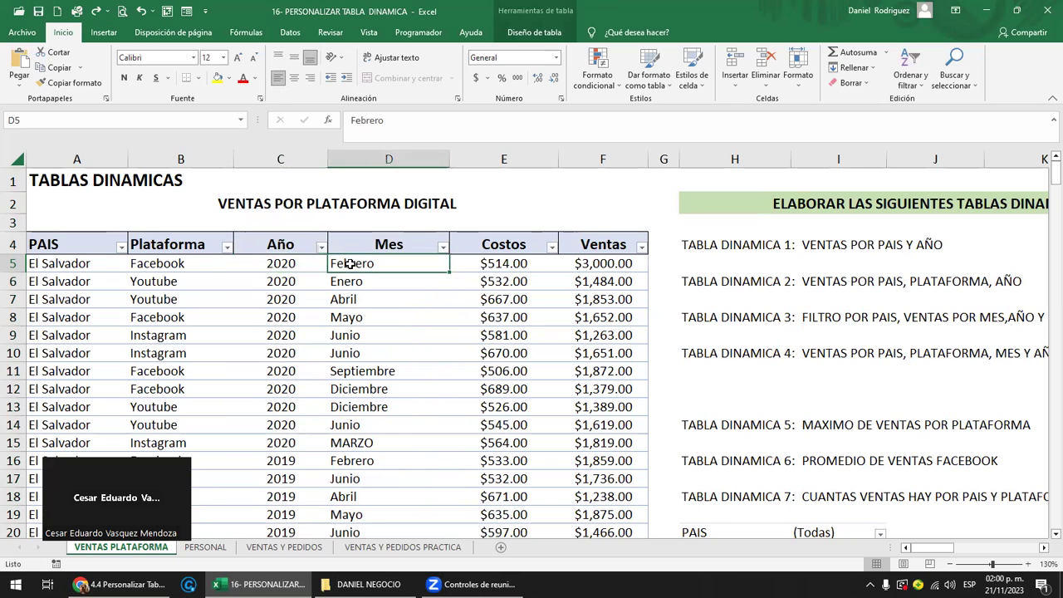
pyautogui.click(288, 267)
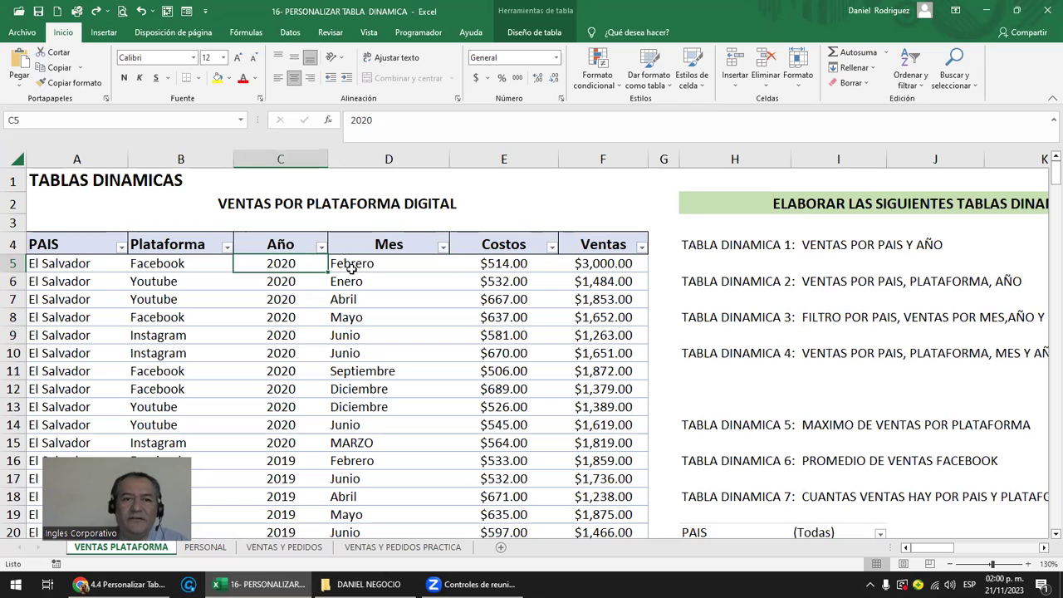
# Return to the VENTAS Y PEDIDOS PRACTICA sheet and examine the FECHA PEDIDO column filter's date groups, expanding 2022 and enero, without filtering.
pyautogui.click(257, 547)
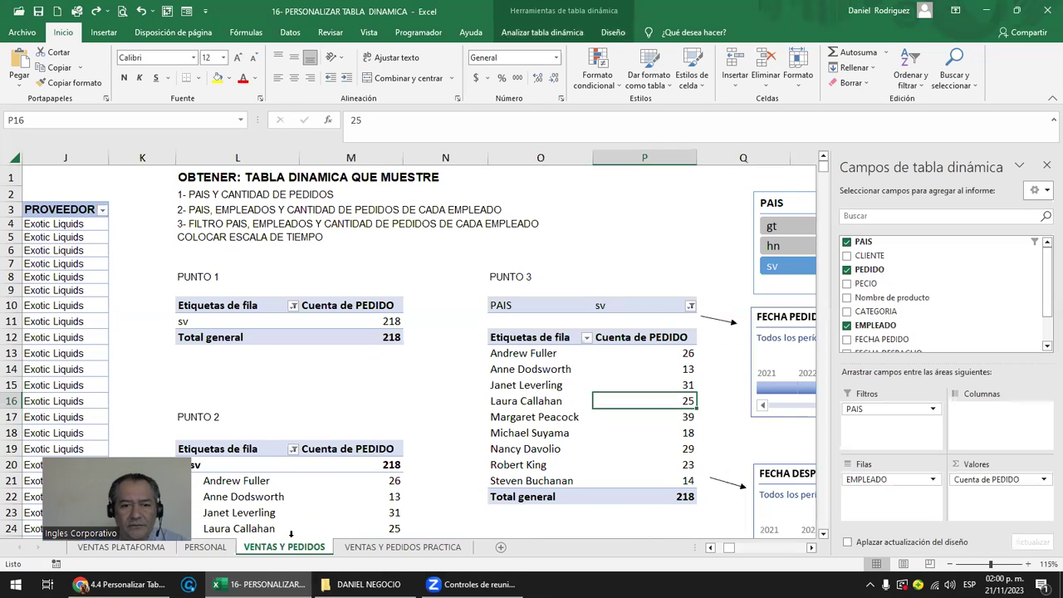
pyautogui.click(398, 547)
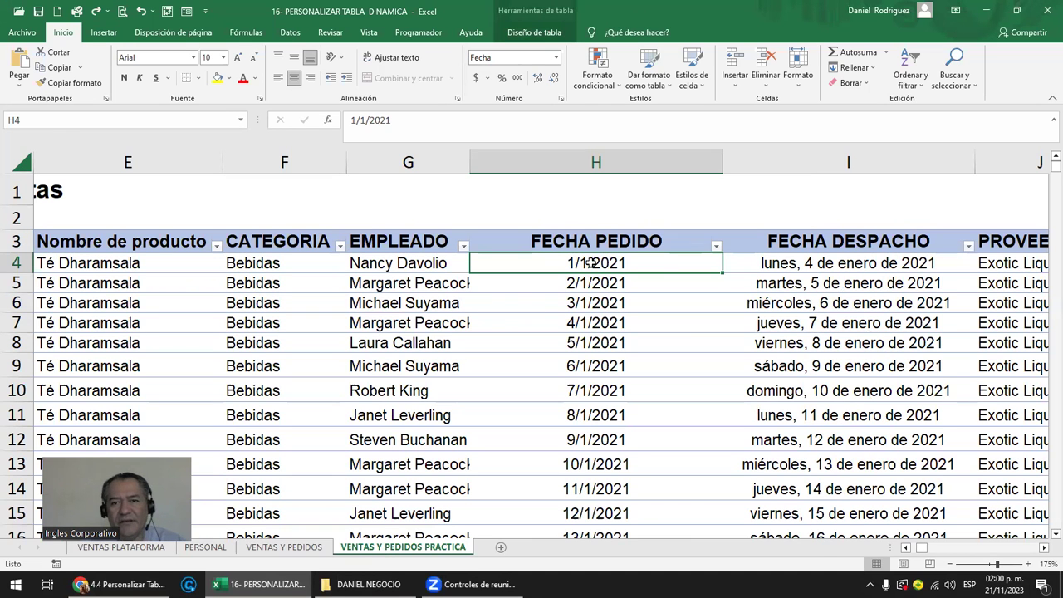
pyautogui.click(664, 239)
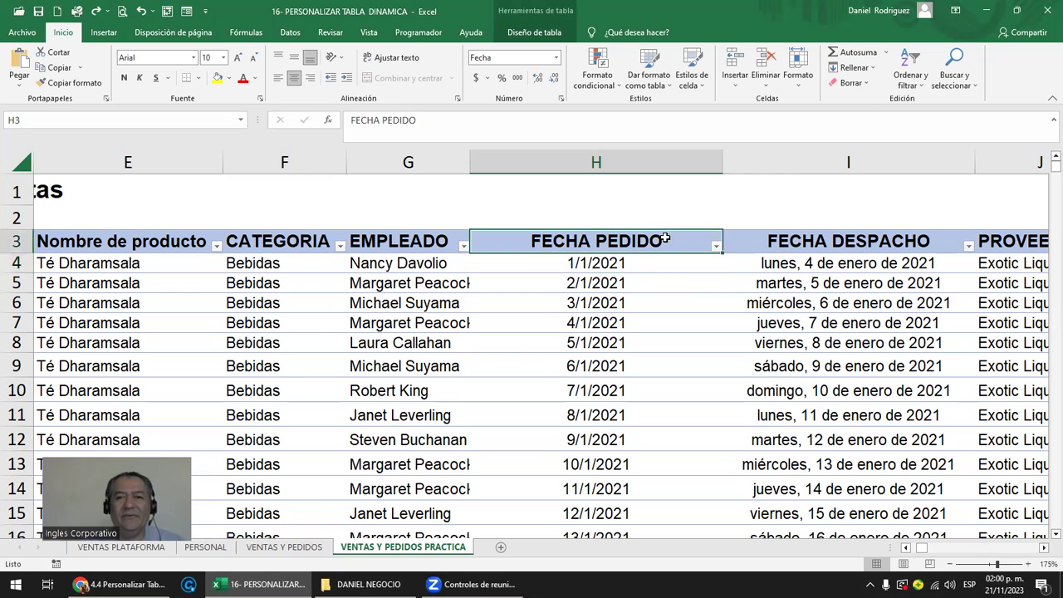
pyautogui.click(716, 246)
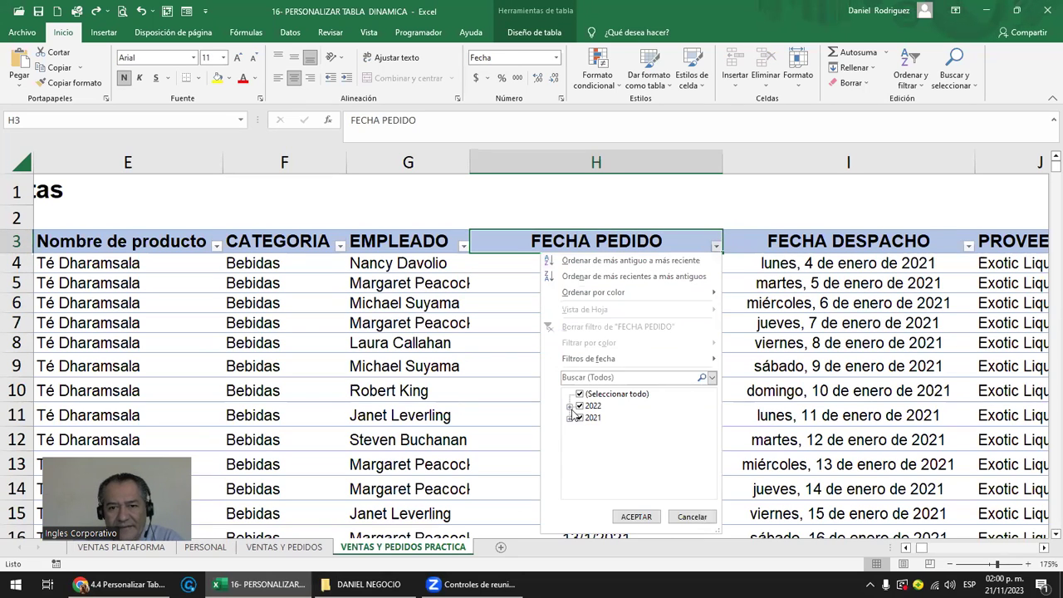
pyautogui.click(570, 406)
pyautogui.click(582, 407)
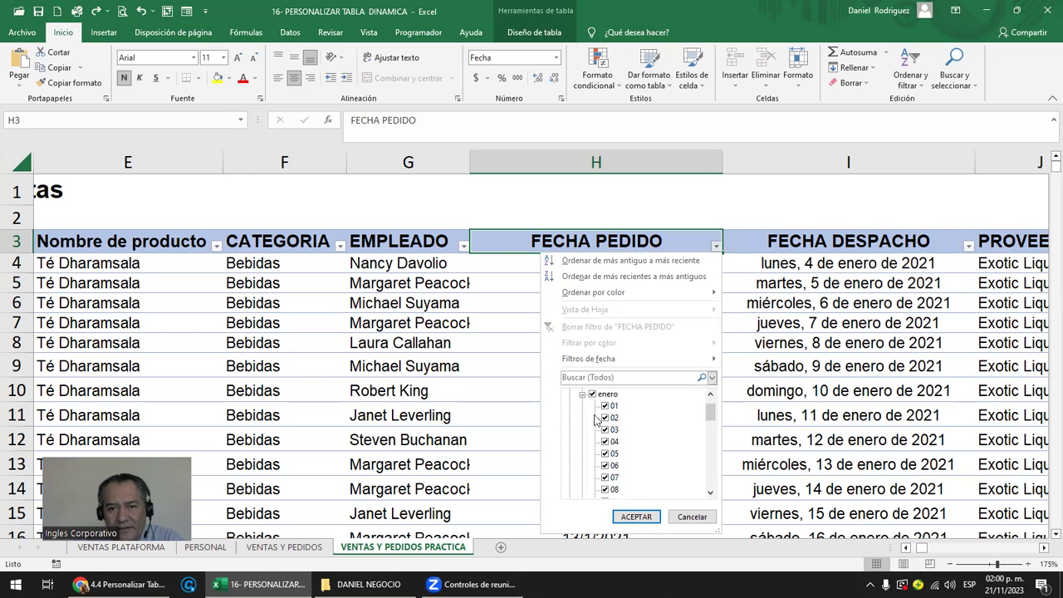
pyautogui.click(737, 199)
# Switch the FECHA PEDIDO timeline to MESES and filter the PUNTO 3 pivot table to feb 2021.
pyautogui.press('Right')
pyautogui.press('Right')
pyautogui.press('Right')
pyautogui.press('Right')
pyautogui.press('Right')
pyautogui.press('Right')
pyautogui.press('Right')
pyautogui.press('Right')
pyautogui.press('Right')
pyautogui.press('Right')
pyautogui.press('Right')
pyautogui.press('Right')
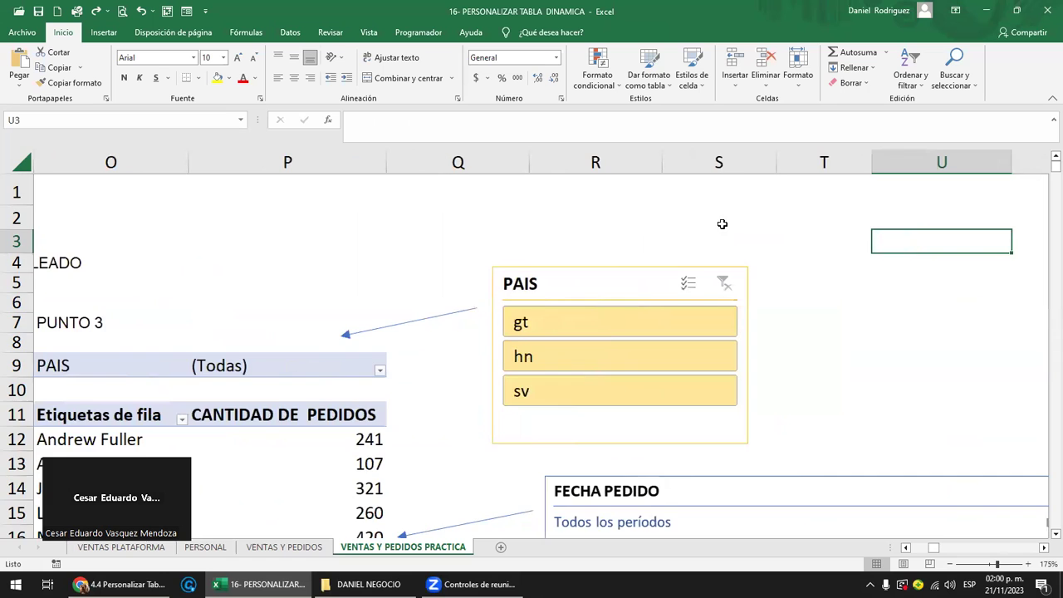
pyautogui.scroll(-3, 726, 288)
pyautogui.click(726, 288)
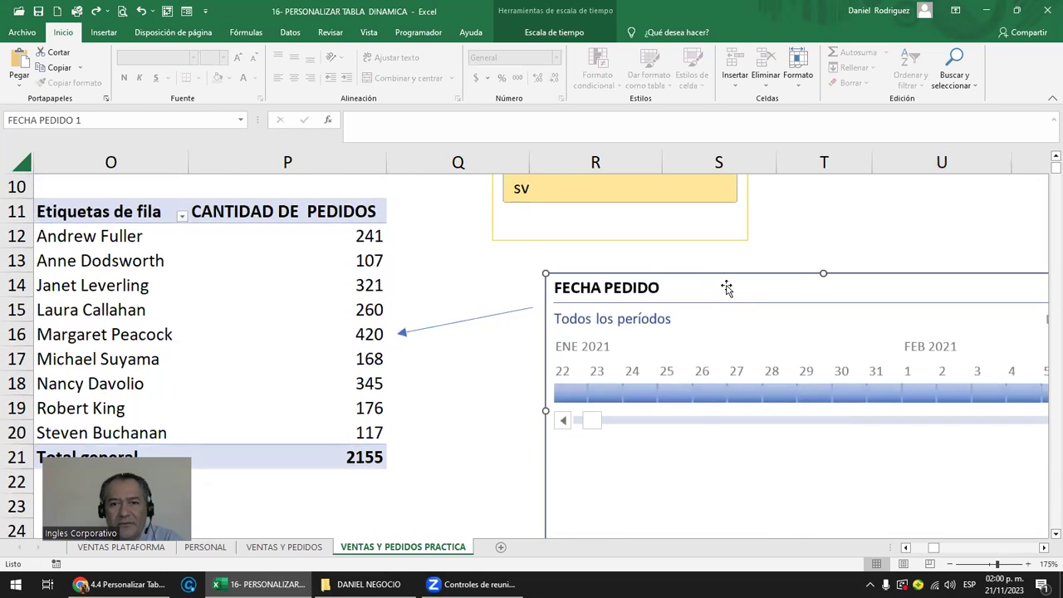
pyautogui.scroll(-2, 739, 303)
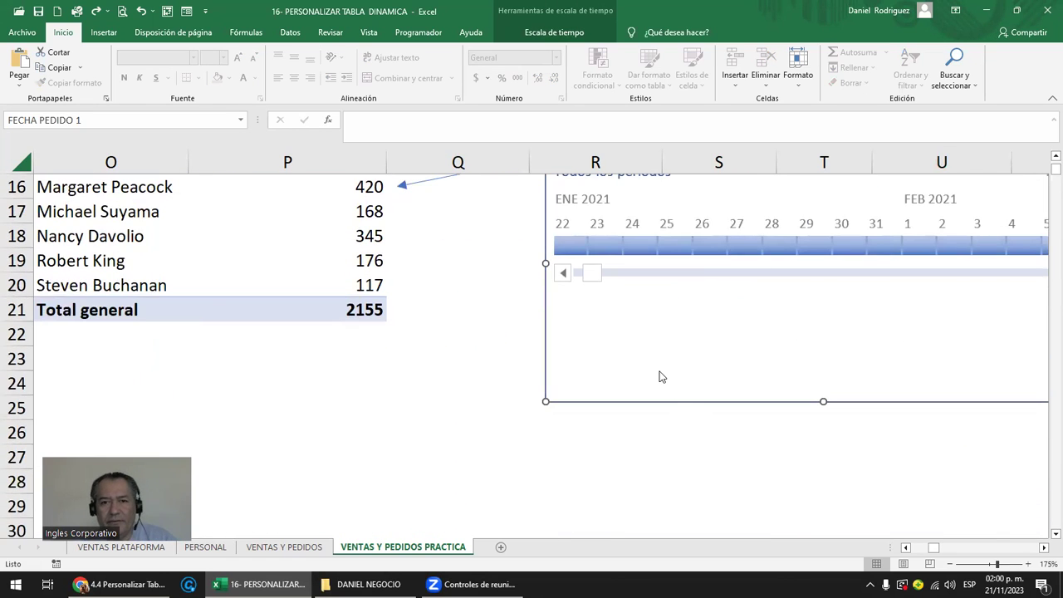
pyautogui.scroll(-2, 662, 377)
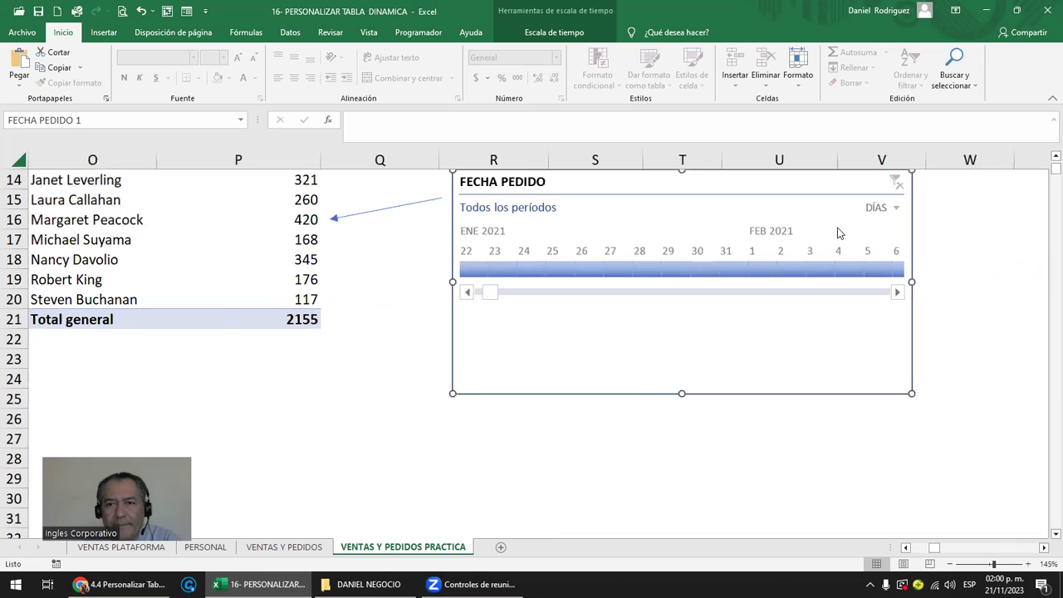
pyautogui.click(895, 208)
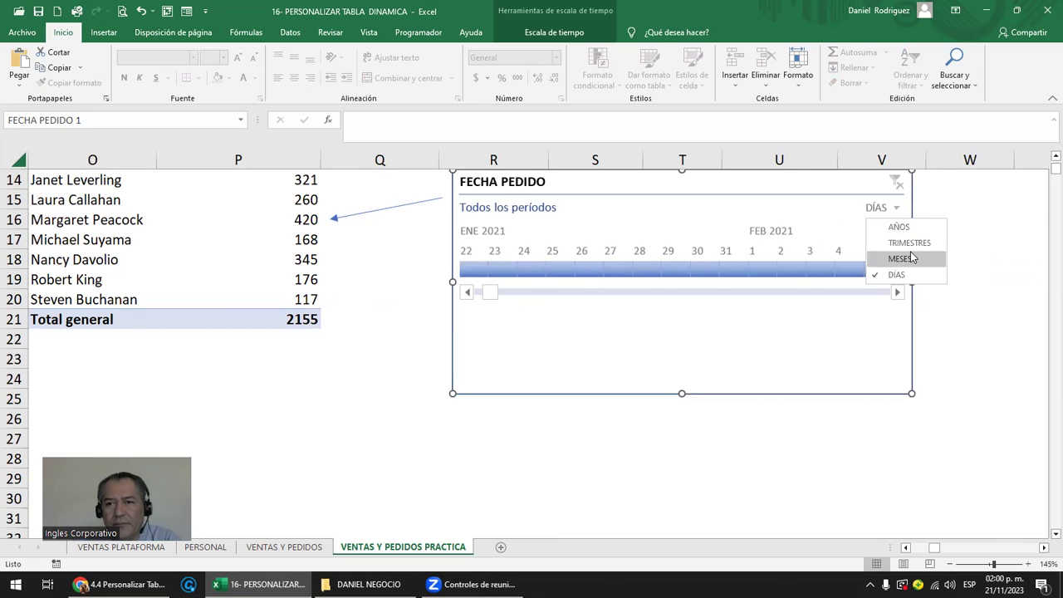
pyautogui.click(903, 258)
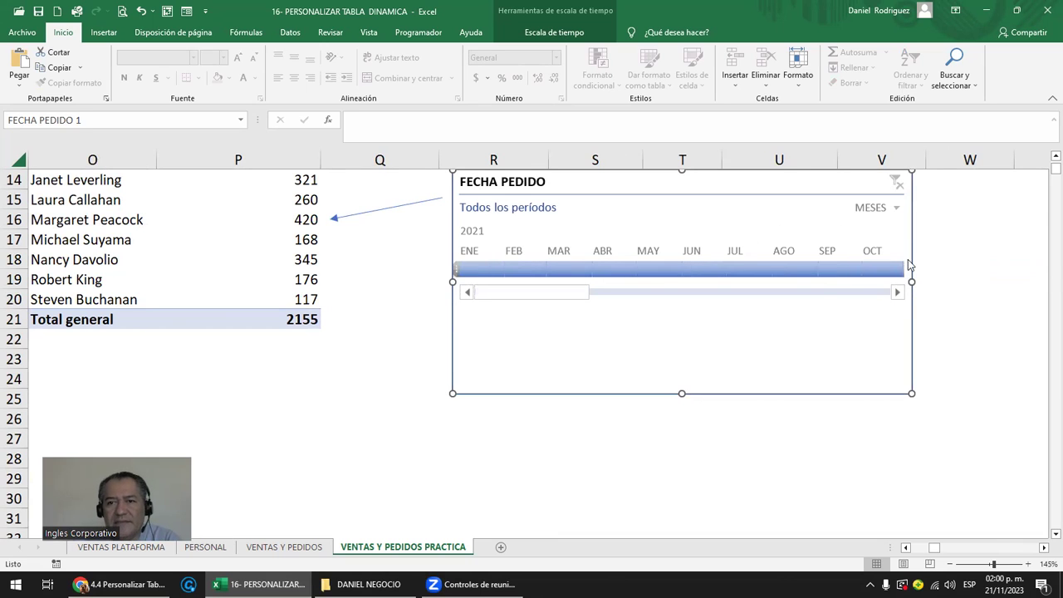
pyautogui.click(519, 270)
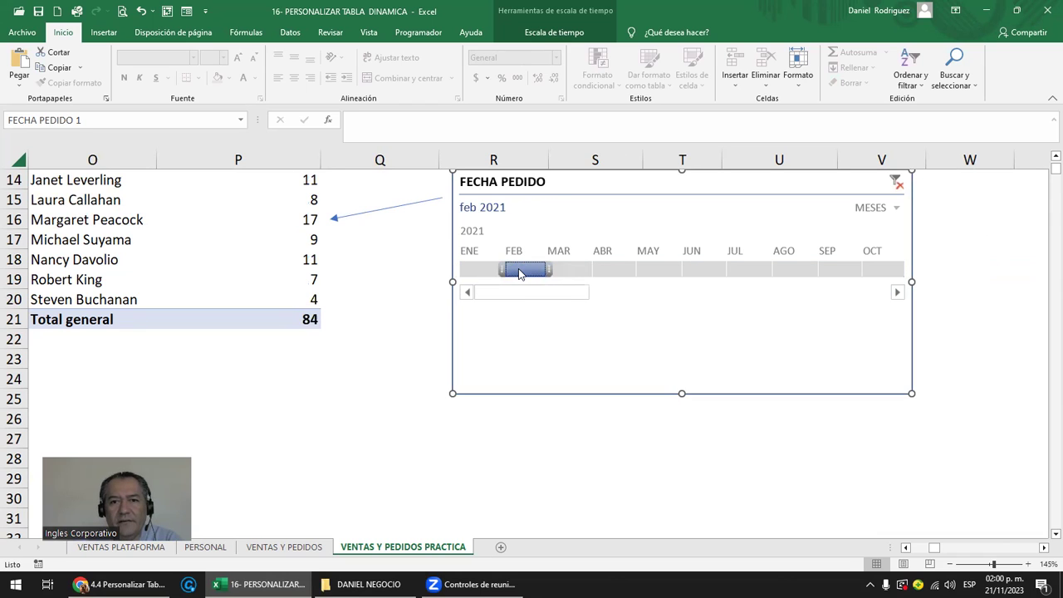
# Switch the FECHA PEDIDO timeline to DÍAS, filter to 2 feb 2021, and review the PUNTO 3 pivot table.
pyautogui.click(896, 209)
pyautogui.click(882, 276)
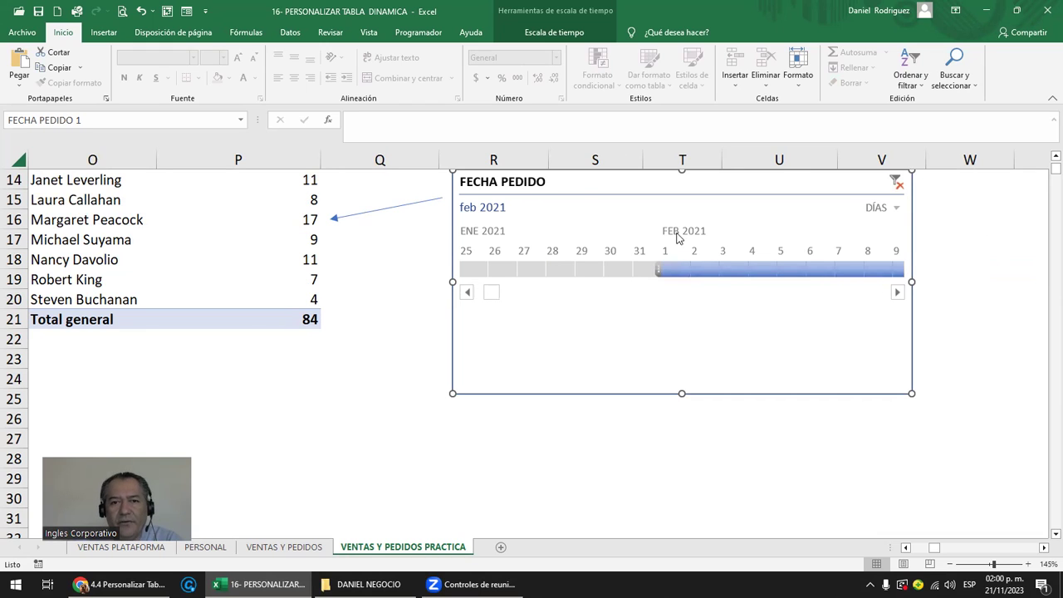
pyautogui.click(710, 274)
pyautogui.click(316, 239)
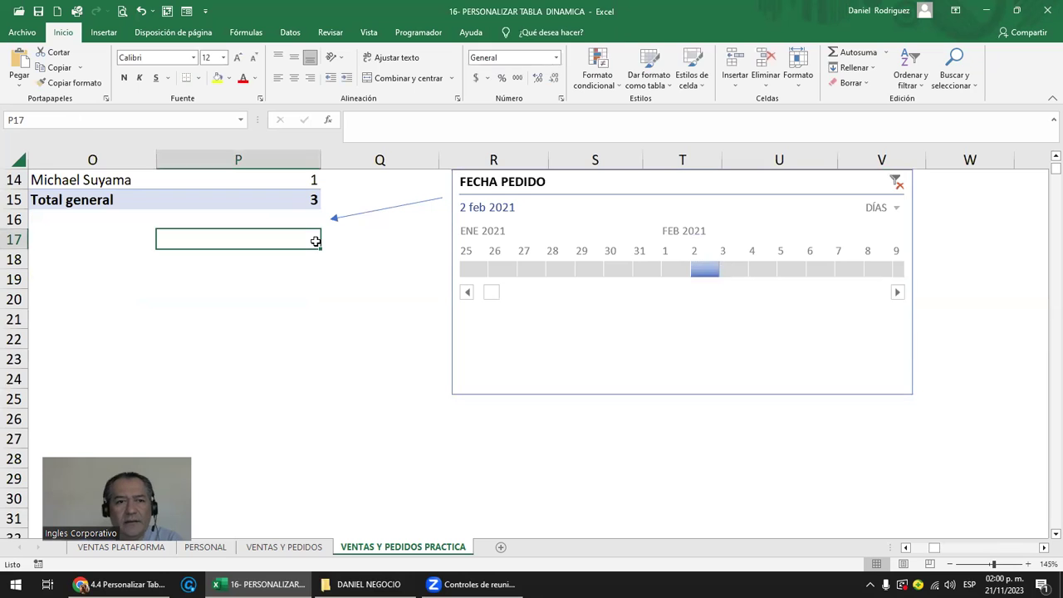
pyautogui.scroll(1, 316, 240)
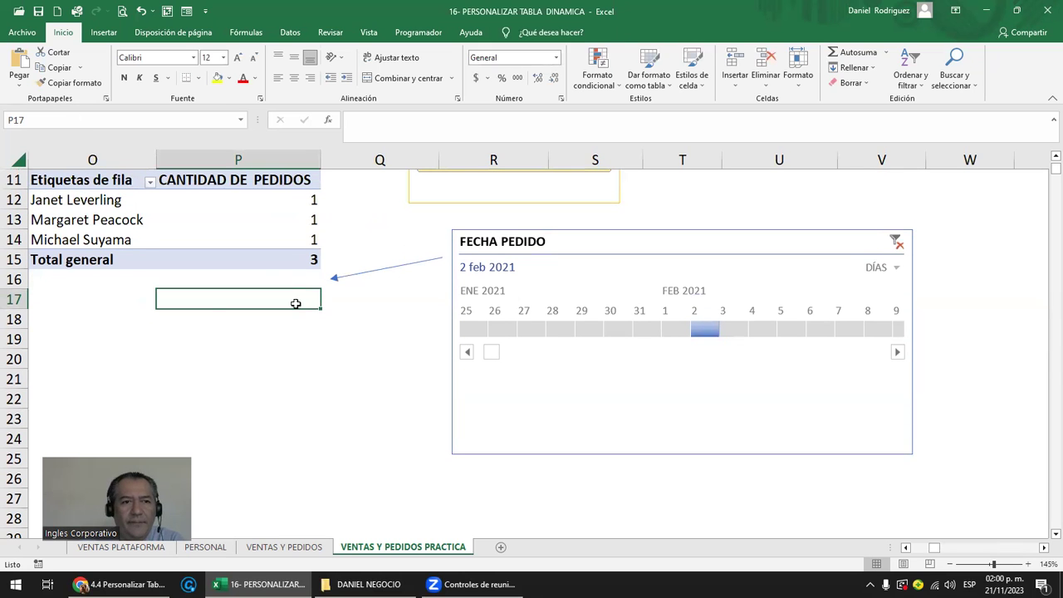
pyautogui.press('Left')
pyautogui.press('Left')
pyautogui.press('Left')
pyautogui.scroll(2, 206, 316)
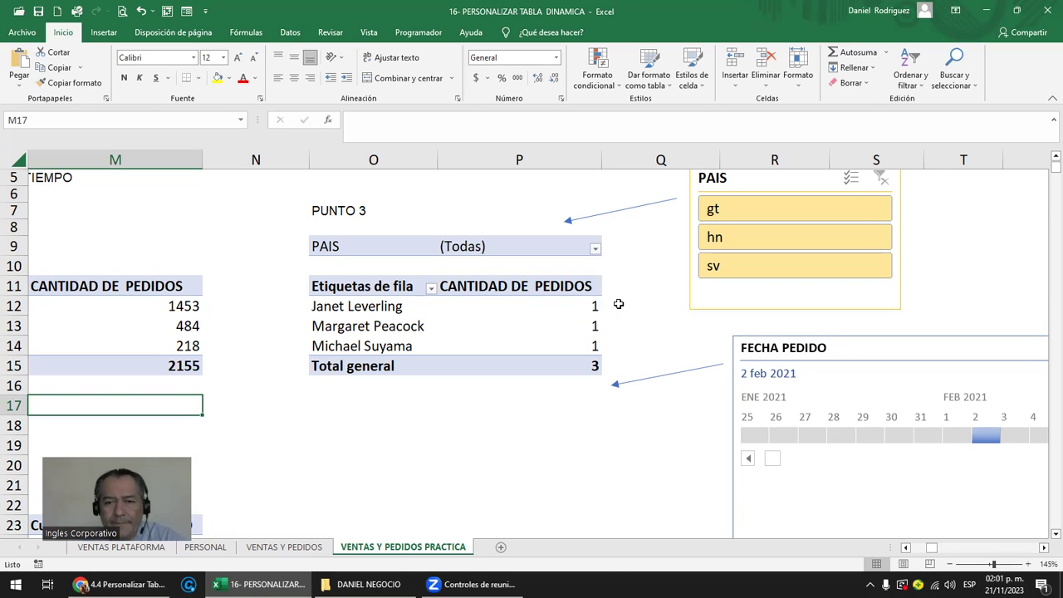
pyautogui.click(617, 399)
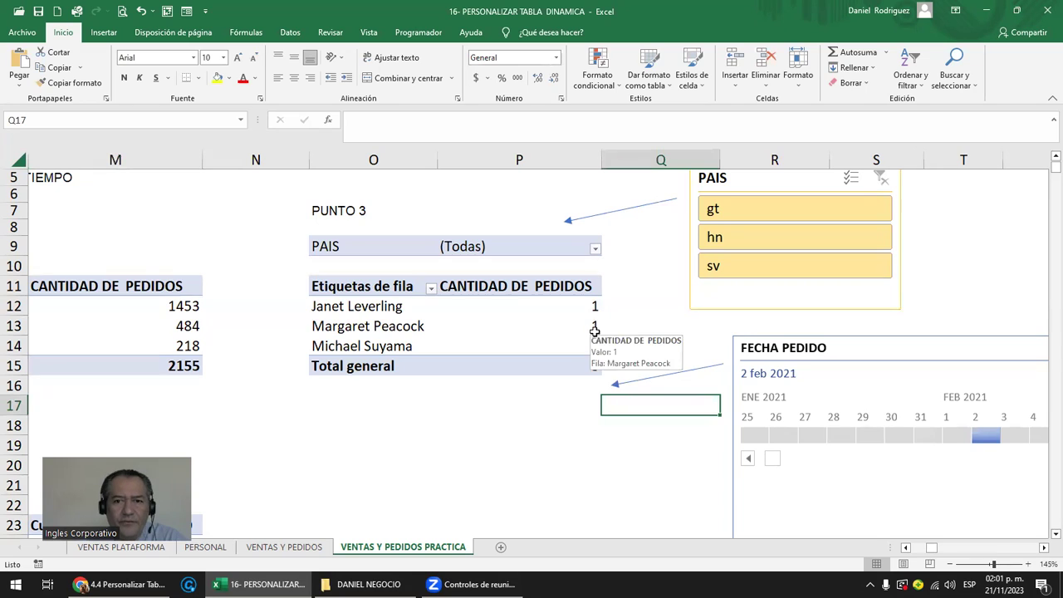
# Browse the FECHA PEDIDO timeline's later dates, then switch it to MESES and filter to dic 2023.
pyautogui.moveTo(774, 458); pyautogui.dragTo(1002, 463)
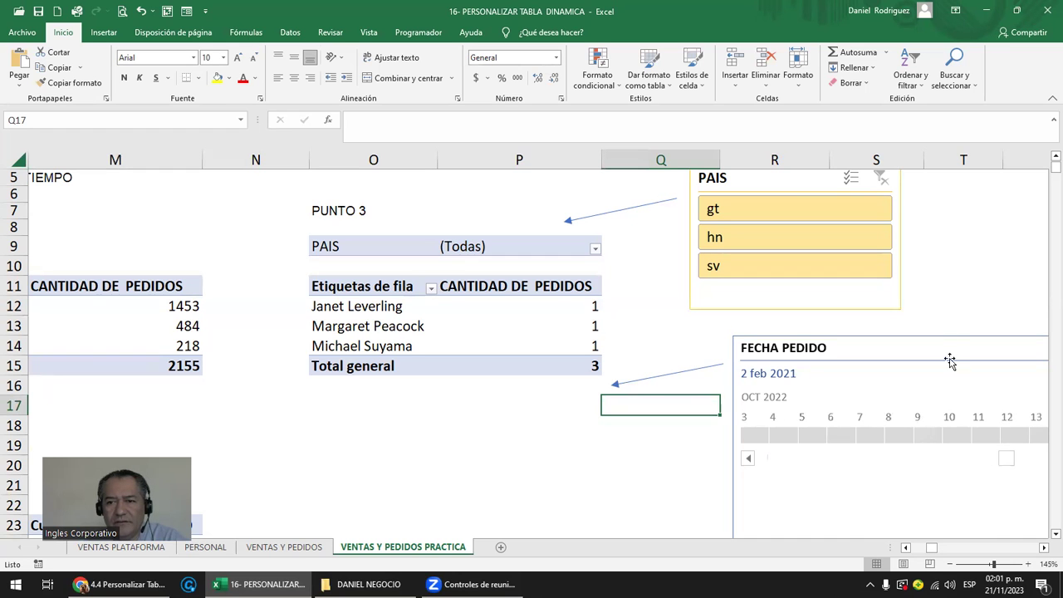
pyautogui.click(938, 315)
pyautogui.press('Right')
pyautogui.press('Right')
pyautogui.press('Right')
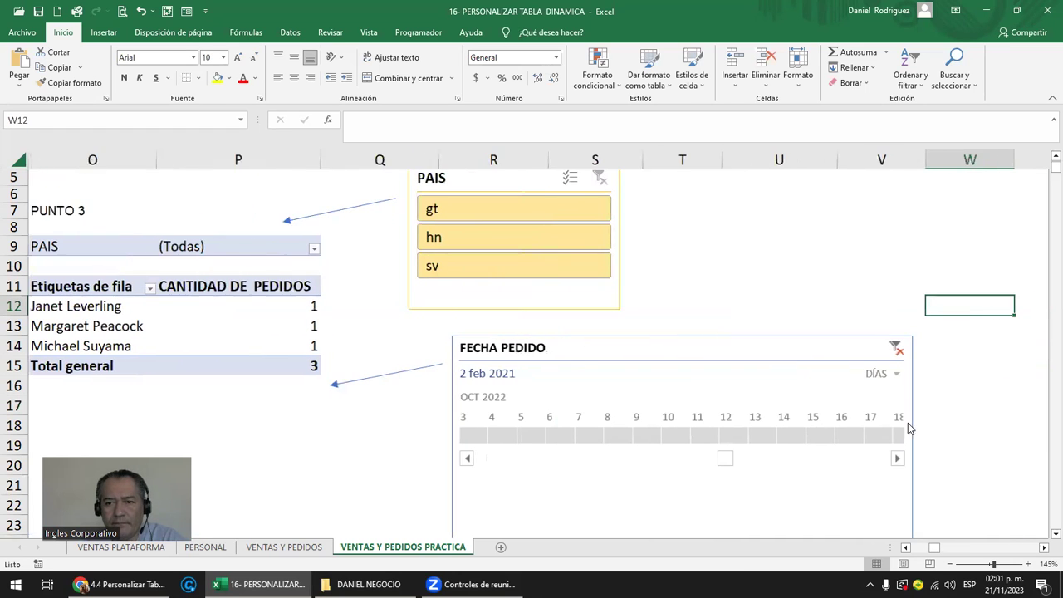
pyautogui.click(897, 461)
pyautogui.click(897, 460)
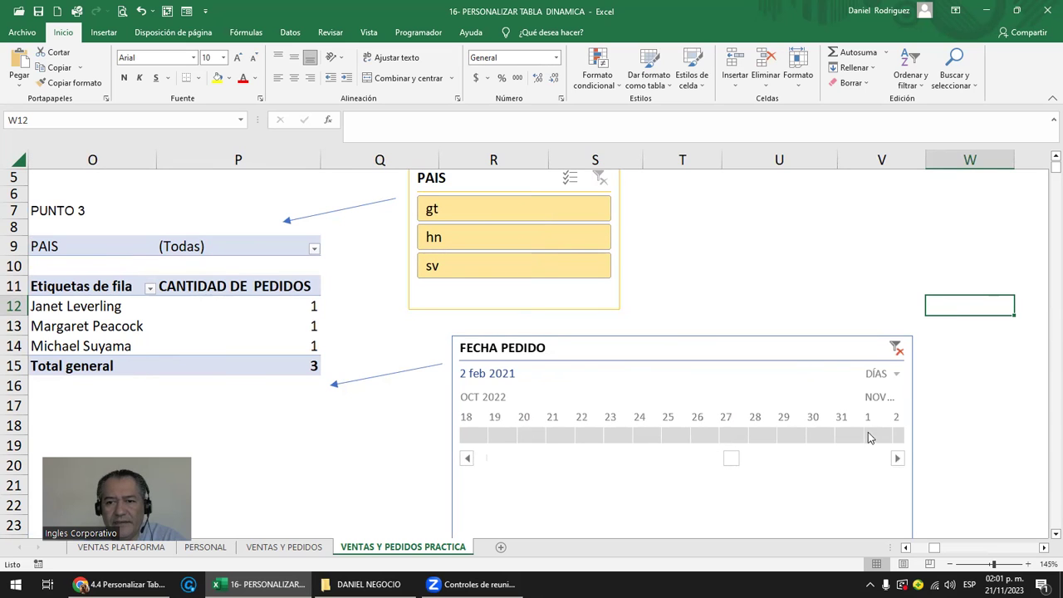
pyautogui.click(896, 373)
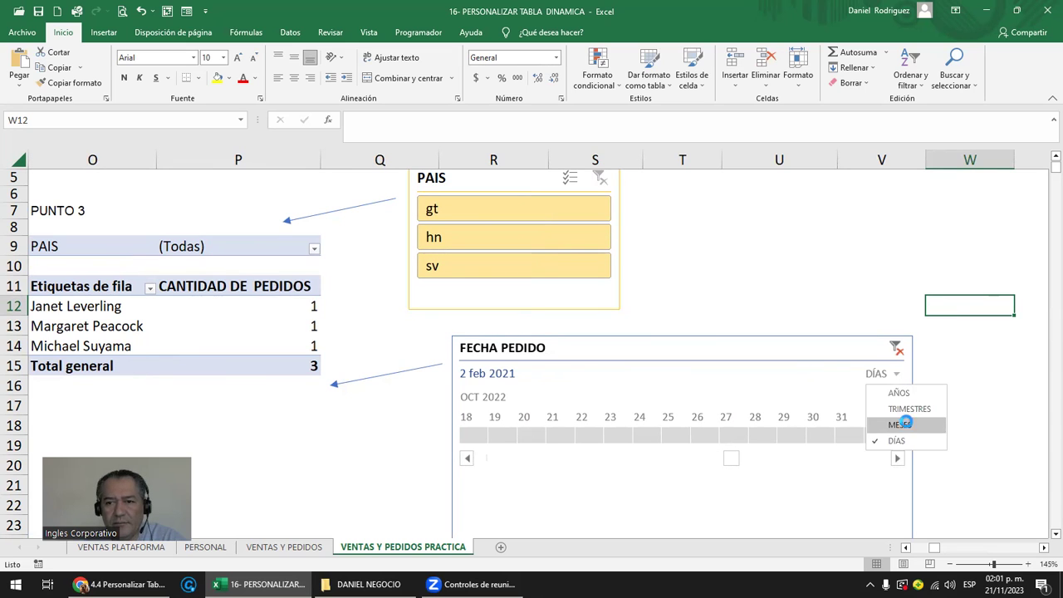
pyautogui.click(902, 424)
pyautogui.moveTo(508, 458); pyautogui.dragTo(920, 470)
pyautogui.click(874, 436)
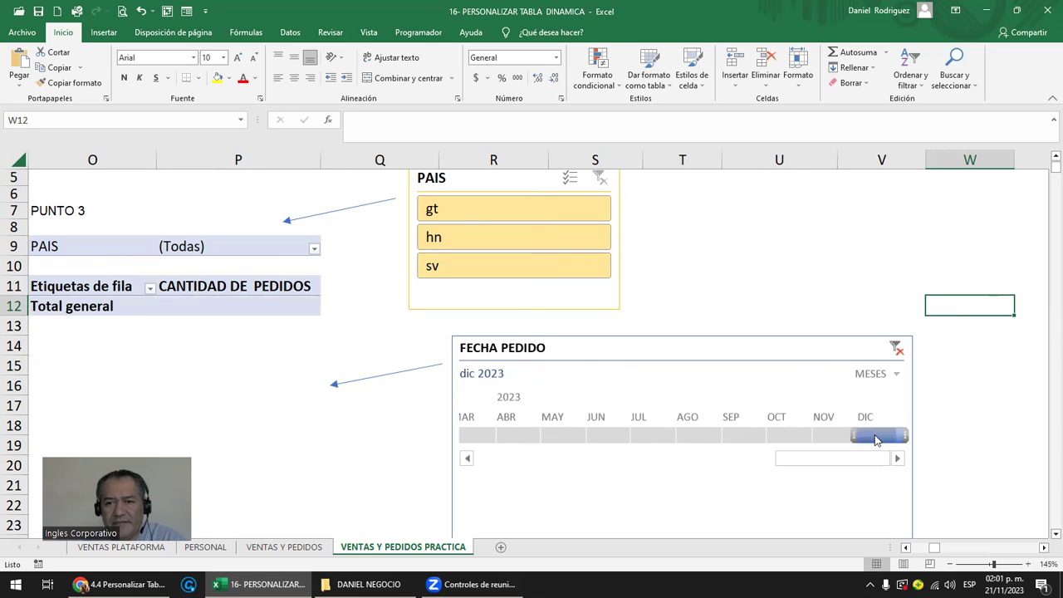
# Switch the FECHA PEDIDO timeline to DÍAS and narrow the filter to 31 dic 2023.
pyautogui.click(896, 374)
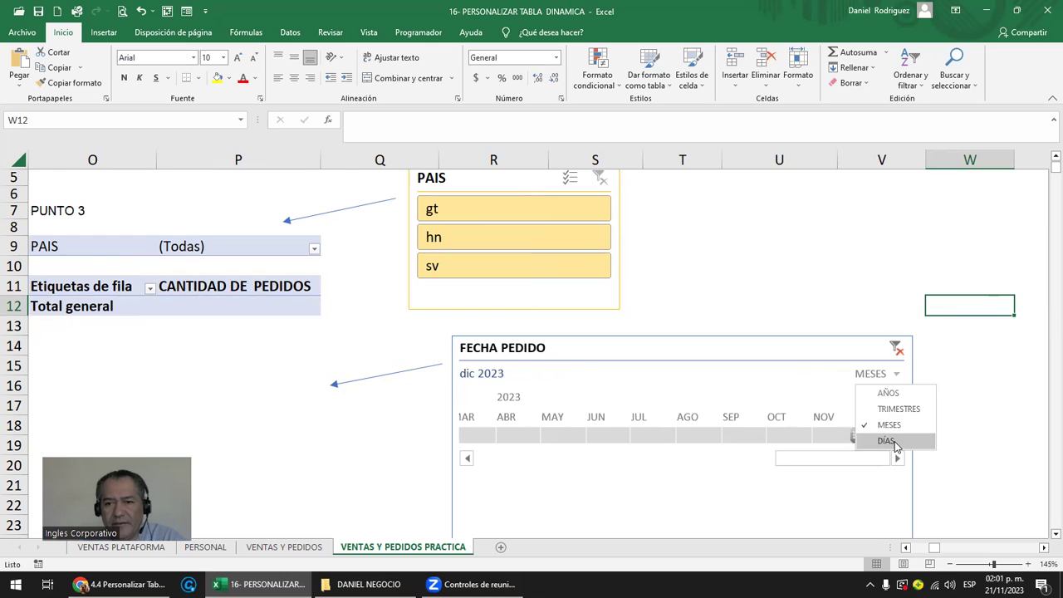
pyautogui.click(885, 440)
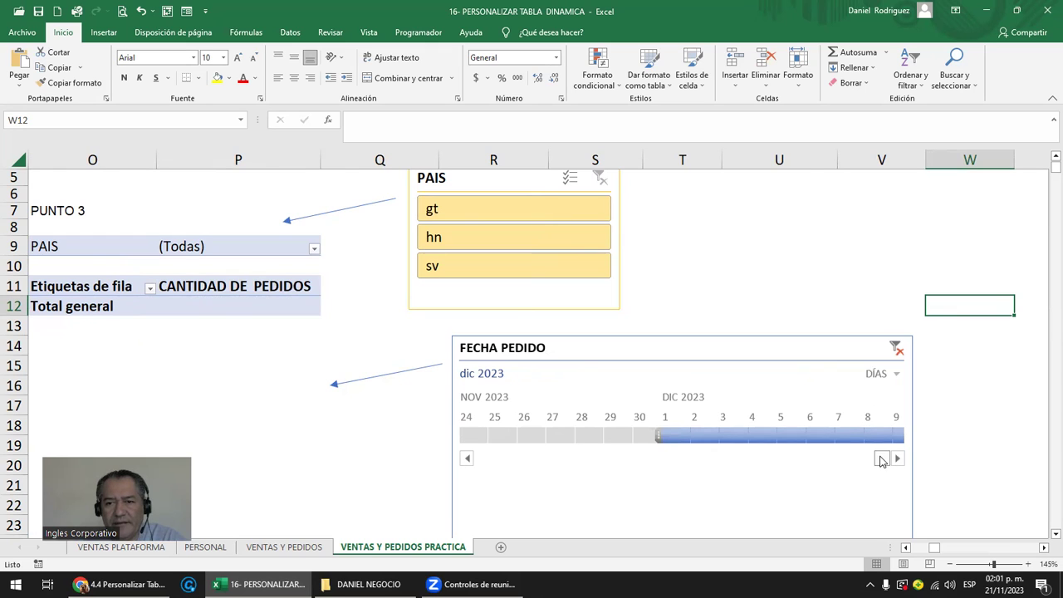
pyautogui.click(897, 458)
pyautogui.click(897, 458)
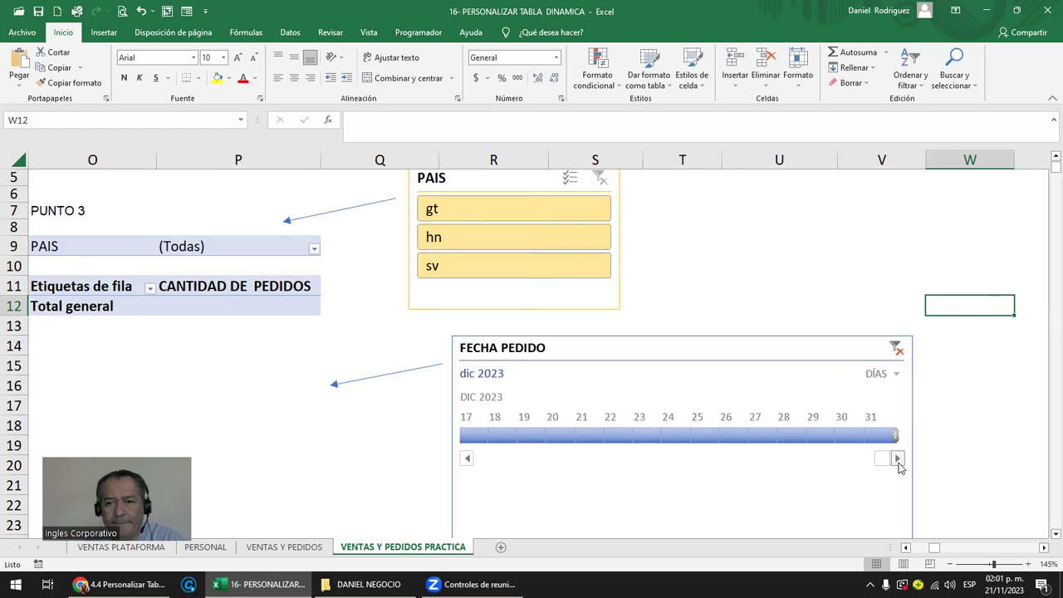
pyautogui.click(880, 437)
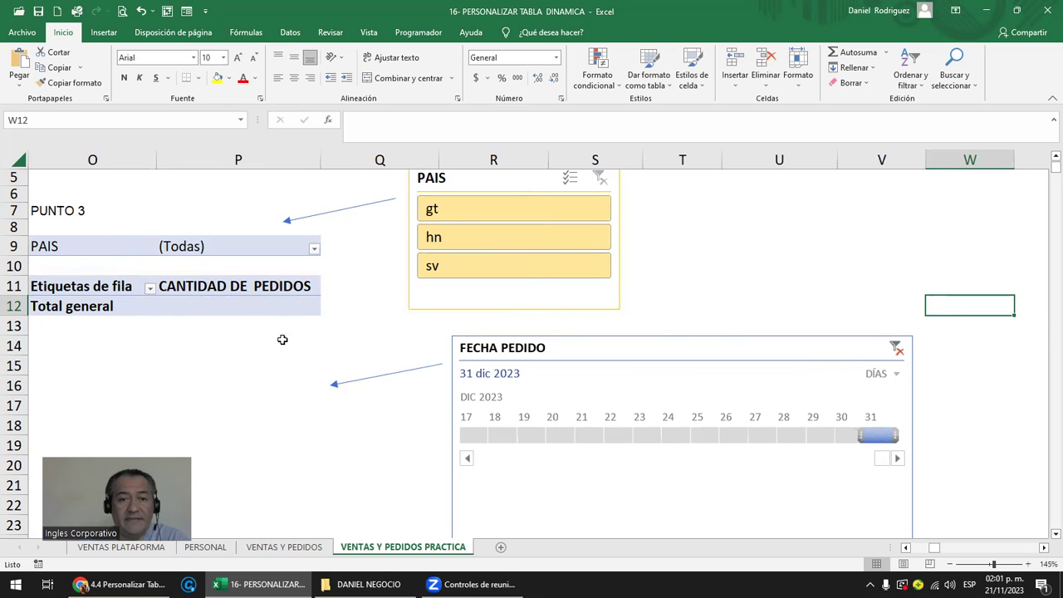
# Clear the date filter from the FECHA PEDIDO timeline so it covers all periods.
pyautogui.click(197, 371)
pyautogui.press('Left')
pyautogui.press('Left')
pyautogui.press('Left')
pyautogui.press('Left')
pyautogui.press('Left')
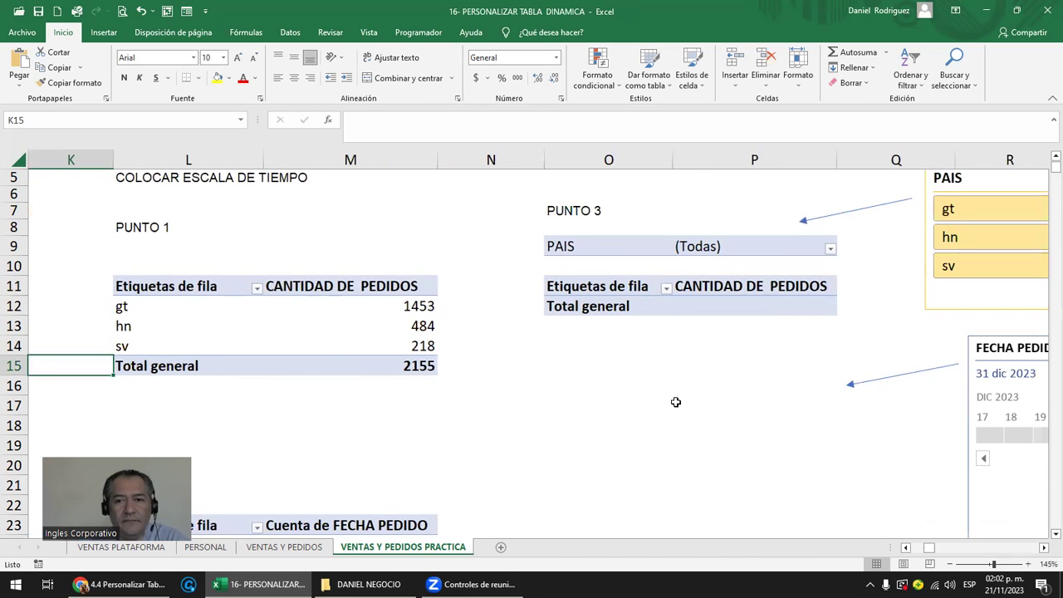
pyautogui.press('Right')
pyautogui.click(695, 355)
pyautogui.scroll(-4, 700, 356)
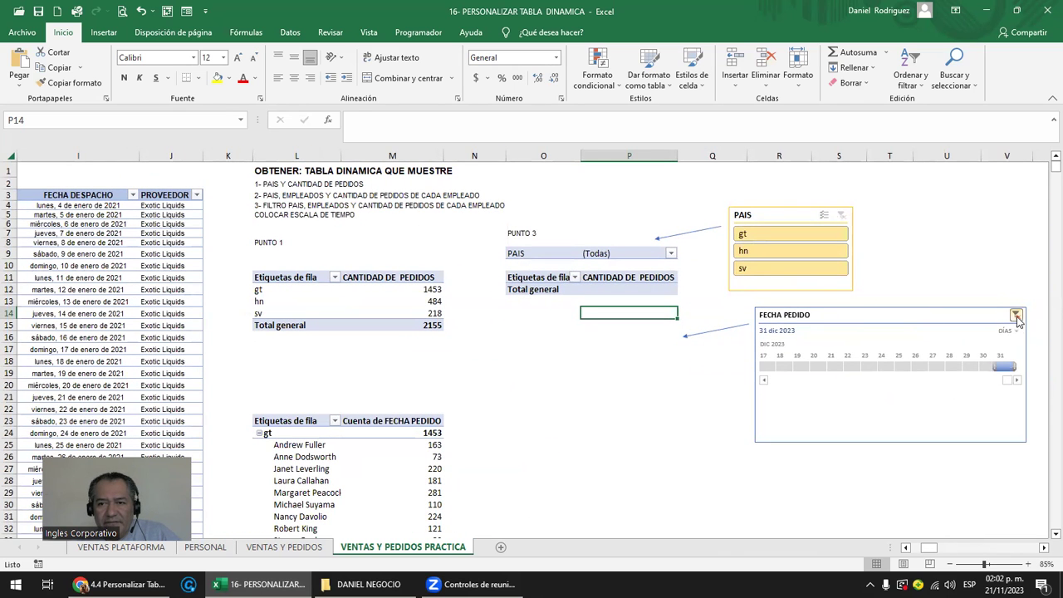
pyautogui.click(1015, 317)
# Review the PUNTO 3 pivot table alongside the PAIS slicer and the FECHA PEDIDO timeline.
pyautogui.click(708, 184)
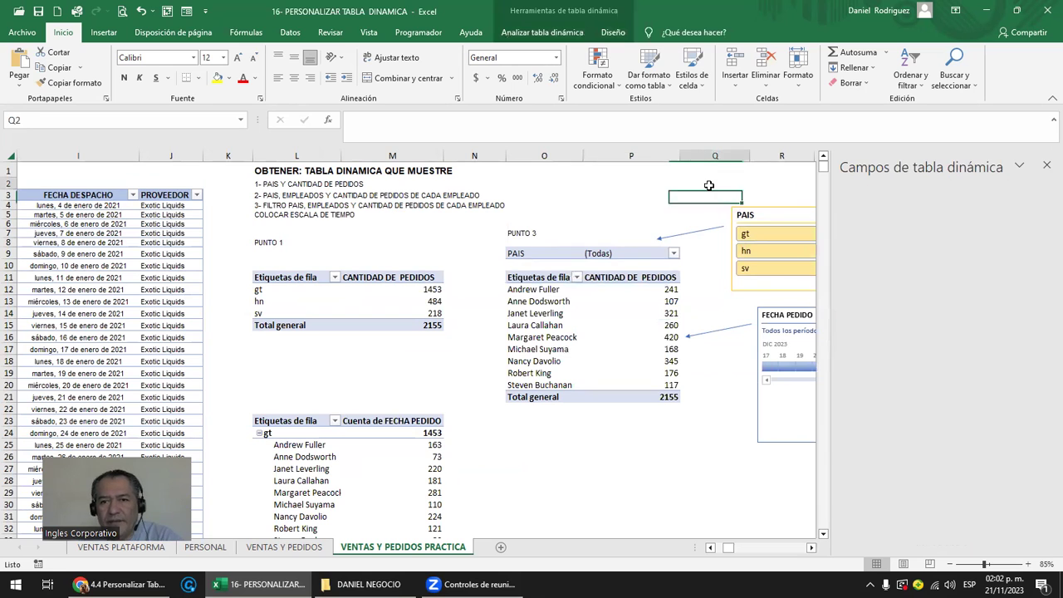
pyautogui.press('Right')
pyautogui.press('Right')
pyautogui.press('Right')
pyautogui.press('Right')
pyautogui.press('Right')
pyautogui.press('Right')
pyautogui.press('Right')
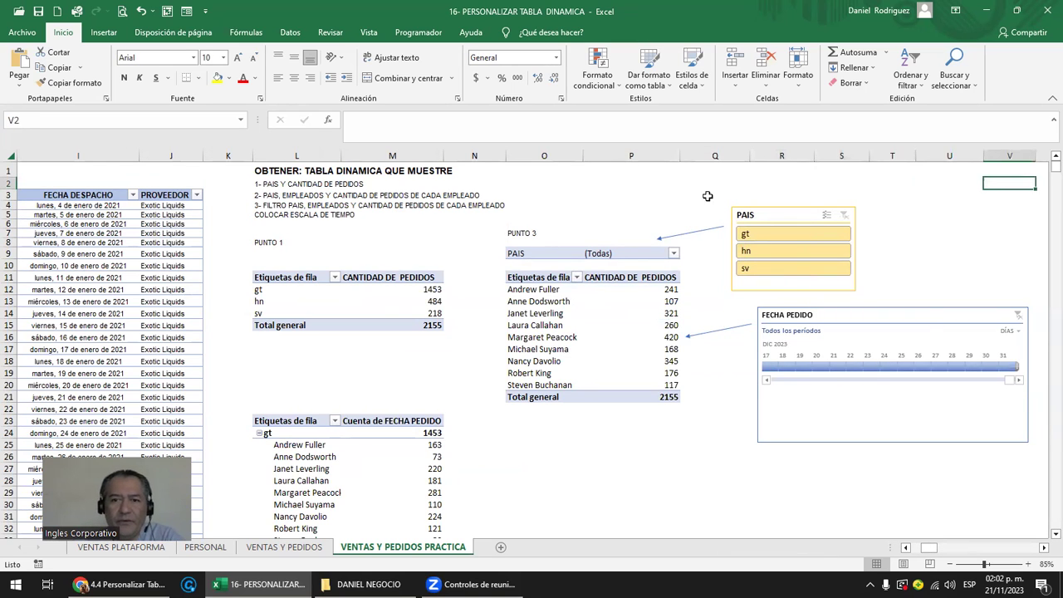
pyautogui.moveTo(421, 252); pyautogui.dragTo(523, 398)
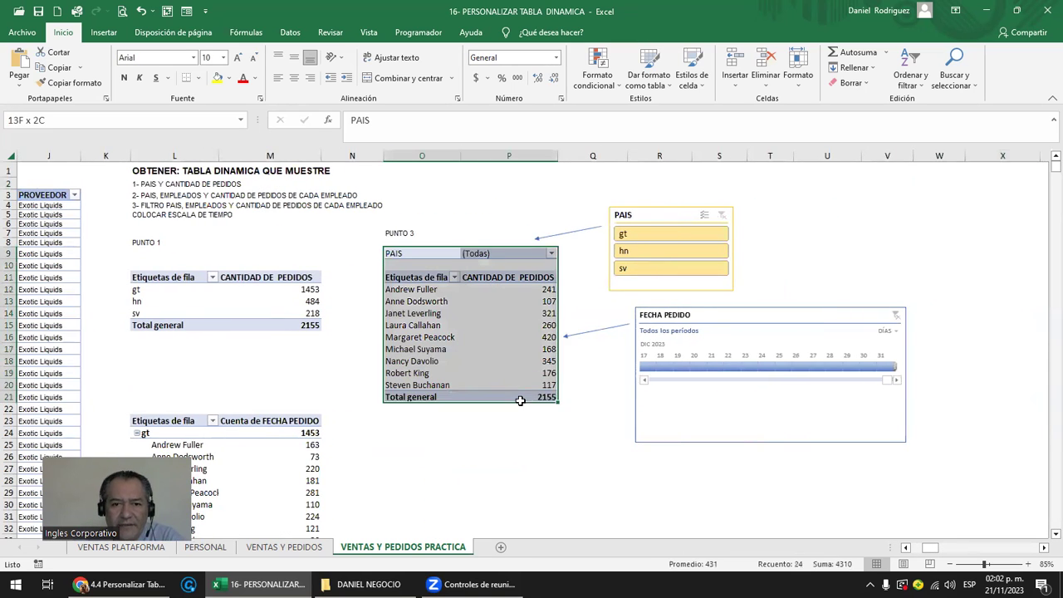
pyautogui.click(722, 318)
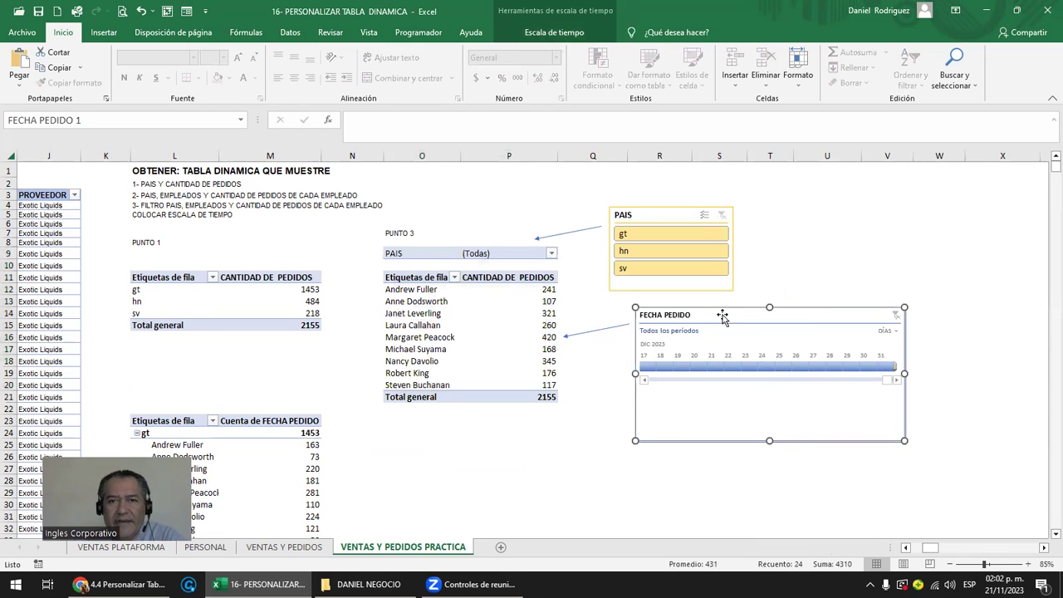
# Apply the light blue style to the FECHA PEDIDO timeline and connect it to TablaDinámica8 and TablaDinámica9 as well.
pyautogui.click(553, 35)
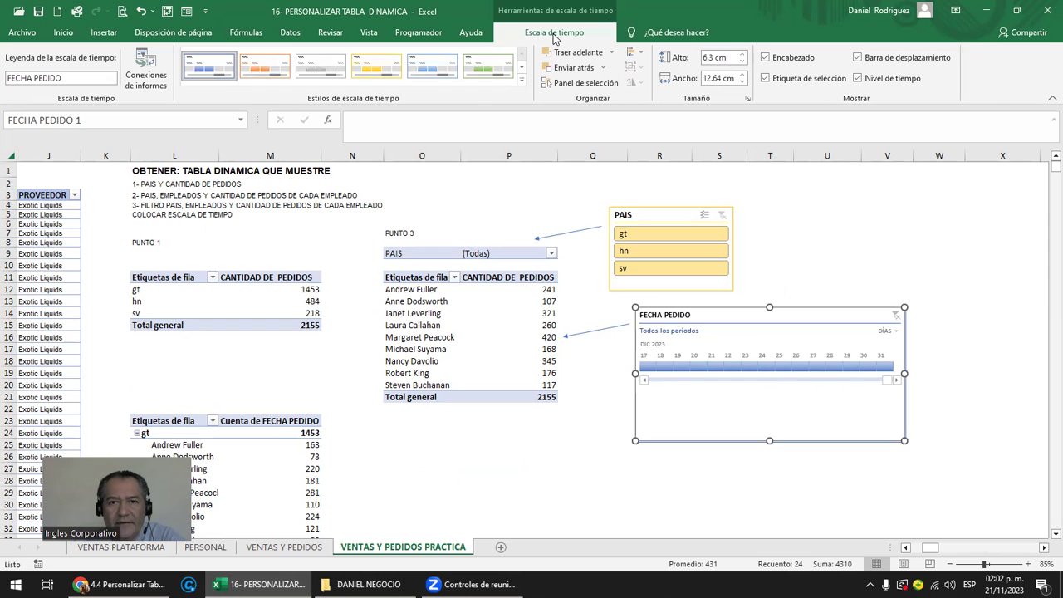
pyautogui.click(432, 71)
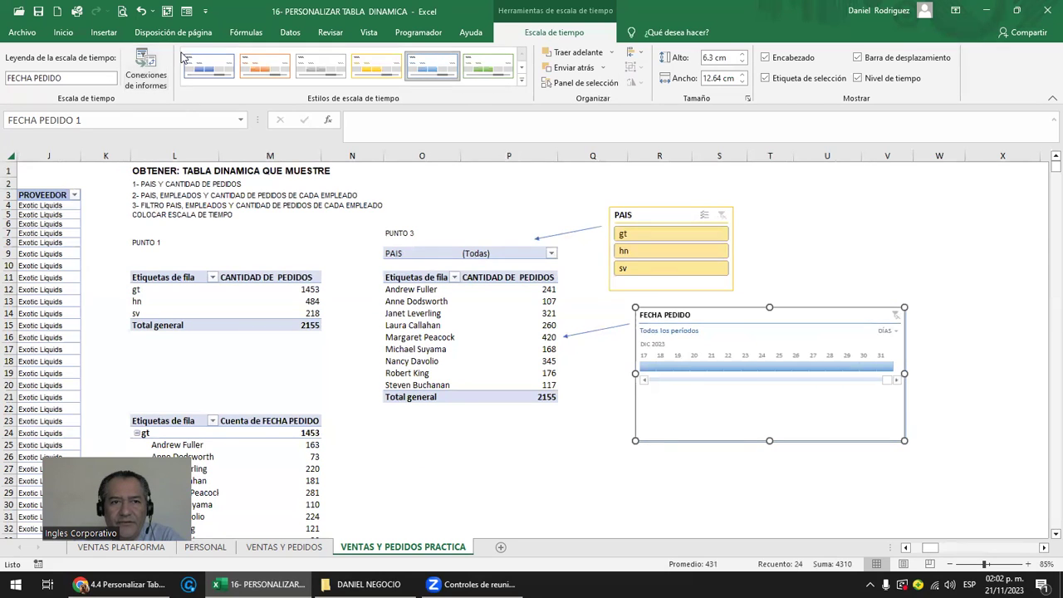
pyautogui.click(146, 71)
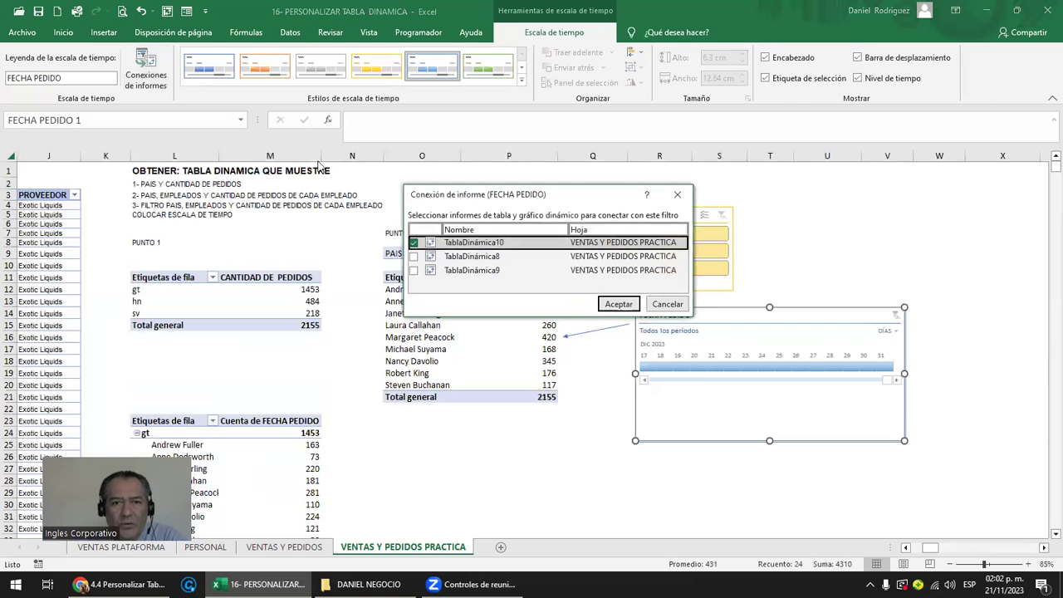
pyautogui.click(414, 258)
pyautogui.click(414, 270)
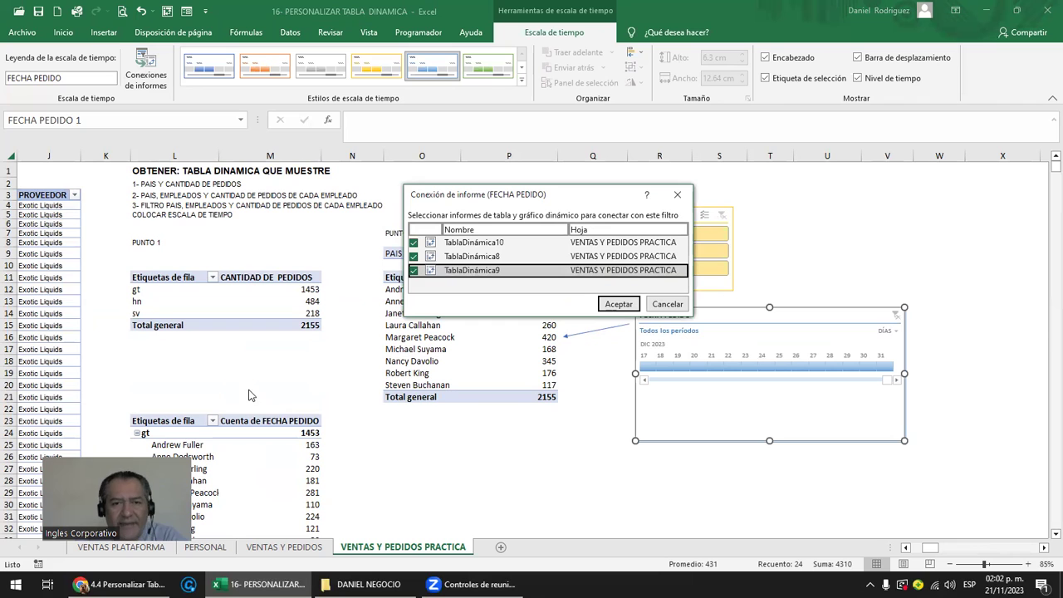
pyautogui.click(611, 304)
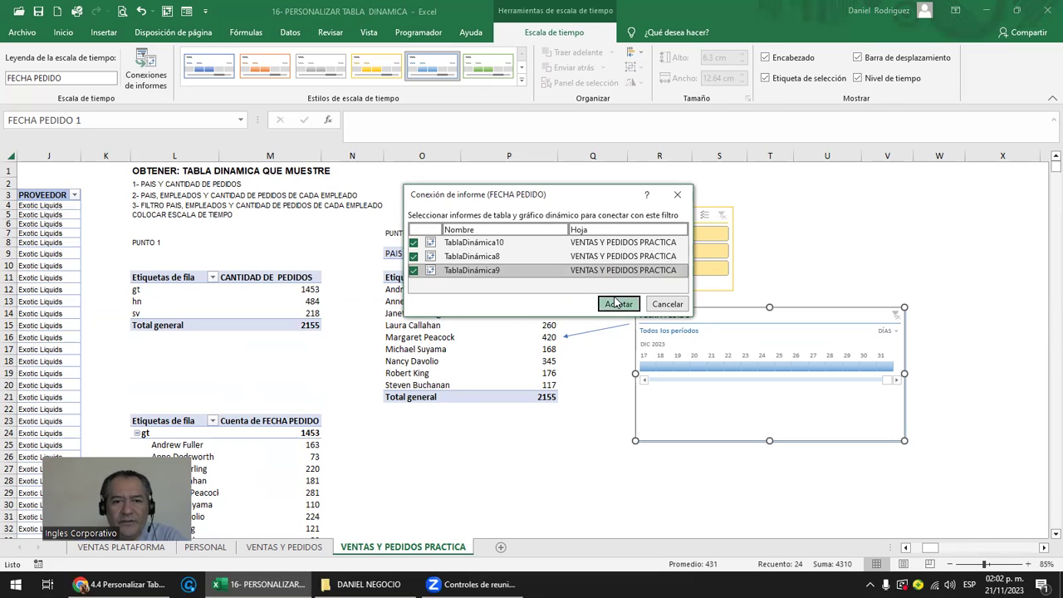
# Switch the FECHA PEDIDO timeline to MESES and filter the connected pivot tables to oct 2023.
pyautogui.click(900, 330)
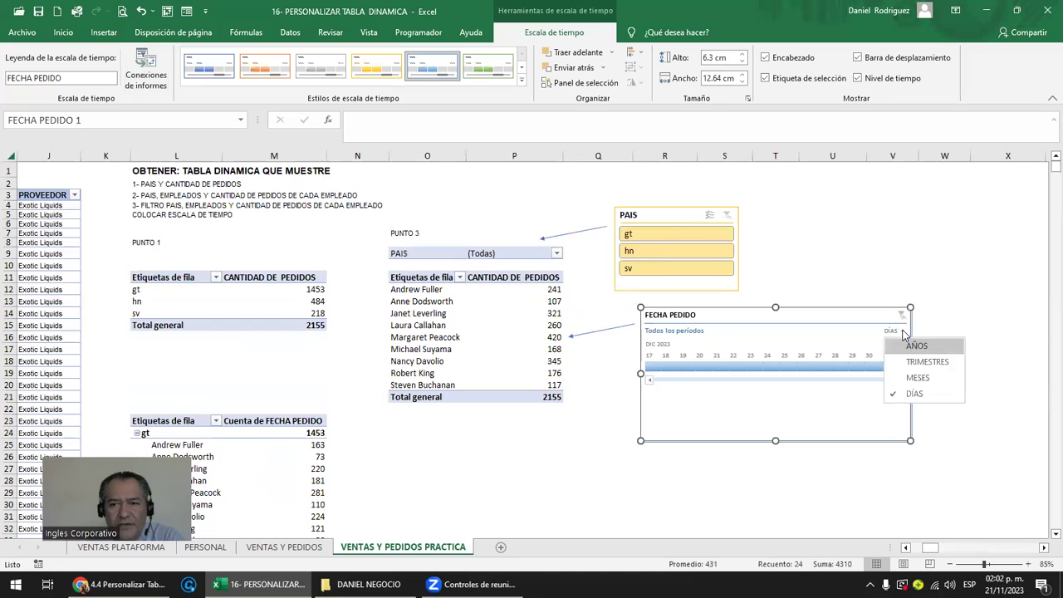
pyautogui.click(913, 377)
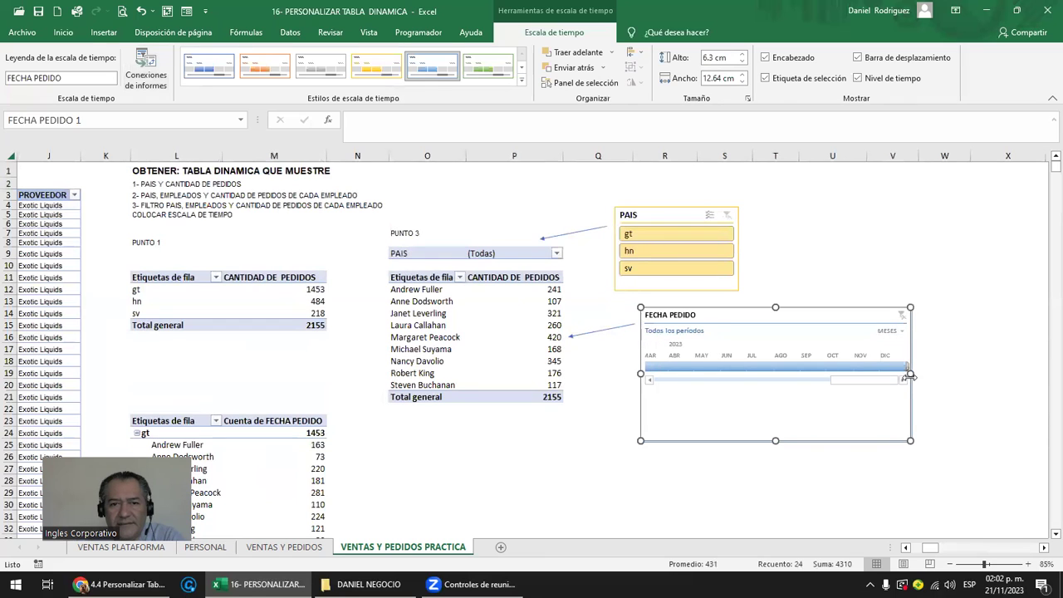
pyautogui.click(834, 370)
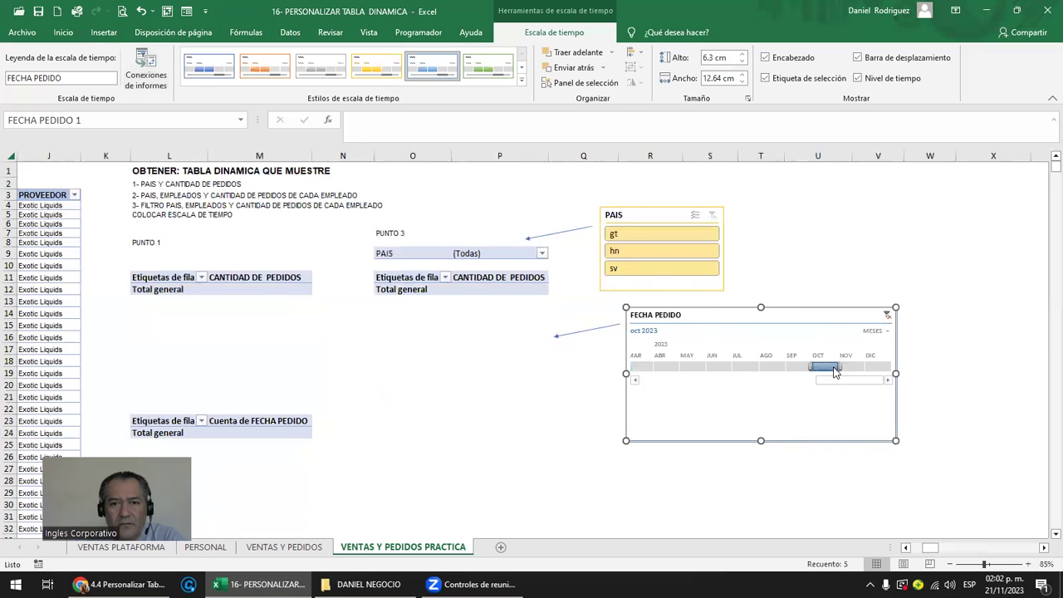
# Switch the FECHA PEDIDO timeline to AÑOS and filter the connected pivot tables to 2021.
pyautogui.click(879, 331)
pyautogui.click(876, 347)
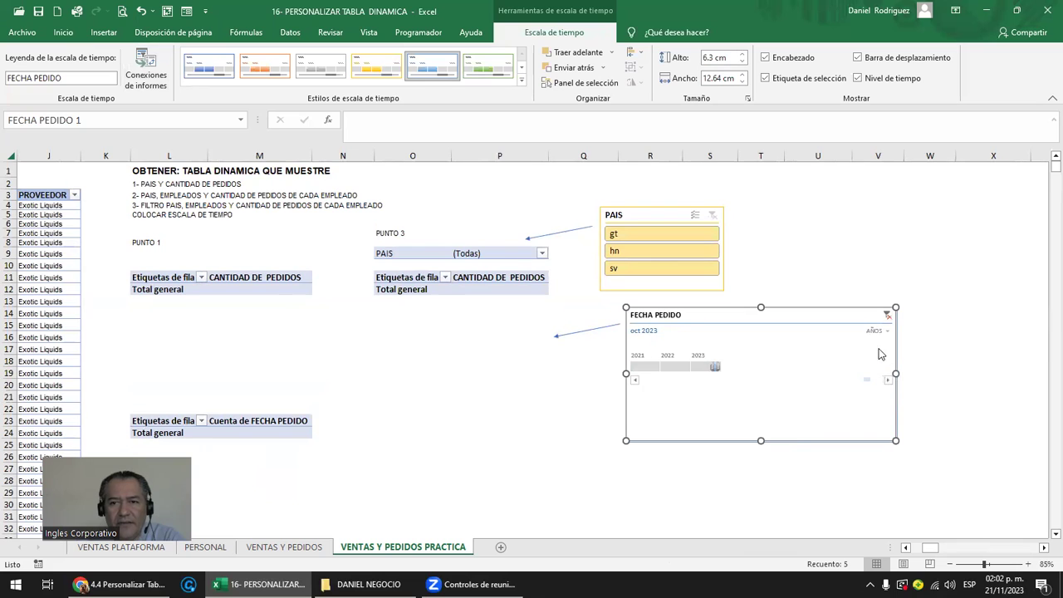
pyautogui.click(647, 368)
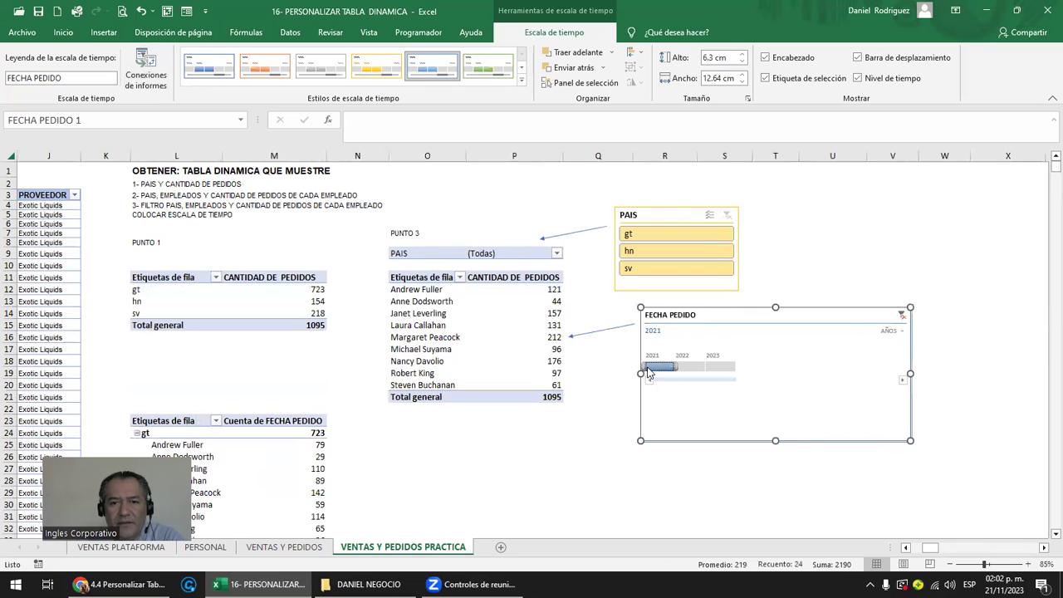
# Filter PAIS to gt and then sv with the slicer, and compare sv's orders for 2023, 2022 and 2021 on the timeline.
pyautogui.click(645, 234)
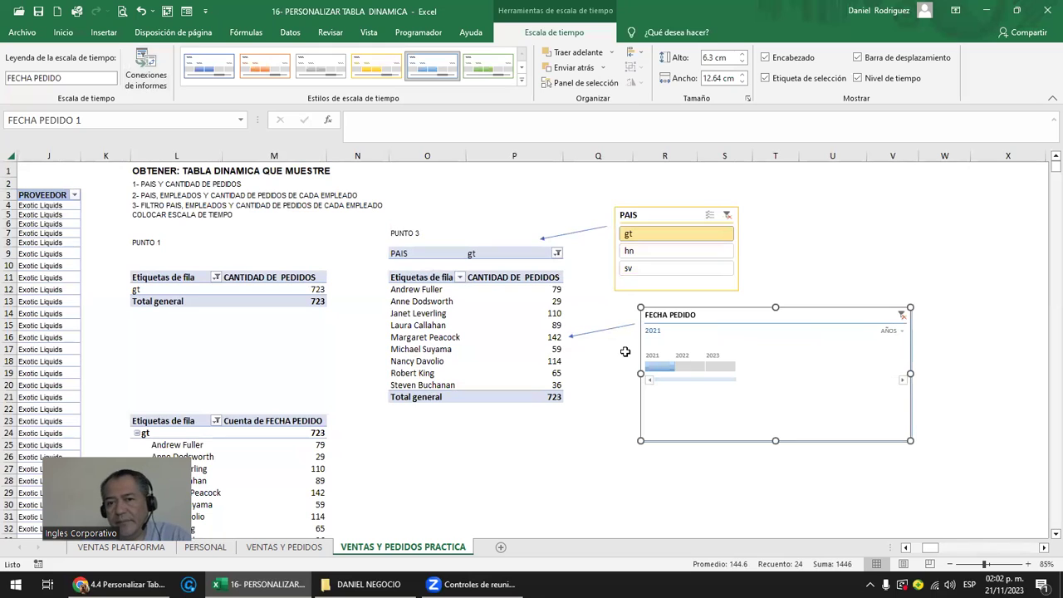
pyautogui.click(646, 271)
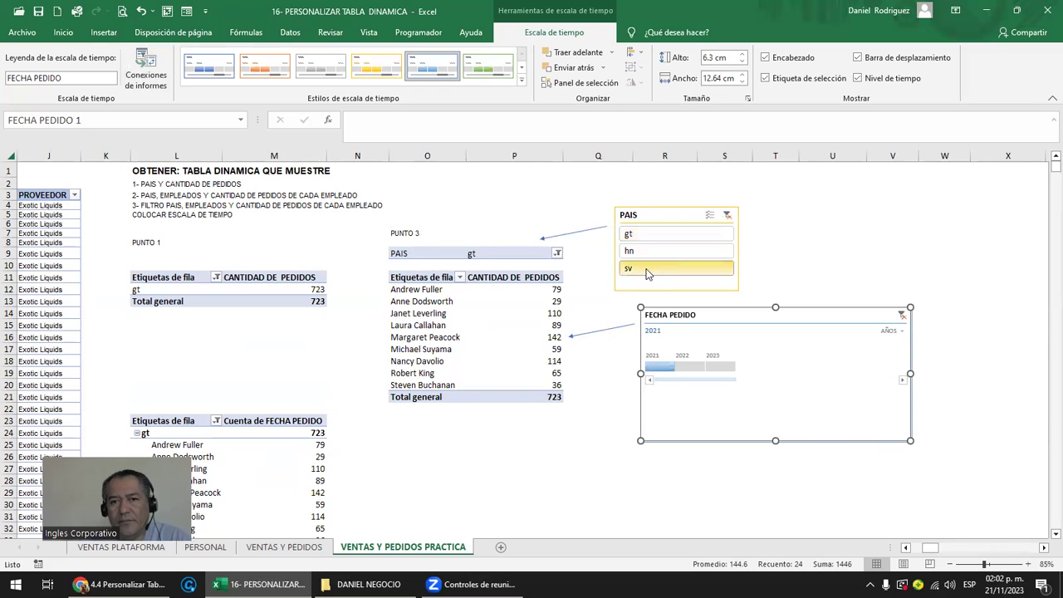
pyautogui.click(724, 367)
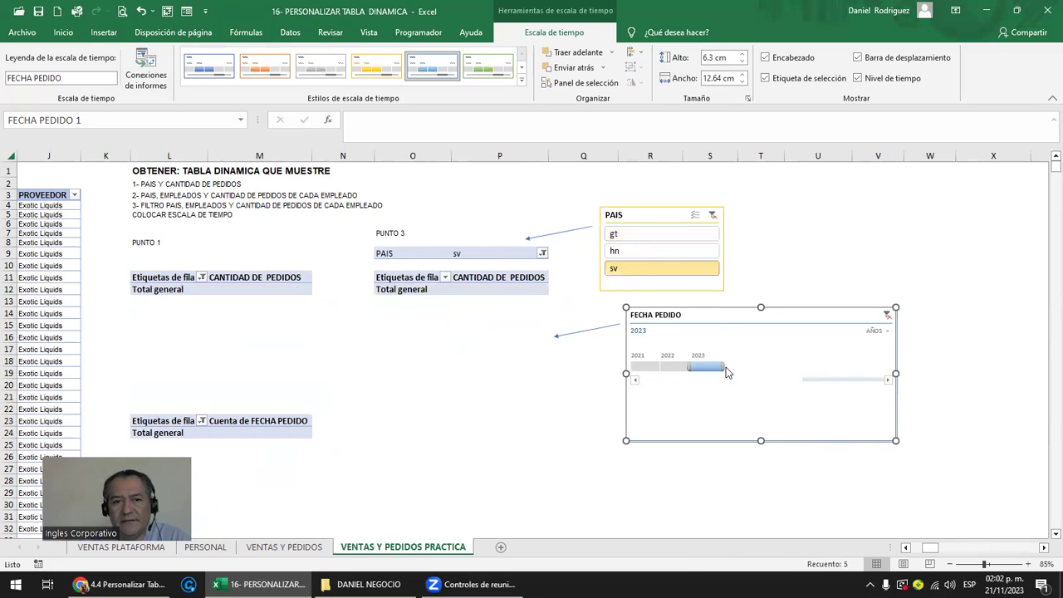
pyautogui.click(672, 368)
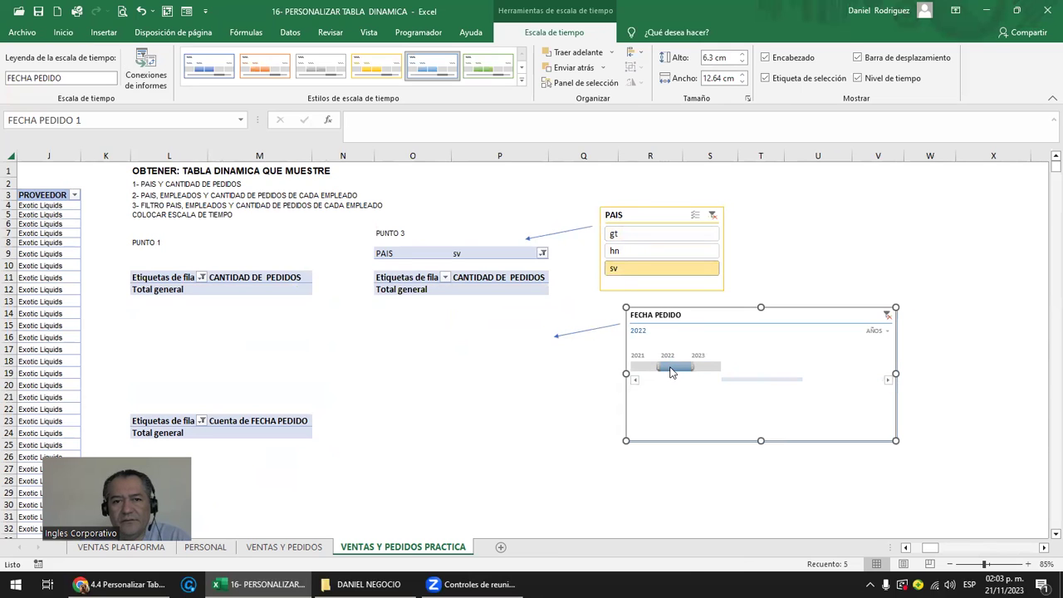
pyautogui.click(649, 368)
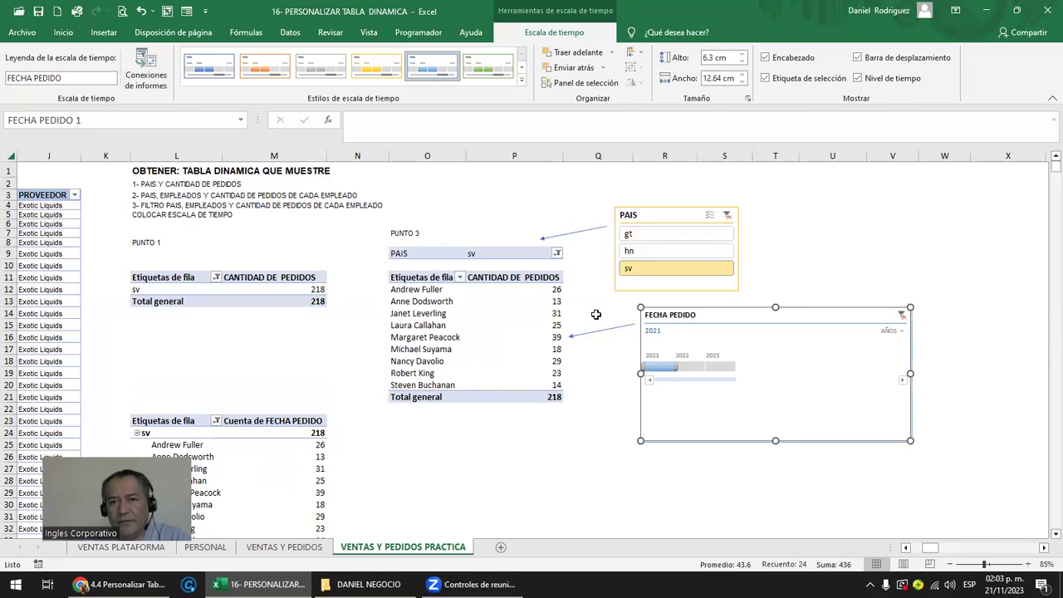
# Filter PAIS to hn and compare 2022 orders for hn, gt and sv, ending with sv for 2021.
pyautogui.click(657, 251)
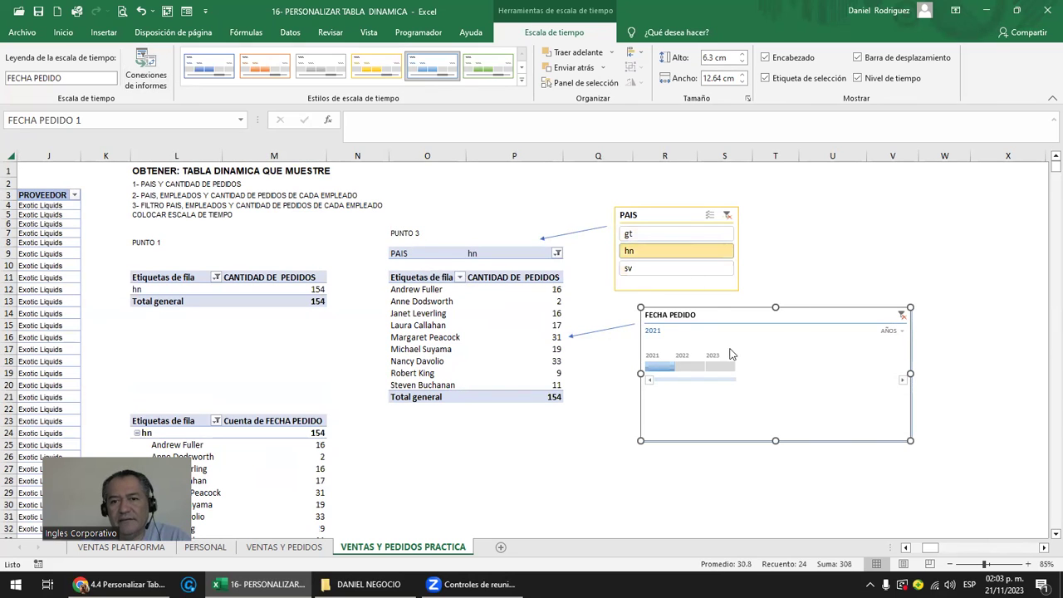
pyautogui.click(687, 367)
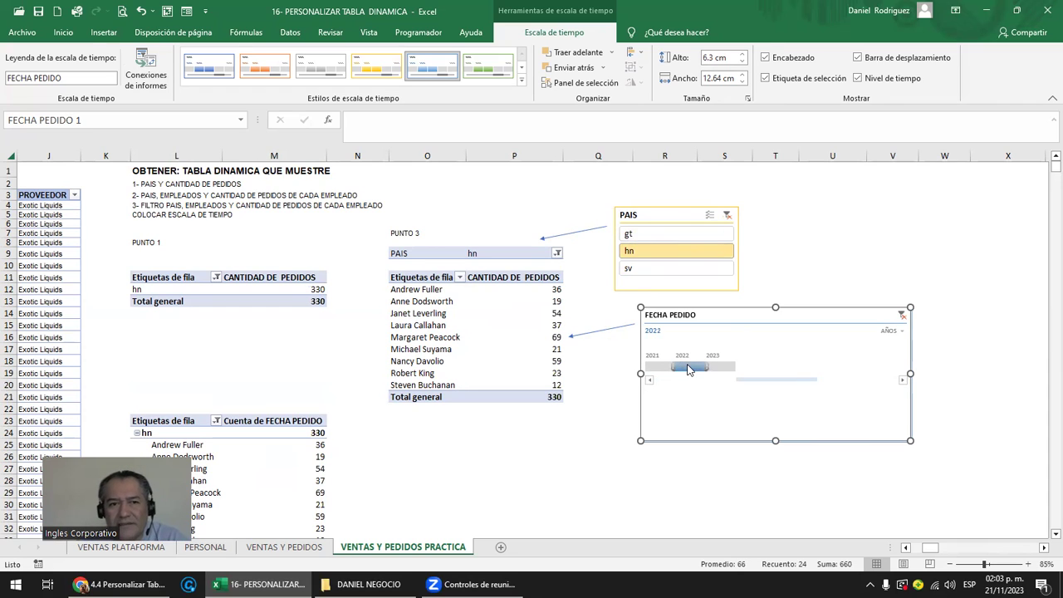
pyautogui.click(665, 235)
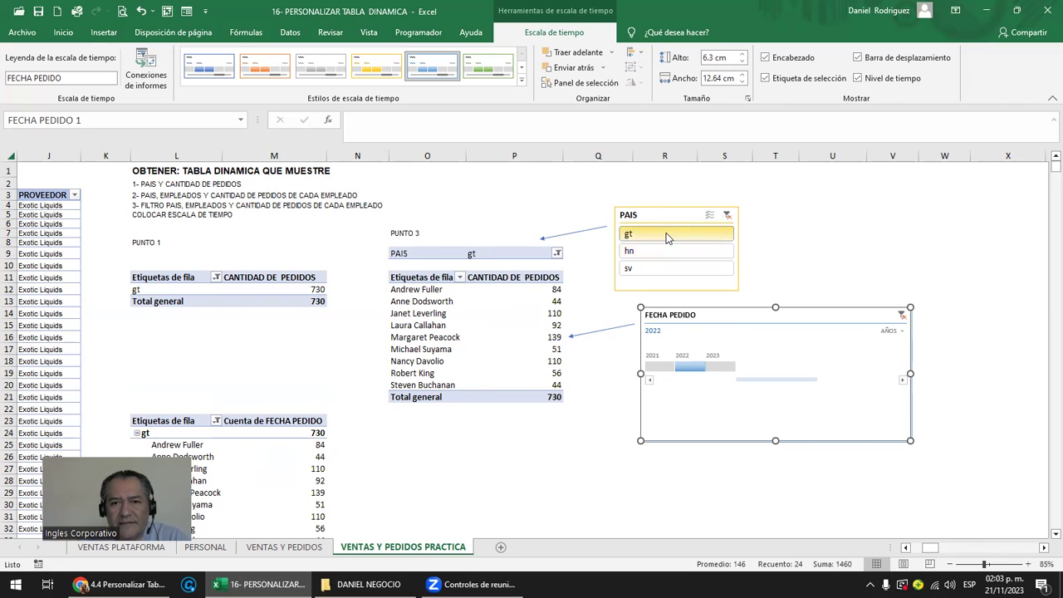
pyautogui.click(674, 257)
pyautogui.click(674, 269)
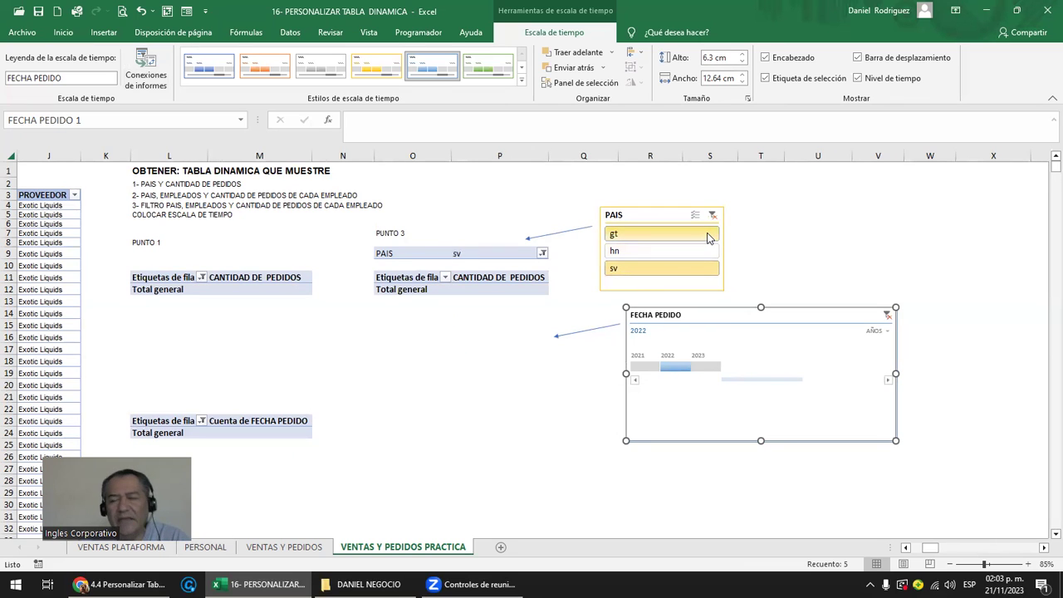
pyautogui.click(650, 368)
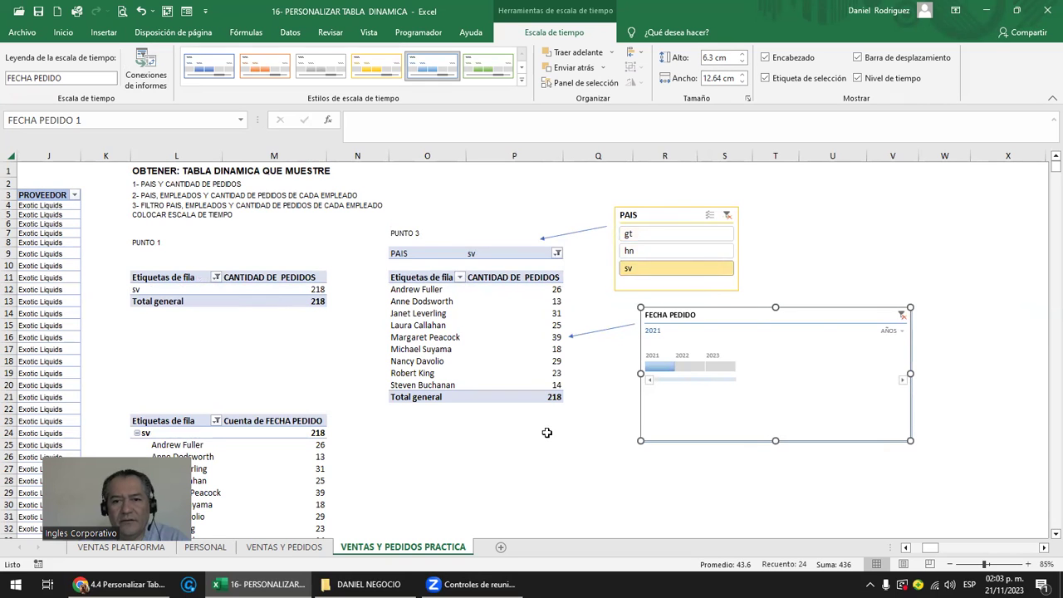
# Clear the FECHA PEDIDO timeline's date filter, select the PAIS slicer and save the workbook.
pyautogui.click(901, 315)
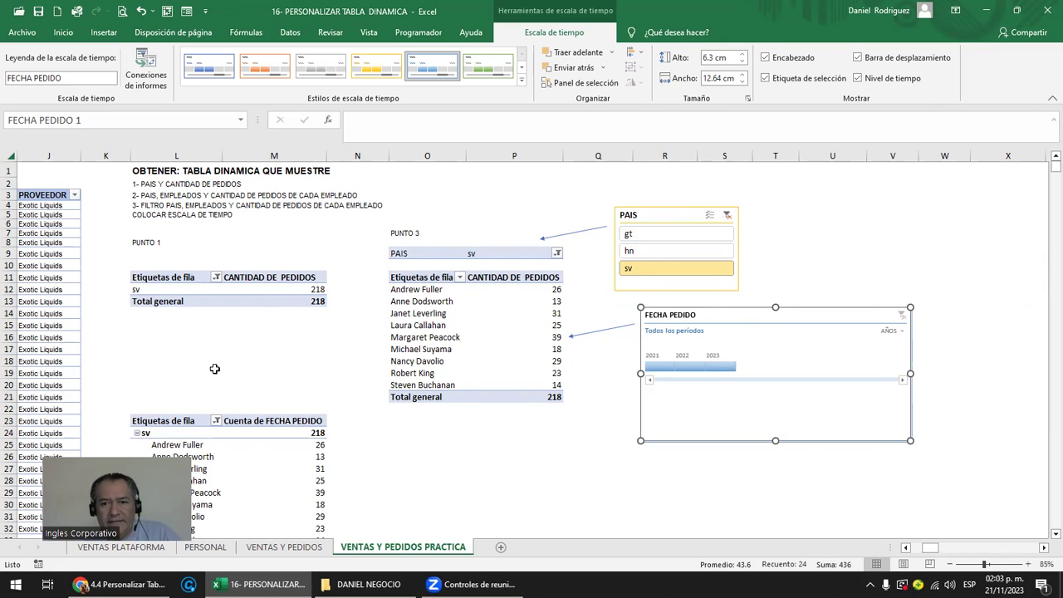
pyautogui.click(658, 218)
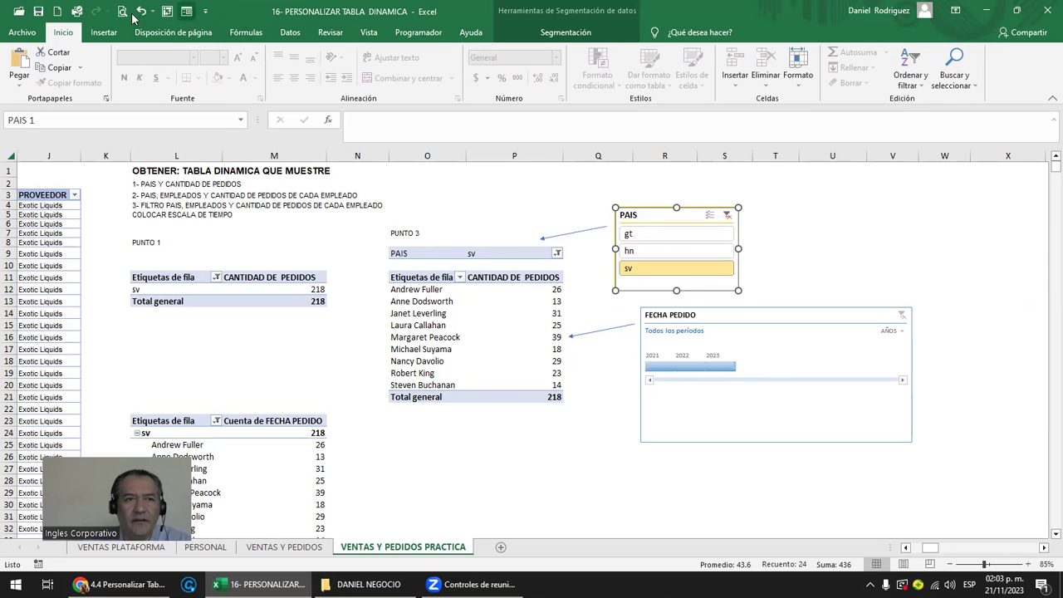
pyautogui.click(38, 11)
# Compare the VENTAS Y PEDIDOS sheet with the practice sheet, then examine its FECHA PEDIDO and FECHA DESPACHO columns.
pyautogui.click(286, 547)
pyautogui.click(703, 264)
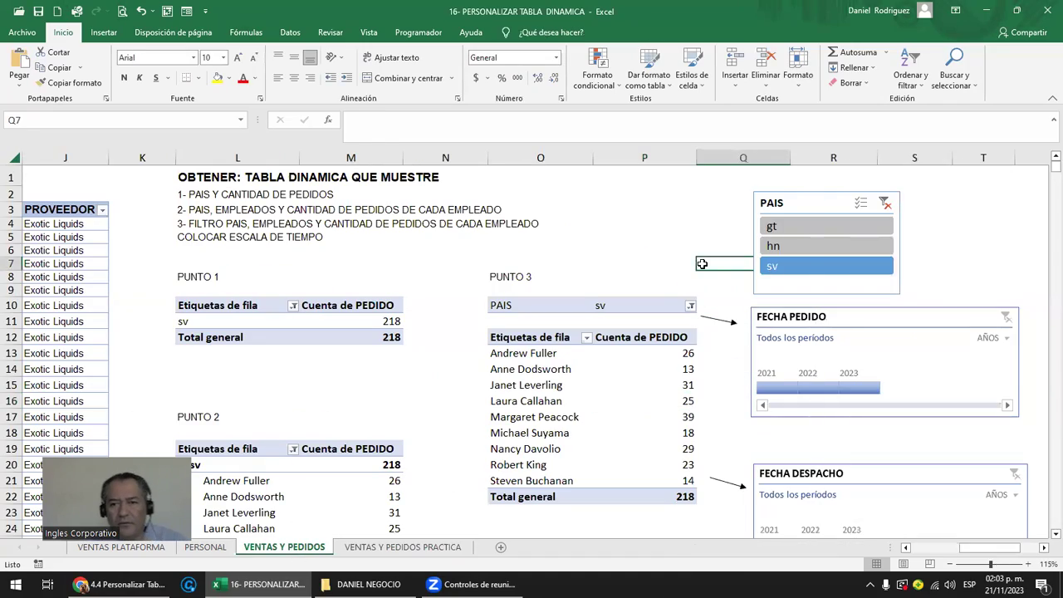
pyautogui.scroll(-4, 702, 275)
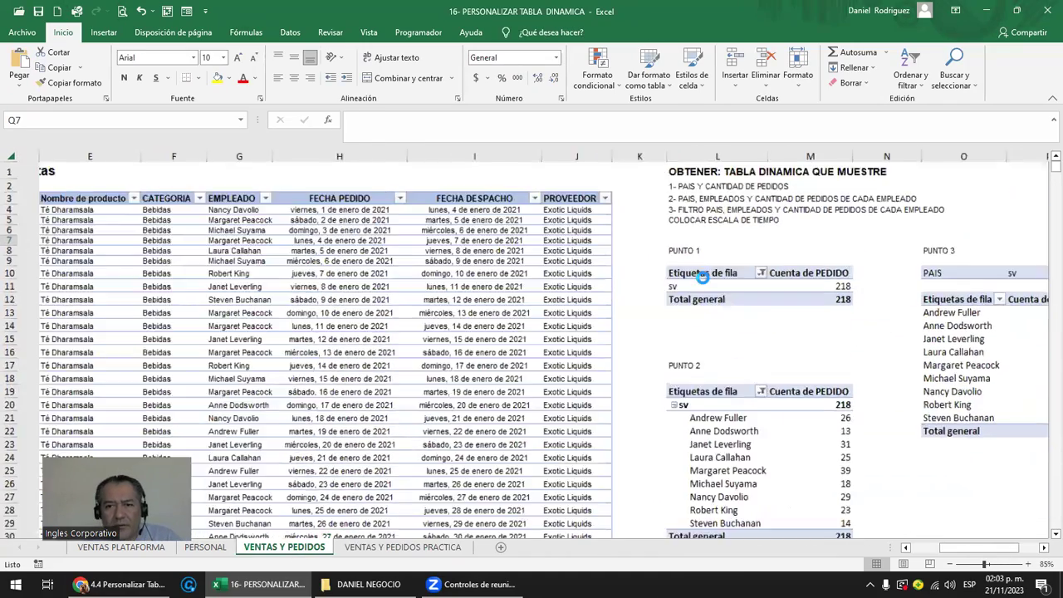
pyautogui.click(421, 546)
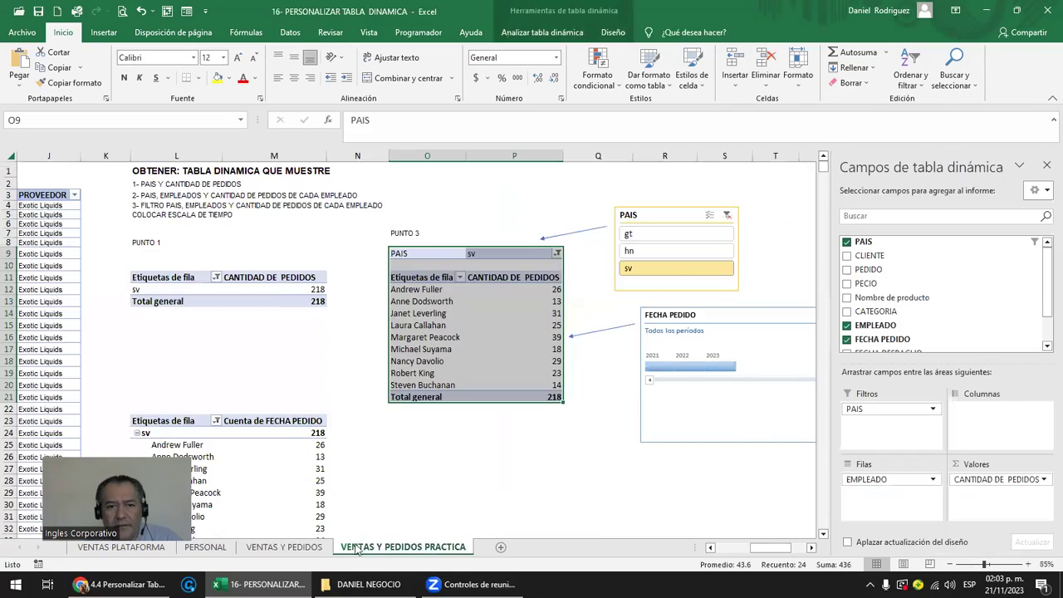
pyautogui.click(286, 547)
pyautogui.scroll(5, 350, 242)
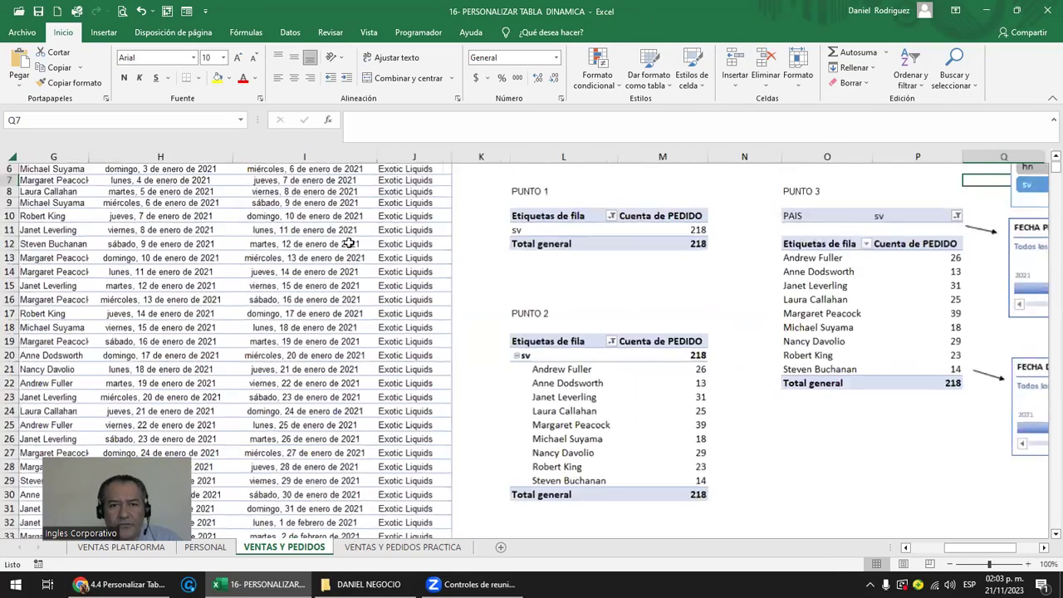
pyautogui.scroll(2, 349, 242)
pyautogui.moveTo(183, 154); pyautogui.dragTo(270, 150)
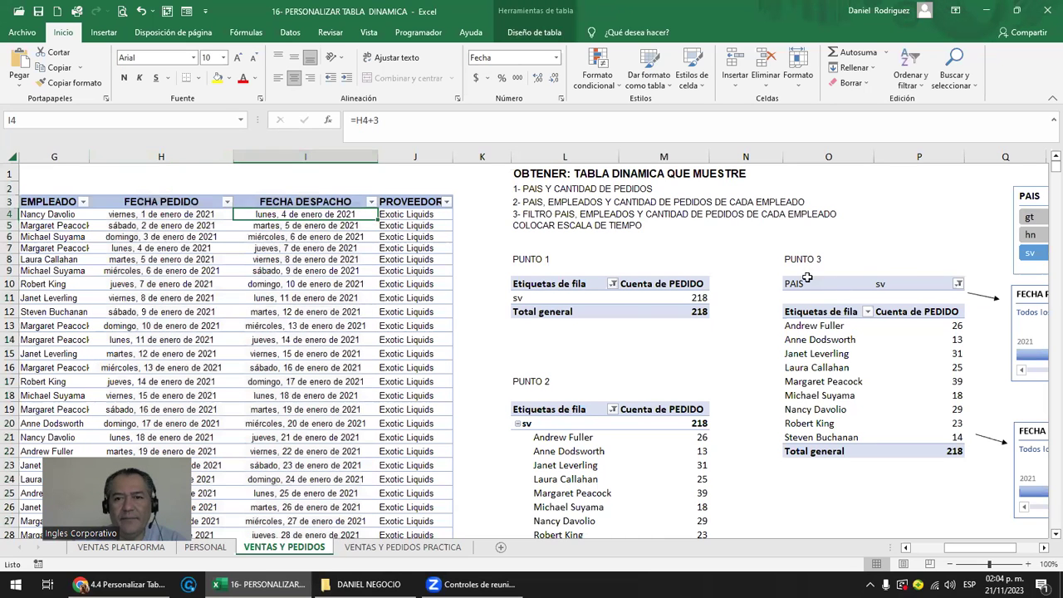
# Try to refresh the PUNTO 3 pivot table on the VENTAS Y PEDIDOS sheet.
pyautogui.click(811, 283)
pyautogui.rightClick(811, 283)
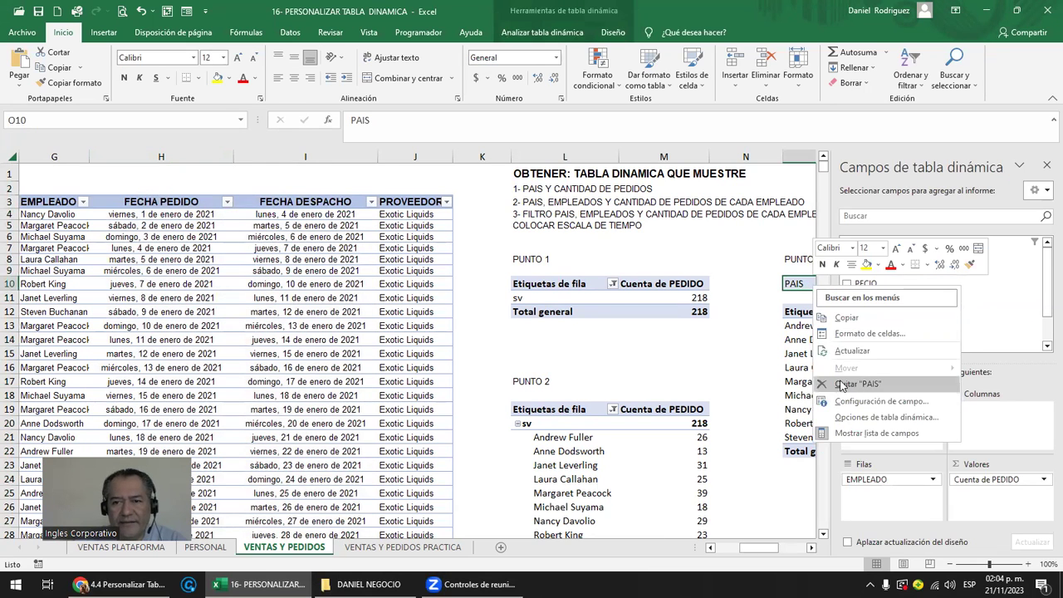
pyautogui.click(850, 350)
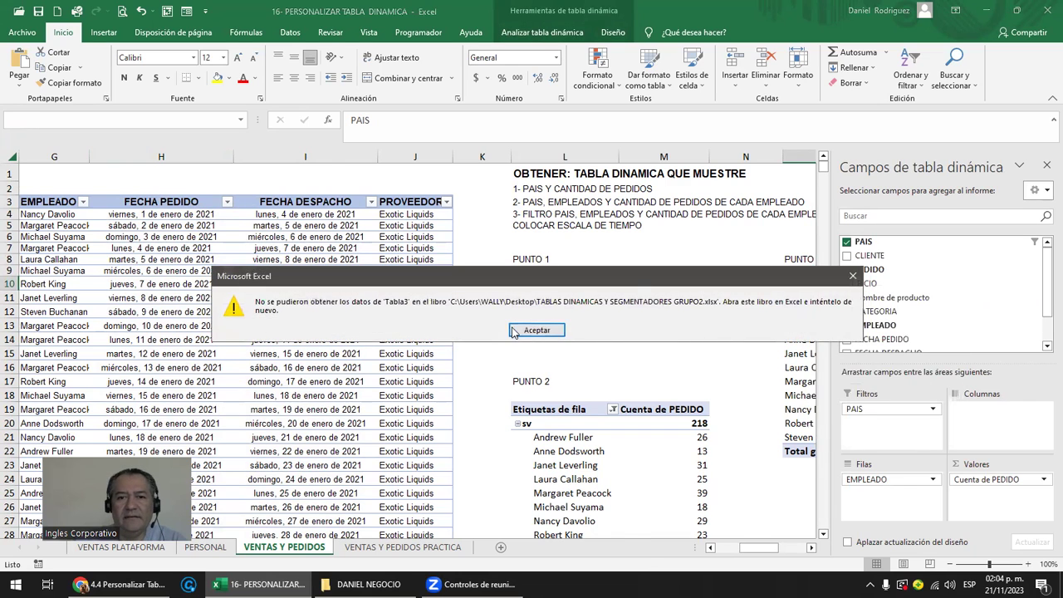
pyautogui.click(515, 326)
pyautogui.click(685, 330)
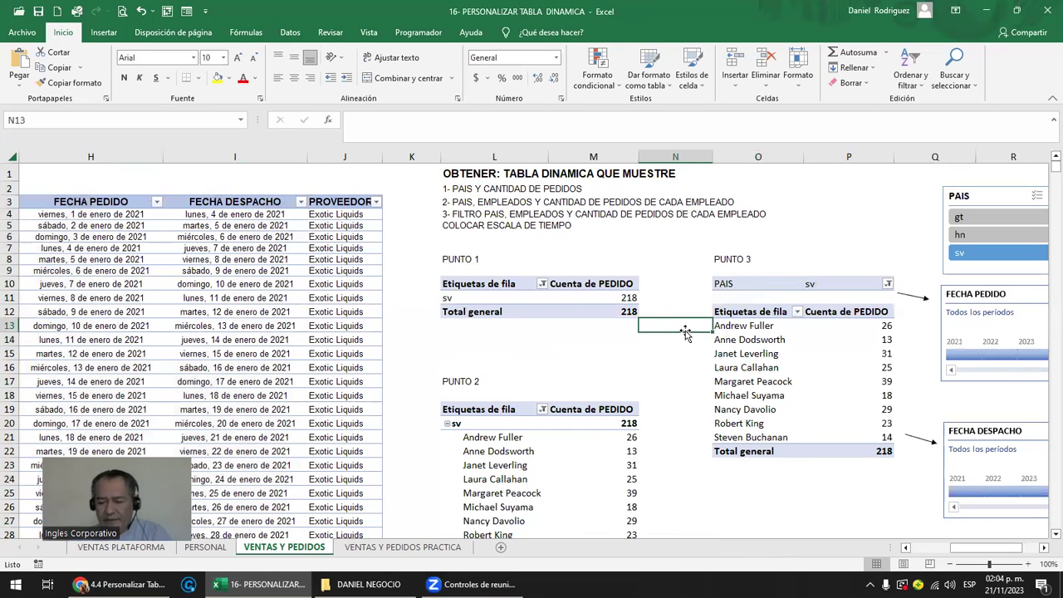
# Review the PUNTO 3 pivot table on VENTAS Y PEDIDOS alongside its PAIS slicer and the FECHA PEDIDO and FECHA DESPACHO timelines.
pyautogui.press('Right')
pyautogui.press('Right')
pyautogui.press('Right')
pyautogui.press('Right')
pyautogui.press('Right')
pyautogui.press('Right')
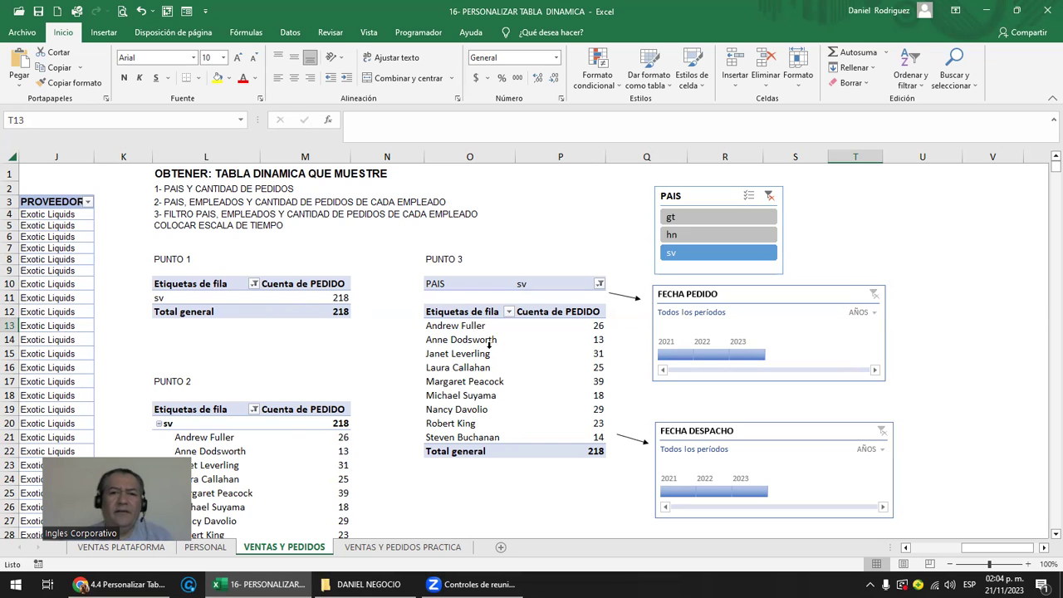
pyautogui.click(469, 247)
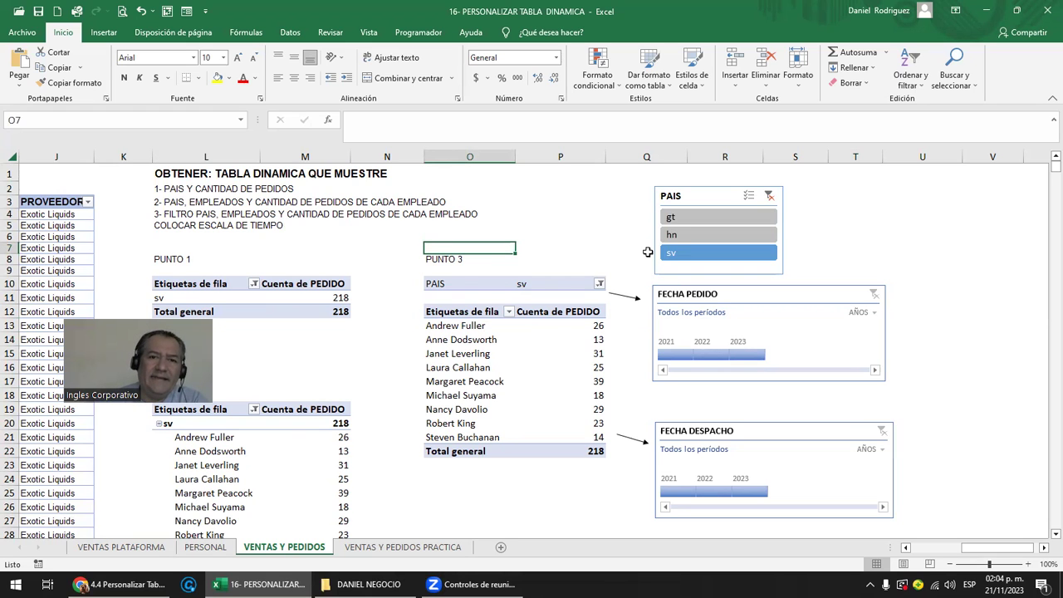
pyautogui.moveTo(464, 283); pyautogui.dragTo(563, 448)
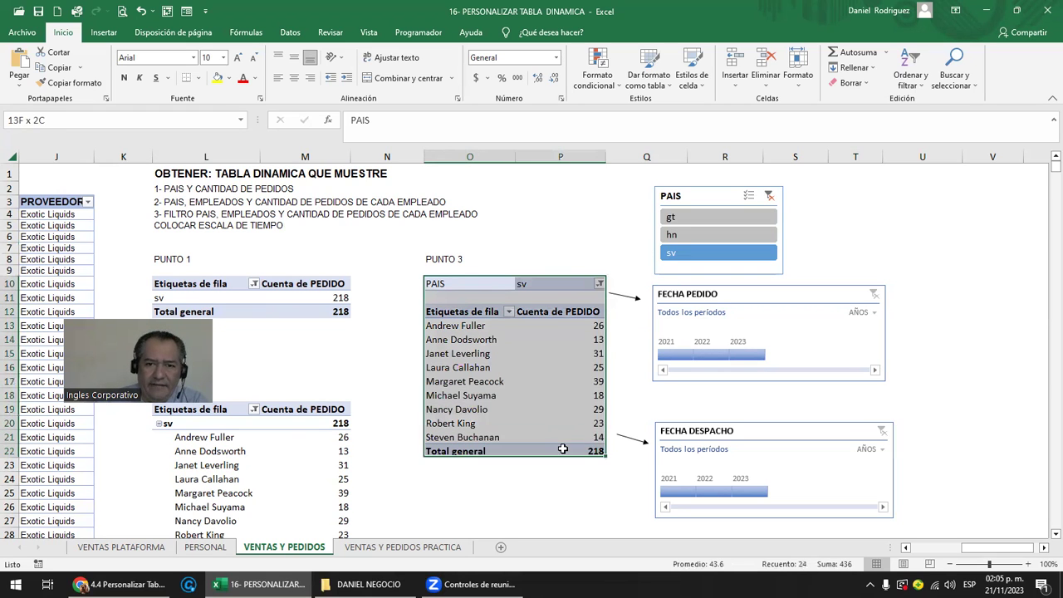
pyautogui.moveTo(461, 283); pyautogui.dragTo(583, 448)
pyautogui.click(562, 275)
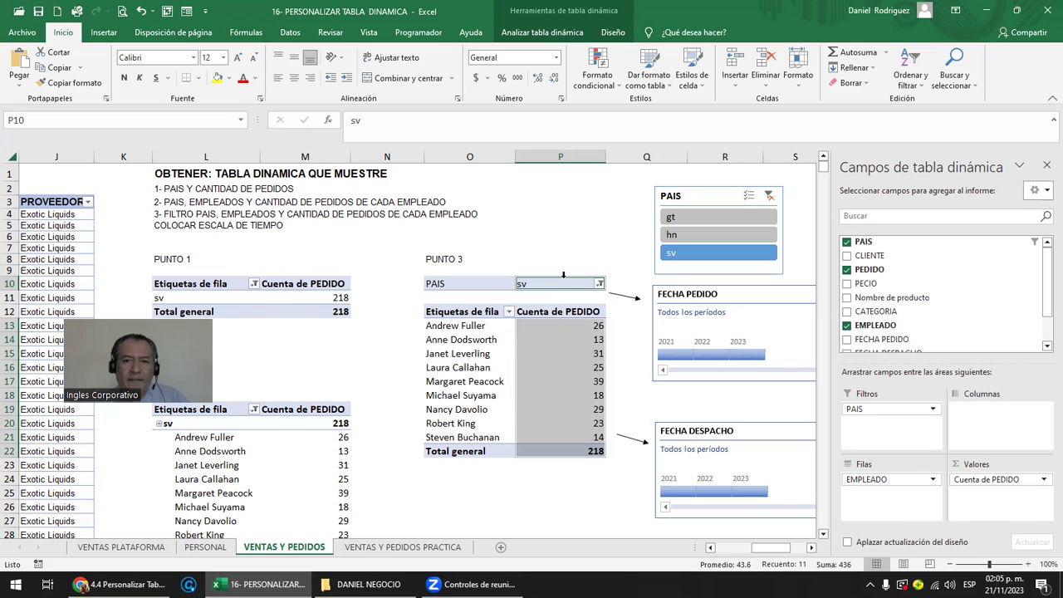
pyautogui.click(624, 247)
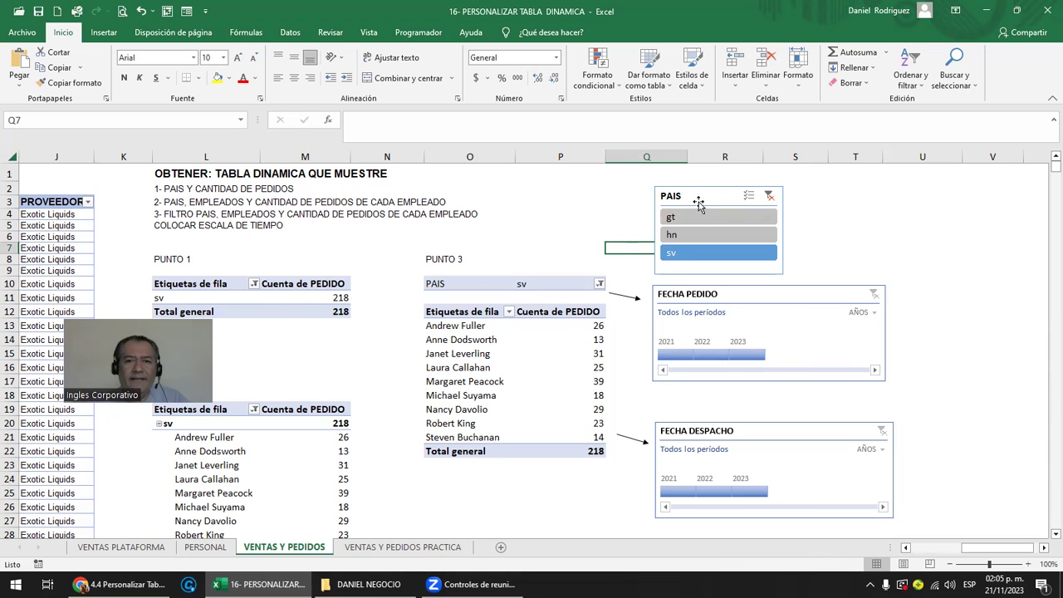
# Go to the VENTAS PLATAFORMA sheet and examine the pivot table of Costos, Ventas, IVA and GANANCIA by country and platform.
pyautogui.click(122, 547)
pyautogui.click(585, 292)
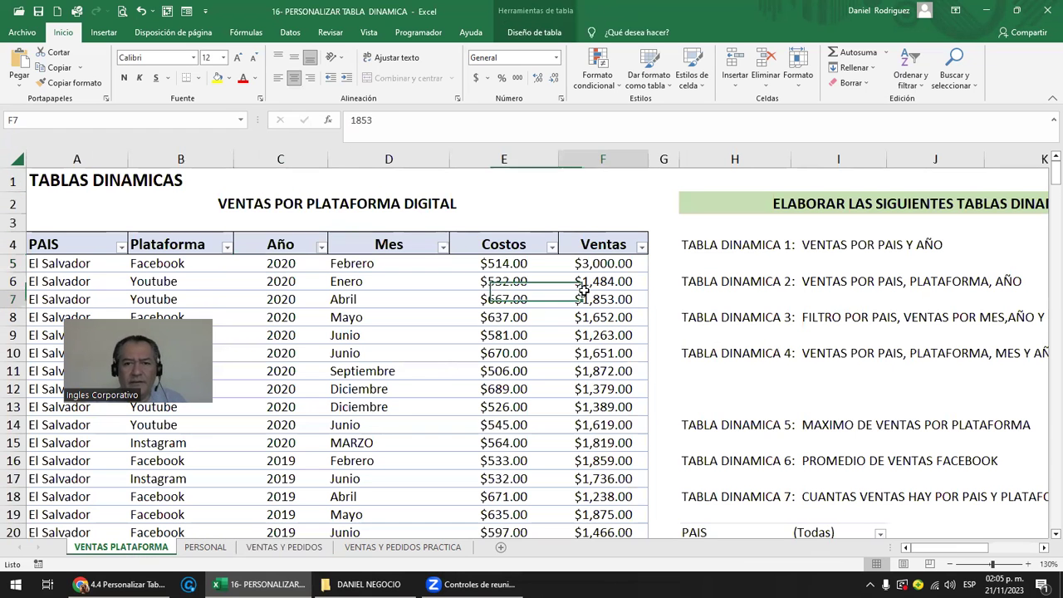
pyautogui.press('Right')
pyautogui.press('Right')
pyautogui.press('Right')
pyautogui.press('Right')
pyautogui.press('Right')
pyautogui.press('Right')
pyautogui.press('Right')
pyautogui.press('Right')
pyautogui.press('Right')
pyautogui.press('Right')
pyautogui.press('Right')
pyautogui.press('Right')
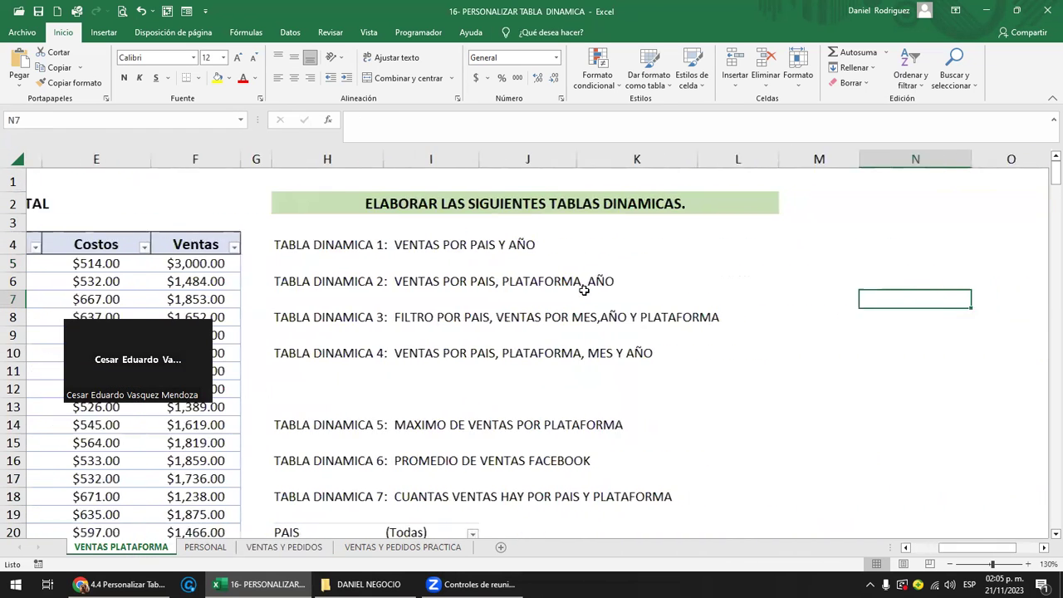
pyautogui.scroll(-3, 586, 294)
pyautogui.scroll(-1, 586, 294)
pyautogui.click(764, 338)
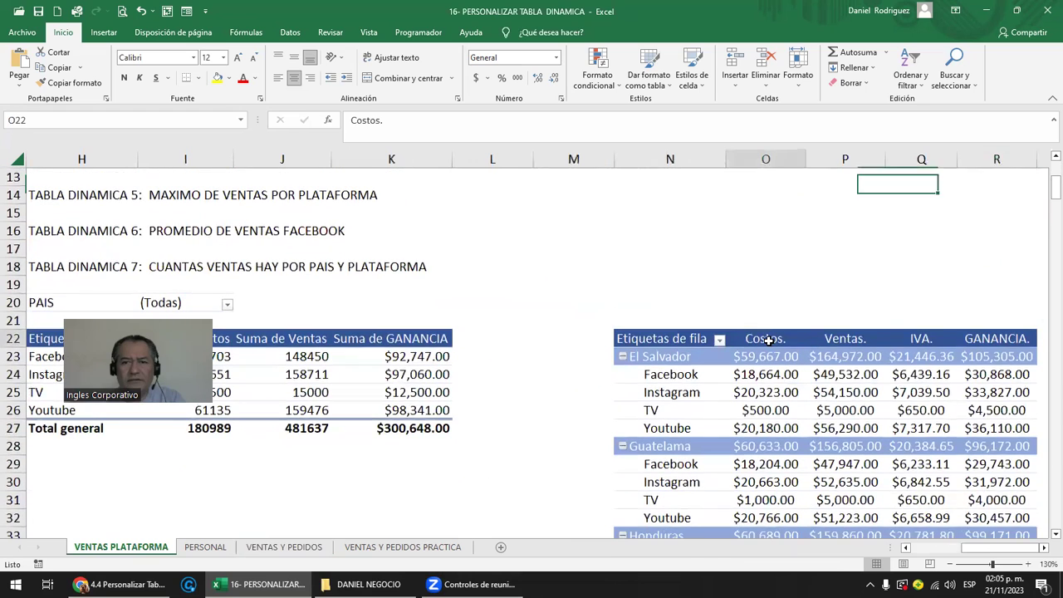
pyautogui.click(776, 259)
pyautogui.press('Right')
pyautogui.press('Right')
pyautogui.press('Right')
pyautogui.press('Right')
pyautogui.press('Right')
pyautogui.press('Right')
pyautogui.press('Right')
pyautogui.press('Right')
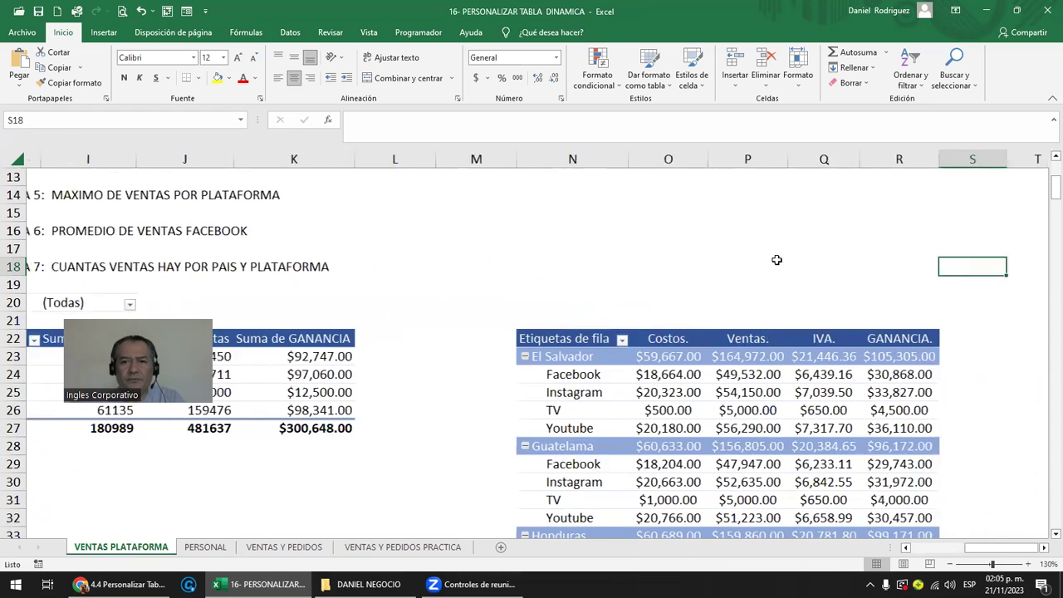
# Check which fields the pivot table with IVA and GANANCIA offers for slicers, without inserting any.
pyautogui.click(609, 343)
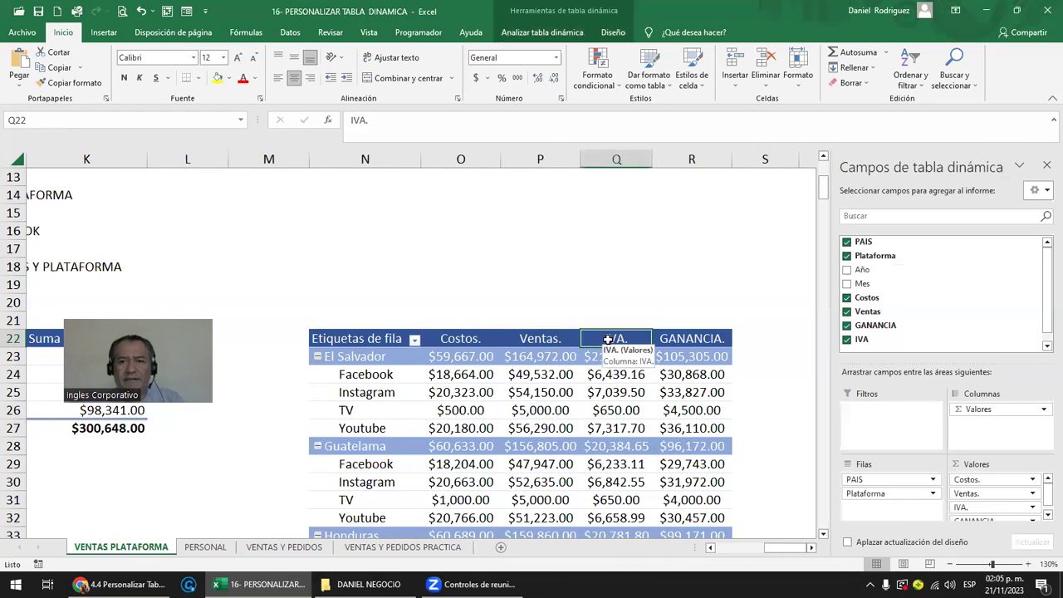
pyautogui.click(548, 33)
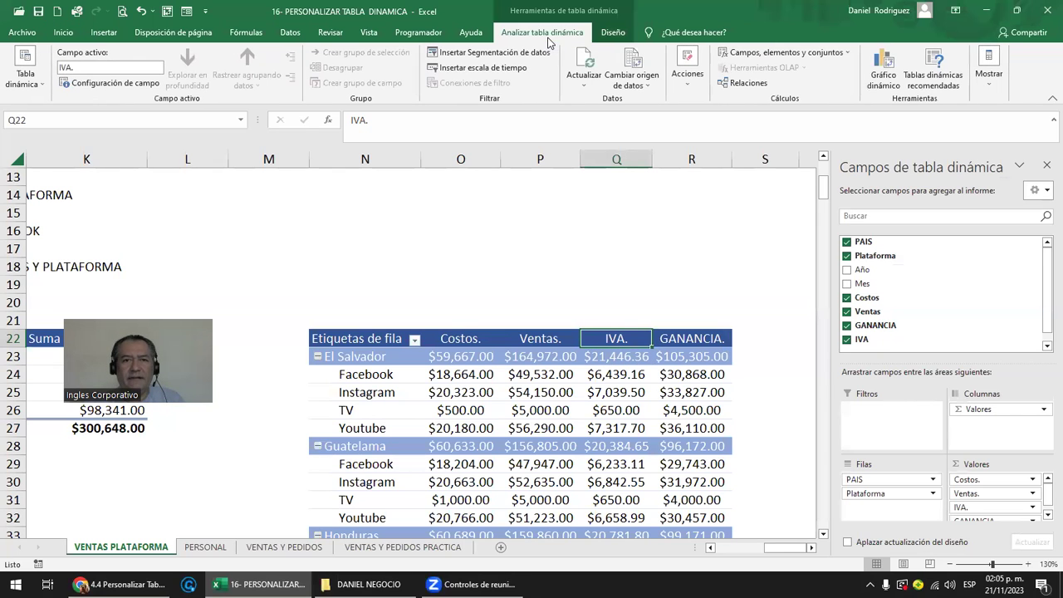
pyautogui.click(494, 53)
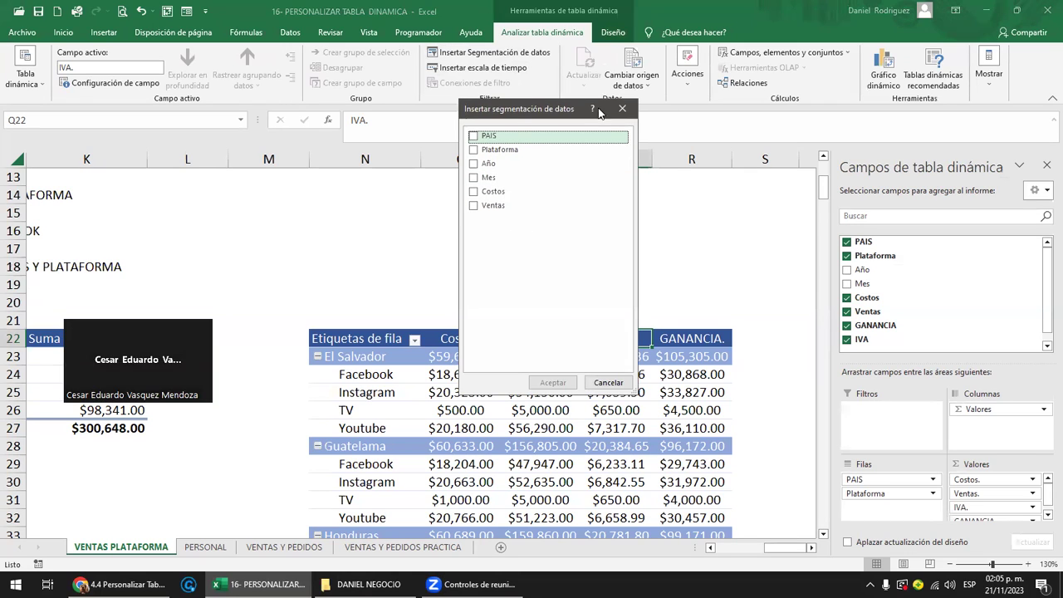
pyautogui.moveTo(570, 114); pyautogui.dragTo(679, 71)
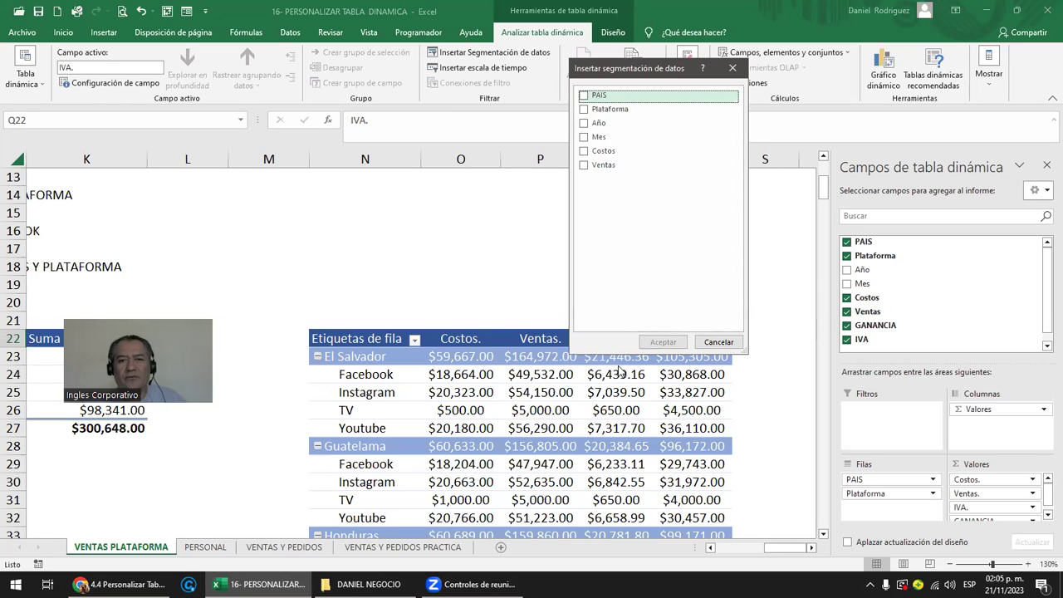
pyautogui.moveTo(611, 357); pyautogui.dragTo(621, 283)
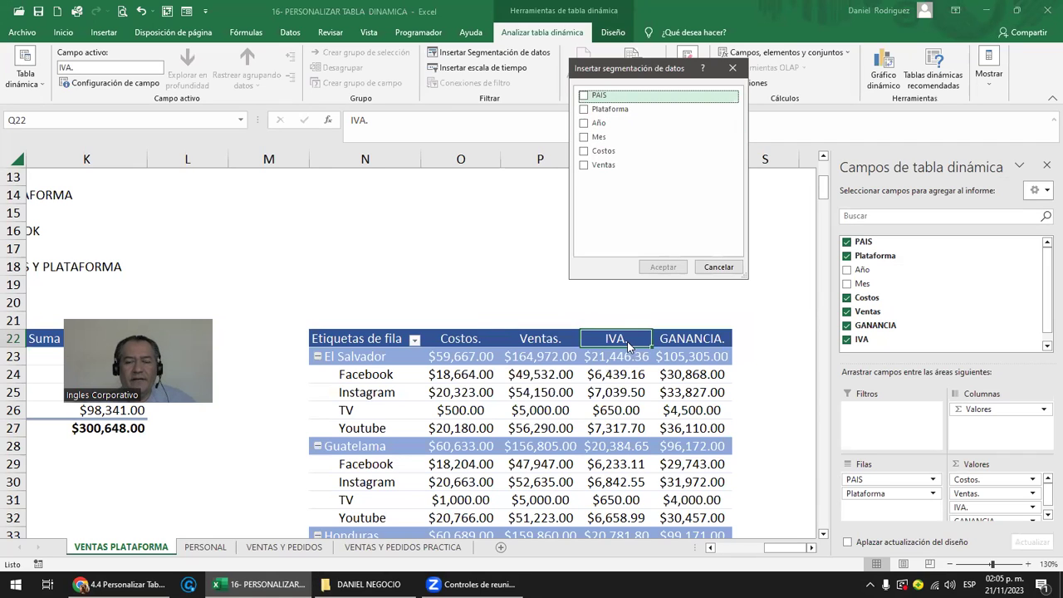
pyautogui.click(731, 68)
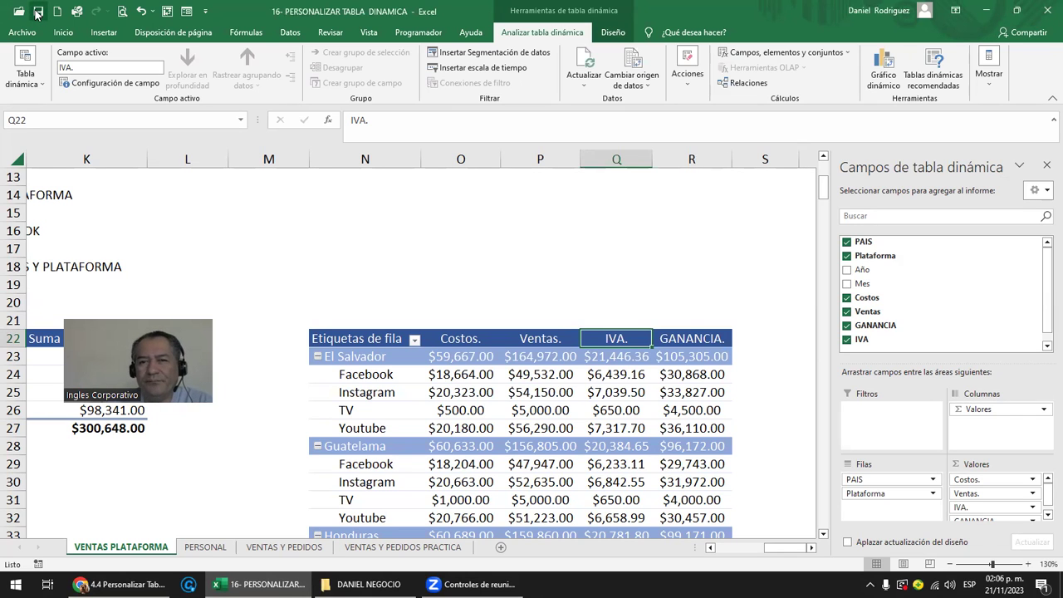
# Return to the start of the sheet and examine the Costos and Ventas columns of the source table.
pyautogui.click(316, 272)
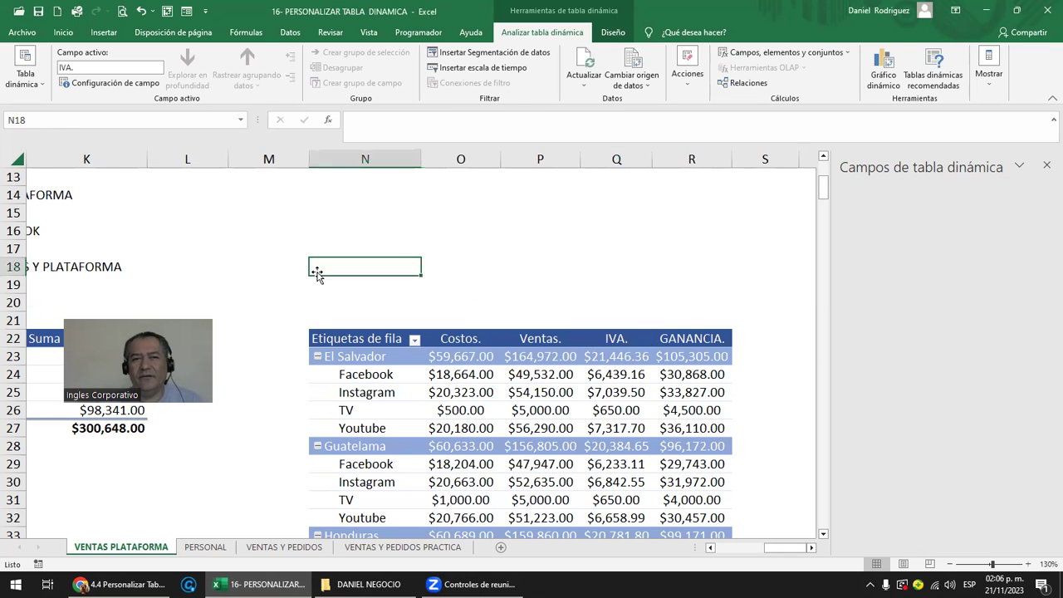
pyautogui.hotkey('ctrl', 'Home')
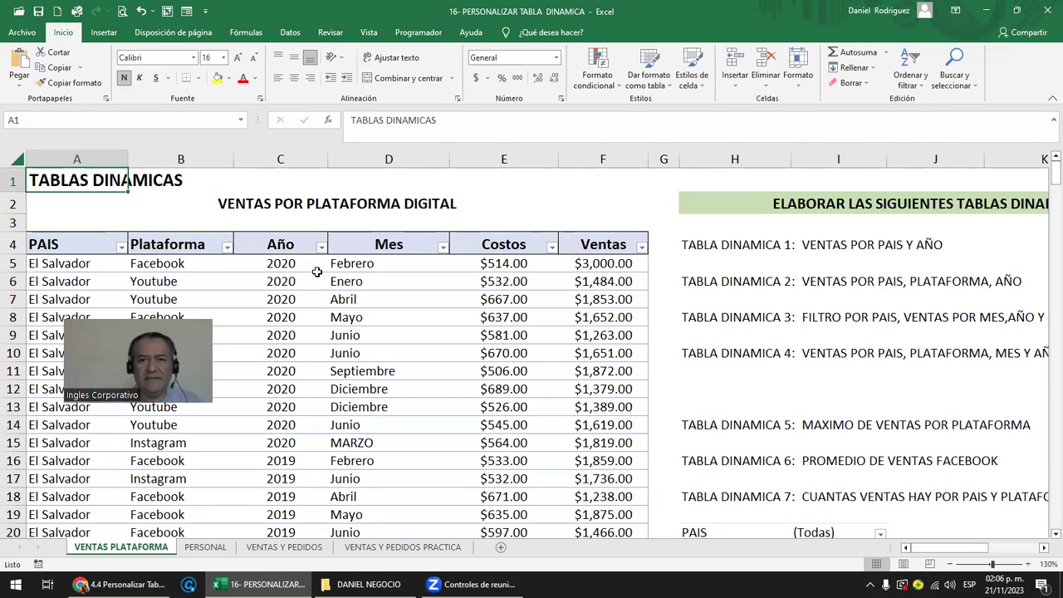
pyautogui.click(539, 159)
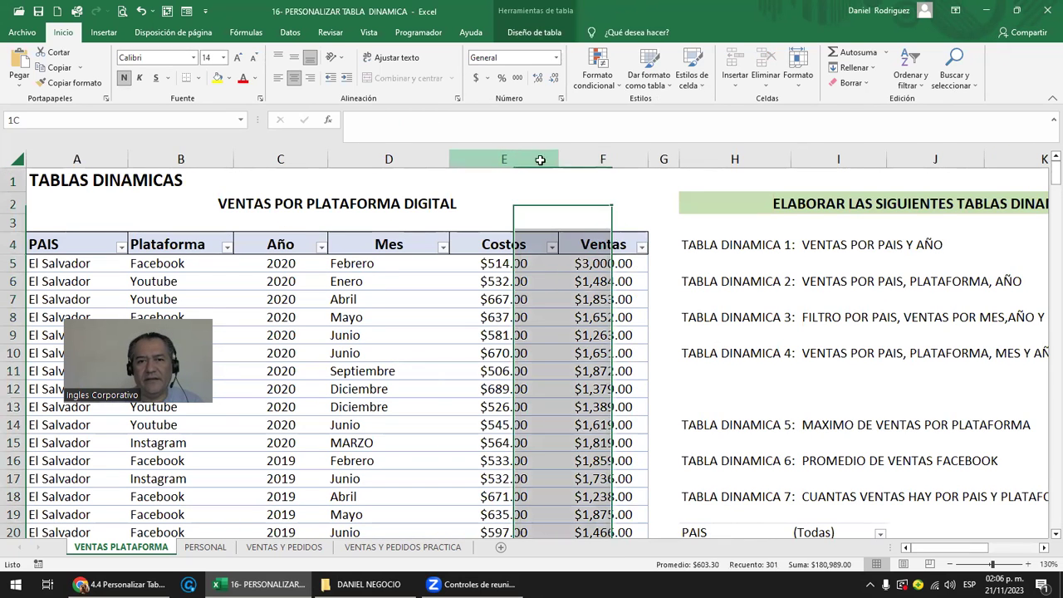
pyautogui.click(603, 236)
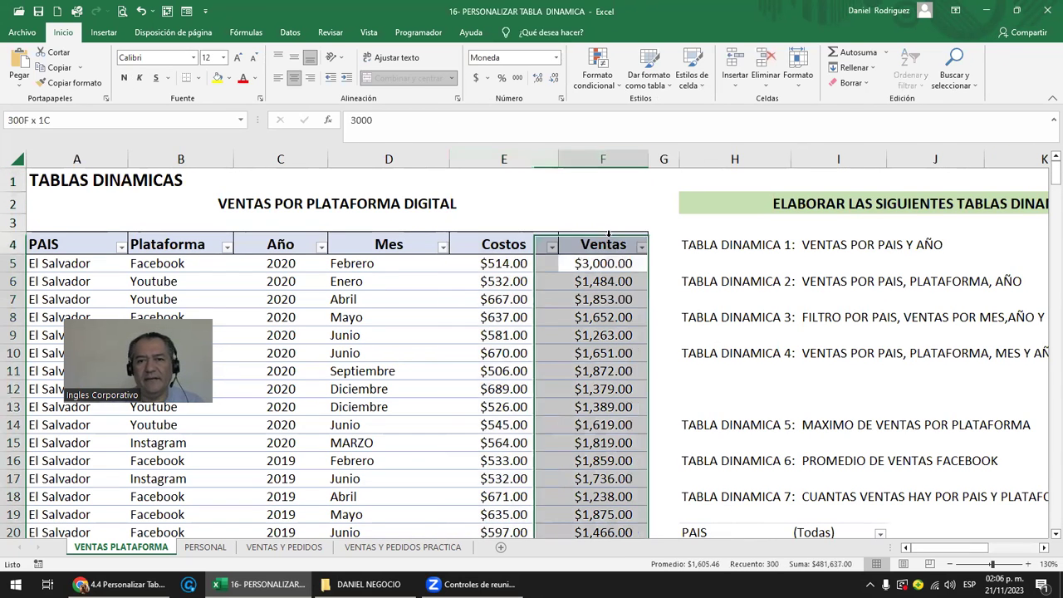
# Examine the IVA and GANANCIA columns of the country and platform pivot table, and stop sharing the screen in the meeting.
pyautogui.click(657, 258)
pyautogui.press('Right')
pyautogui.press('Right')
pyautogui.press('Right')
pyautogui.press('Right')
pyautogui.press('Right')
pyautogui.press('Right')
pyautogui.press('Right')
pyautogui.press('Right')
pyautogui.press('Right')
pyautogui.press('Right')
pyautogui.press('Right')
pyautogui.press('Right')
pyautogui.press('Right')
pyautogui.press('Right')
pyautogui.press('Right')
pyautogui.press('Right')
pyautogui.press('Right')
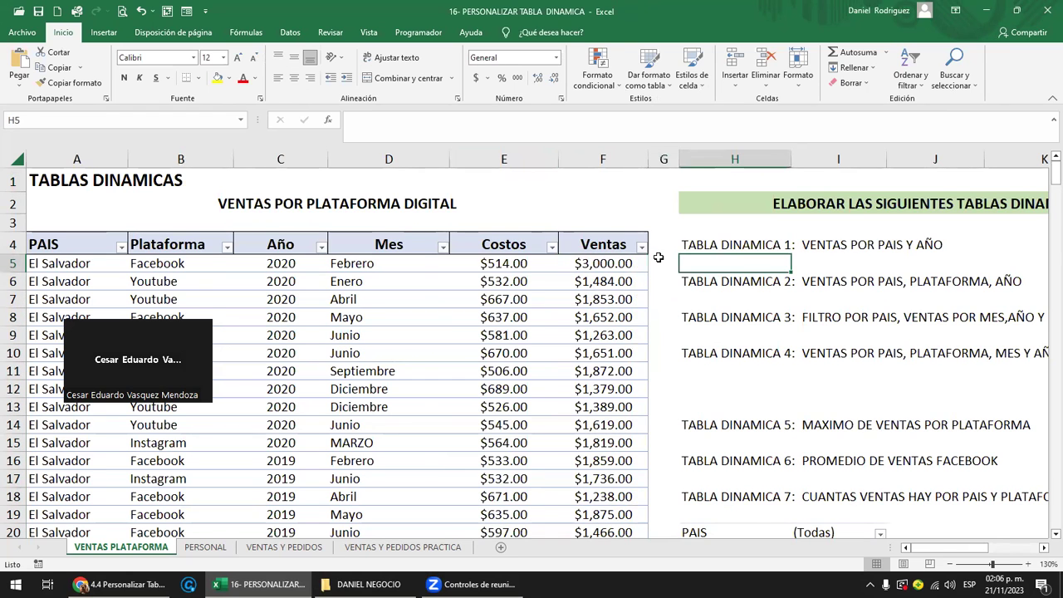
pyautogui.scroll(-5, 657, 258)
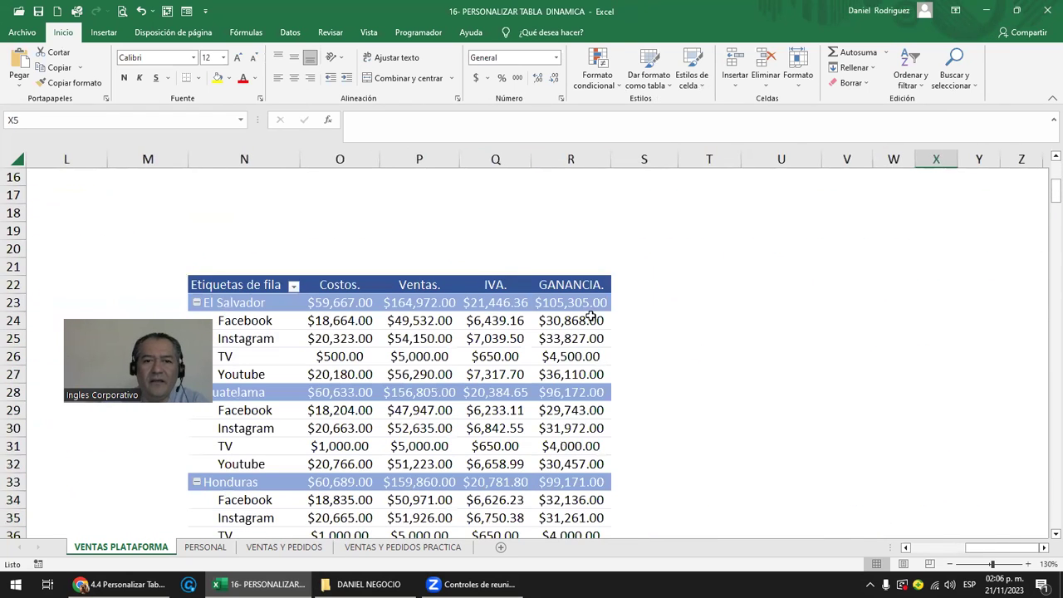
pyautogui.click(510, 158)
pyautogui.keyDown('shift'); pyautogui.click(551, 159); pyautogui.keyUp('shift')
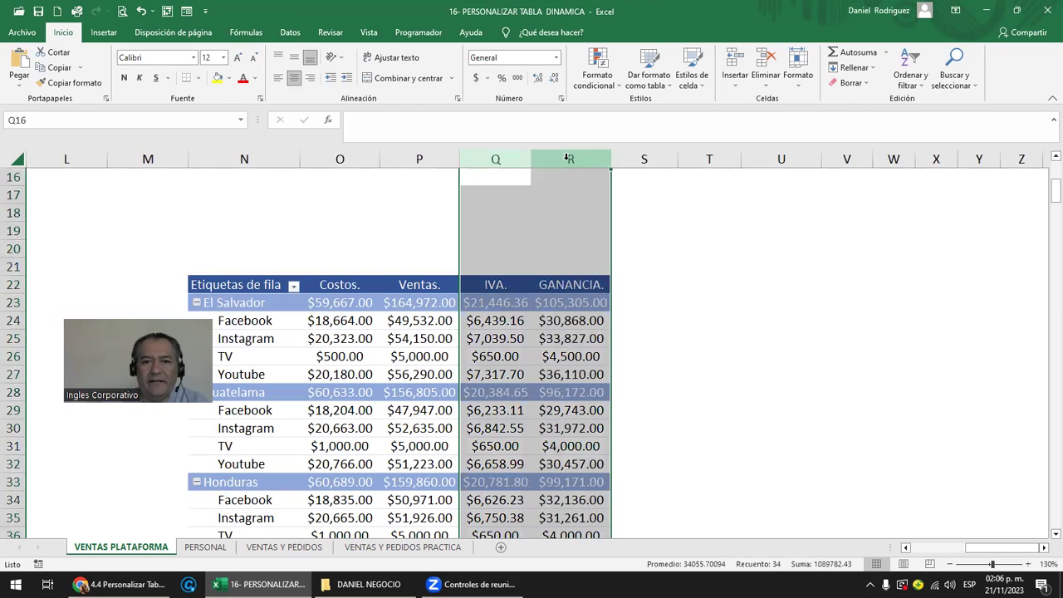
pyautogui.click(507, 285)
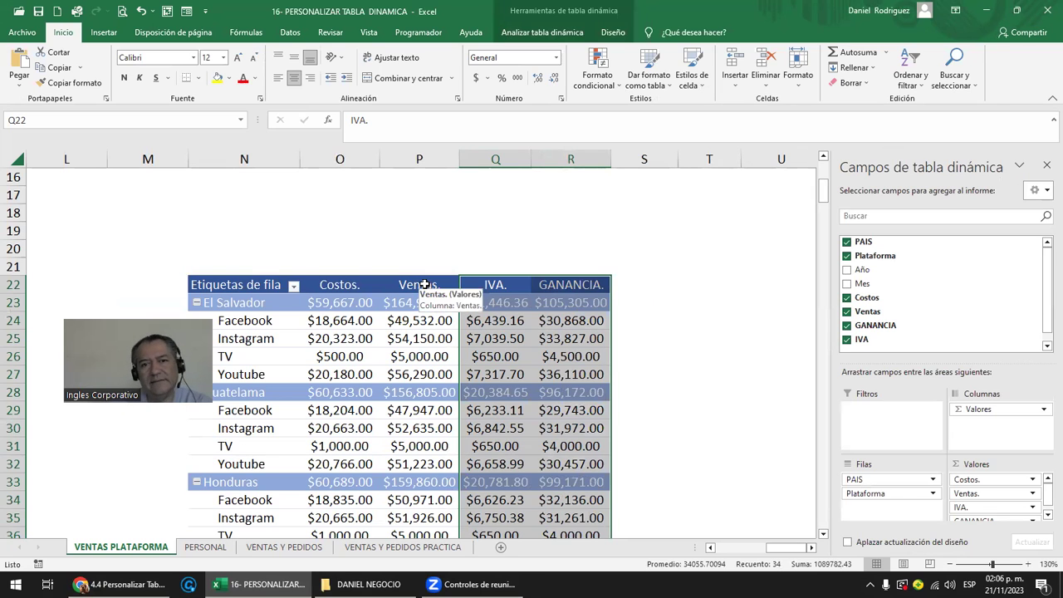
pyautogui.click(449, 242)
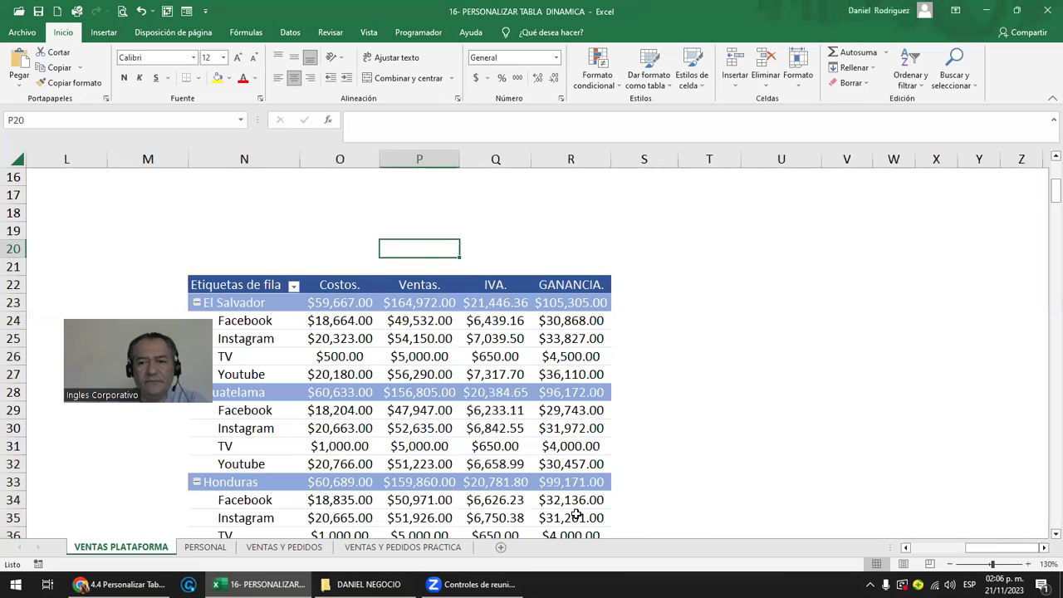
pyautogui.hotkey('alt', 's')
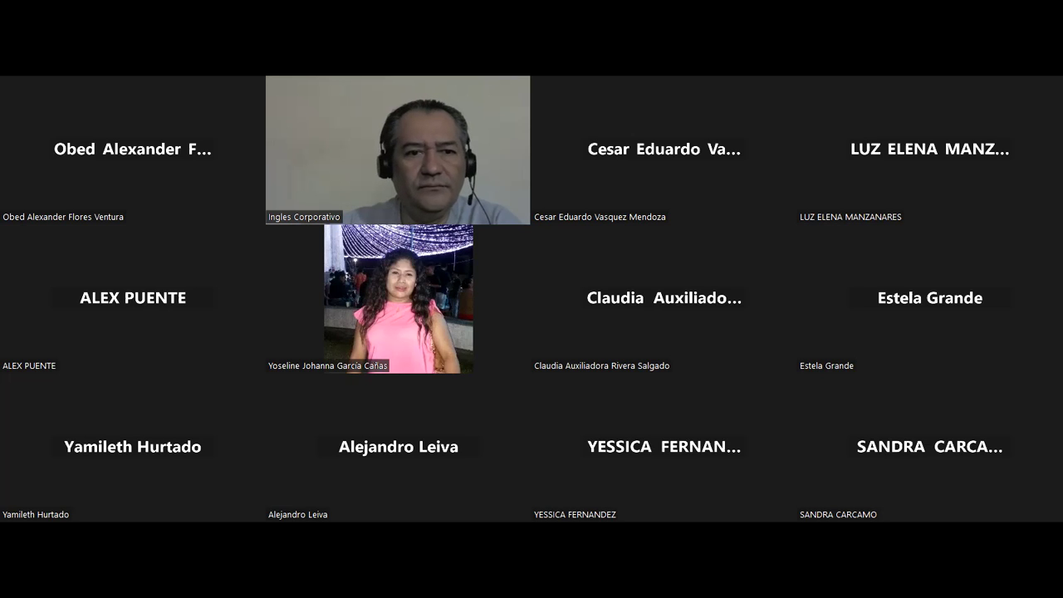